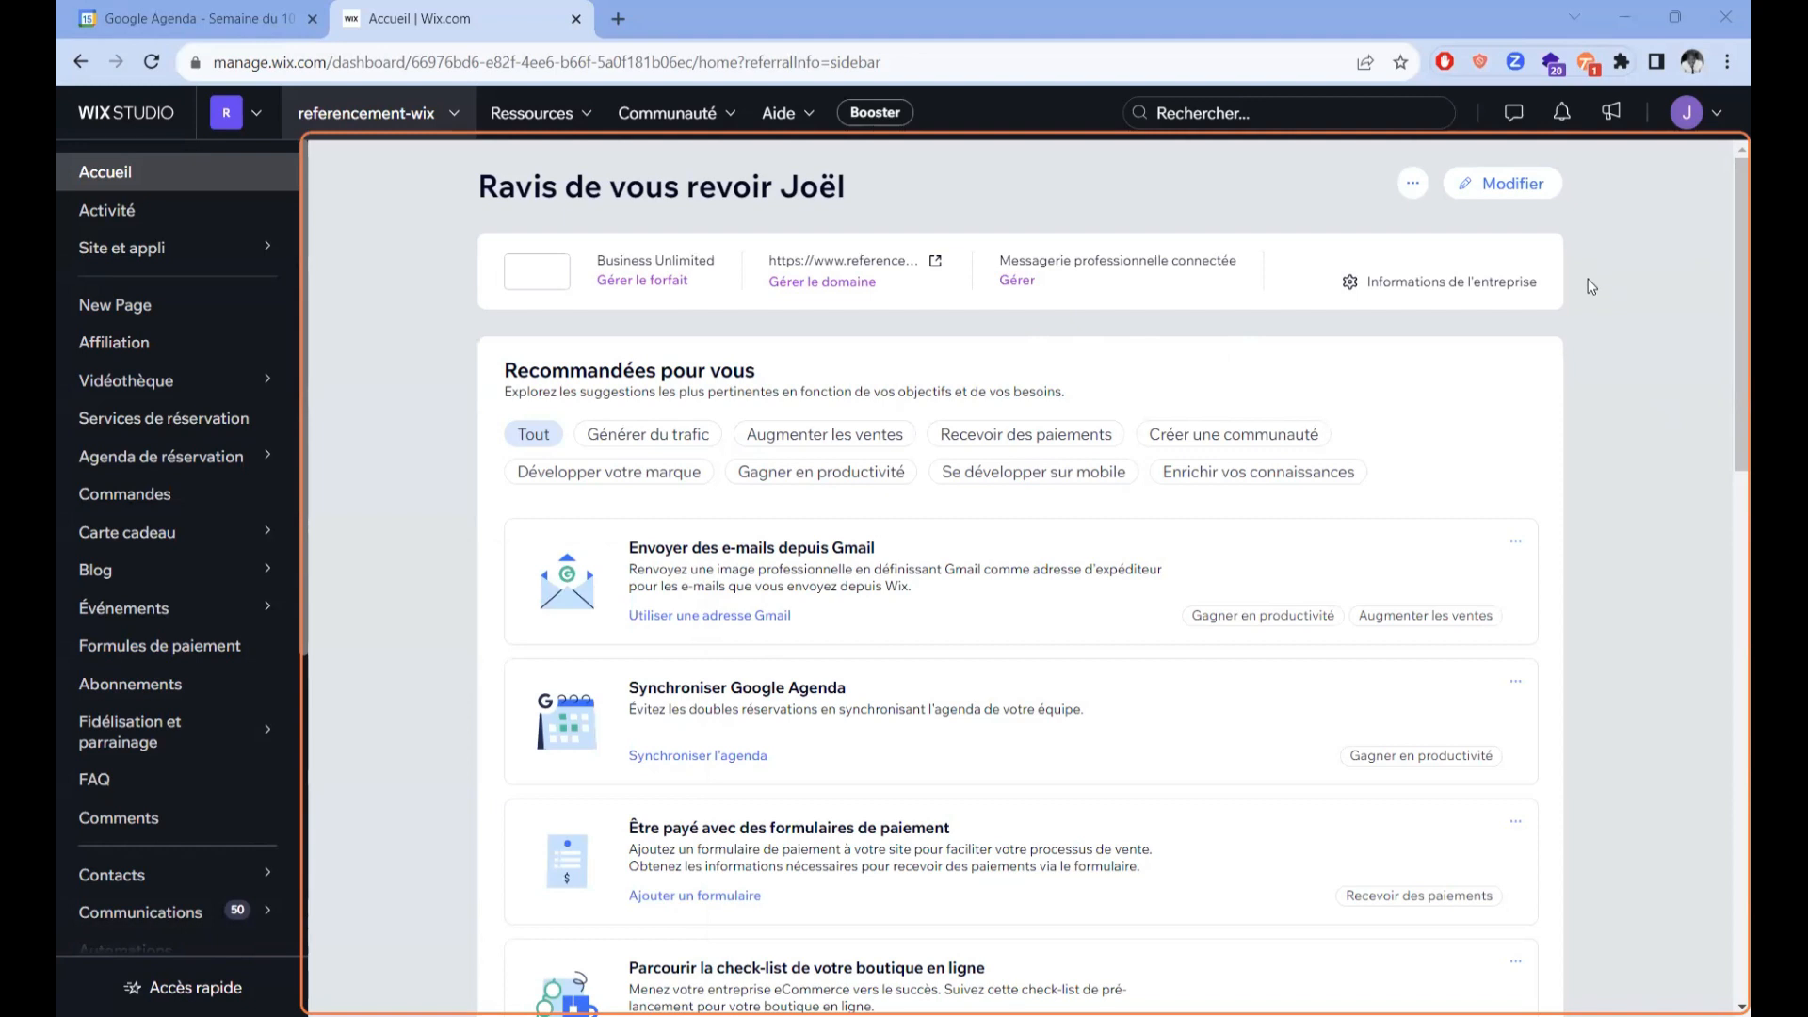
# Step: Open the referencement-wix site in the editor and bring up the list of site pages
pyautogui.click(196, 989)
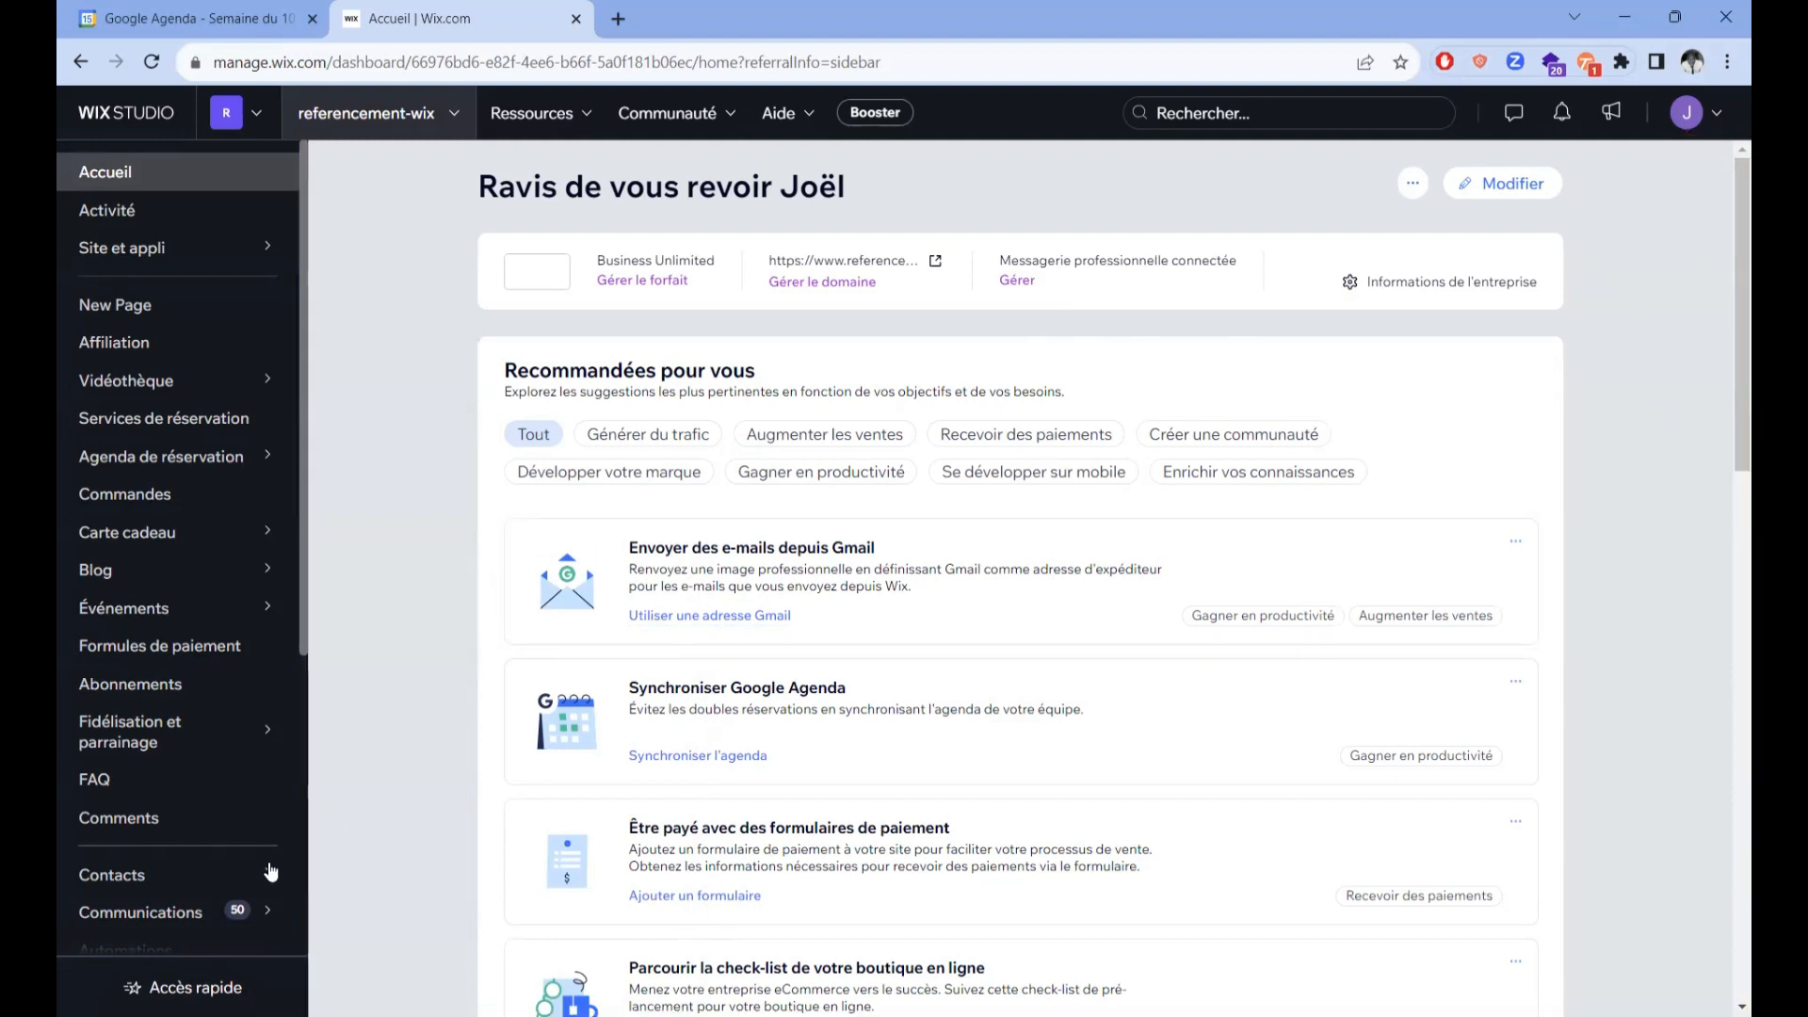
pyautogui.click(231, 979)
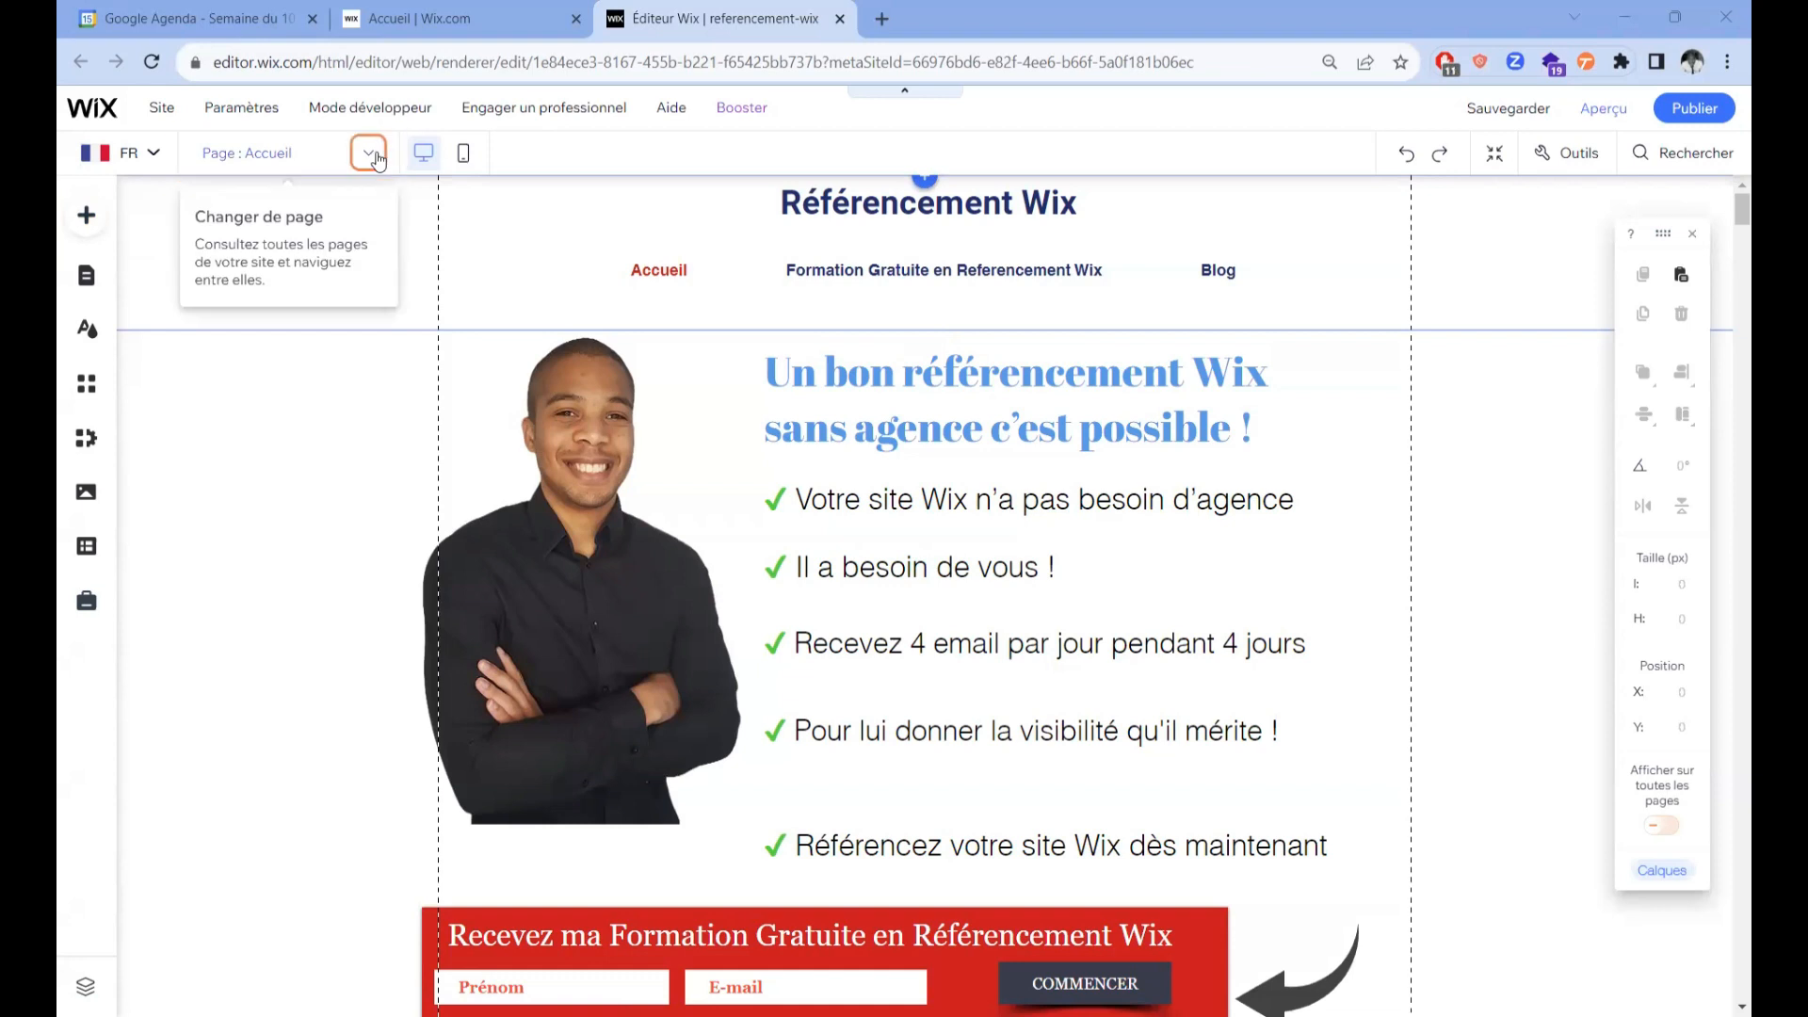
pyautogui.click(368, 154)
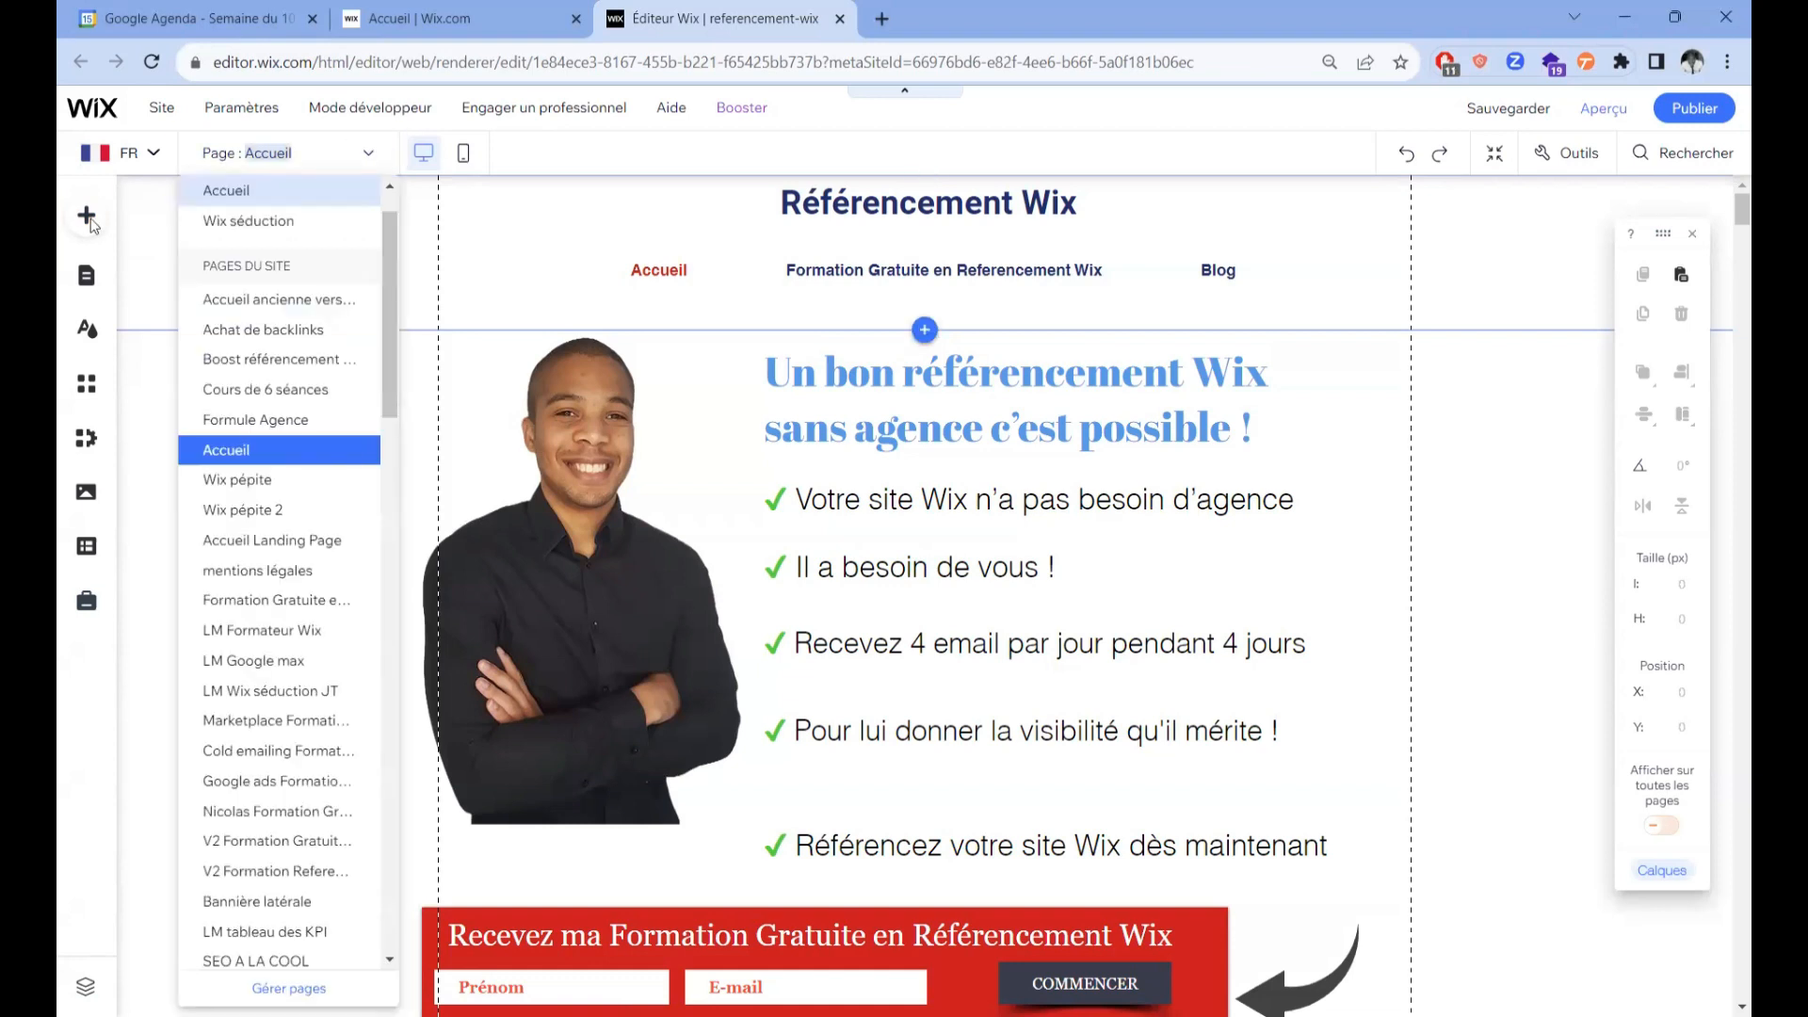
pyautogui.click(88, 217)
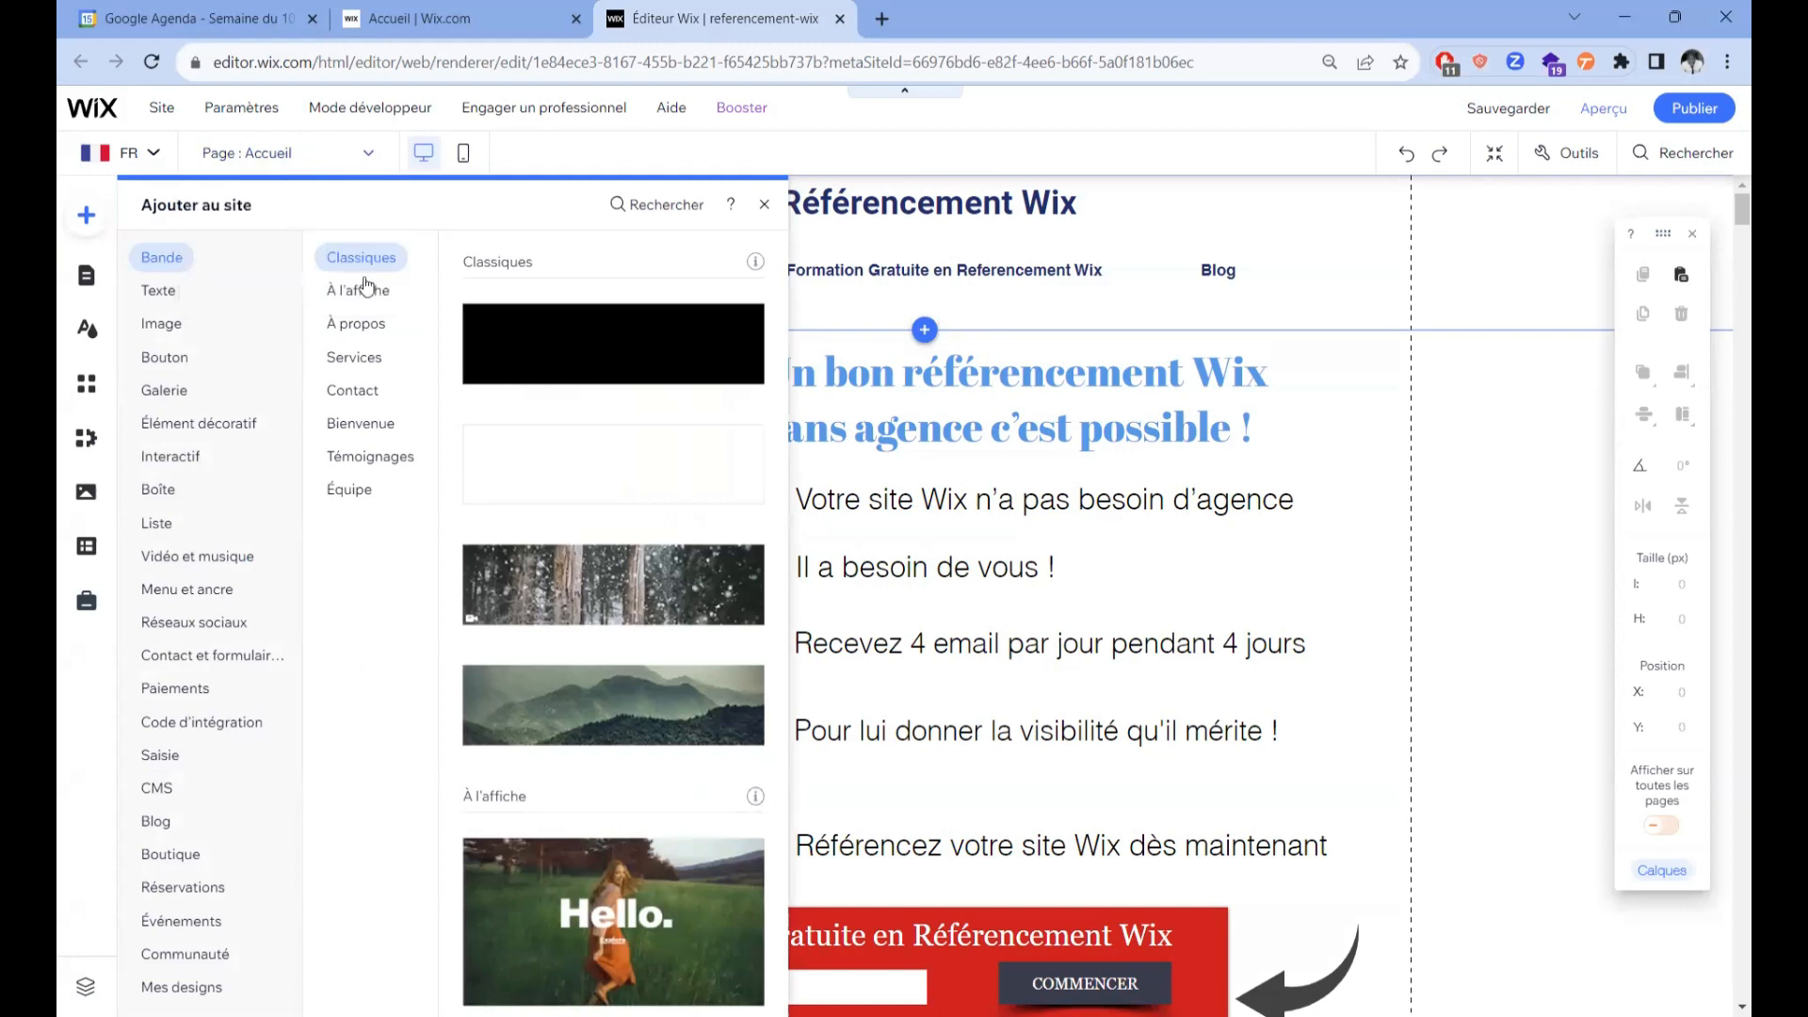
pyautogui.click(368, 153)
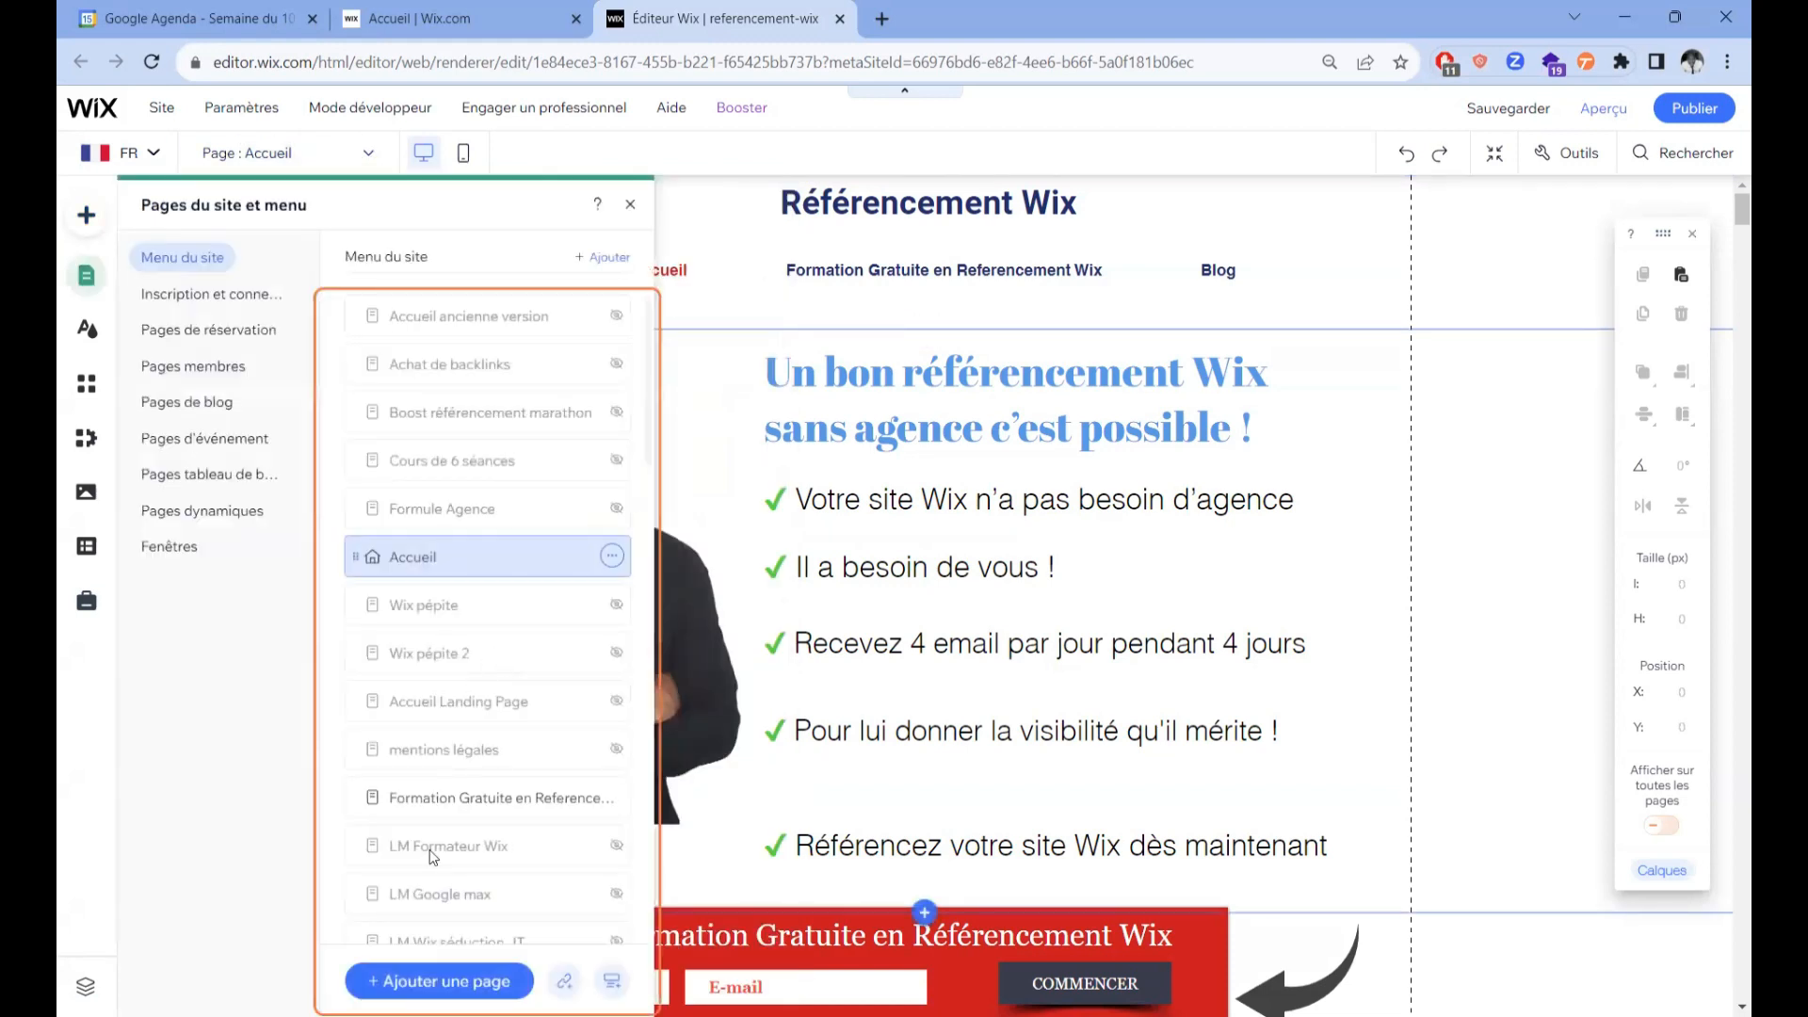
# Step: Add a landing page from the "Bientôt disponible" template with the orange arch photo, keeping the name "Page d'atterrissage"
pyautogui.click(448, 979)
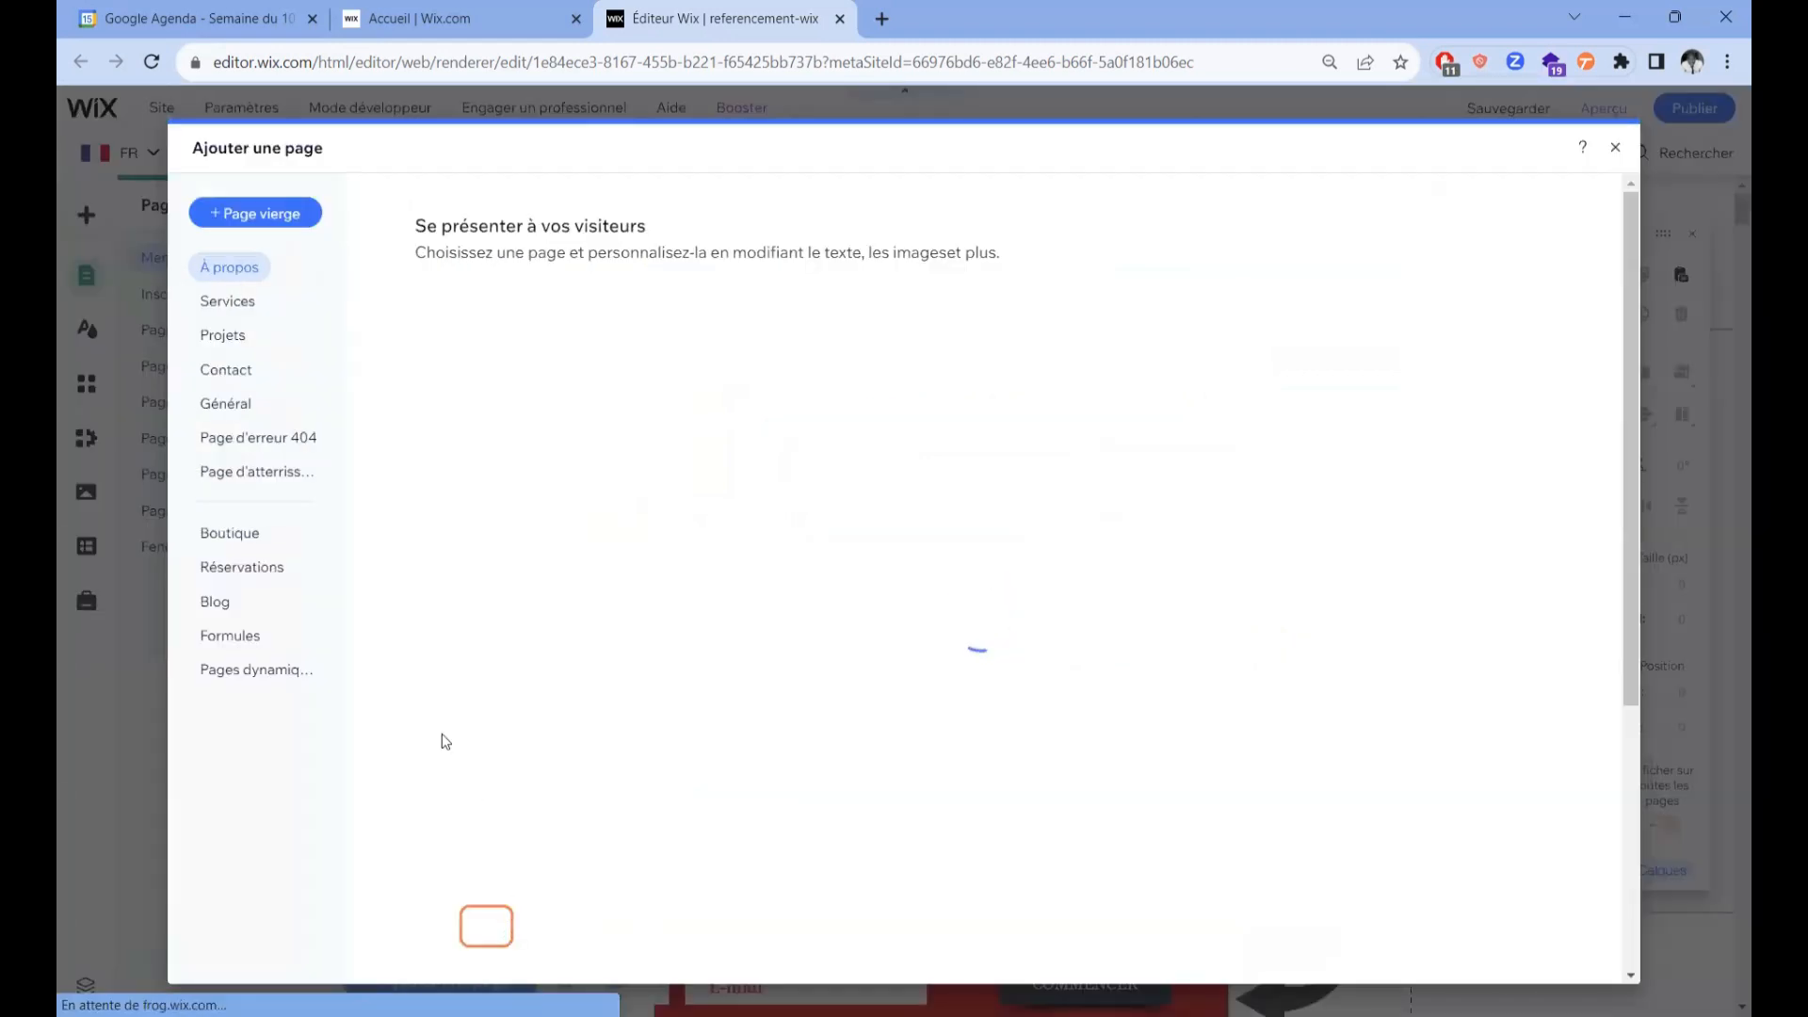
pyautogui.click(273, 472)
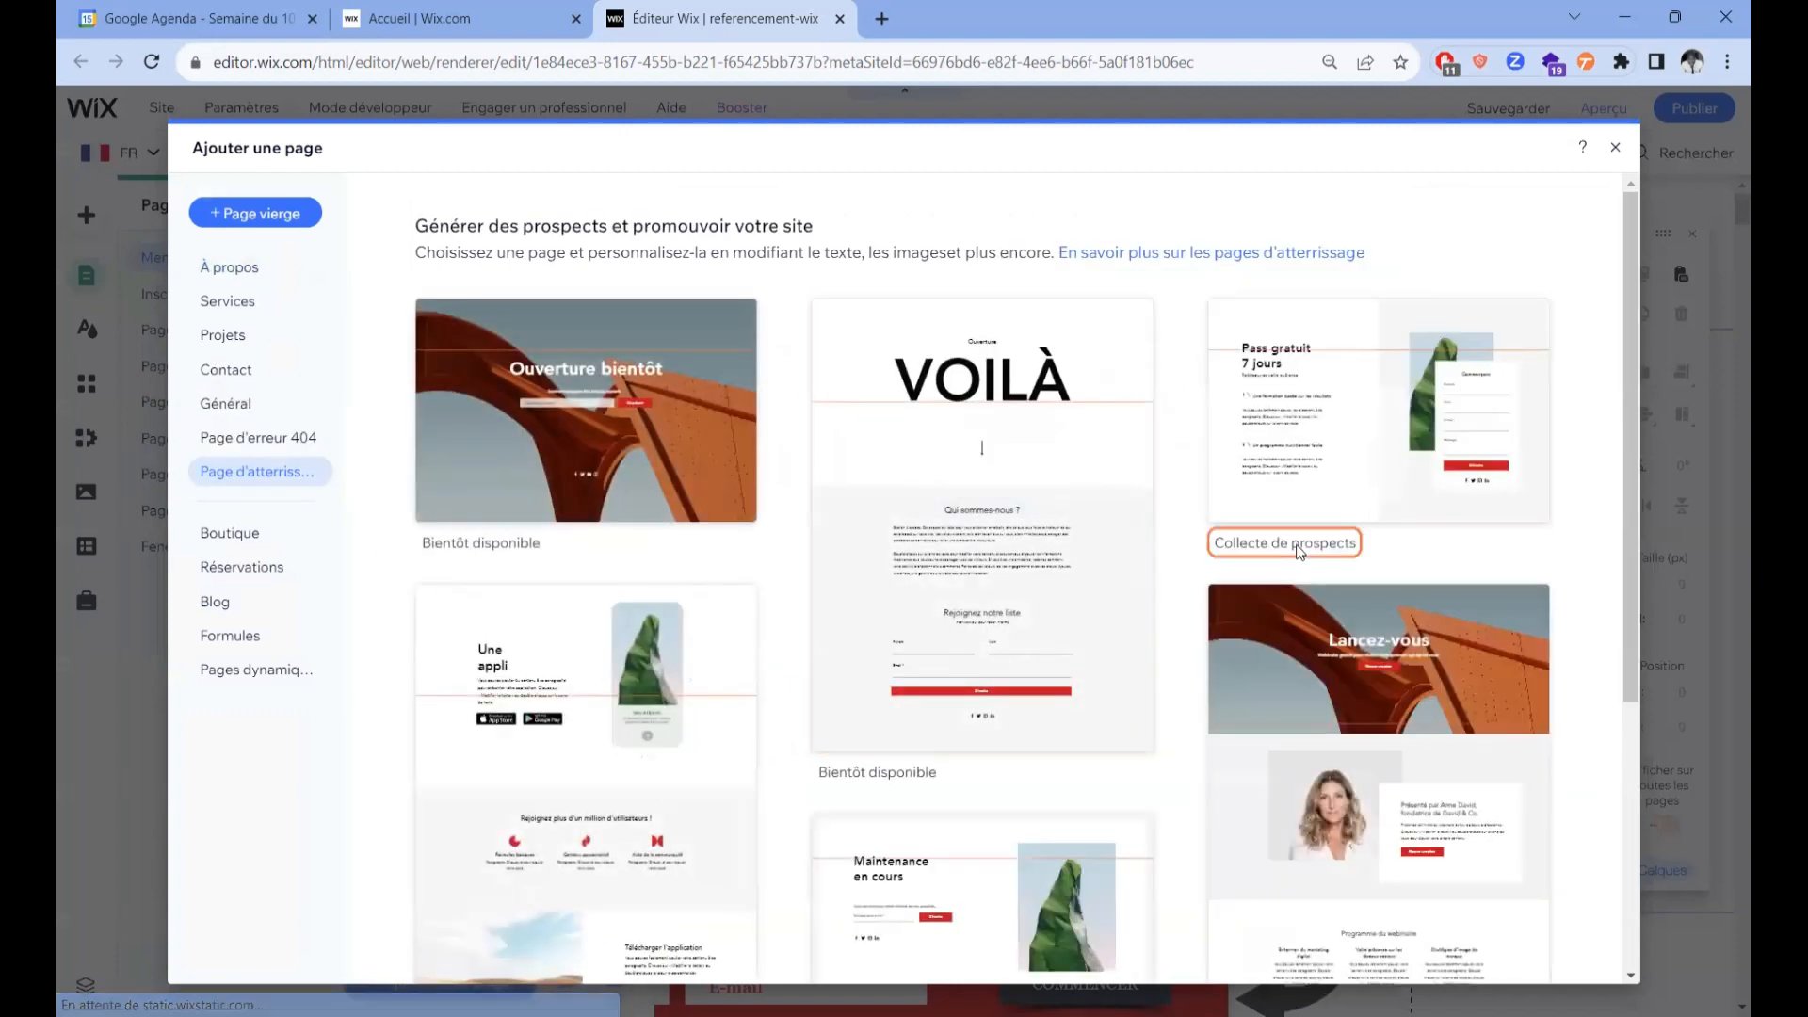
pyautogui.moveTo(600, 439)
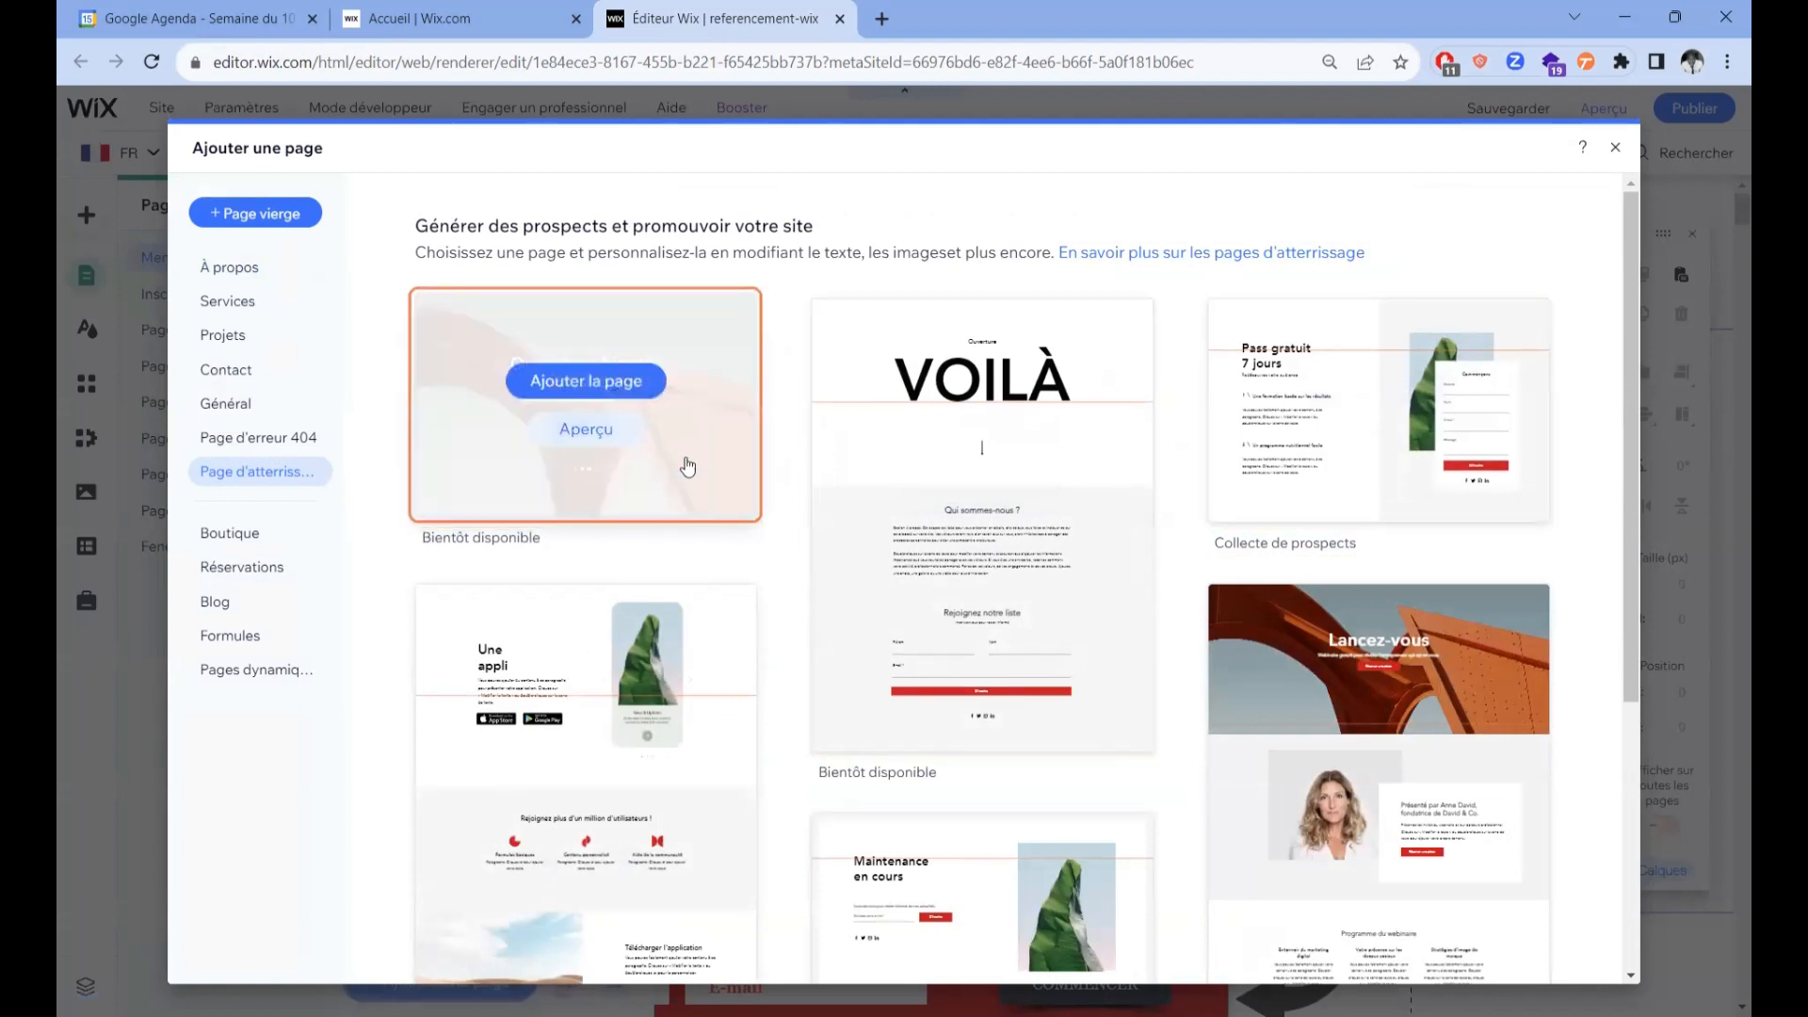
pyautogui.click(637, 386)
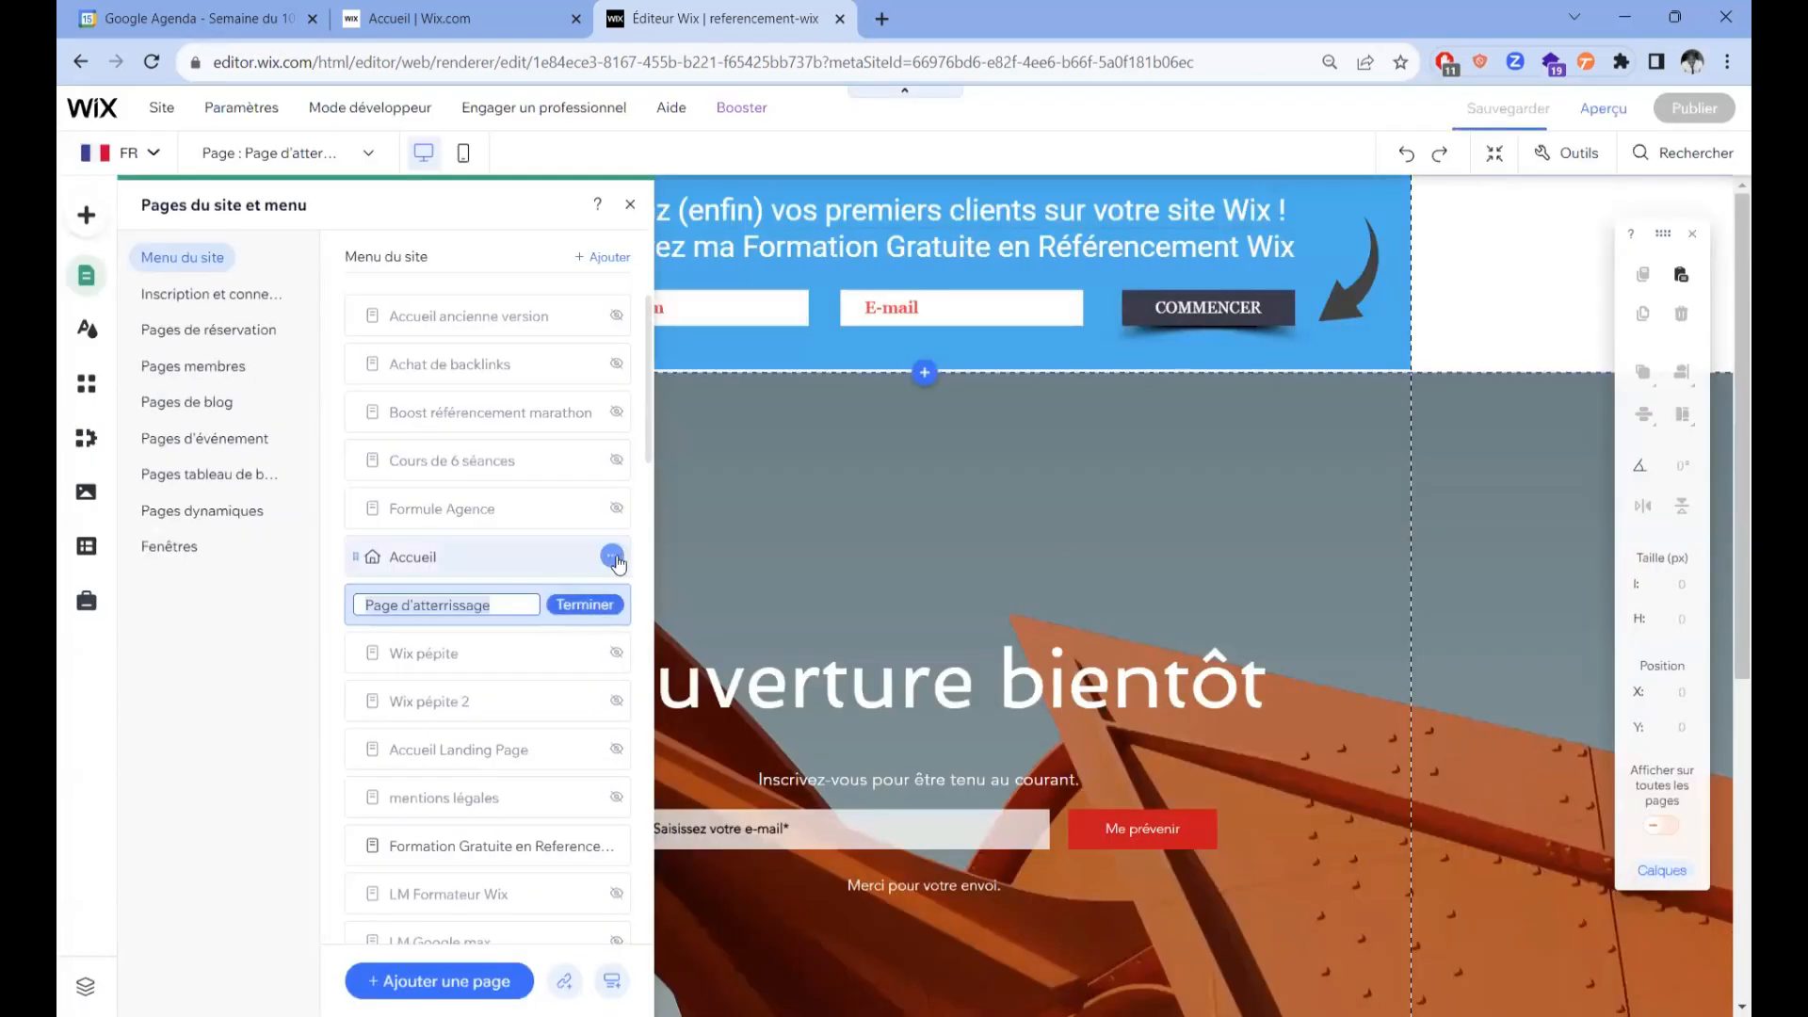
pyautogui.click(608, 605)
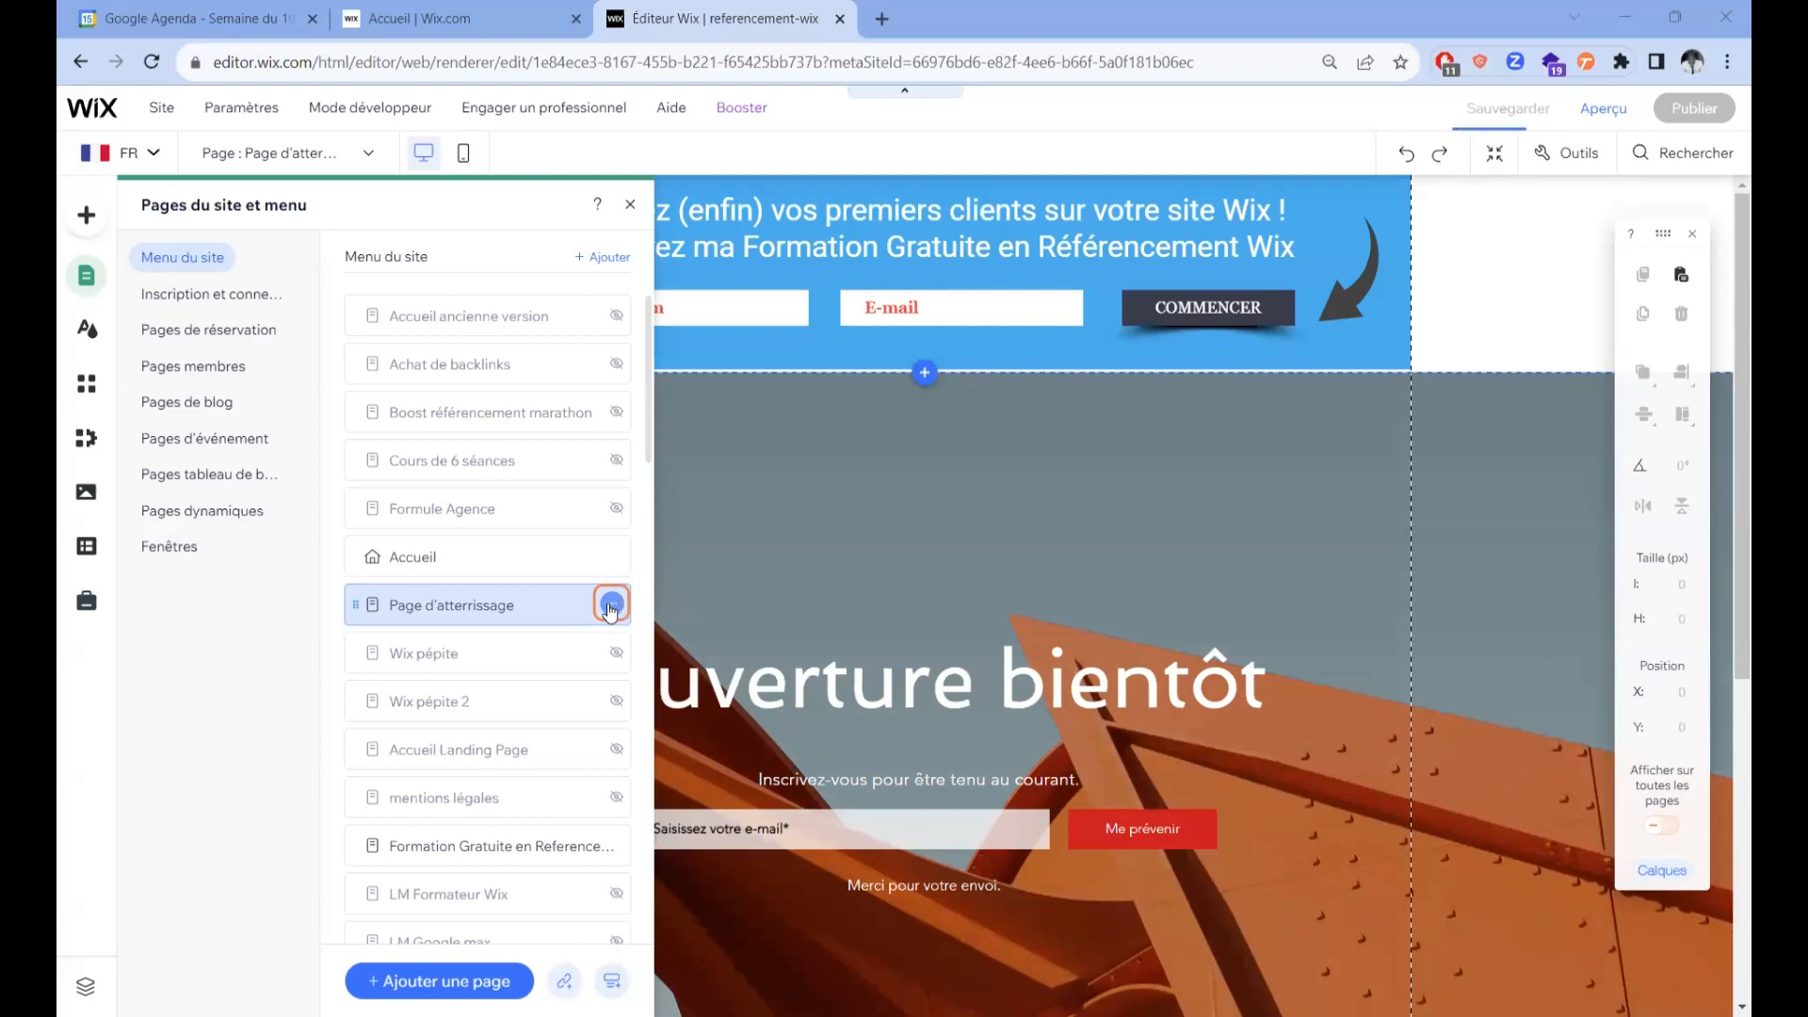
# Step: Set the layout of the "Page d'atterrissage" page to no header and footer, and close its settings
pyautogui.click(611, 605)
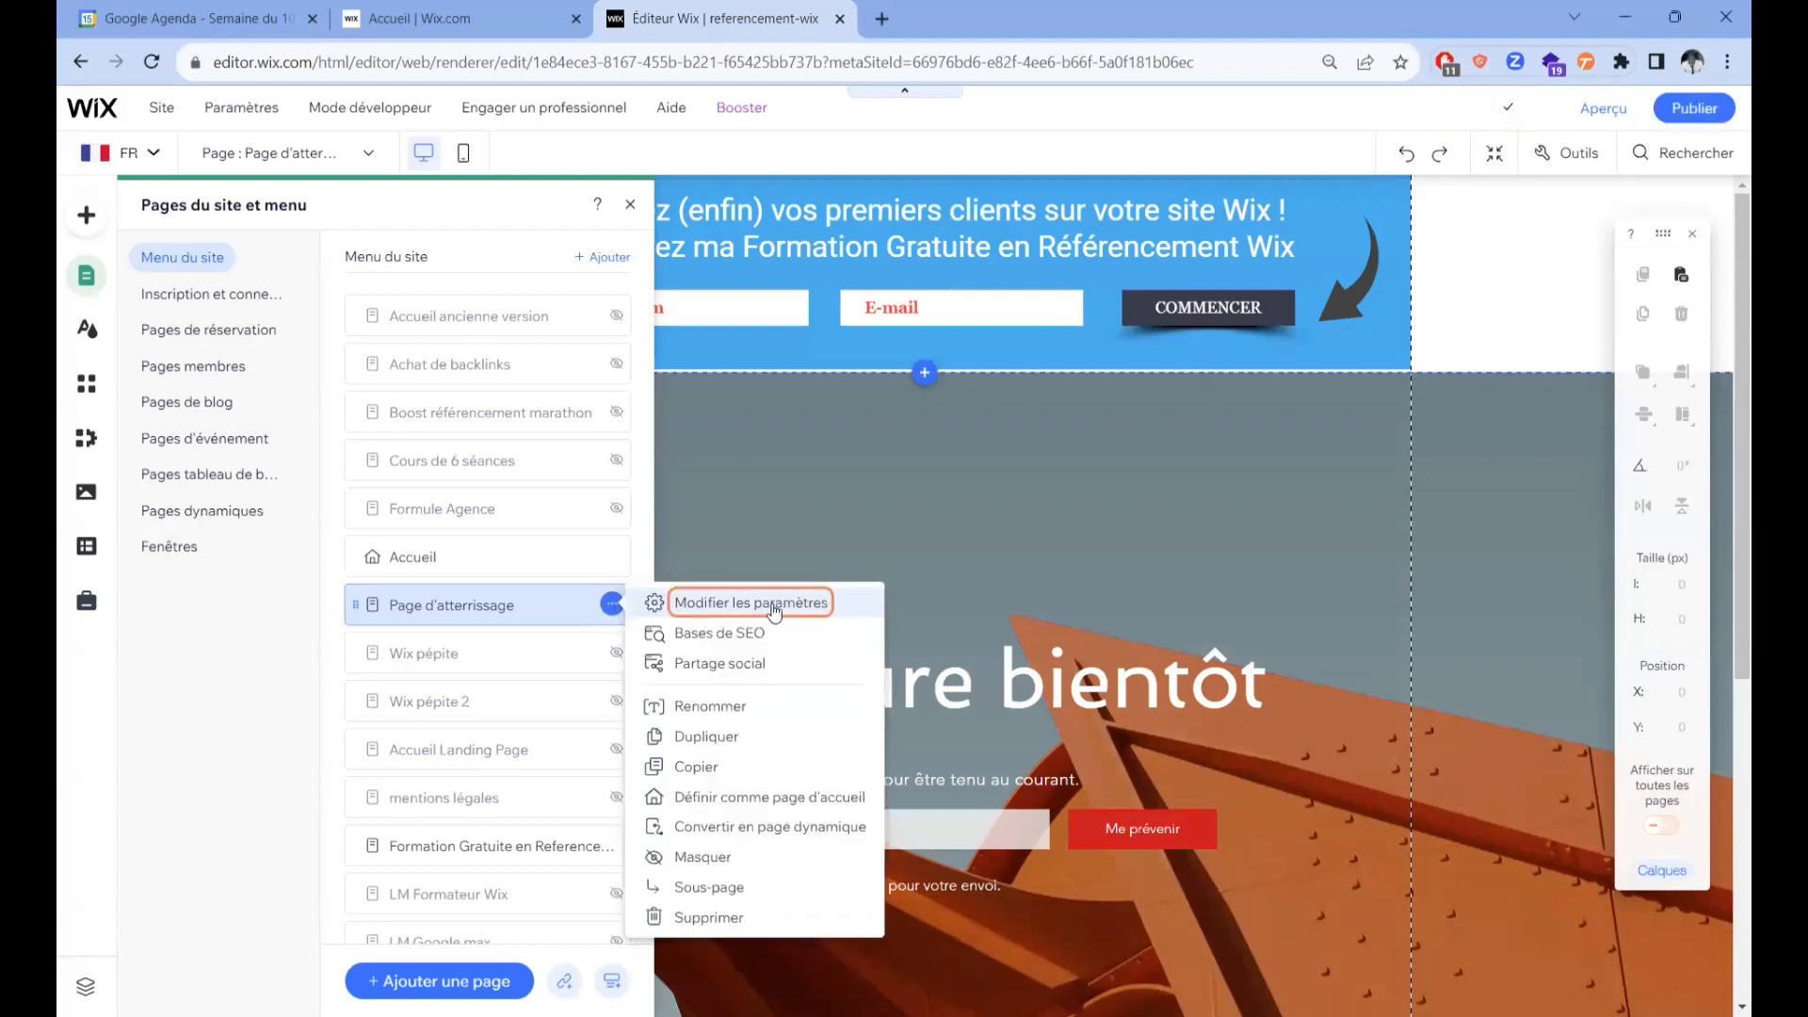
pyautogui.click(774, 612)
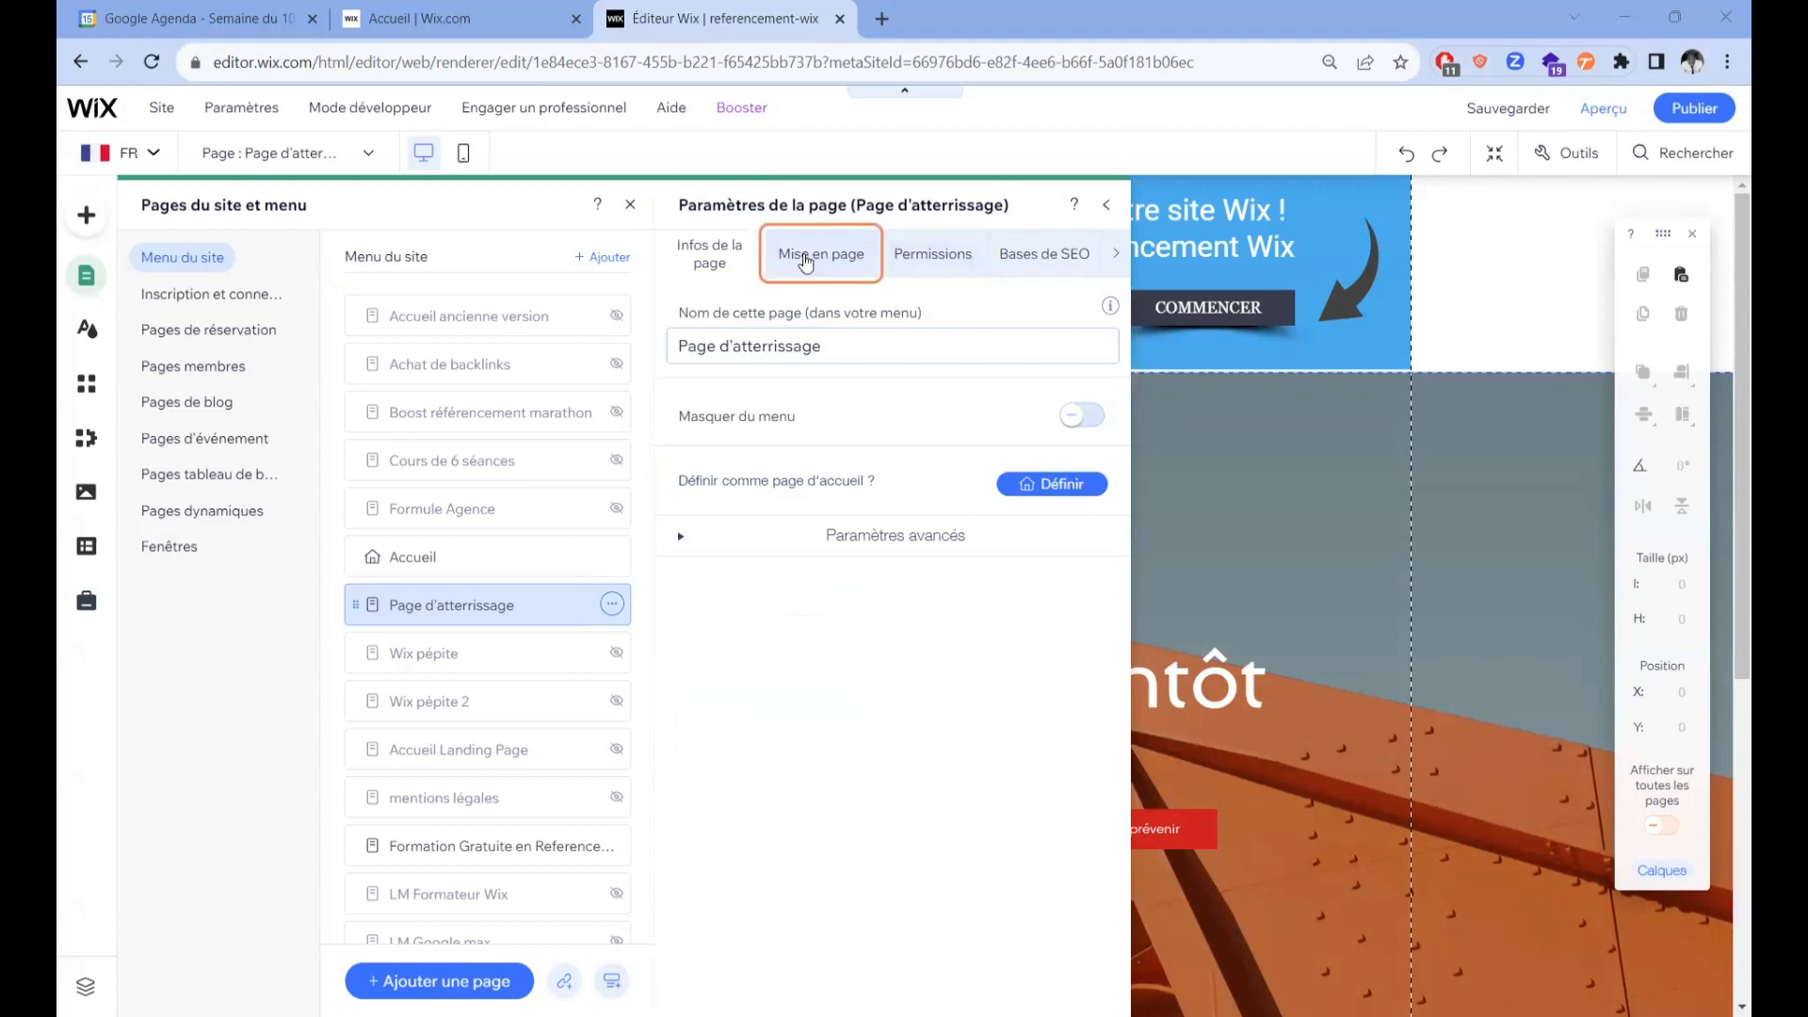
pyautogui.click(805, 261)
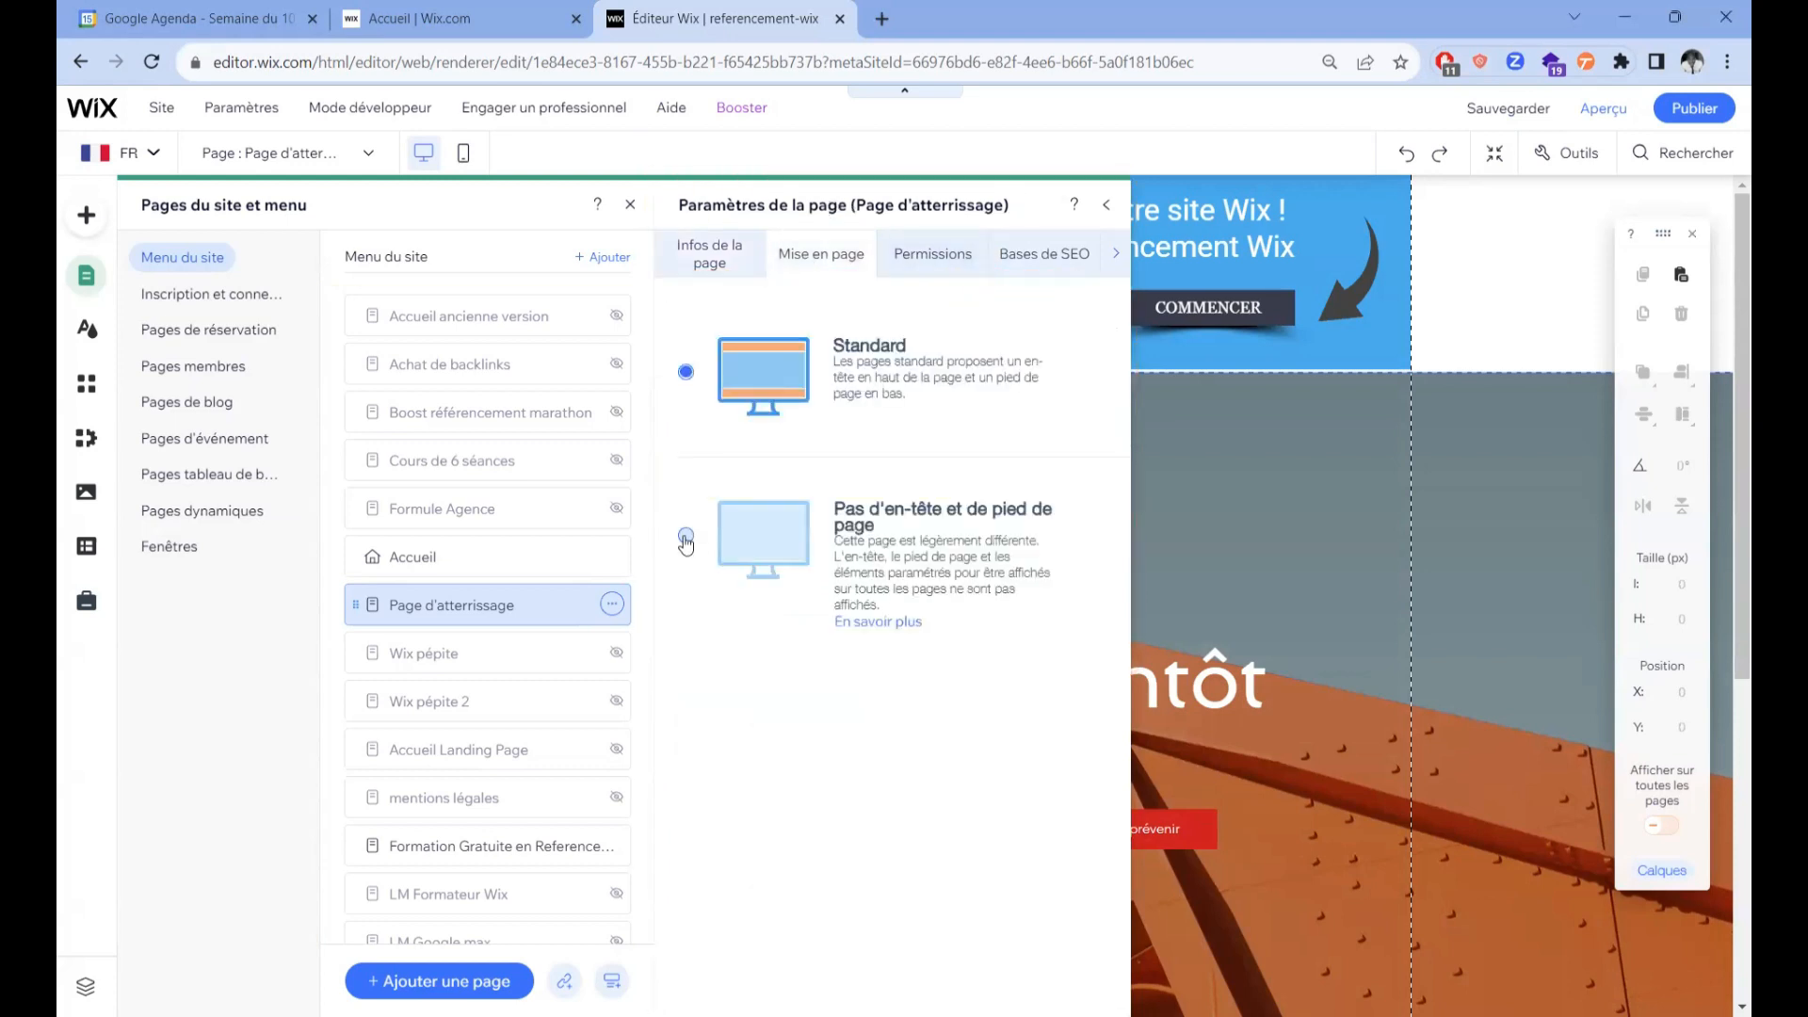
pyautogui.click(697, 546)
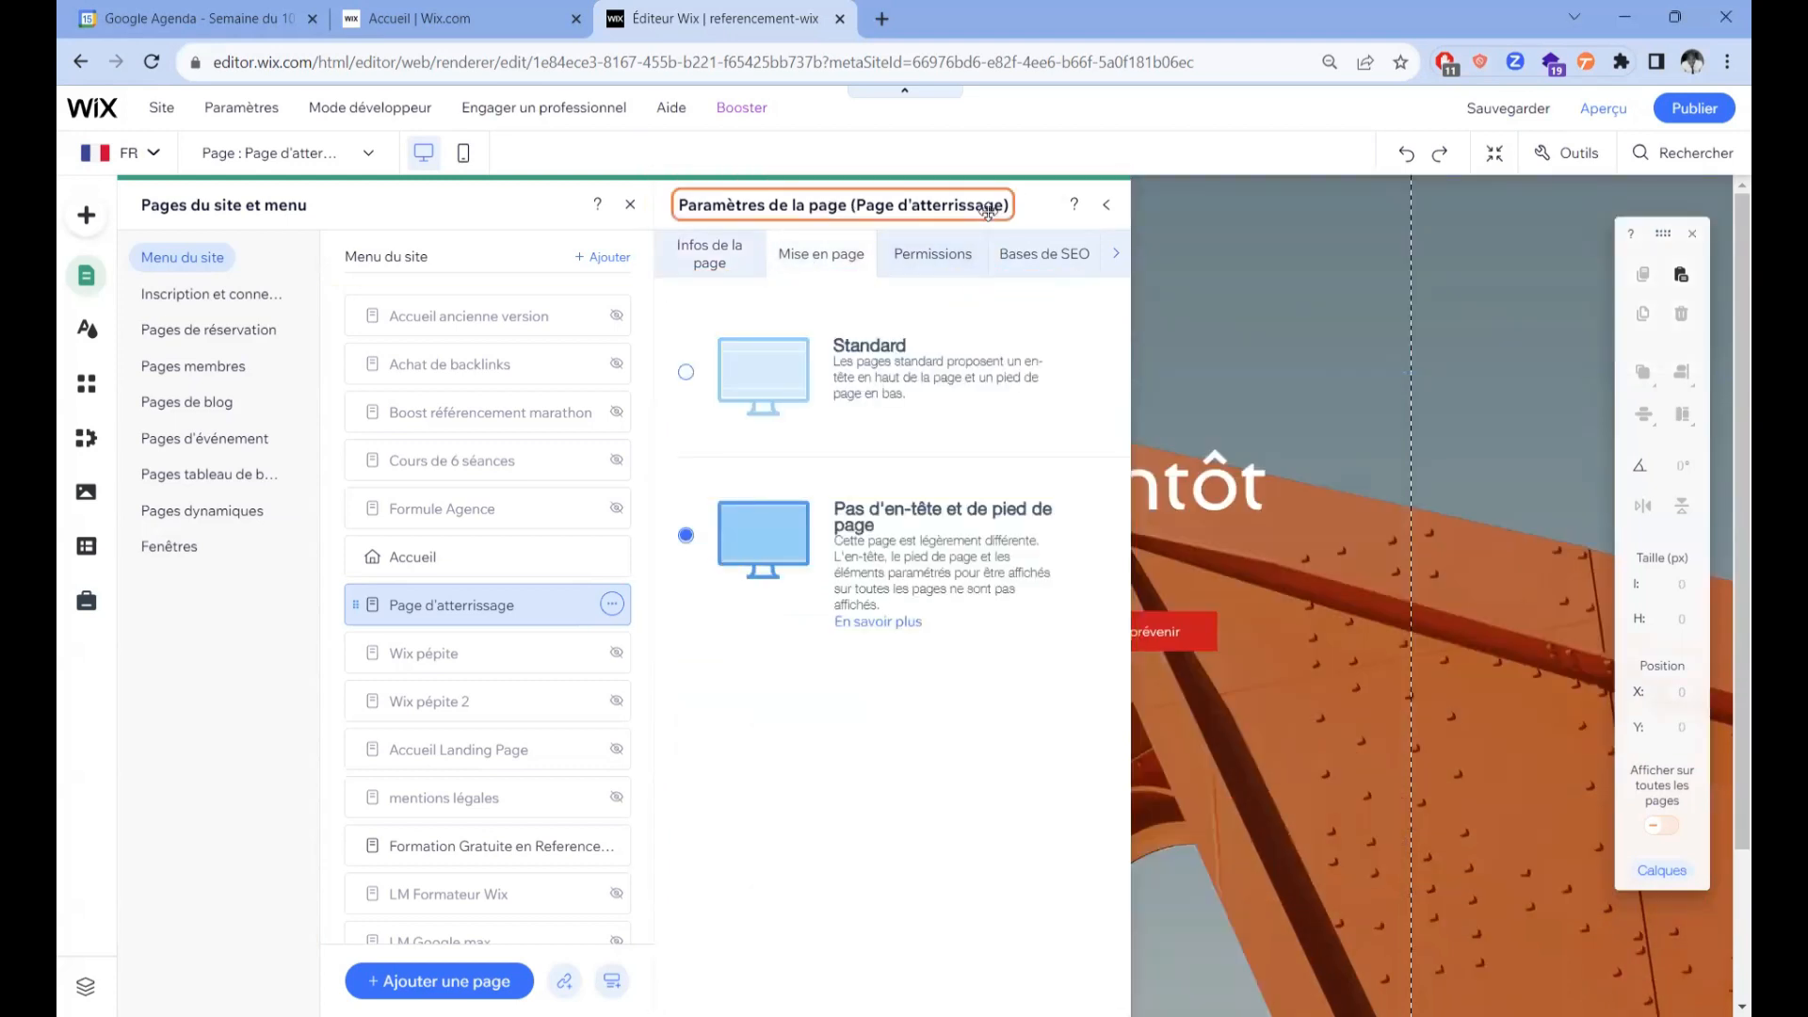
pyautogui.click(1106, 206)
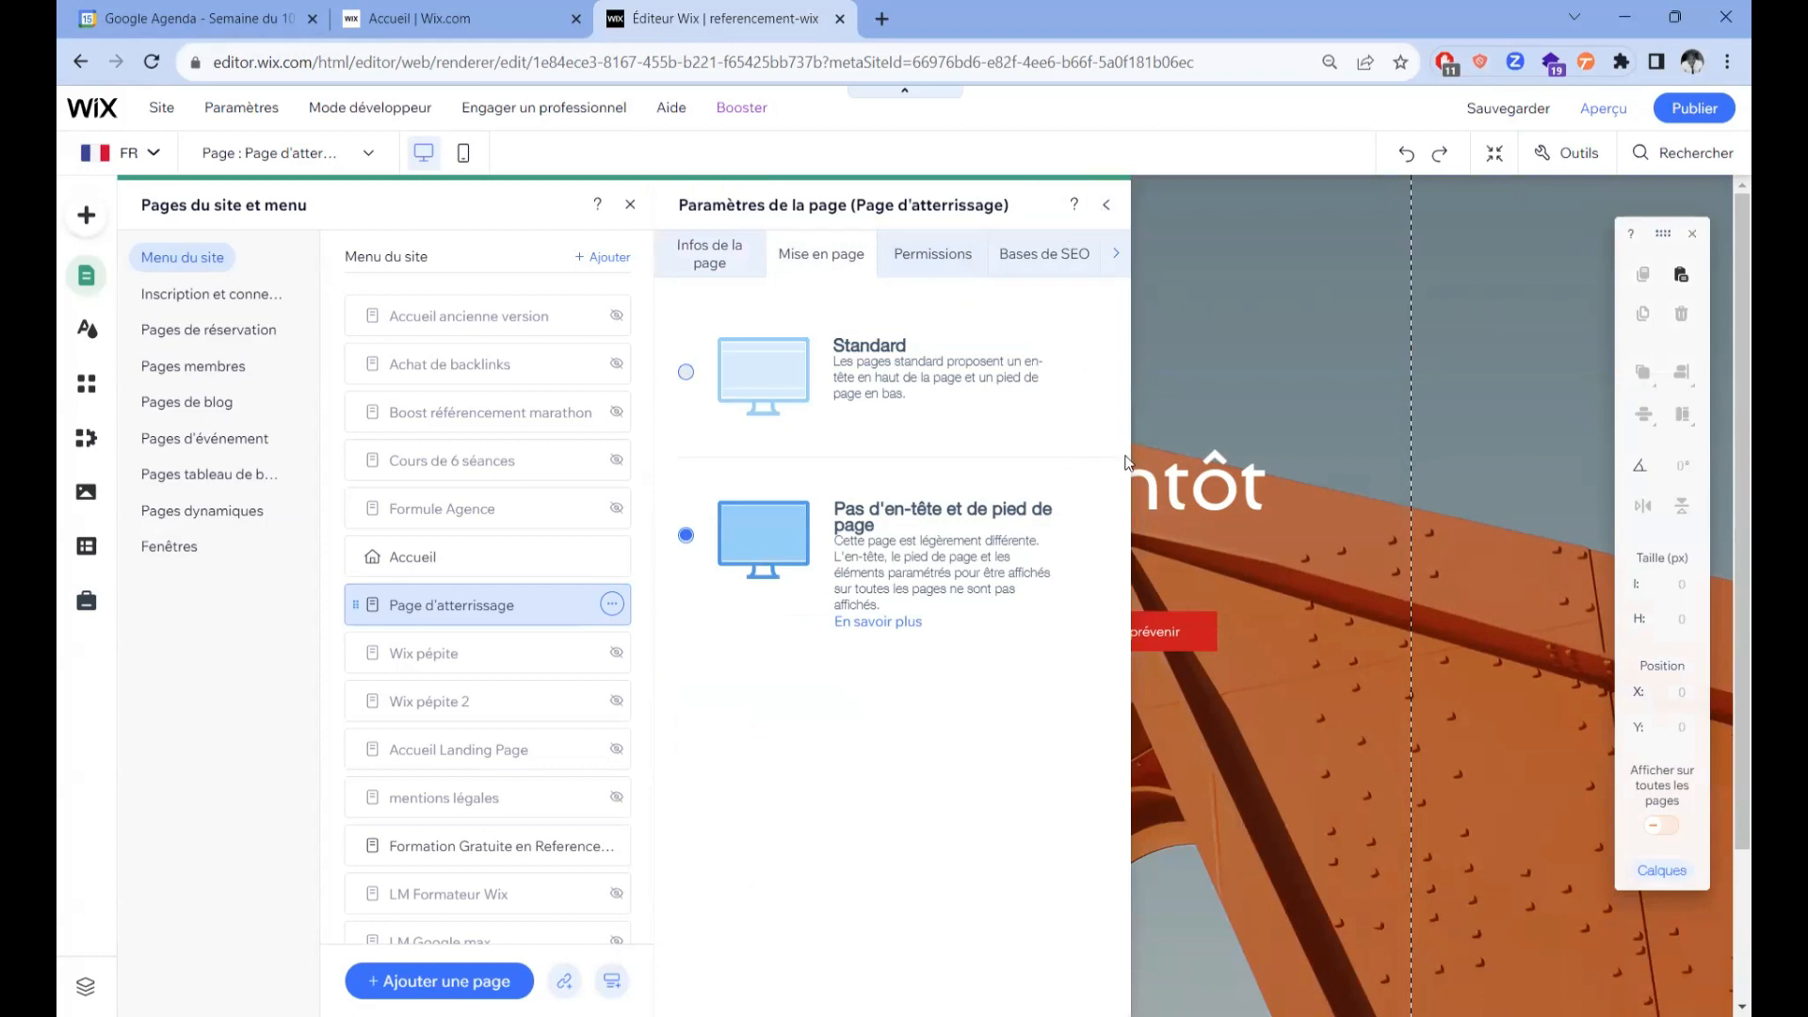
# Step: Reposition the "Ouverture bientôt" title just above the subscription form, at about X 23 and Y 252
pyautogui.moveTo(1041, 487); pyautogui.dragTo(1105, 533)
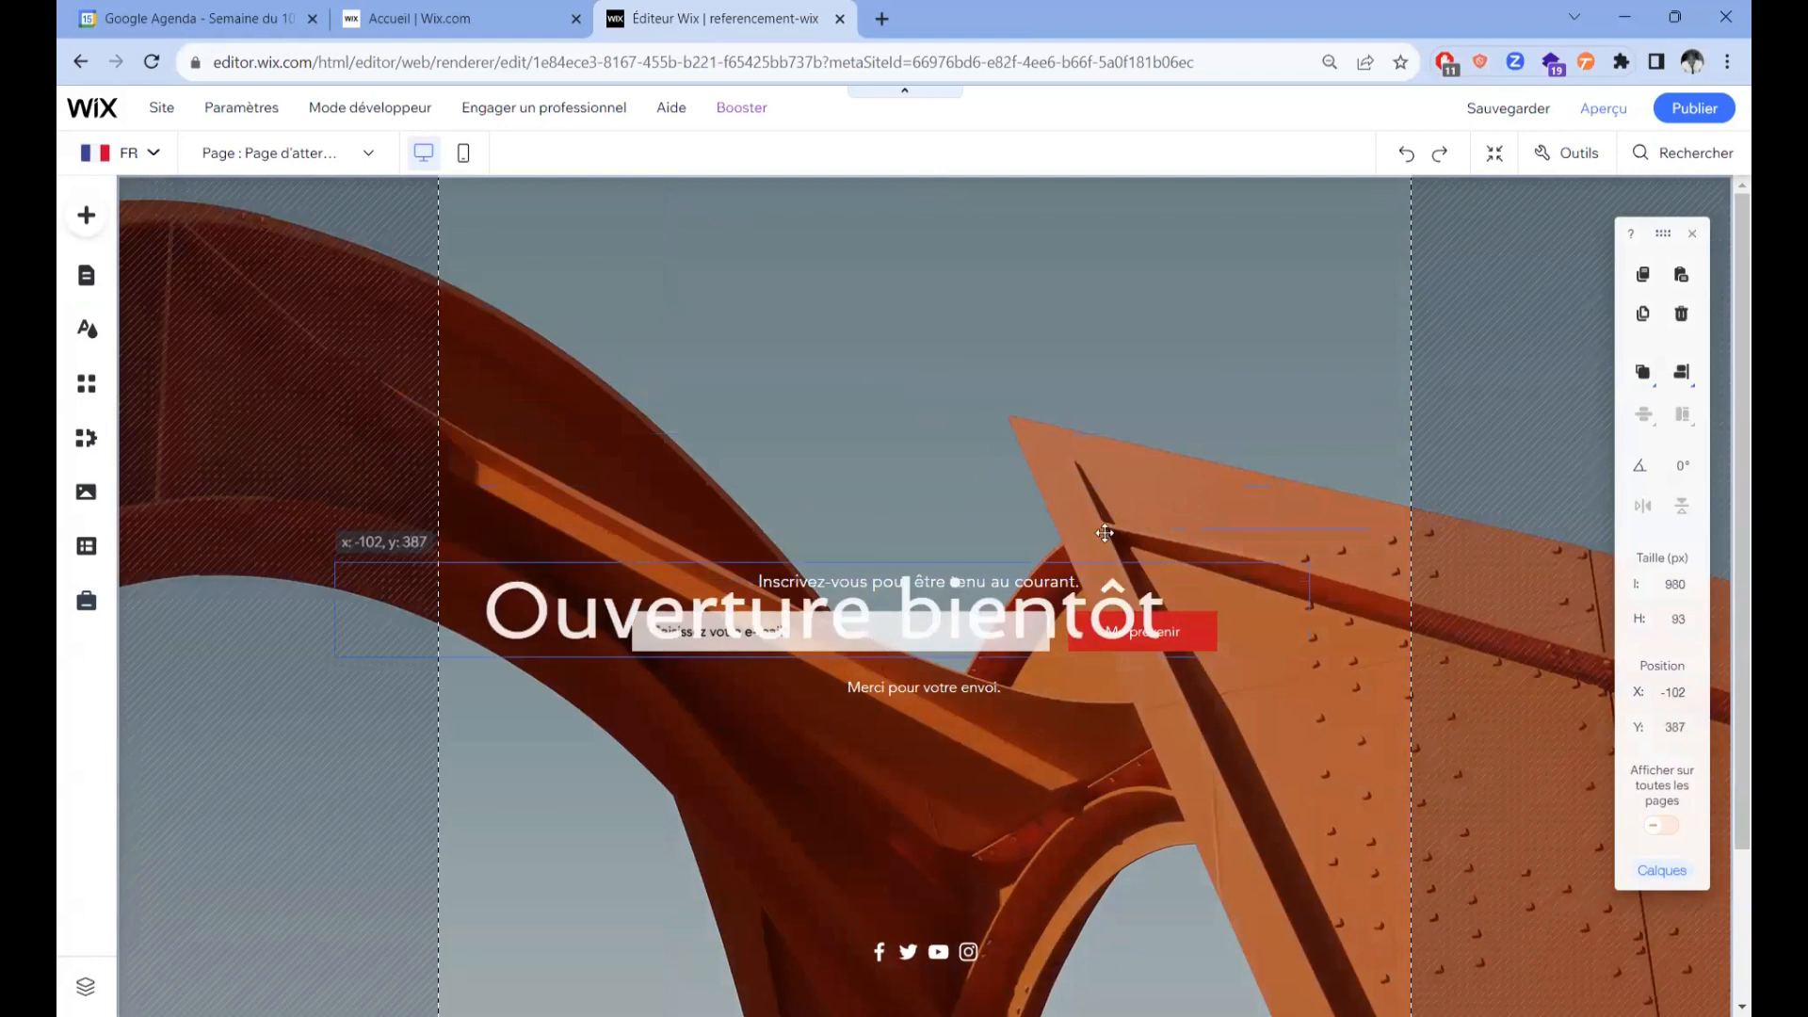
pyautogui.moveTo(450, 617); pyautogui.dragTo(856, 659)
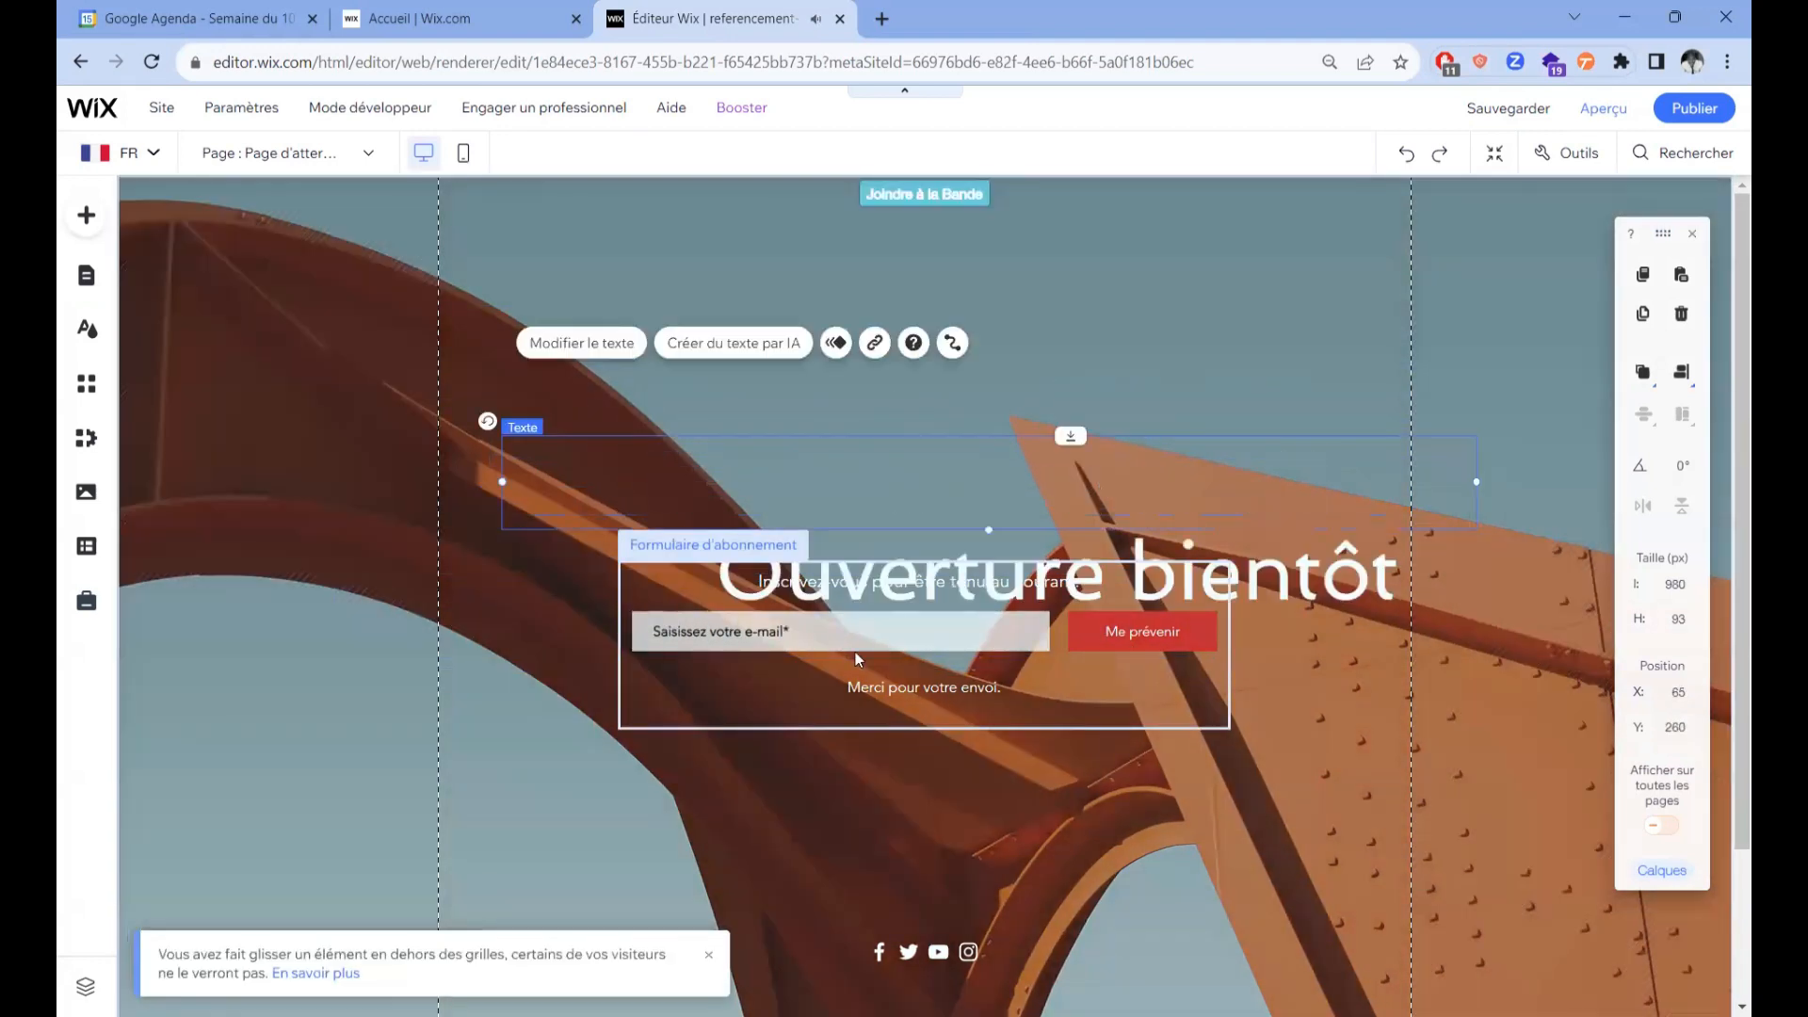
pyautogui.moveTo(851, 567); pyautogui.dragTo(747, 425)
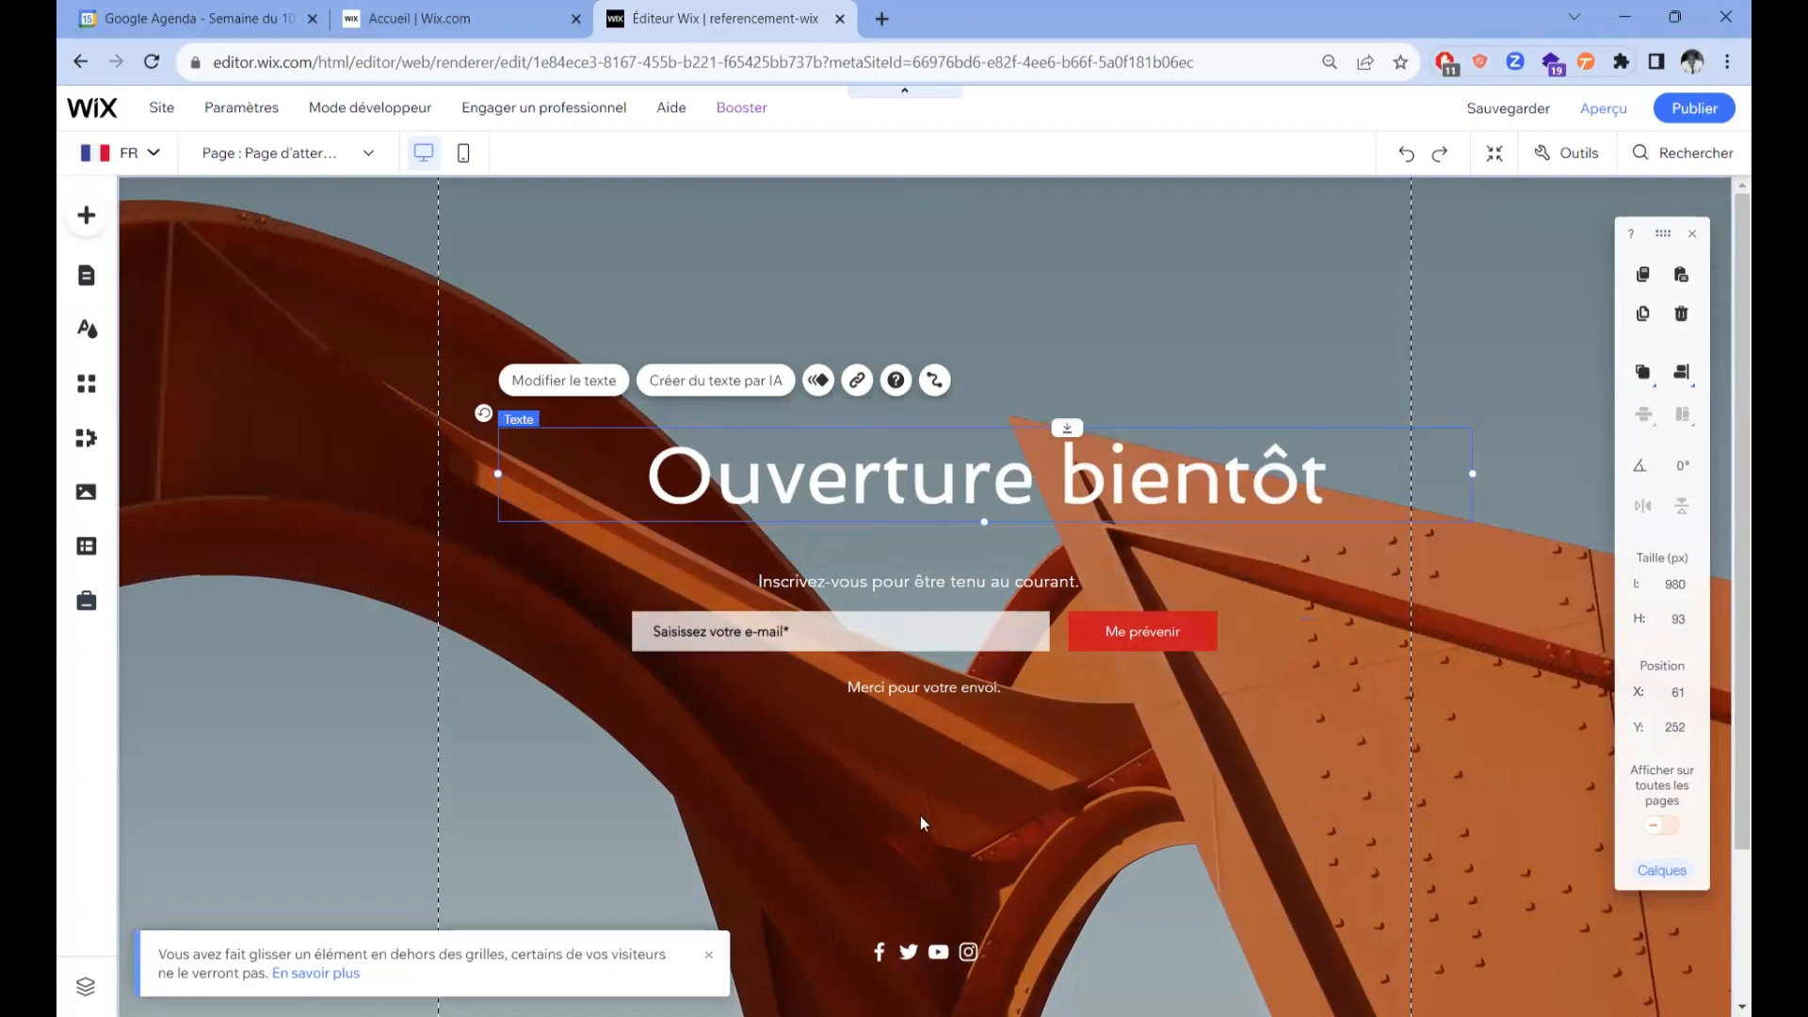
pyautogui.moveTo(1120, 468)
pyautogui.mouseDown()
pyautogui.moveTo(997, 468)
pyautogui.moveTo(1042, 416)
pyautogui.moveTo(1023, 423)
pyautogui.moveTo(1088, 471)
pyautogui.mouseUp()
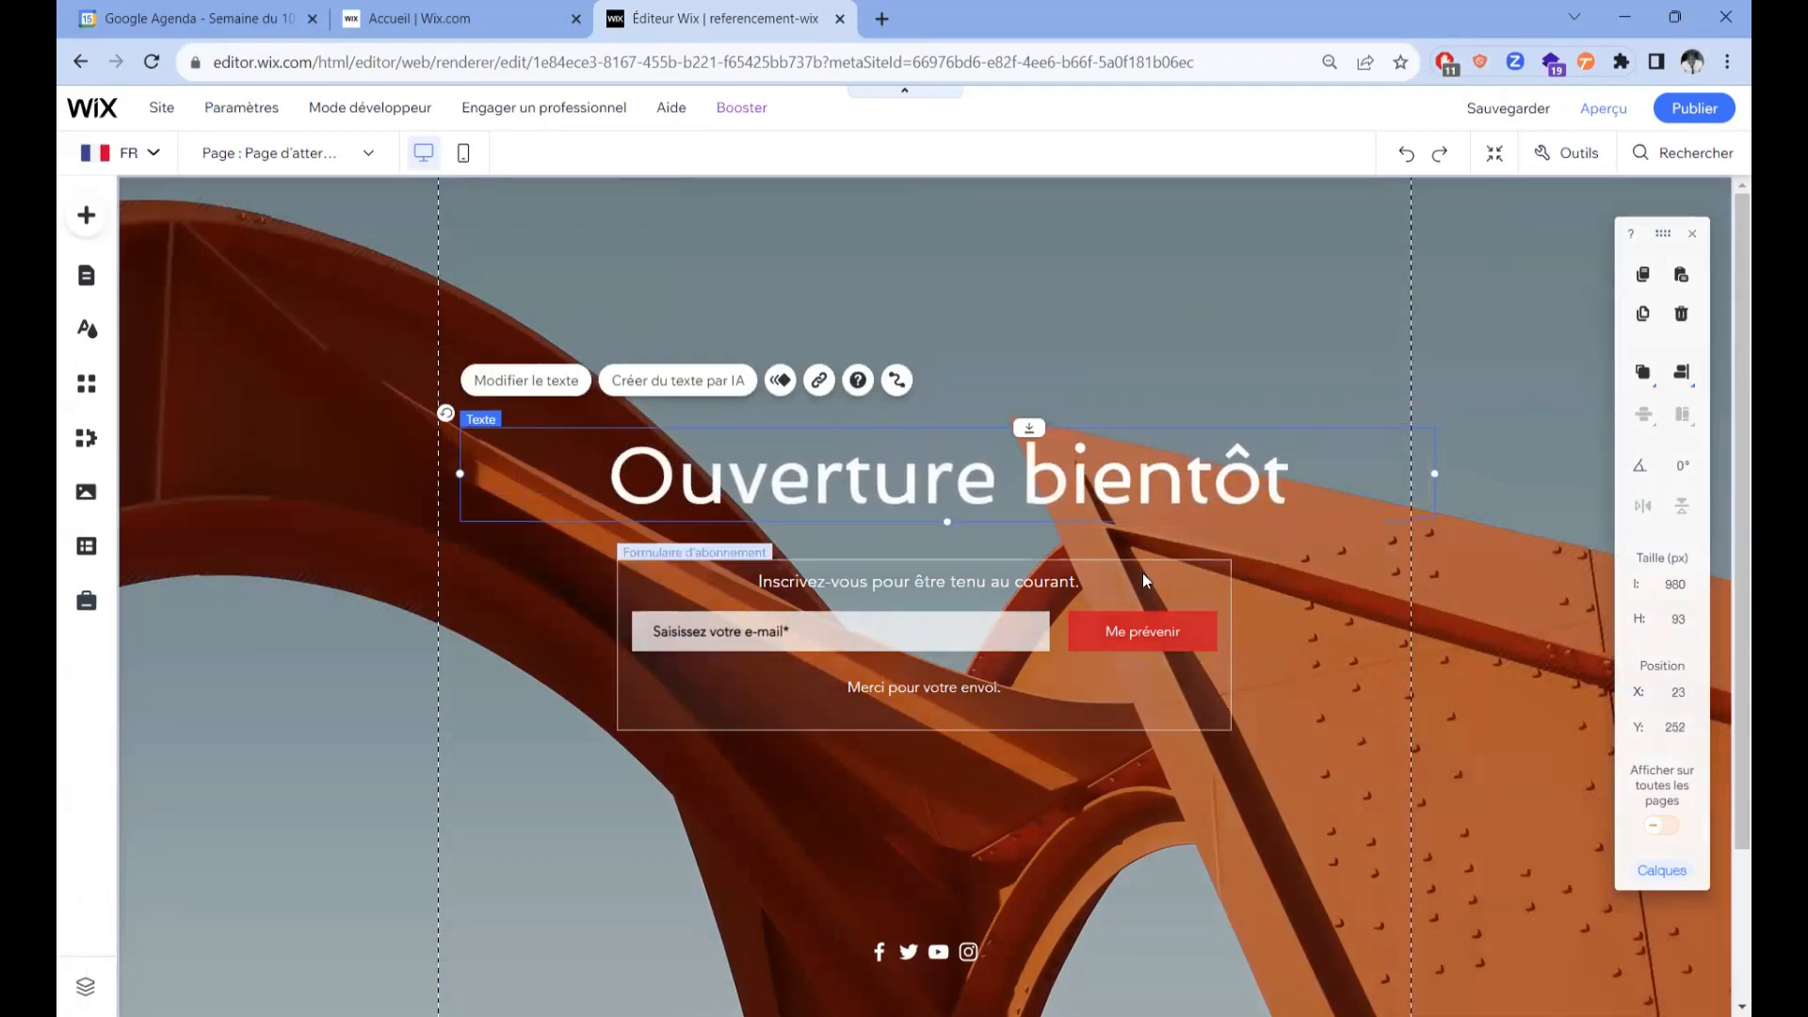
# Step: Rename the subscription form "Test pour video Youtube" in its settings and close them
pyautogui.click(940, 647)
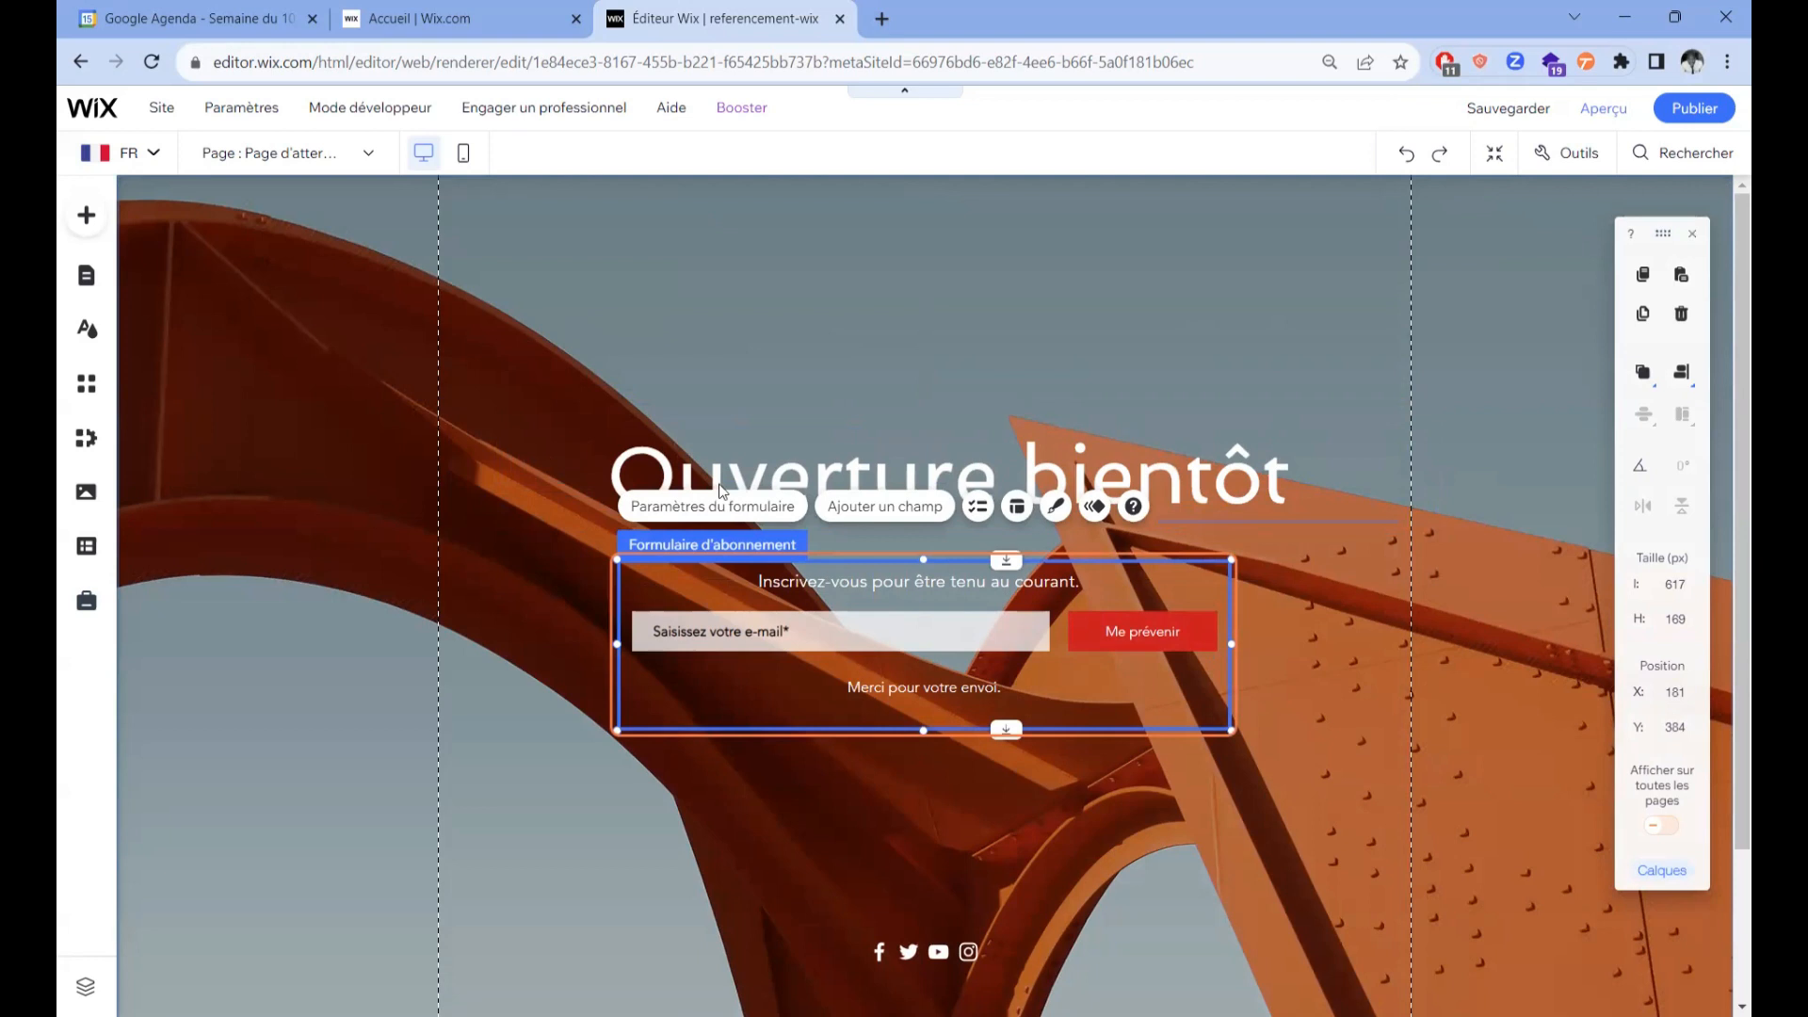
pyautogui.click(780, 523)
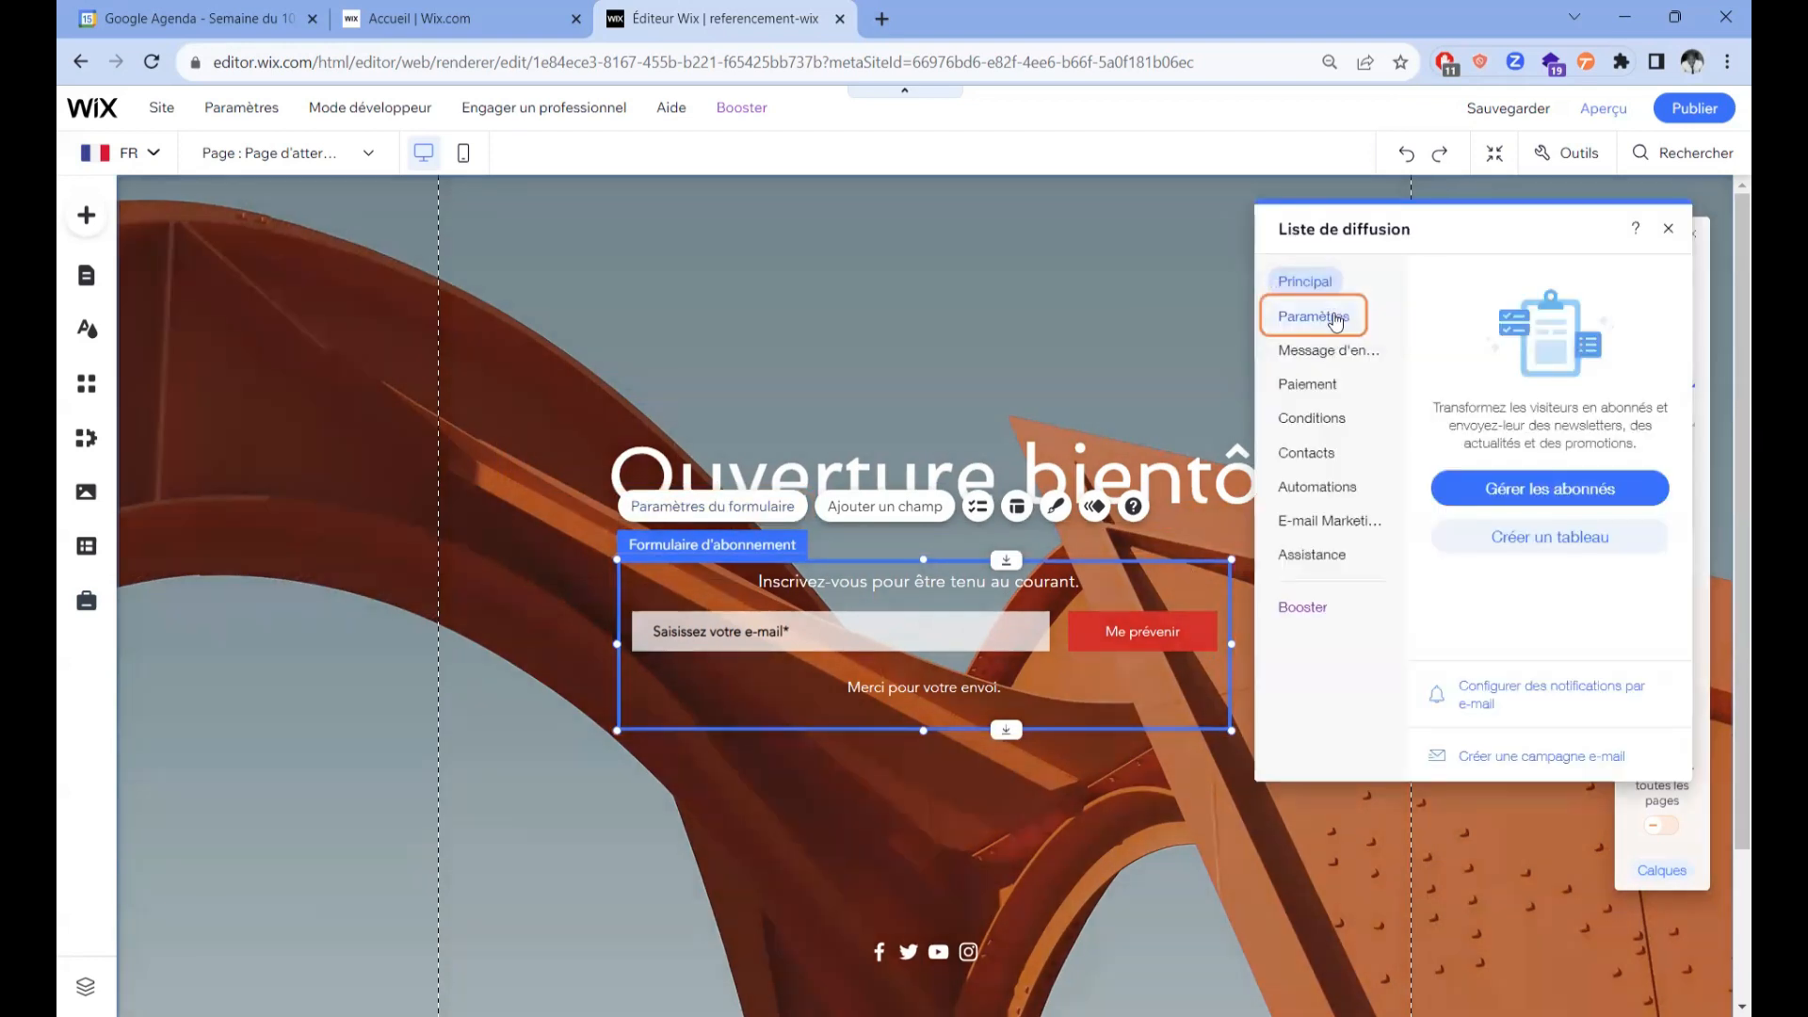
pyautogui.click(1335, 321)
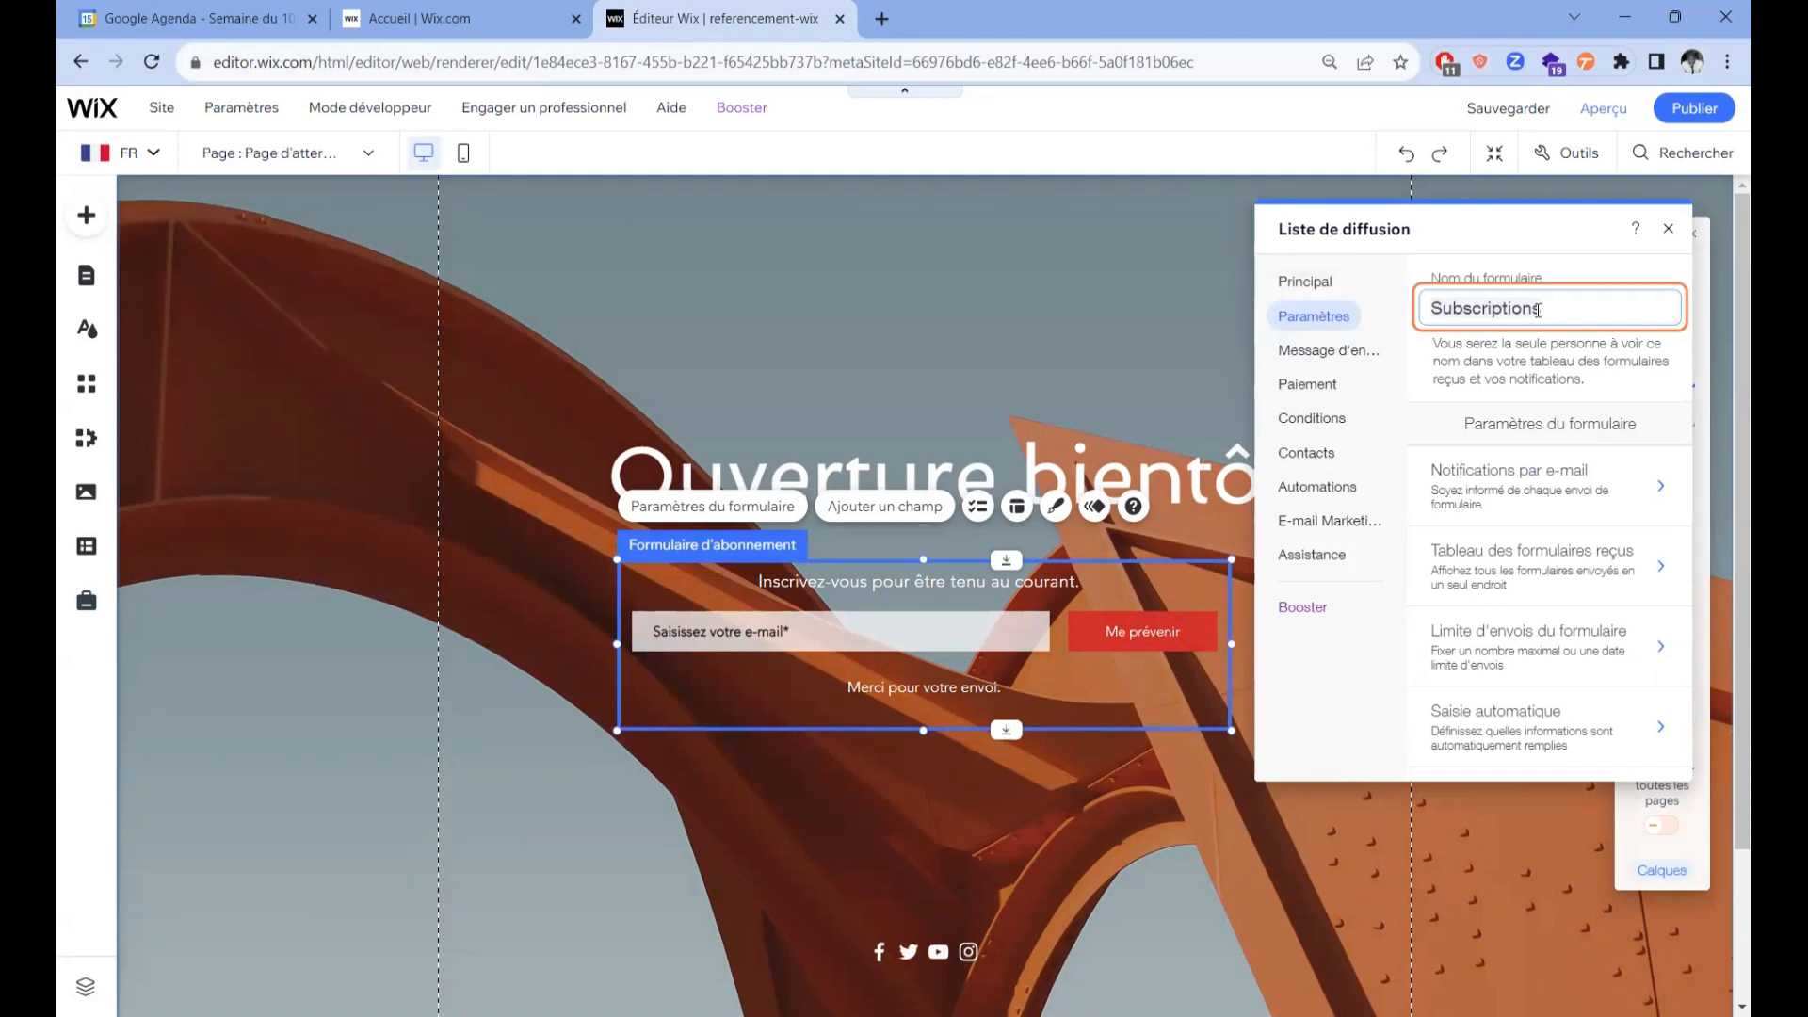
pyautogui.doubleClick(1537, 310)
pyautogui.write('Test ')
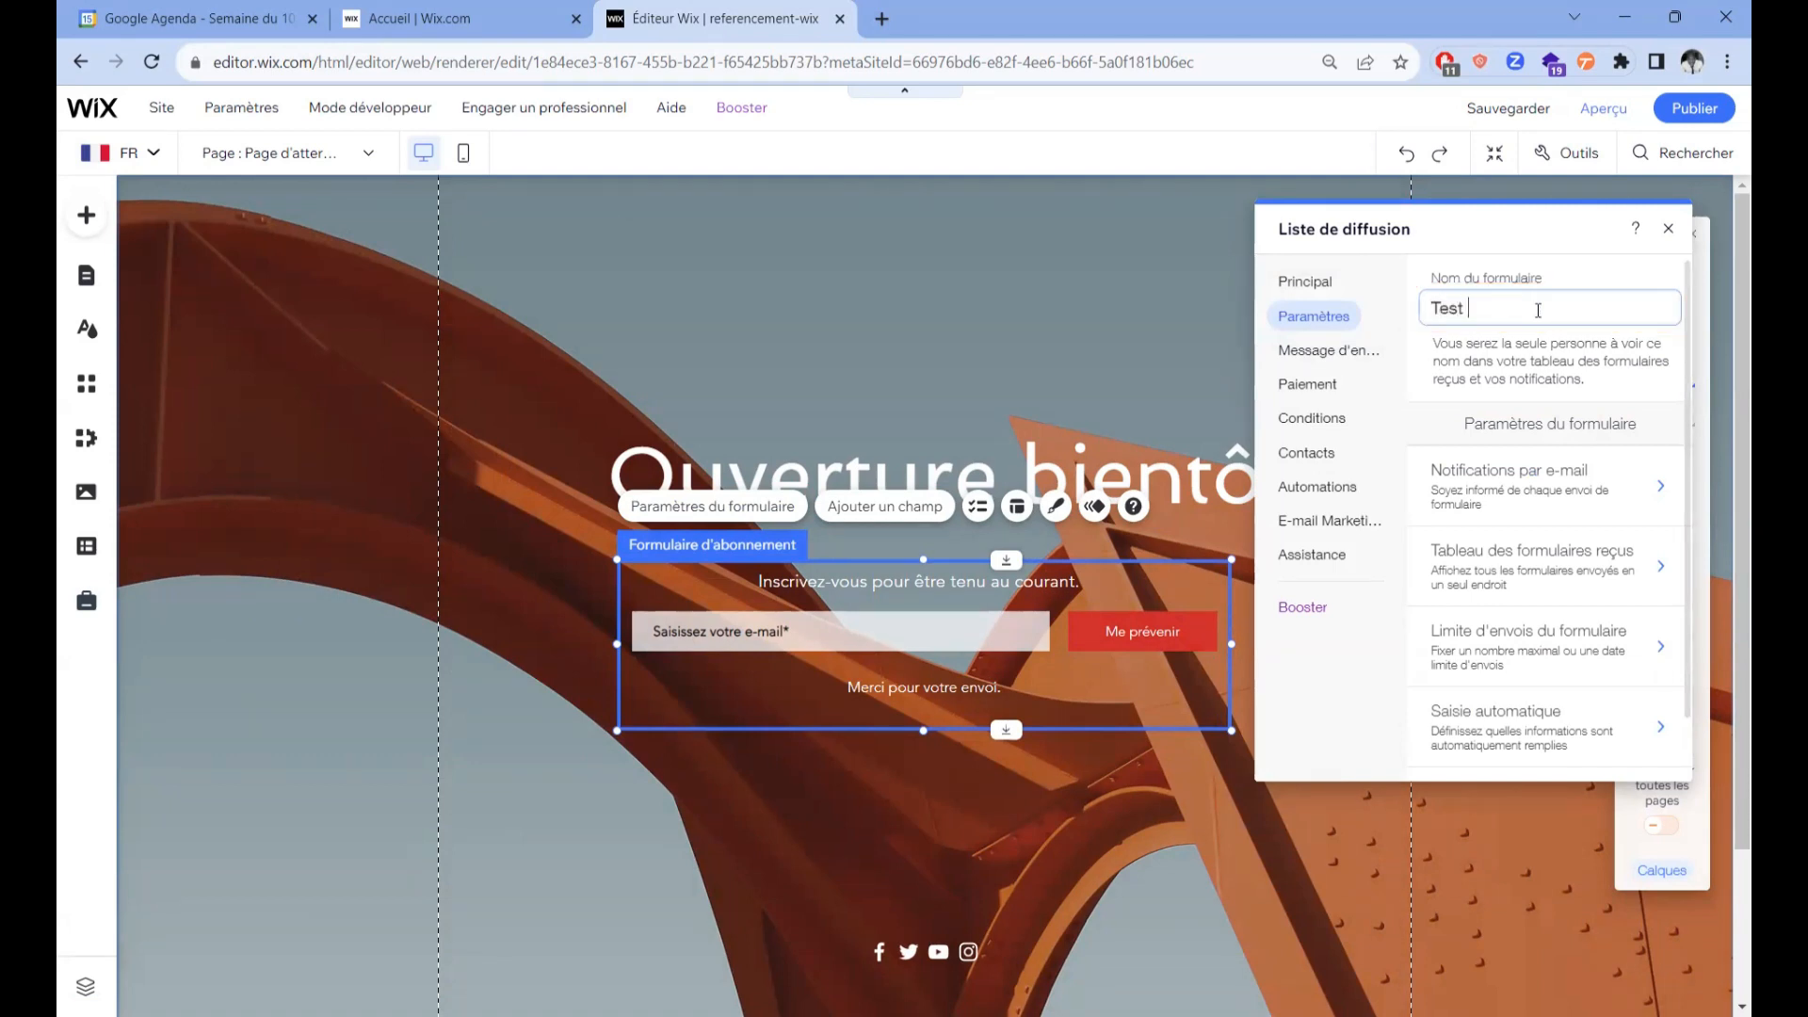
pyautogui.write('pour vidéo Youtr')
pyautogui.press('BackSpace')
pyautogui.write('ube')
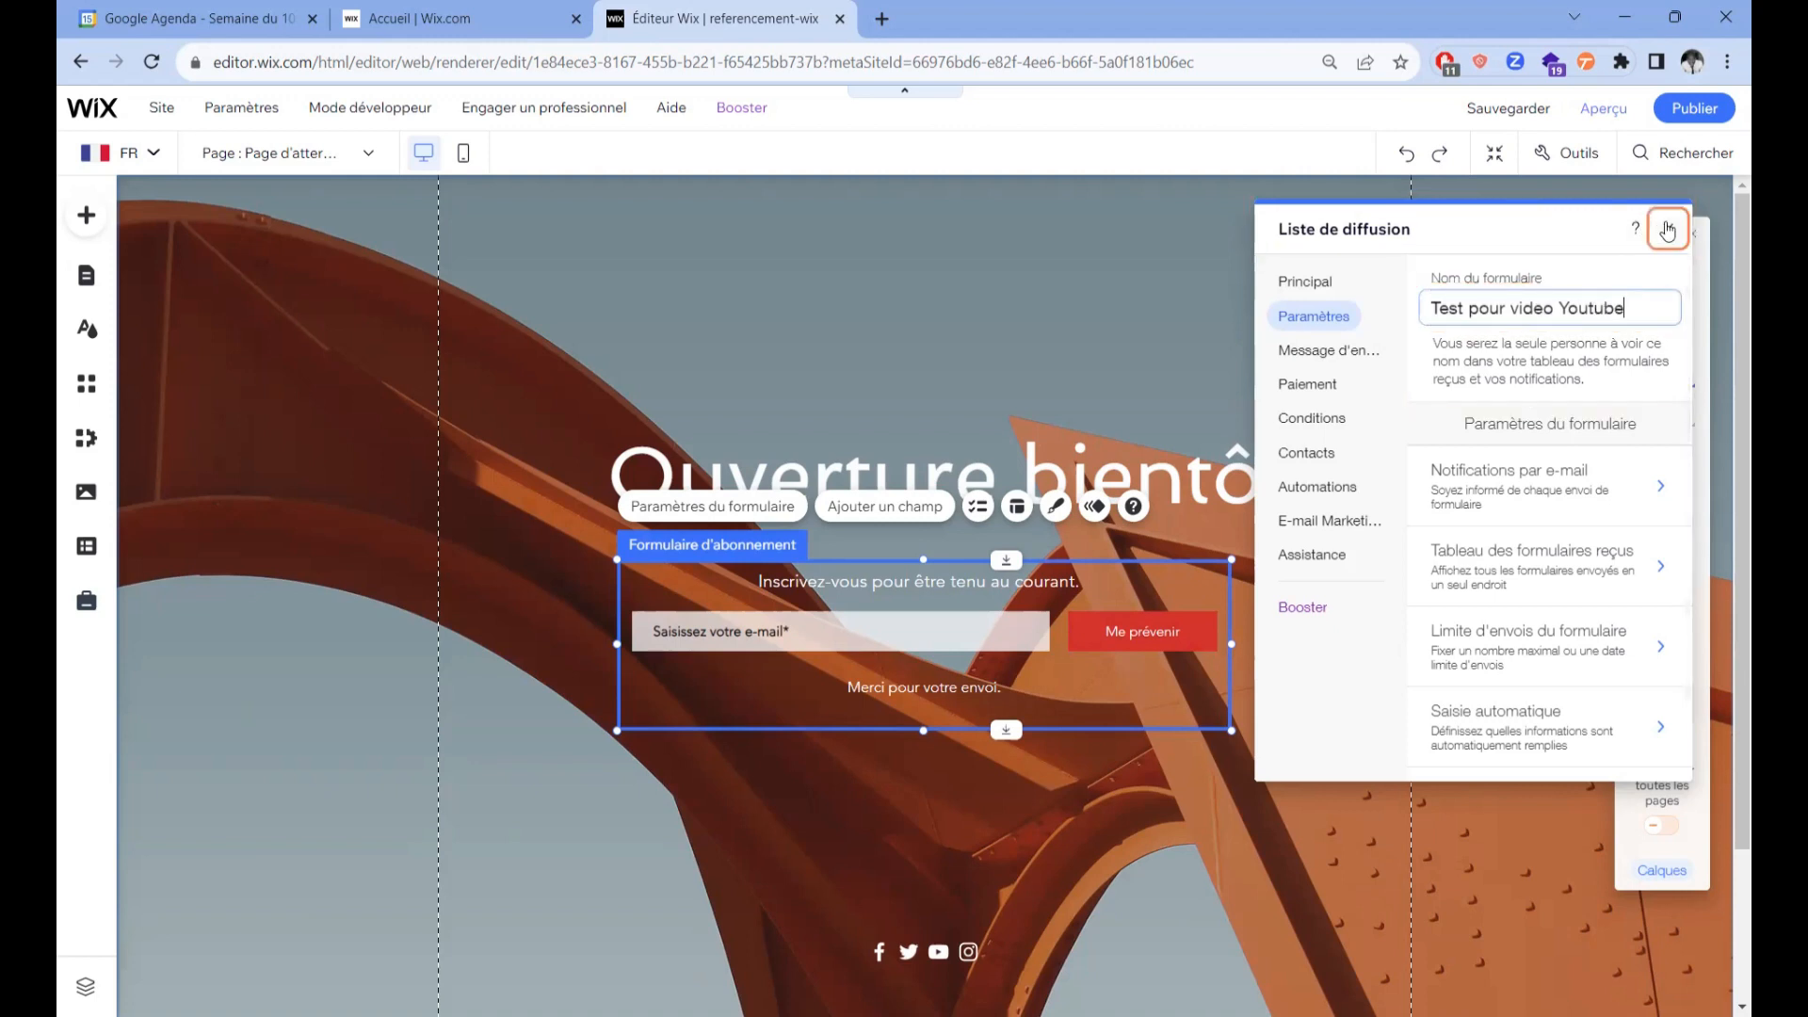
pyautogui.click(1667, 230)
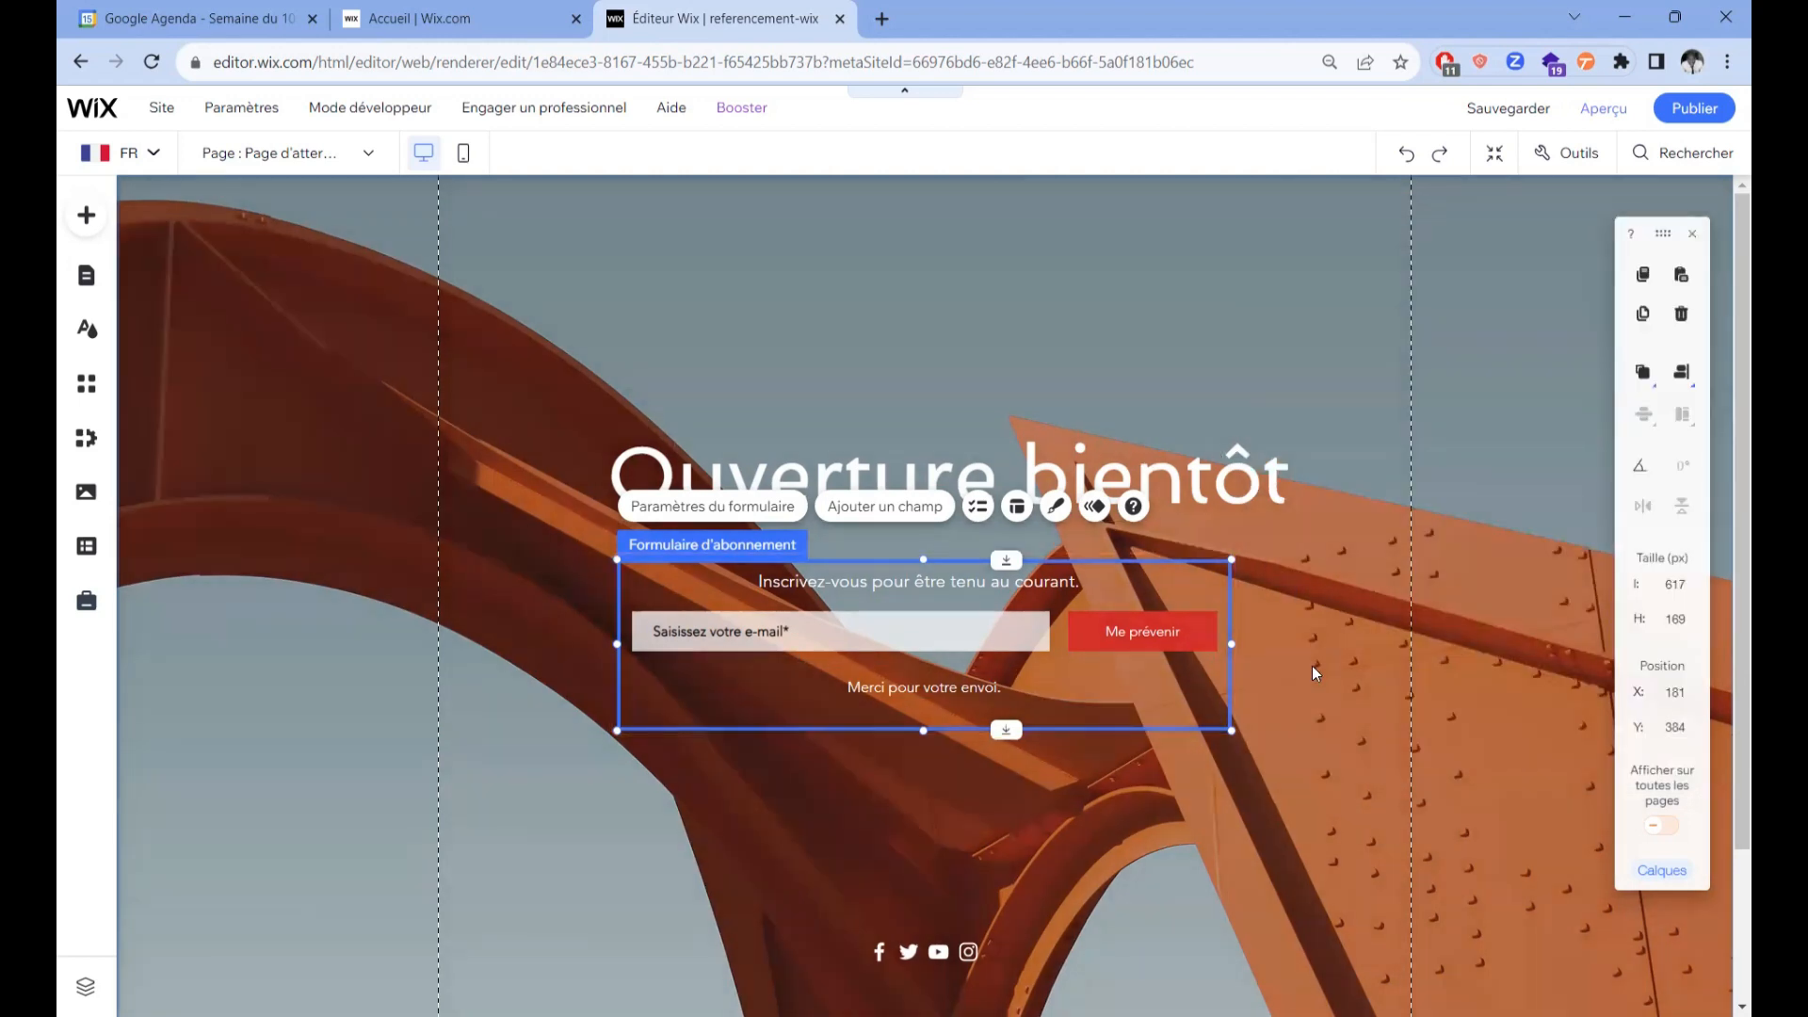
pyautogui.click(1163, 471)
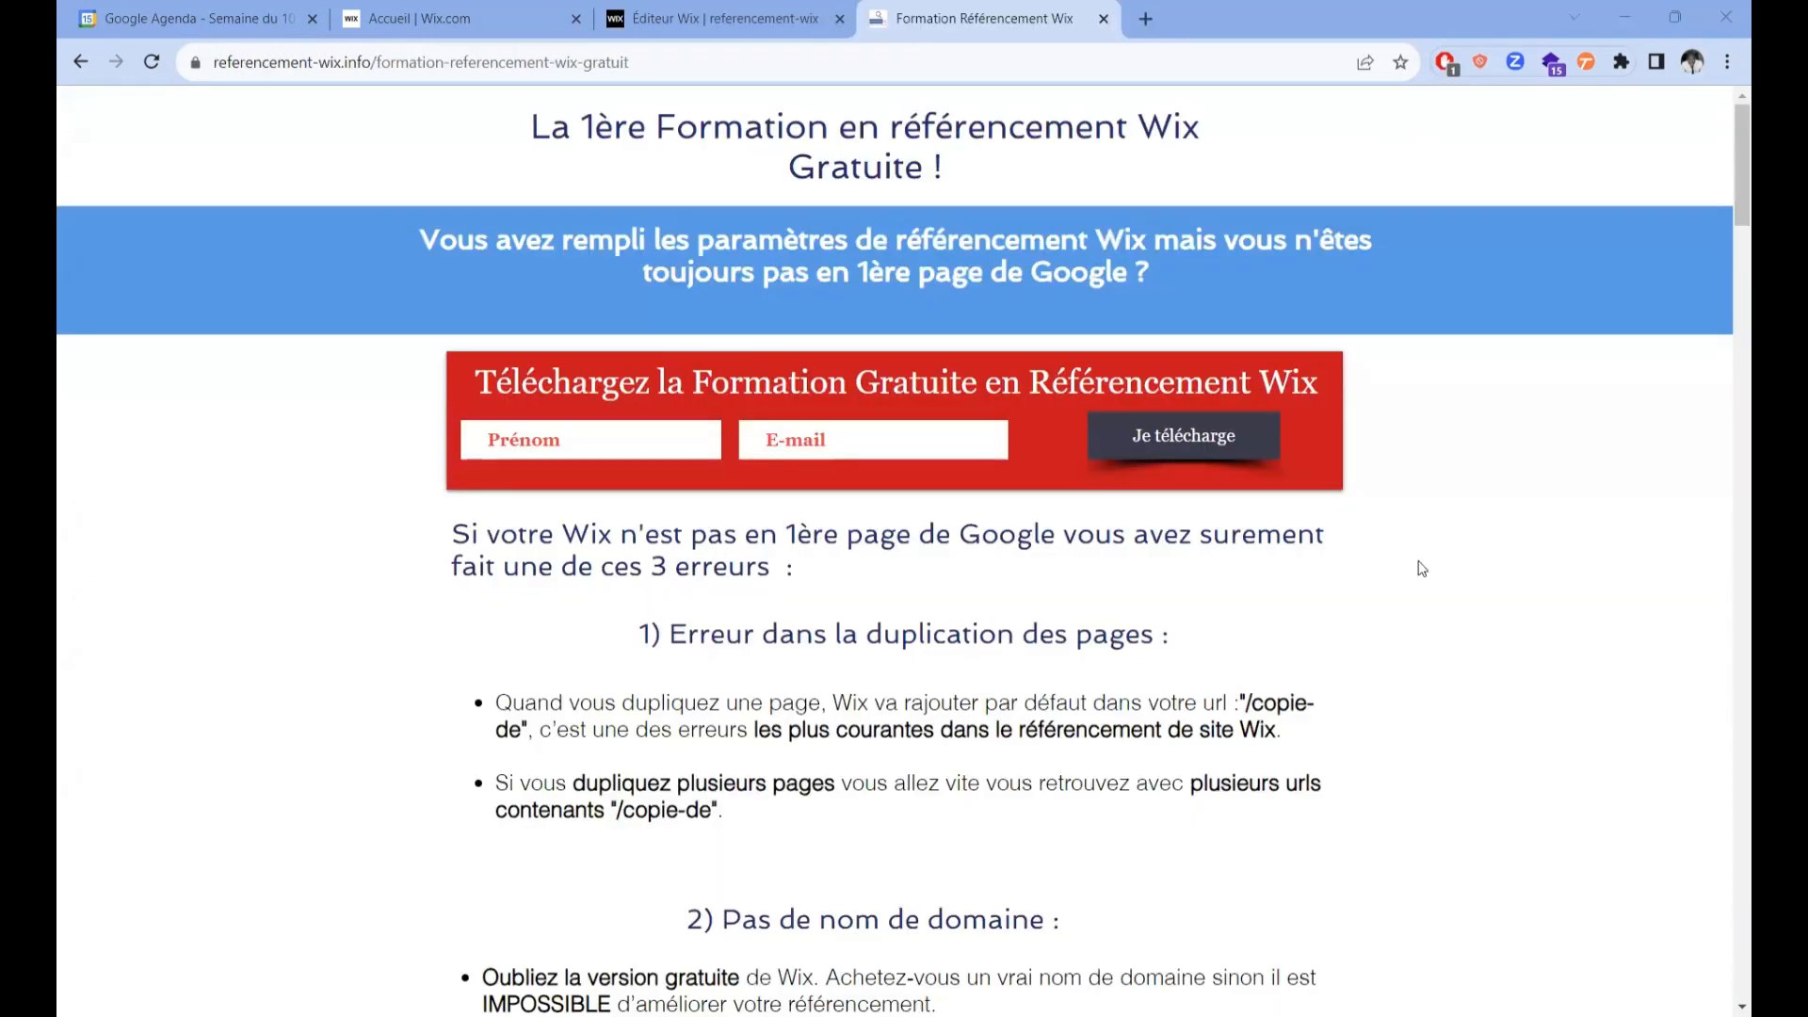
# Step: Examine the published landing page for the free Wix SEO training, including its sign-up forms and supporting text
pyautogui.scroll(-1, 1258, 643)
pyautogui.scroll(1, 1234, 631)
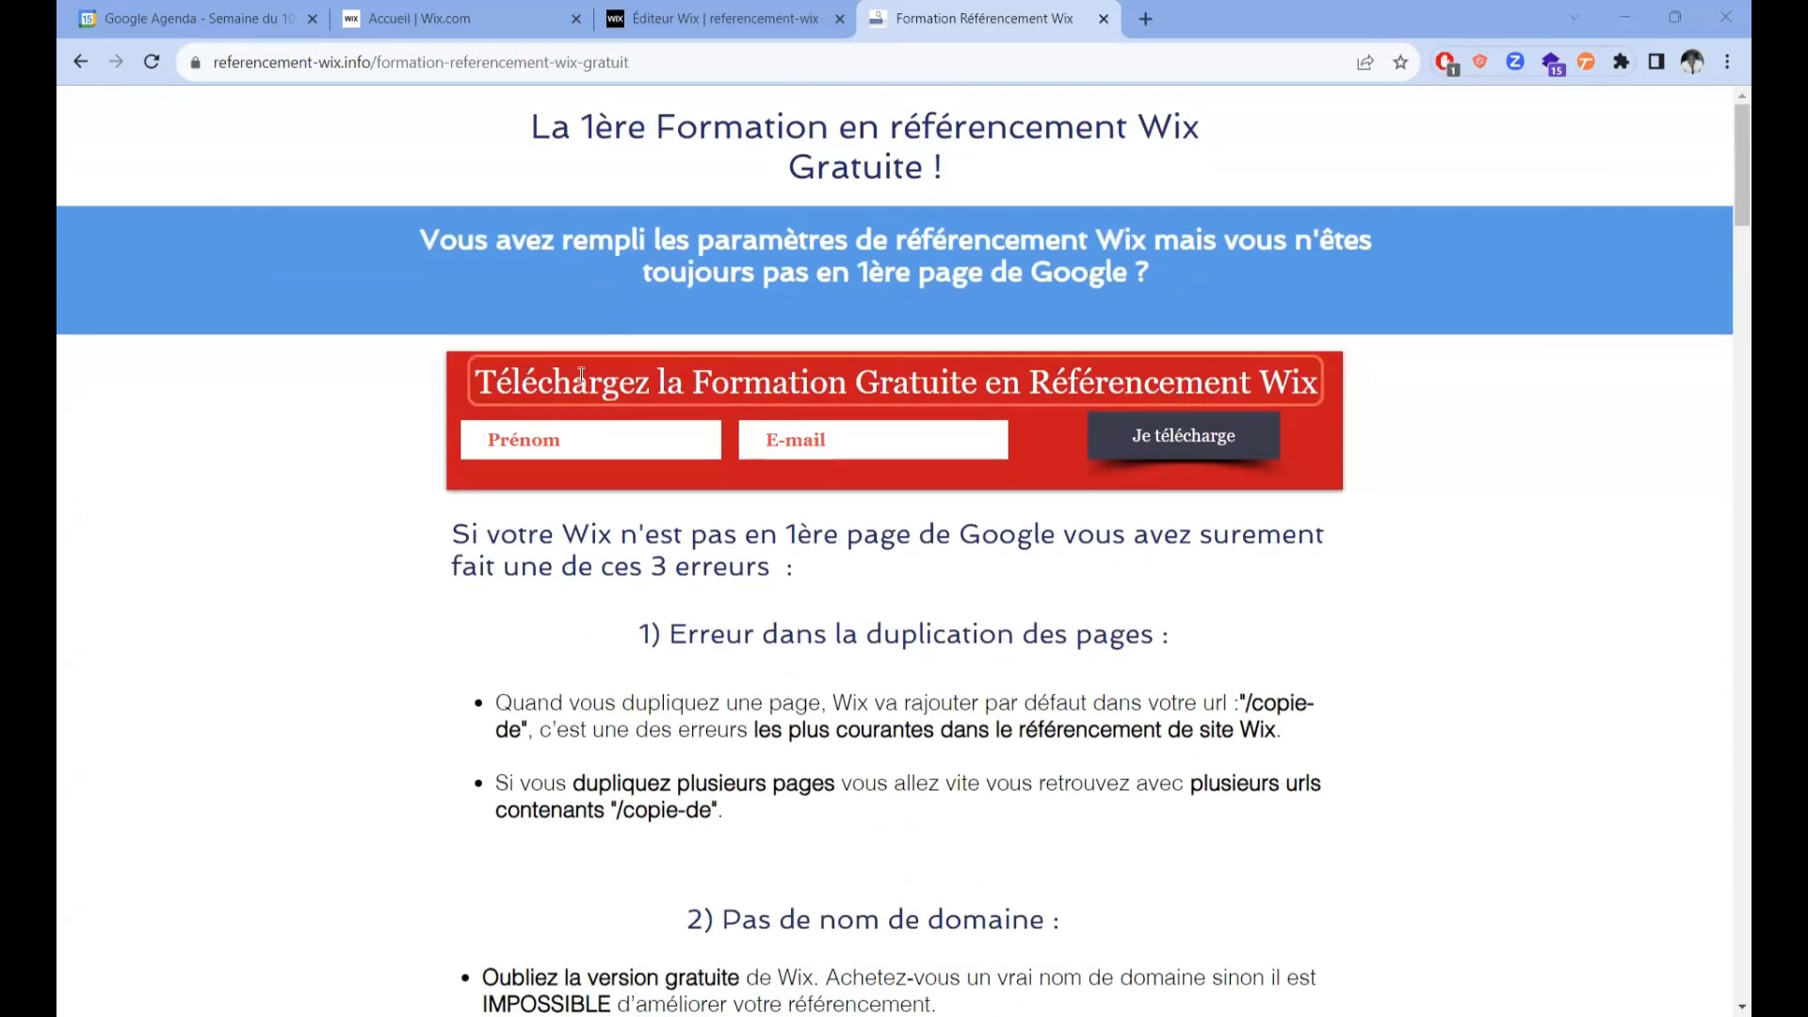
pyautogui.scroll(-10, 823, 658)
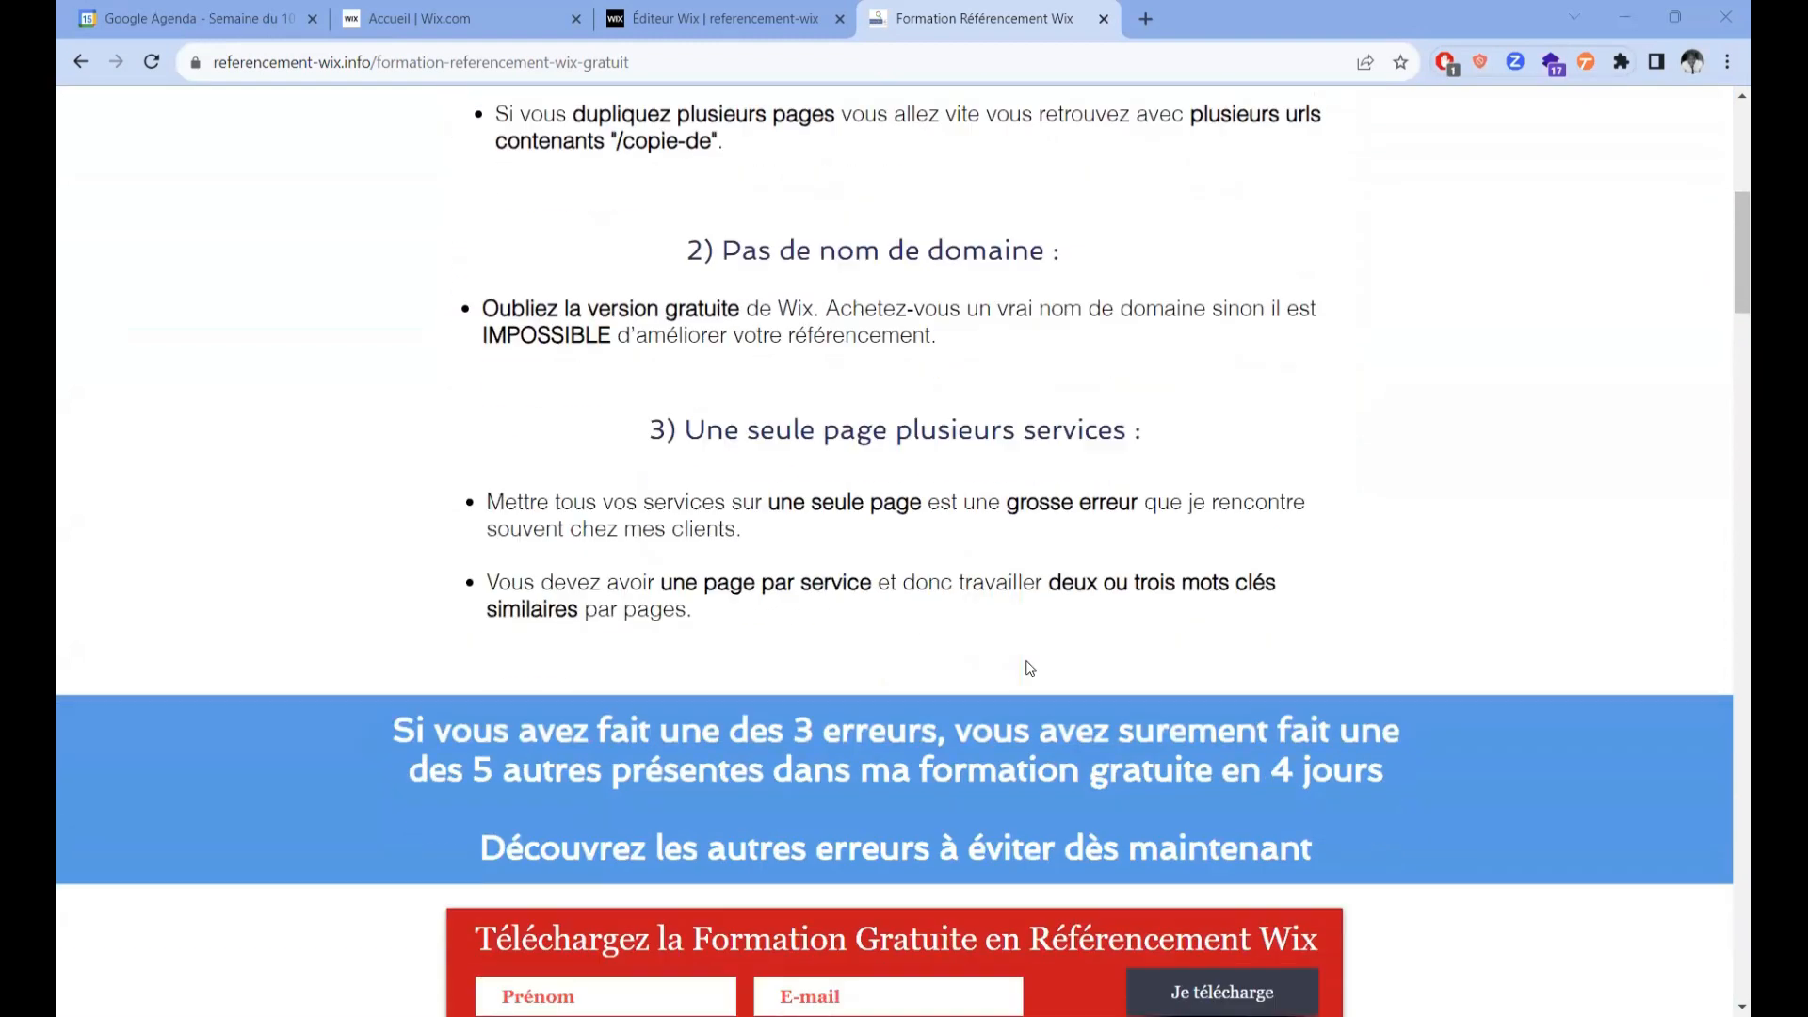
pyautogui.scroll(-2, 1025, 667)
pyautogui.scroll(12, 1093, 661)
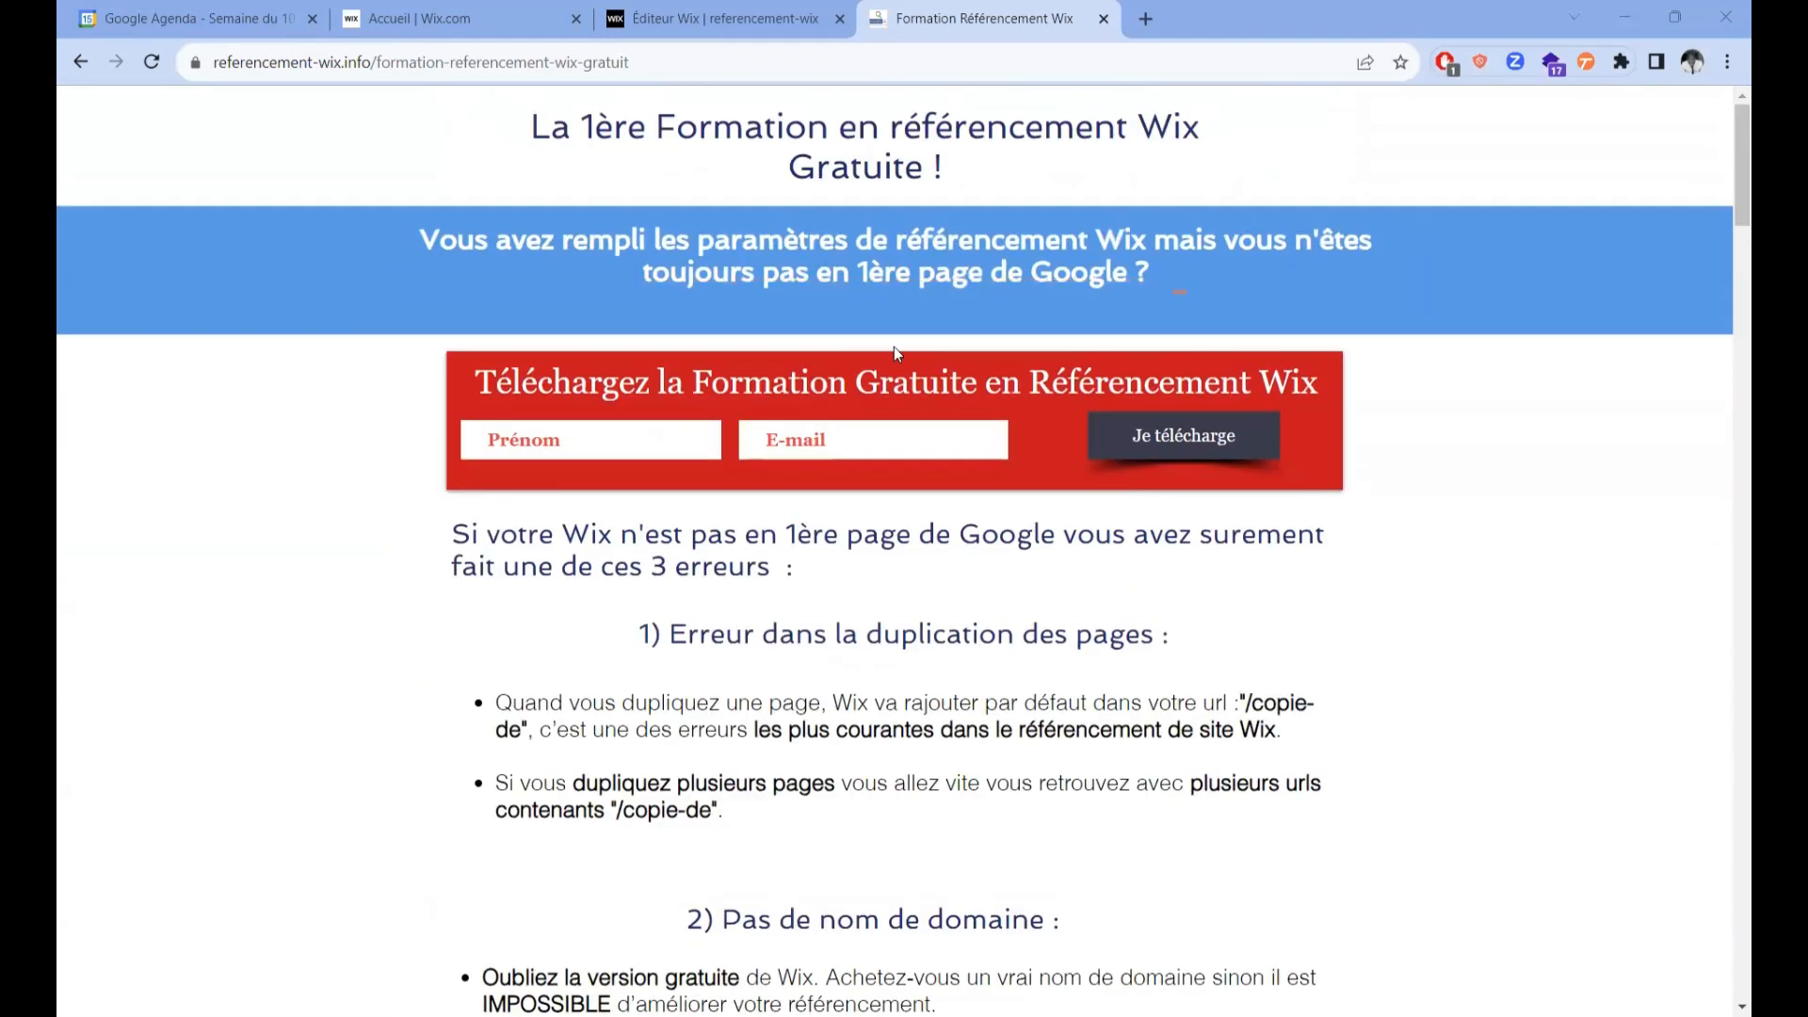
pyautogui.scroll(-3, 895, 353)
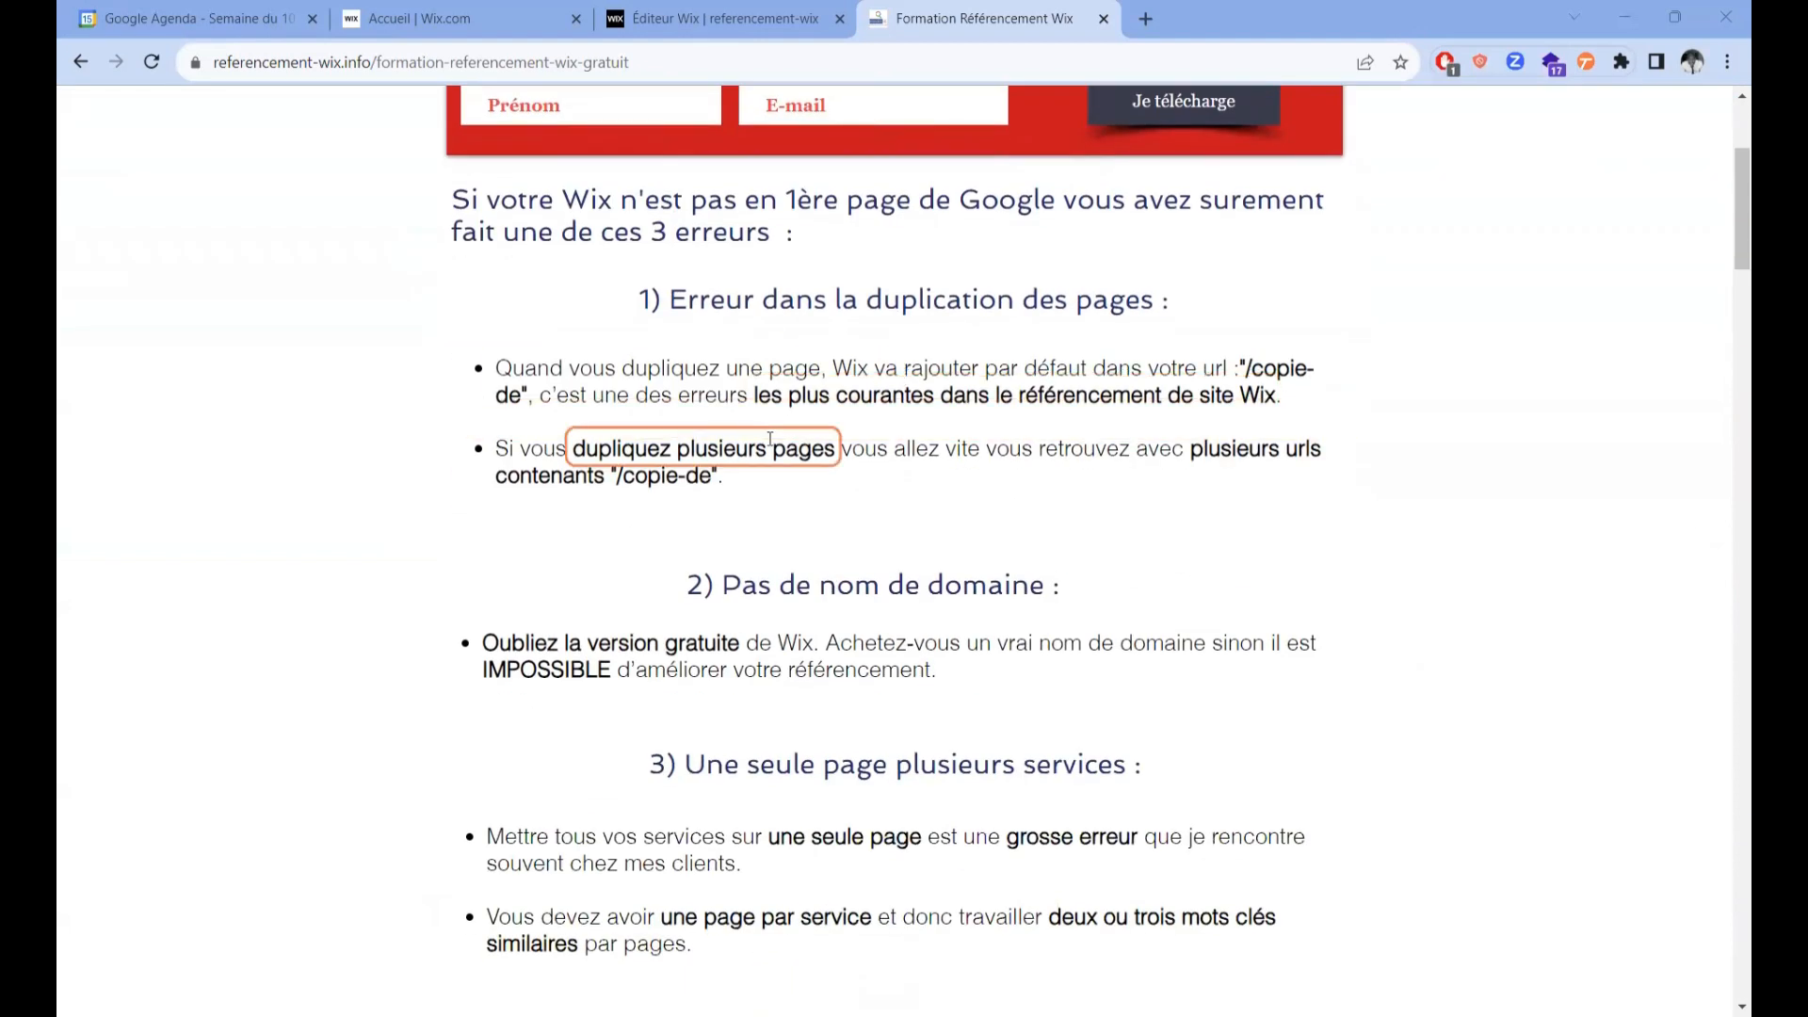
pyautogui.scroll(-5, 770, 439)
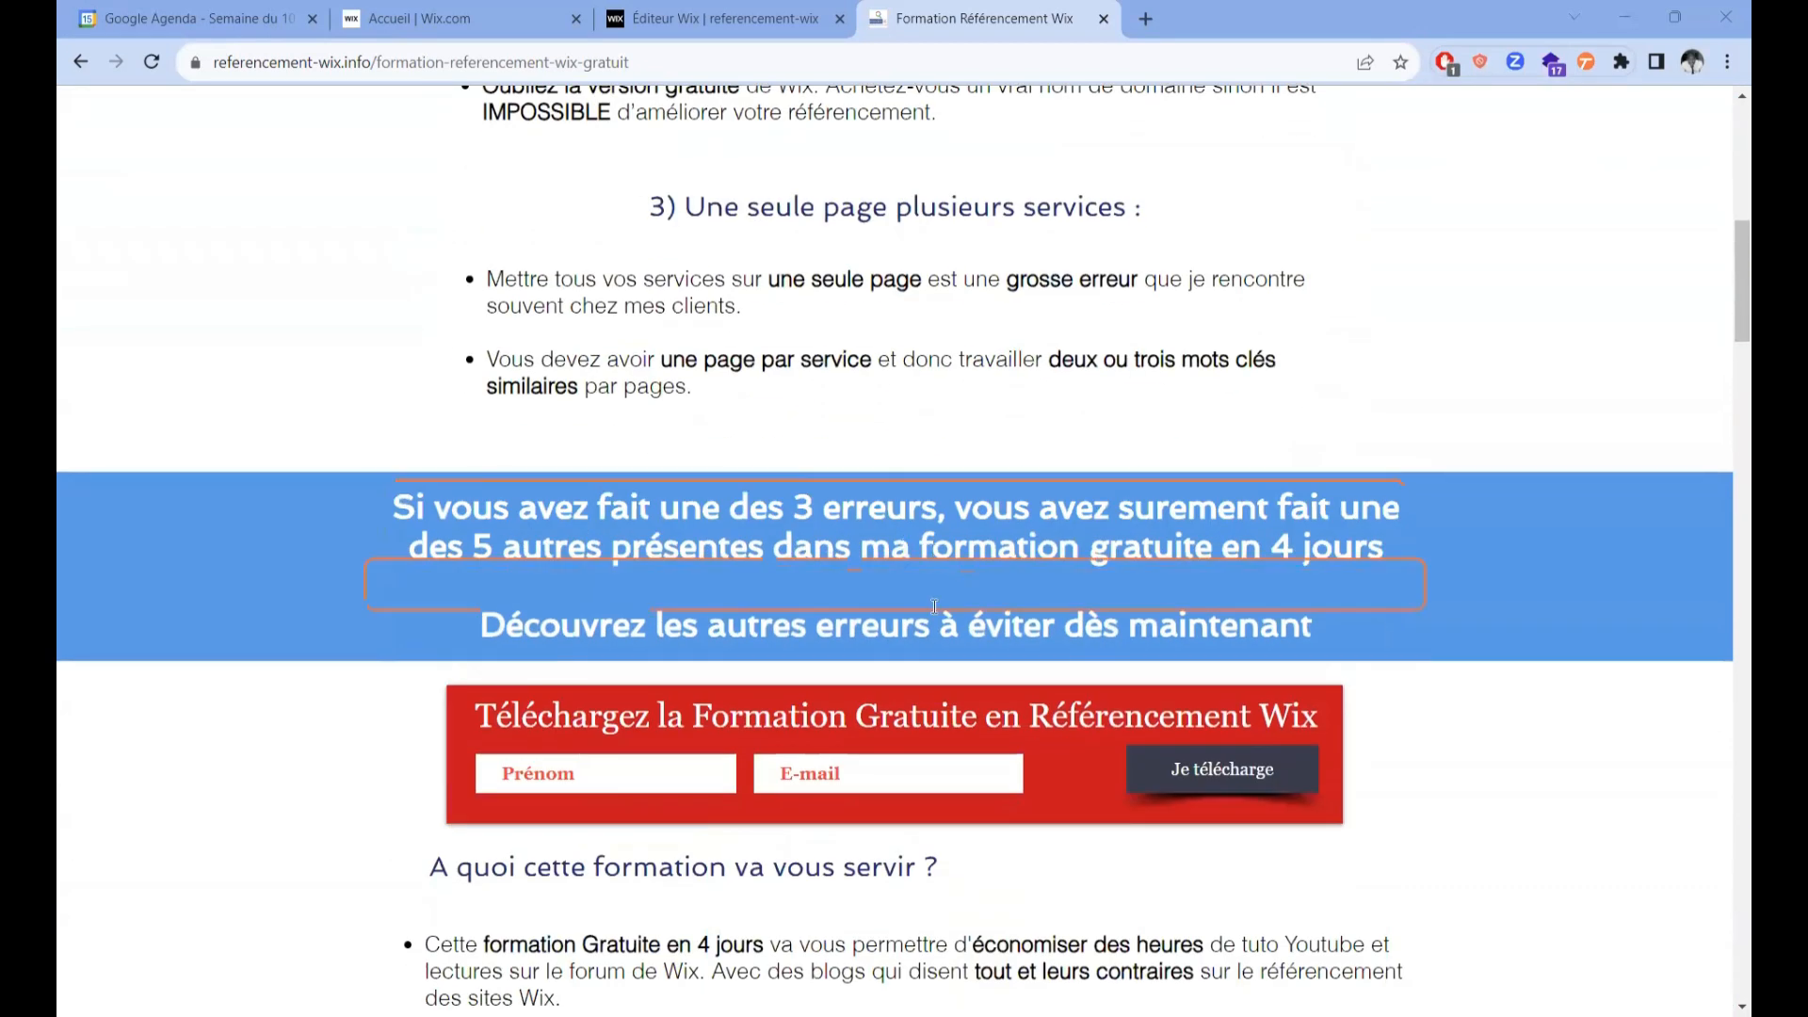
pyautogui.scroll(-3, 828, 619)
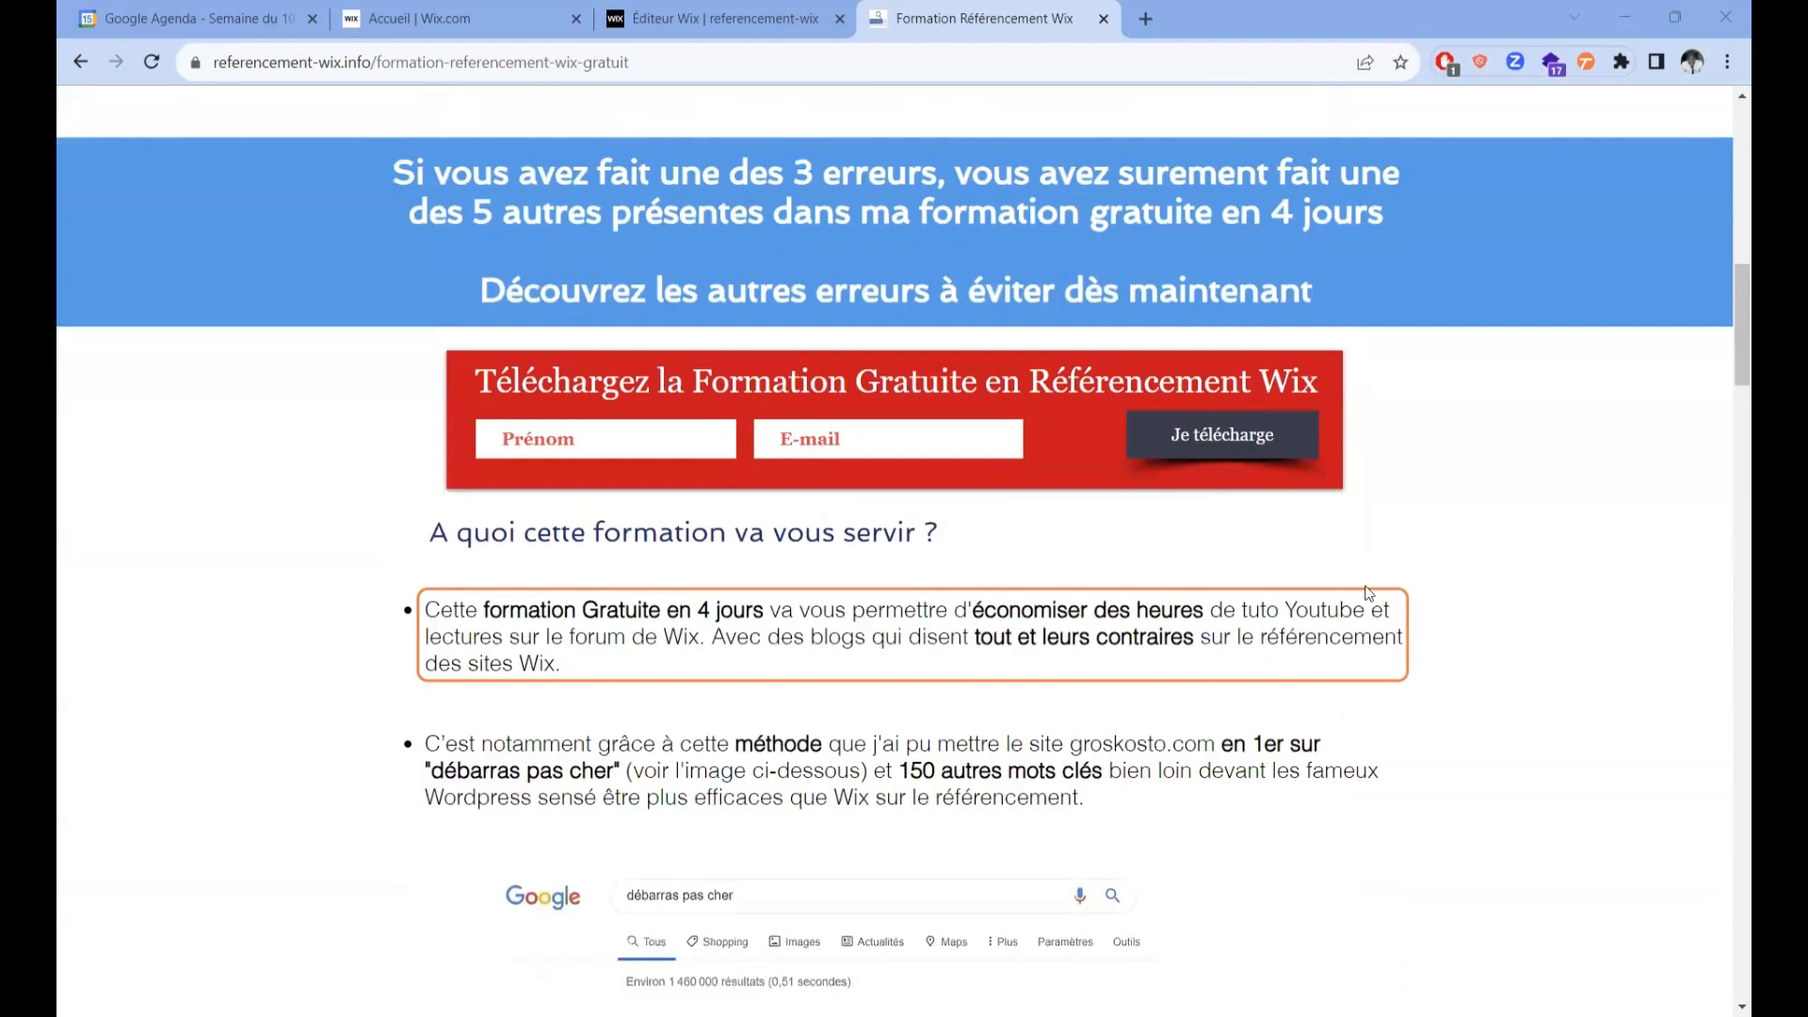
pyautogui.scroll(5, 1531, 561)
pyautogui.scroll(4, 1348, 525)
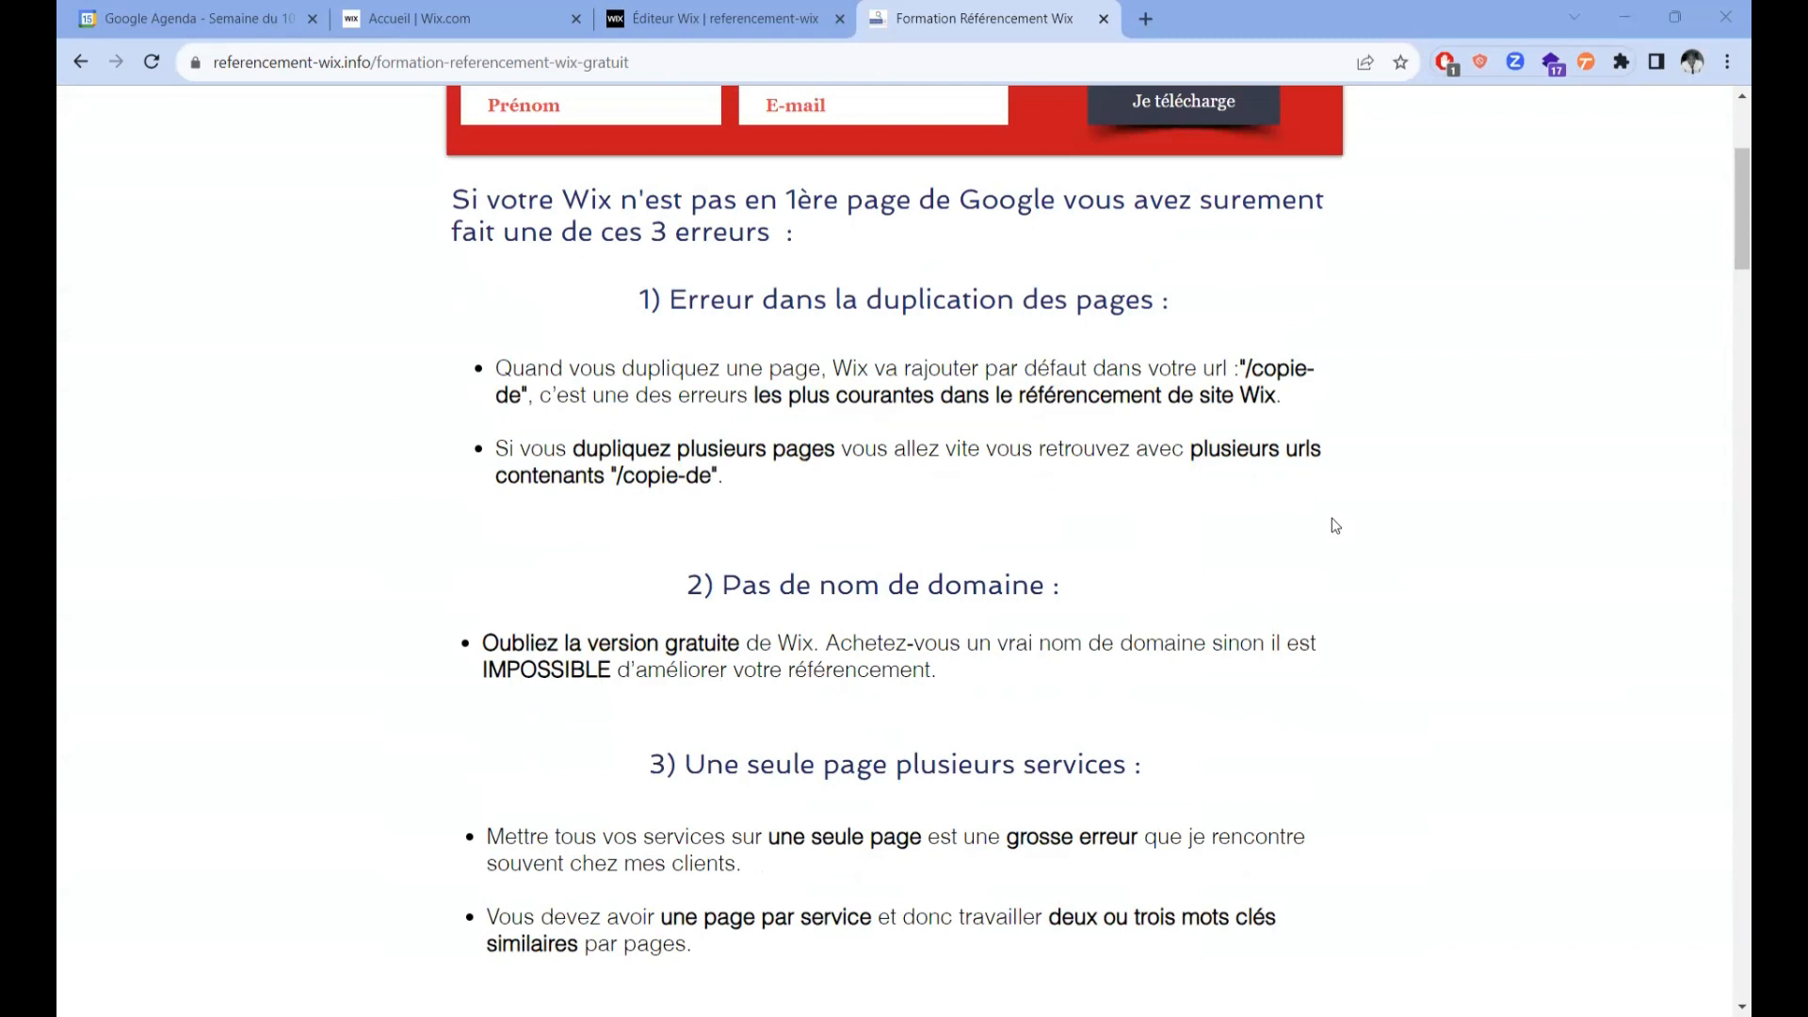
pyautogui.scroll(2, 1206, 527)
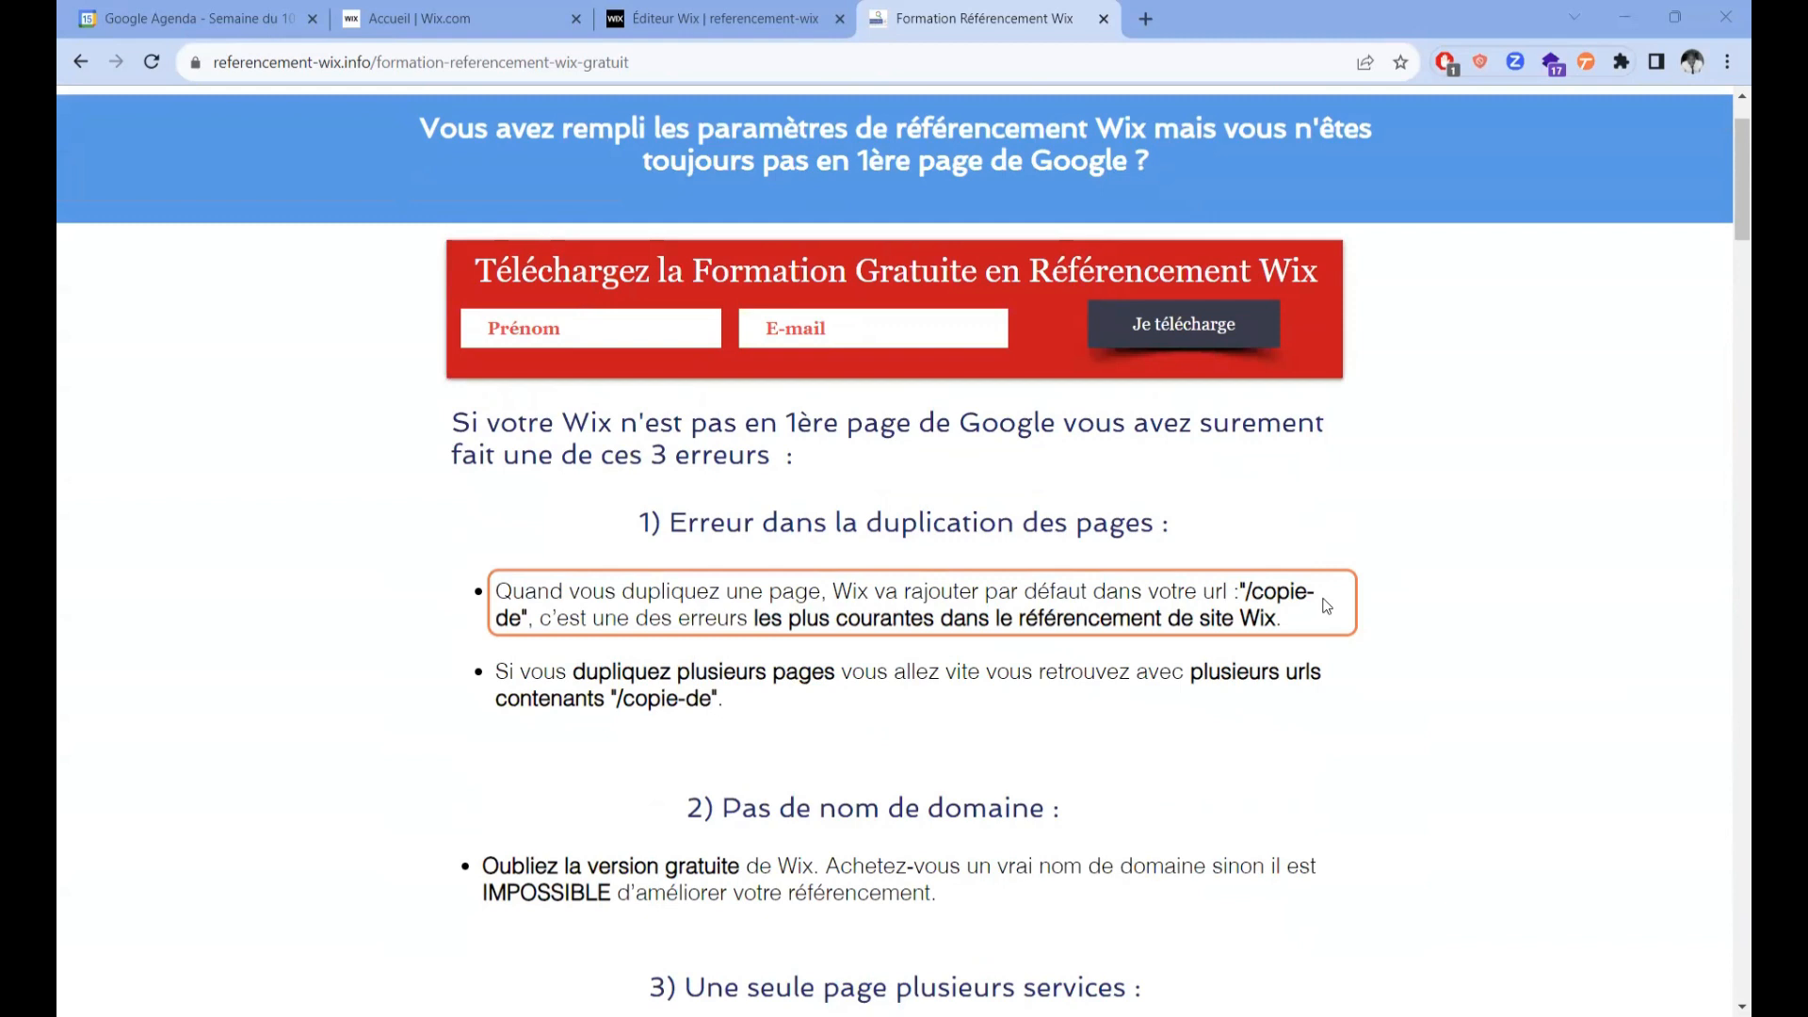
pyautogui.scroll(1, 941, 523)
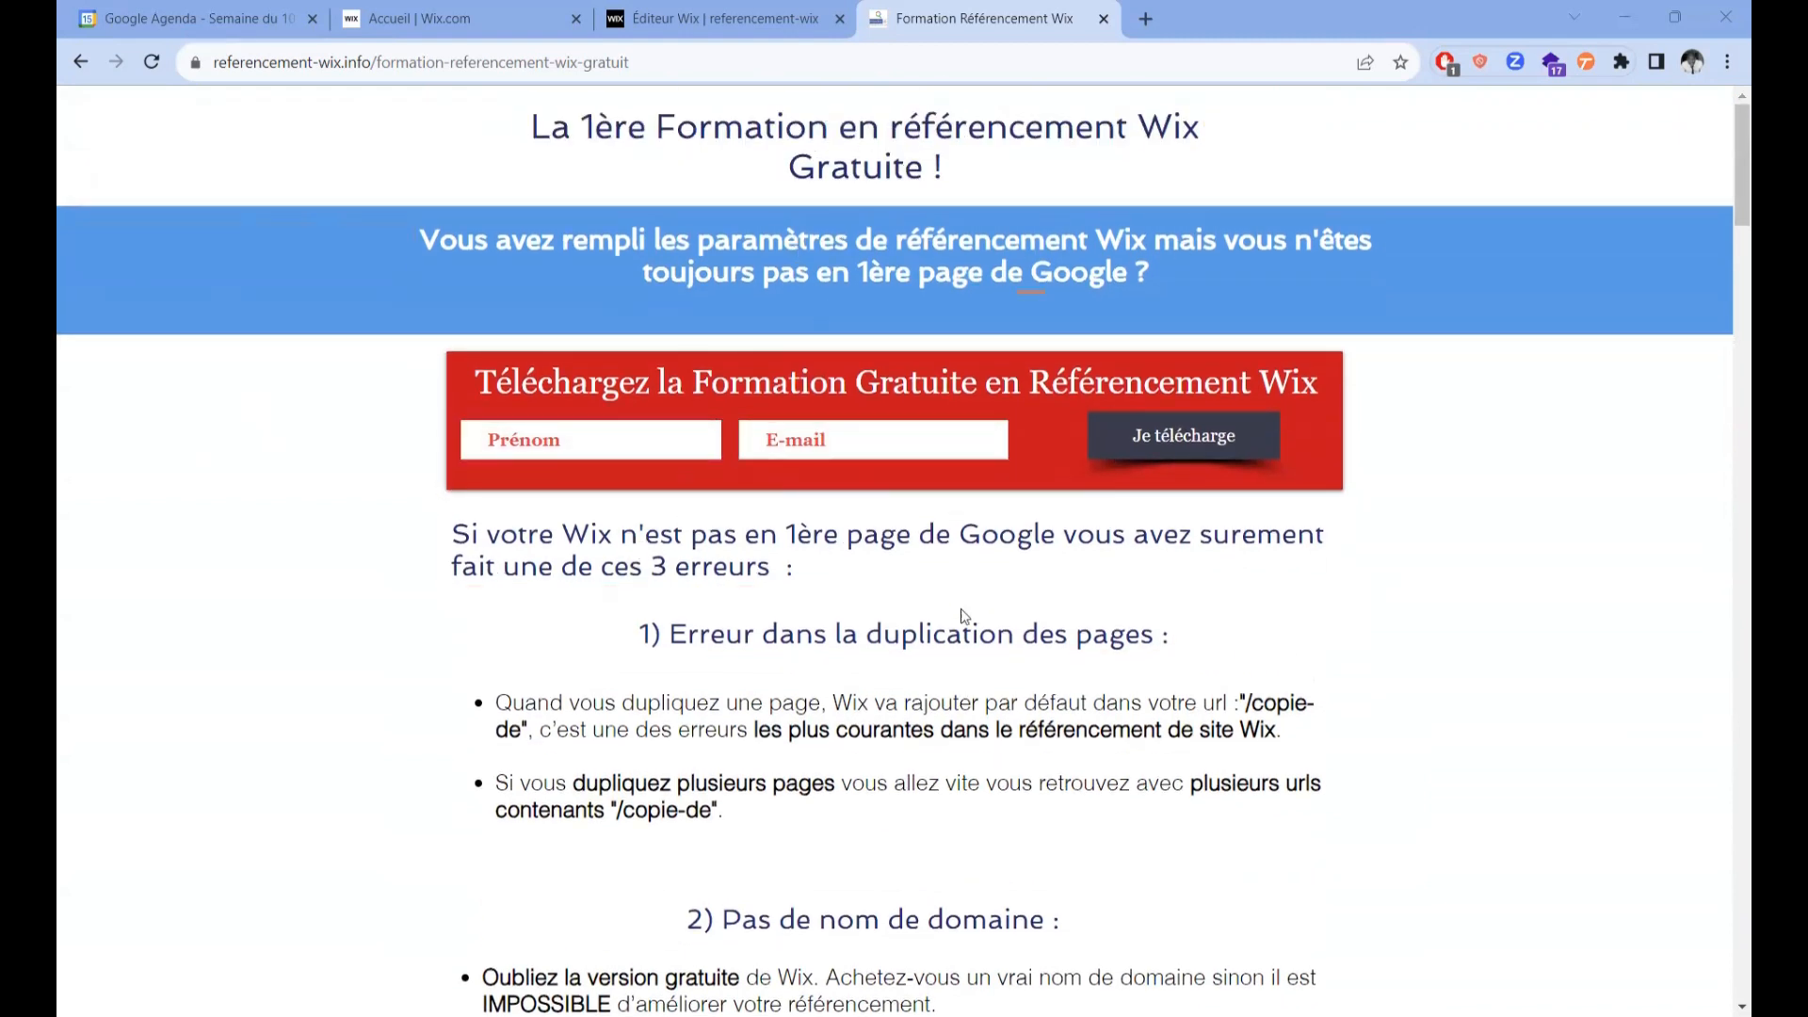
# Step: Review the training page's list of common errors and the second sign-up form beneath it
pyautogui.scroll(-8, 964, 615)
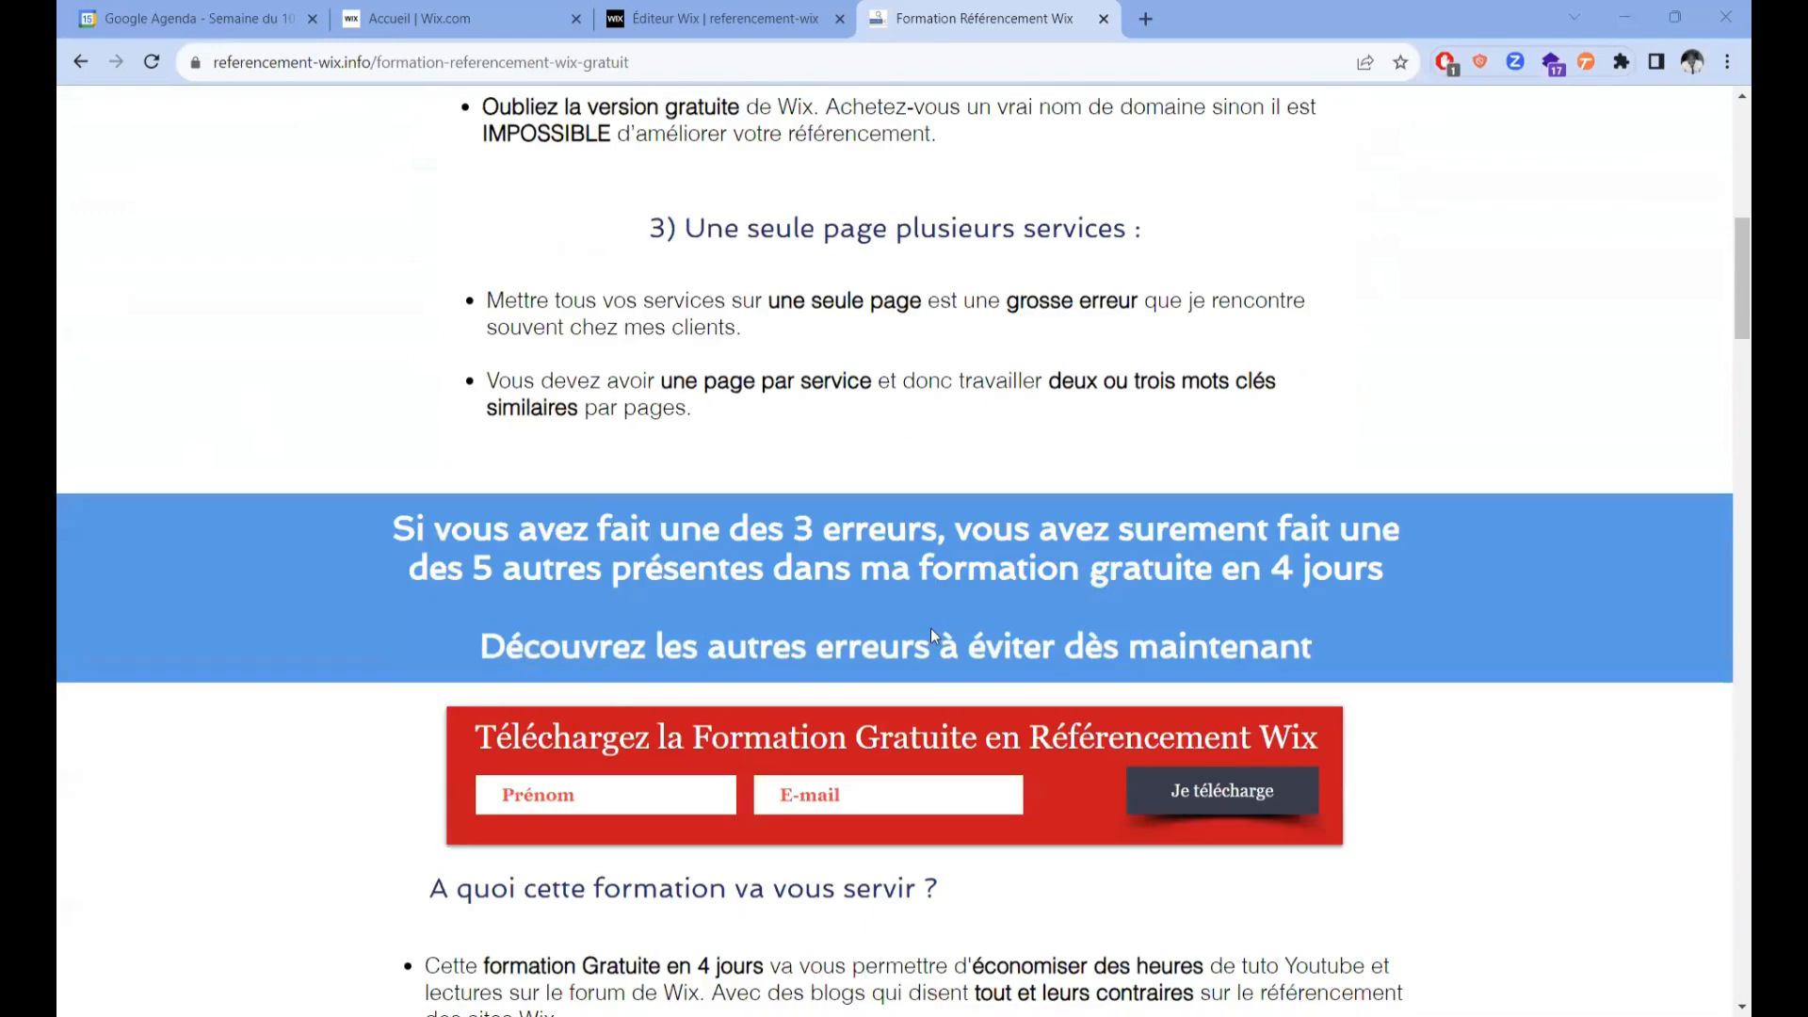
pyautogui.scroll(-6, 931, 629)
pyautogui.scroll(8, 930, 565)
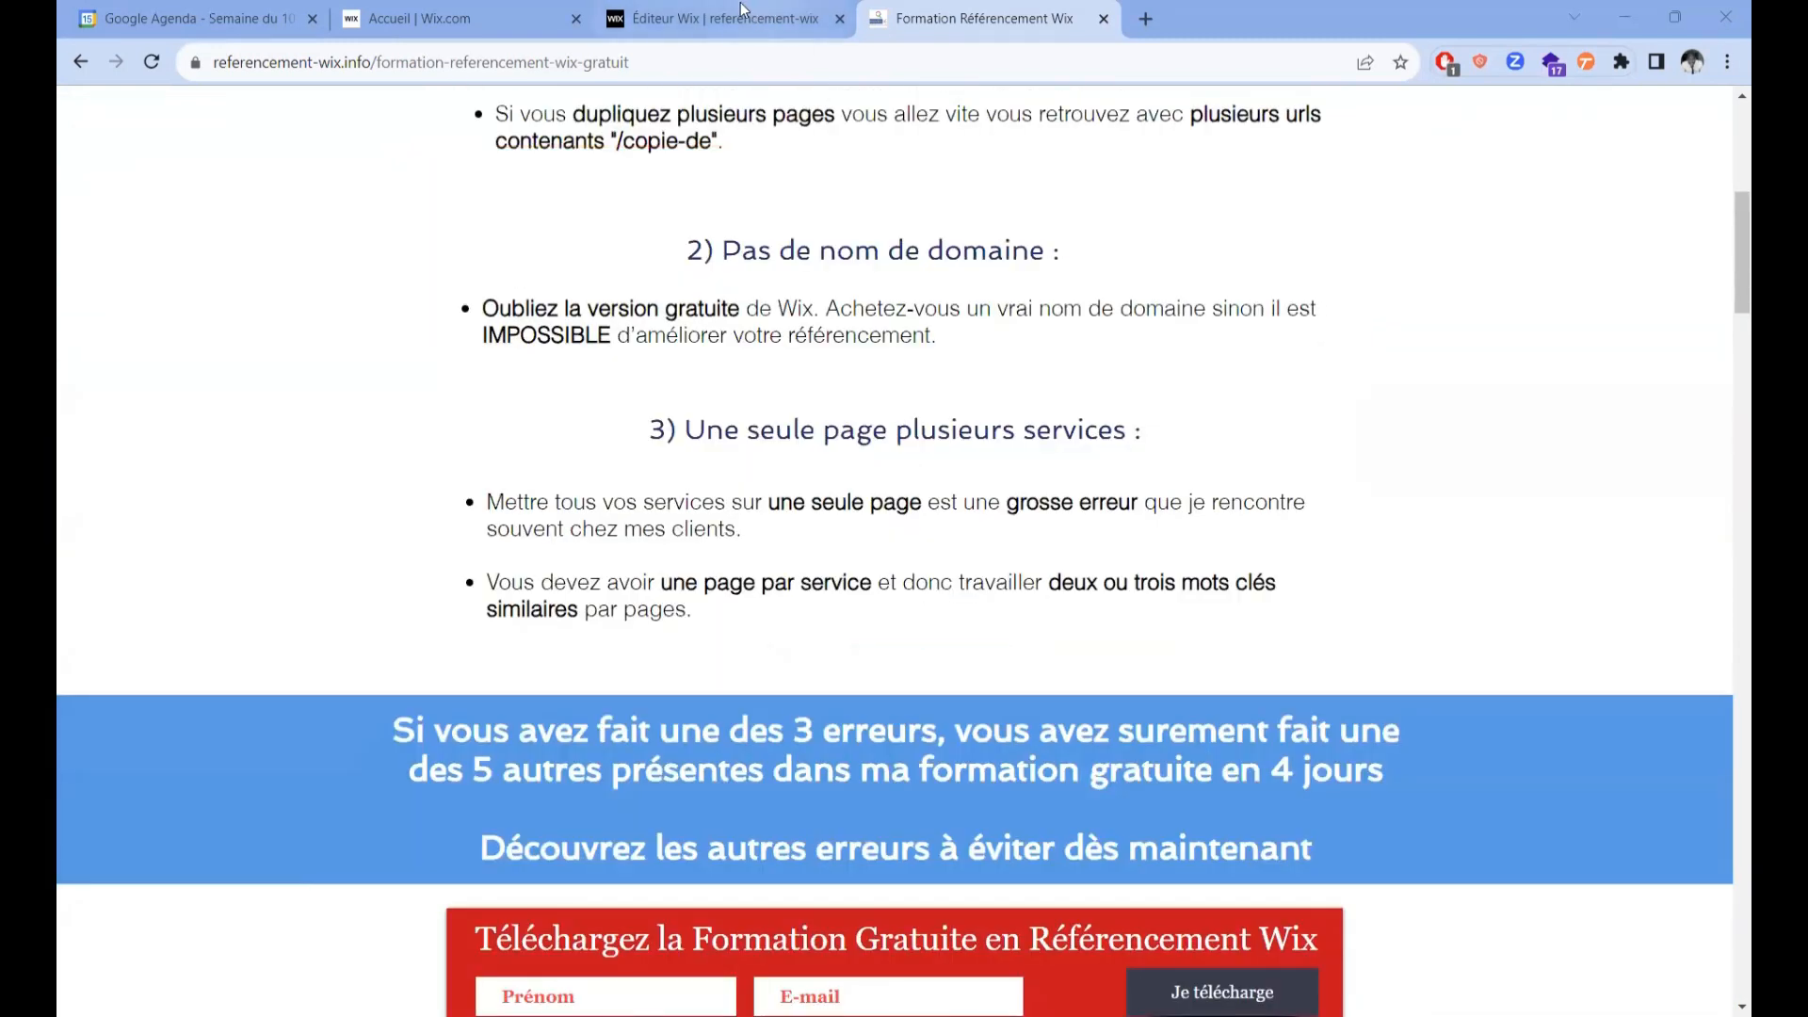
# Step: Switch back to the Wix editor and move the subscription form to about X 212 and Y 398
pyautogui.click(713, 19)
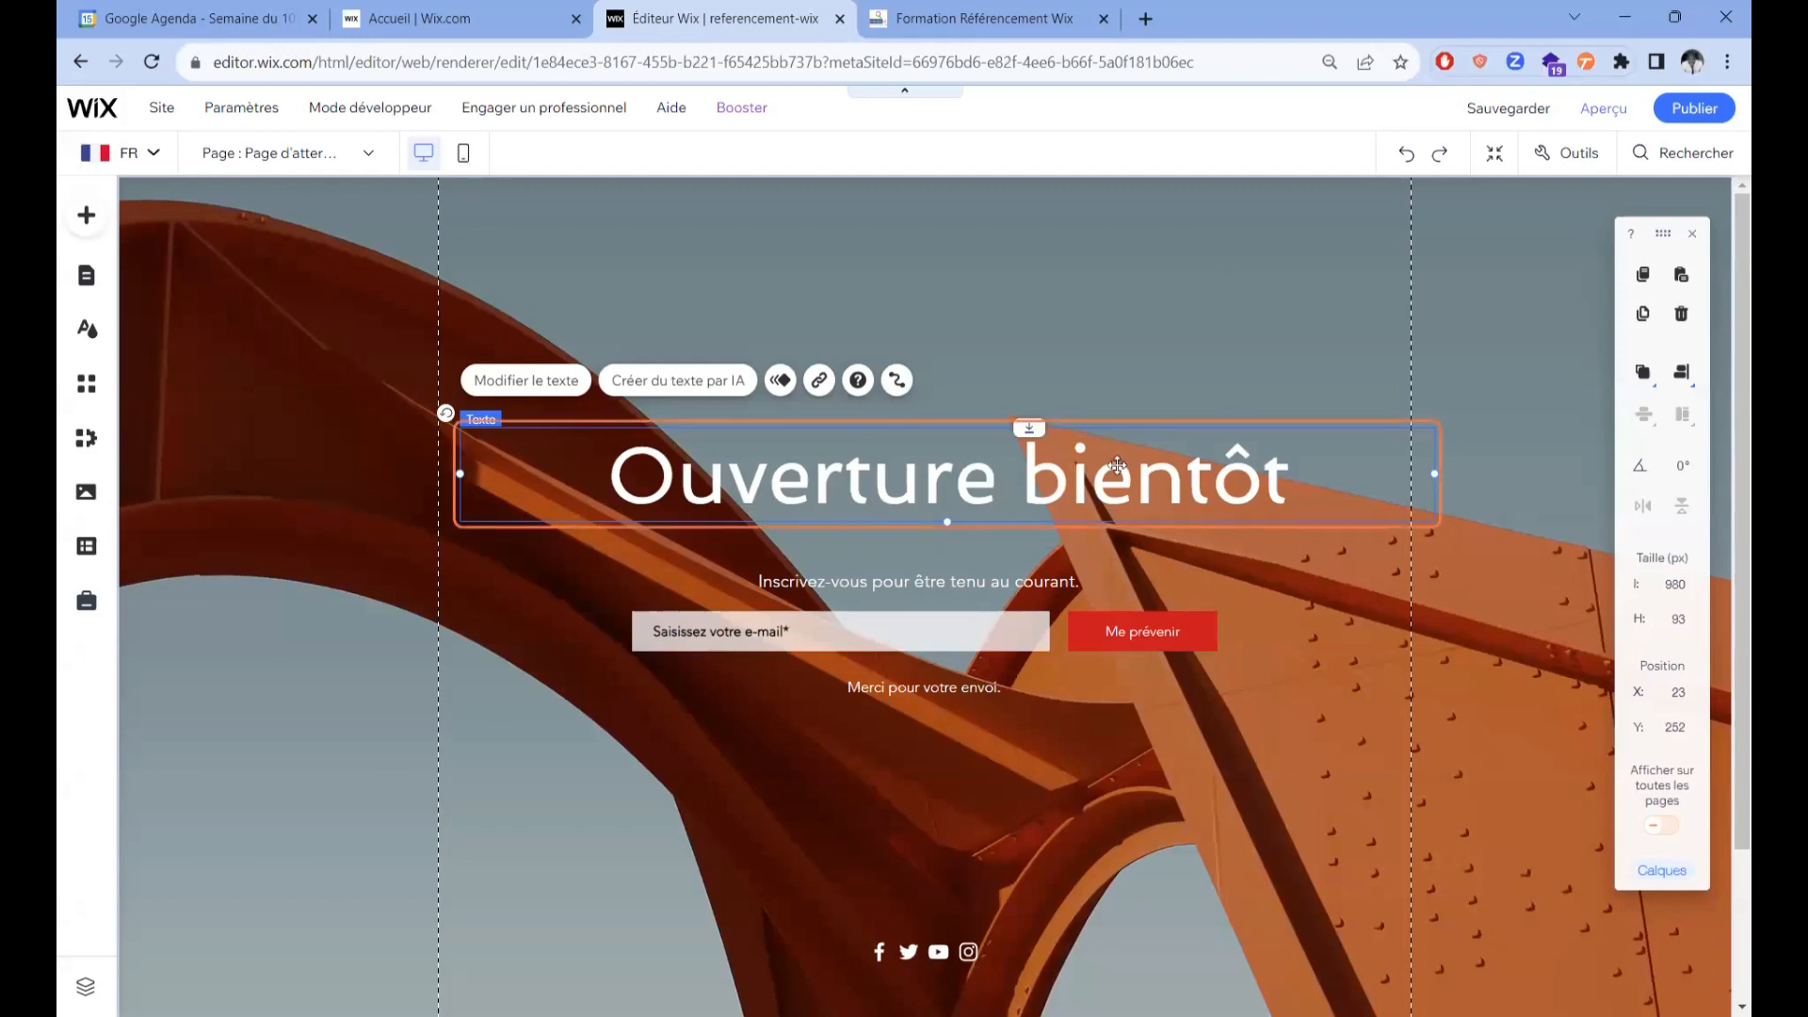
pyautogui.click(739, 623)
pyautogui.moveTo(739, 623); pyautogui.dragTo(766, 597)
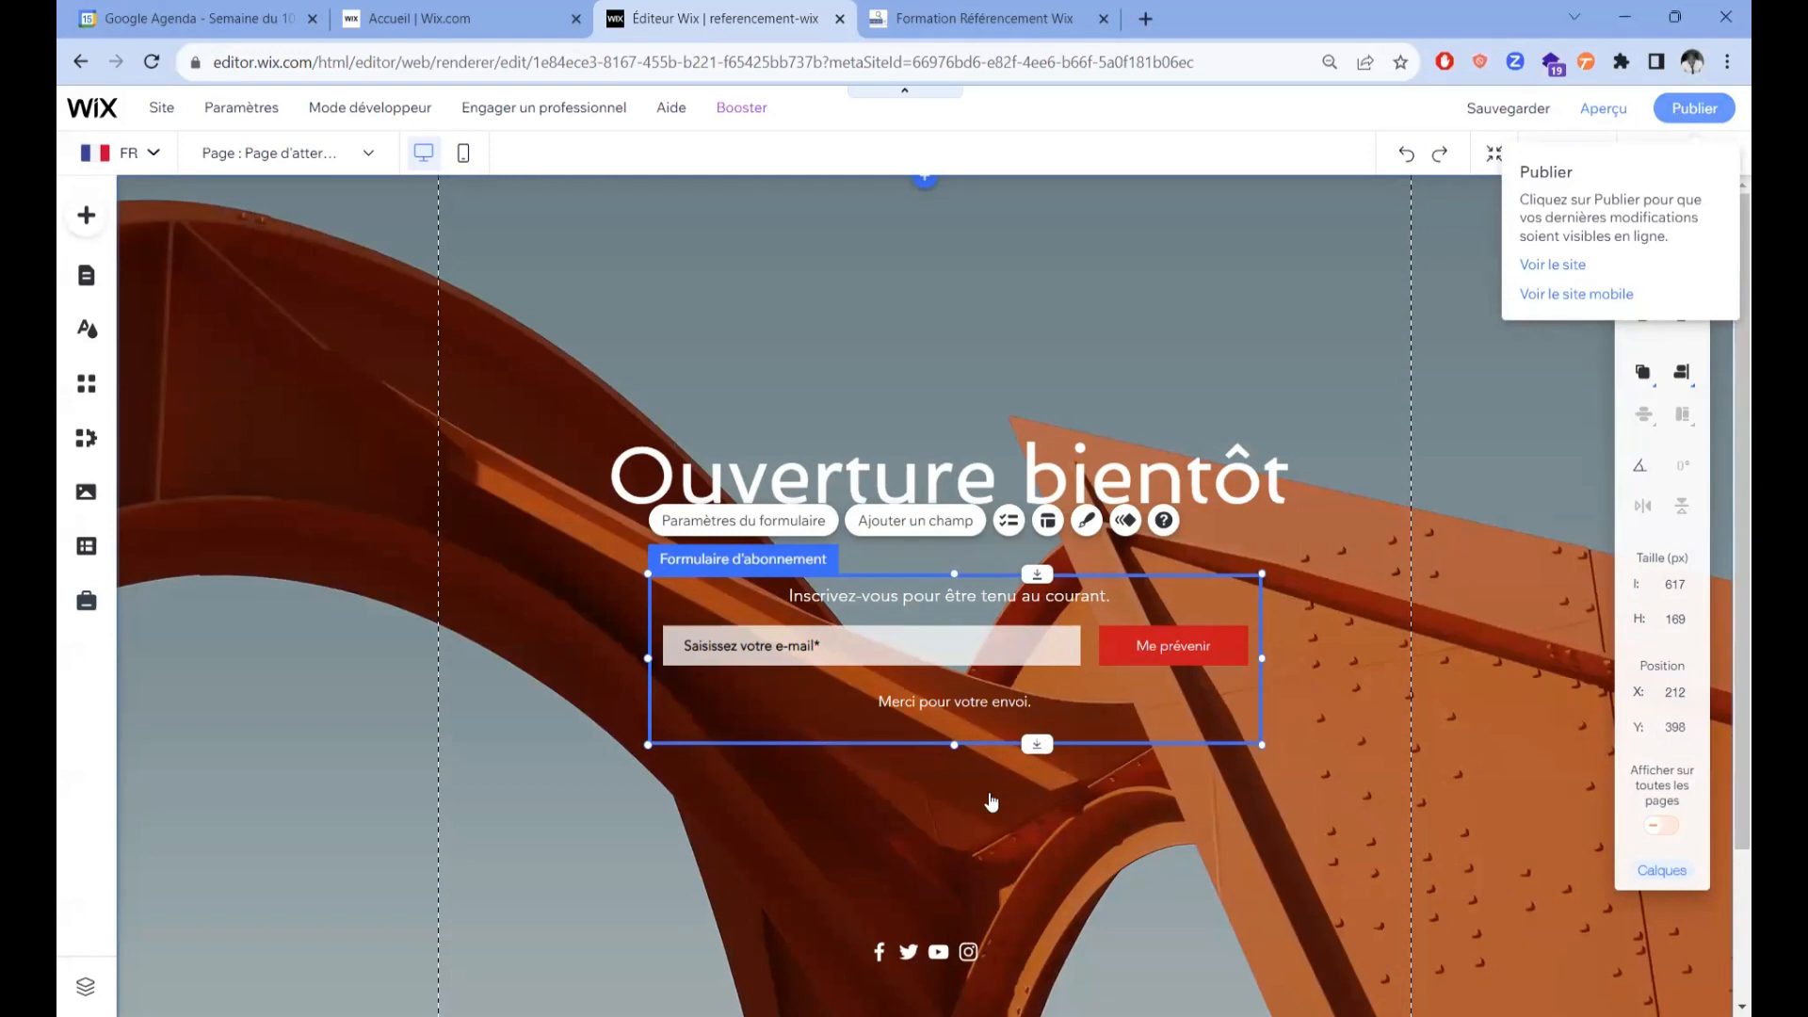
# Step: Switch to the Wix site dashboard and open its Automations page
pyautogui.click(422, 17)
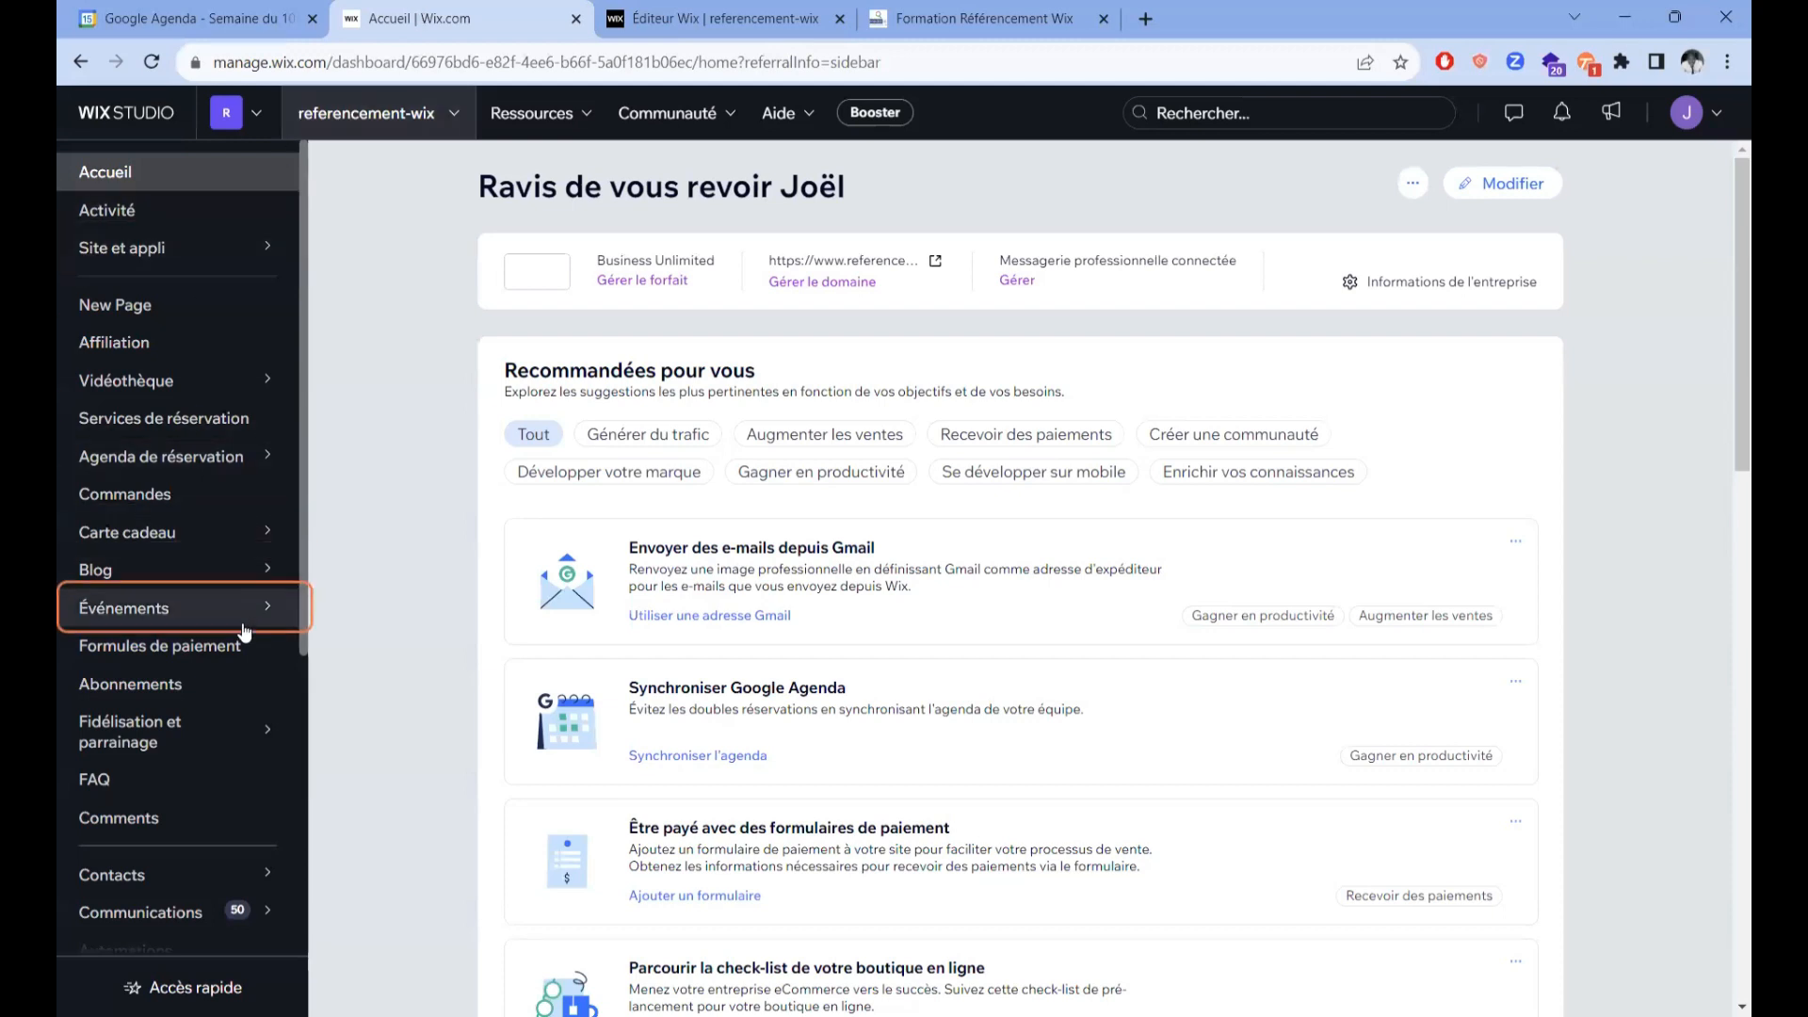
pyautogui.moveTo(230, 538)
pyautogui.scroll(-3, 231, 546)
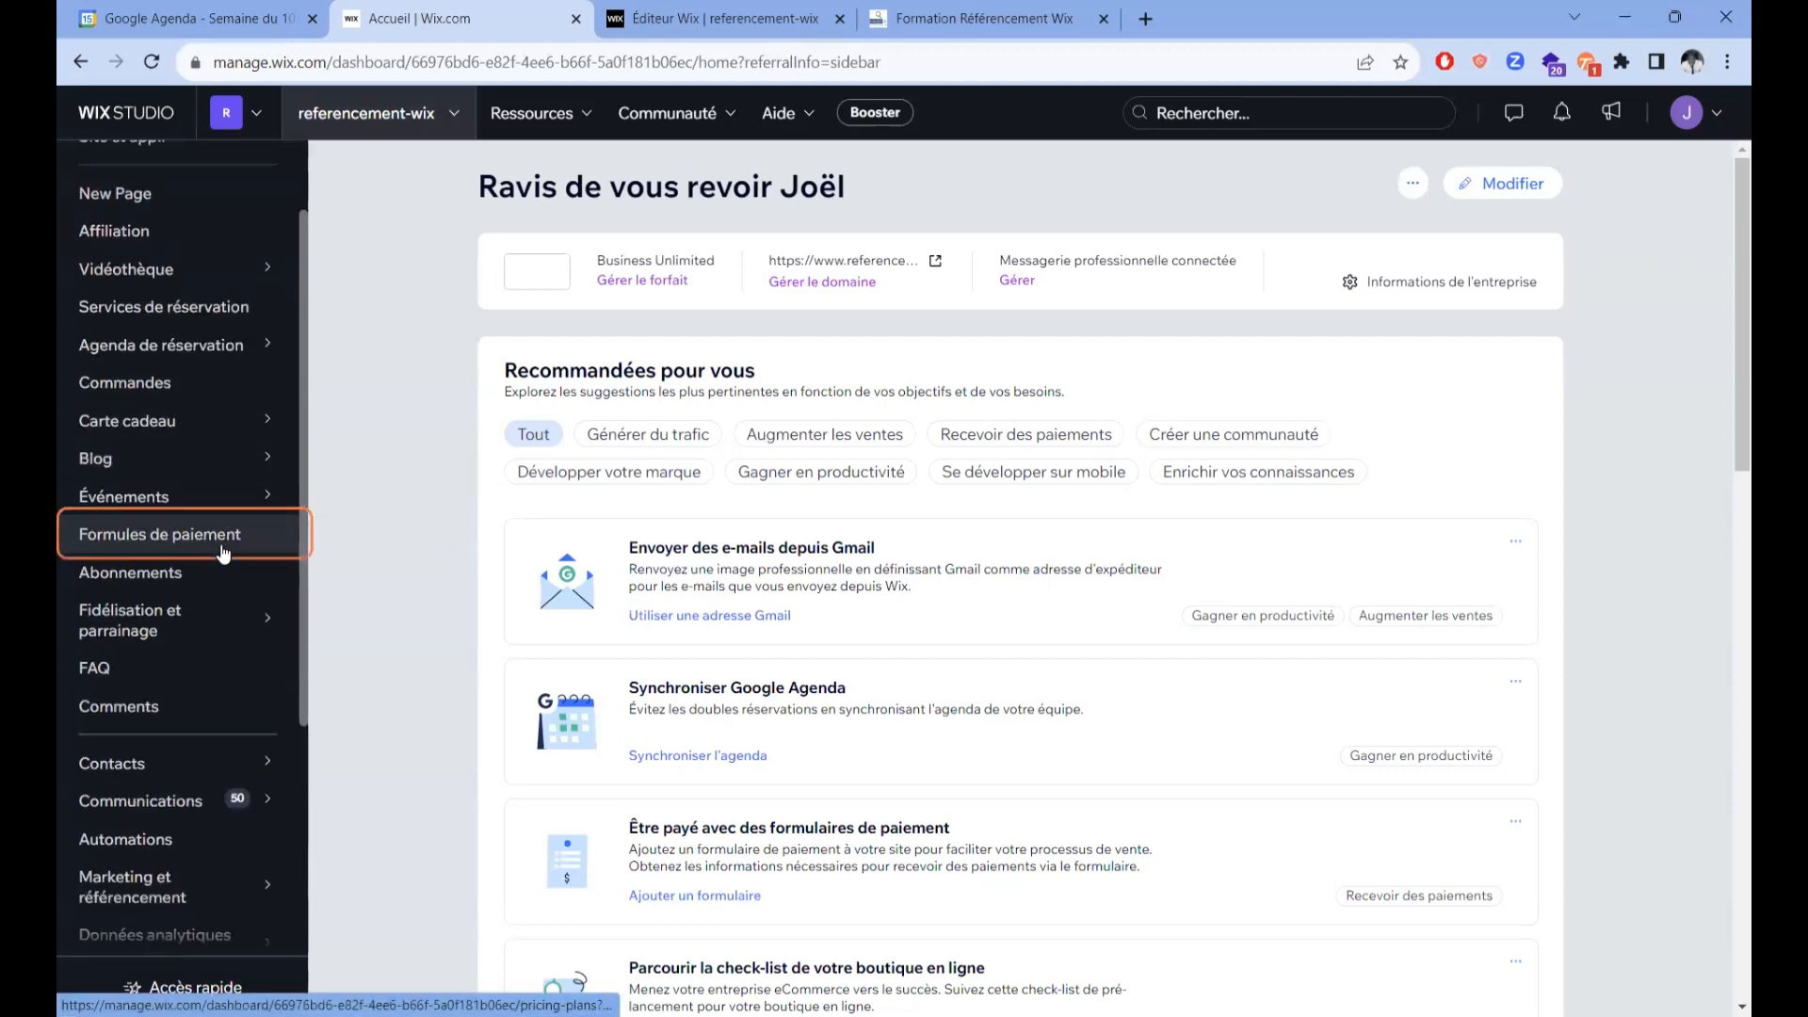
pyautogui.scroll(-1, 235, 594)
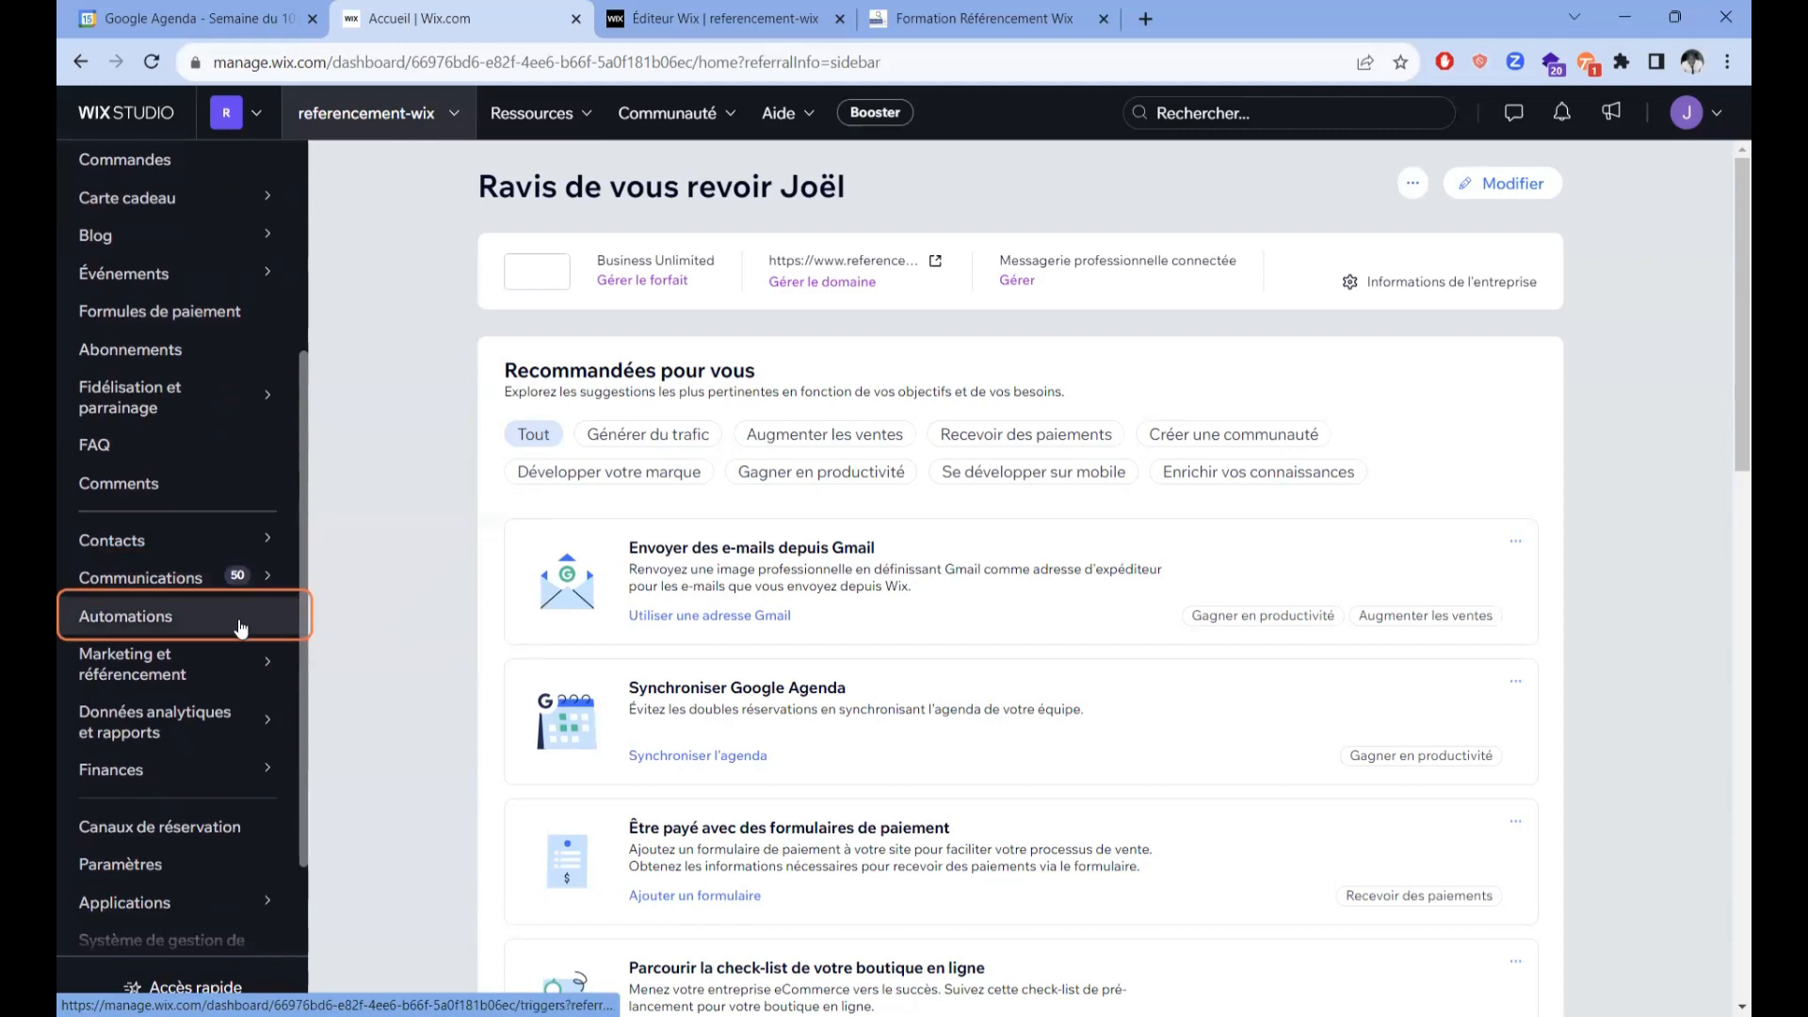
pyautogui.moveTo(242, 741)
pyautogui.moveTo(235, 665)
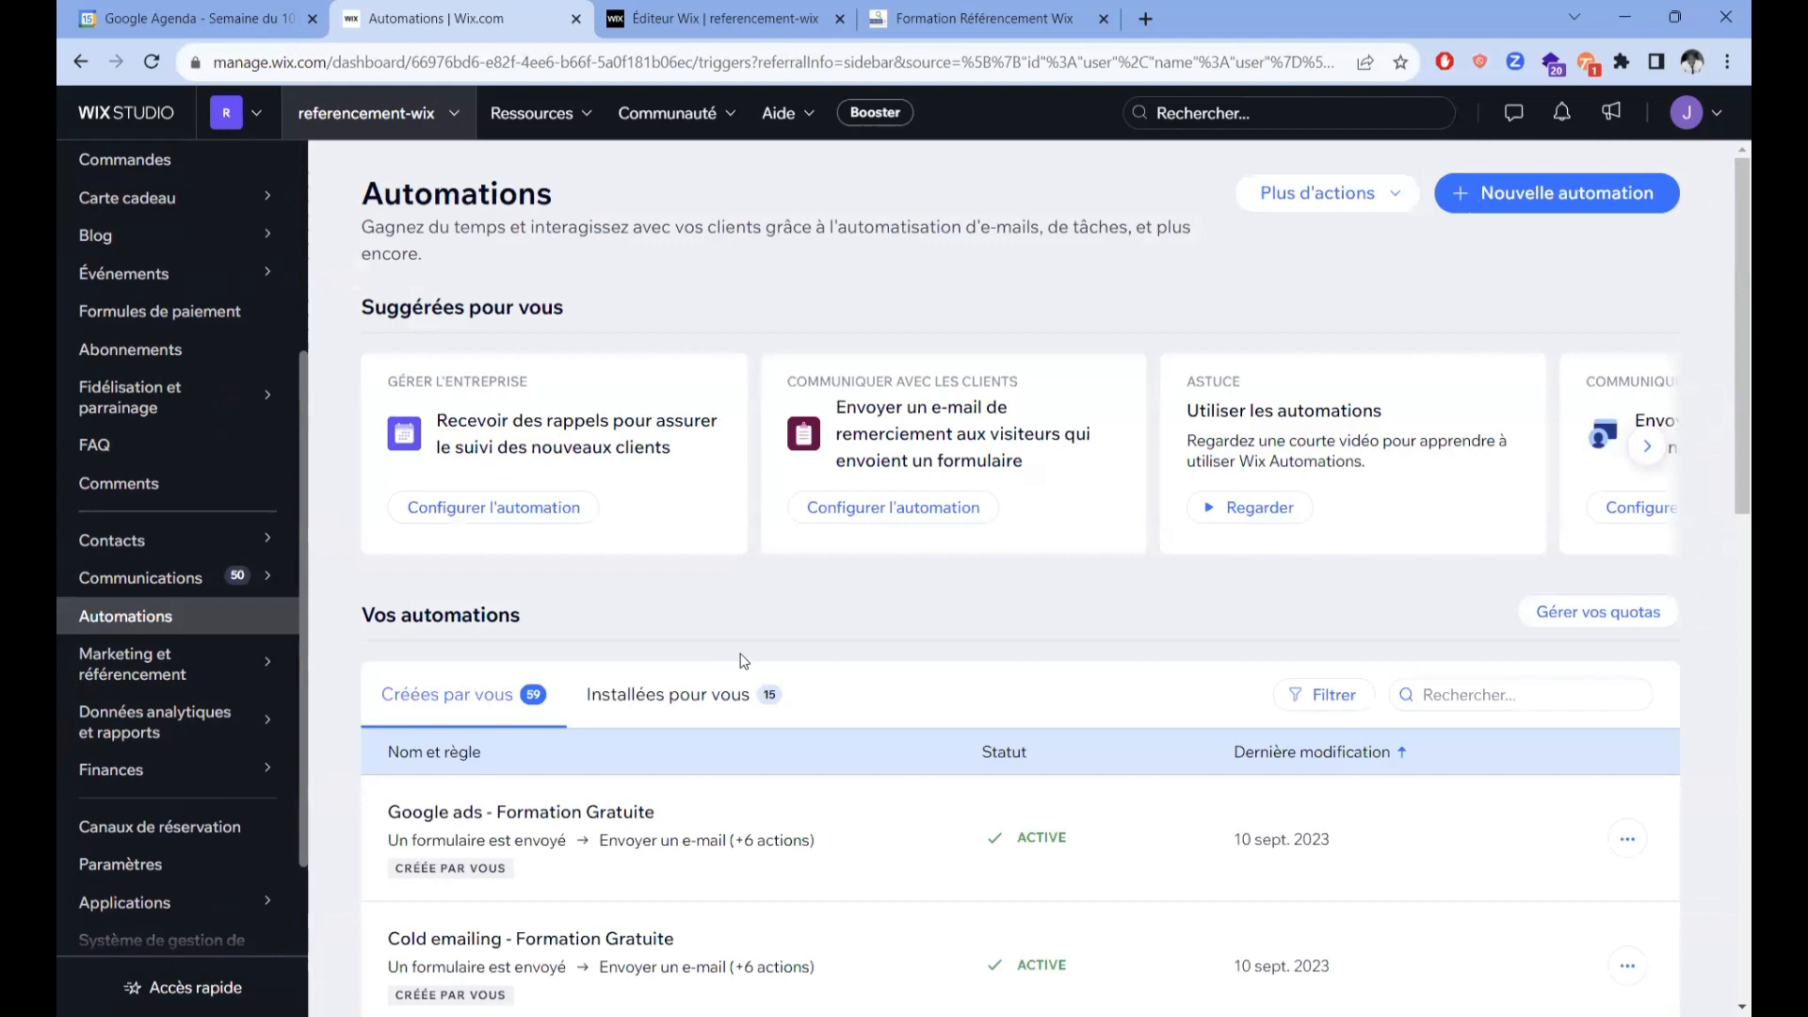
# Step: Create a new automation from scratch and choose "Formulaires Wix" as its trigger app
pyautogui.click(1511, 197)
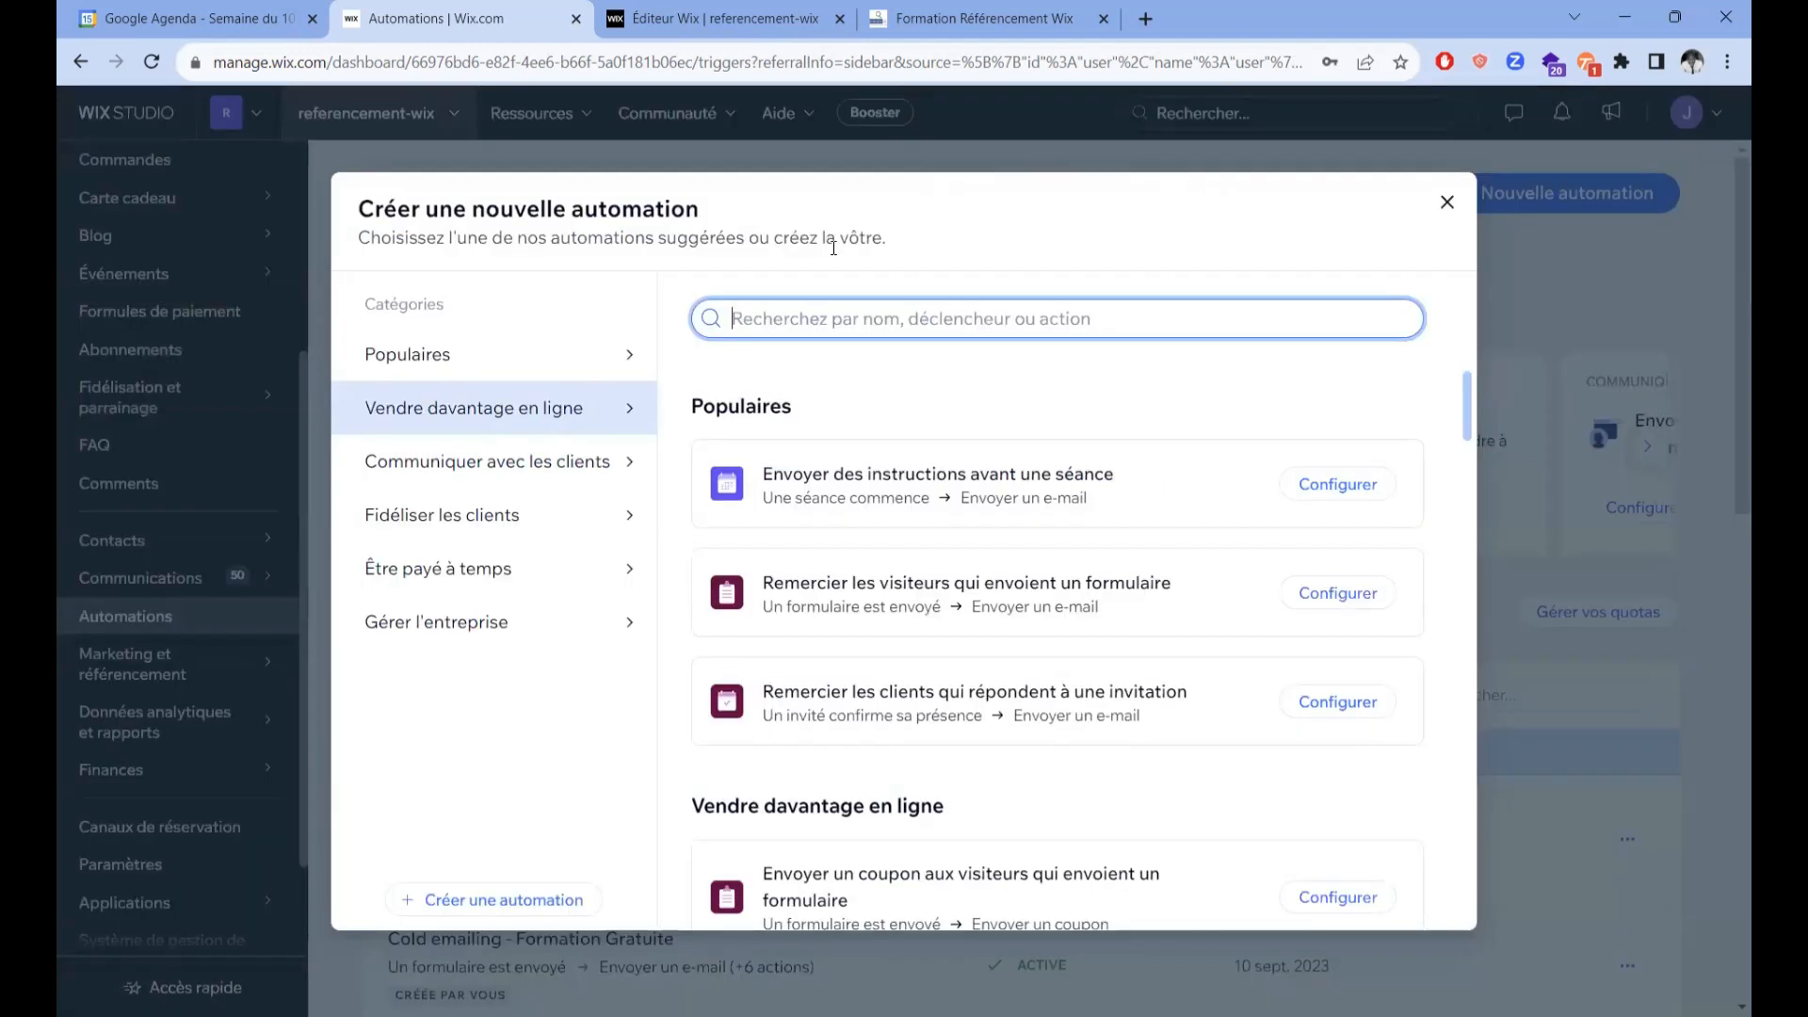
pyautogui.scroll(-1, 654, 919)
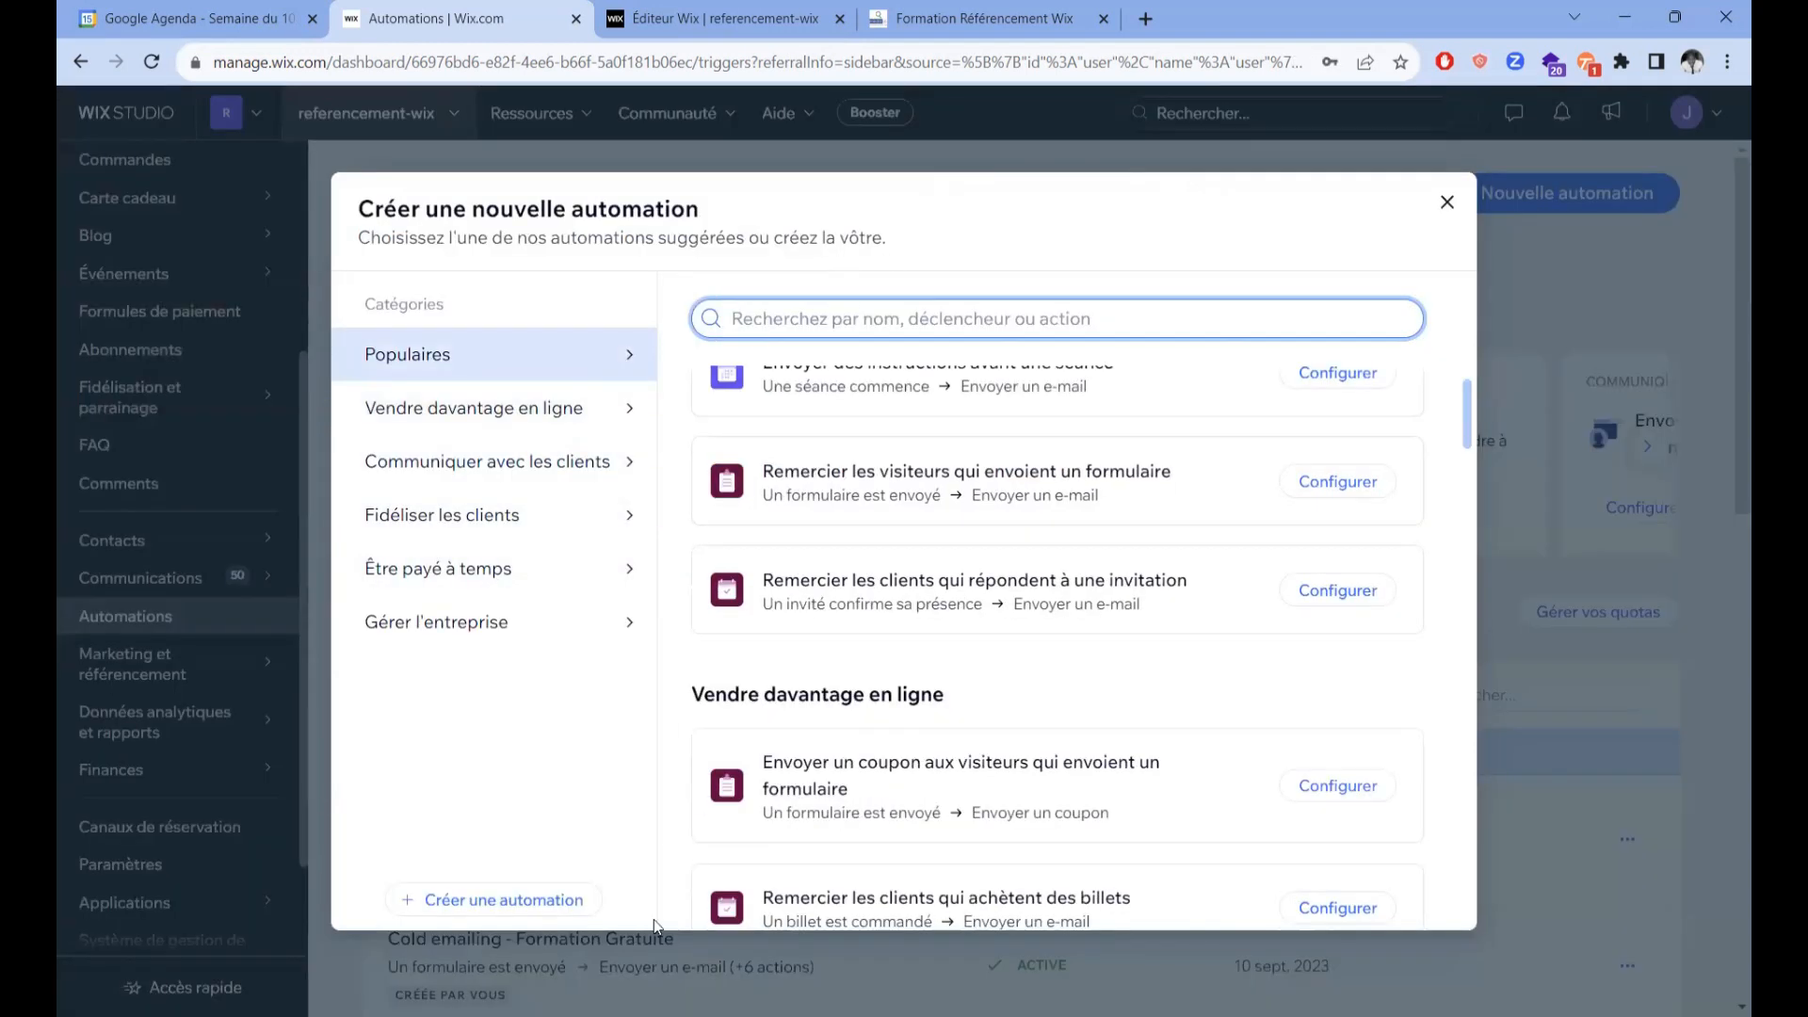
pyautogui.click(525, 904)
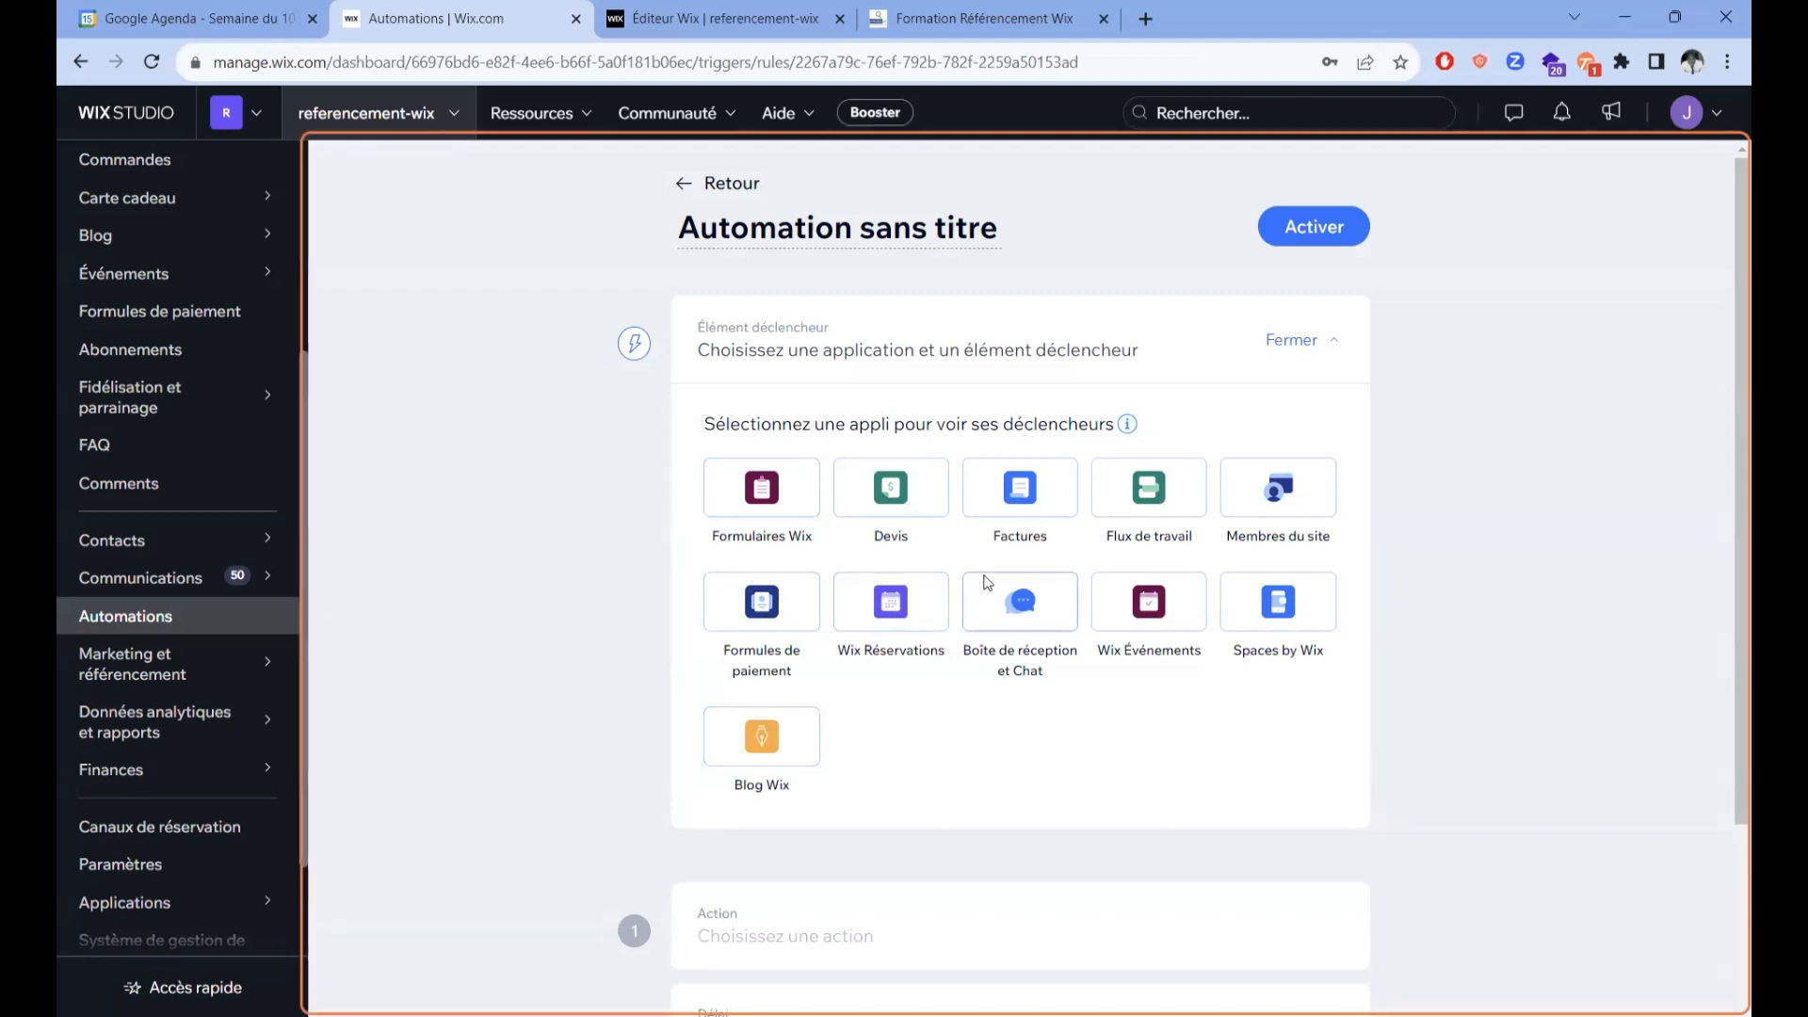
pyautogui.click(706, 523)
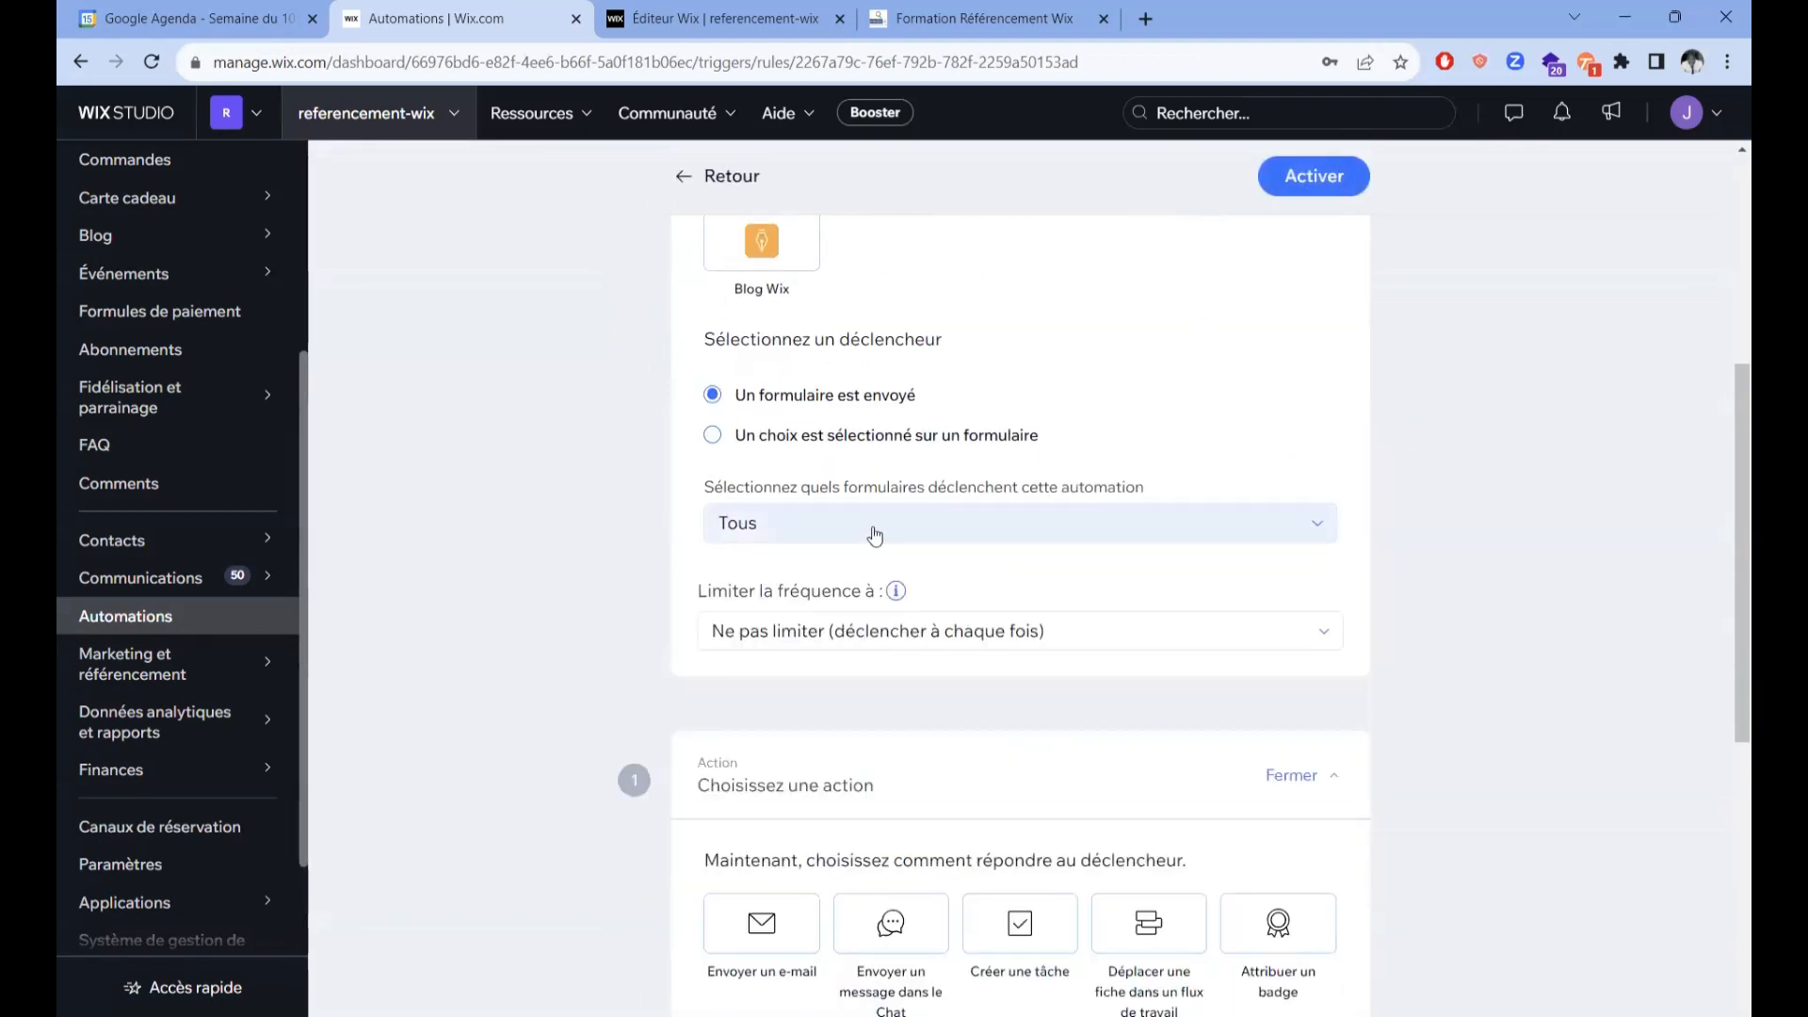
pyautogui.click(1294, 525)
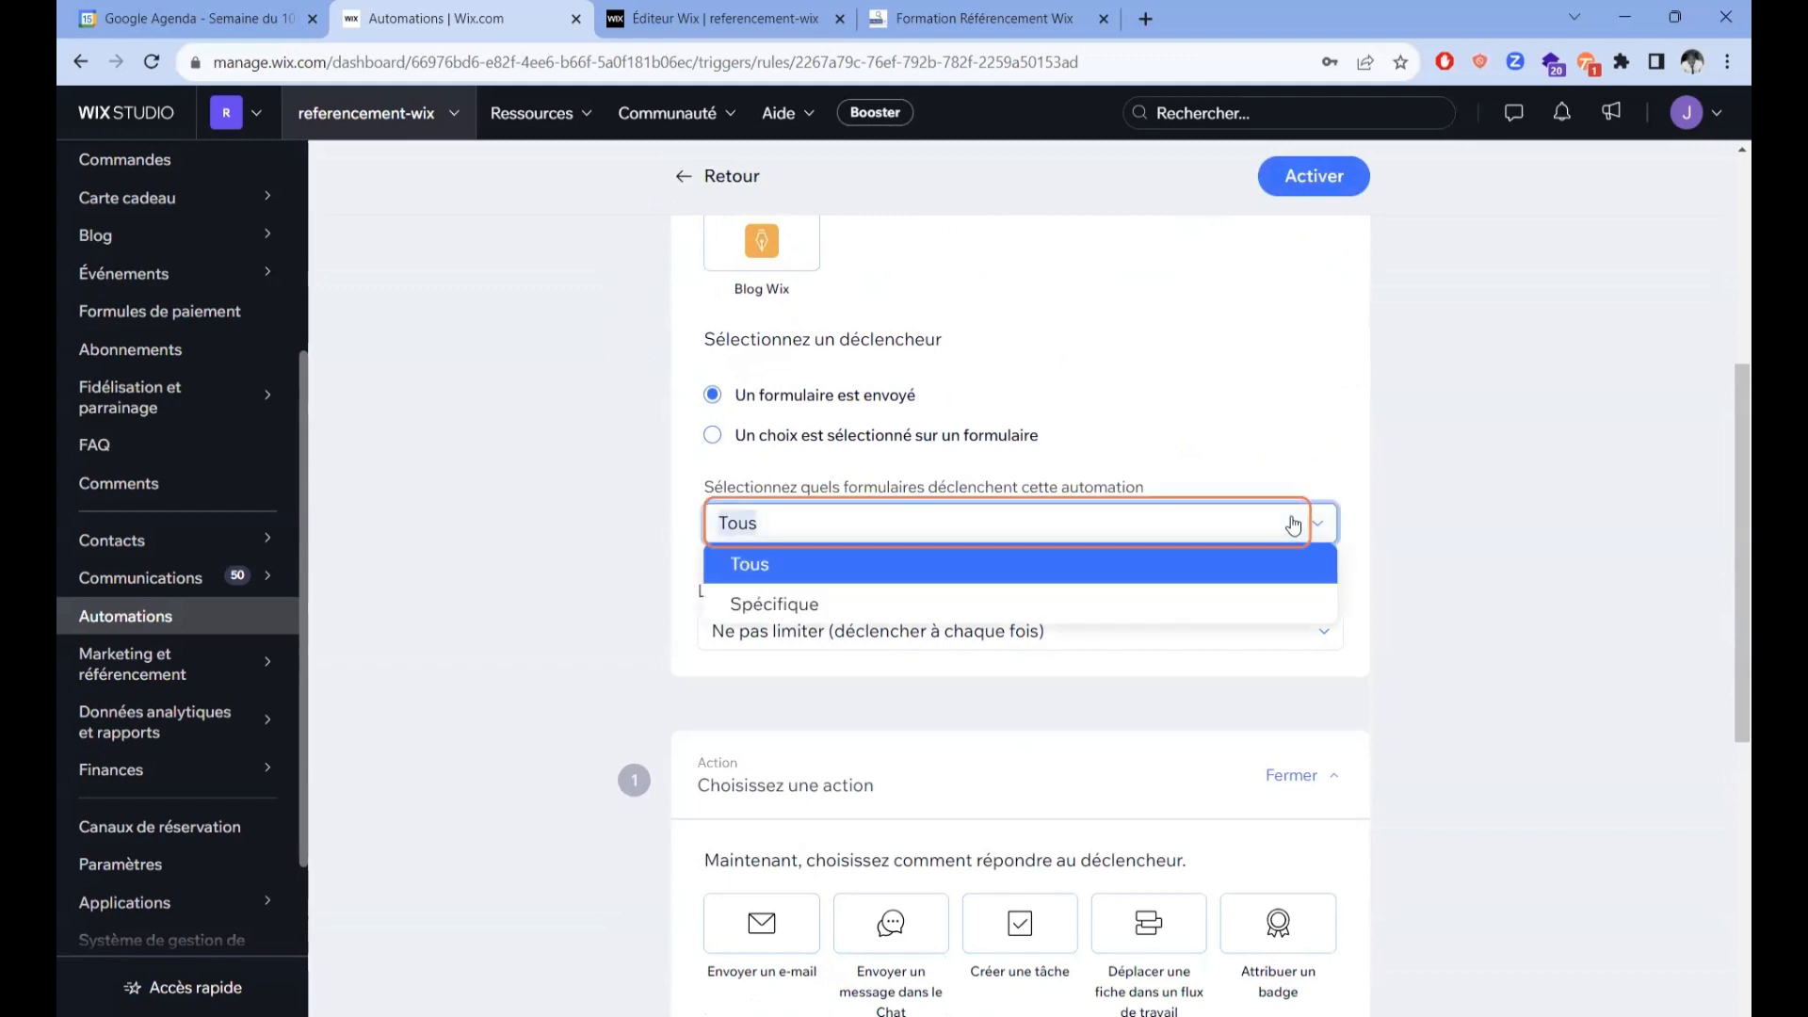
pyautogui.click(733, 457)
pyautogui.click(713, 436)
pyautogui.click(783, 524)
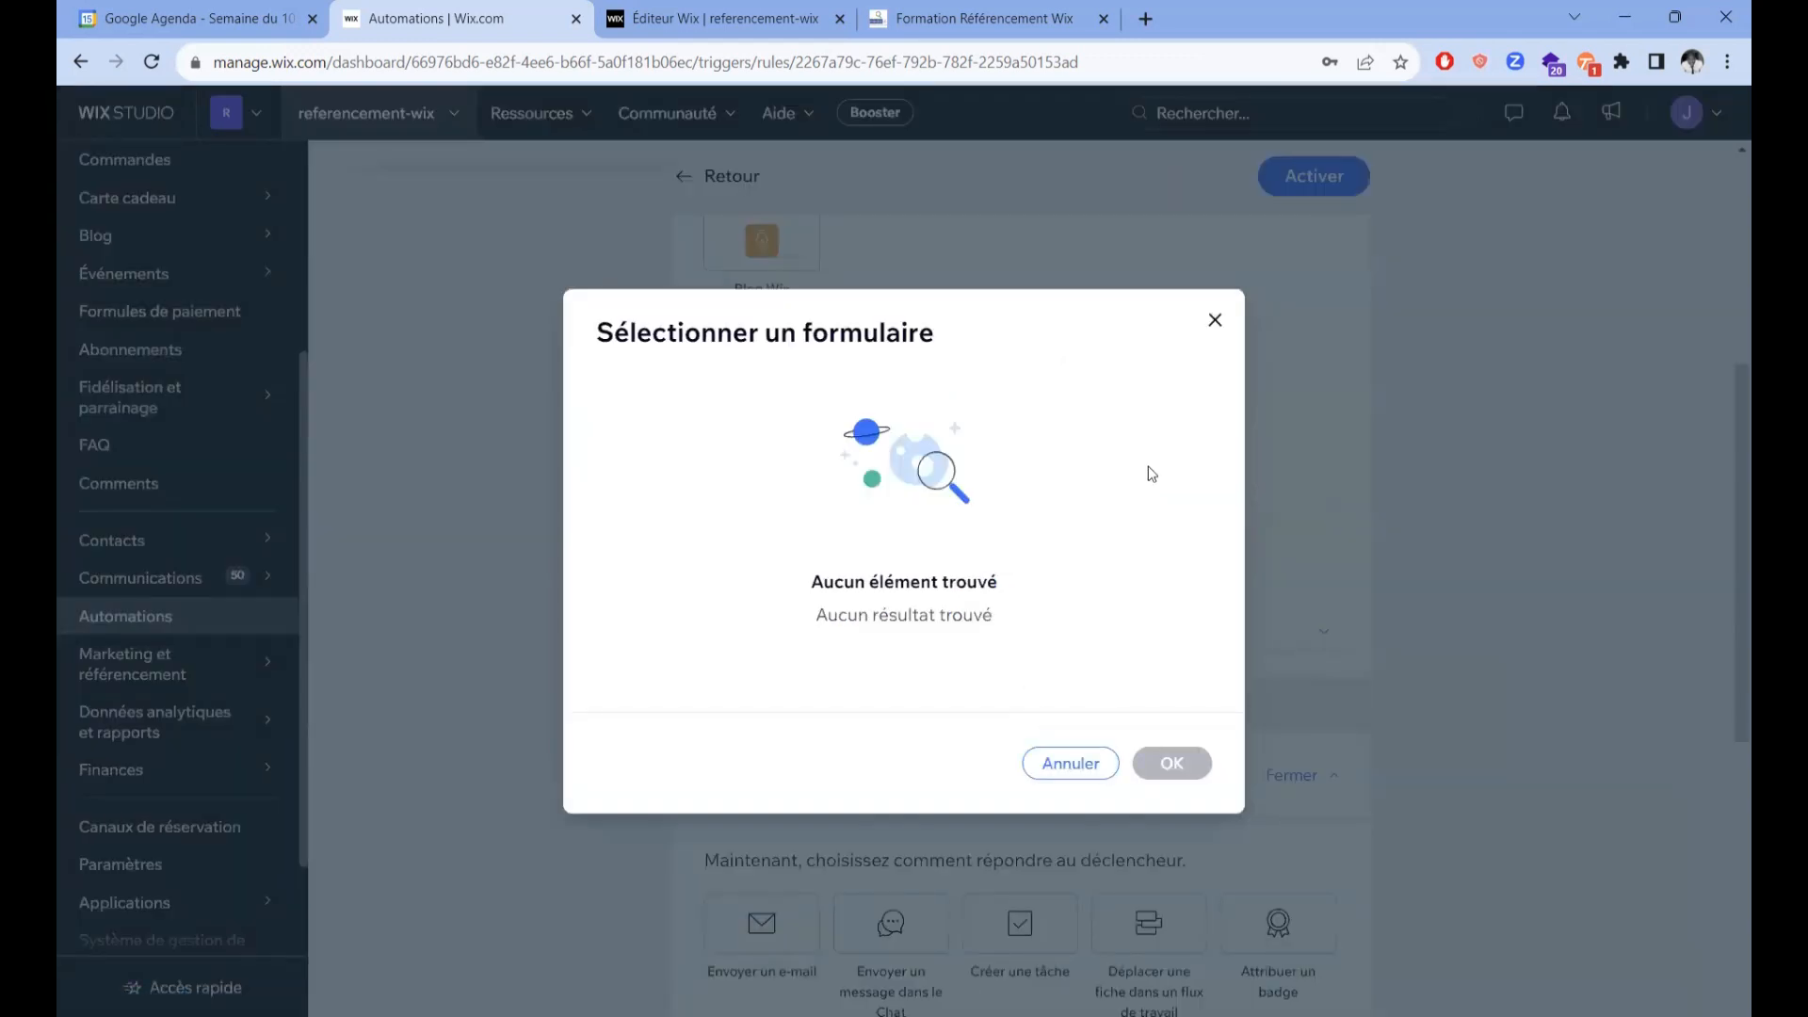
pyautogui.click(1214, 320)
pyautogui.click(713, 397)
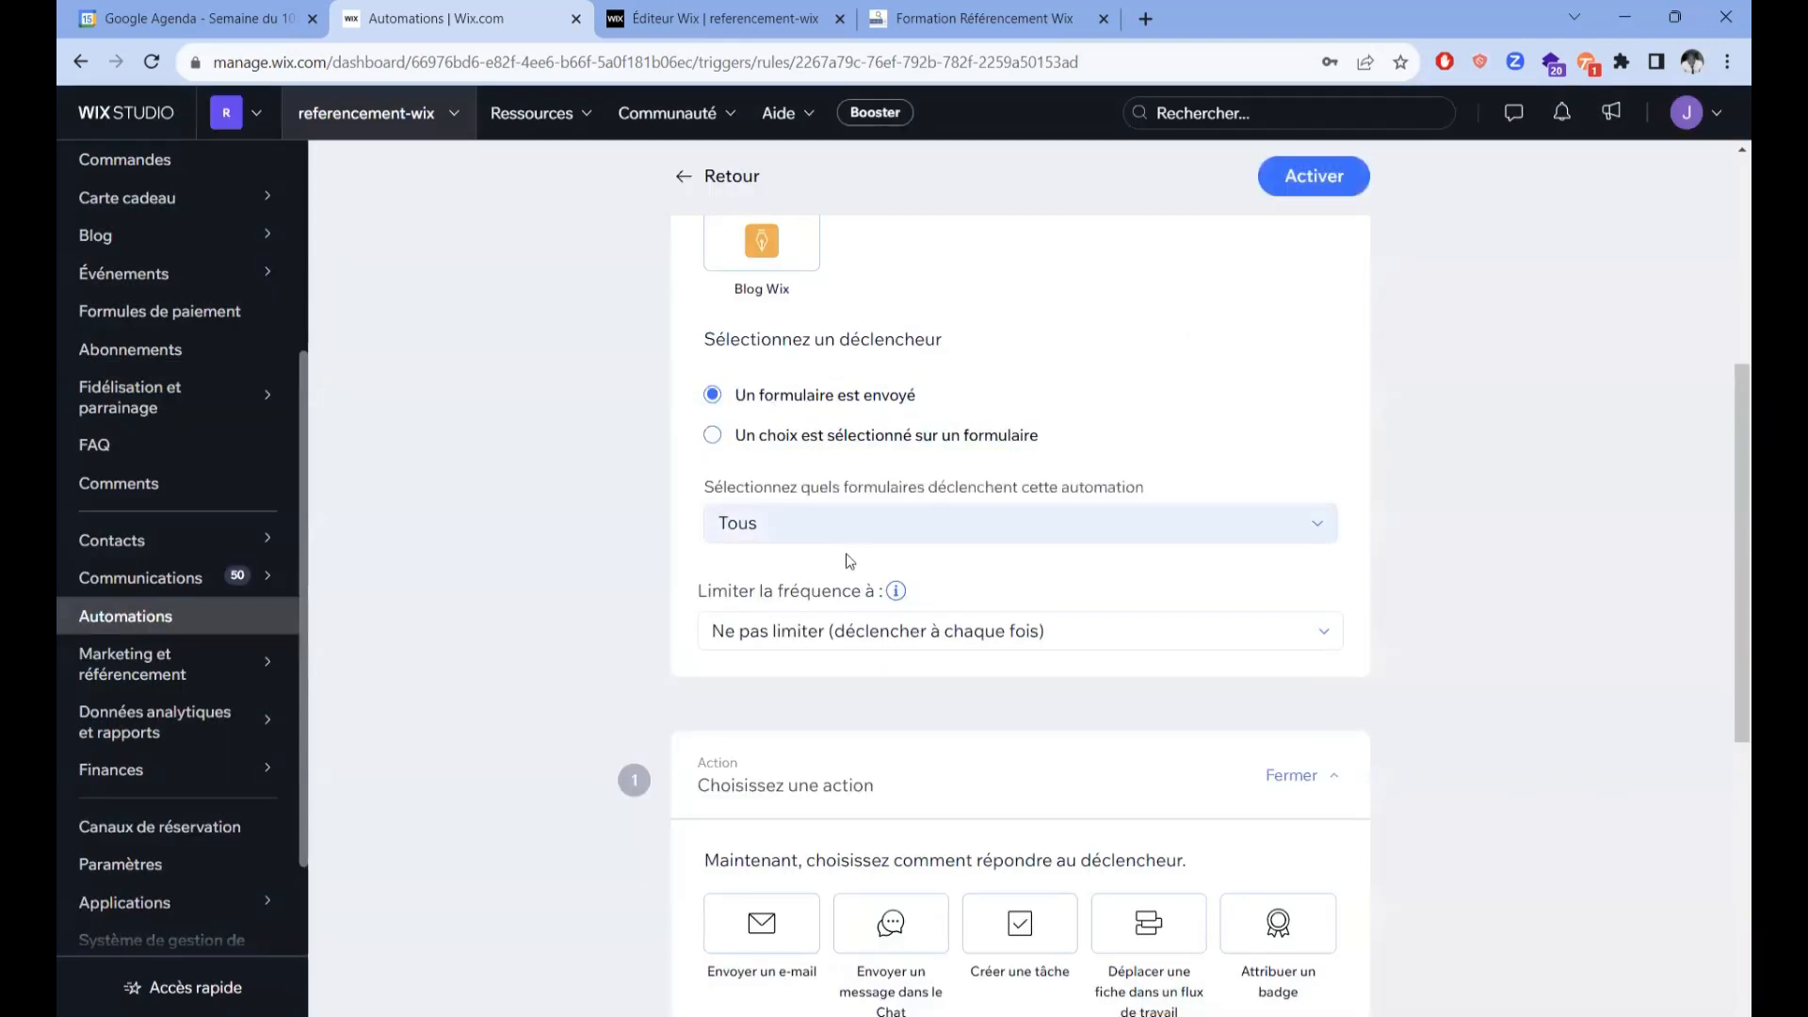
# Step: Limit the form-submission trigger to the specific form "Test pour video Youtube", searching the form list for "test"
pyautogui.click(829, 524)
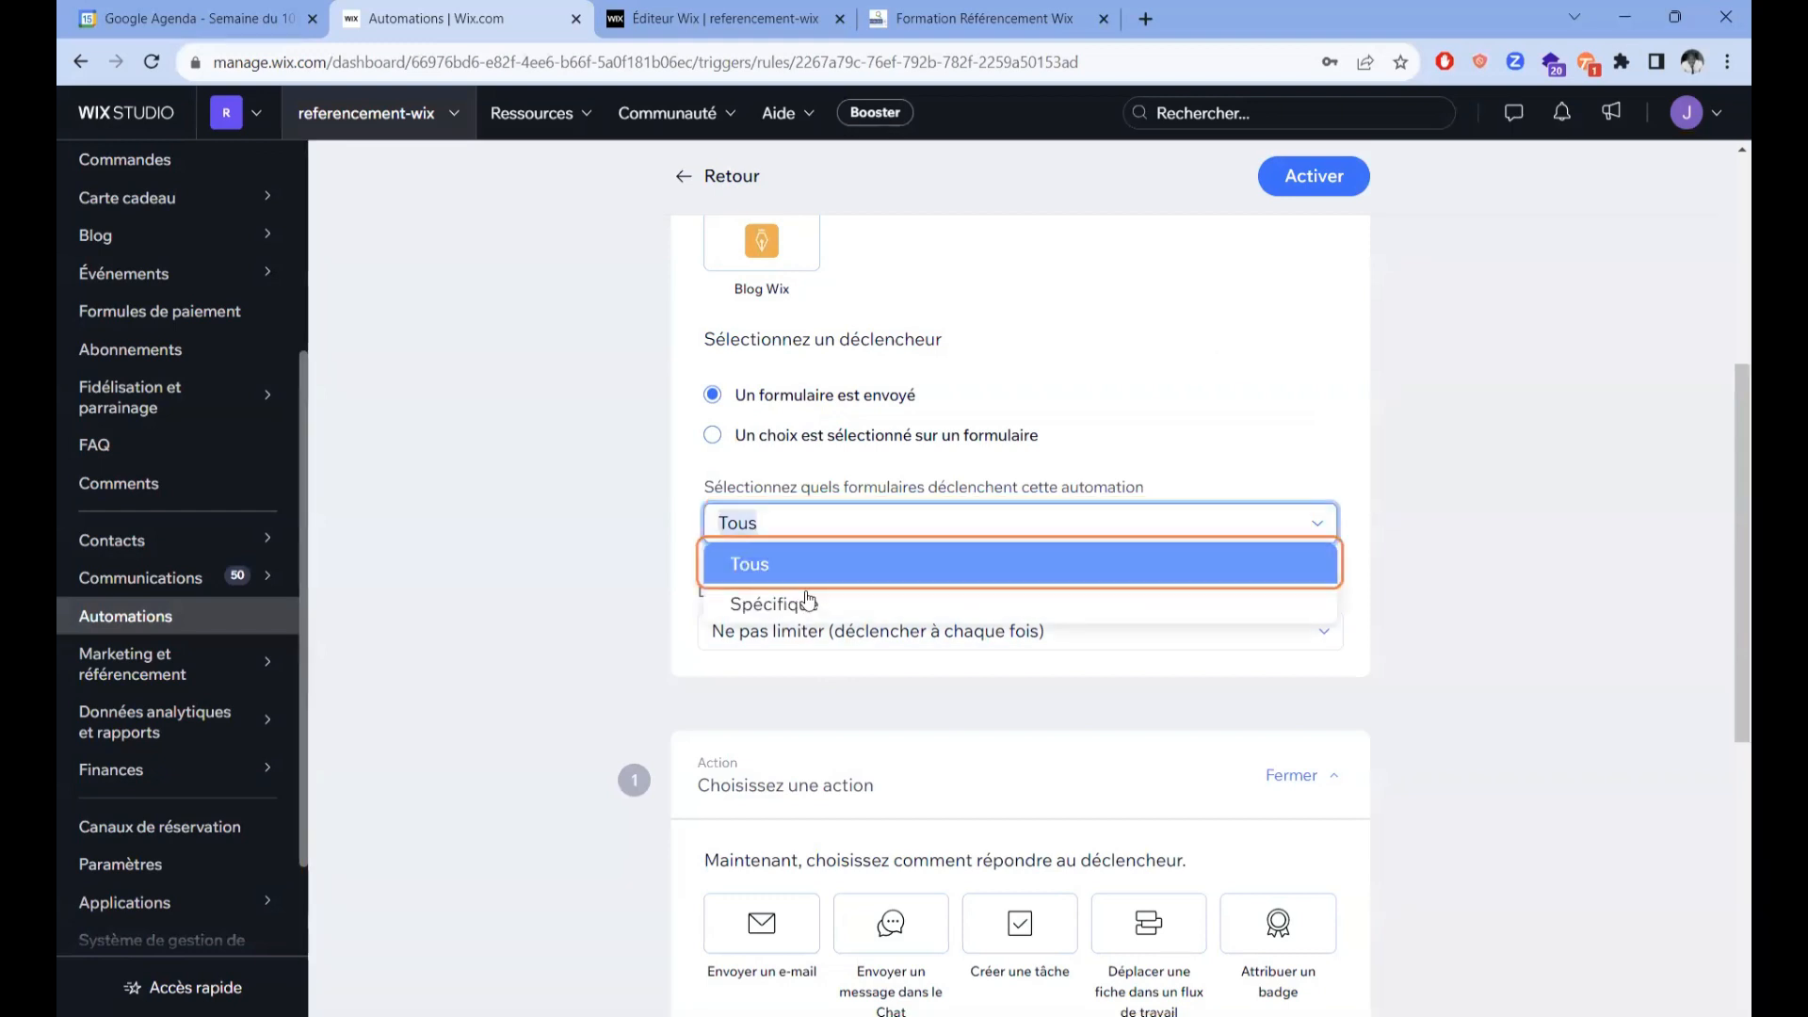
pyautogui.click(930, 625)
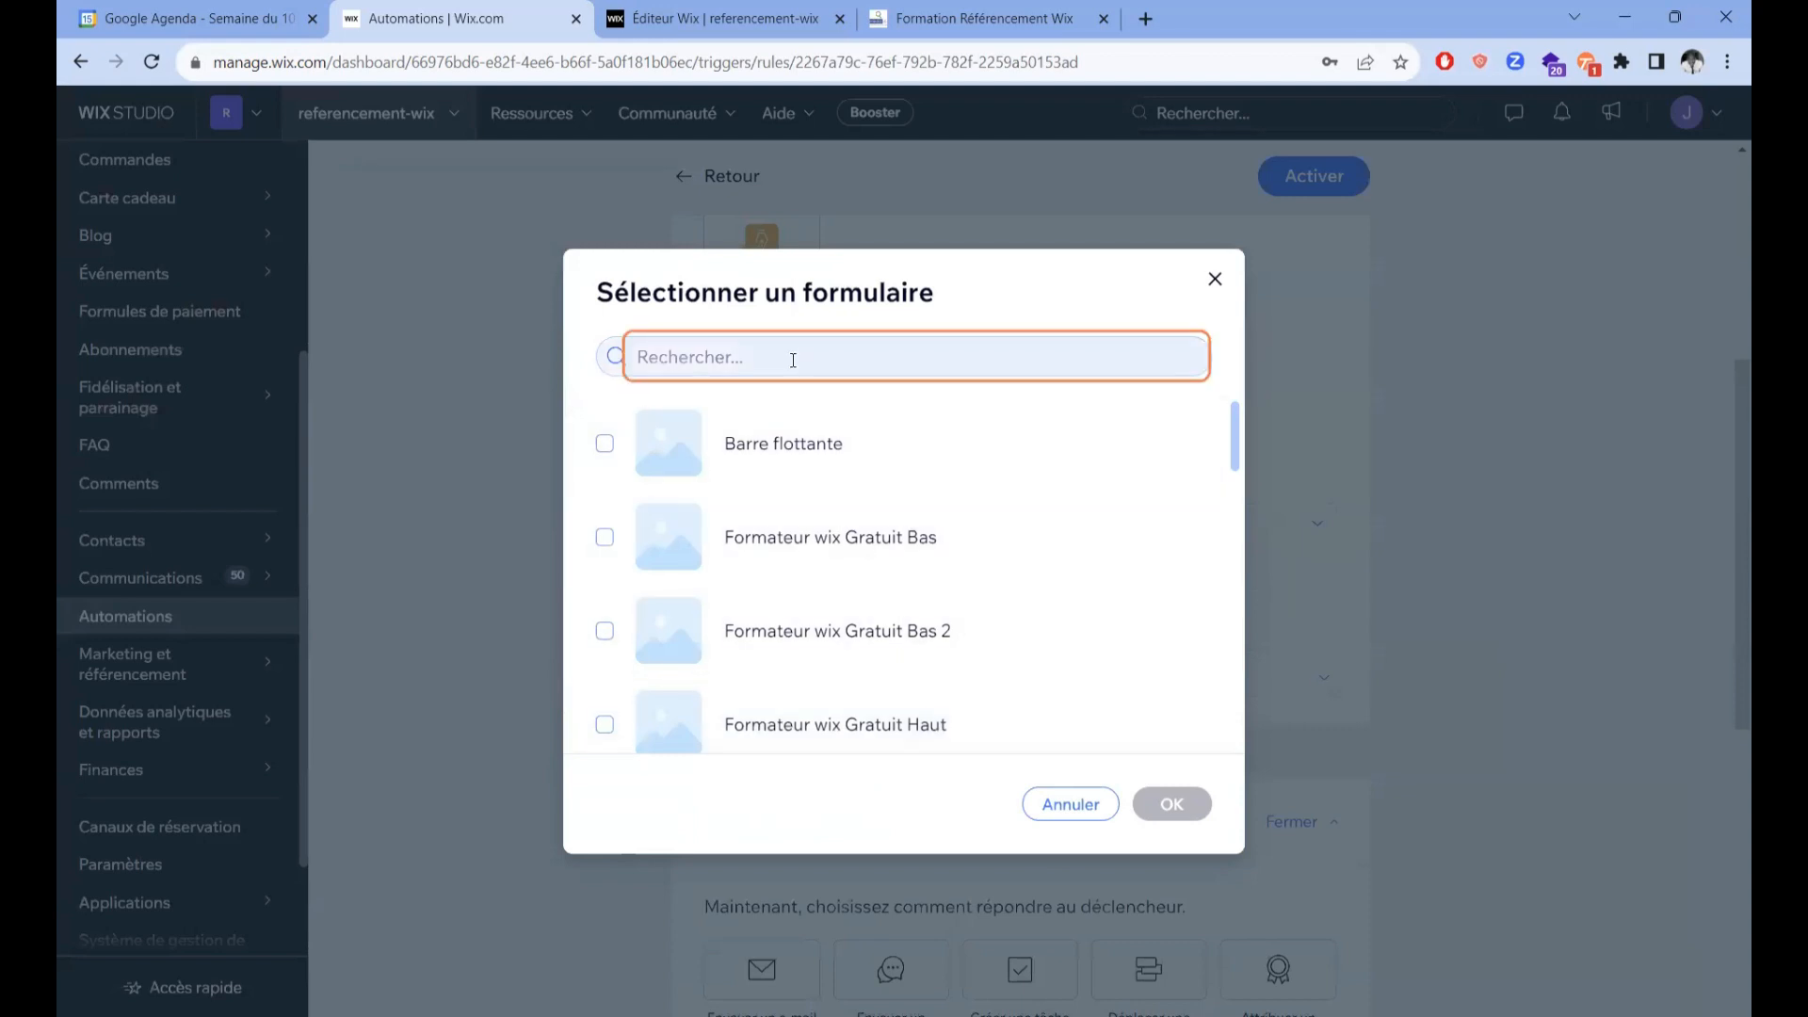
pyautogui.click(791, 358)
pyautogui.write('test')
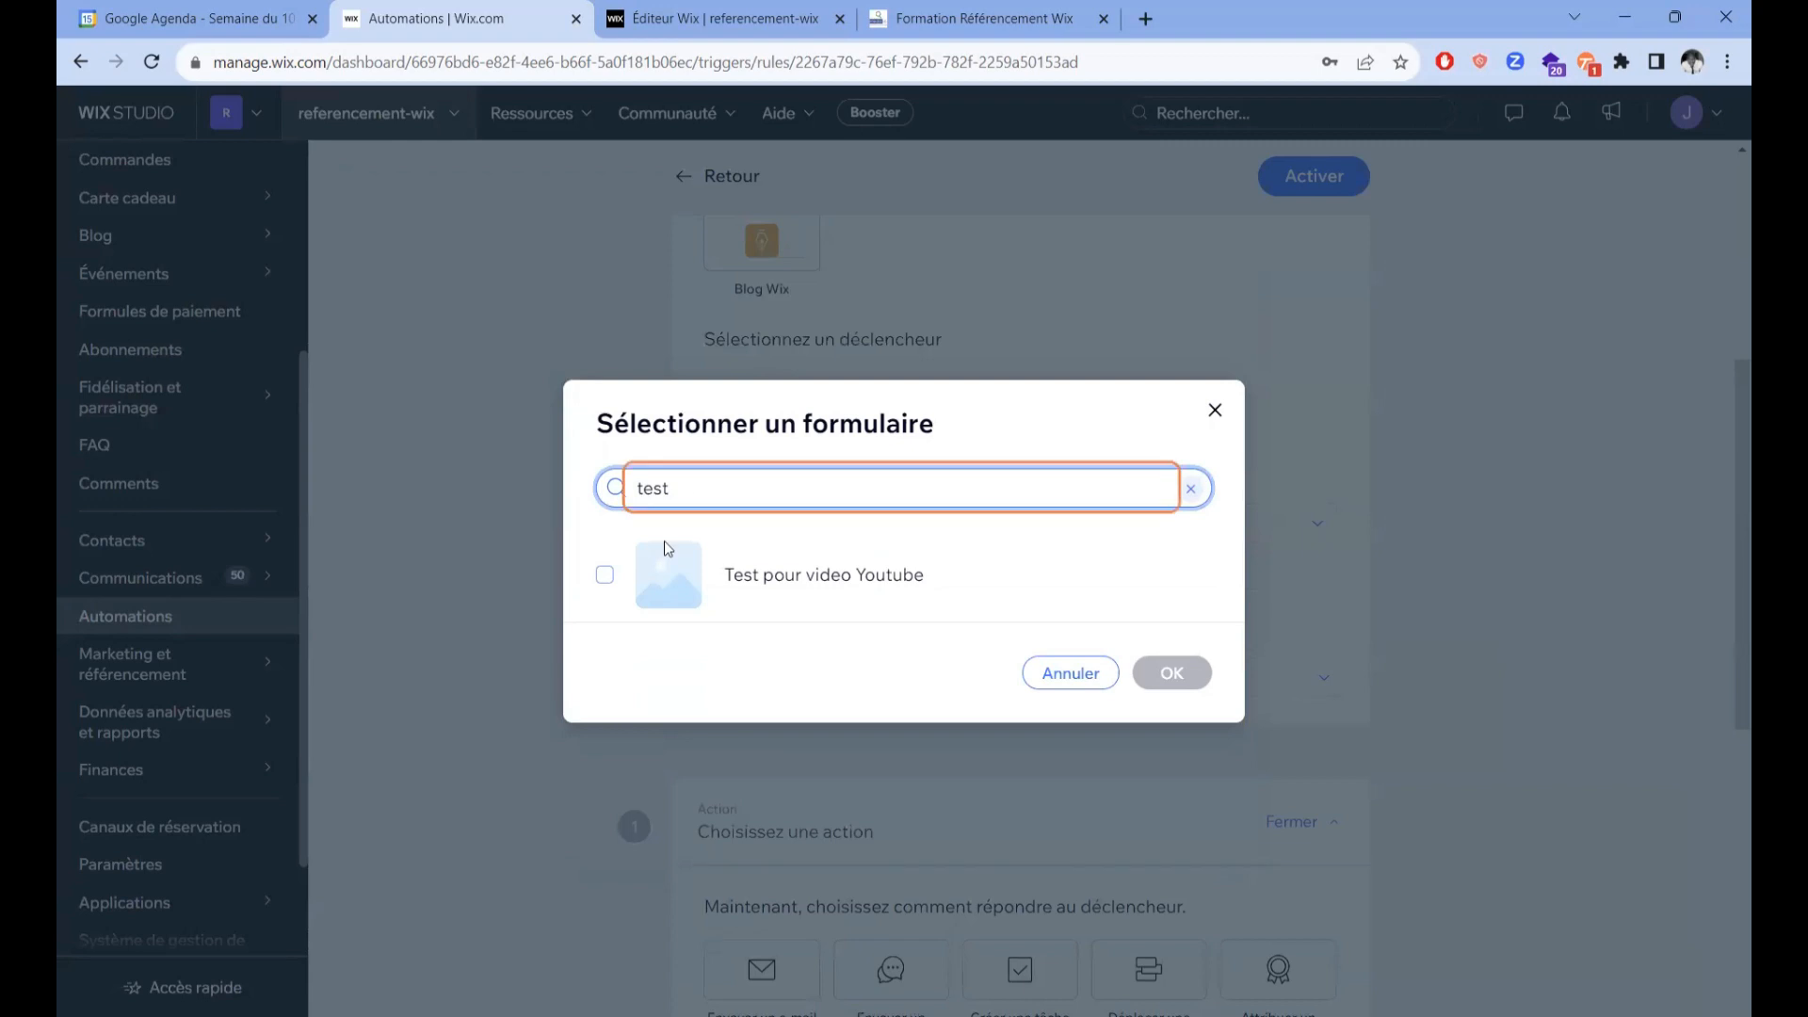
pyautogui.click(607, 577)
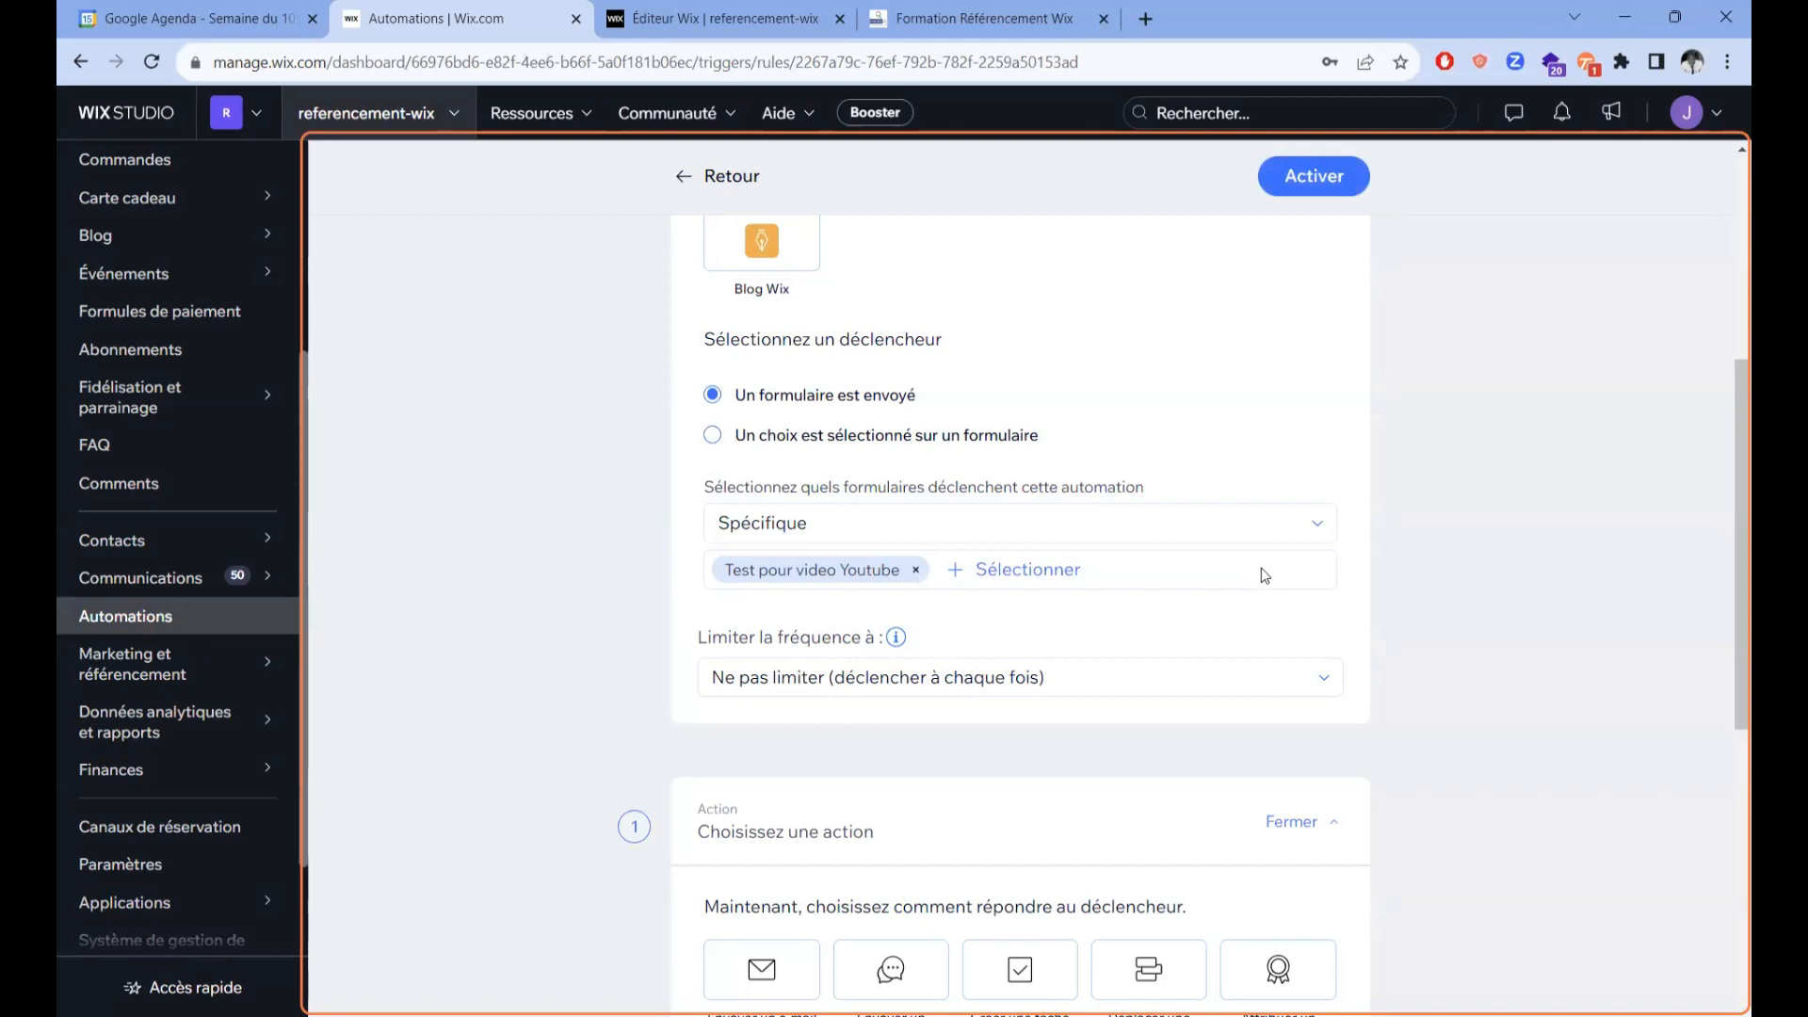
# Step: Set the automation's first action to "Envoyer un e-mail"
pyautogui.scroll(-1, 1537, 586)
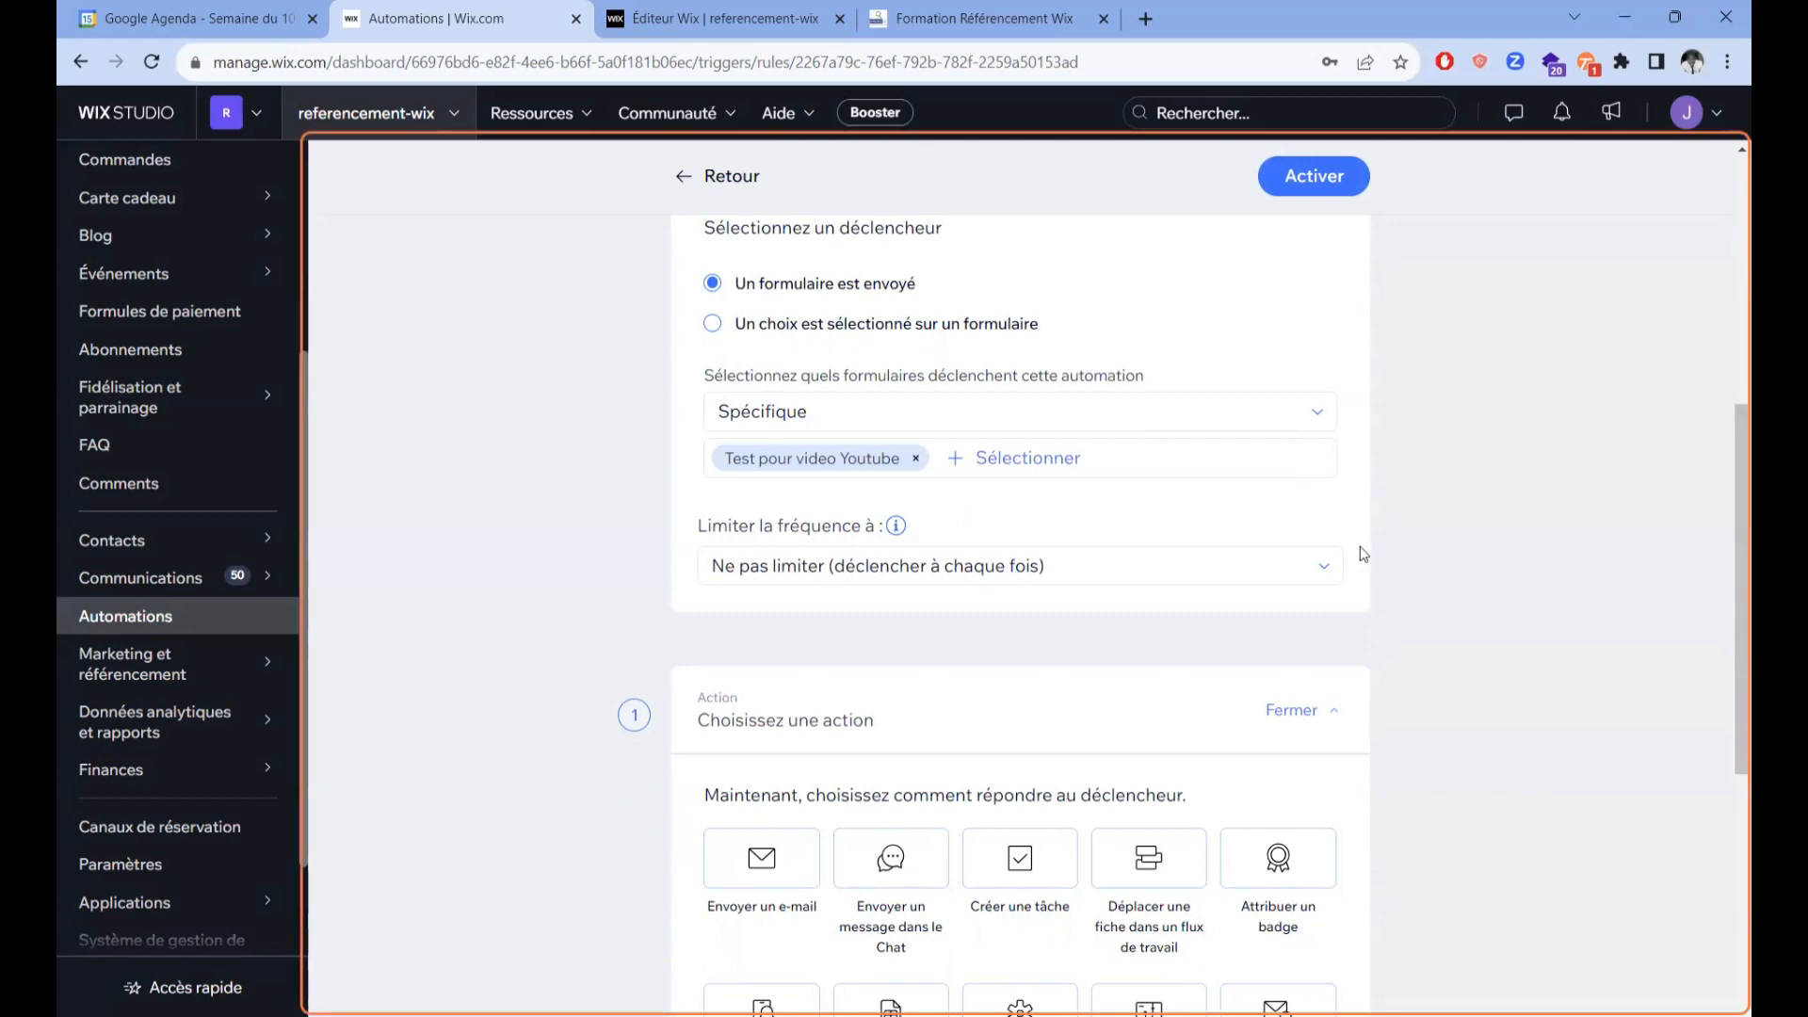
pyautogui.scroll(-2, 1346, 546)
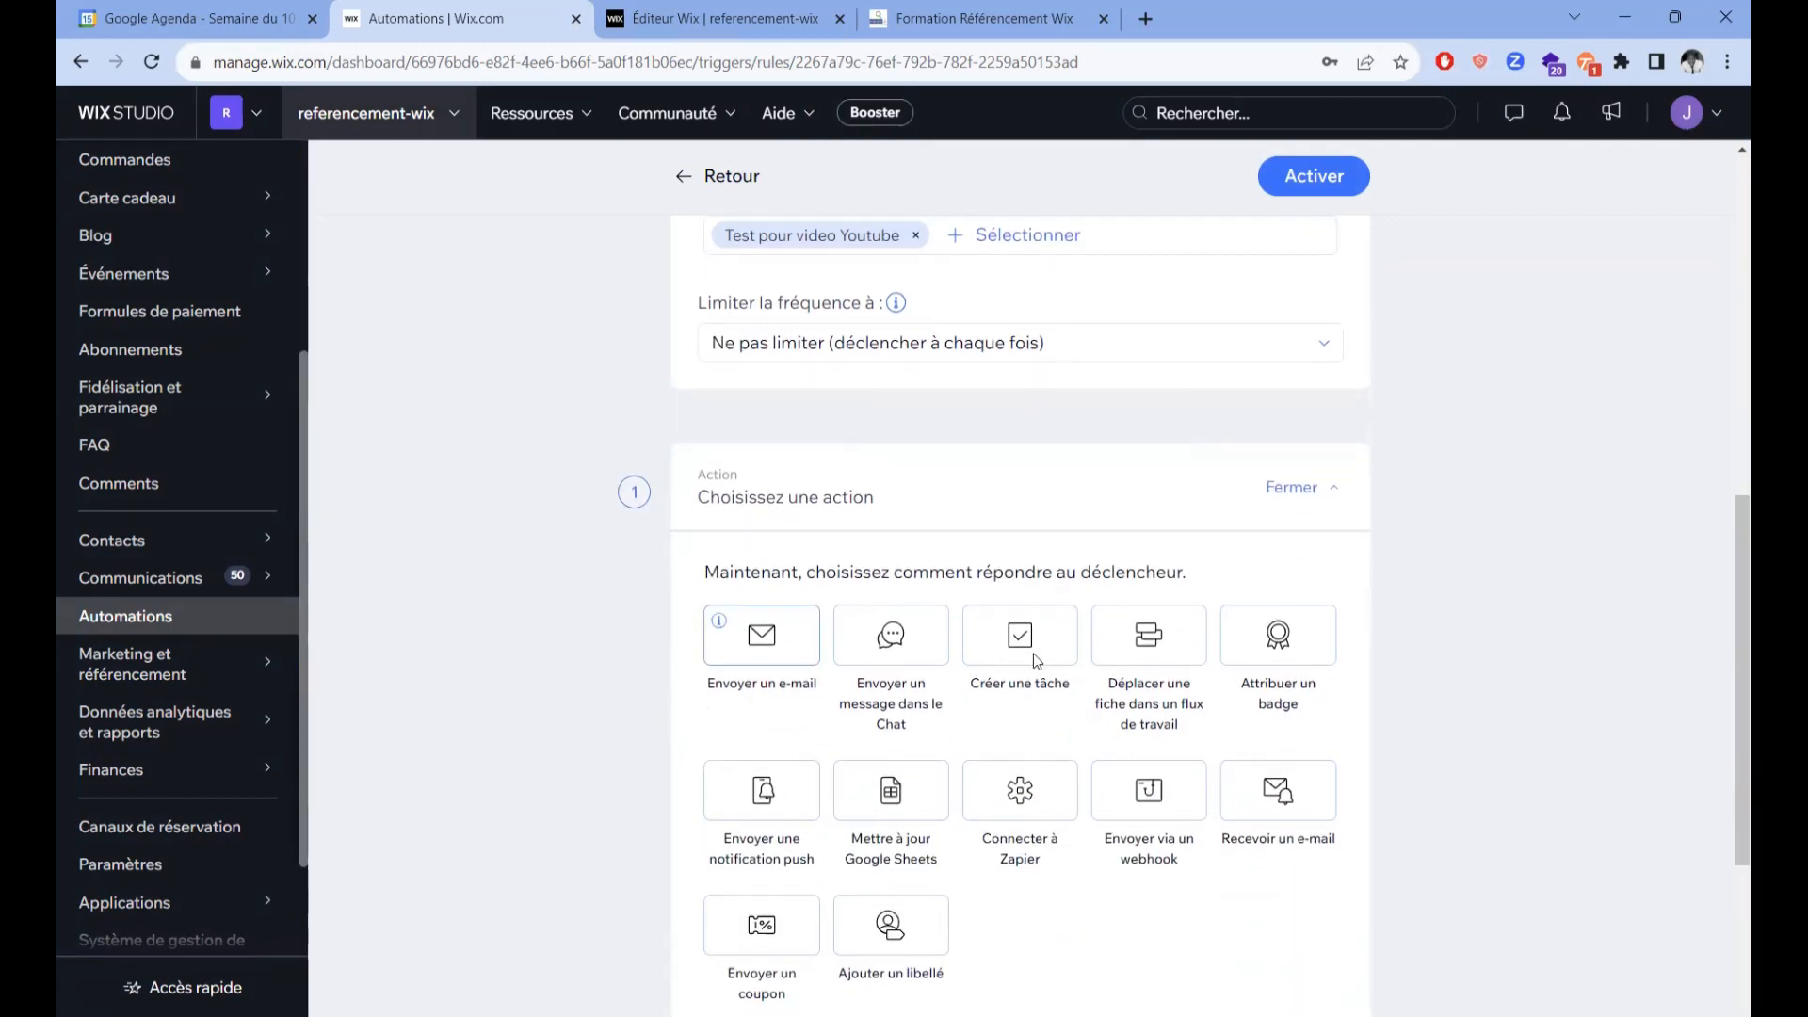
pyautogui.click(793, 650)
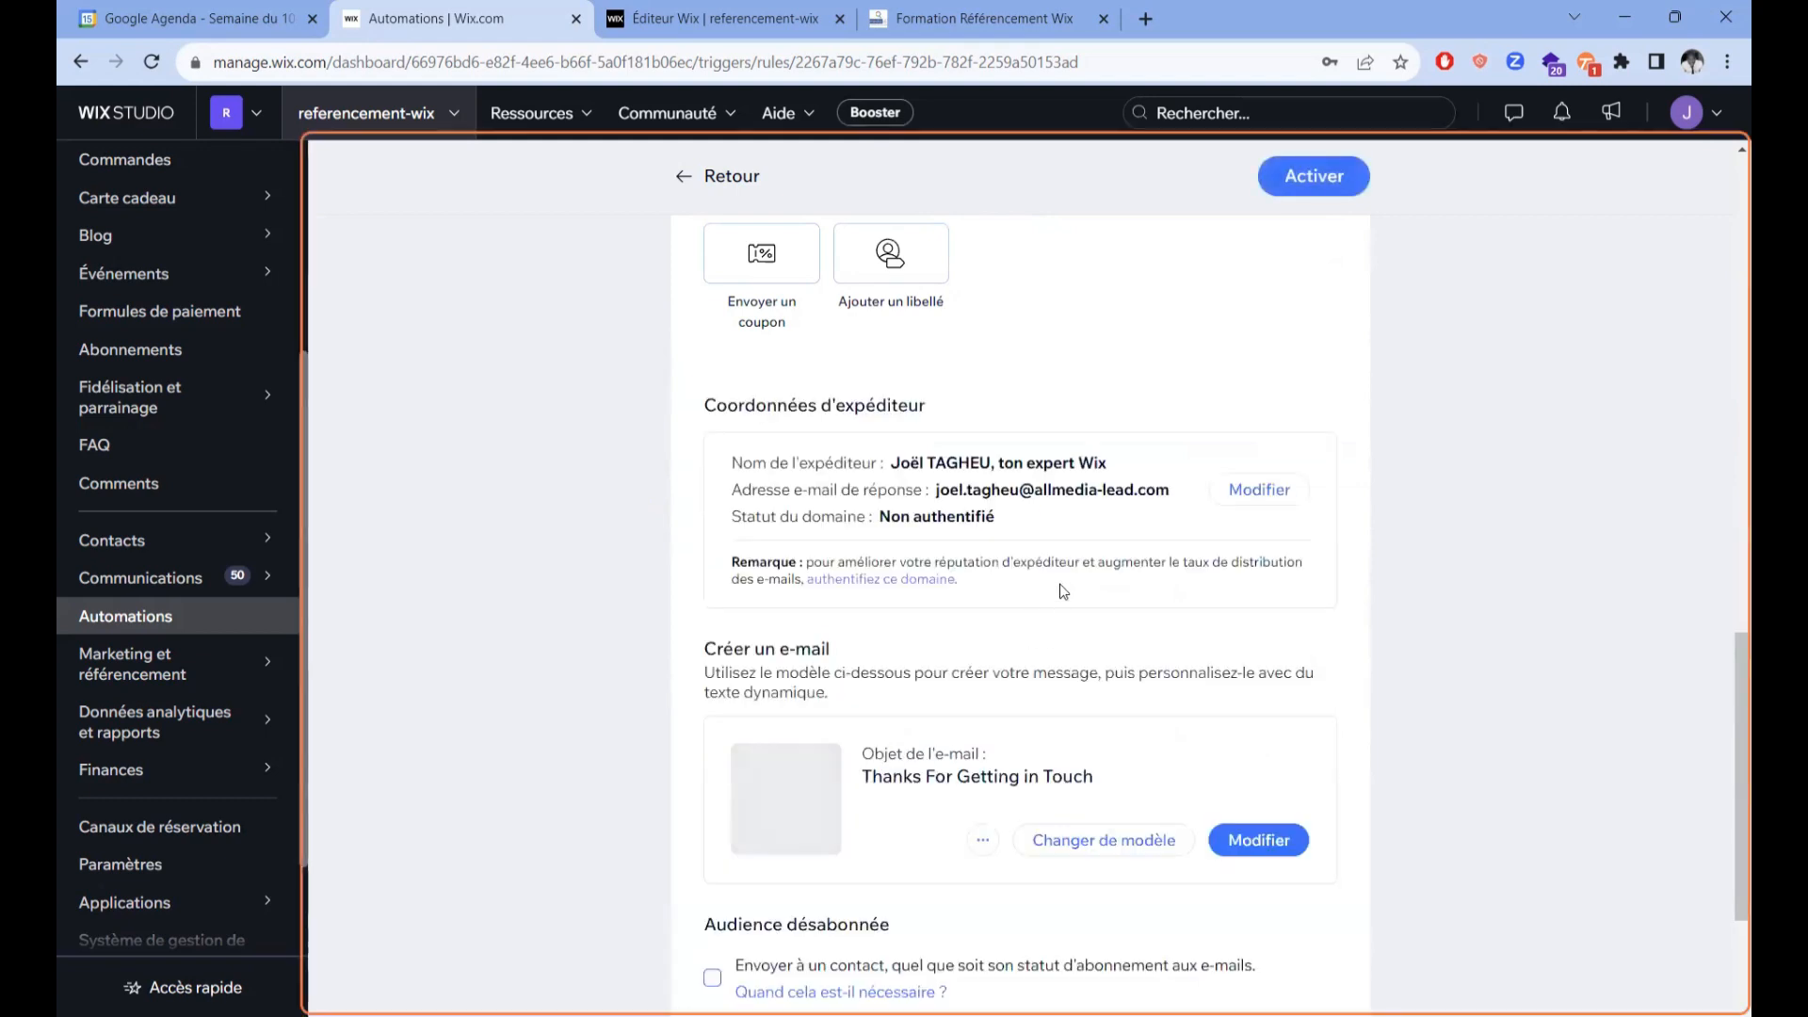
# Step: Open the "Thanks For Getting in Touch" e-mail for editing and inspect its message paragraph and text options
pyautogui.scroll(-1, 1083, 593)
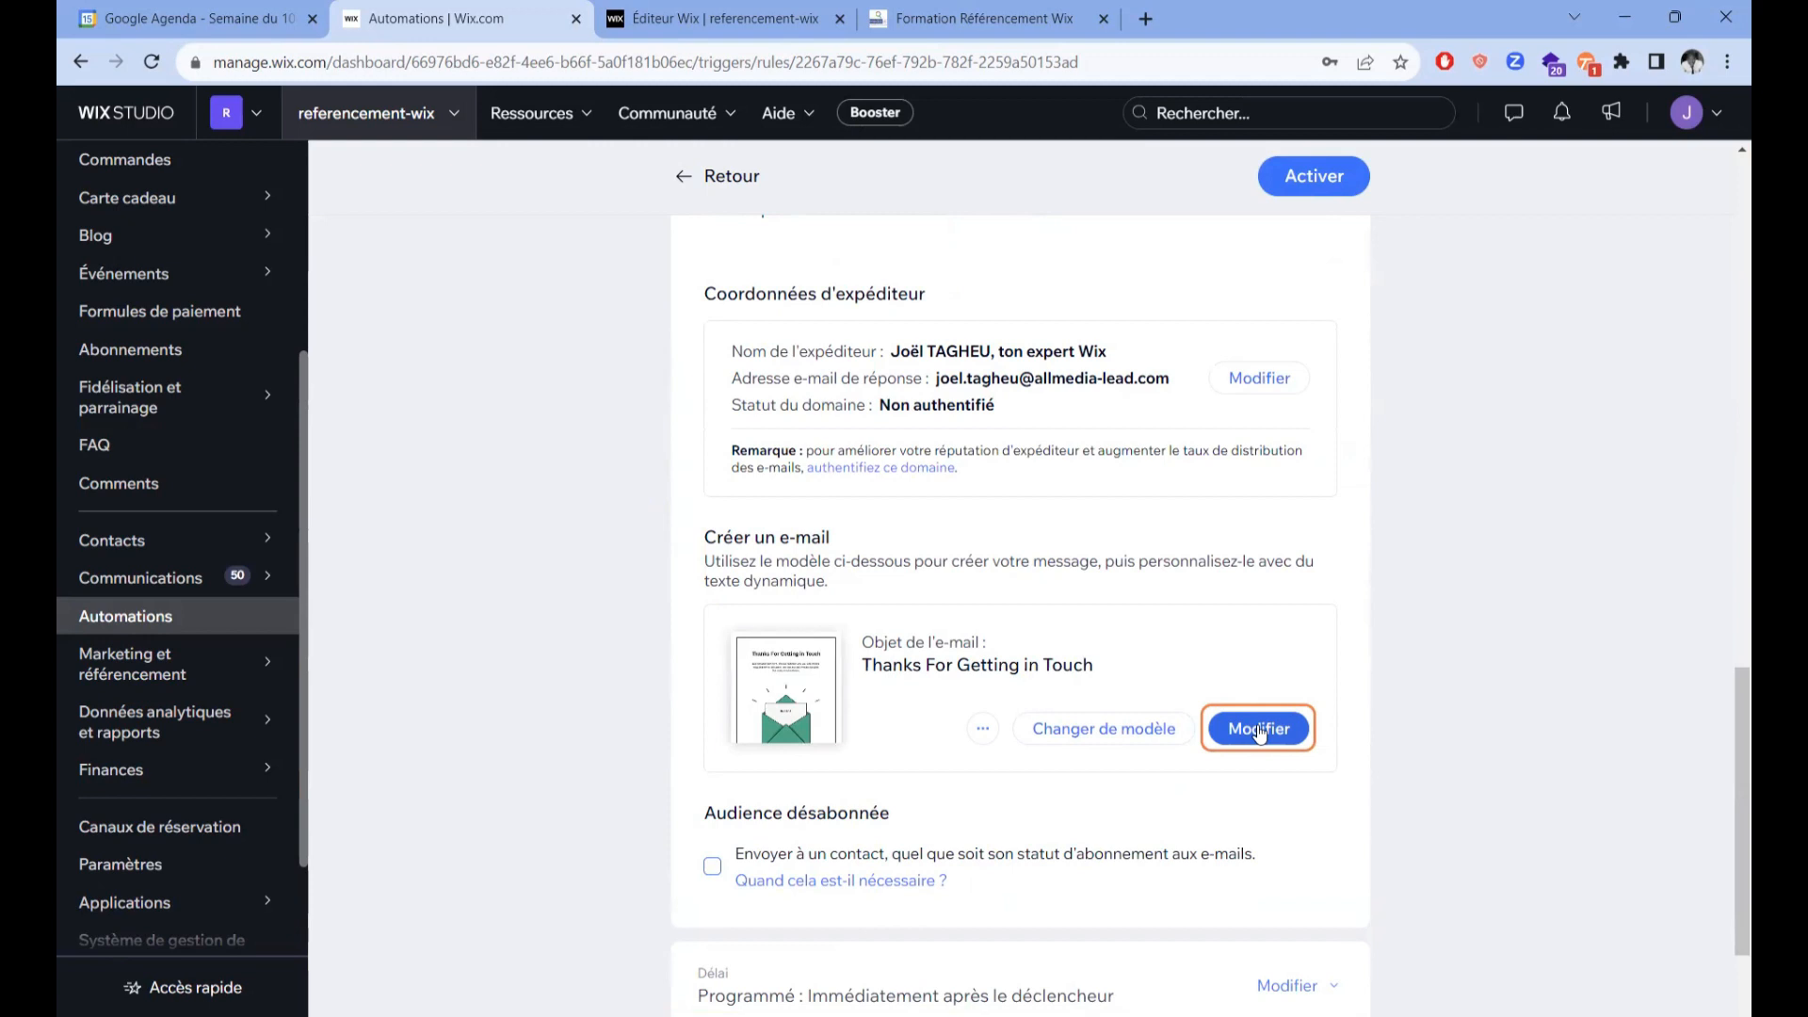
pyautogui.click(1259, 731)
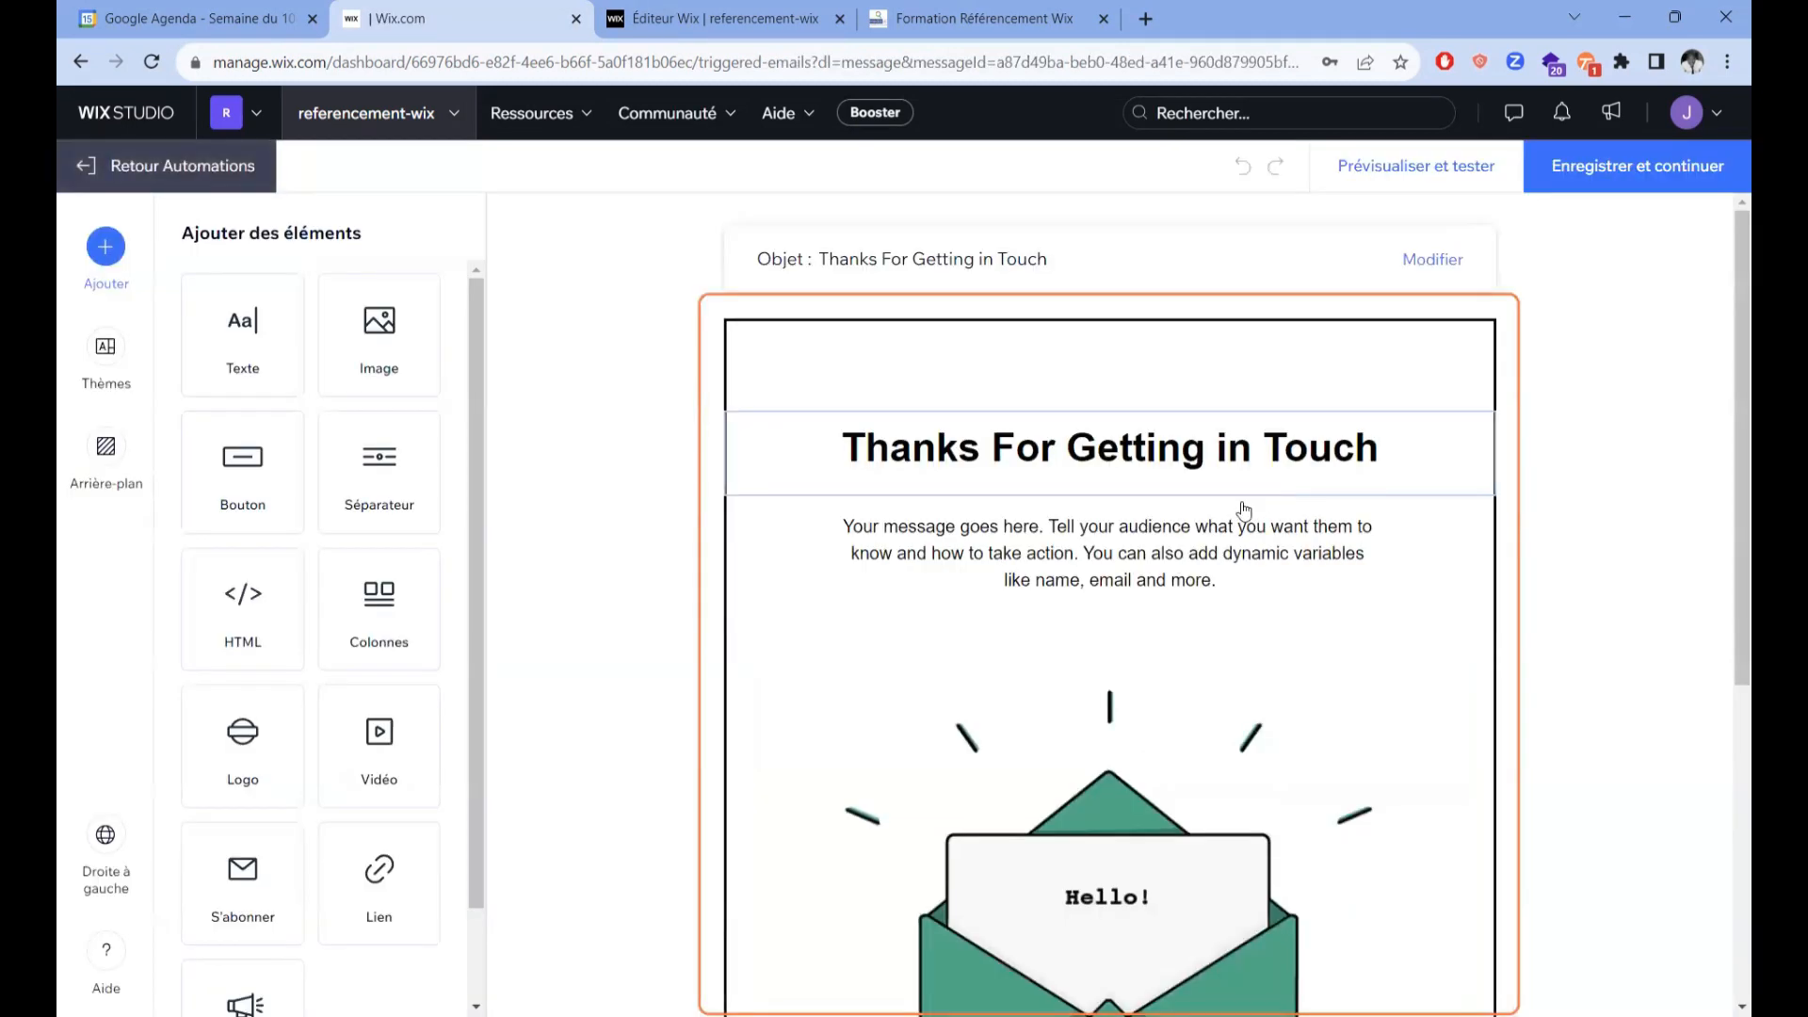
pyautogui.click(1050, 568)
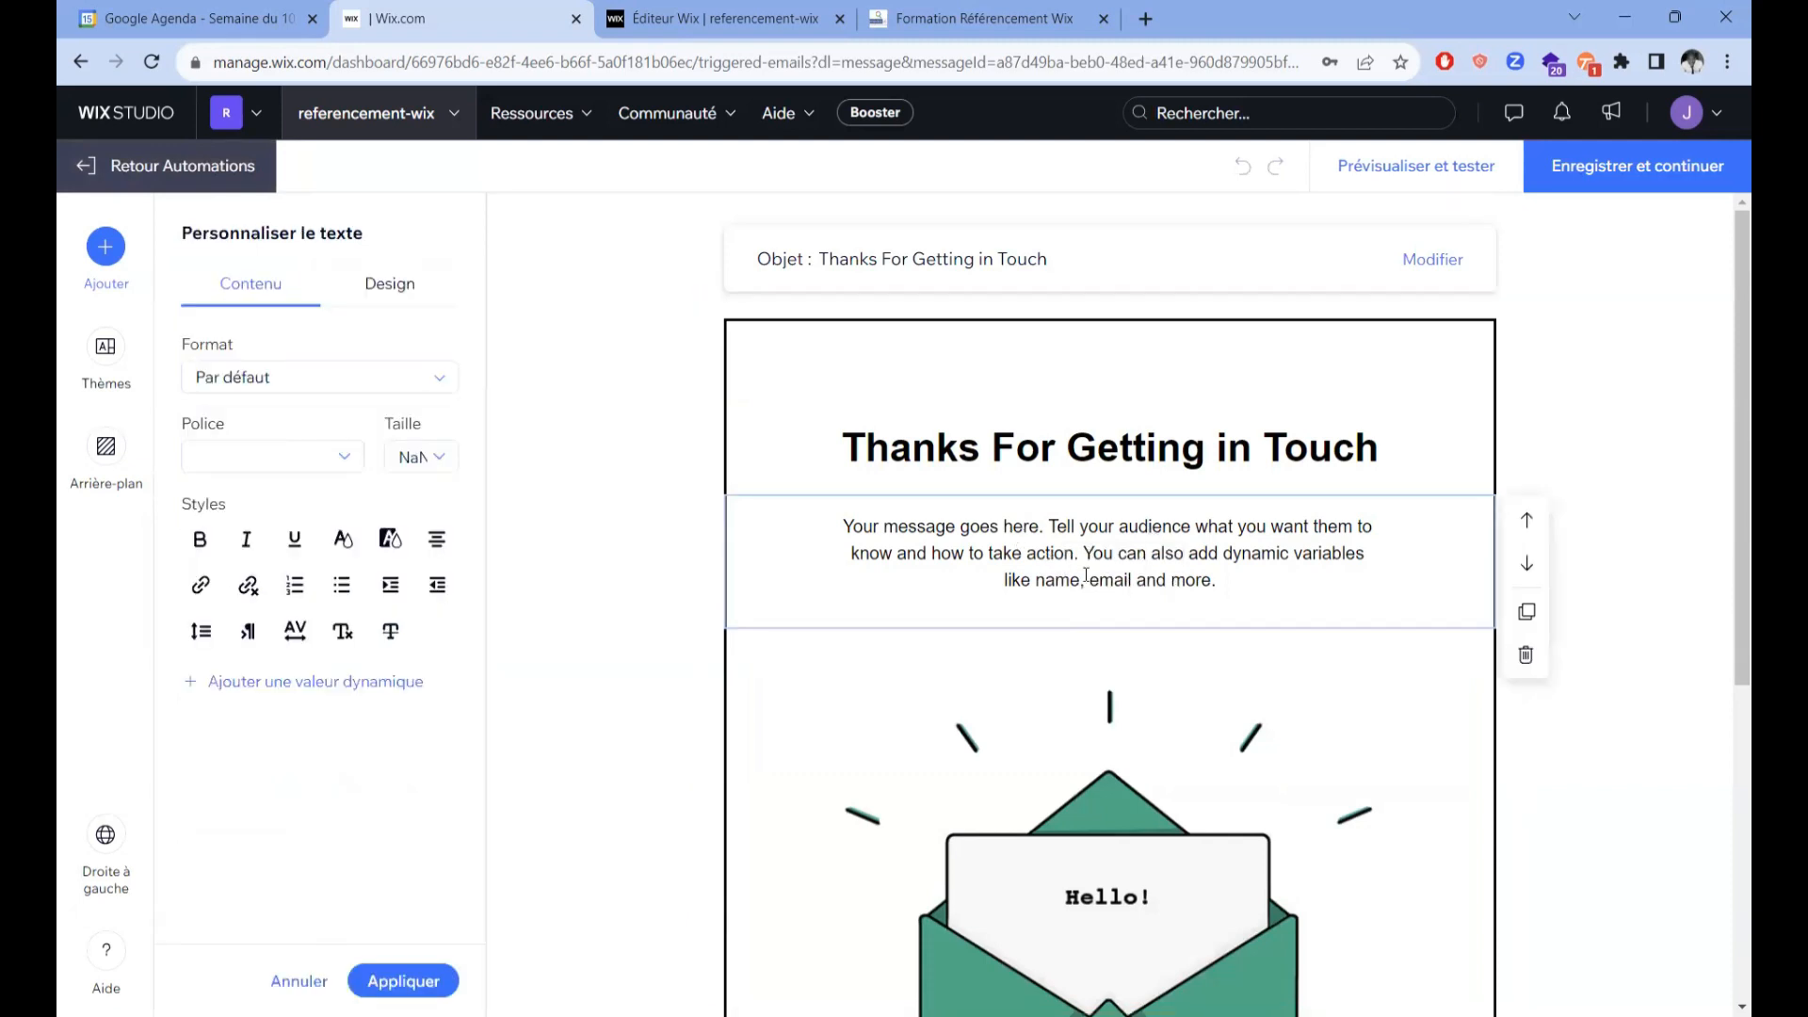
pyautogui.scroll(-2, 1169, 694)
pyautogui.scroll(2, 1282, 557)
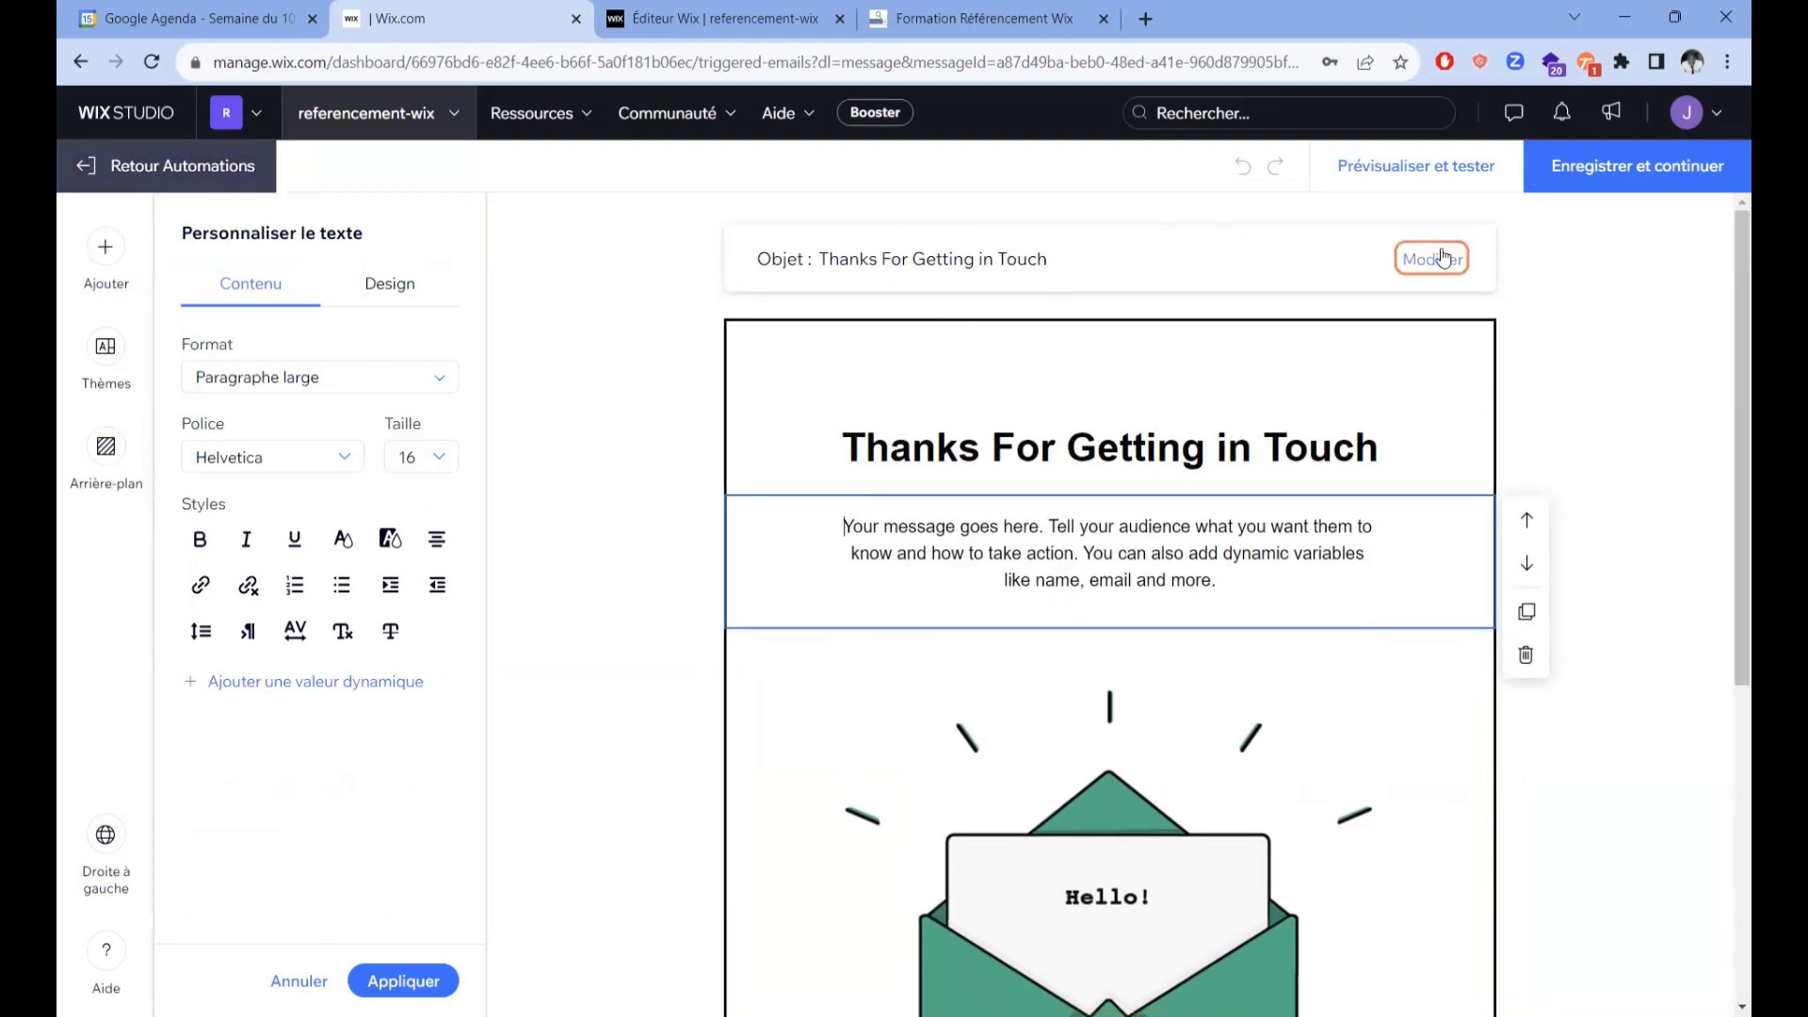
# Step: Examine the dynamic values available for the e-mail's subject, and close the subject settings without changing them
pyautogui.click(1083, 250)
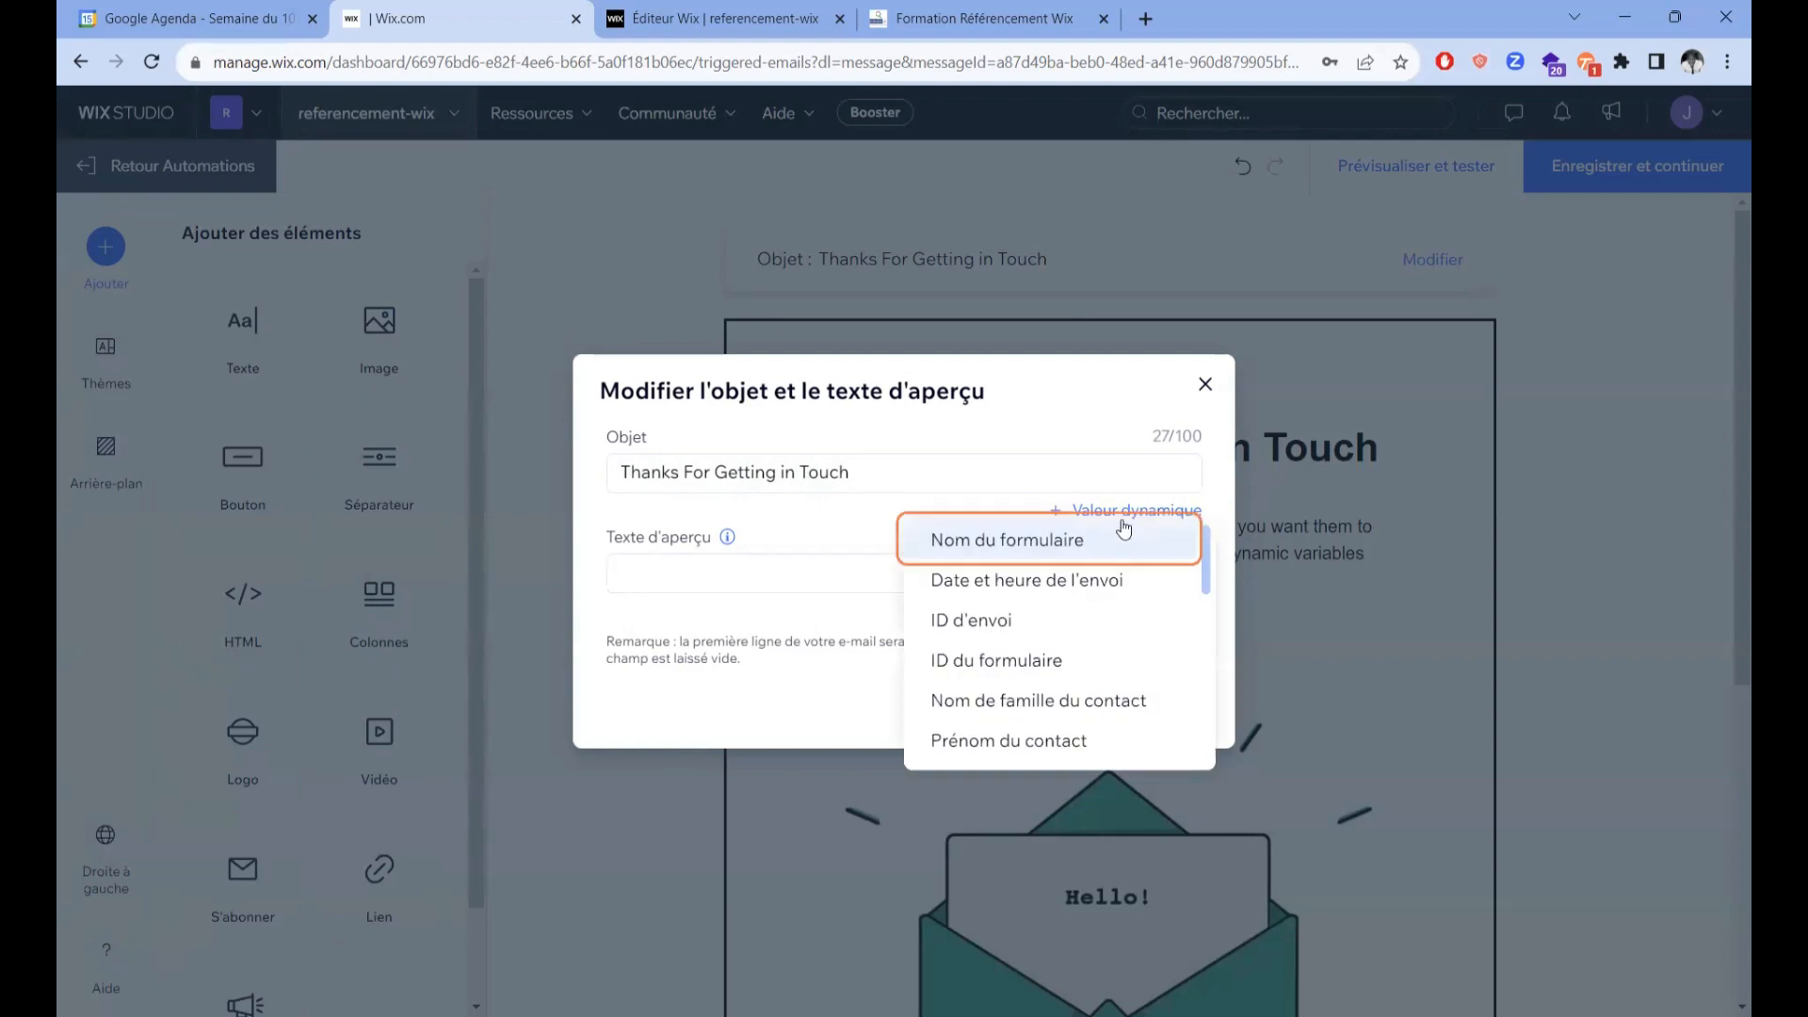
pyautogui.scroll(-1, 1160, 650)
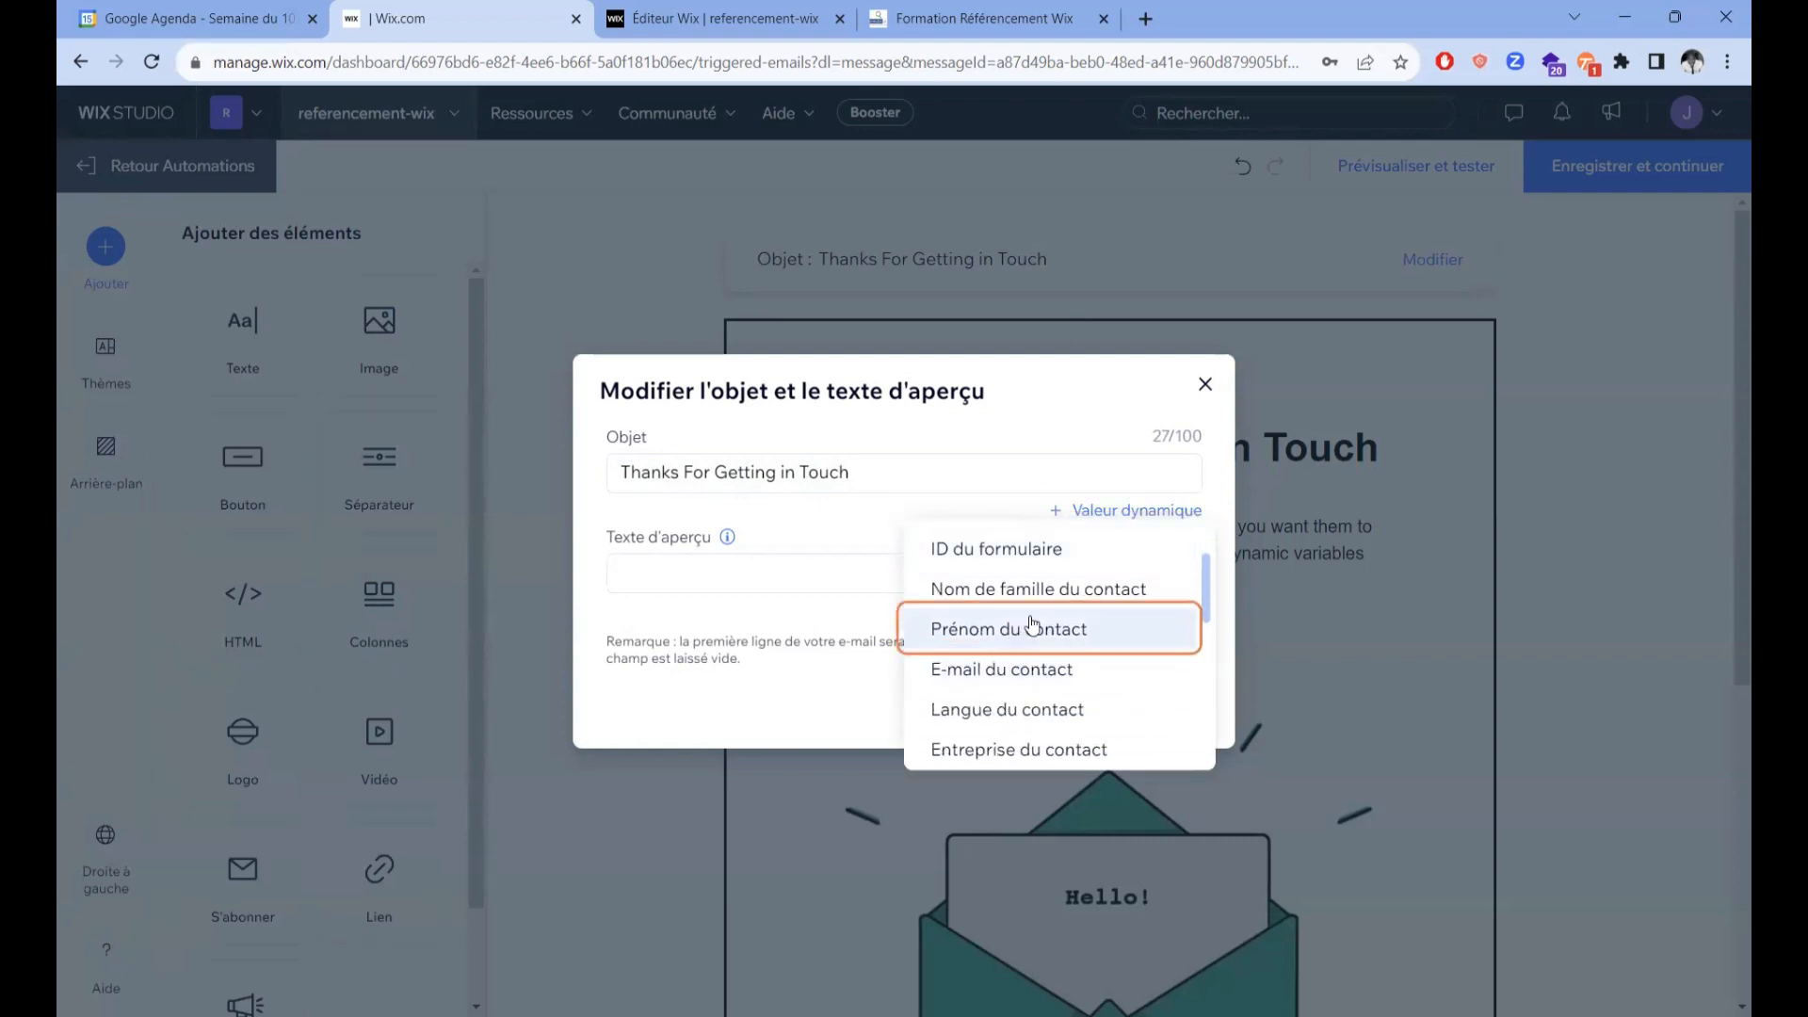
pyautogui.scroll(-5, 1054, 706)
pyautogui.scroll(4, 1118, 600)
pyautogui.scroll(4, 1118, 600)
pyautogui.scroll(-2, 1083, 577)
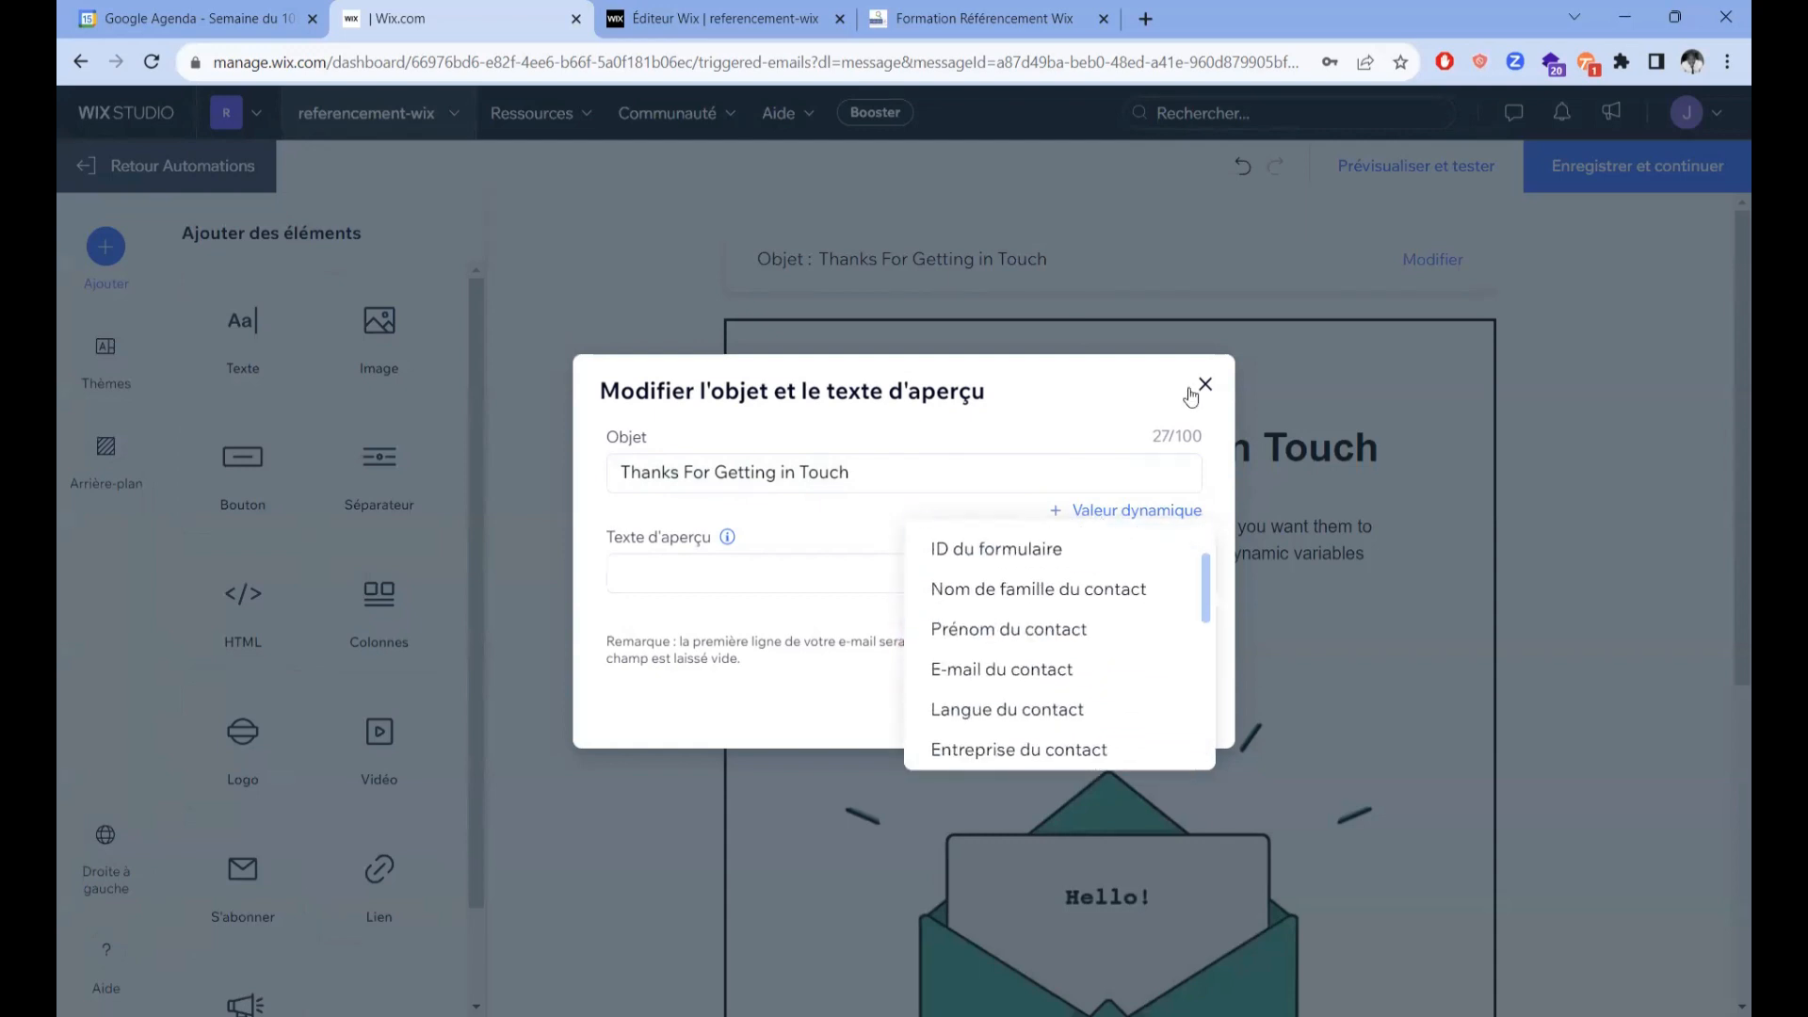
pyautogui.click(1131, 538)
pyautogui.click(1204, 383)
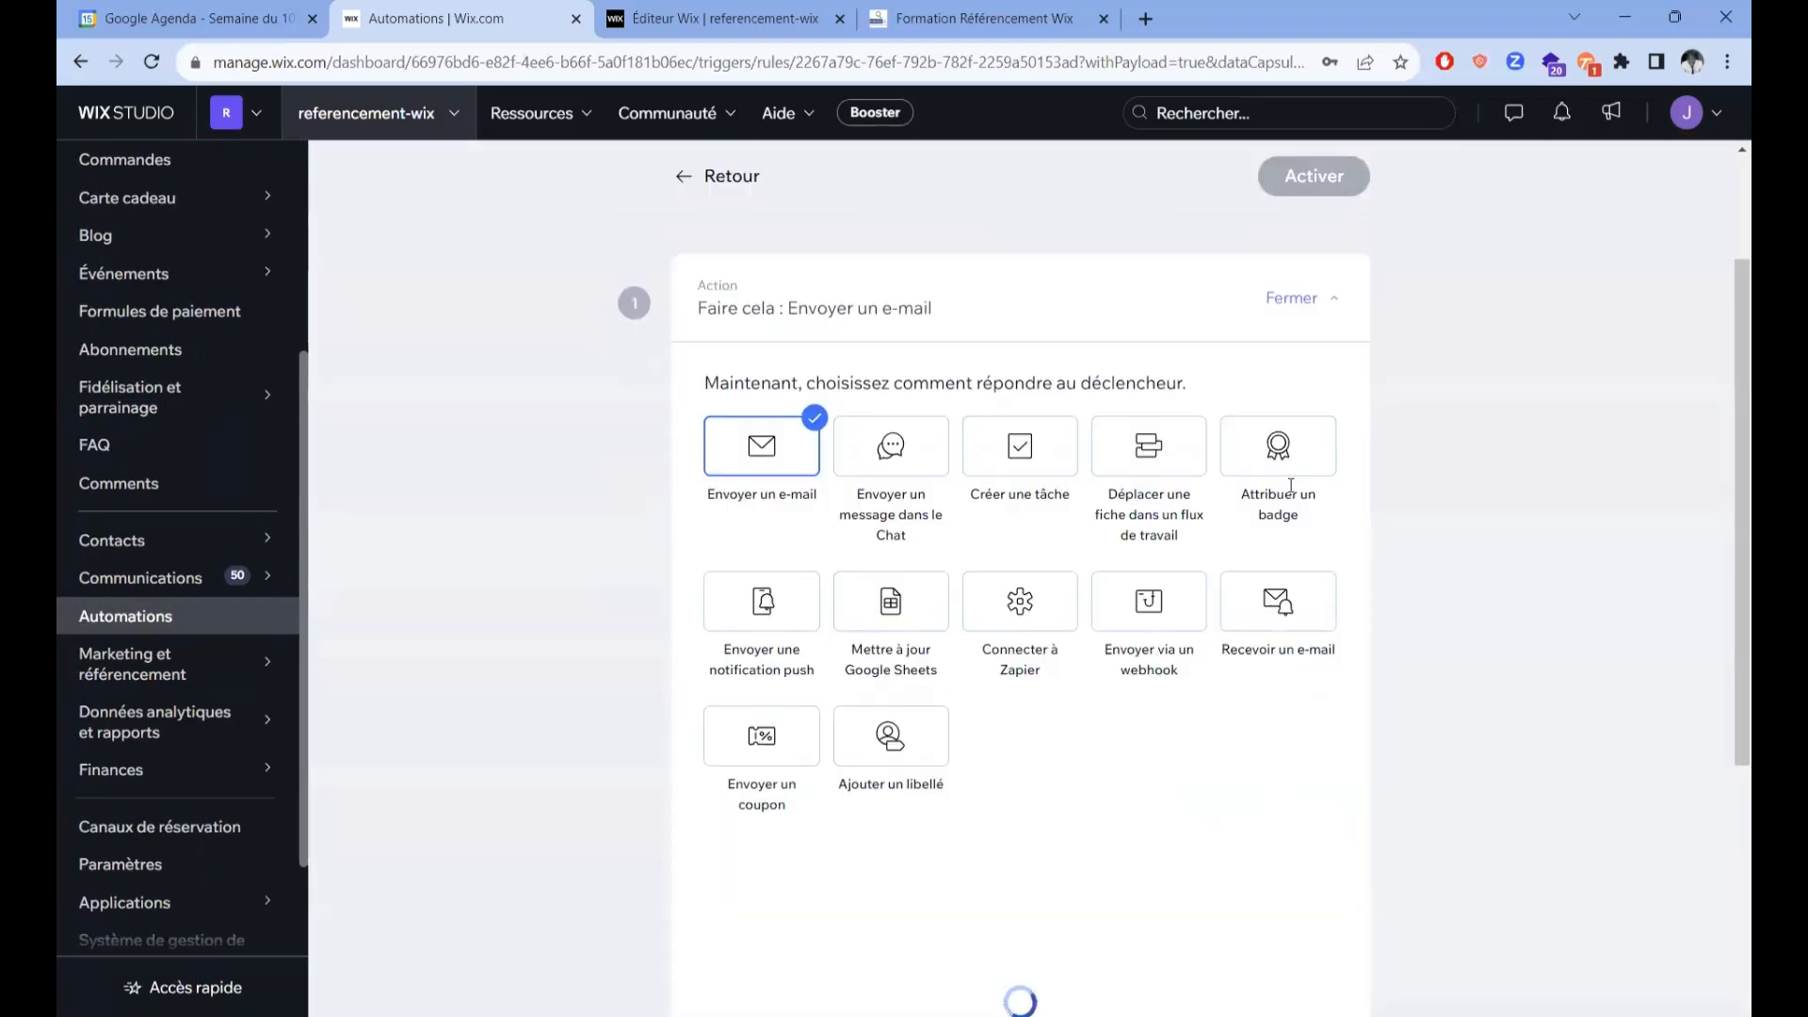
# Step: Review the automation's trigger, e-mail action, unsubscribed-audience option and delay, down to the option for adding another action
pyautogui.scroll(-7, 1290, 486)
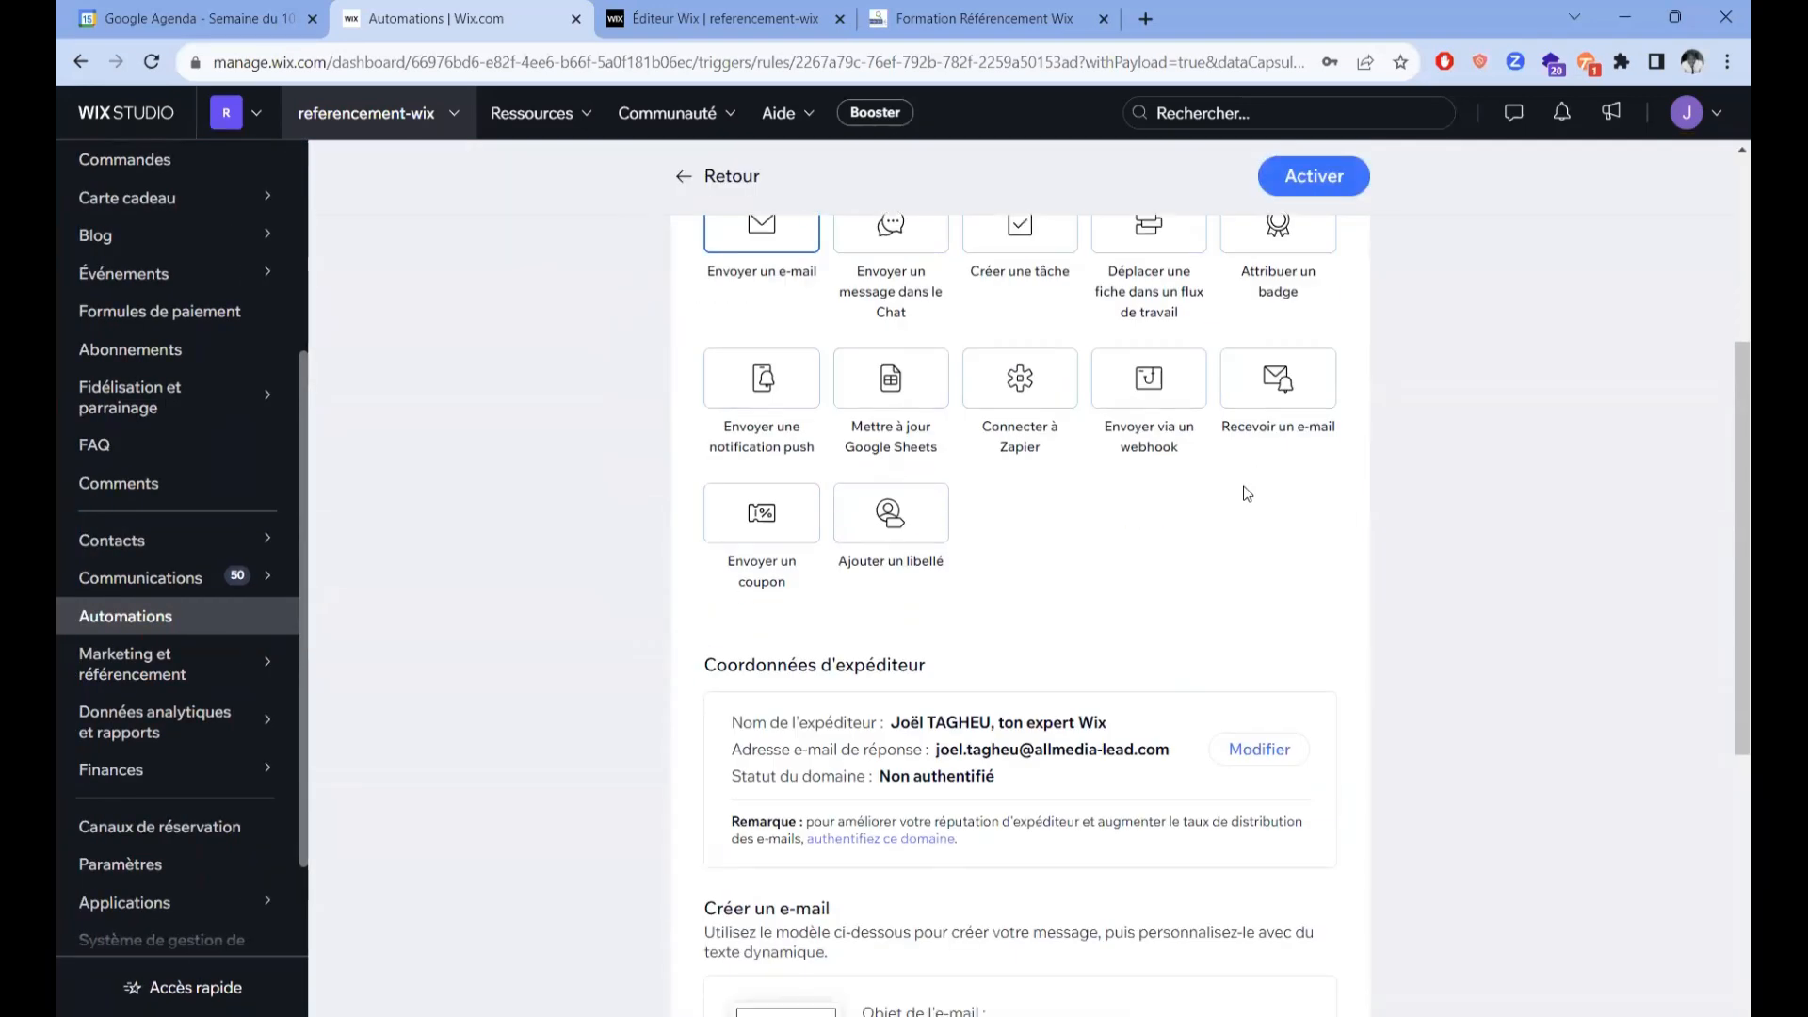
pyautogui.scroll(-2, 1237, 482)
pyautogui.click(1232, 484)
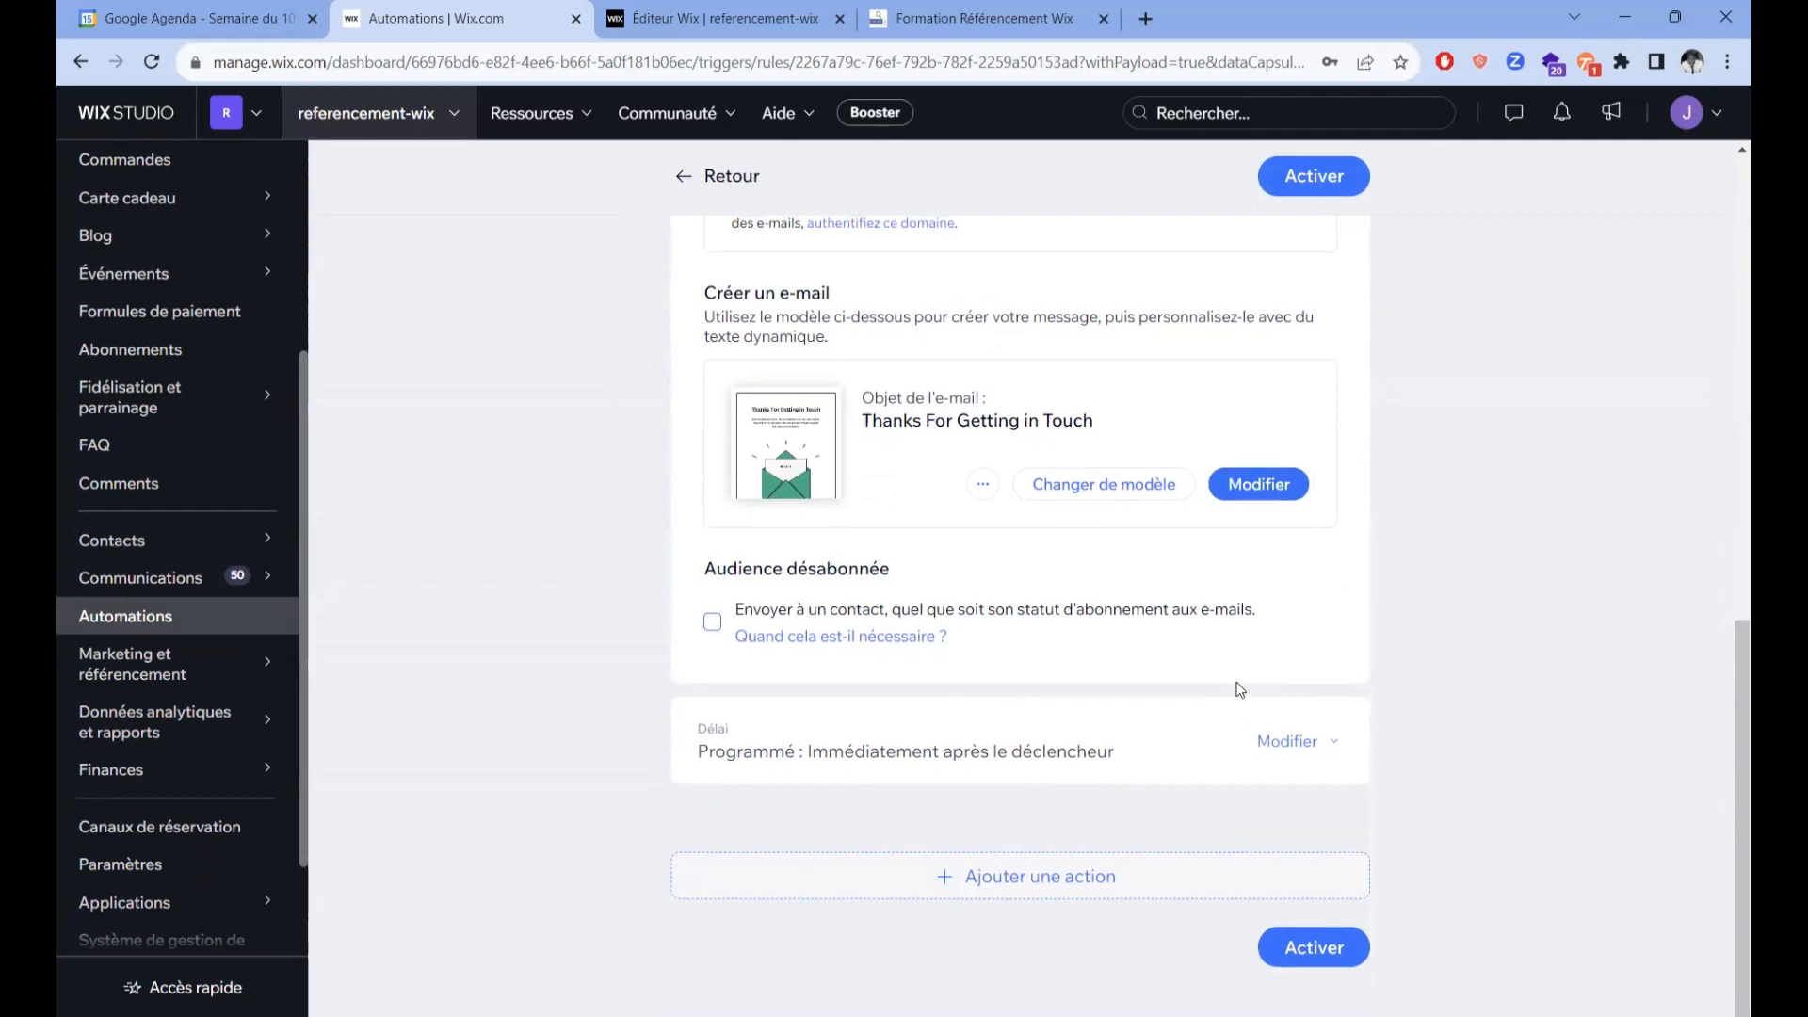
pyautogui.scroll(5, 1239, 692)
pyautogui.scroll(5, 1239, 690)
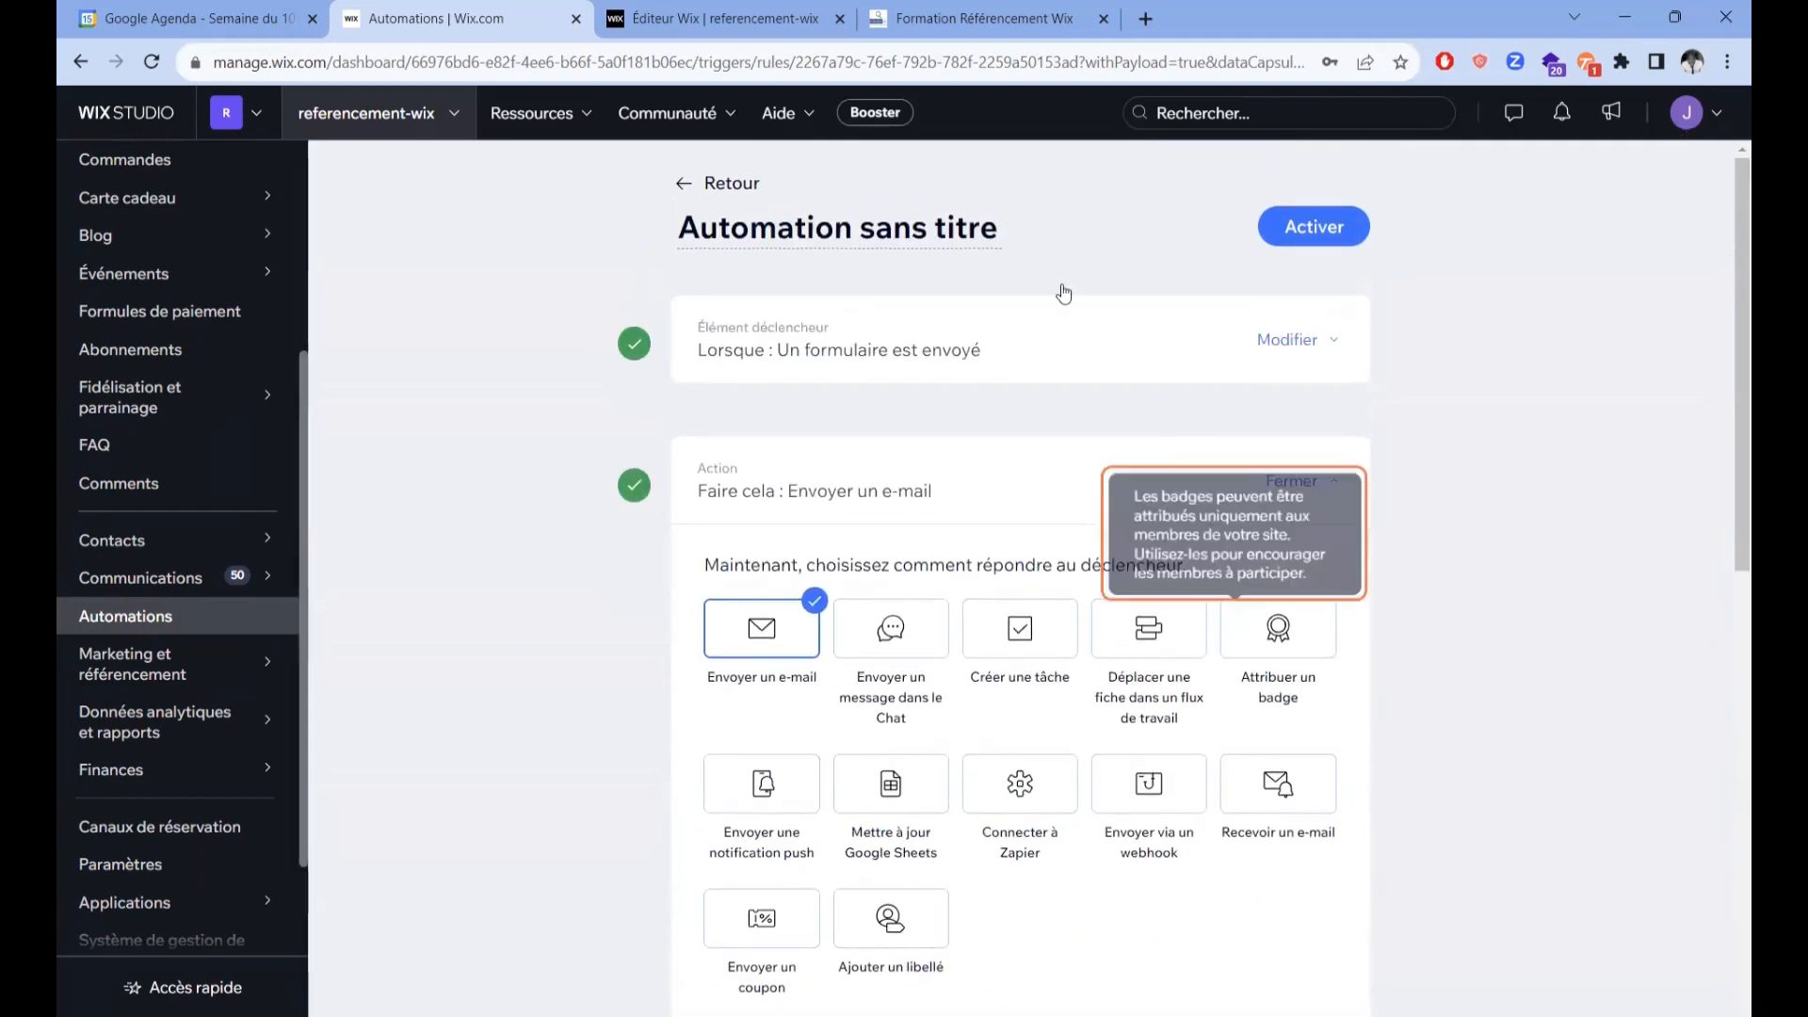
pyautogui.scroll(-4, 1017, 497)
pyautogui.scroll(-6, 1017, 498)
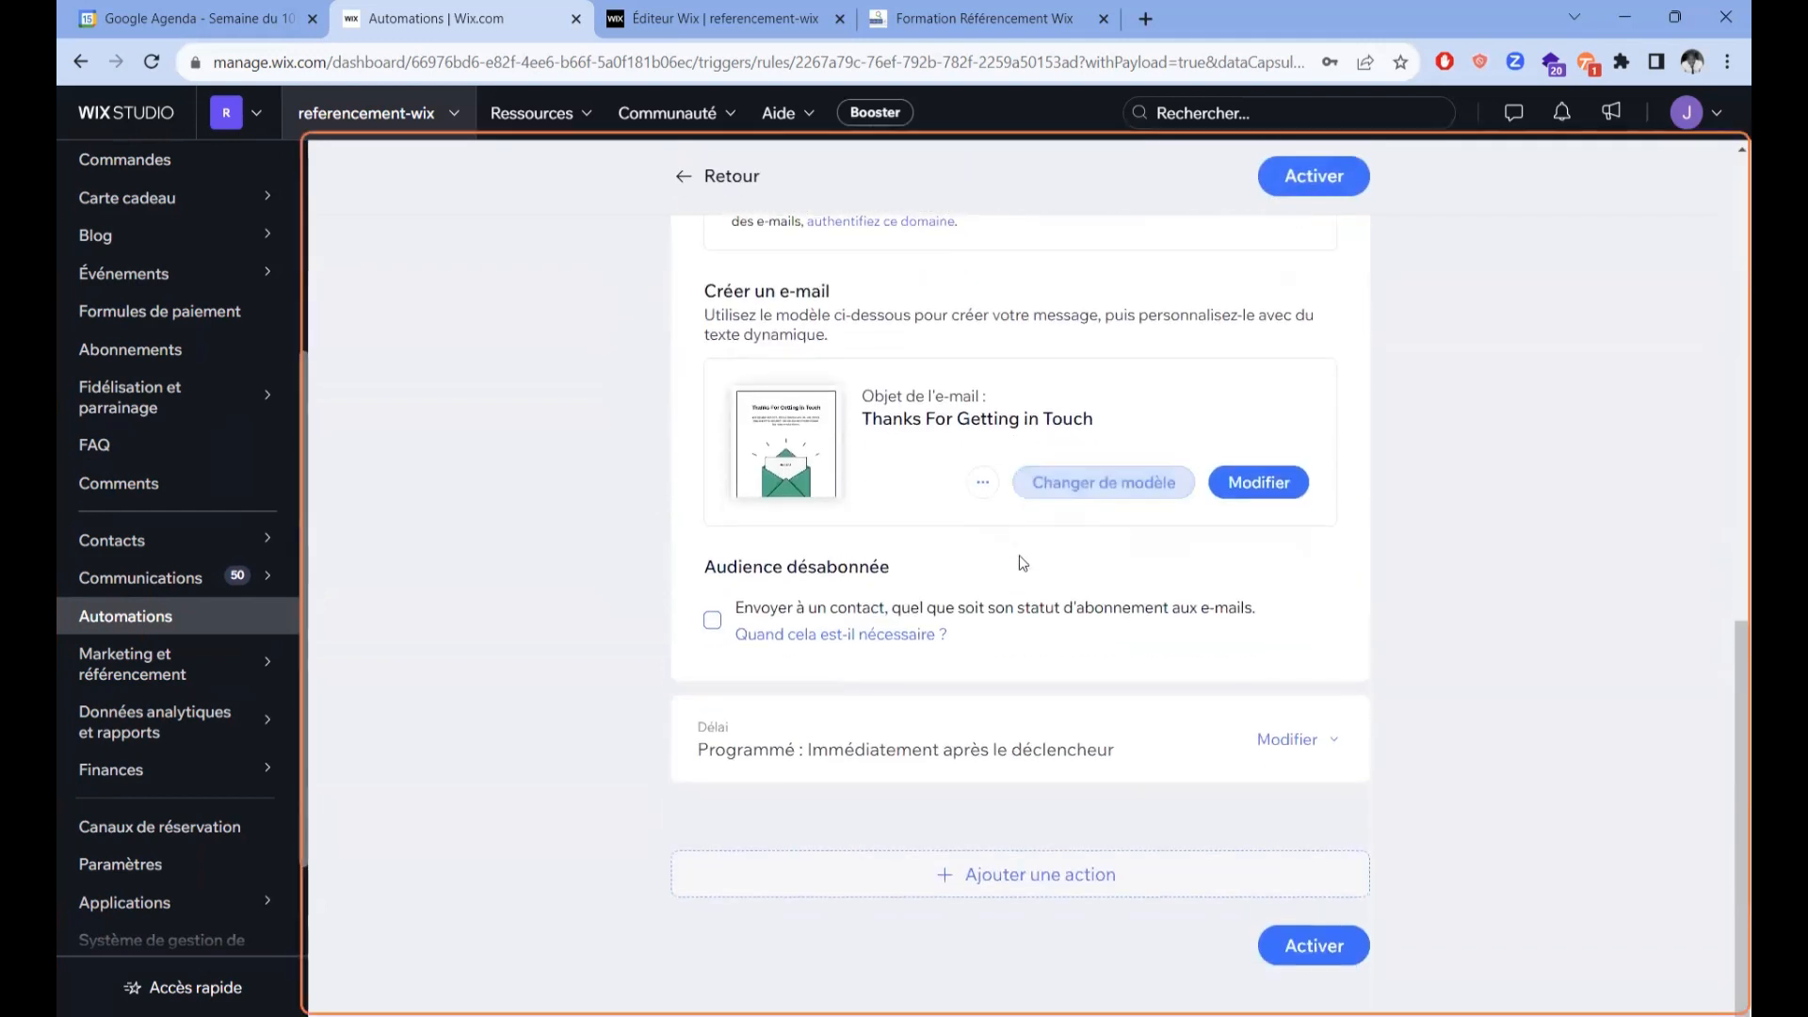
pyautogui.click(1018, 823)
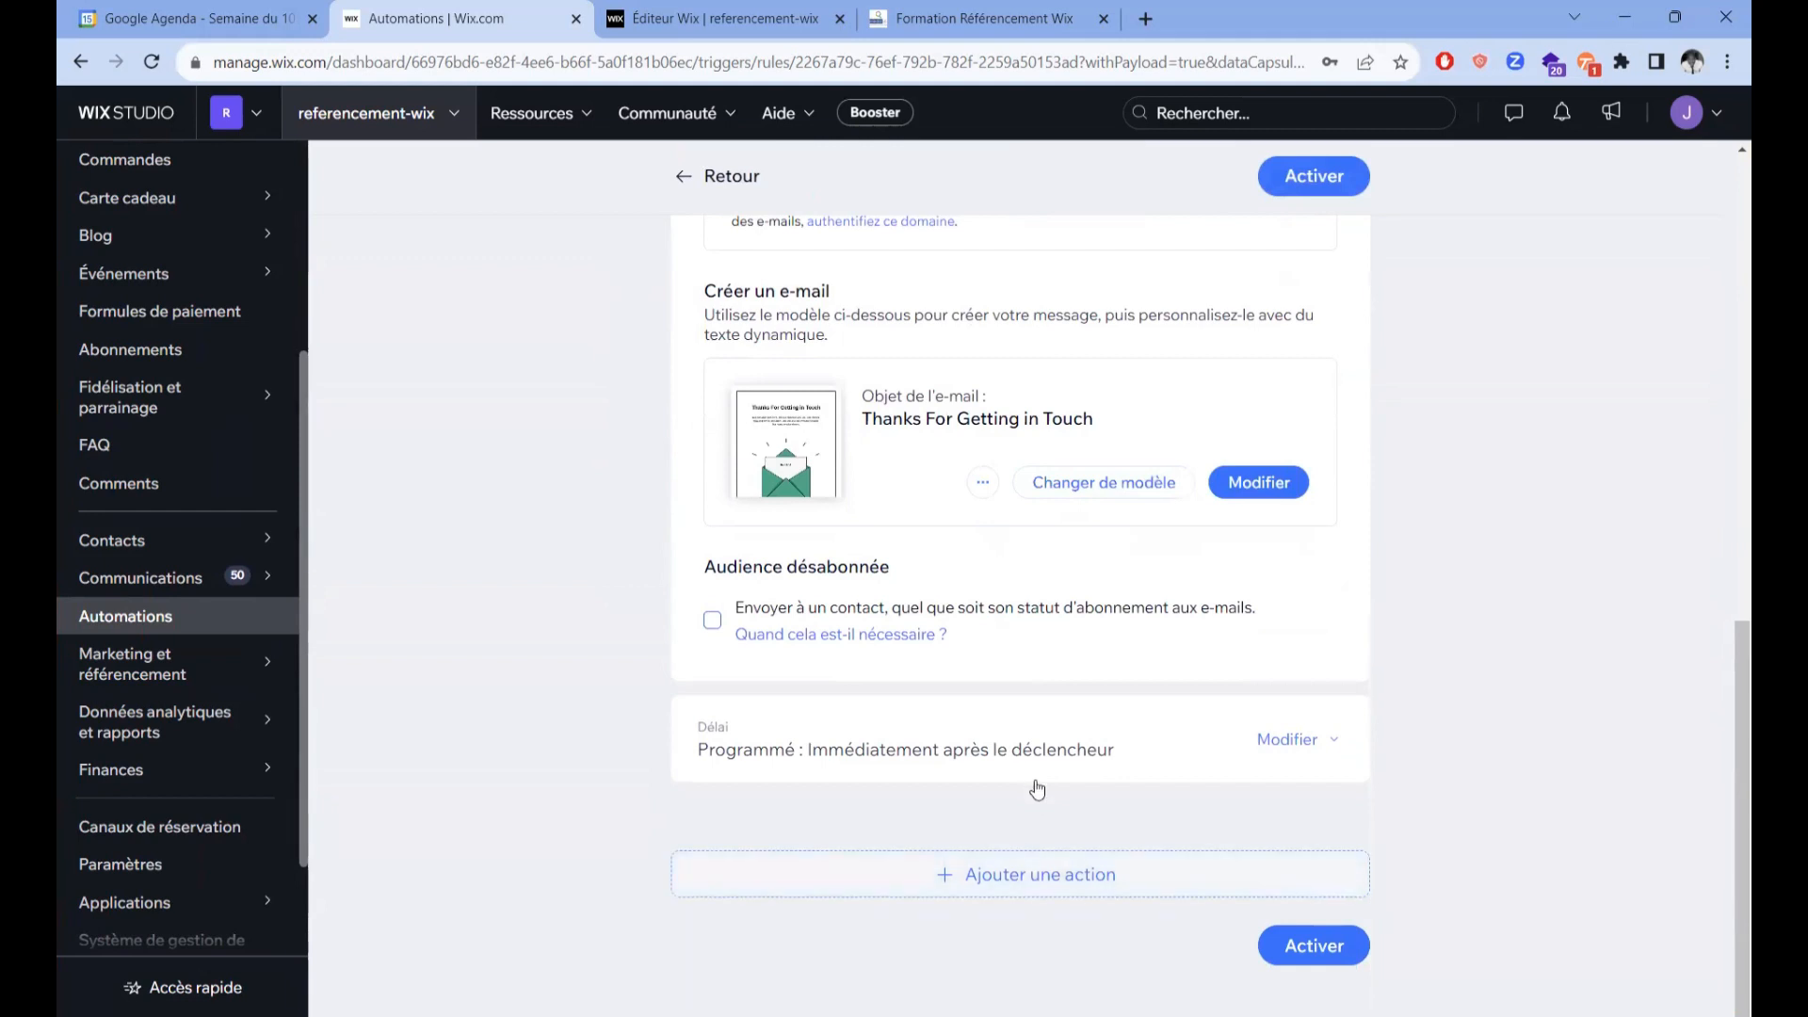
# Step: Add a second action that sends an e-mail ("Envoyer un e-mail") with a delay of 1 day after the previous action
pyautogui.scroll(3, 1036, 772)
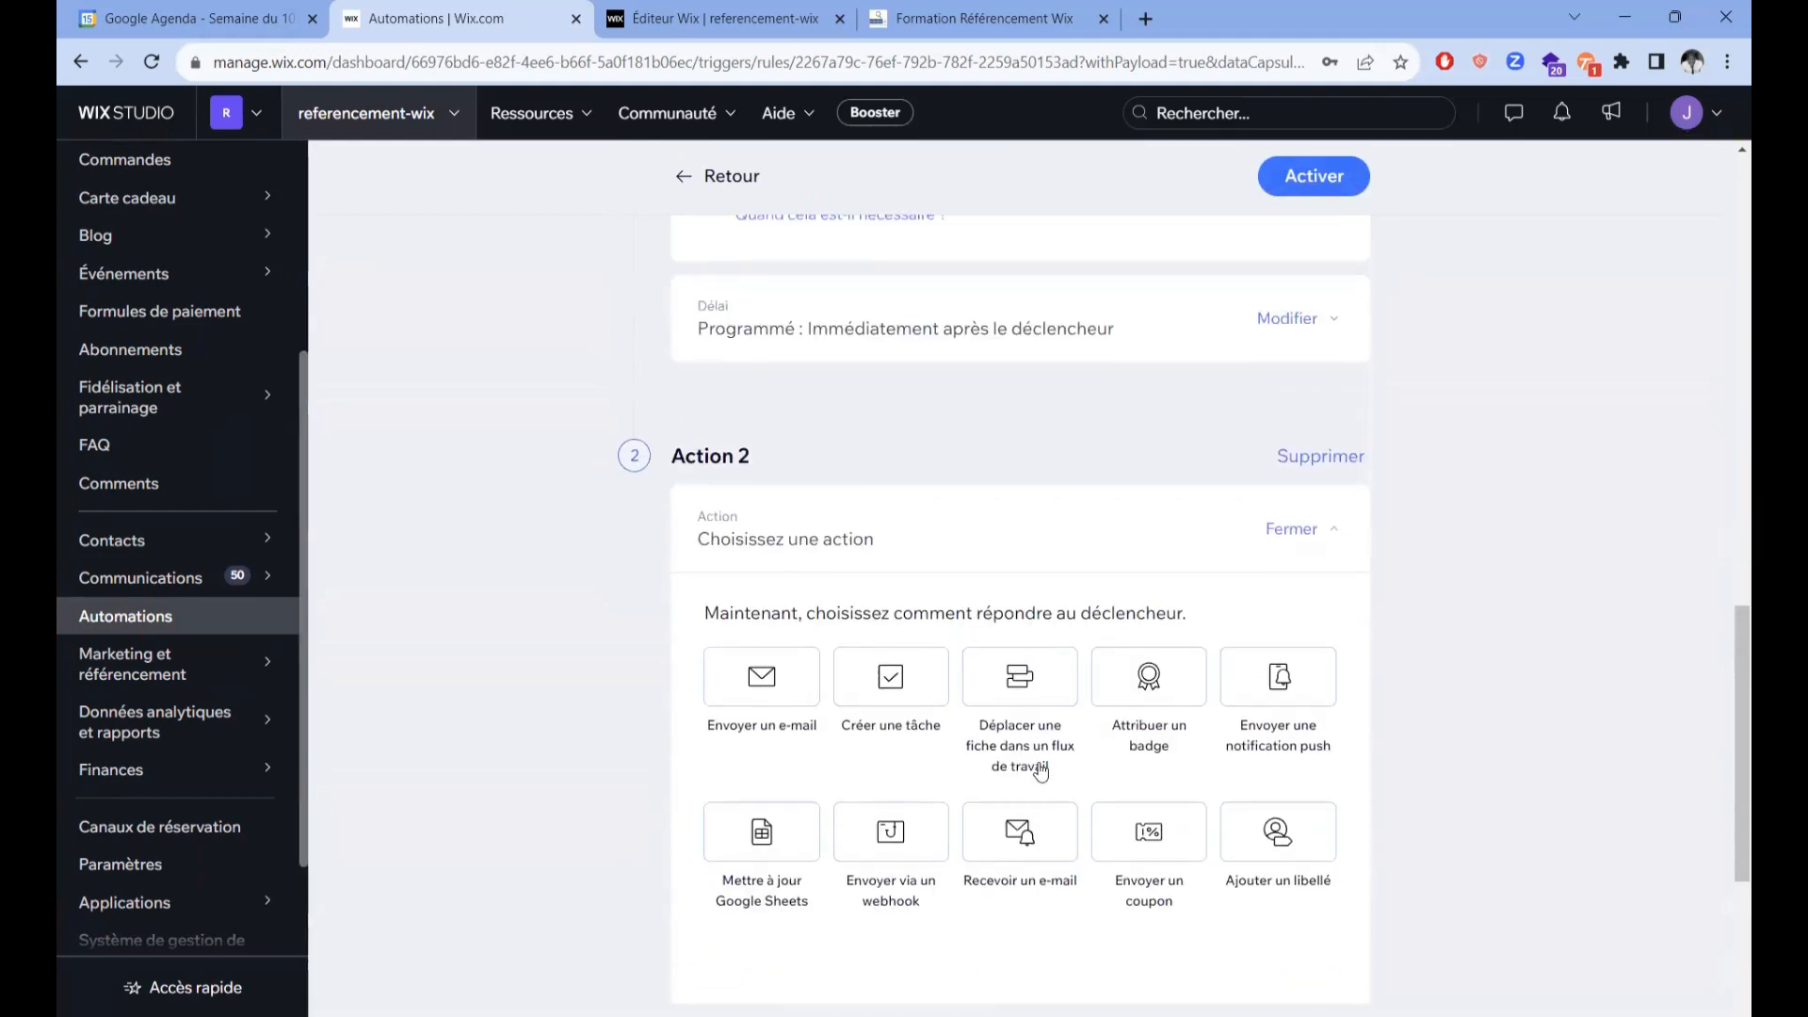
pyautogui.click(789, 676)
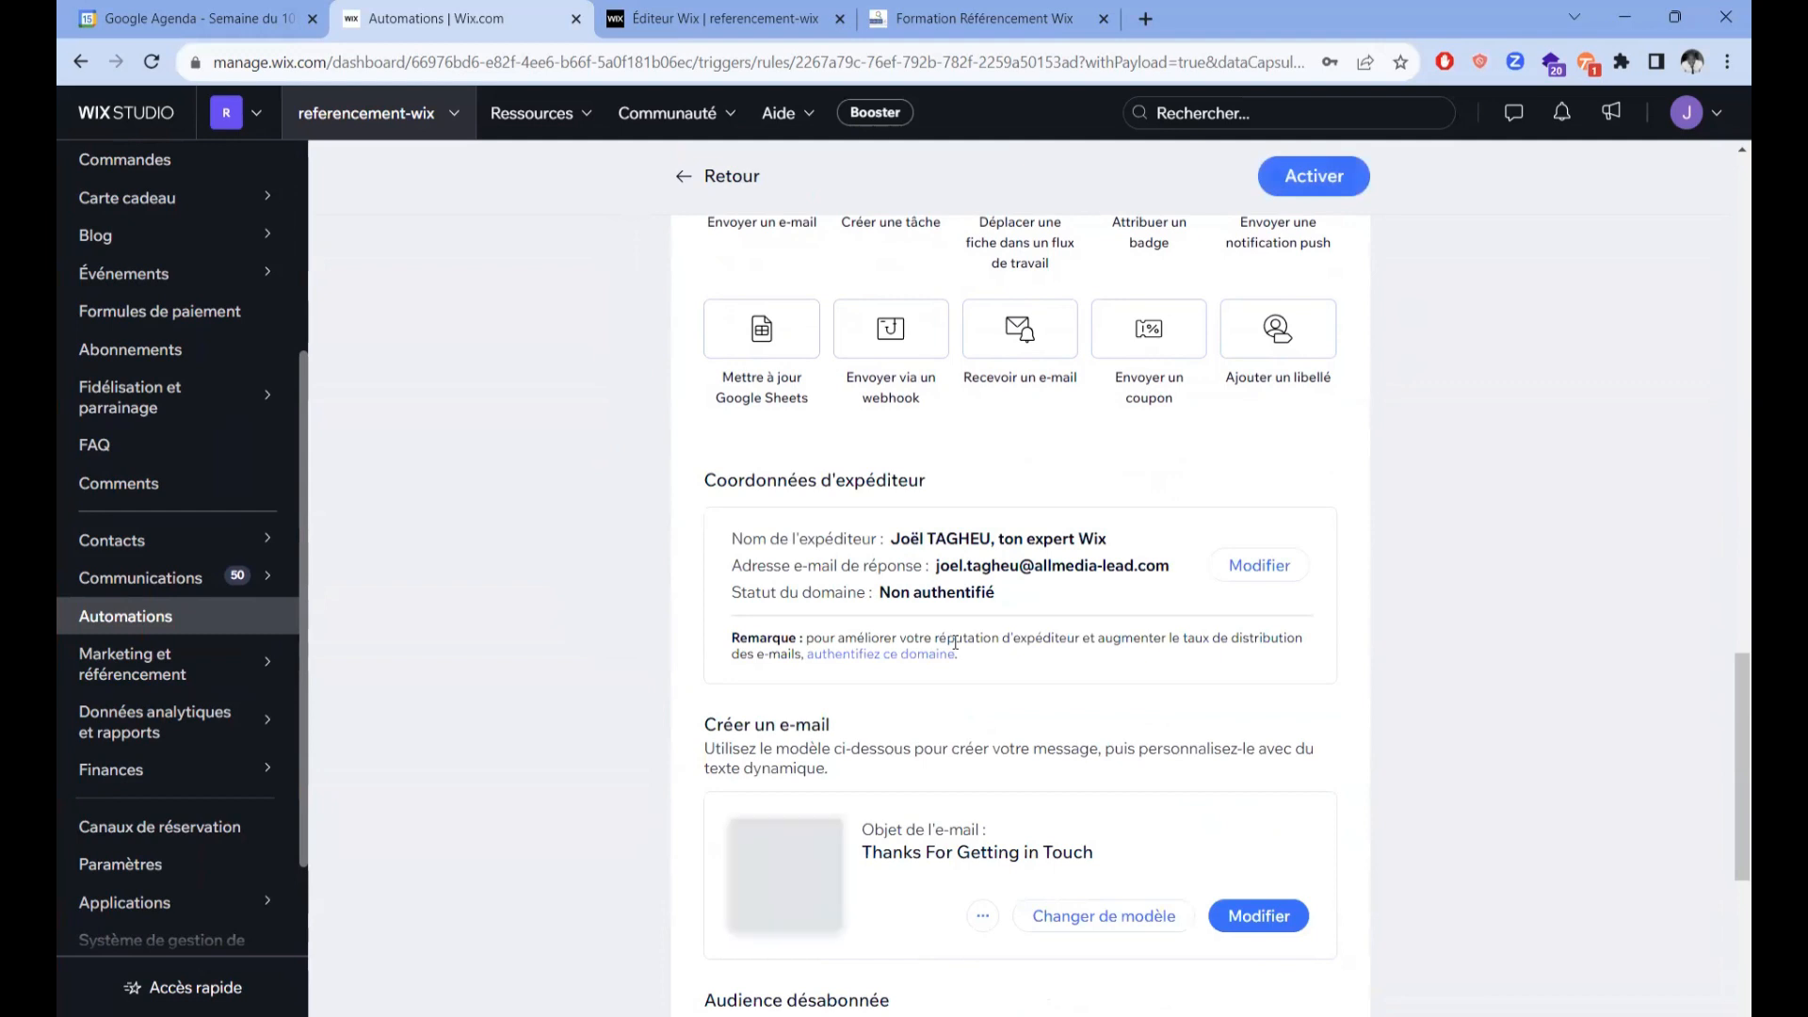
pyautogui.scroll(-6, 982, 576)
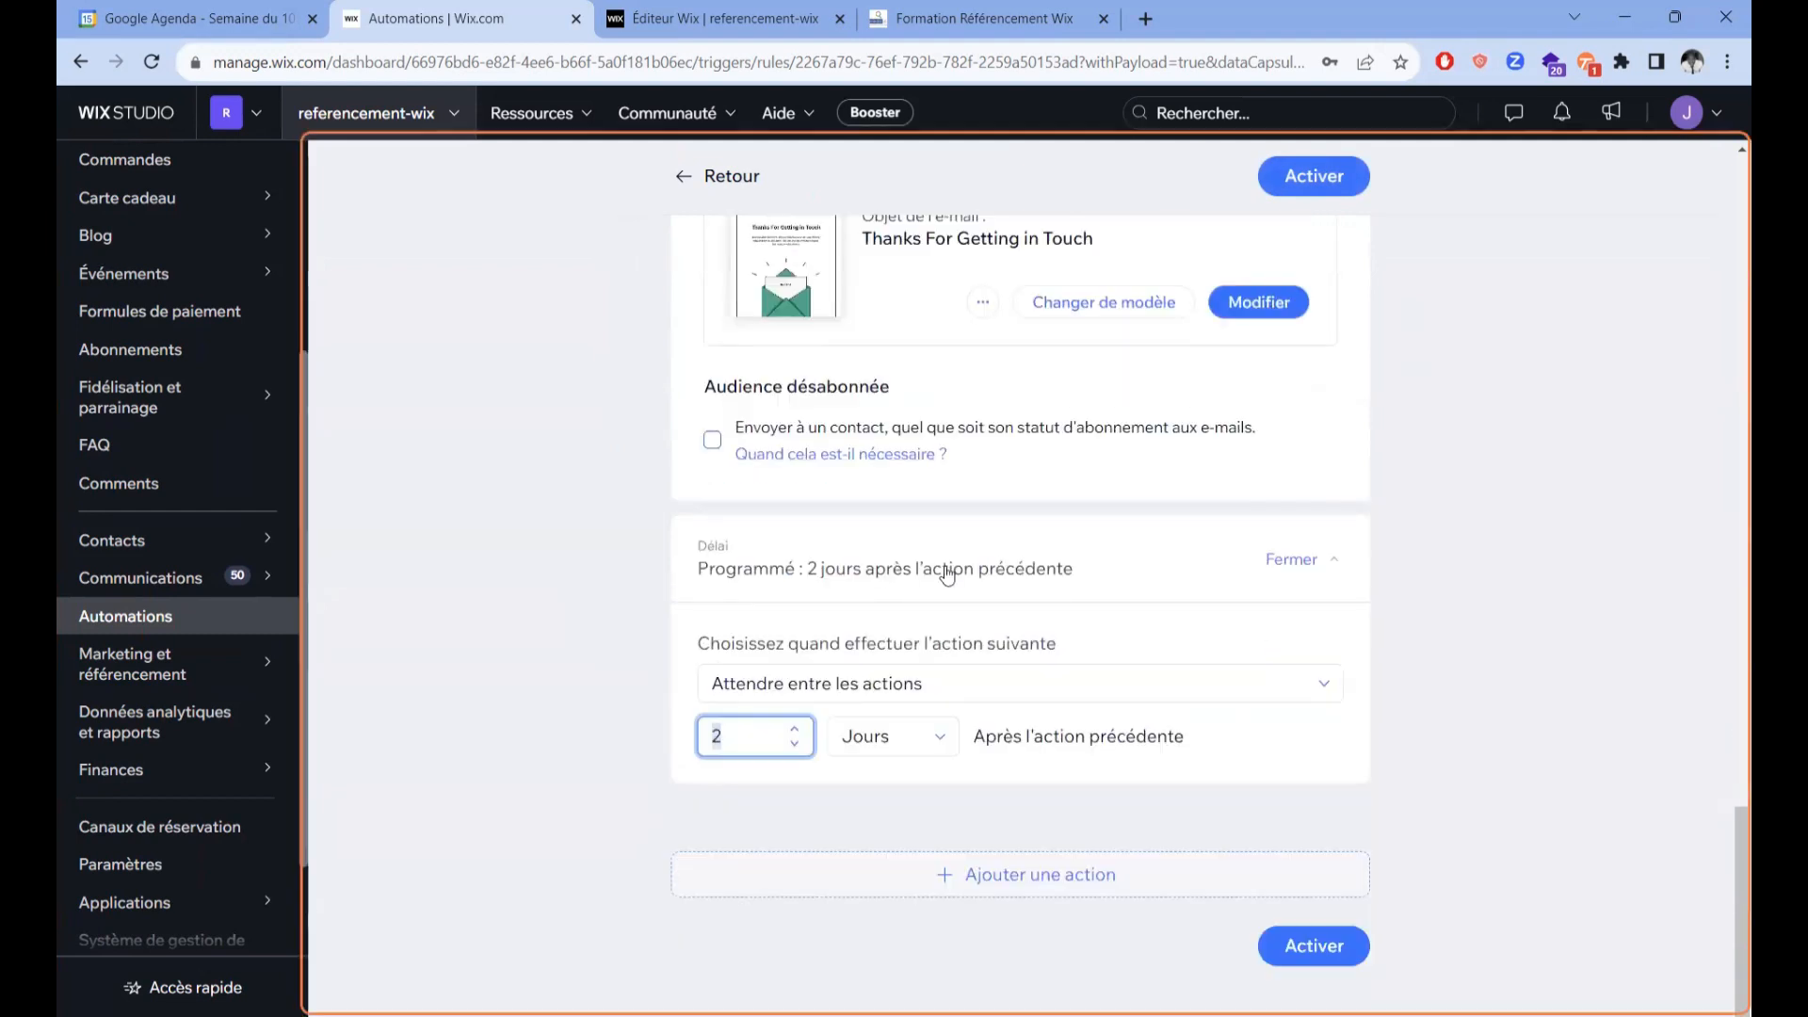
pyautogui.click(789, 745)
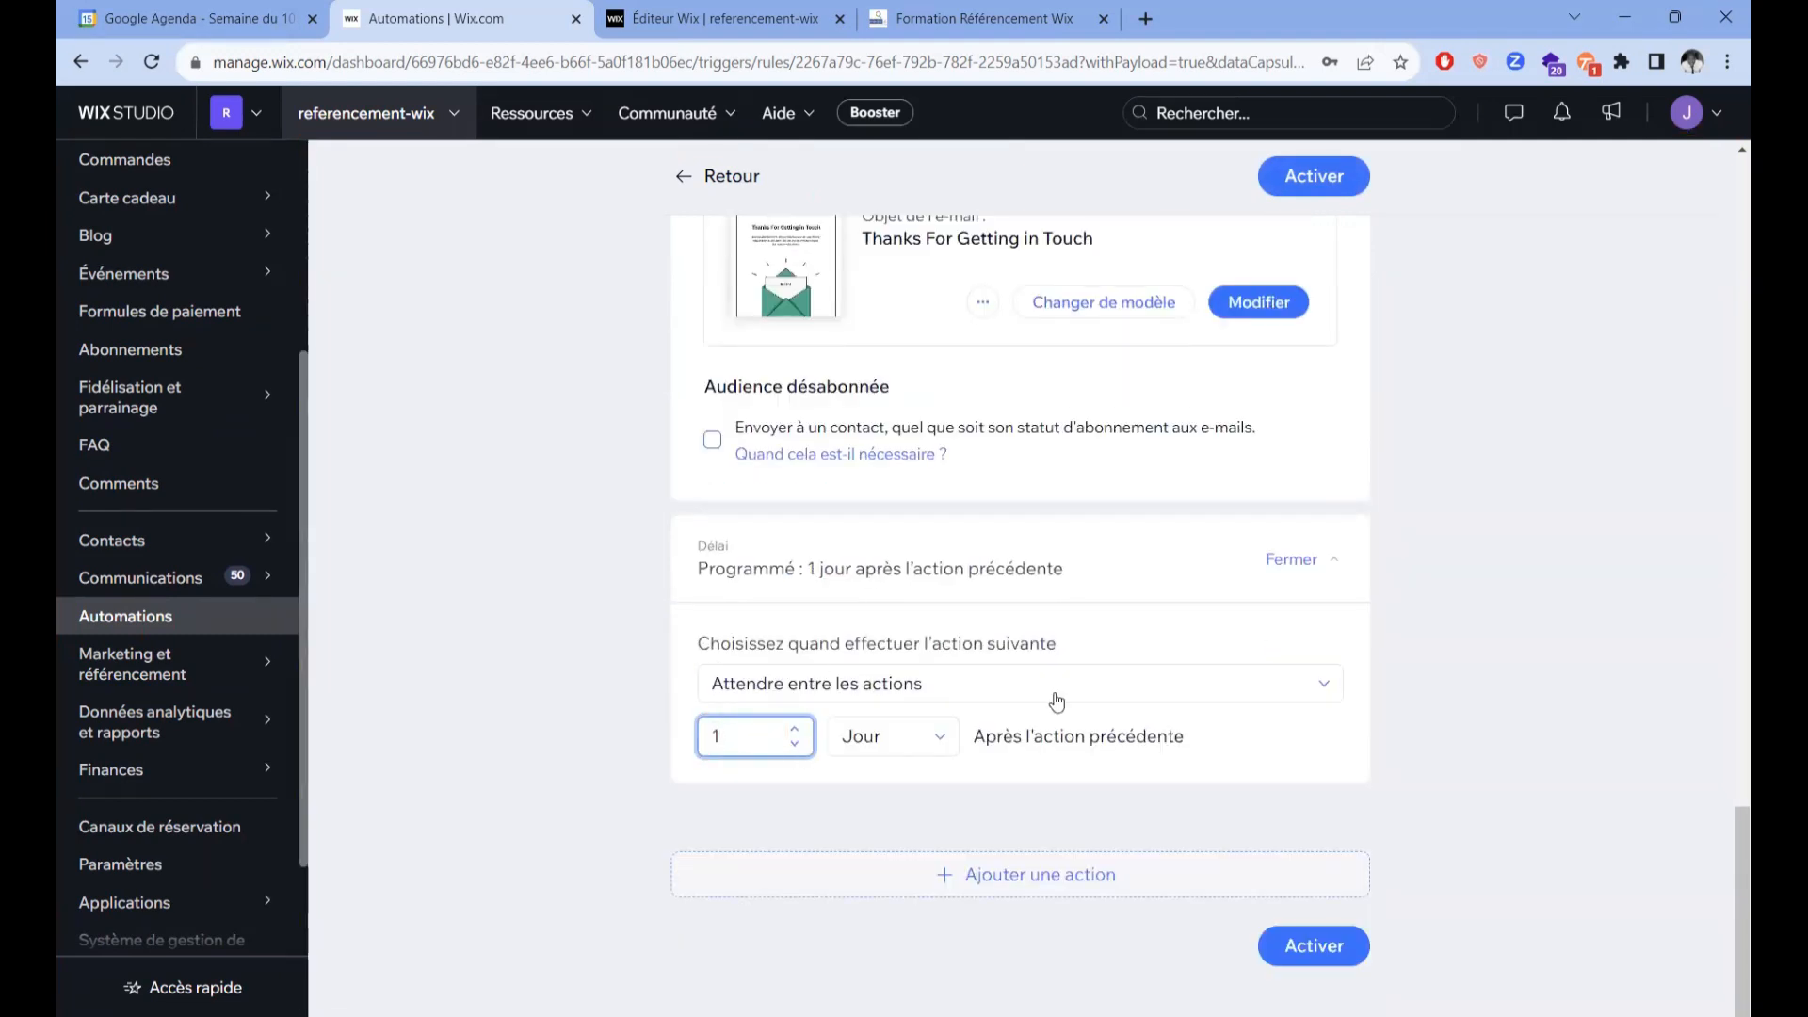
# Step: Check the first two e-mail actions and their delays, and add a third action to the automation
pyautogui.scroll(3, 1104, 667)
pyautogui.scroll(16, 1104, 667)
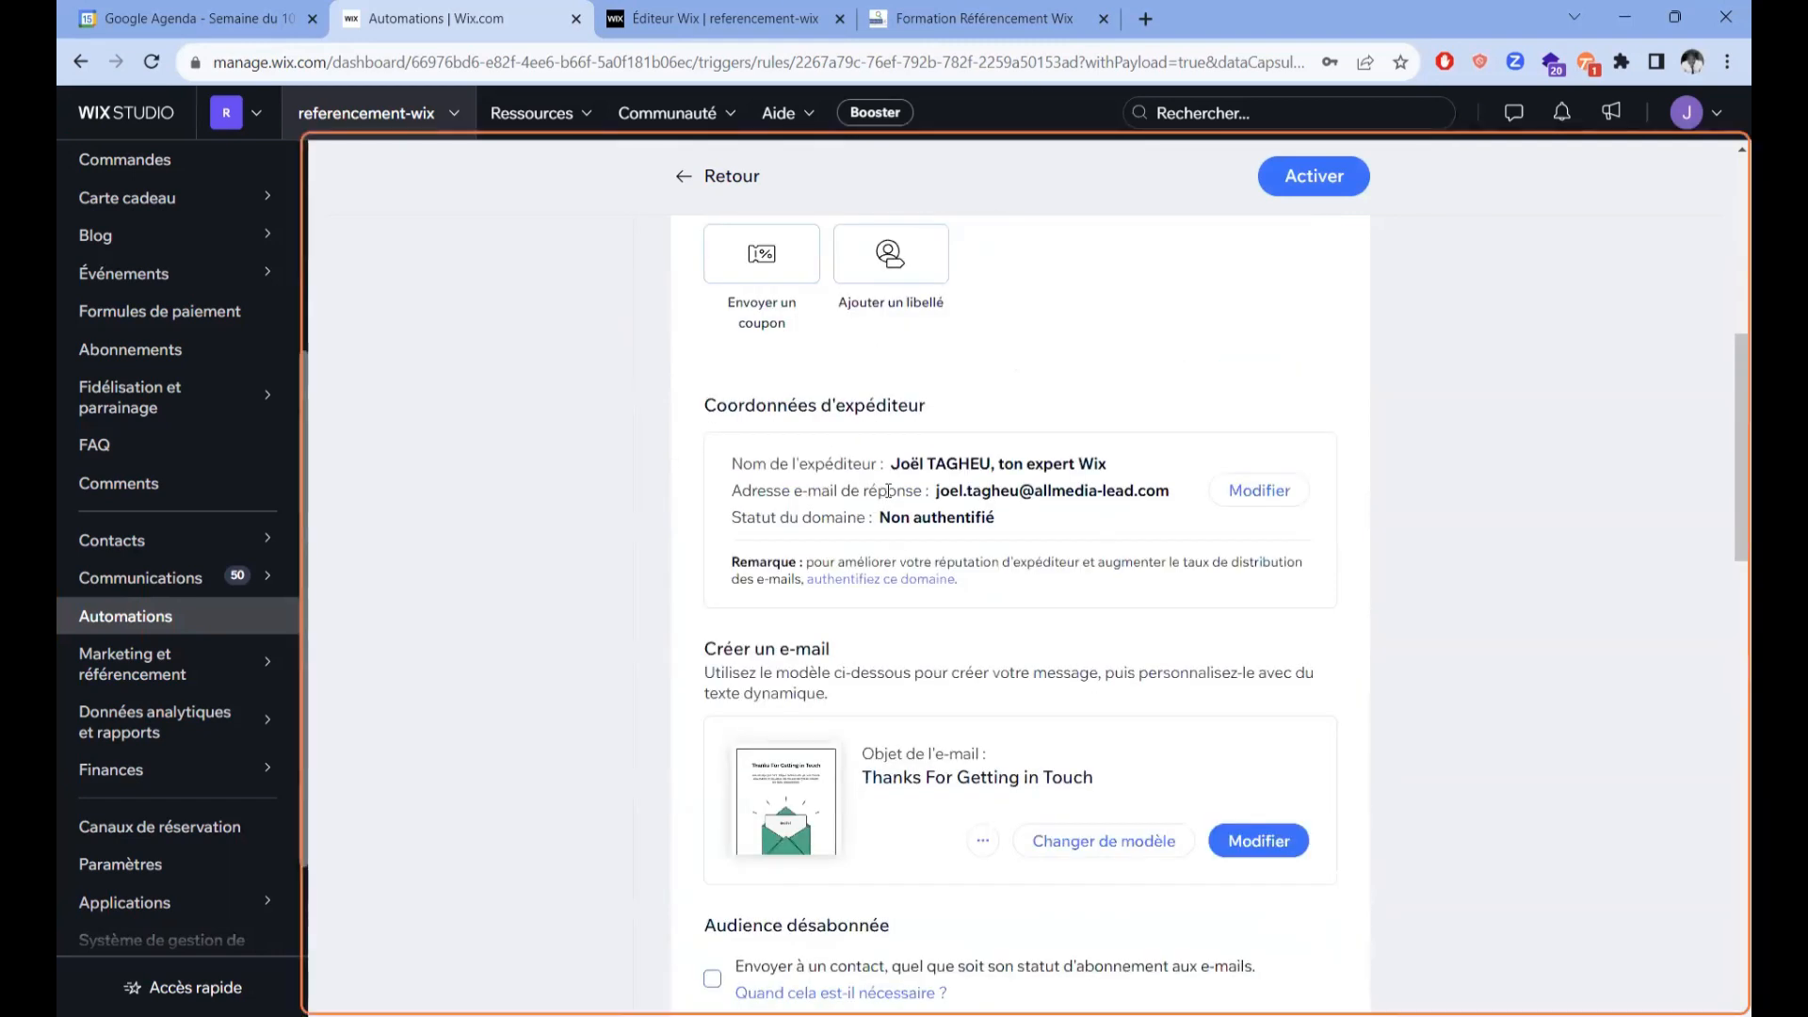
pyautogui.scroll(-5, 888, 490)
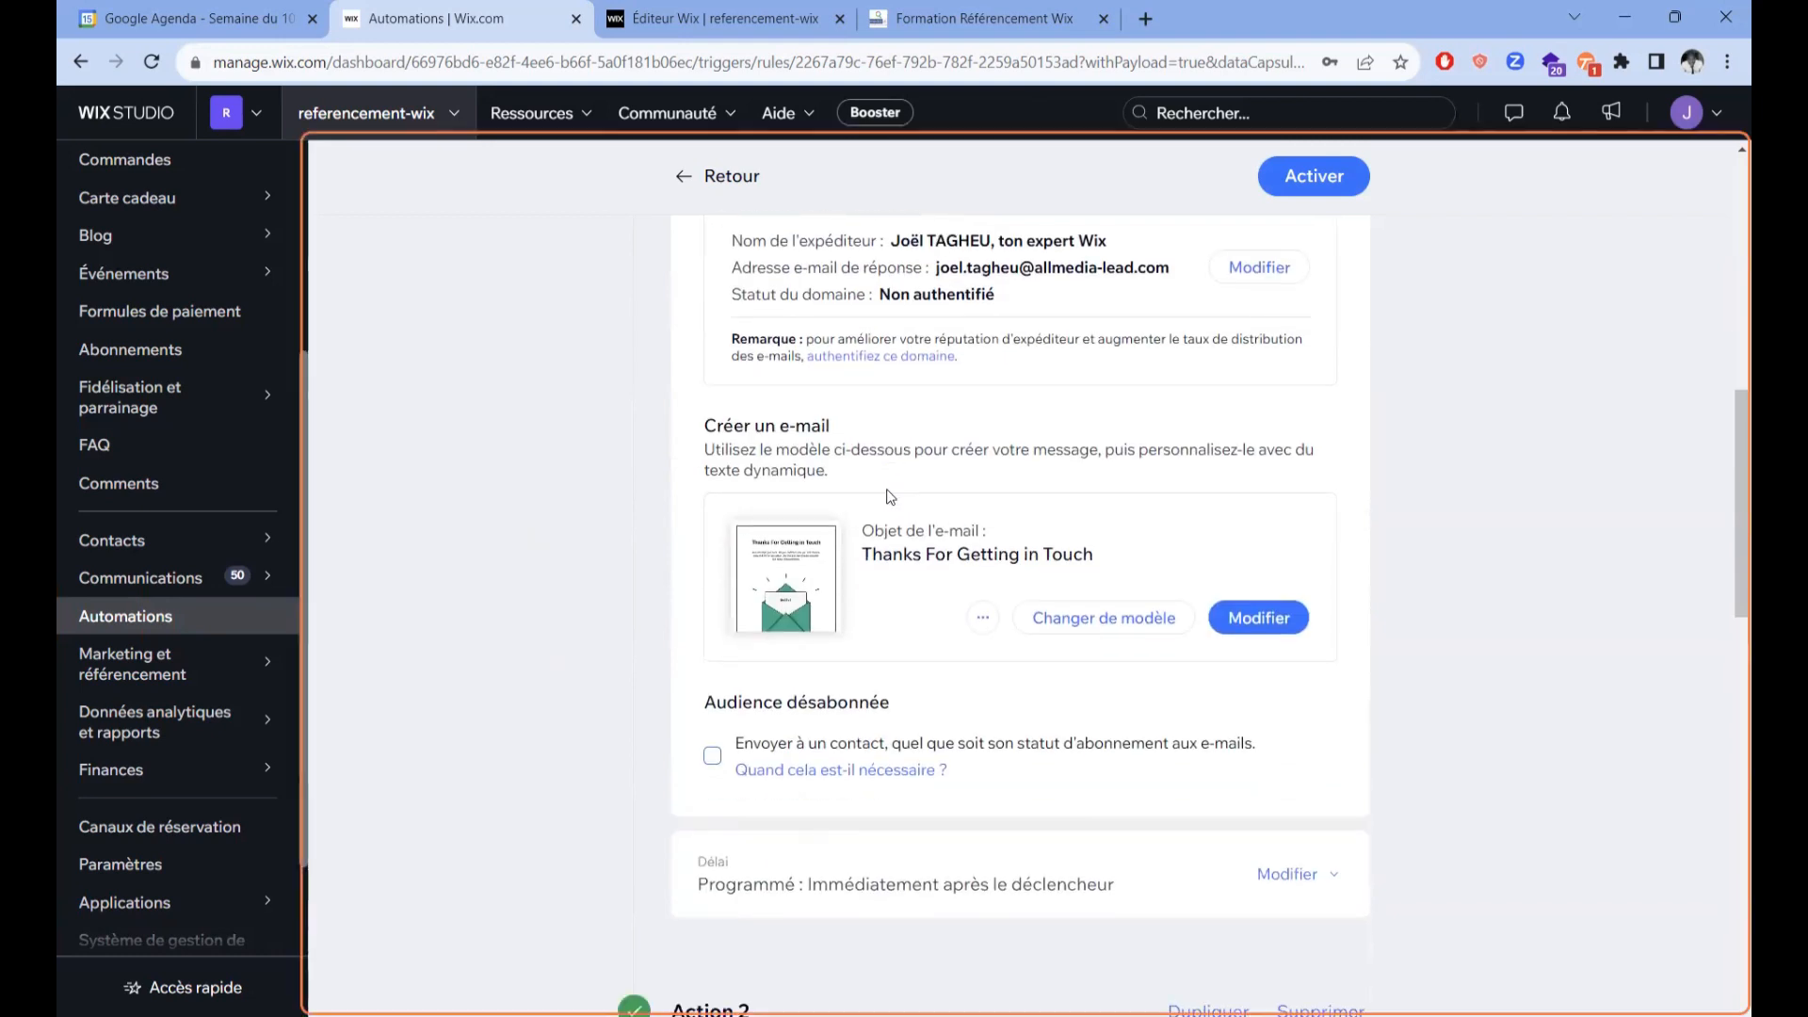
pyautogui.scroll(-2, 891, 499)
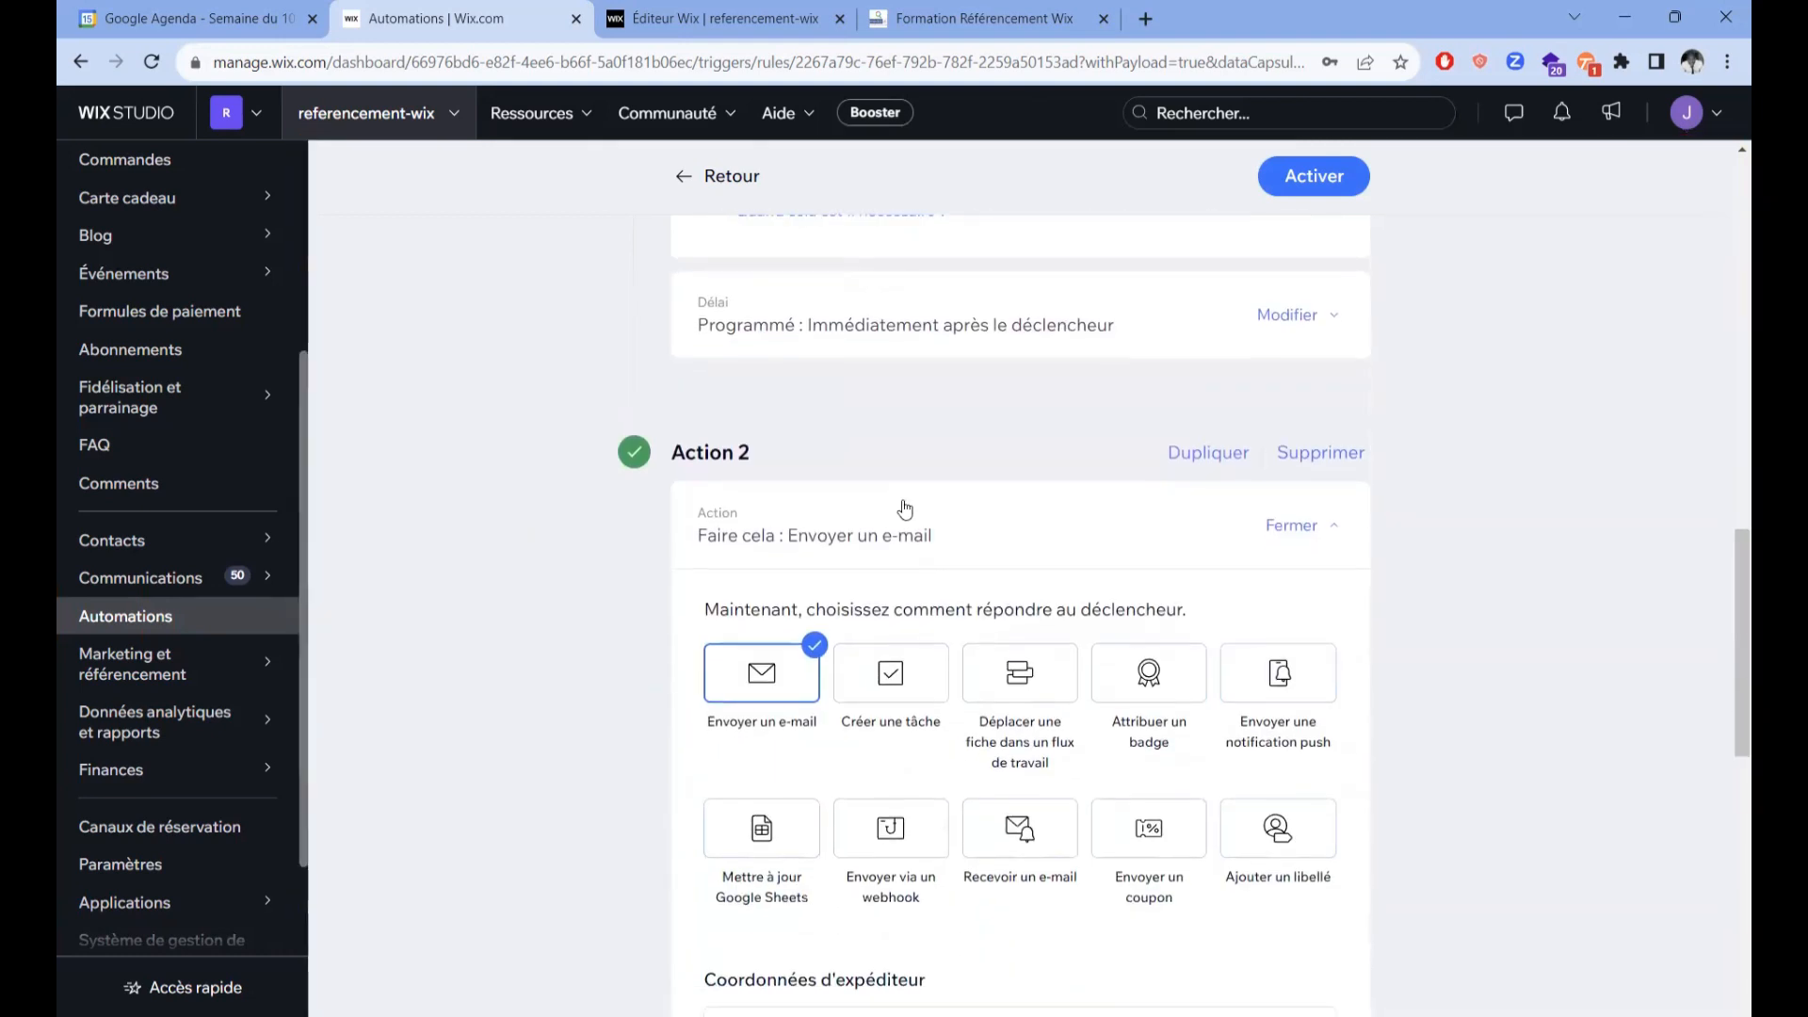
pyautogui.scroll(-2, 894, 504)
pyautogui.scroll(-8, 897, 507)
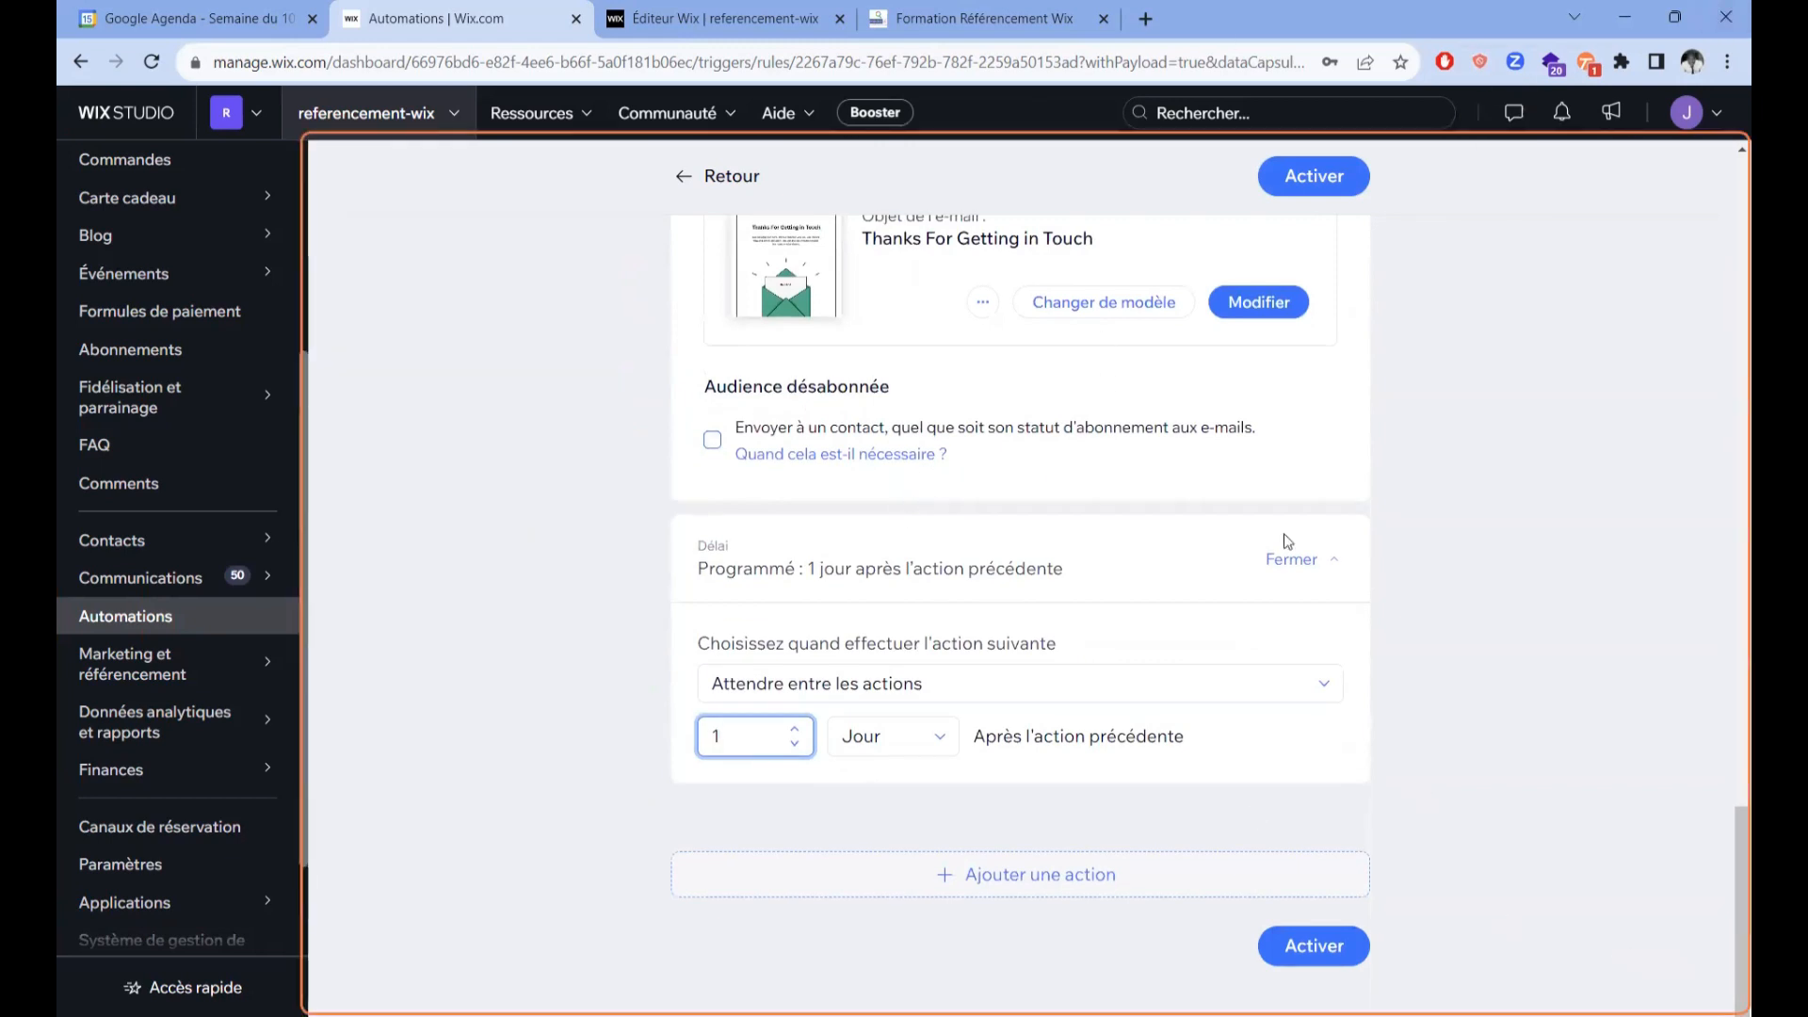
pyautogui.click(1142, 872)
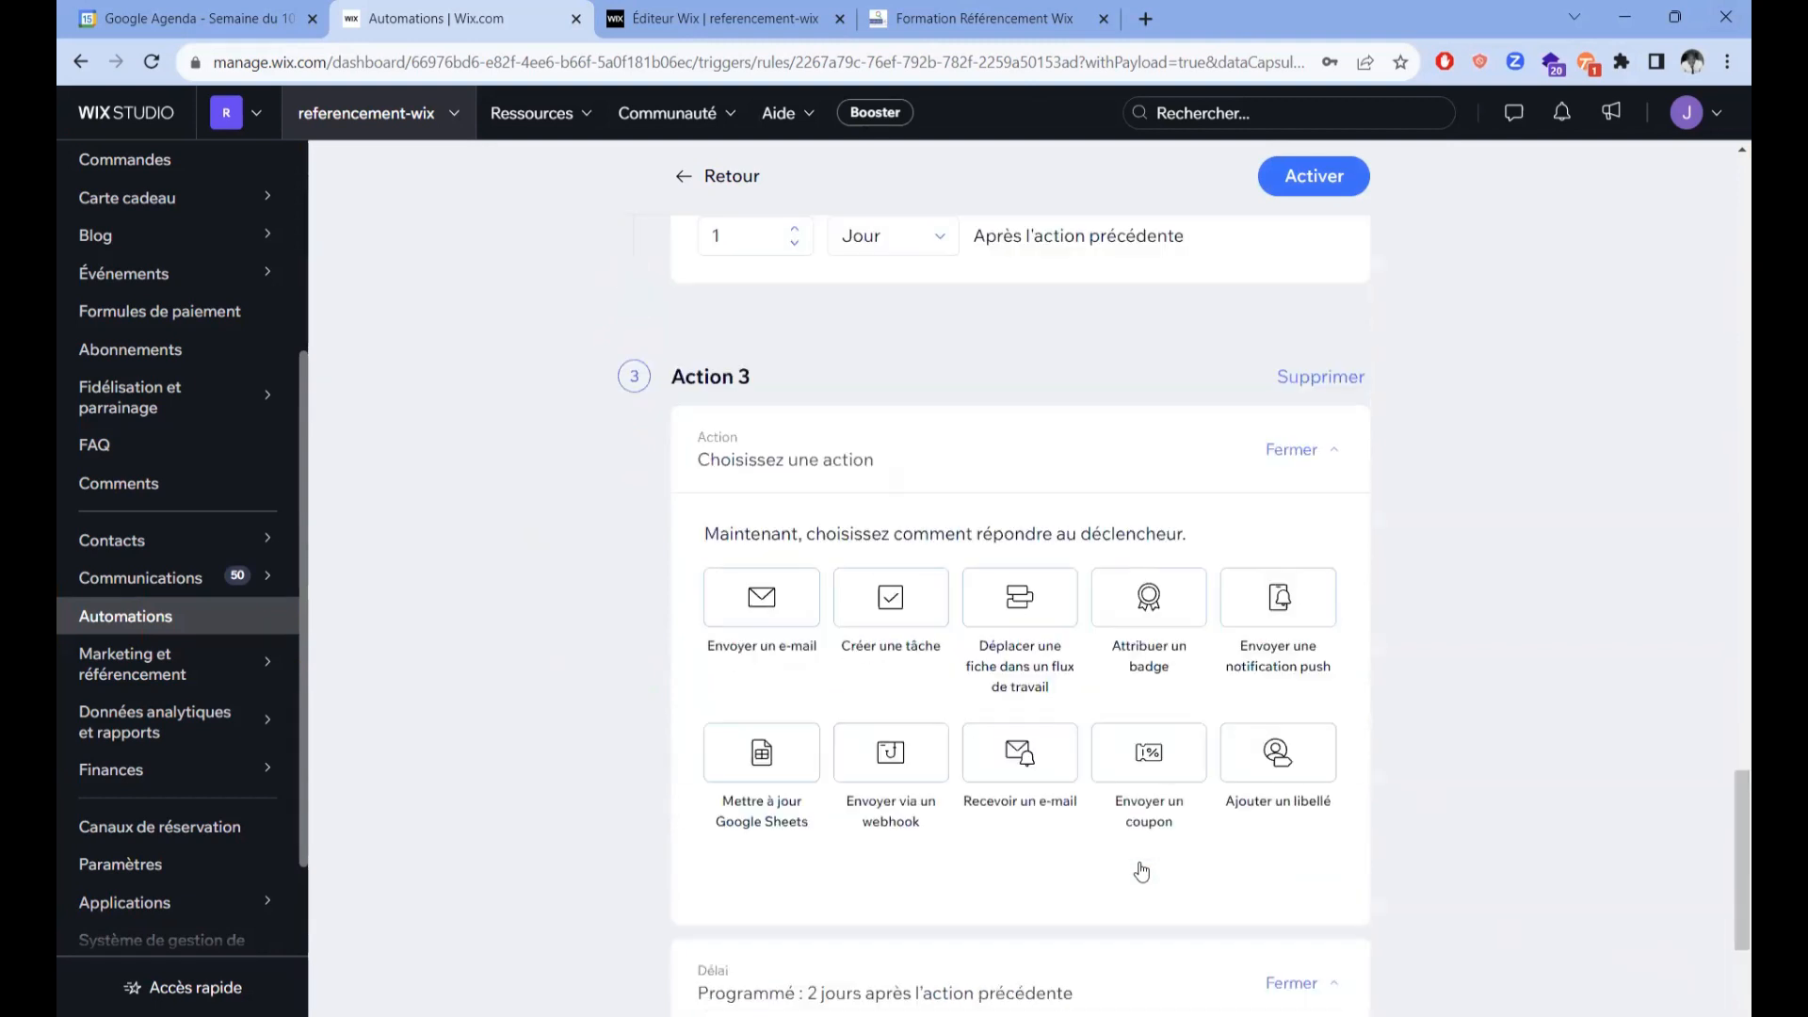
pyautogui.scroll(-5, 772, 569)
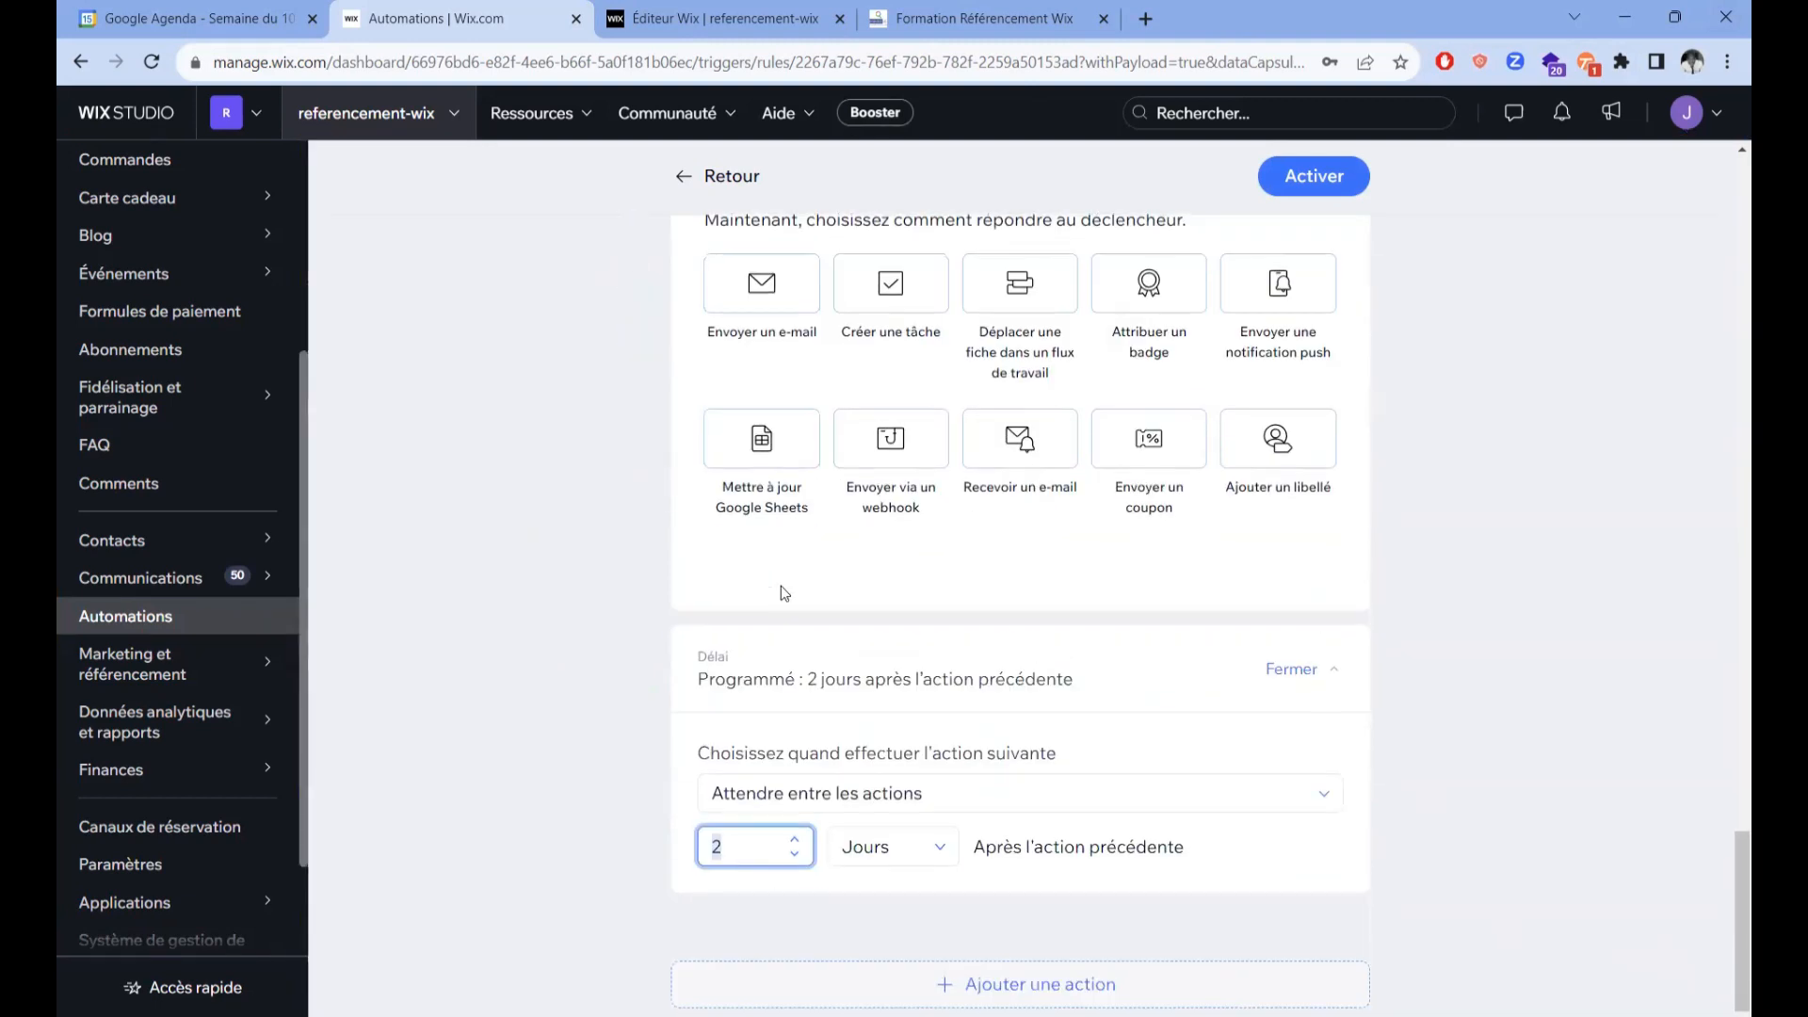
# Step: Set the delay of Action 3 to 1 day after the previous action
pyautogui.click(799, 745)
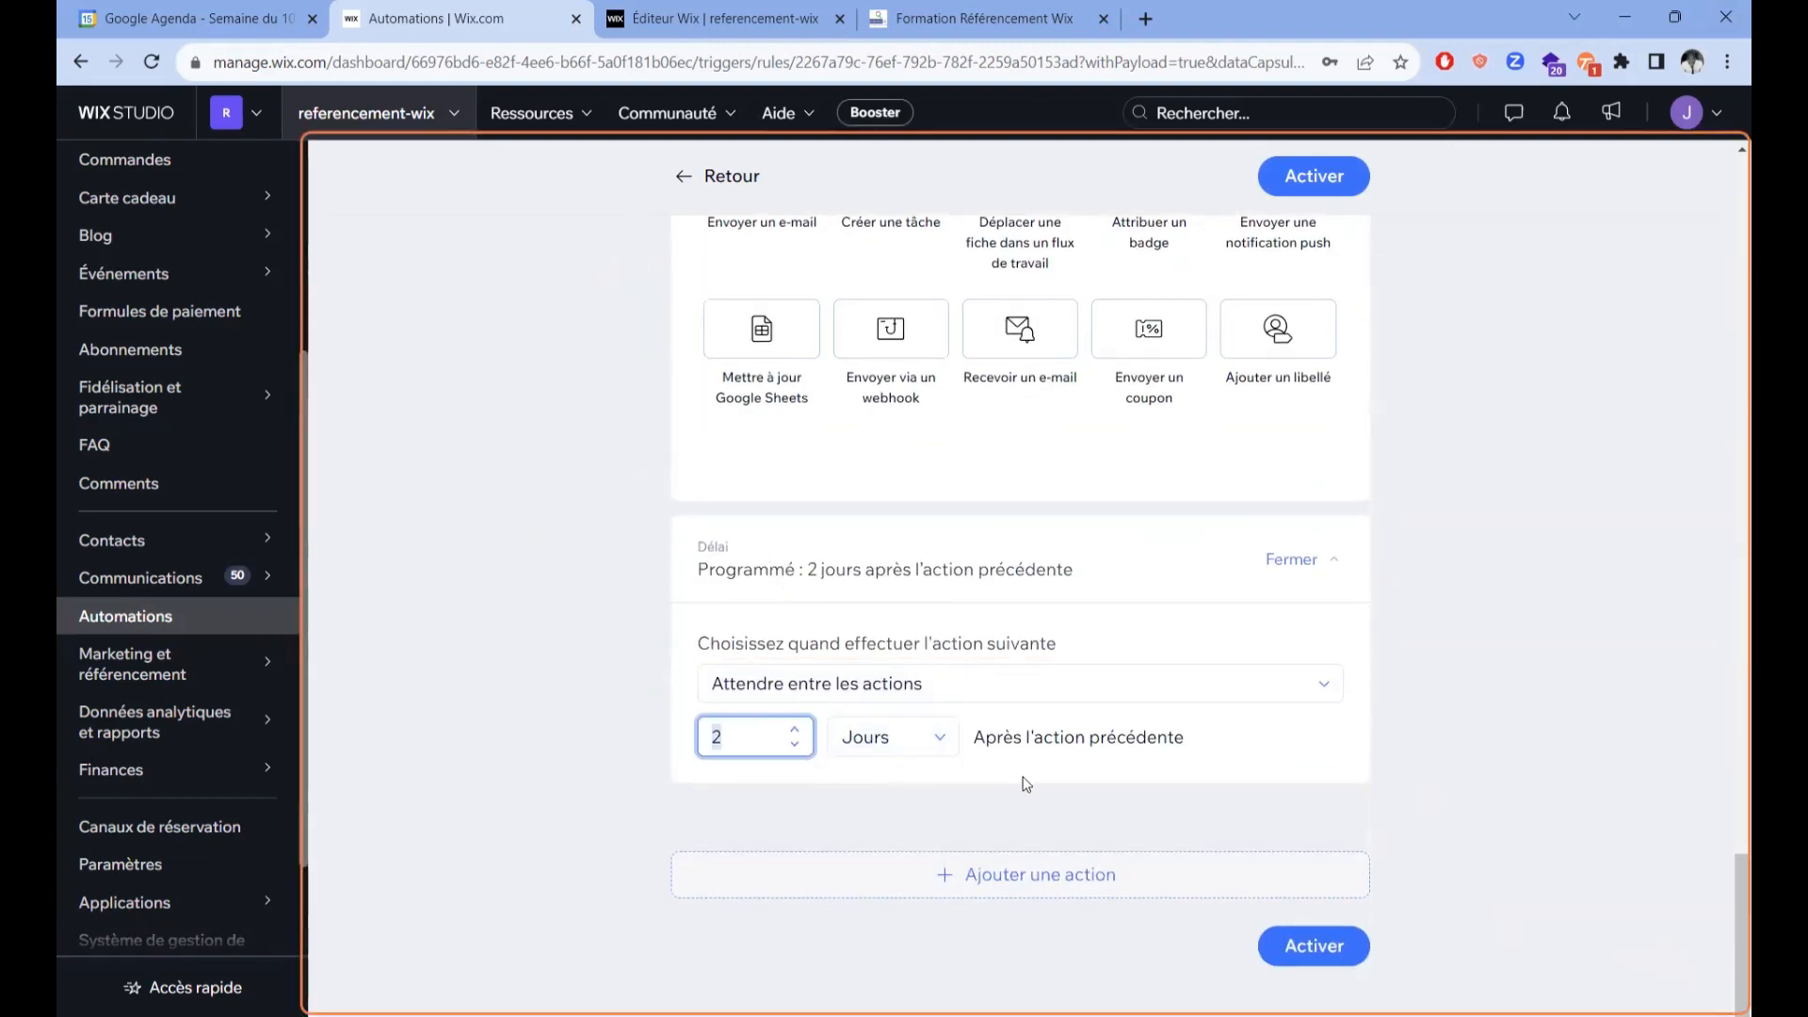
pyautogui.scroll(10, 1021, 770)
pyautogui.scroll(-10, 817, 692)
pyautogui.scroll(8, 948, 718)
pyautogui.scroll(-9, 731, 805)
pyautogui.scroll(-5, 847, 791)
pyautogui.scroll(5, 847, 791)
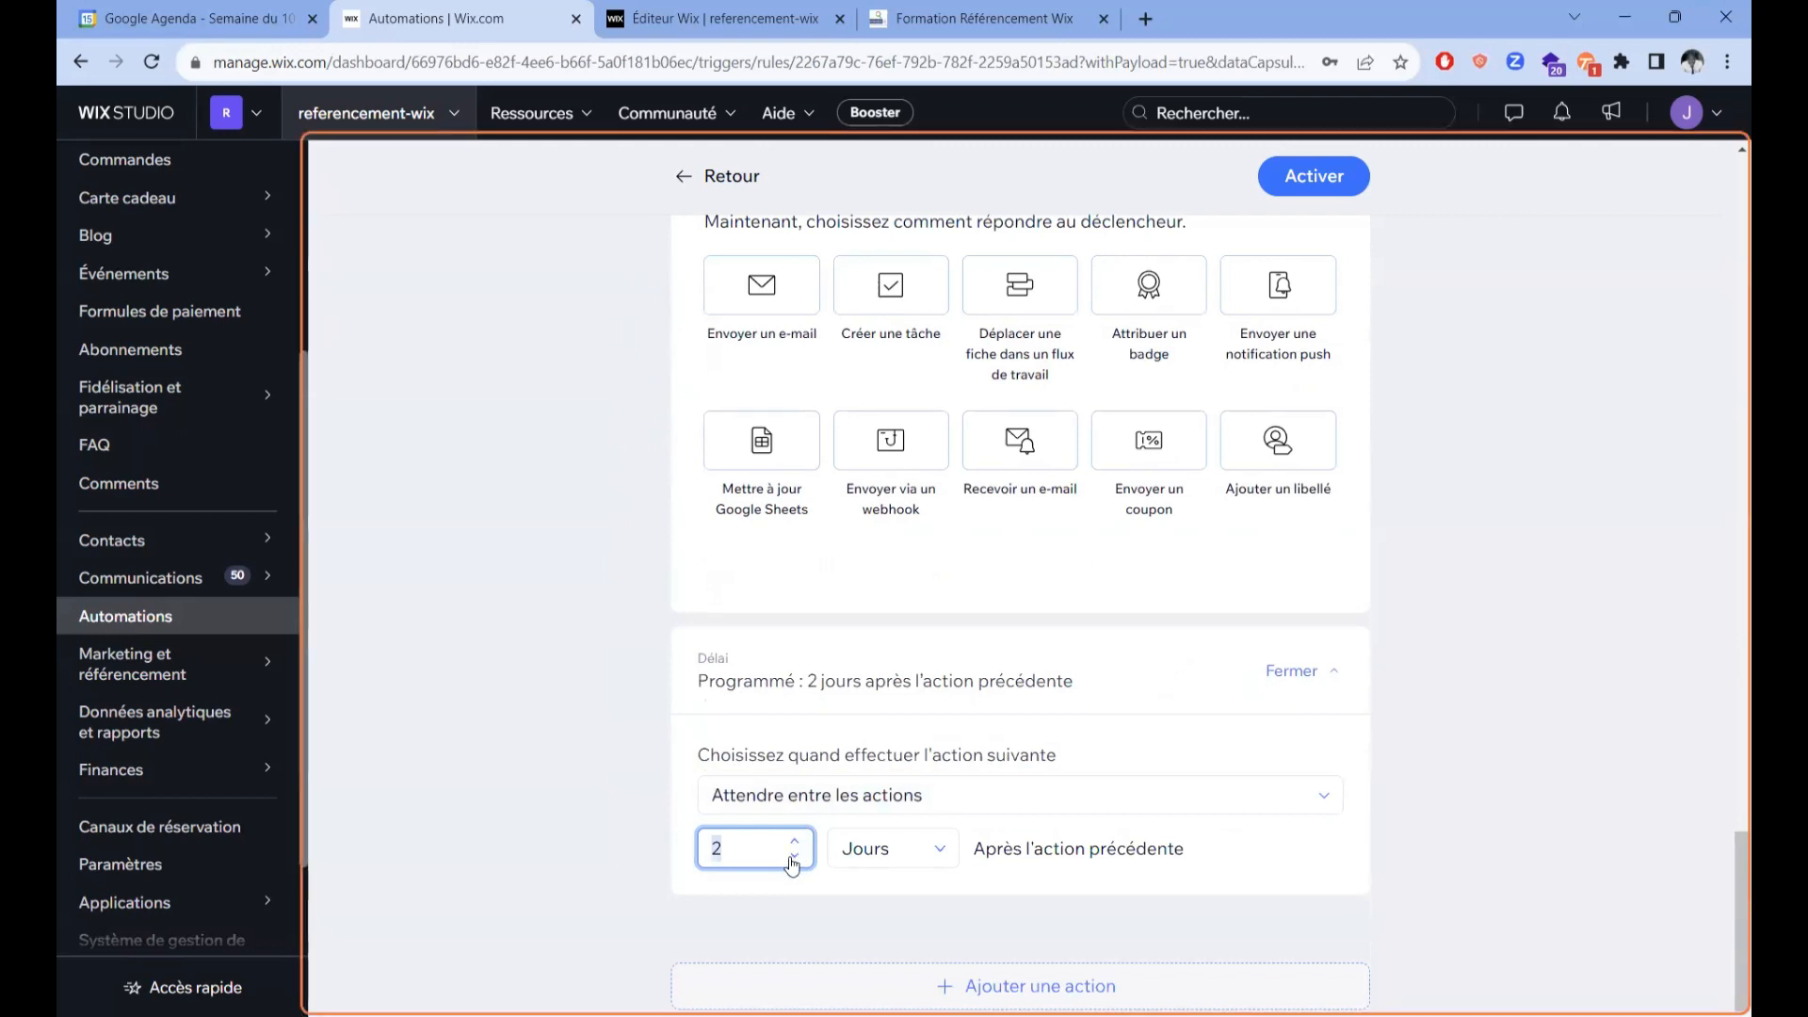
pyautogui.click(793, 855)
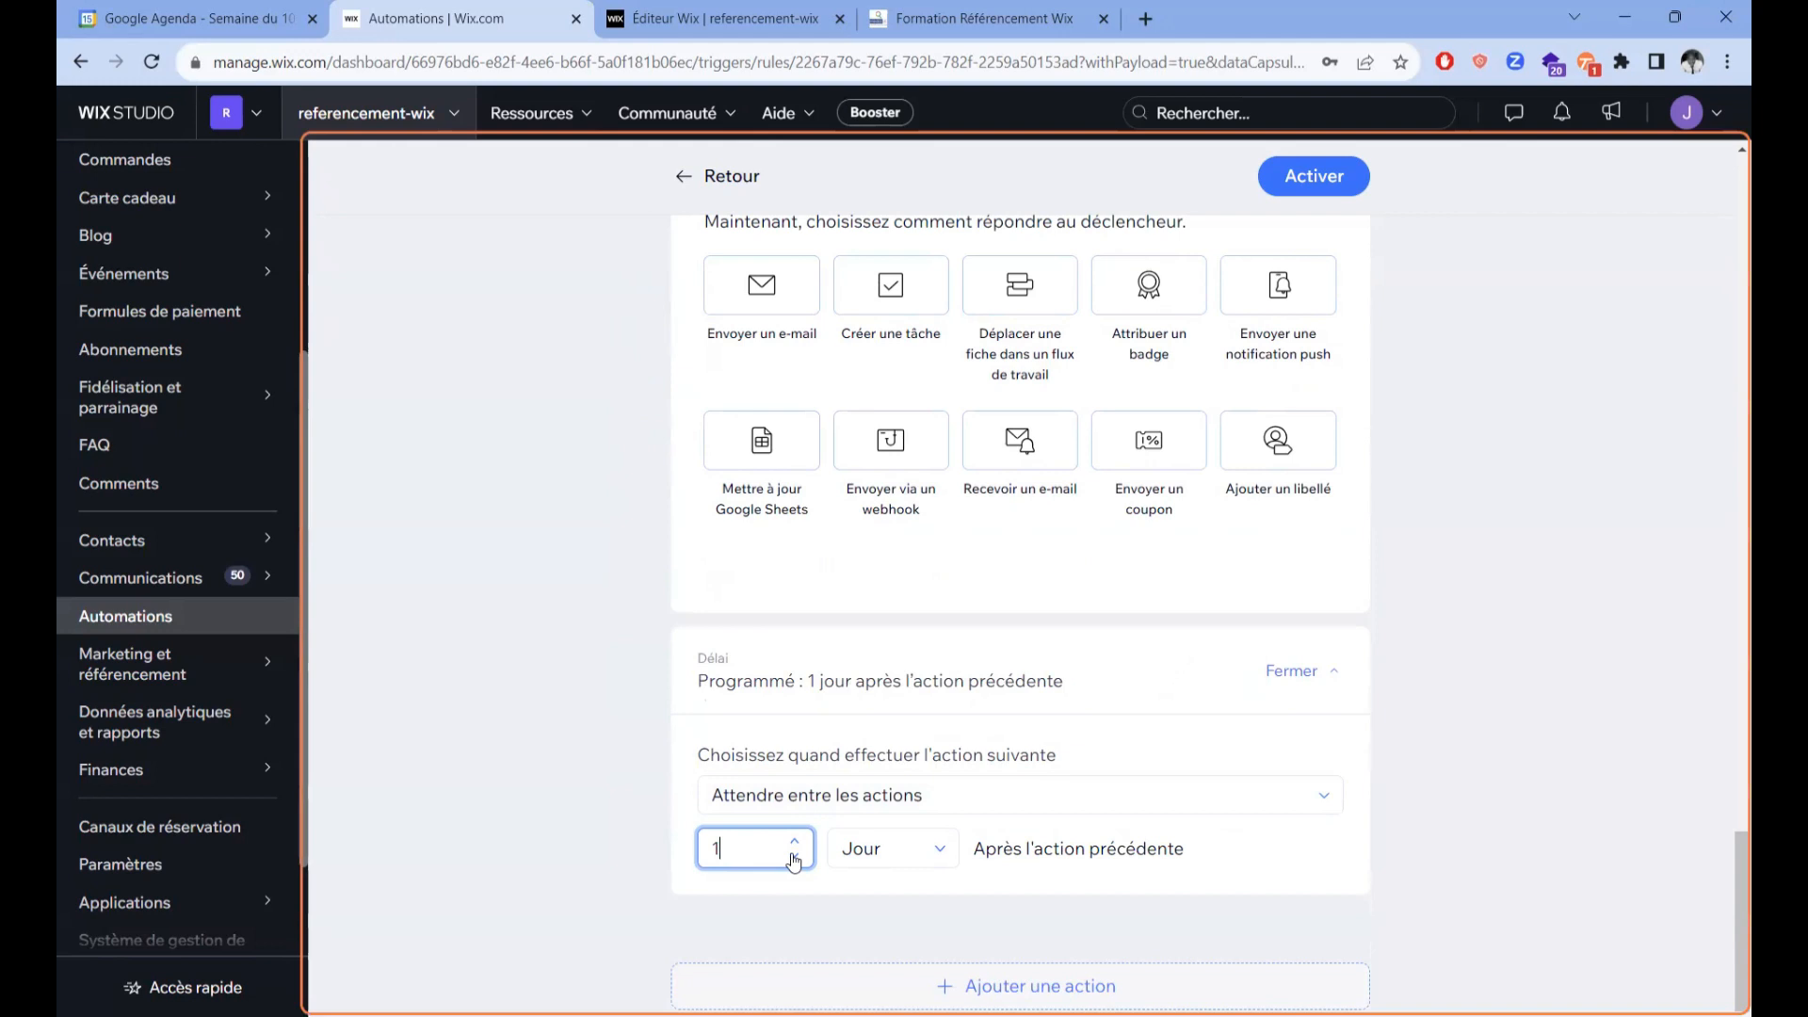
# Step: Inspect the wait options in Action 3's delay without changing them, and set the action to "Envoyer un e-mail"
pyautogui.scroll(10, 1092, 800)
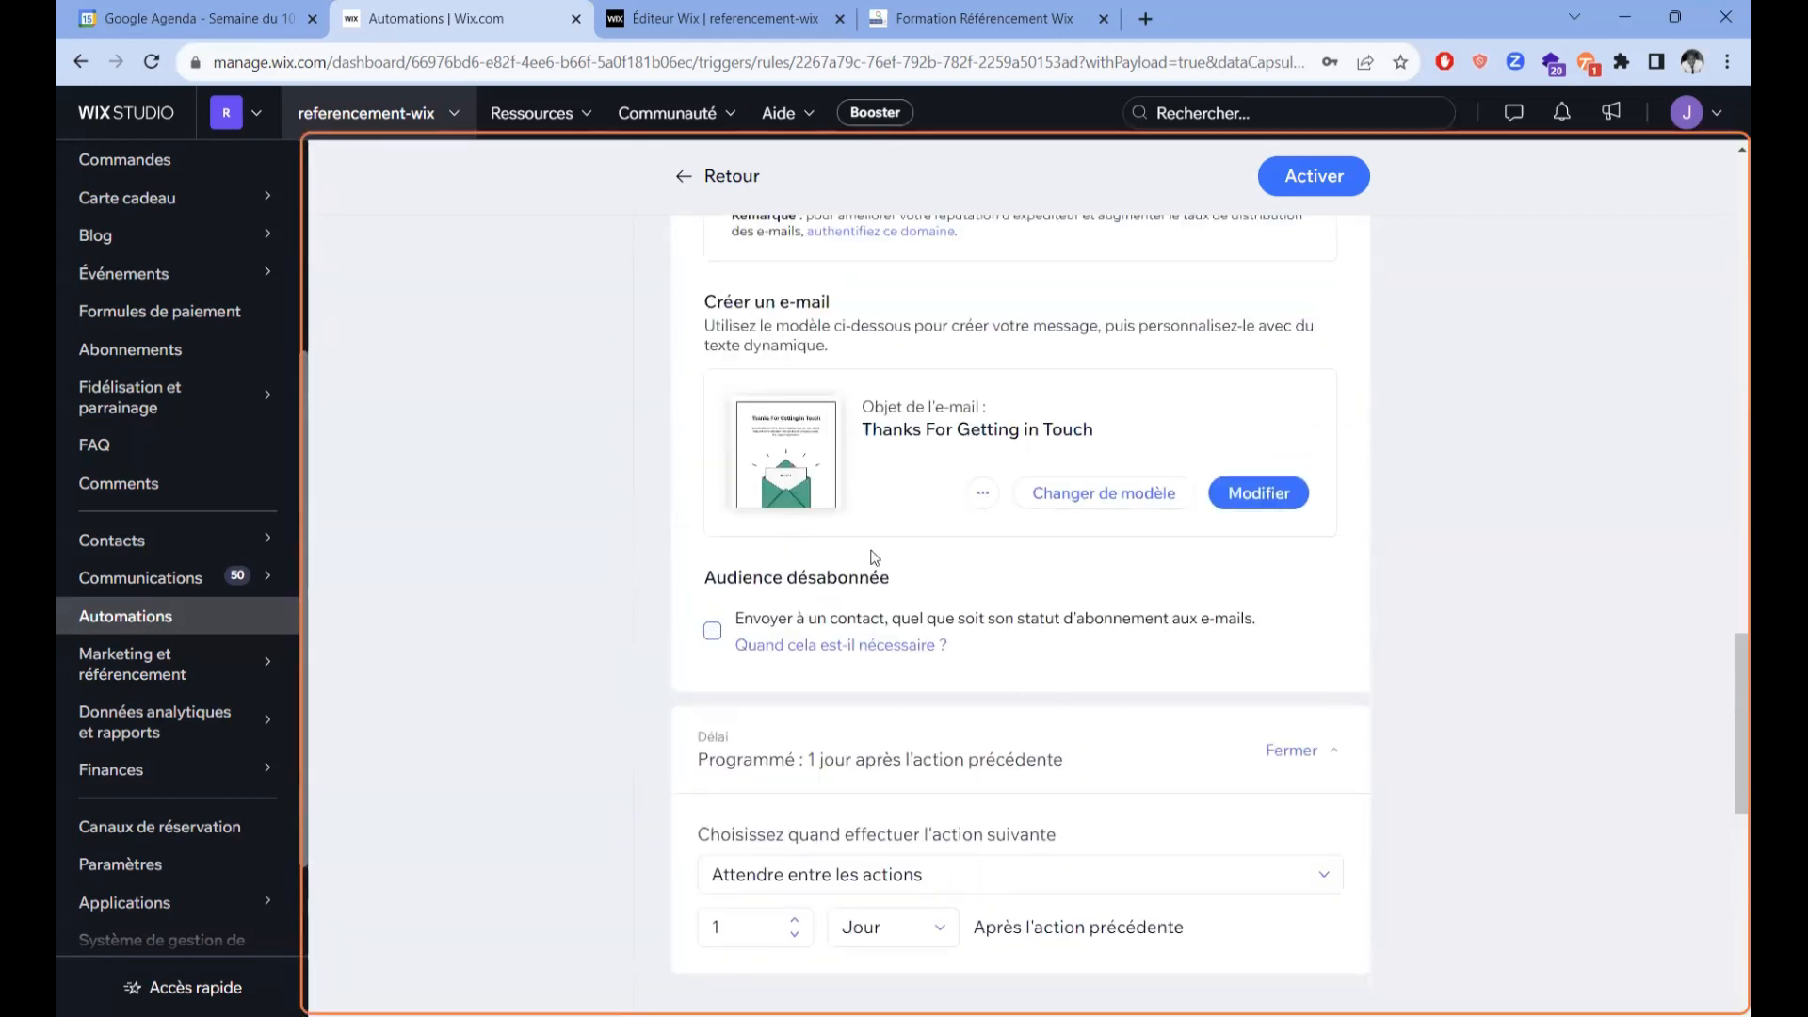
pyautogui.scroll(-10, 876, 560)
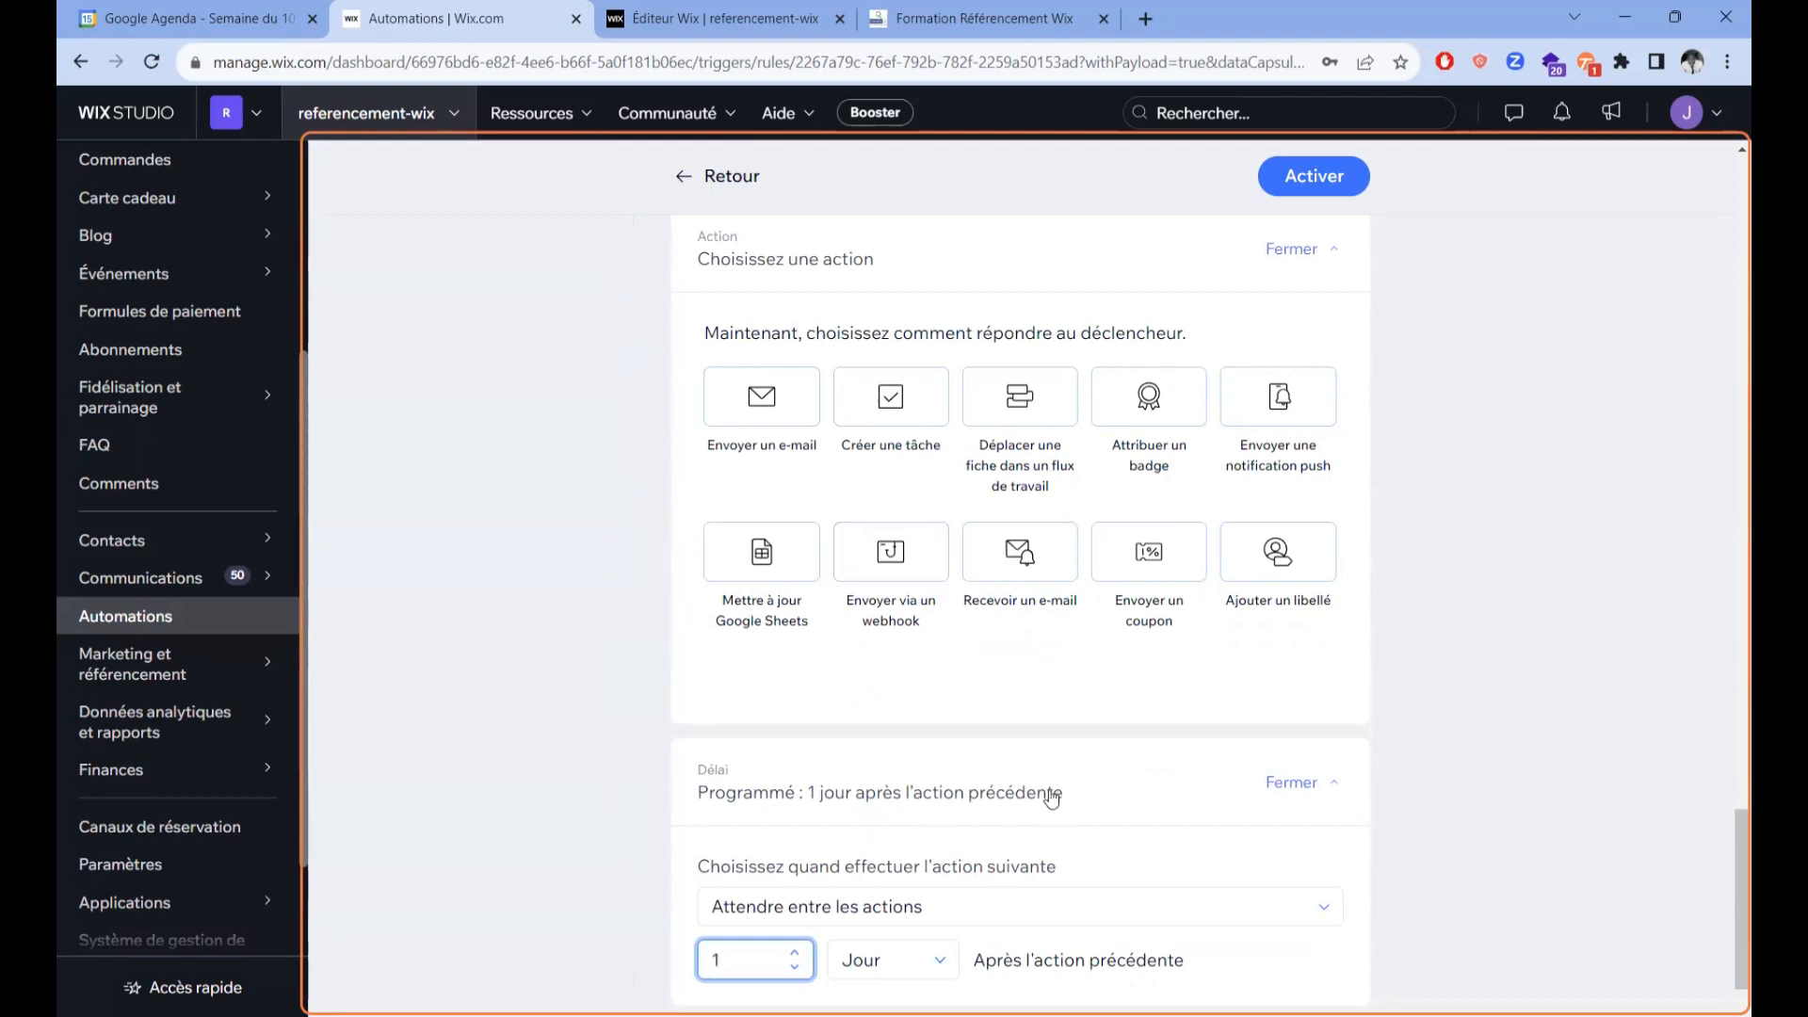
pyautogui.scroll(-2, 1051, 798)
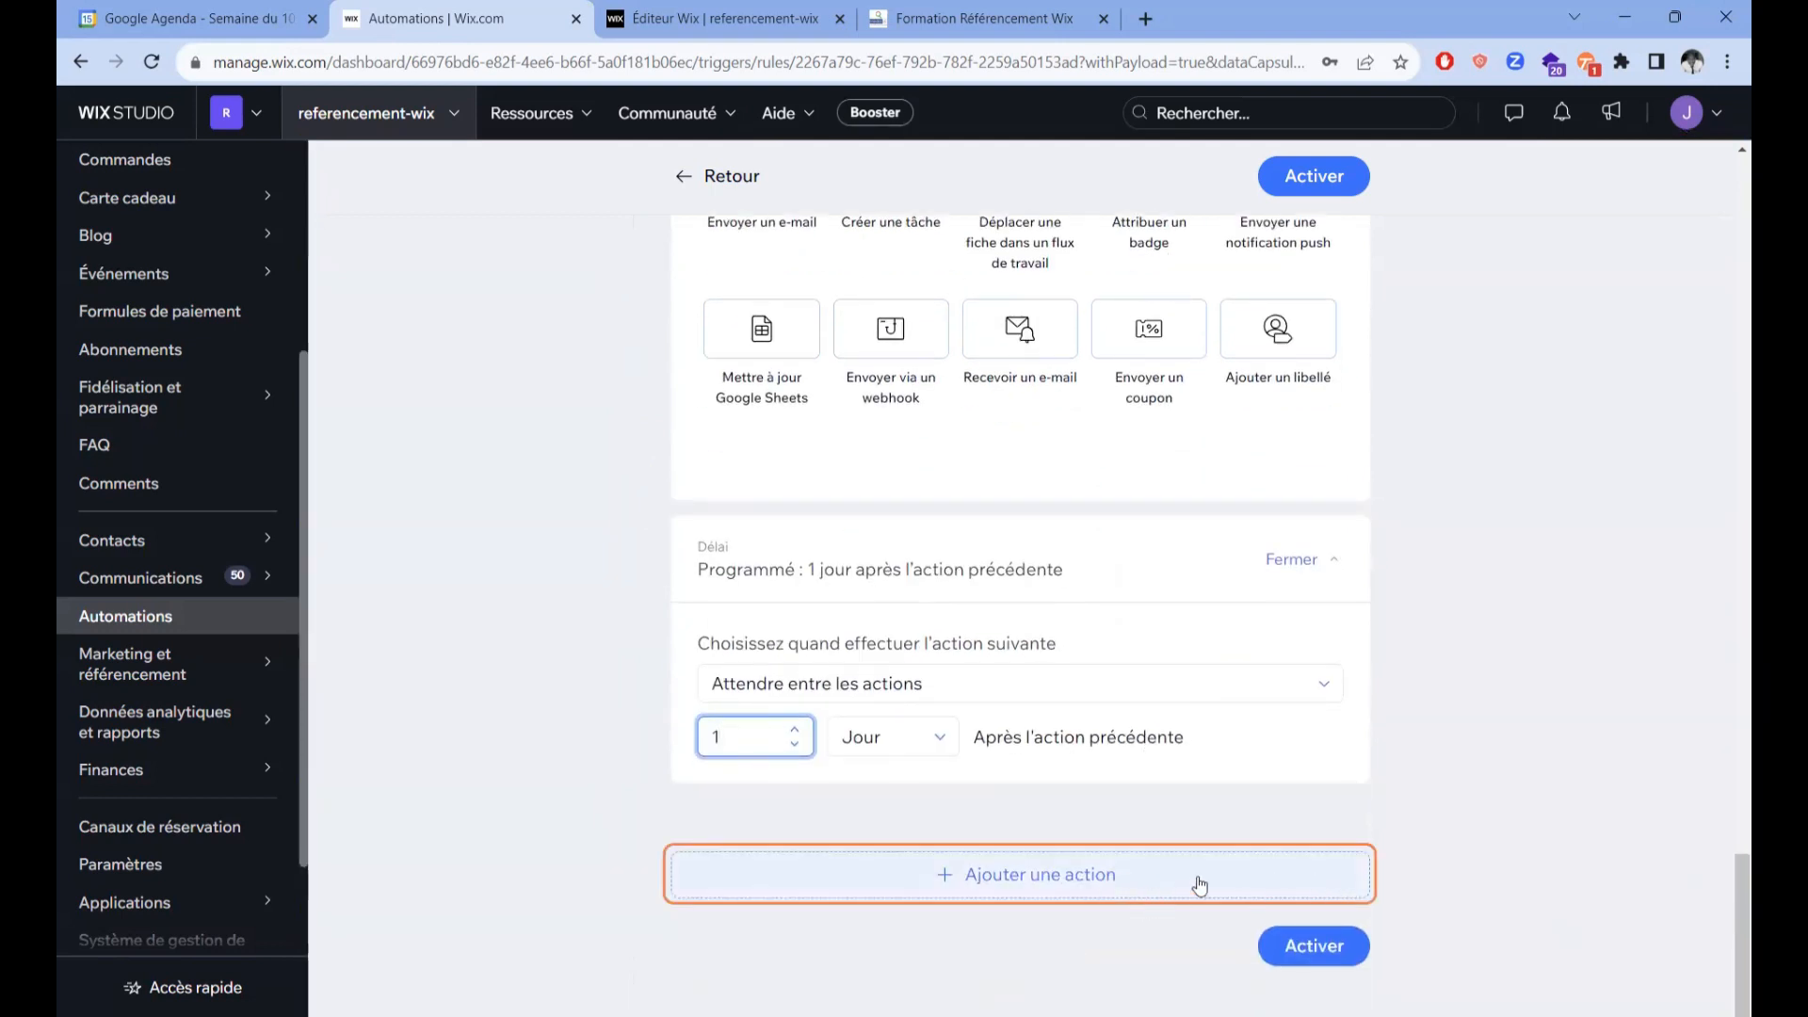
pyautogui.scroll(1, 783, 784)
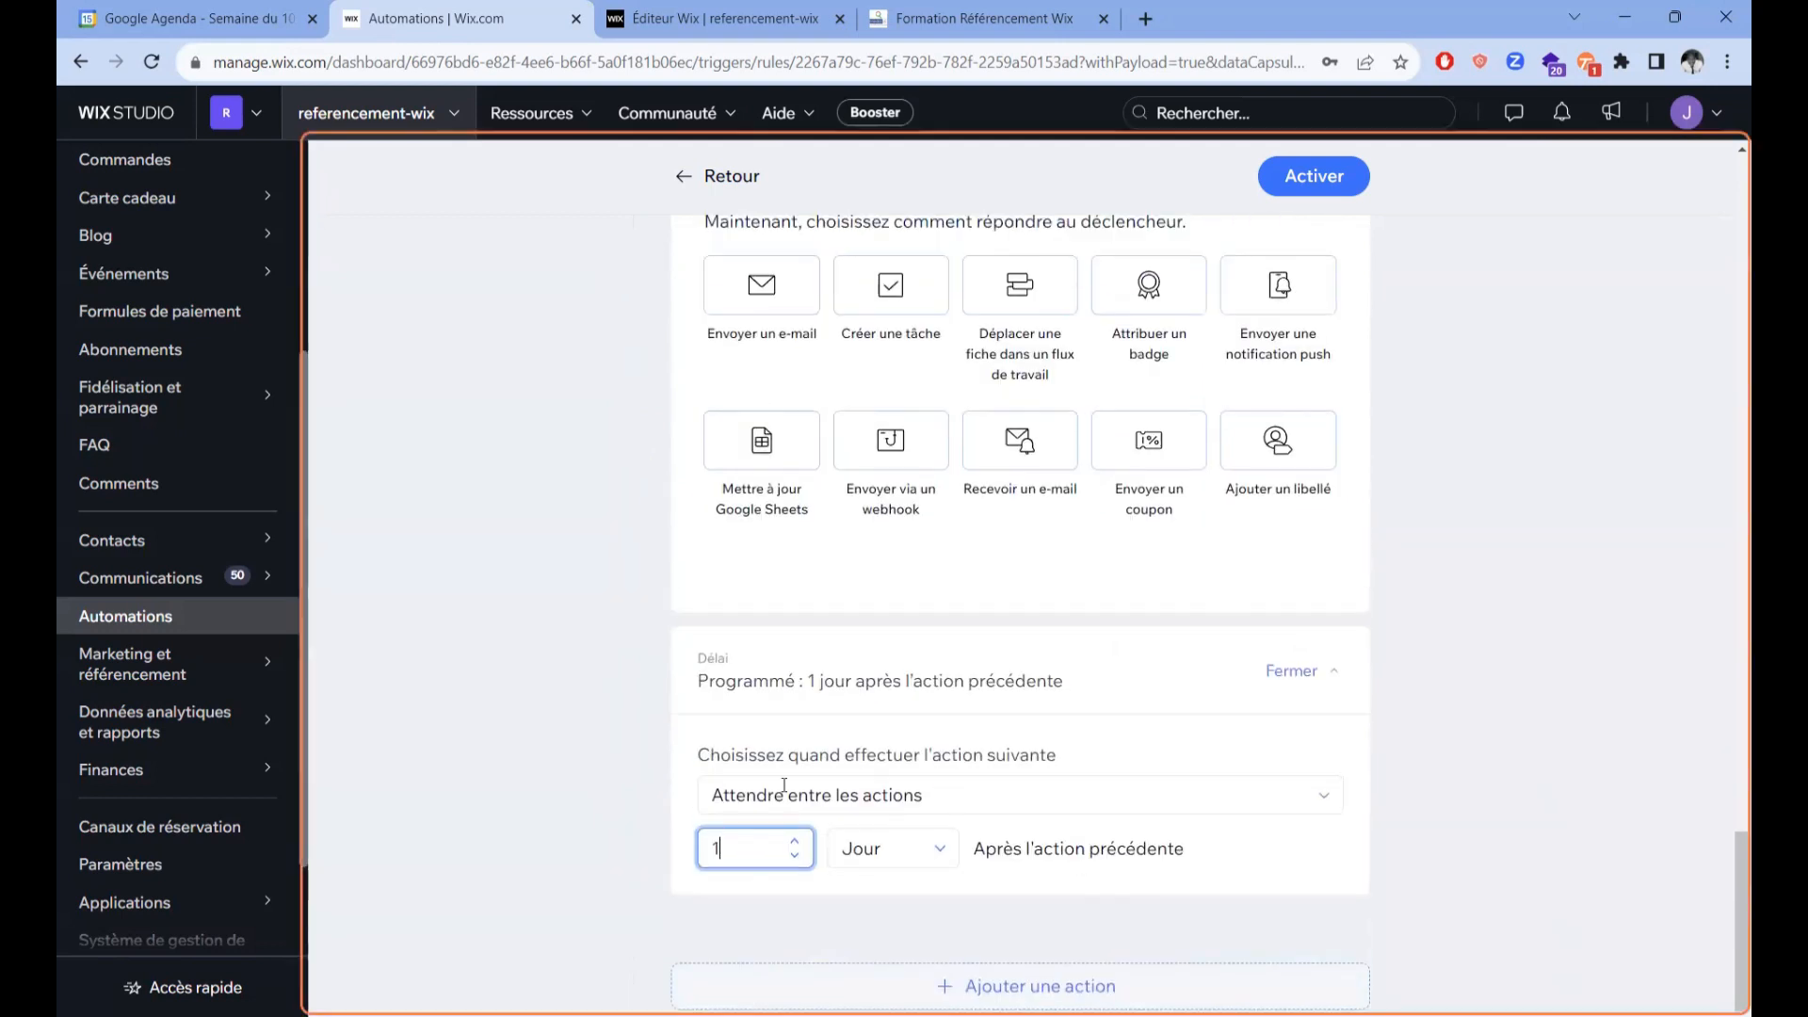
pyautogui.click(1329, 797)
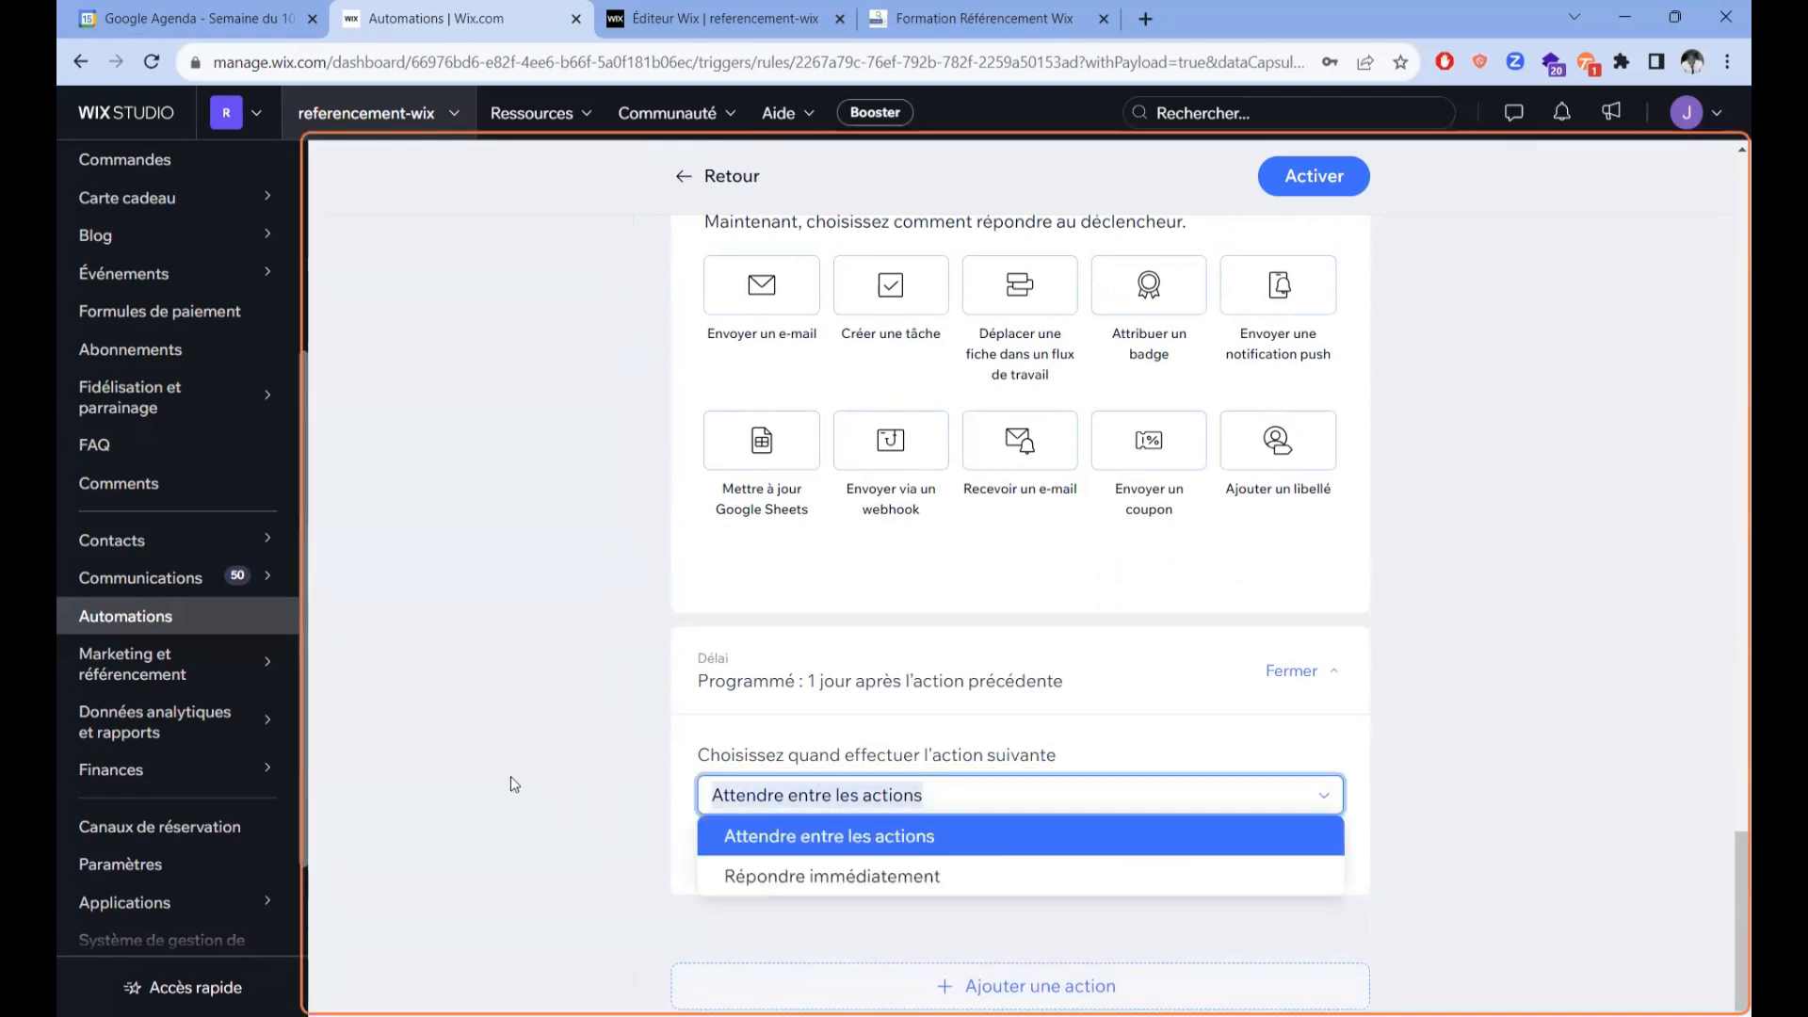
pyautogui.click(499, 724)
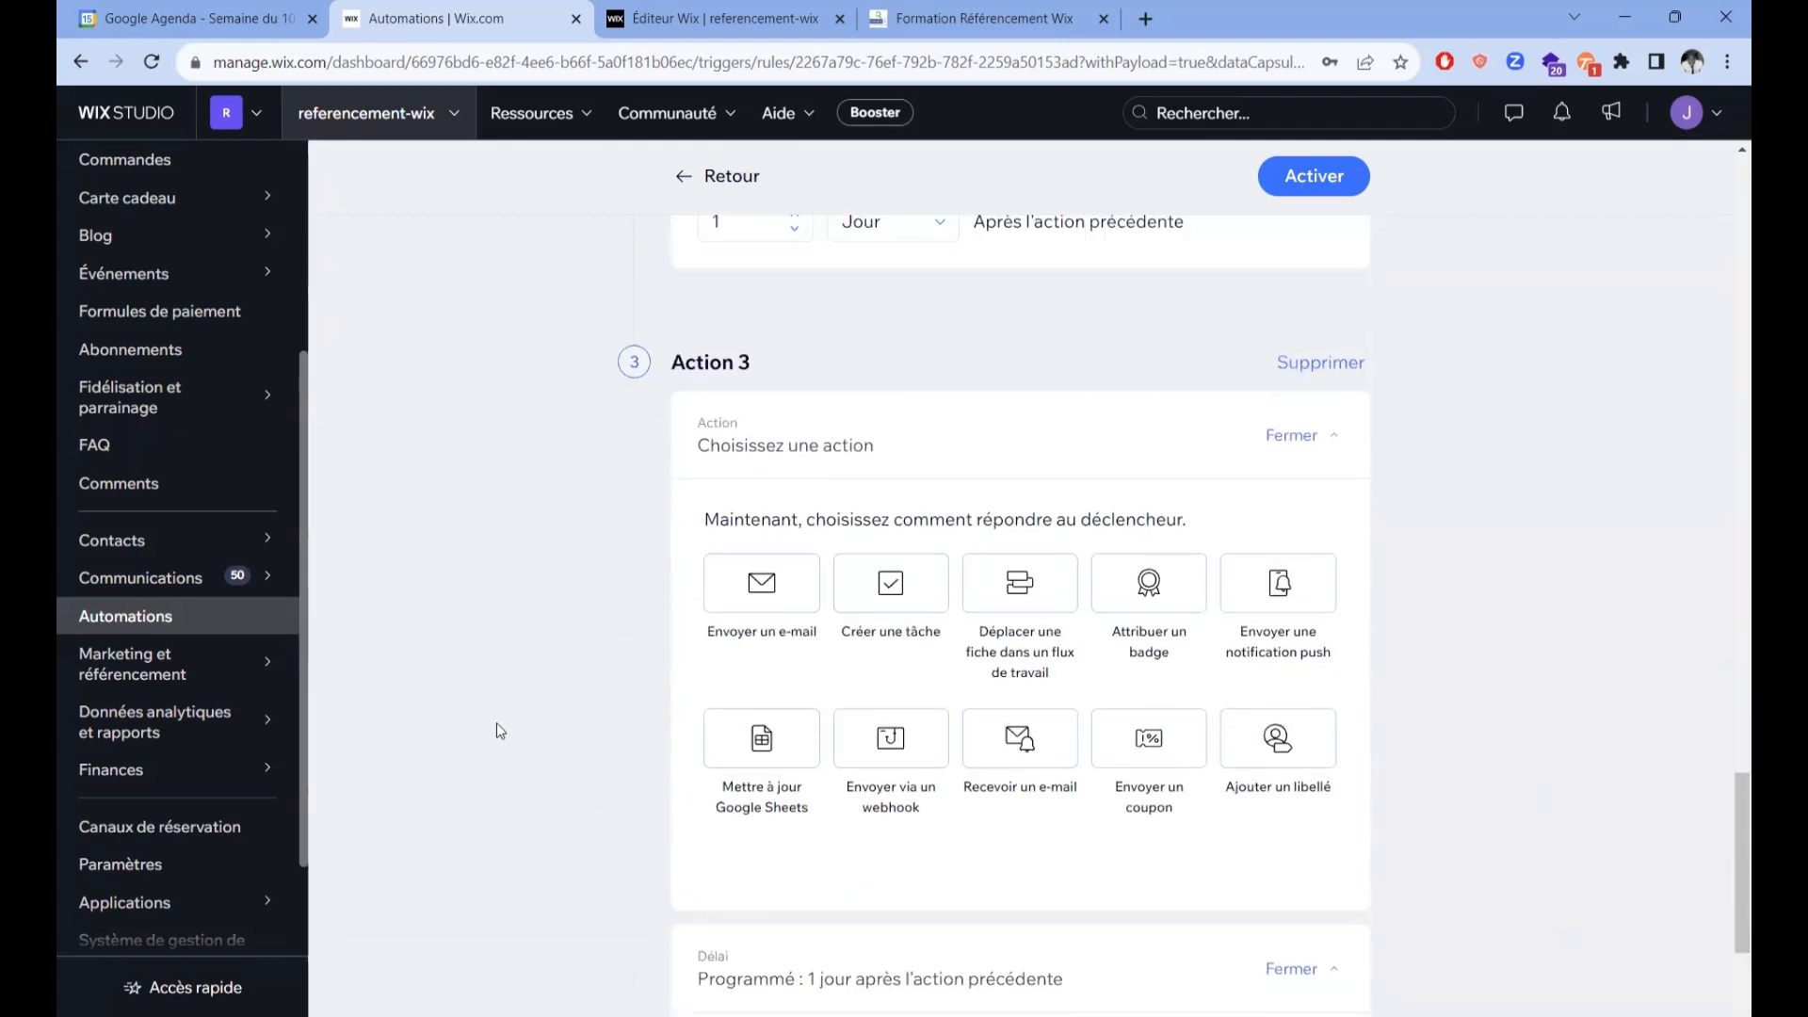
pyautogui.click(778, 845)
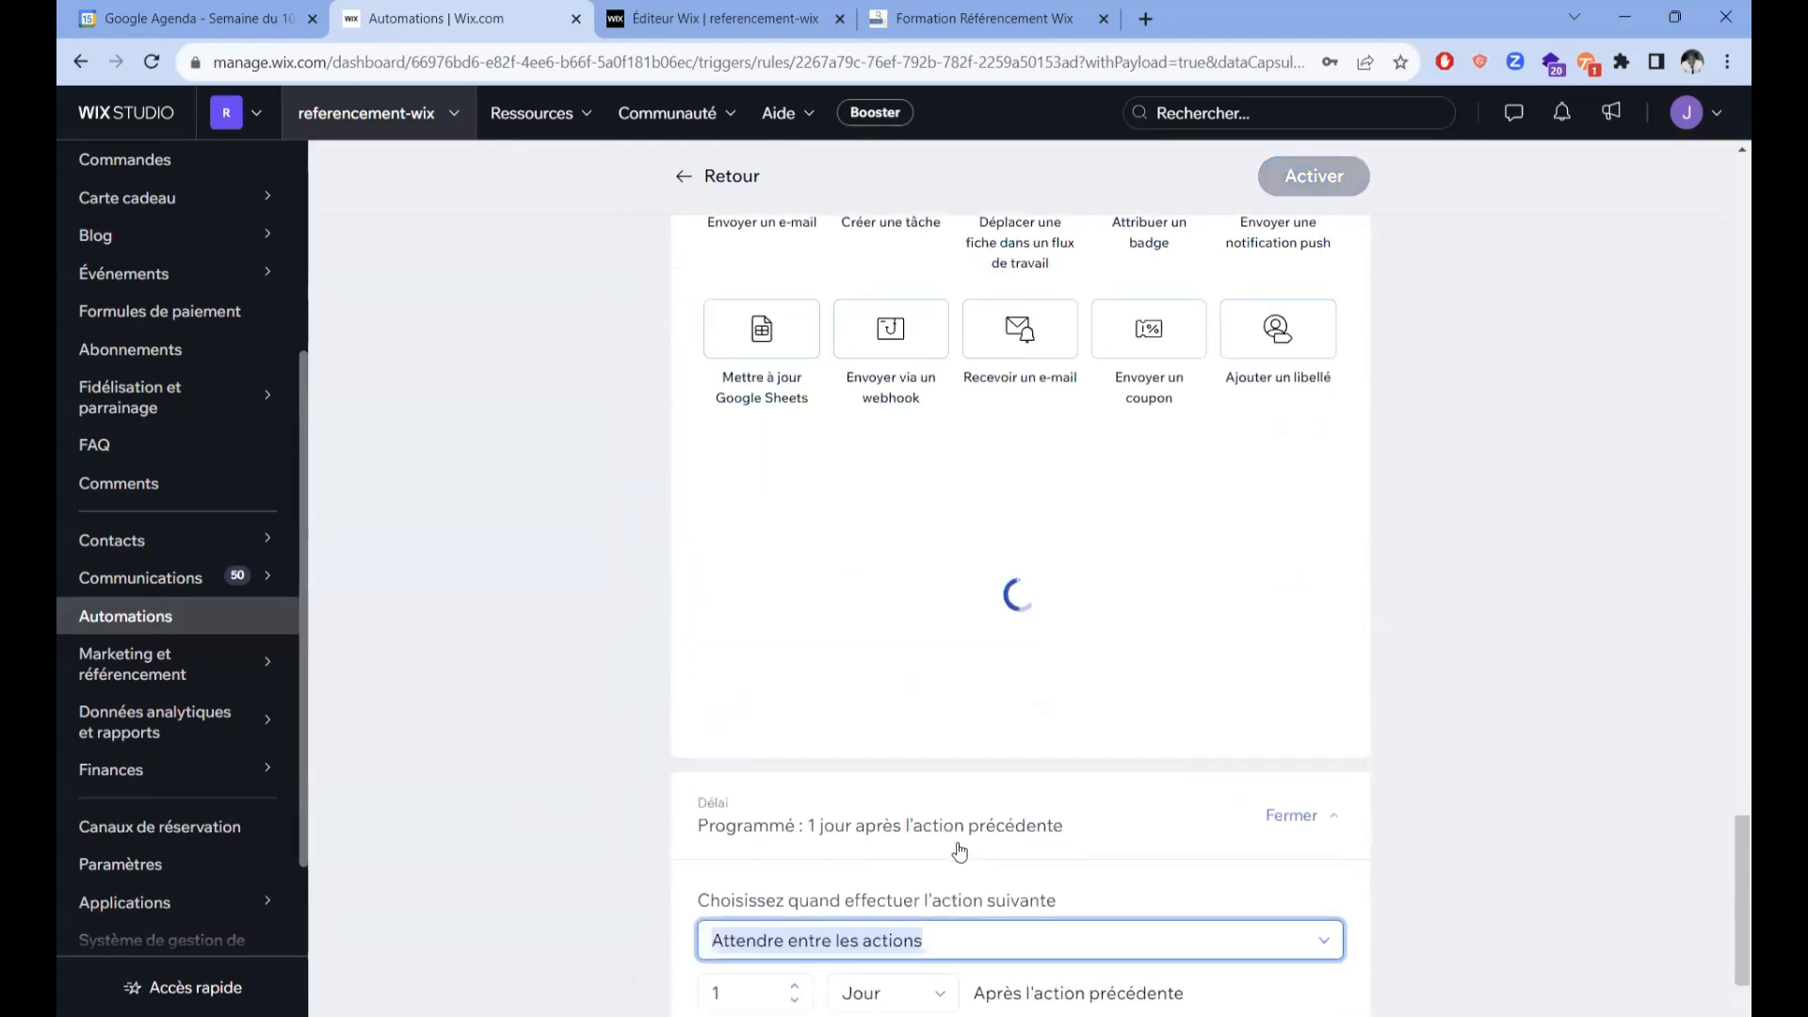
pyautogui.scroll(4, 960, 820)
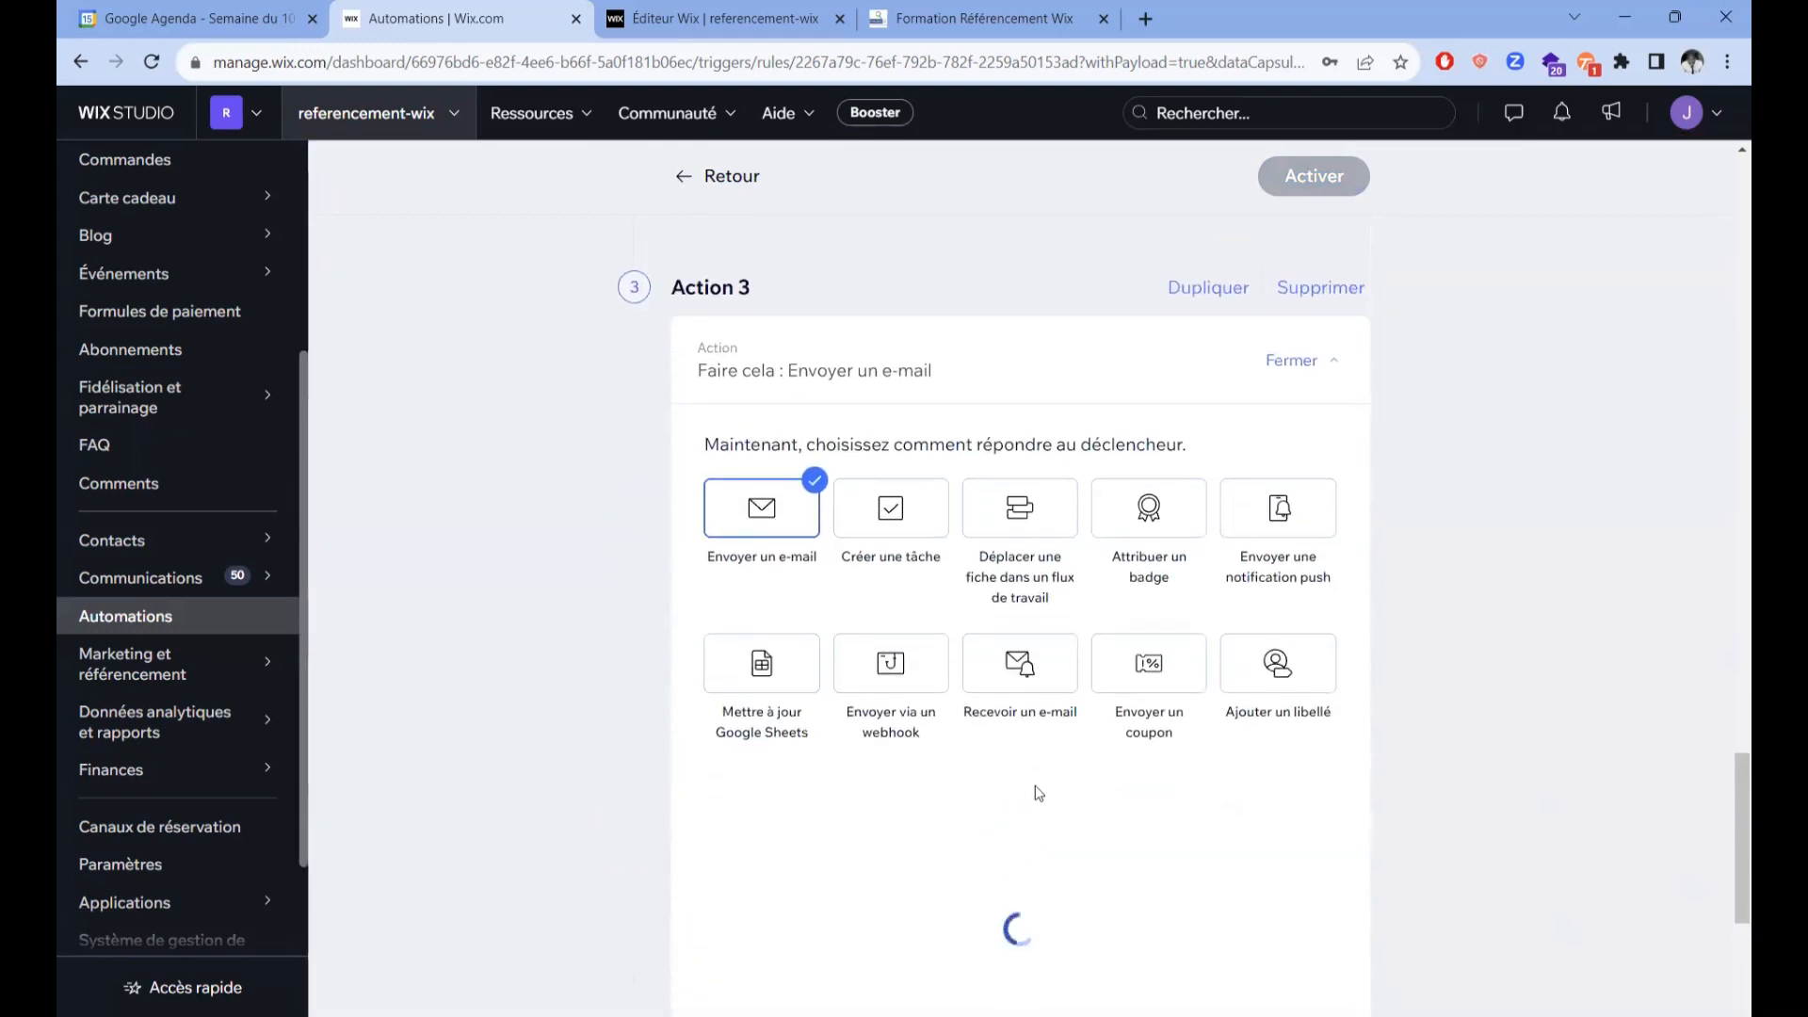
# Step: Review the sender details, e-mail template and delay settings of the second and third e-mail actions
pyautogui.scroll(12, 1036, 785)
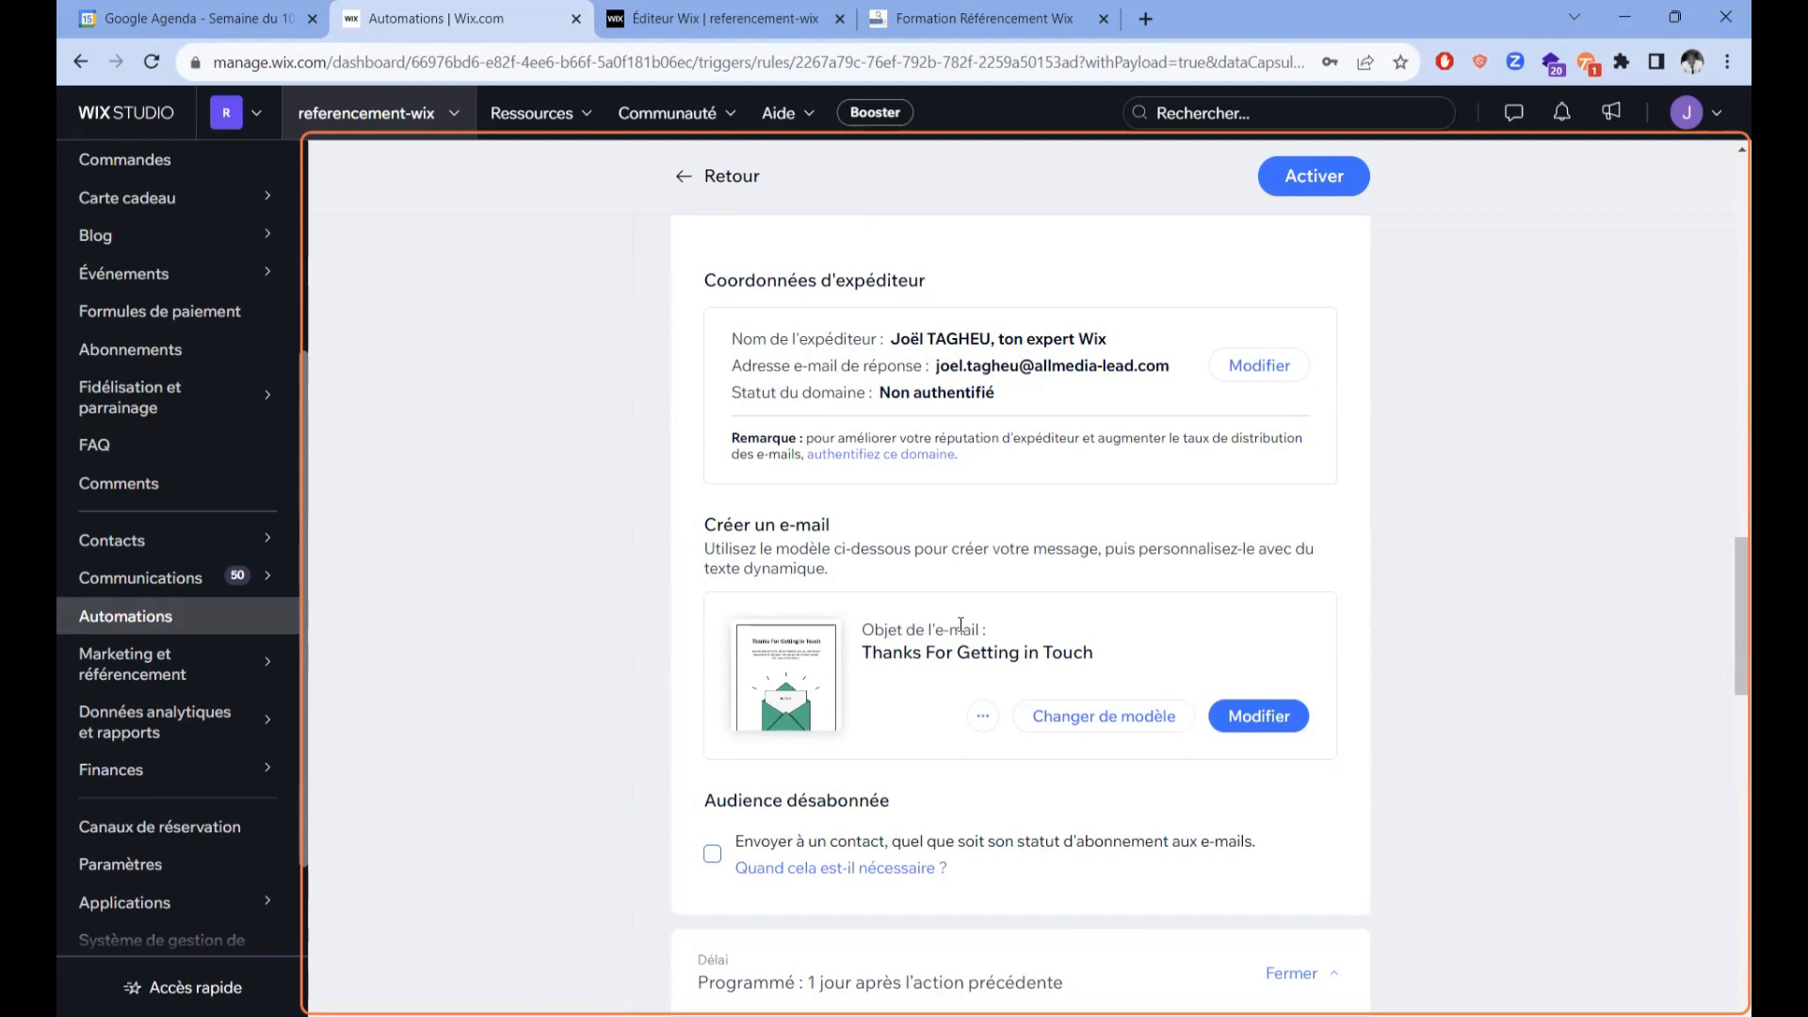
pyautogui.scroll(5, 848, 359)
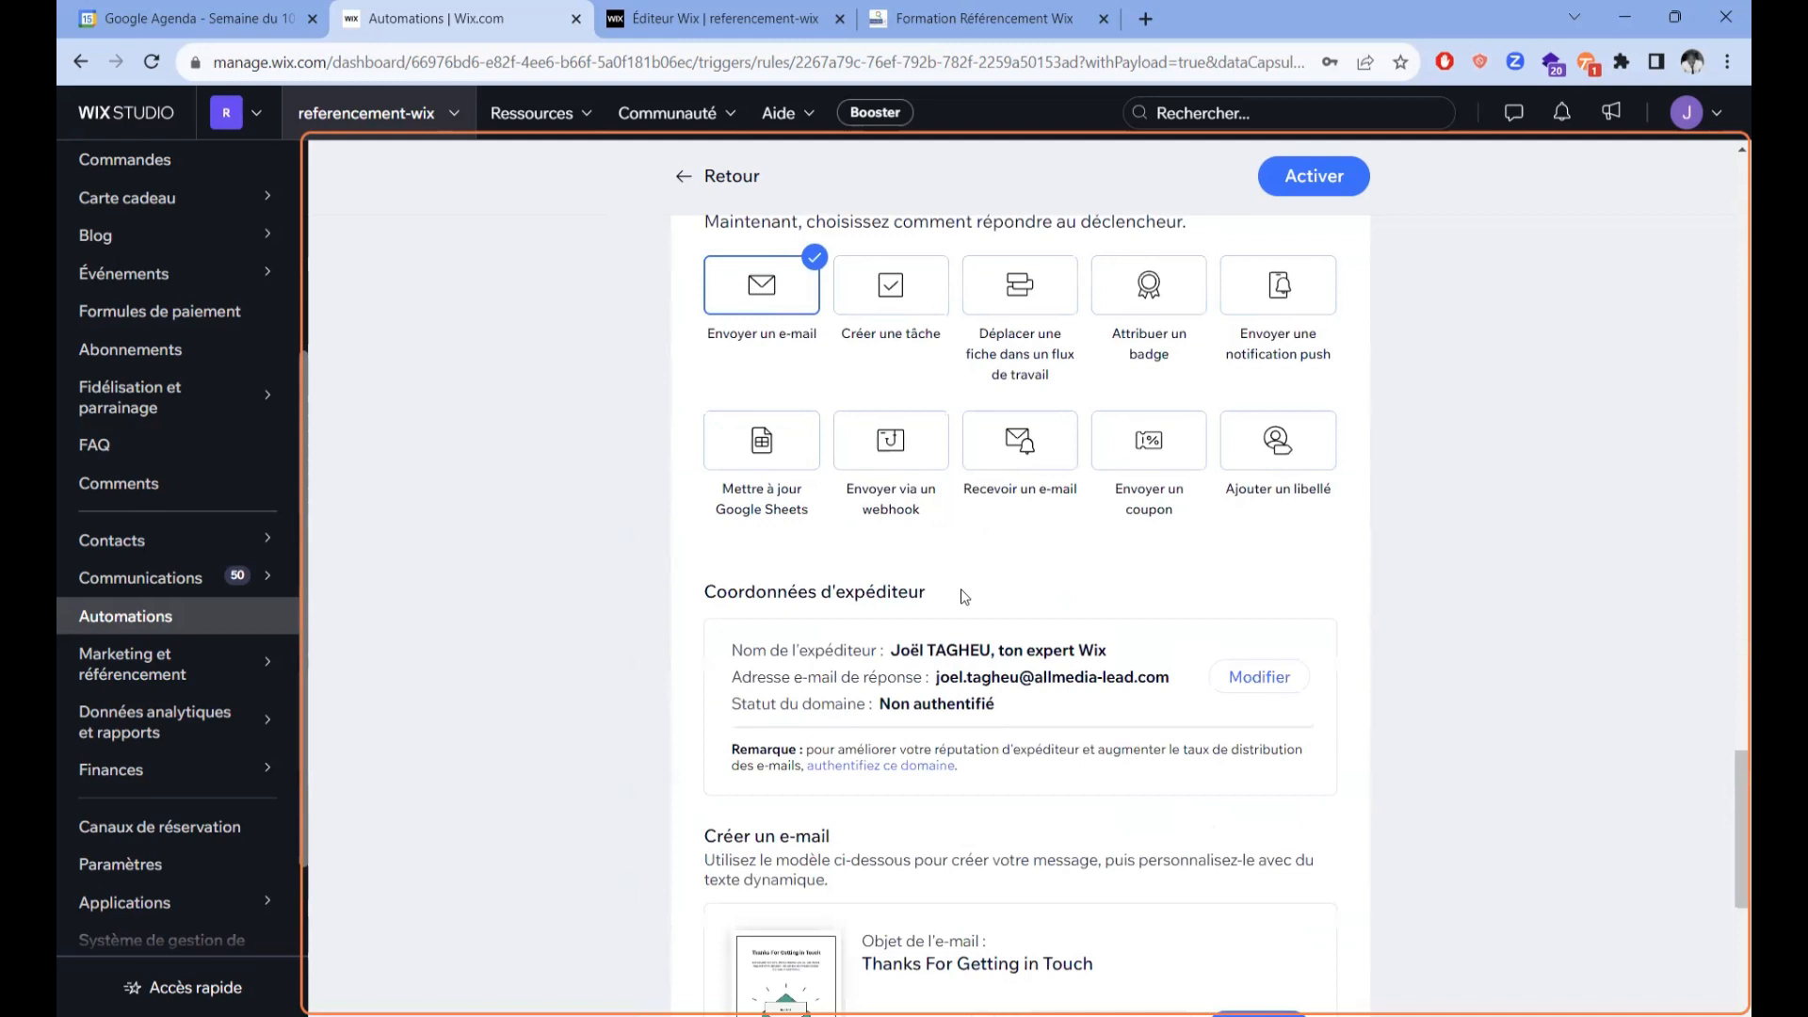
pyautogui.scroll(-7, 865, 592)
pyautogui.scroll(-2, 865, 592)
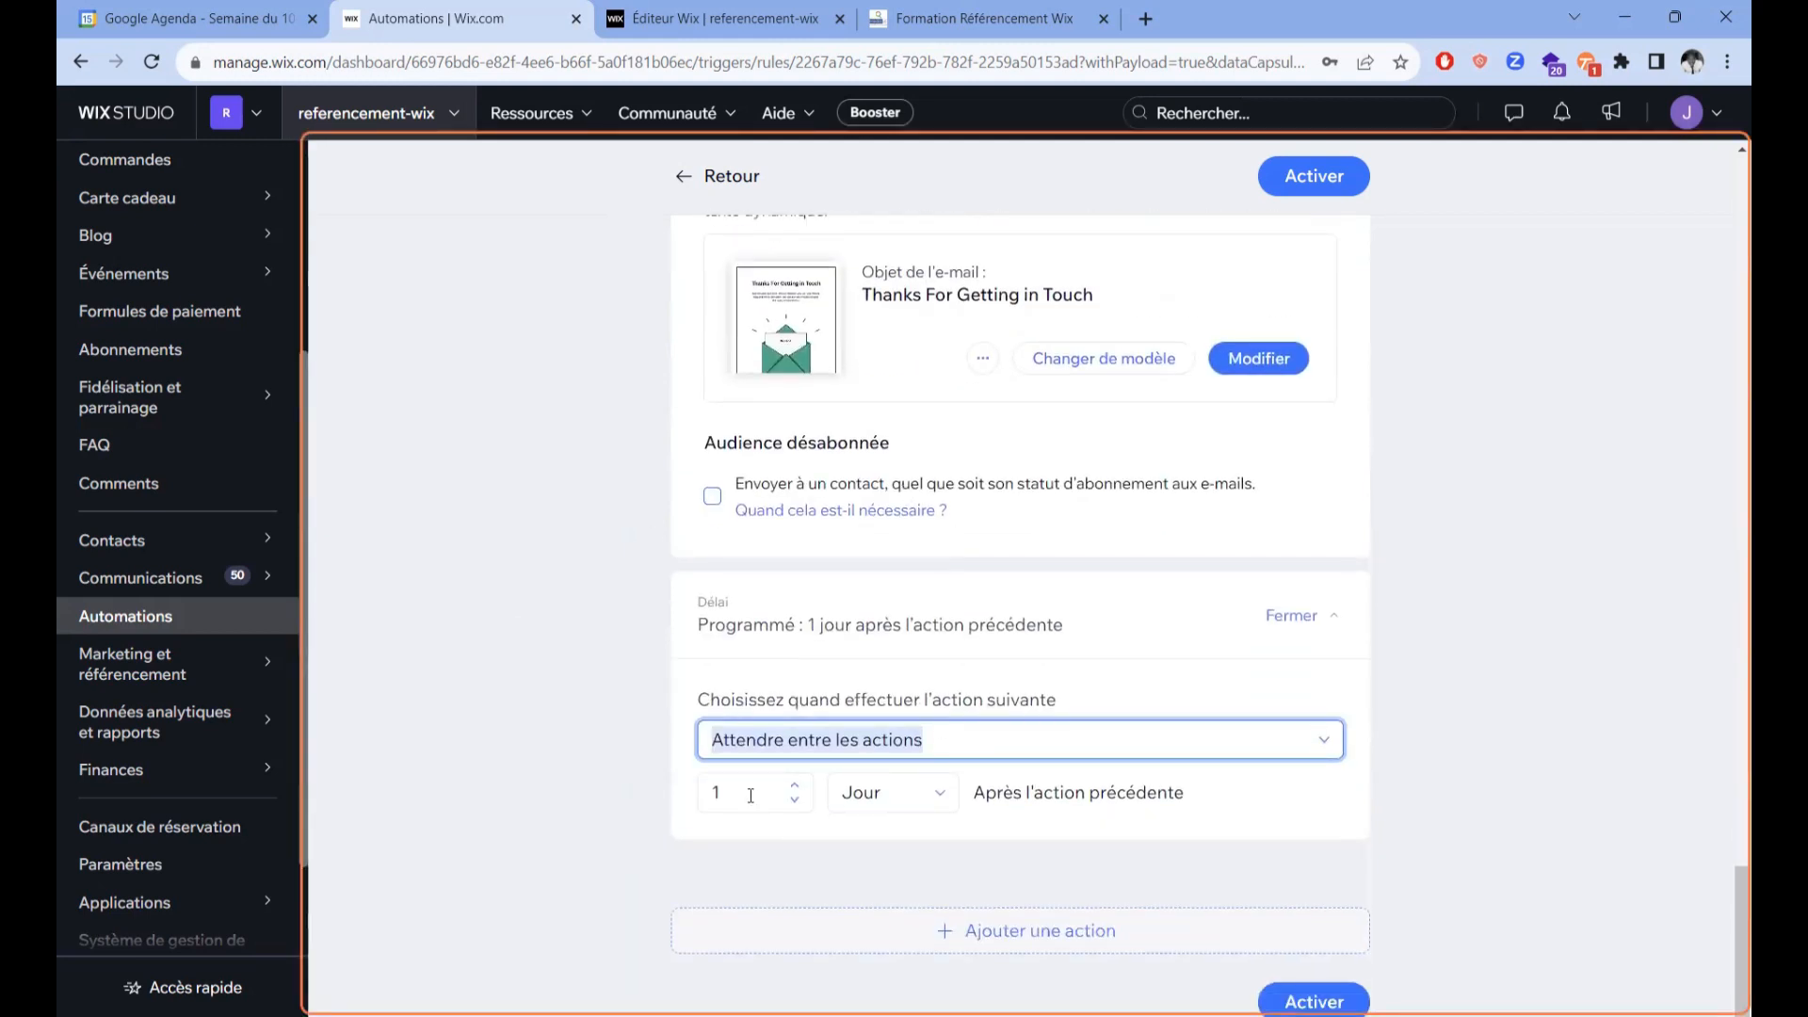
pyautogui.scroll(6, 1313, 491)
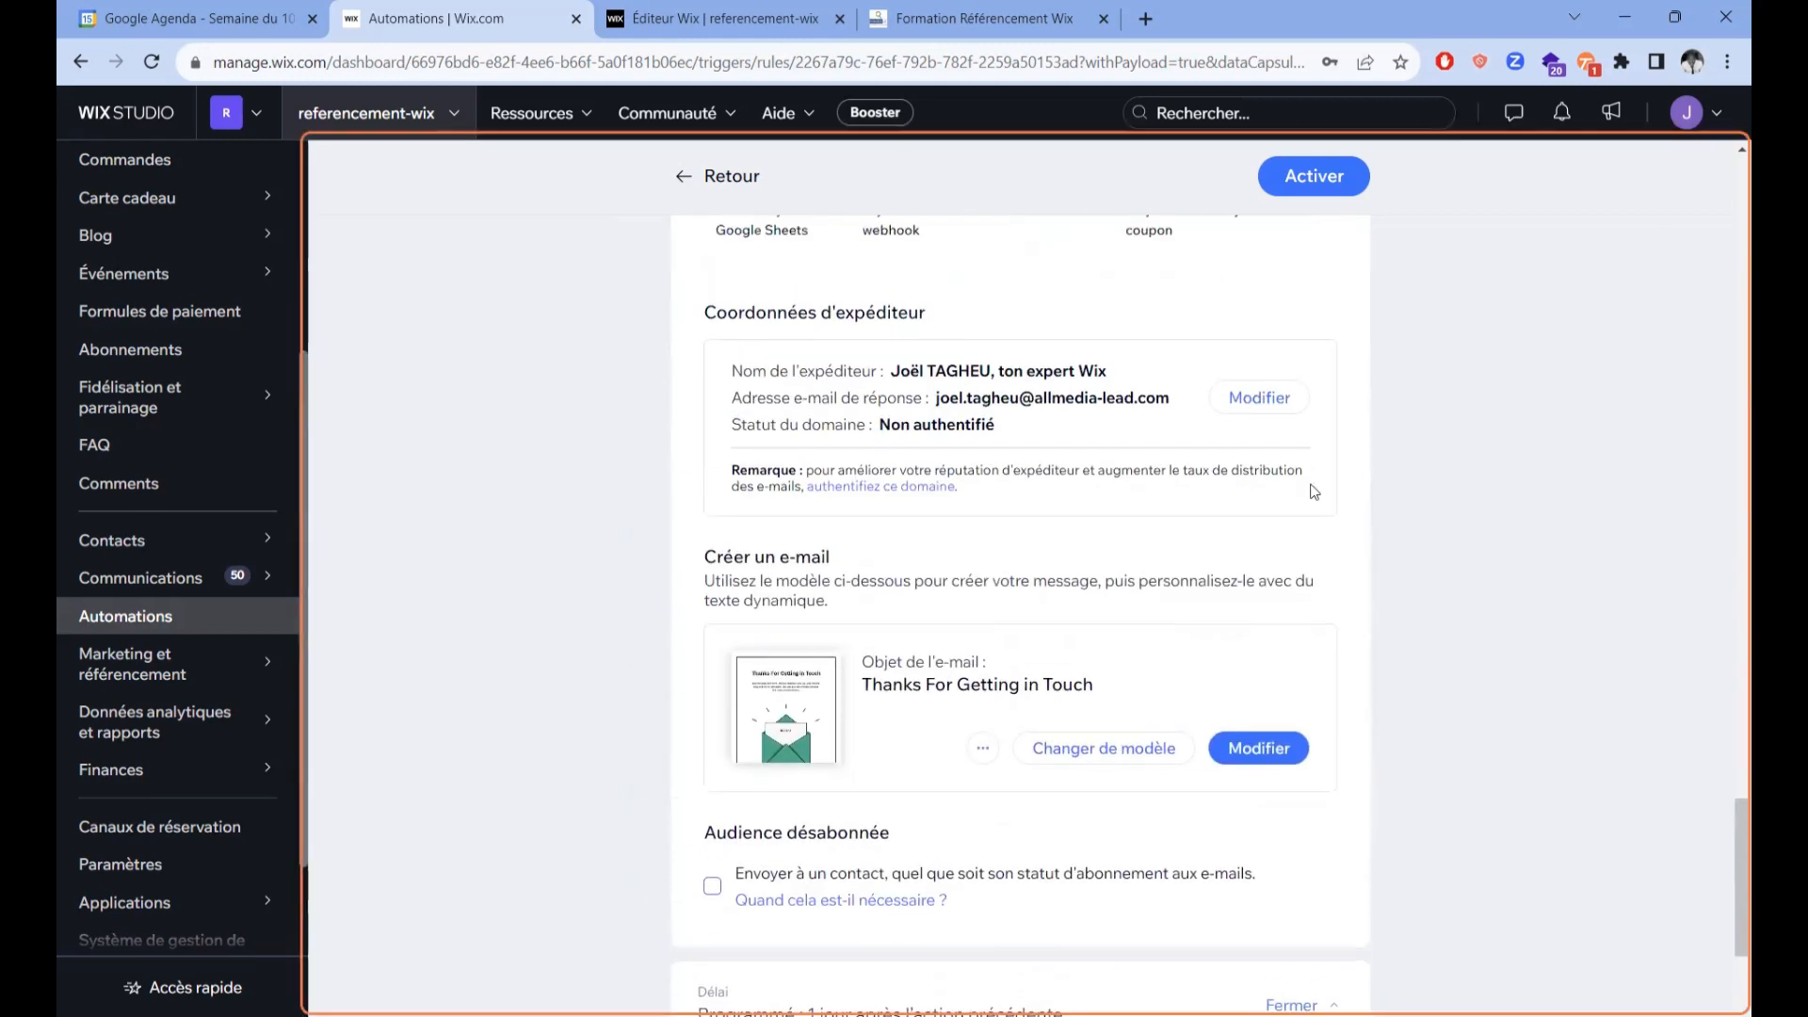
pyautogui.scroll(-3, 1212, 717)
pyautogui.scroll(-1, 1227, 690)
pyautogui.scroll(10, 1227, 690)
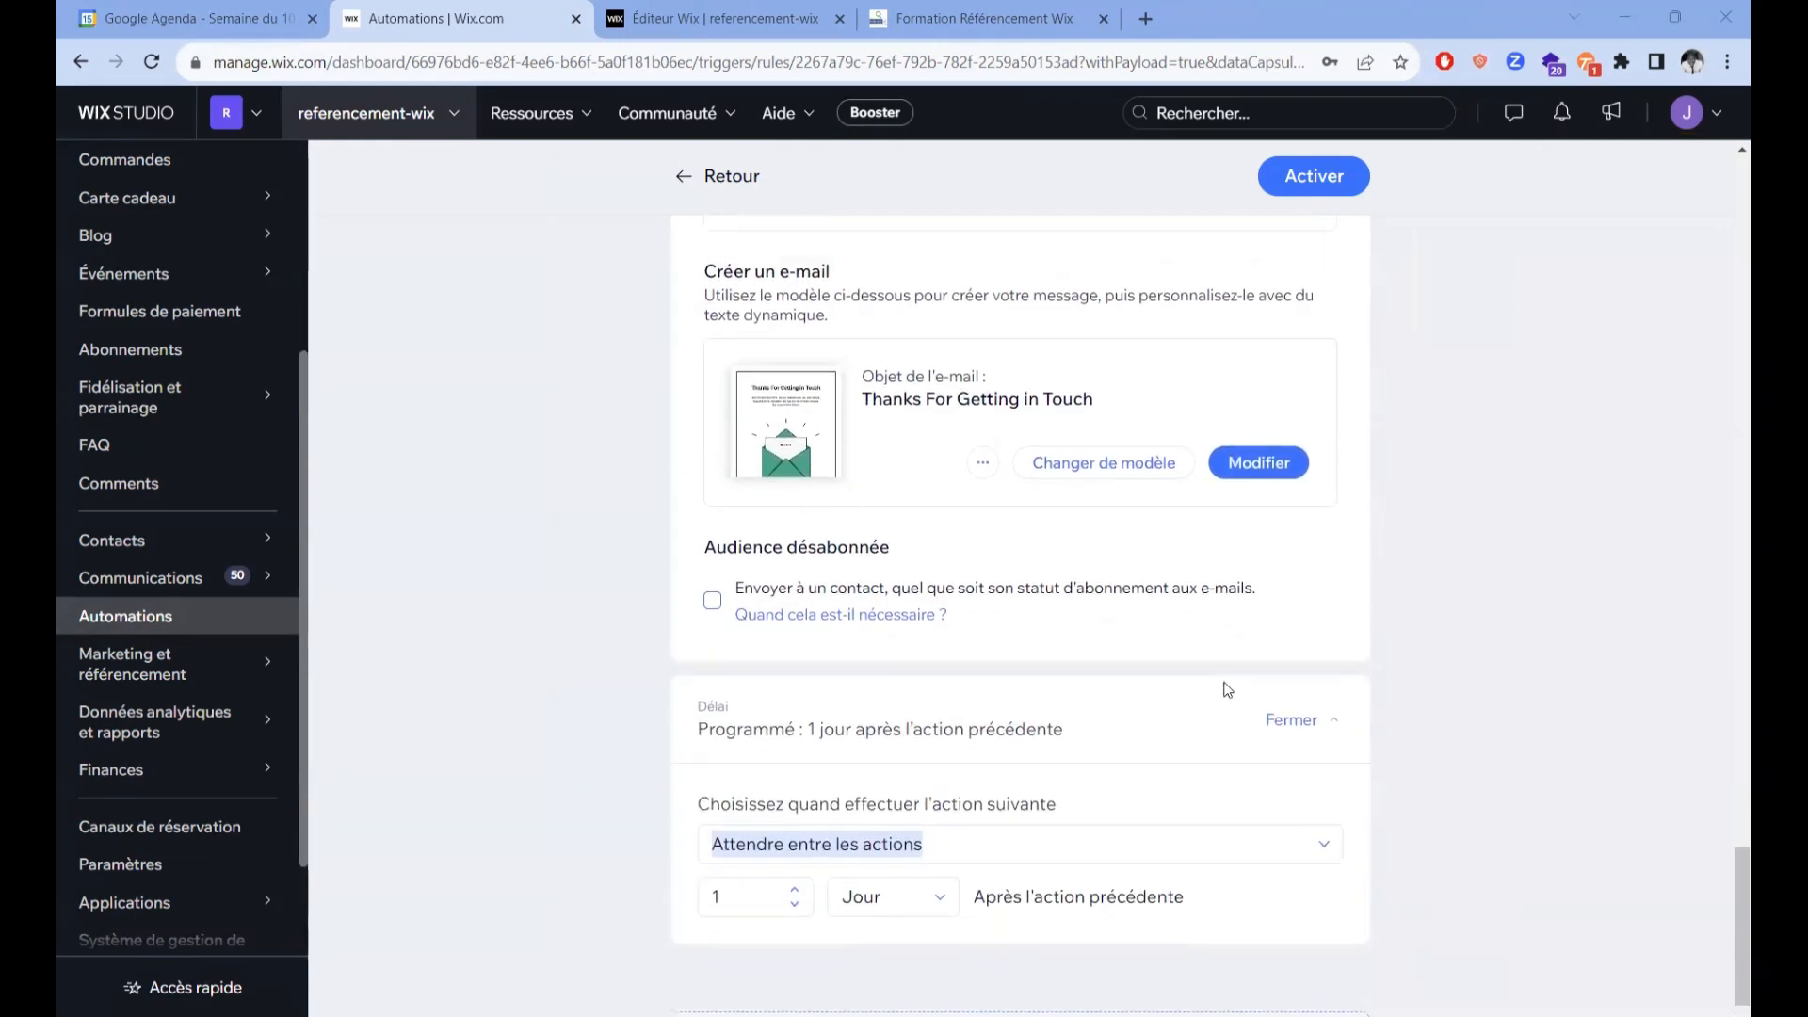
# Step: Activate the automation and save it under the name "Test video Youtube"
pyautogui.click(1339, 185)
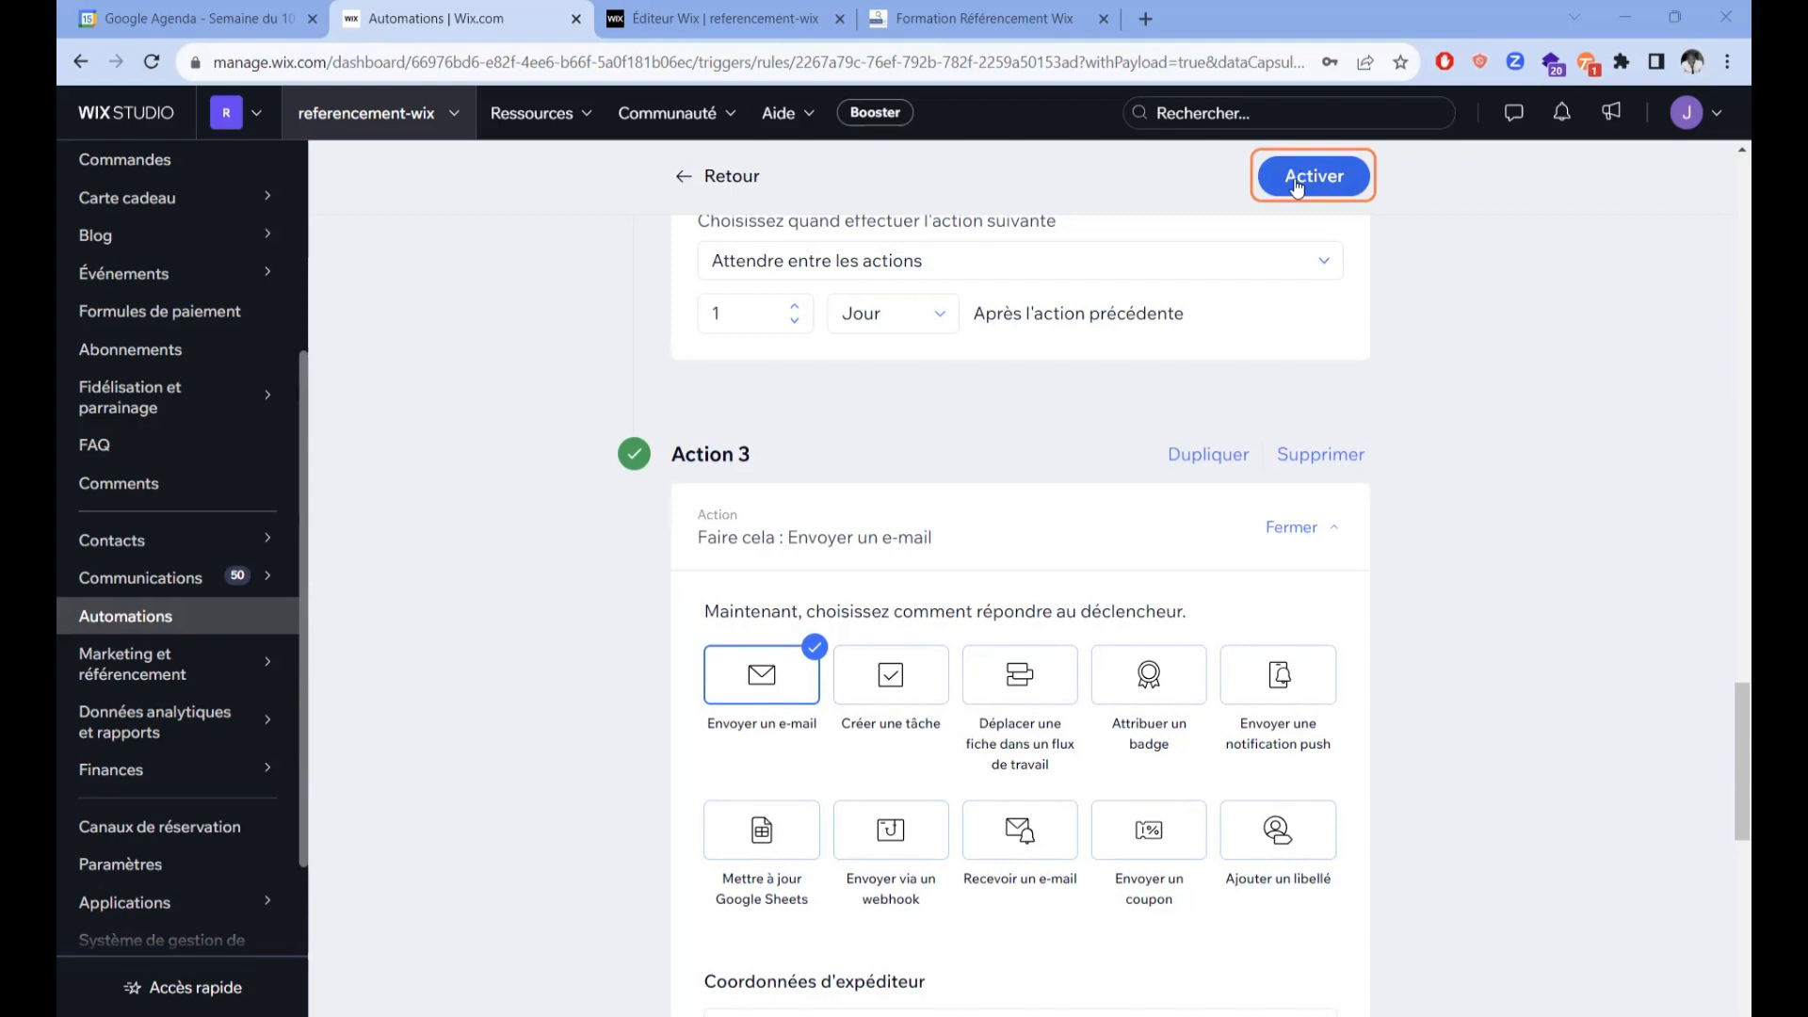
pyautogui.click(1298, 187)
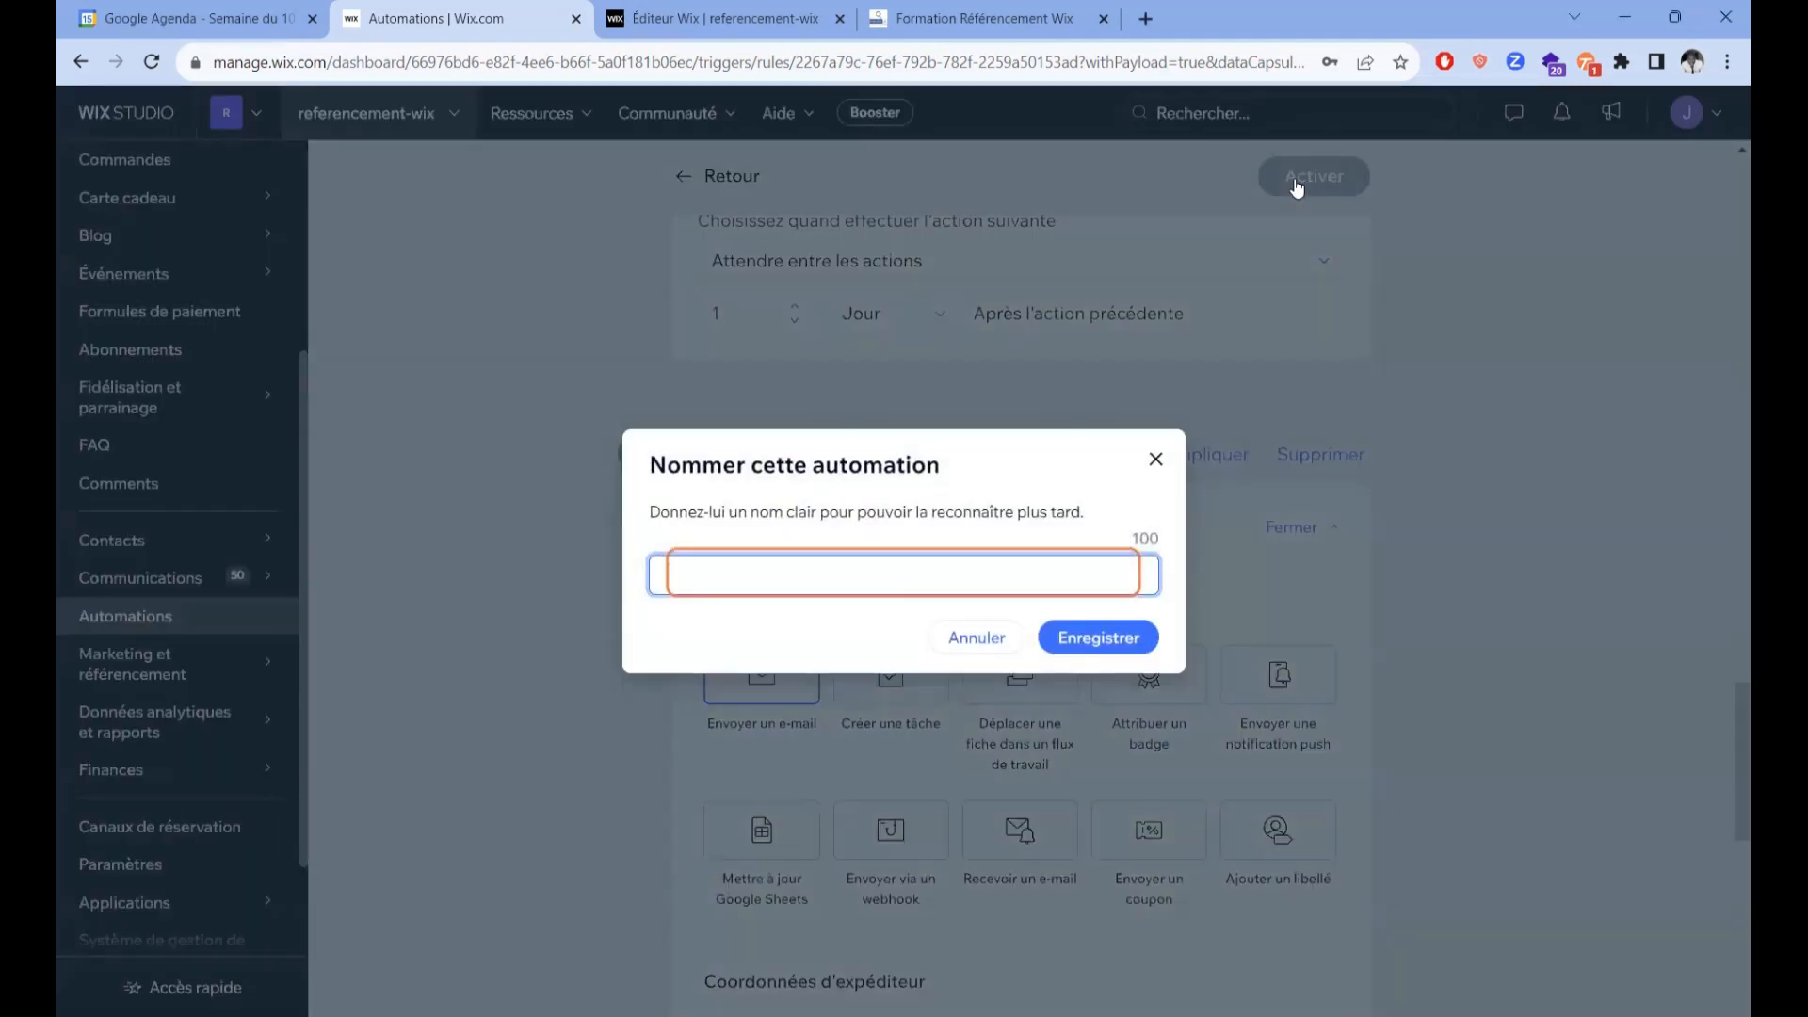
pyautogui.click(863, 591)
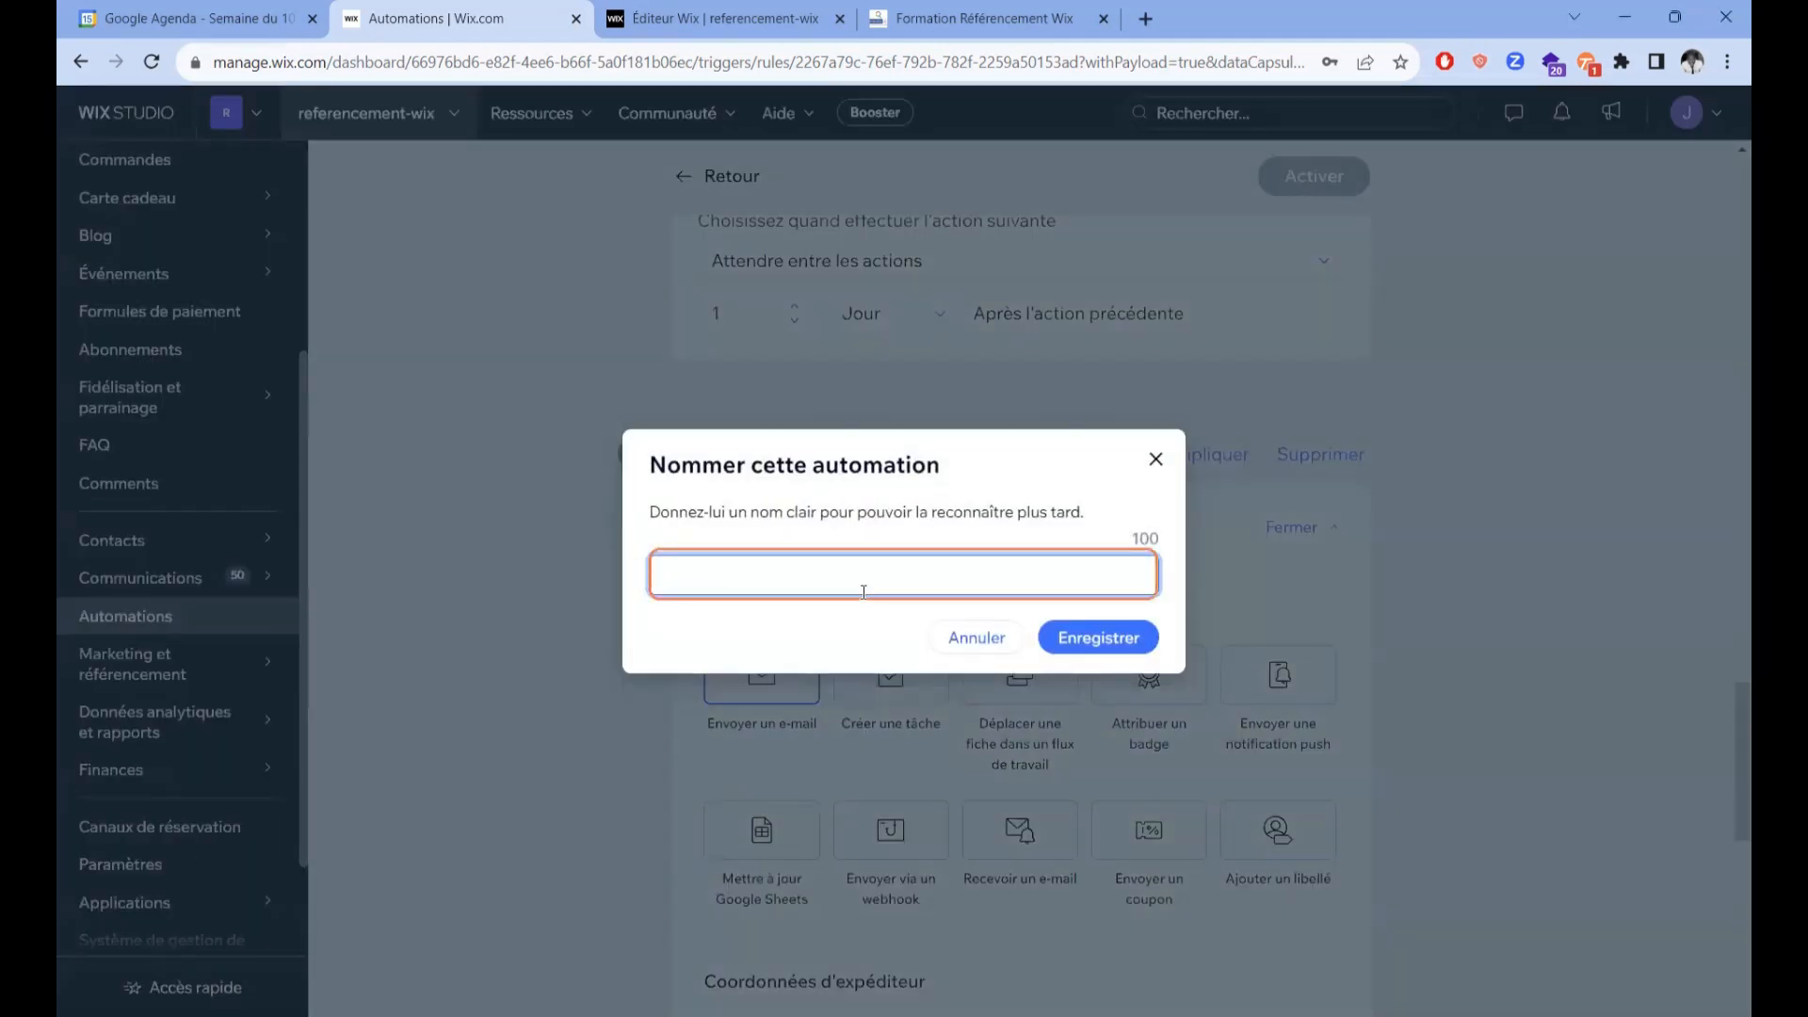
pyautogui.write('Test vi')
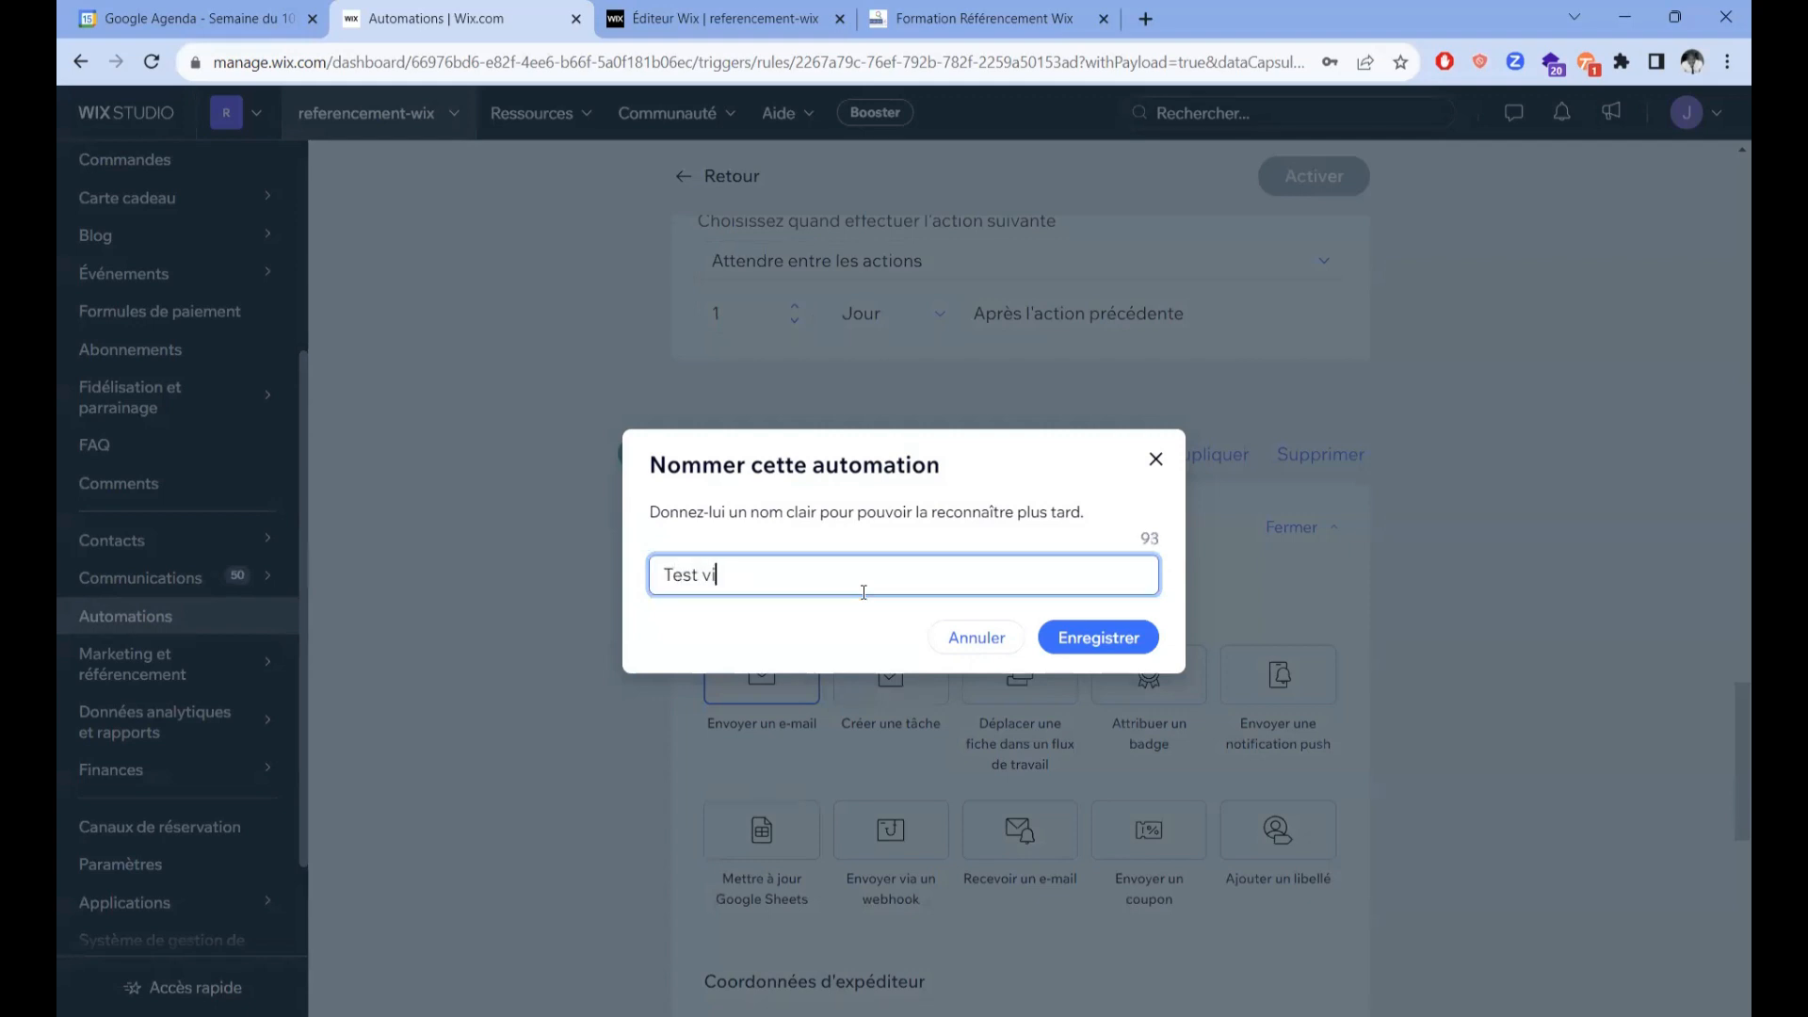
pyautogui.write('deo Youtube')
pyautogui.click(1097, 637)
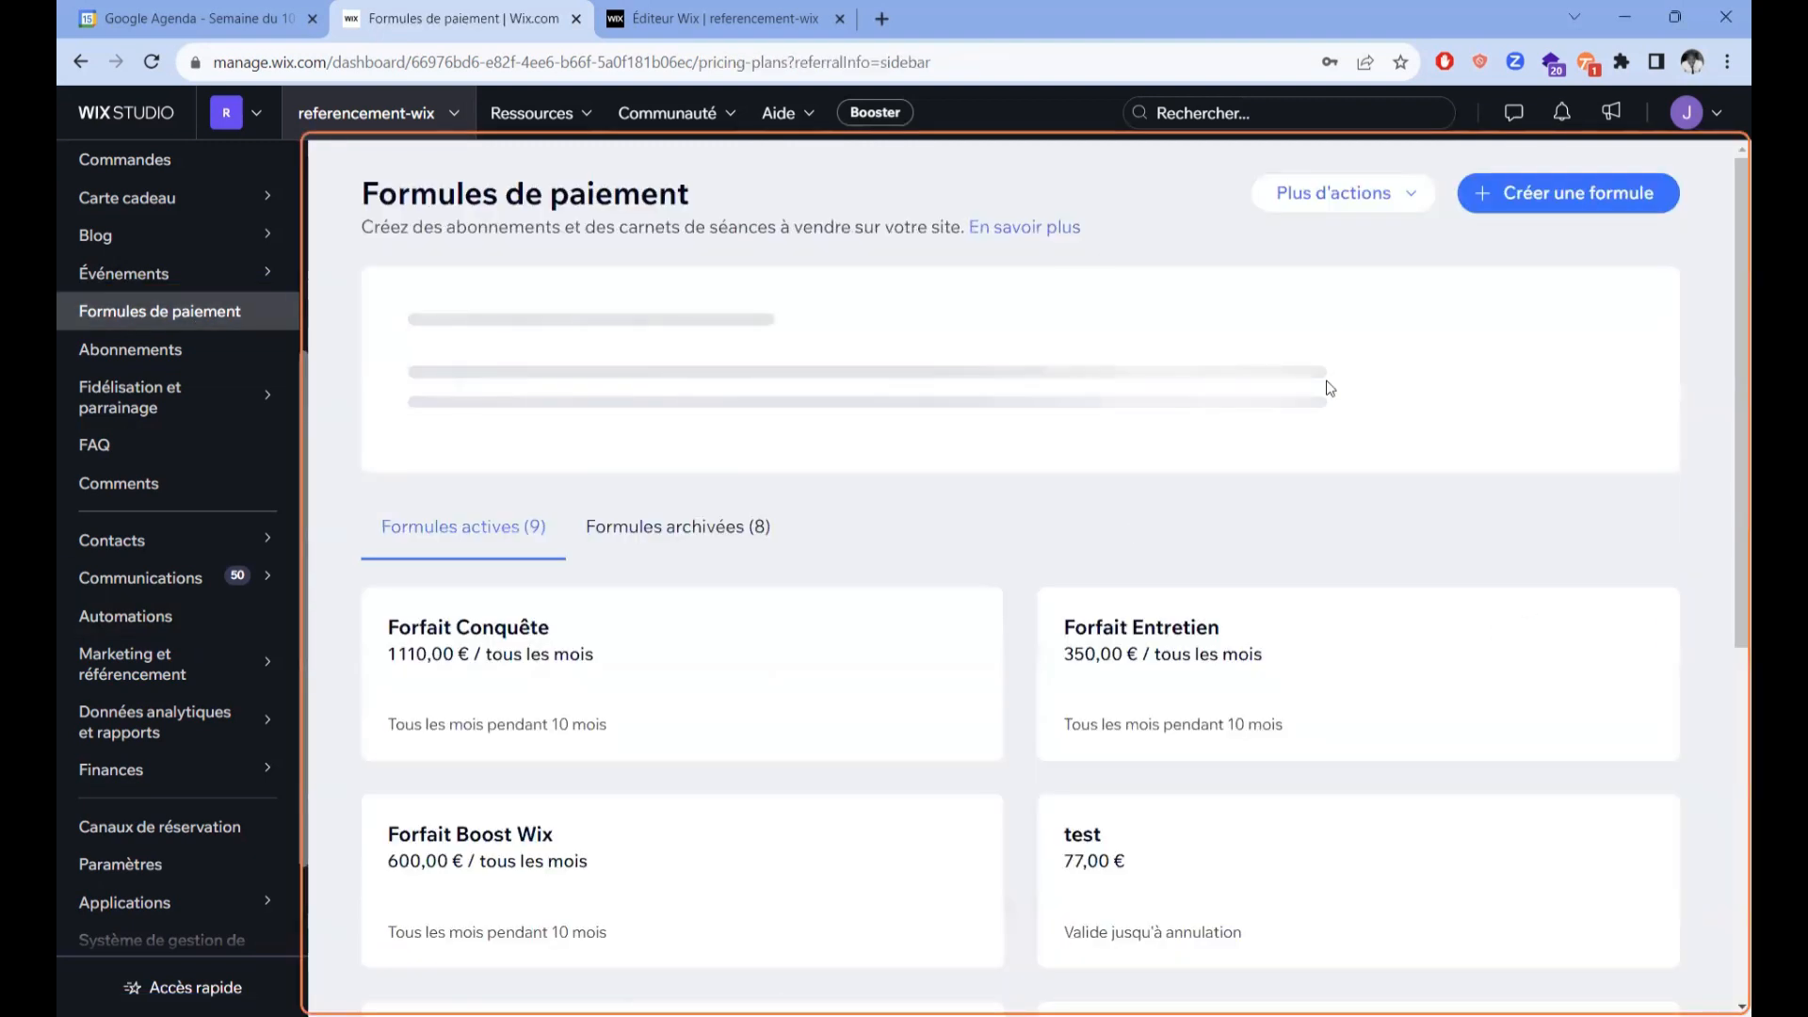
# Step: Create a new payment plan and name it "Test video youtube"
pyautogui.click(1554, 192)
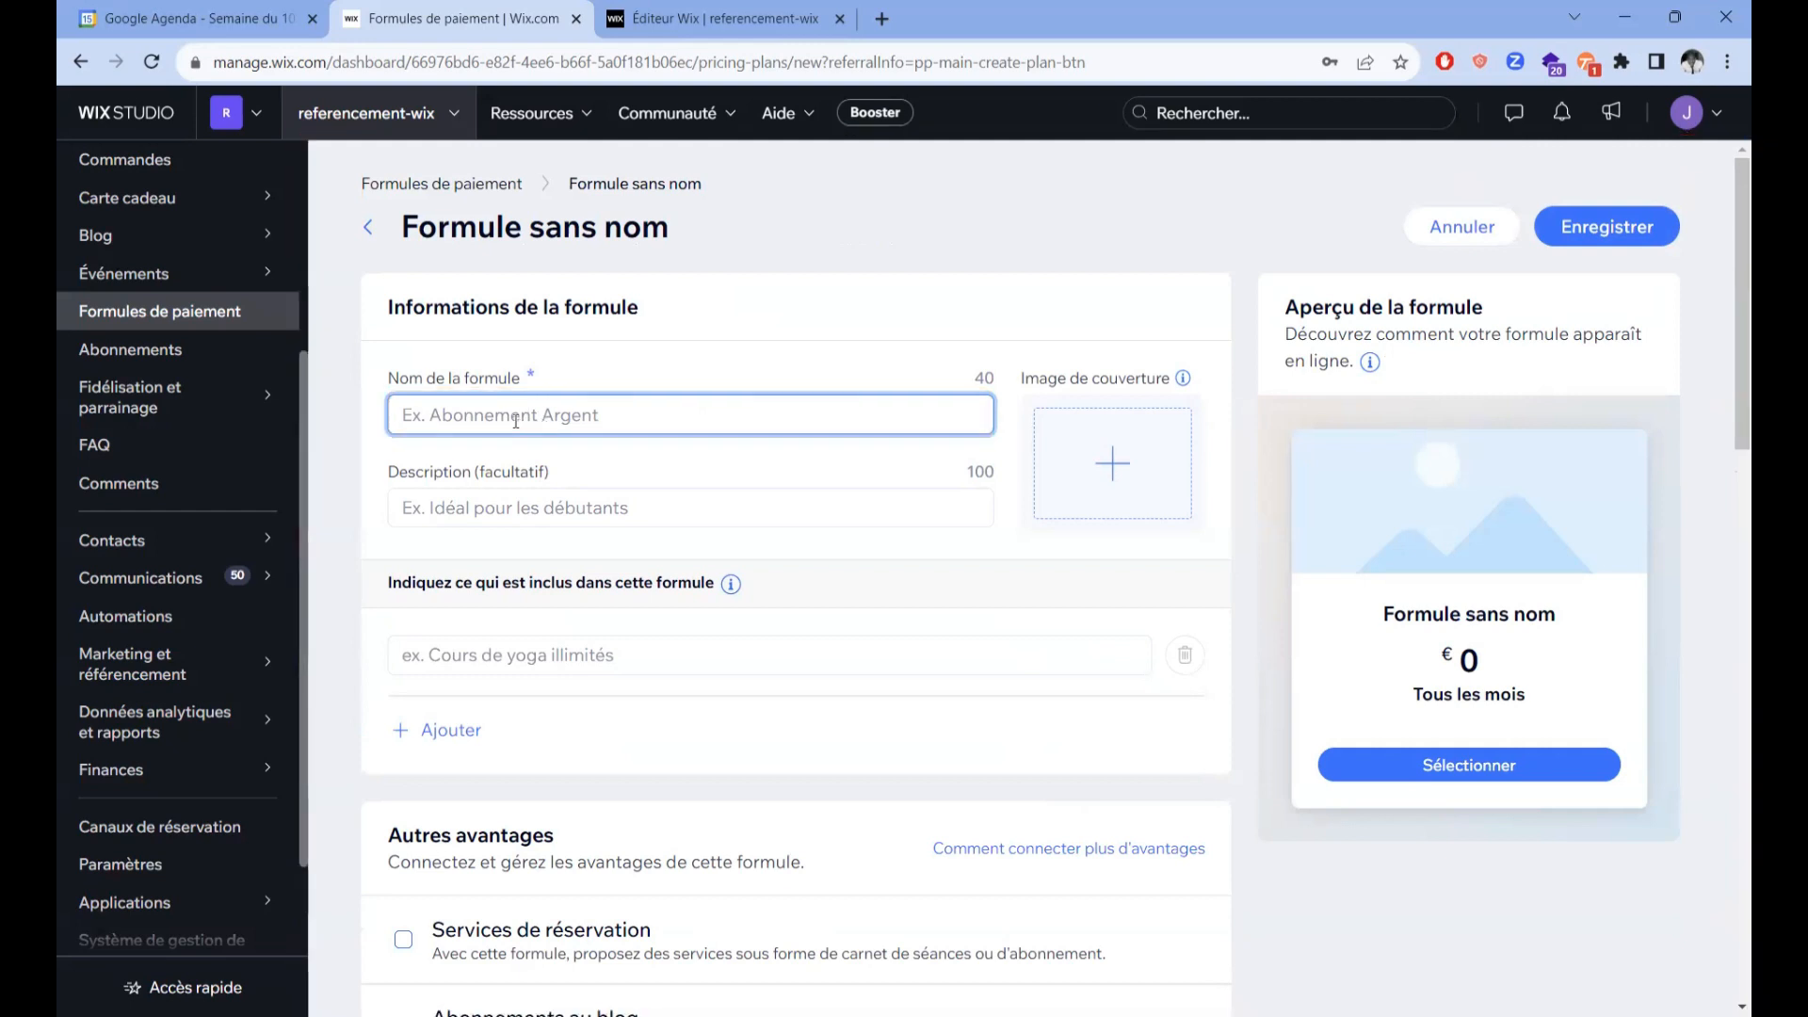
pyautogui.write('Test')
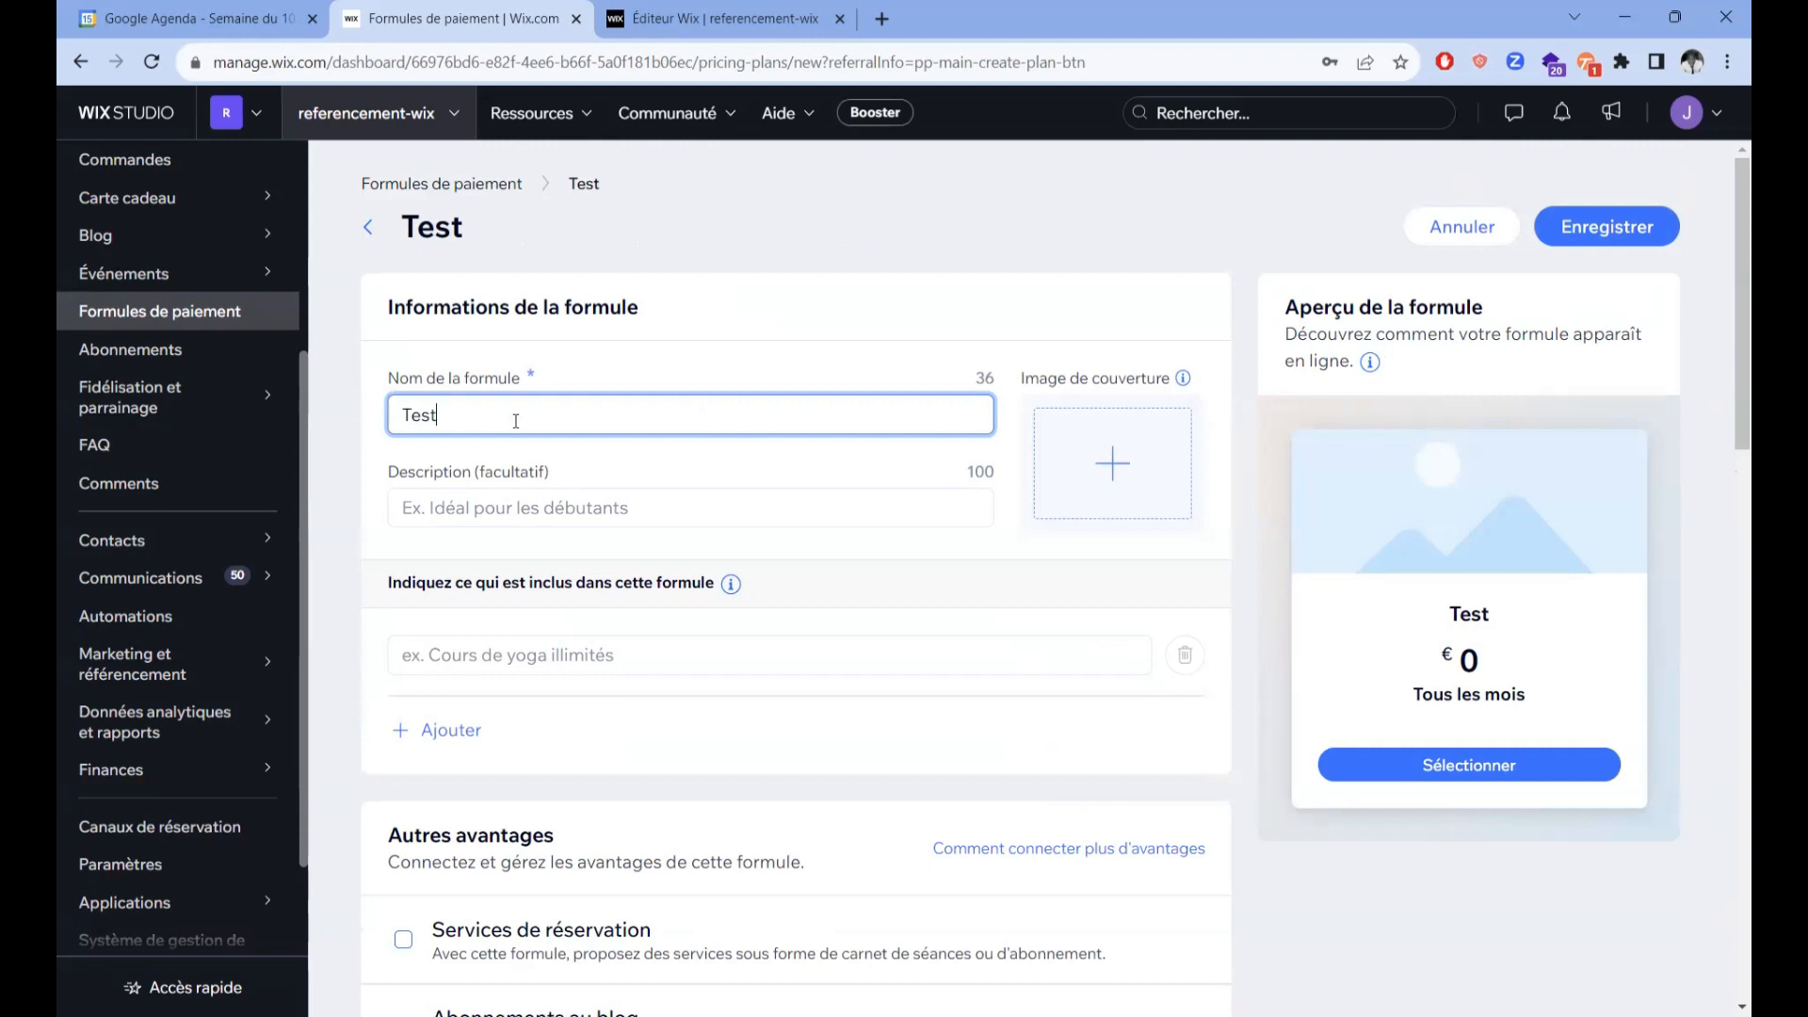
pyautogui.write(' video ')
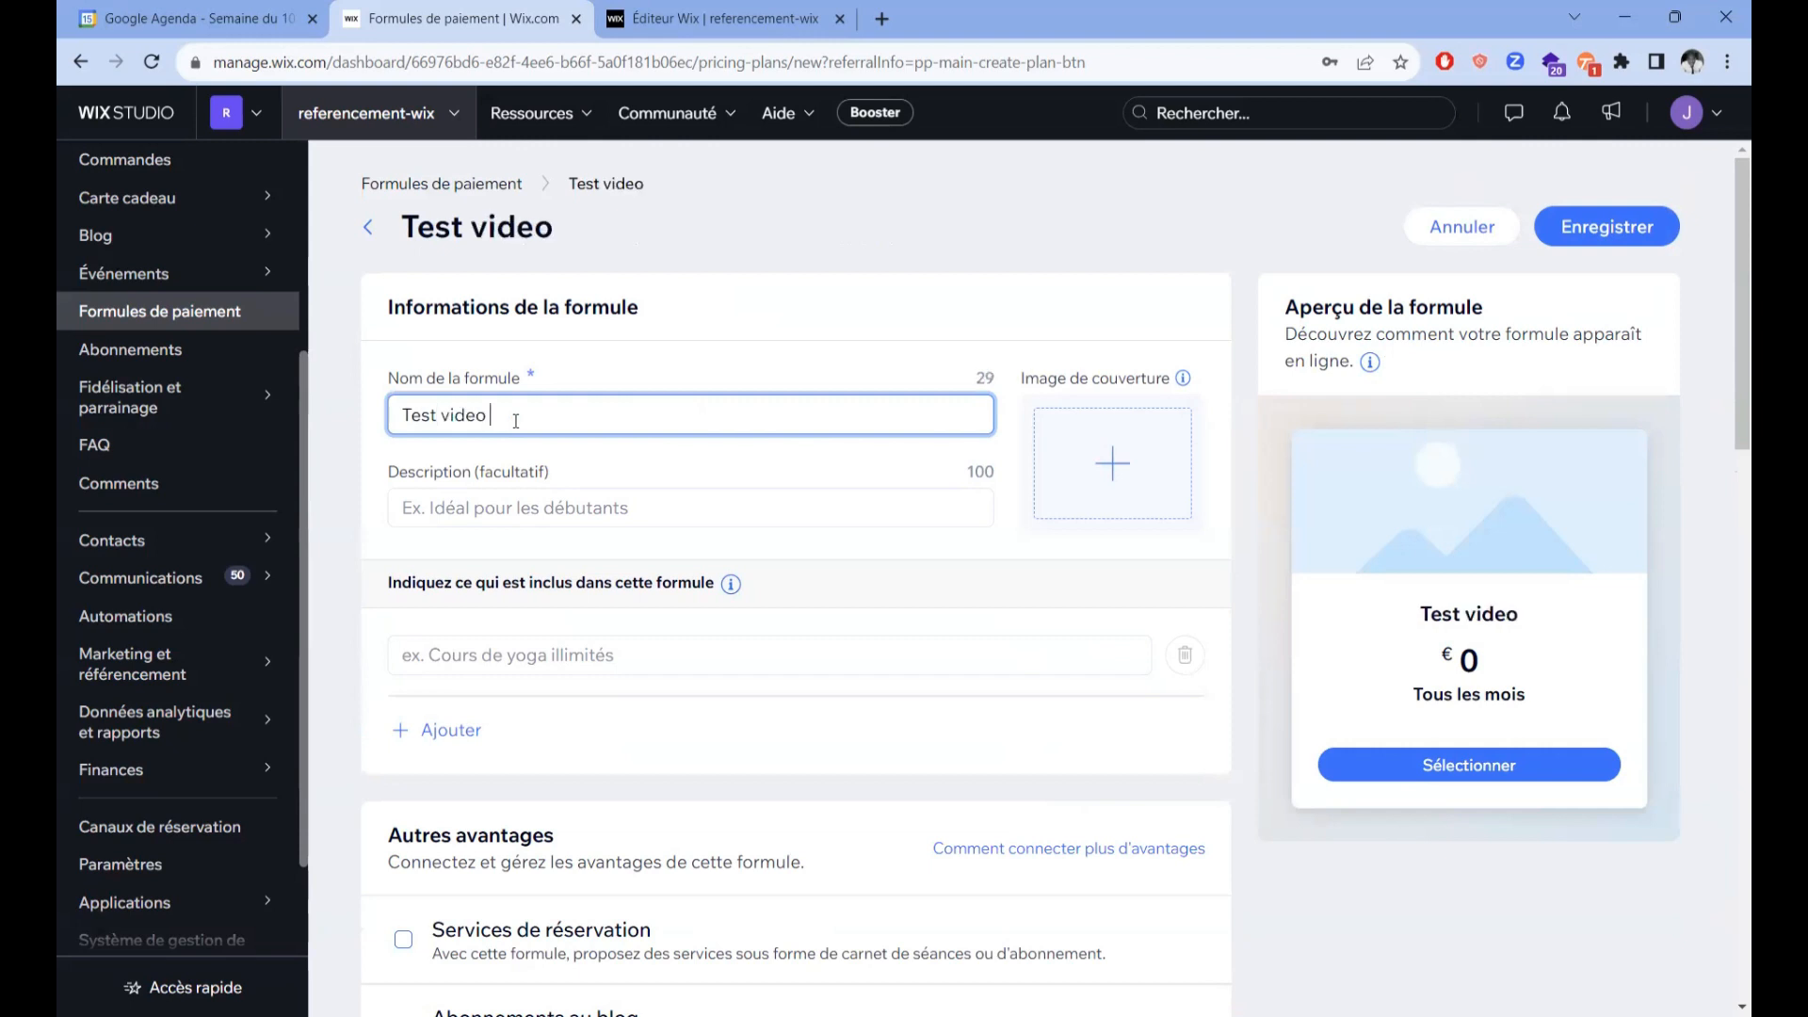
pyautogui.write('youtube')
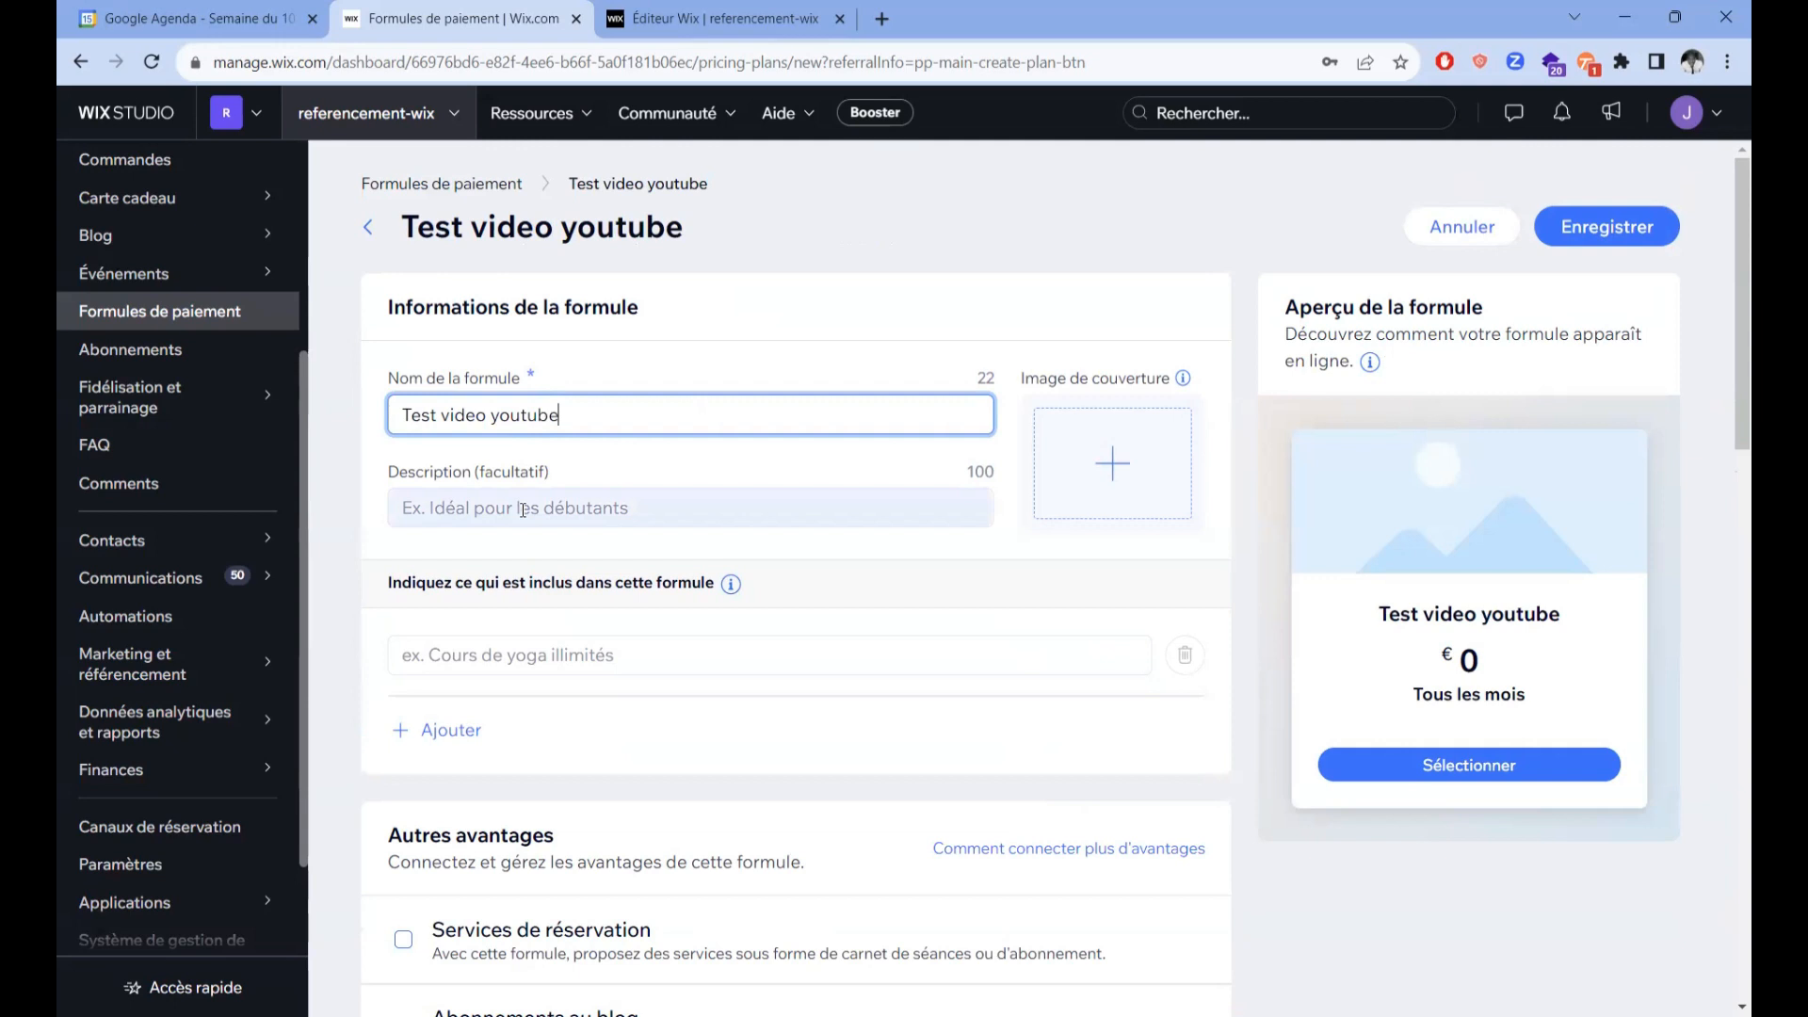
# Step: Enter the plan description "Vivez de vos formations en ligne grâce à votre site Wix !" and list "Formation de 4h" as the first included item
pyautogui.click(522, 509)
pyautogui.click(758, 561)
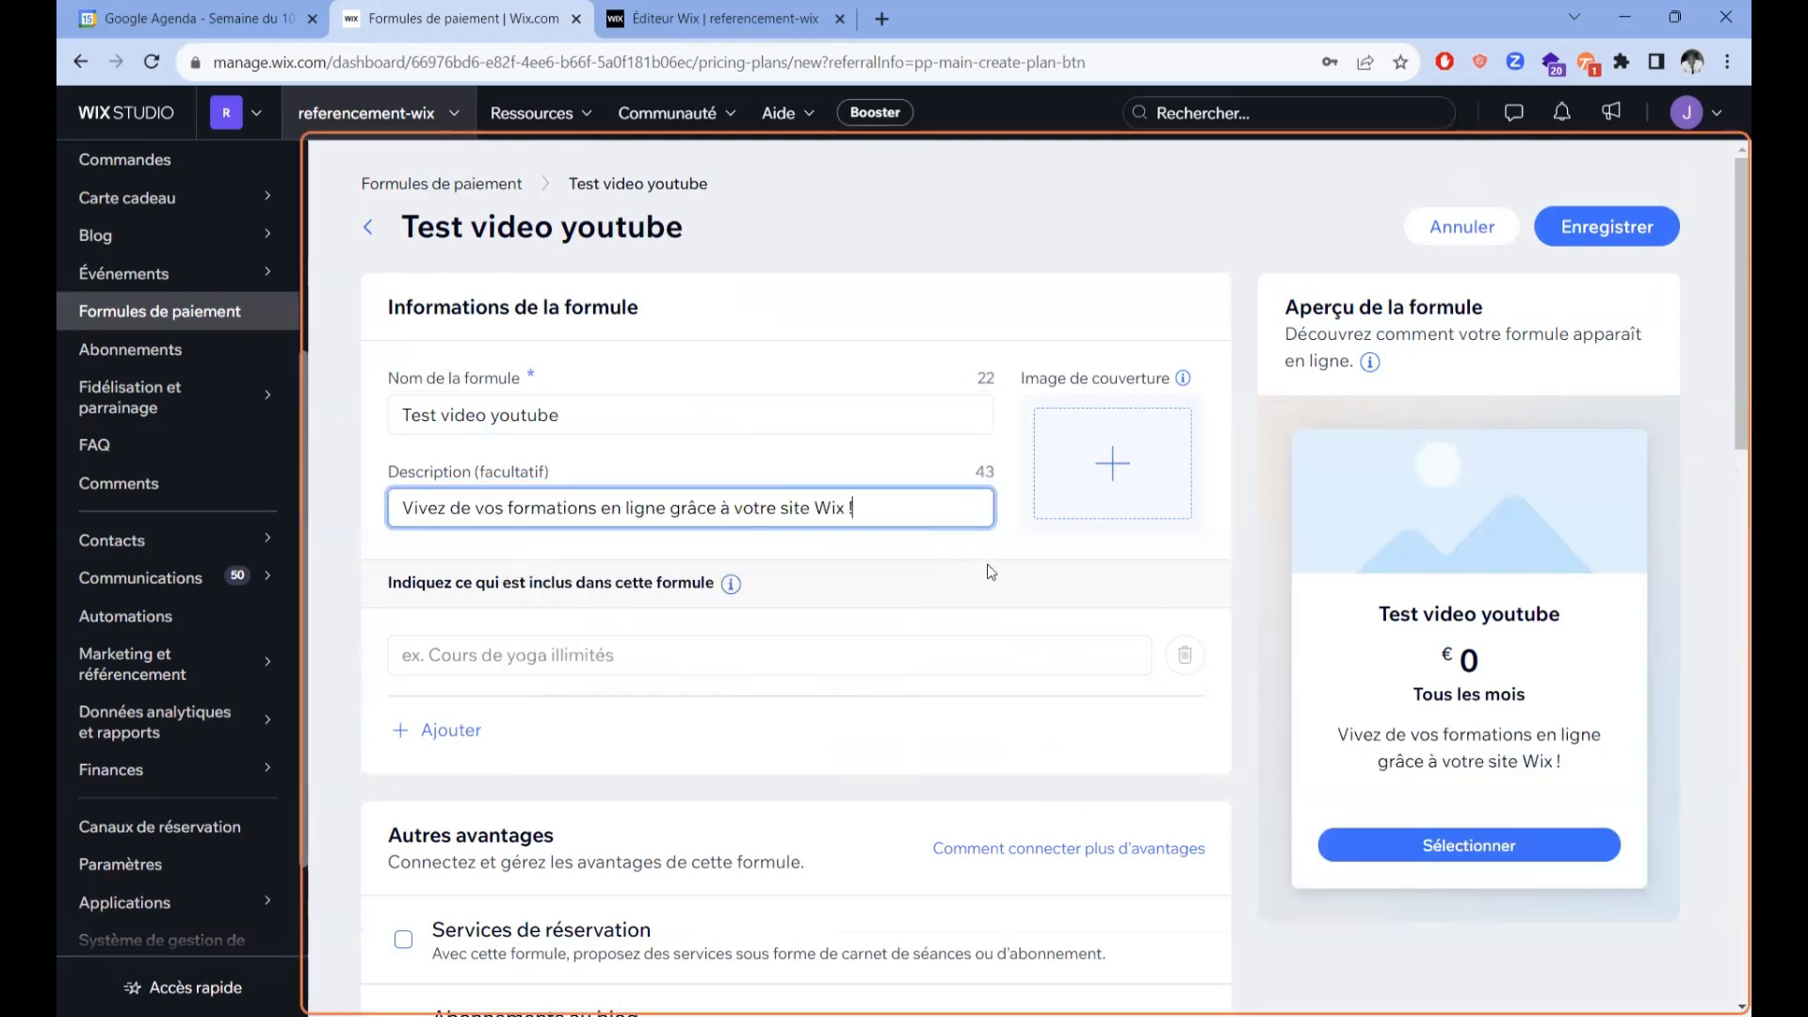
pyautogui.click(545, 654)
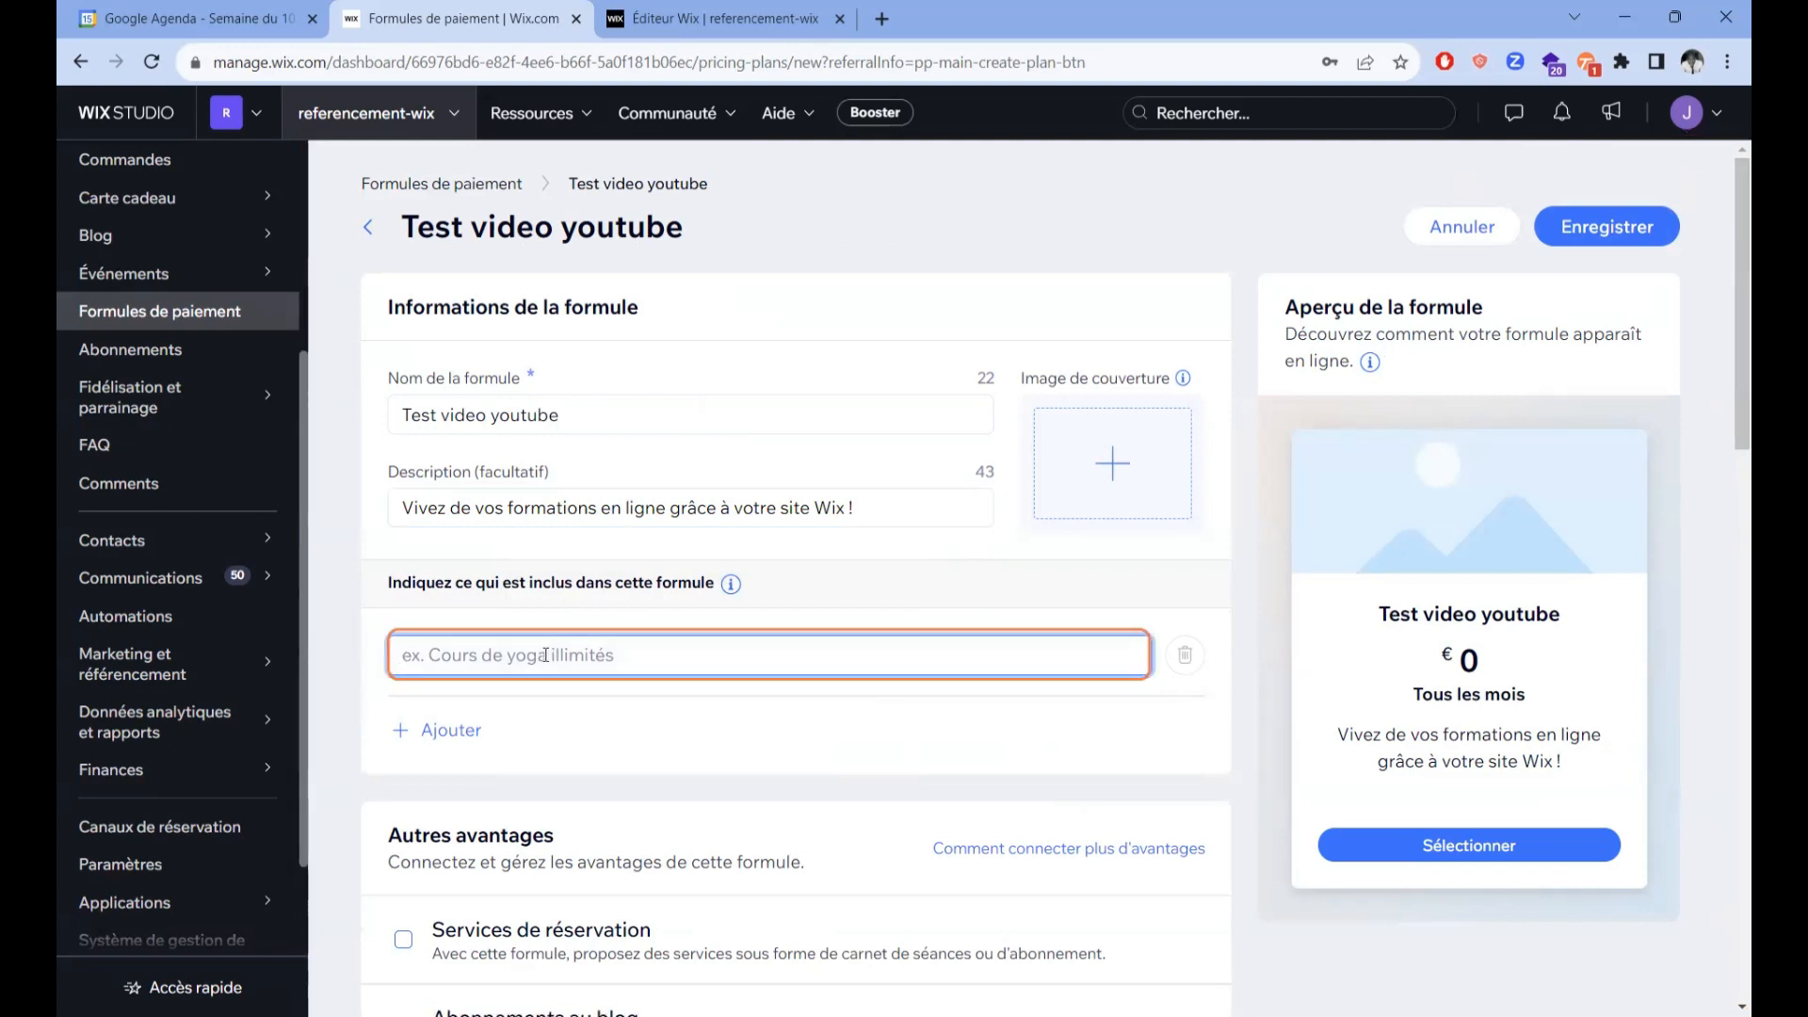
pyautogui.write('Fo')
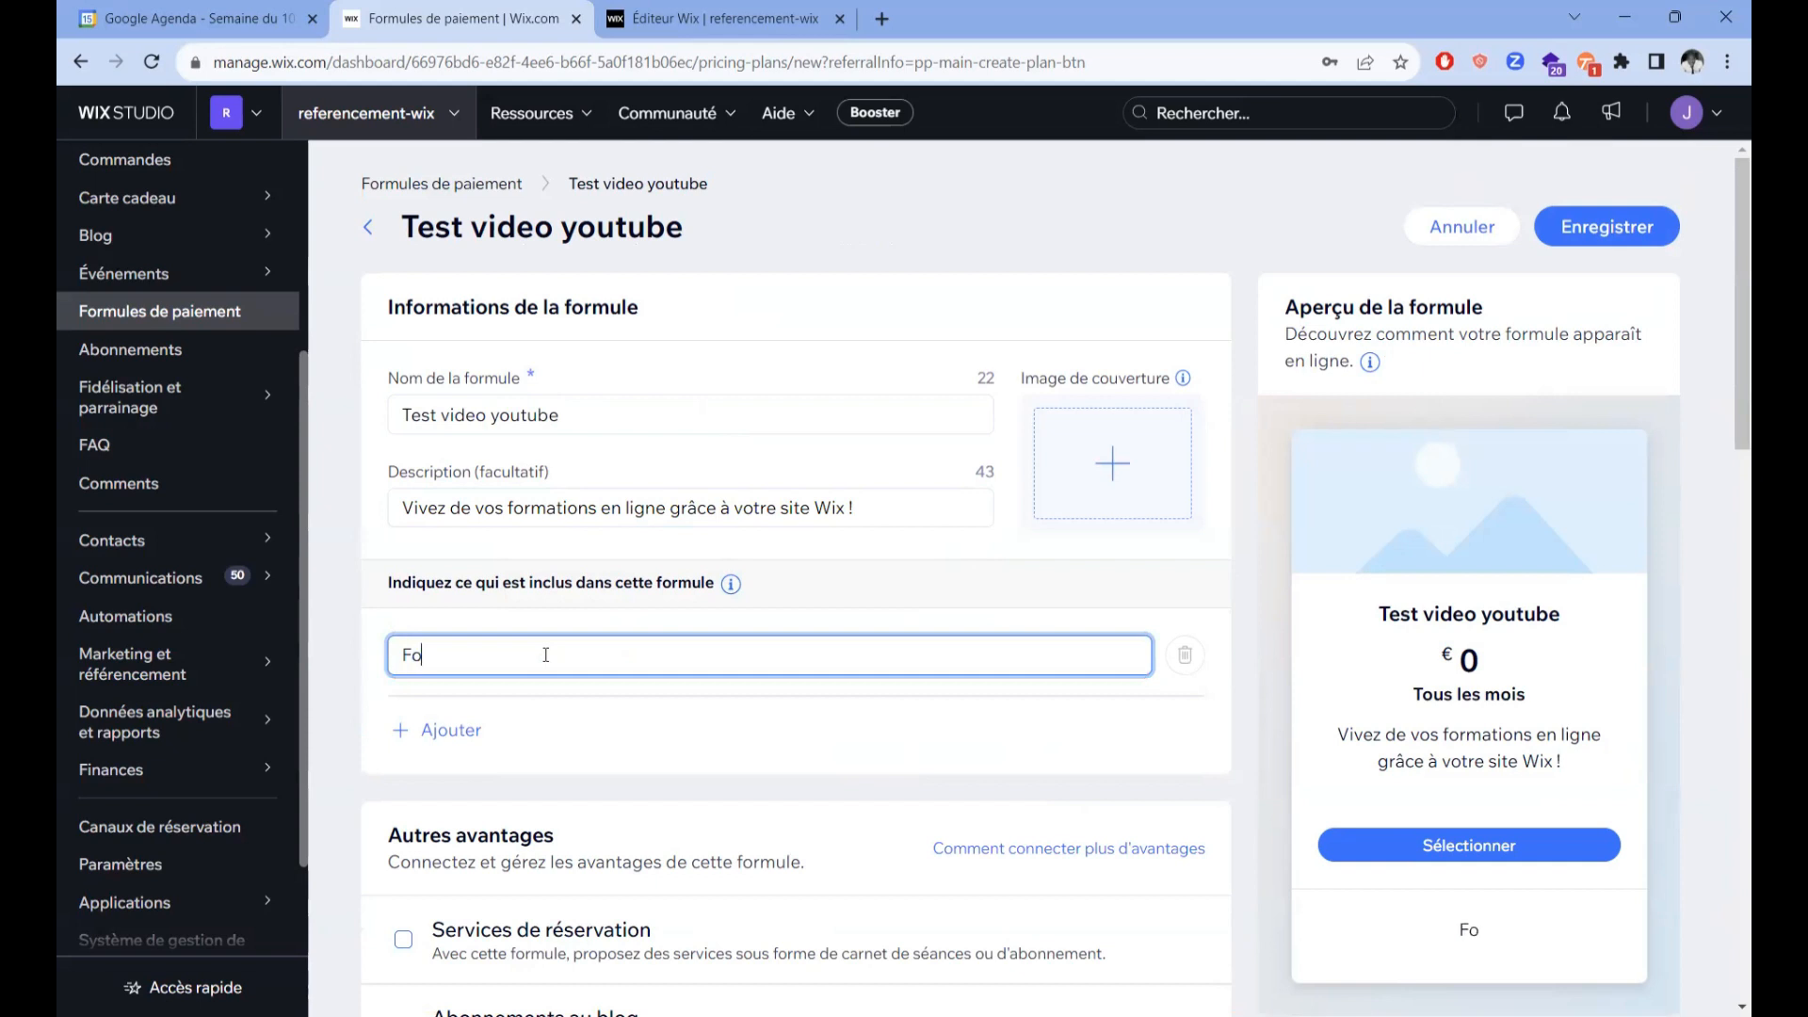
pyautogui.write('rmation ')
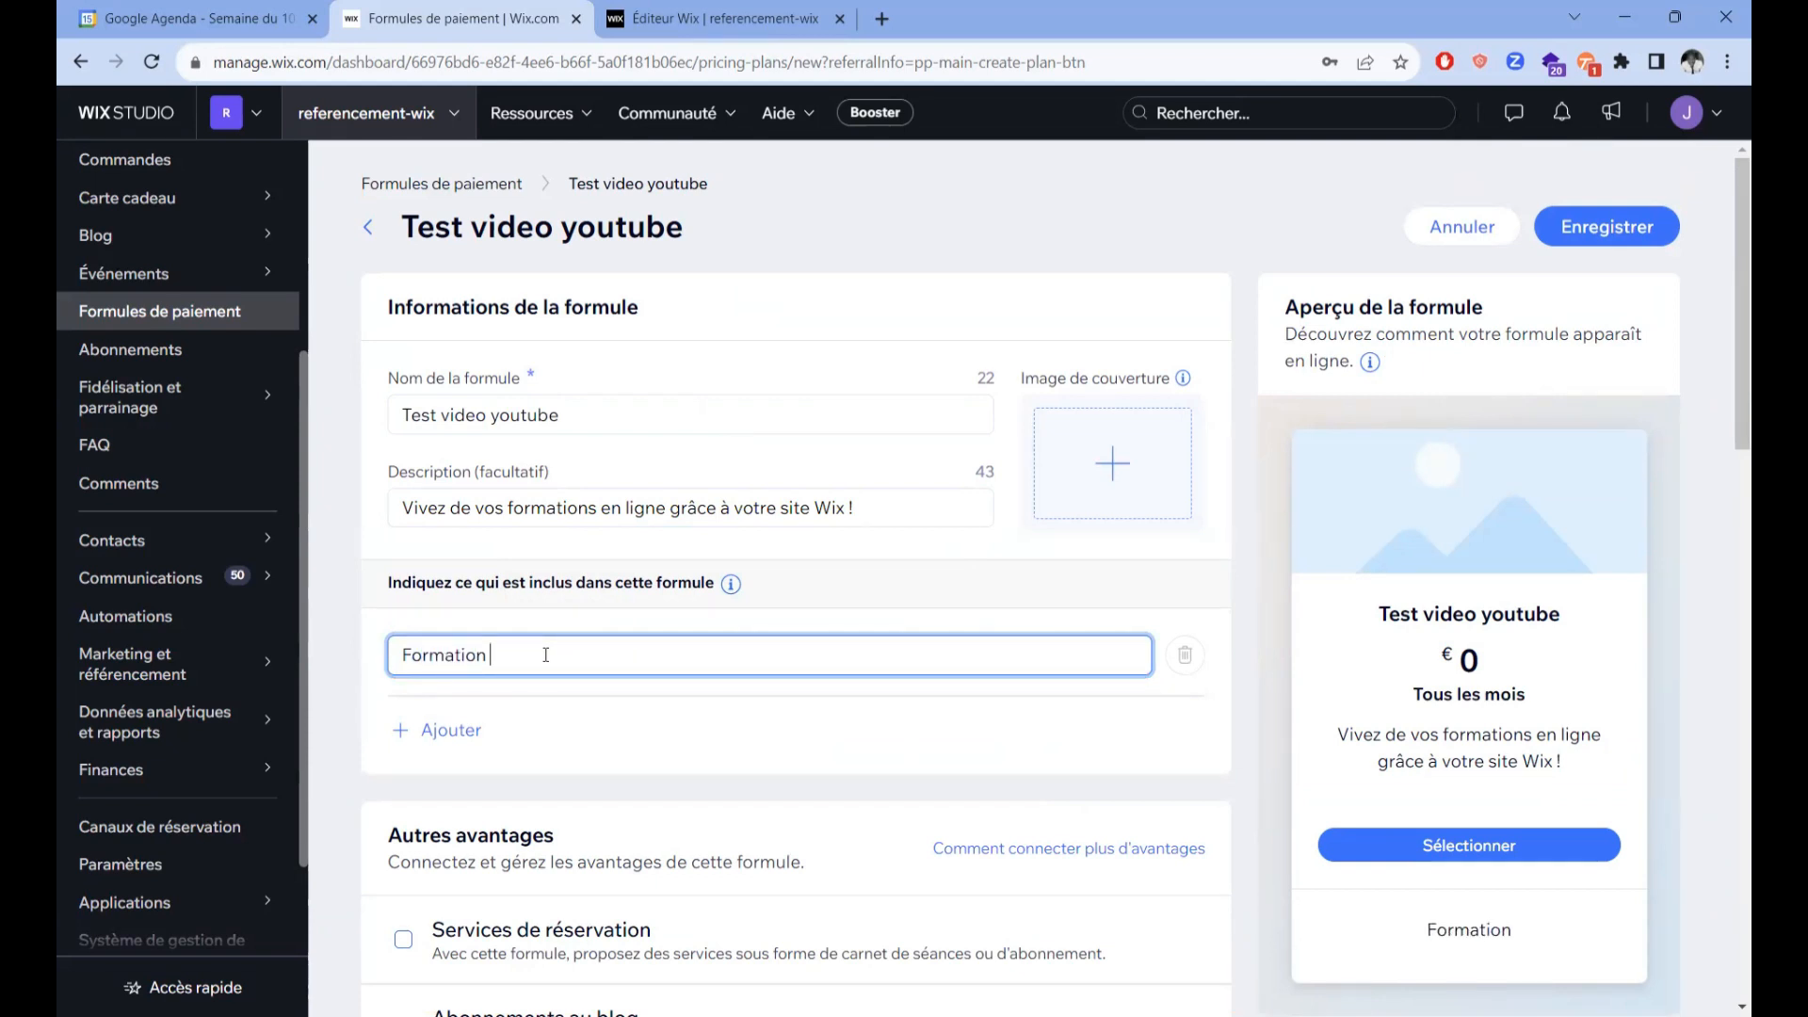
pyautogui.write('de 4h')
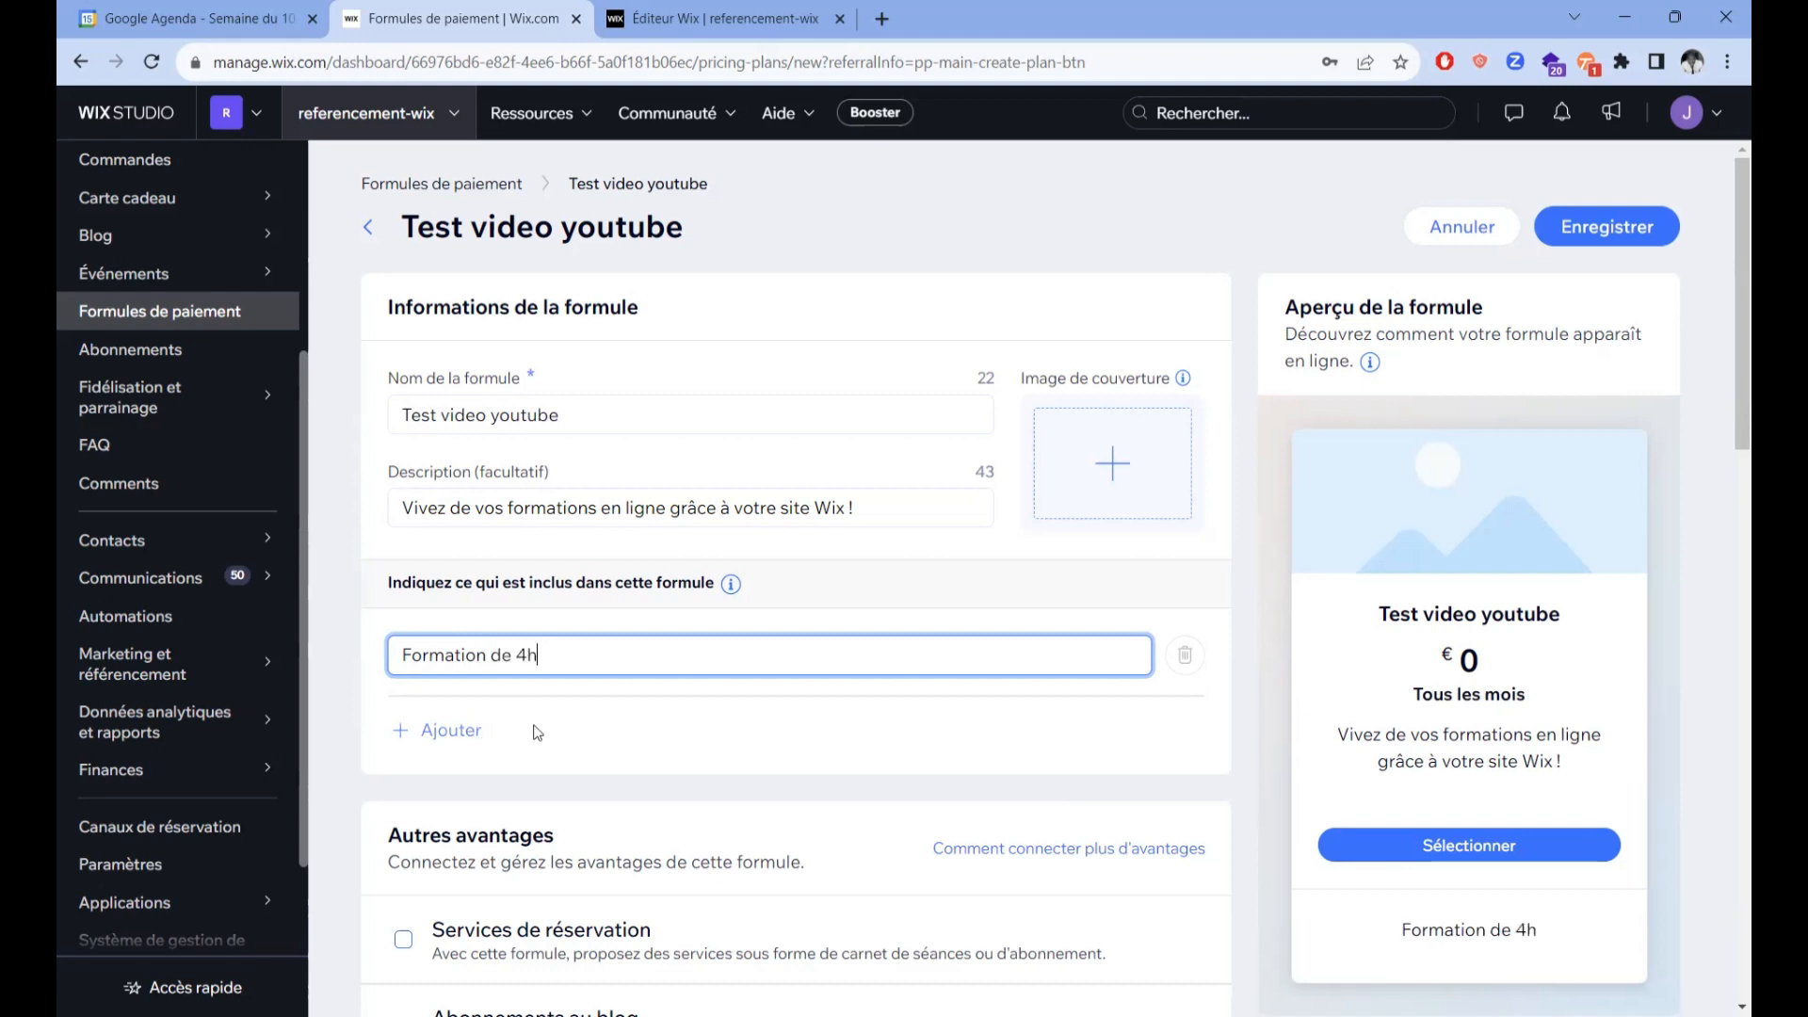
# Step: Add a second included item to the plan, reading "Group Facebook VIP"
pyautogui.press('Return')
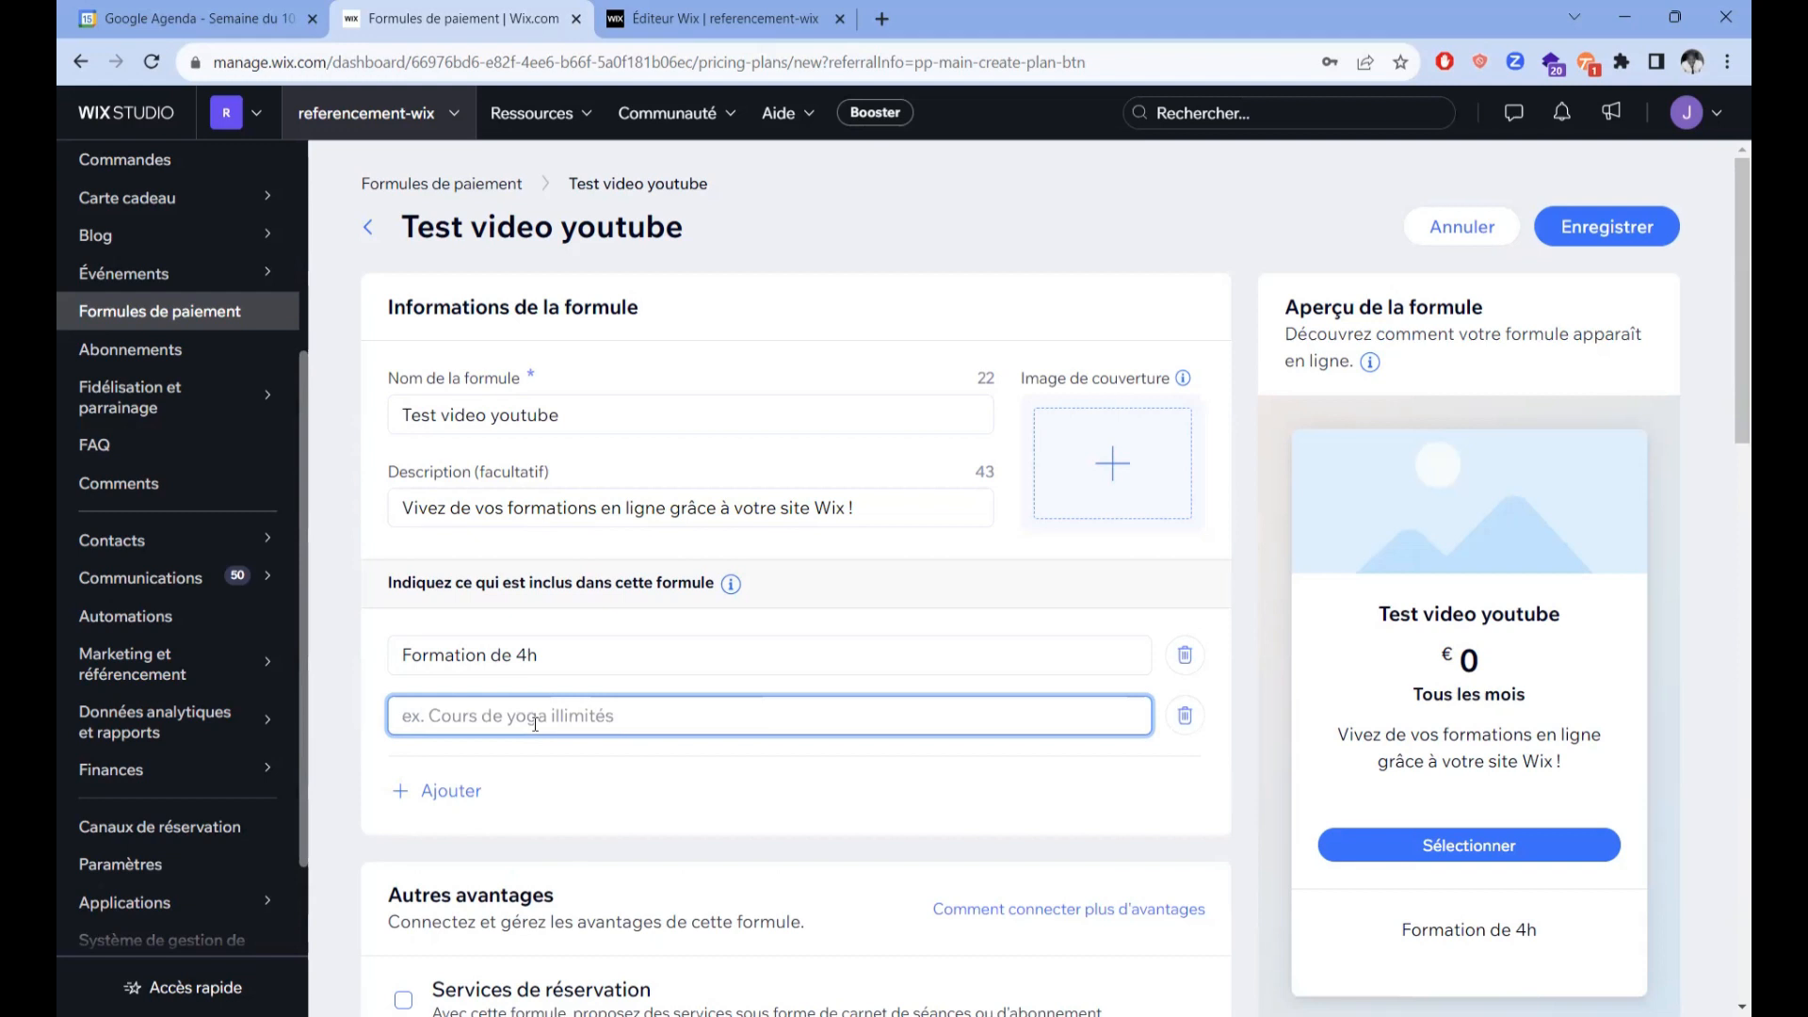
pyautogui.write('Grou')
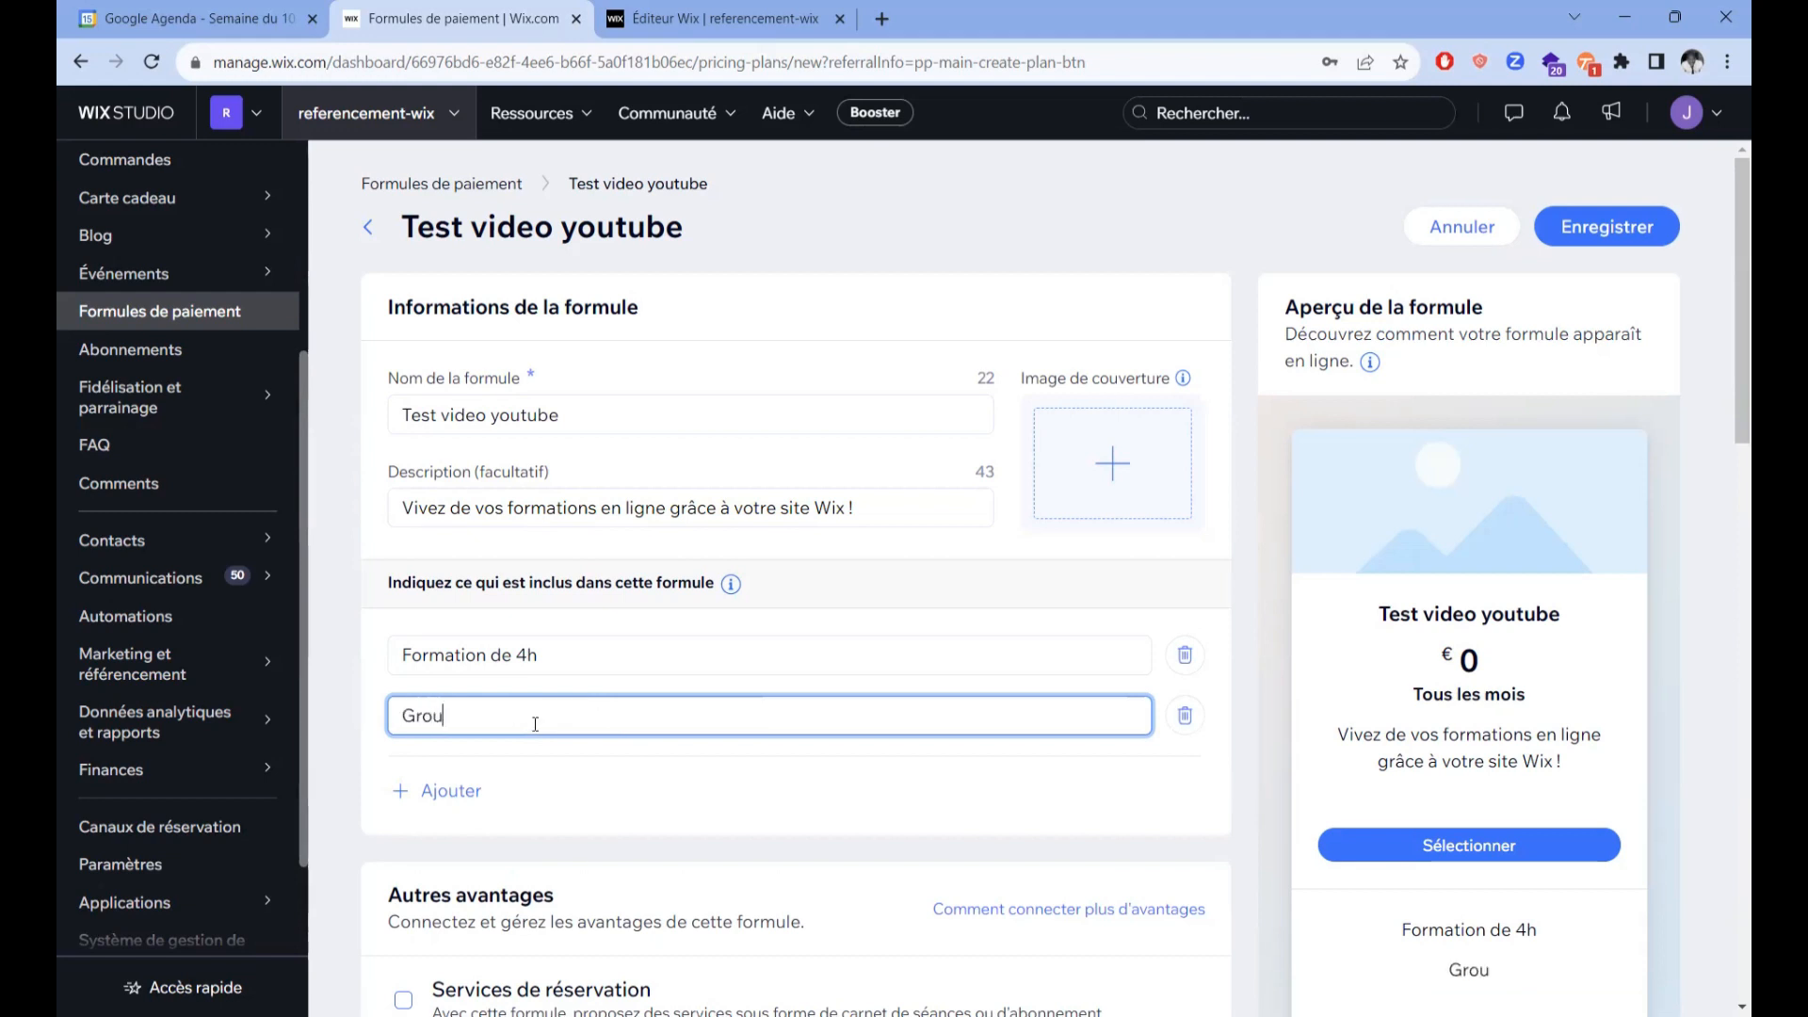
pyautogui.write('p Faceboo')
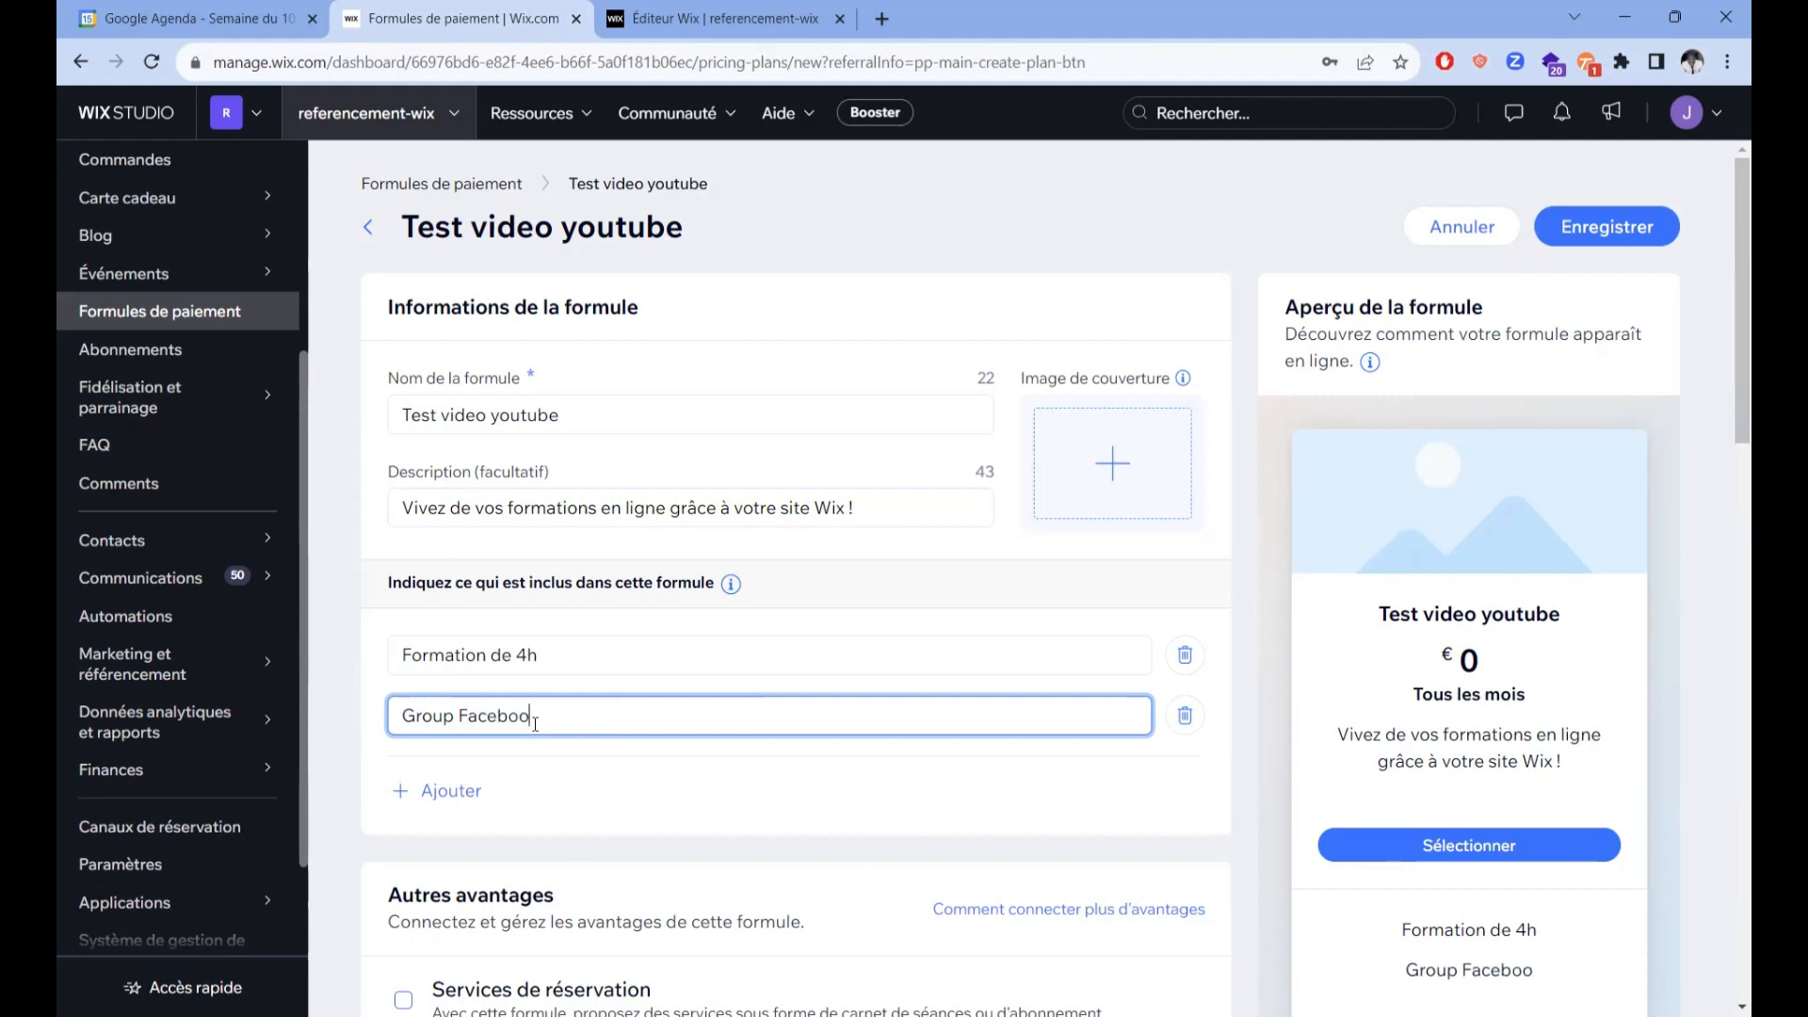
pyautogui.write('k V')
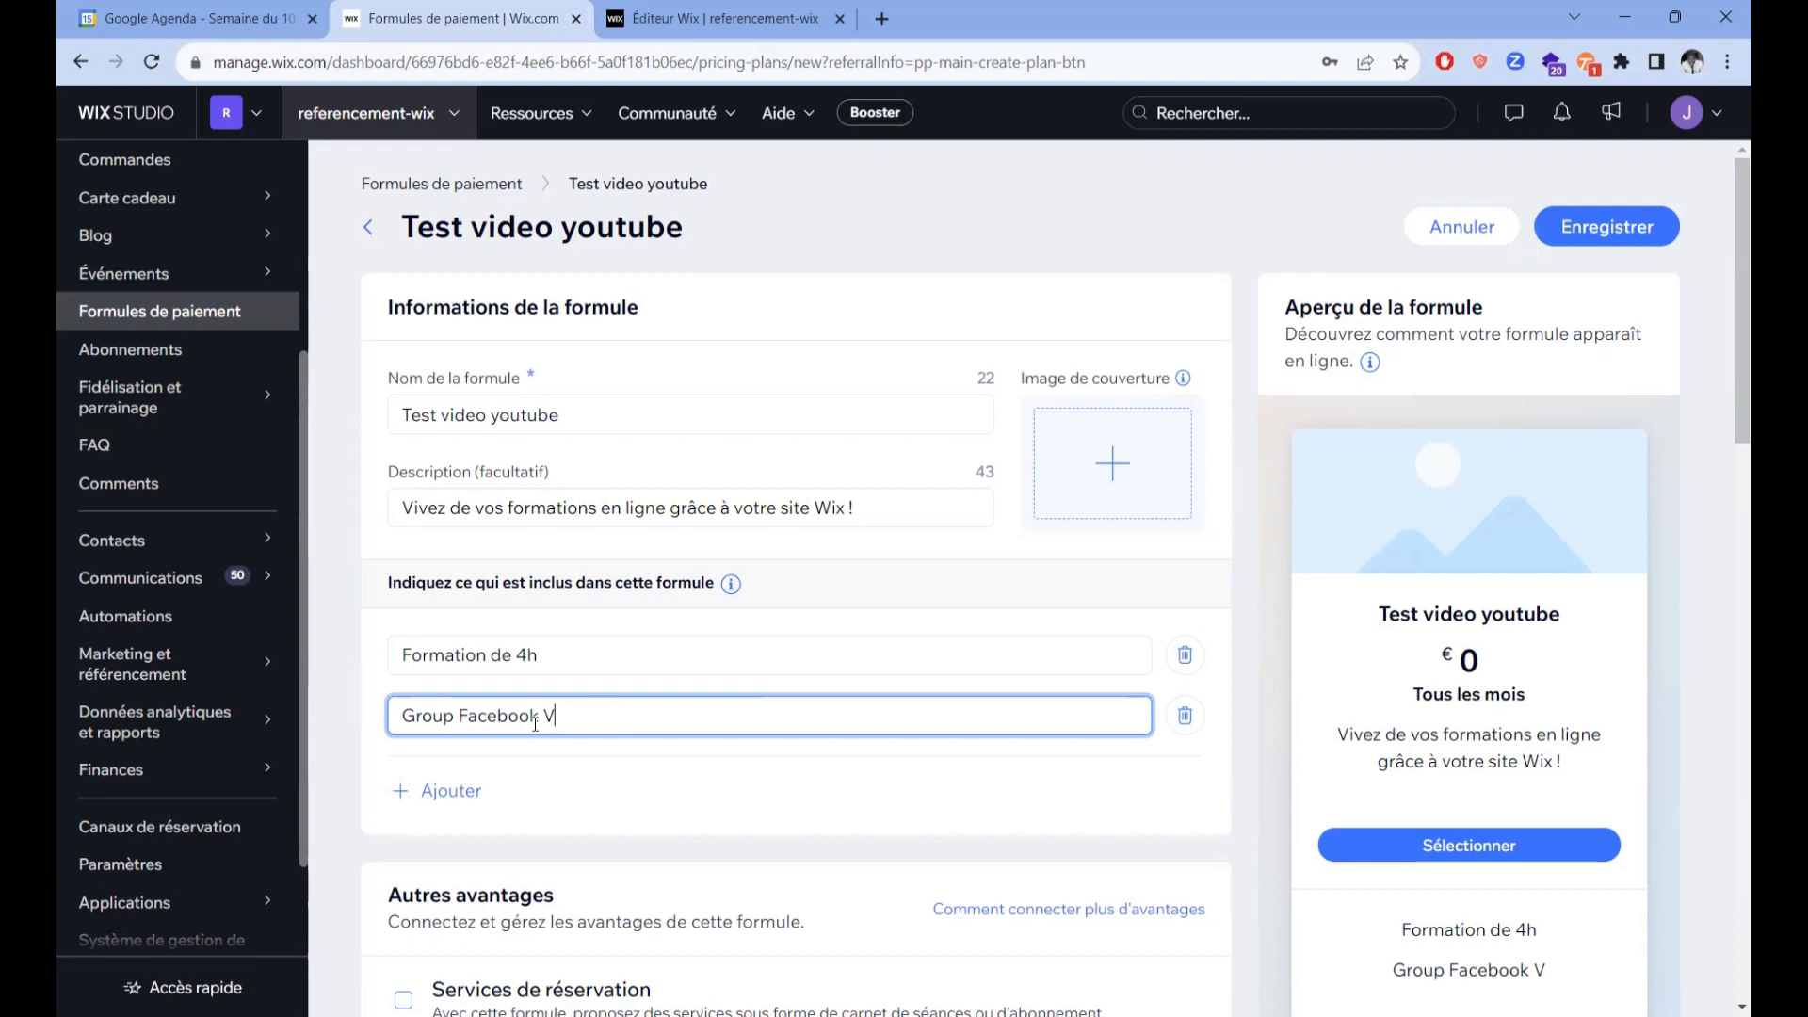
pyautogui.write('IP')
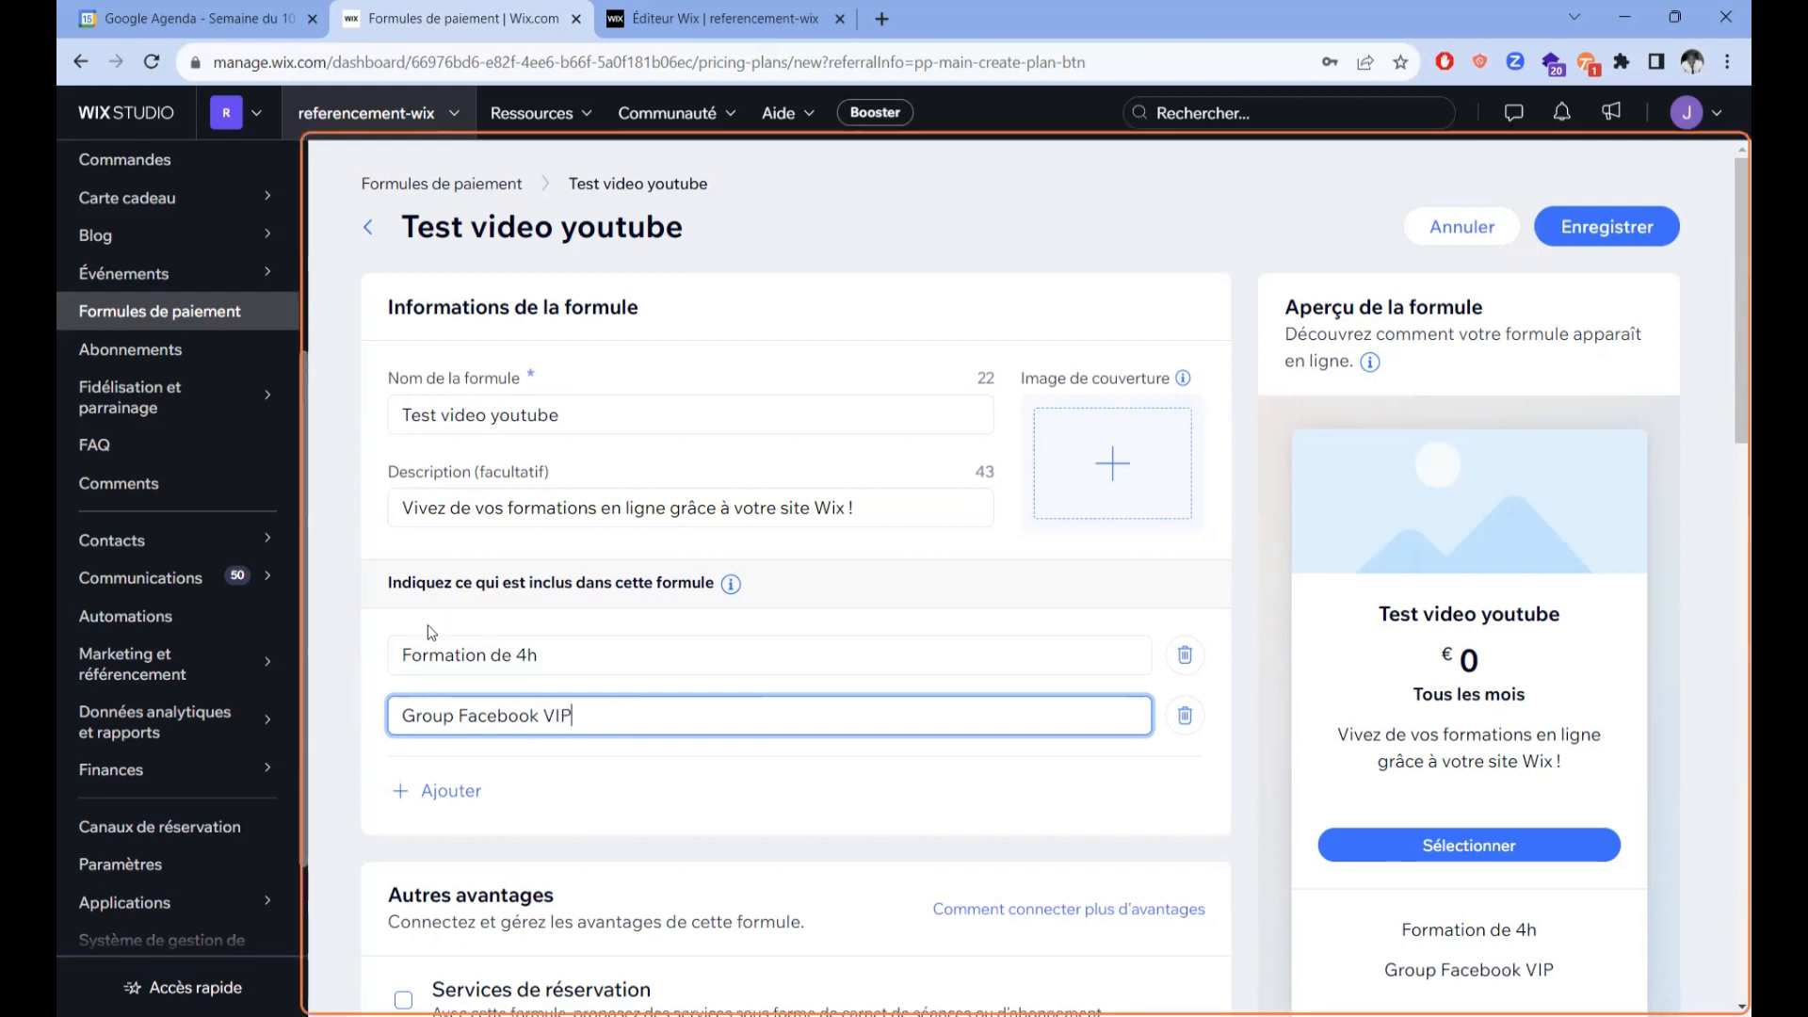
# Step: Add a third included item to the plan, reading "Live mensuel de coaching"
pyautogui.click(462, 788)
pyautogui.write('Live mensu')
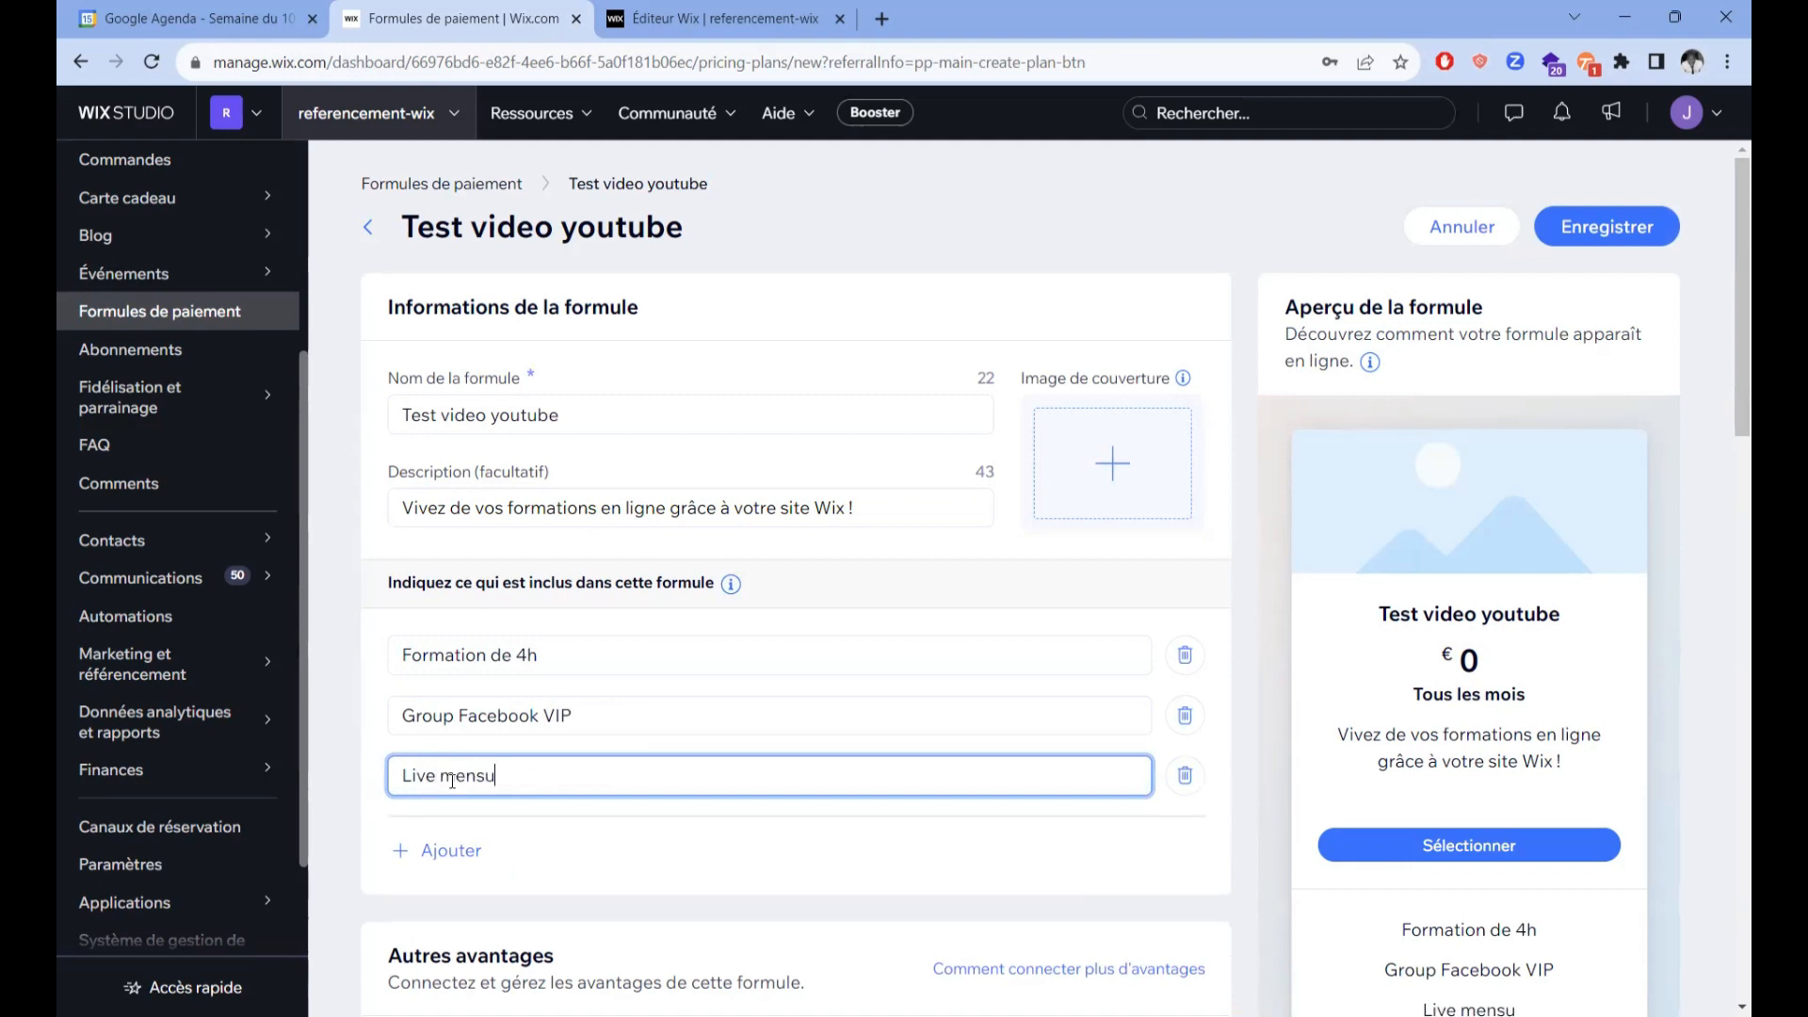
pyautogui.write('el de coavch')
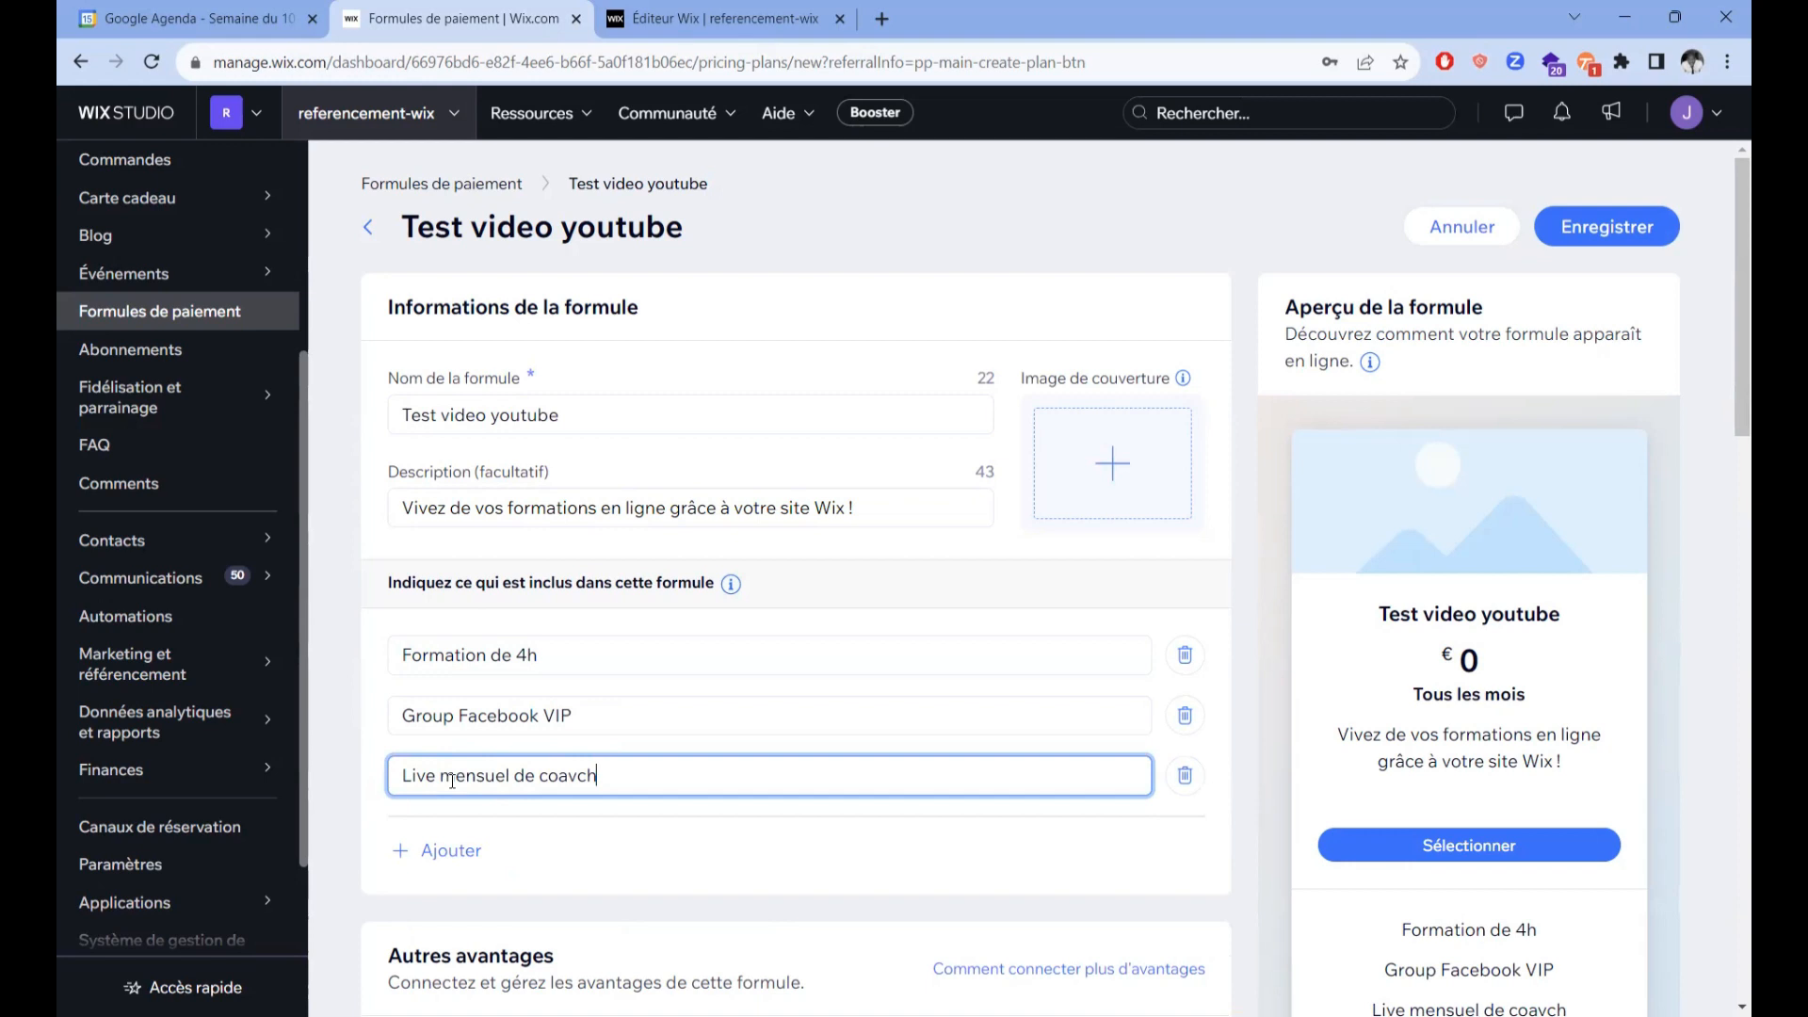
pyautogui.press('BackSpace')
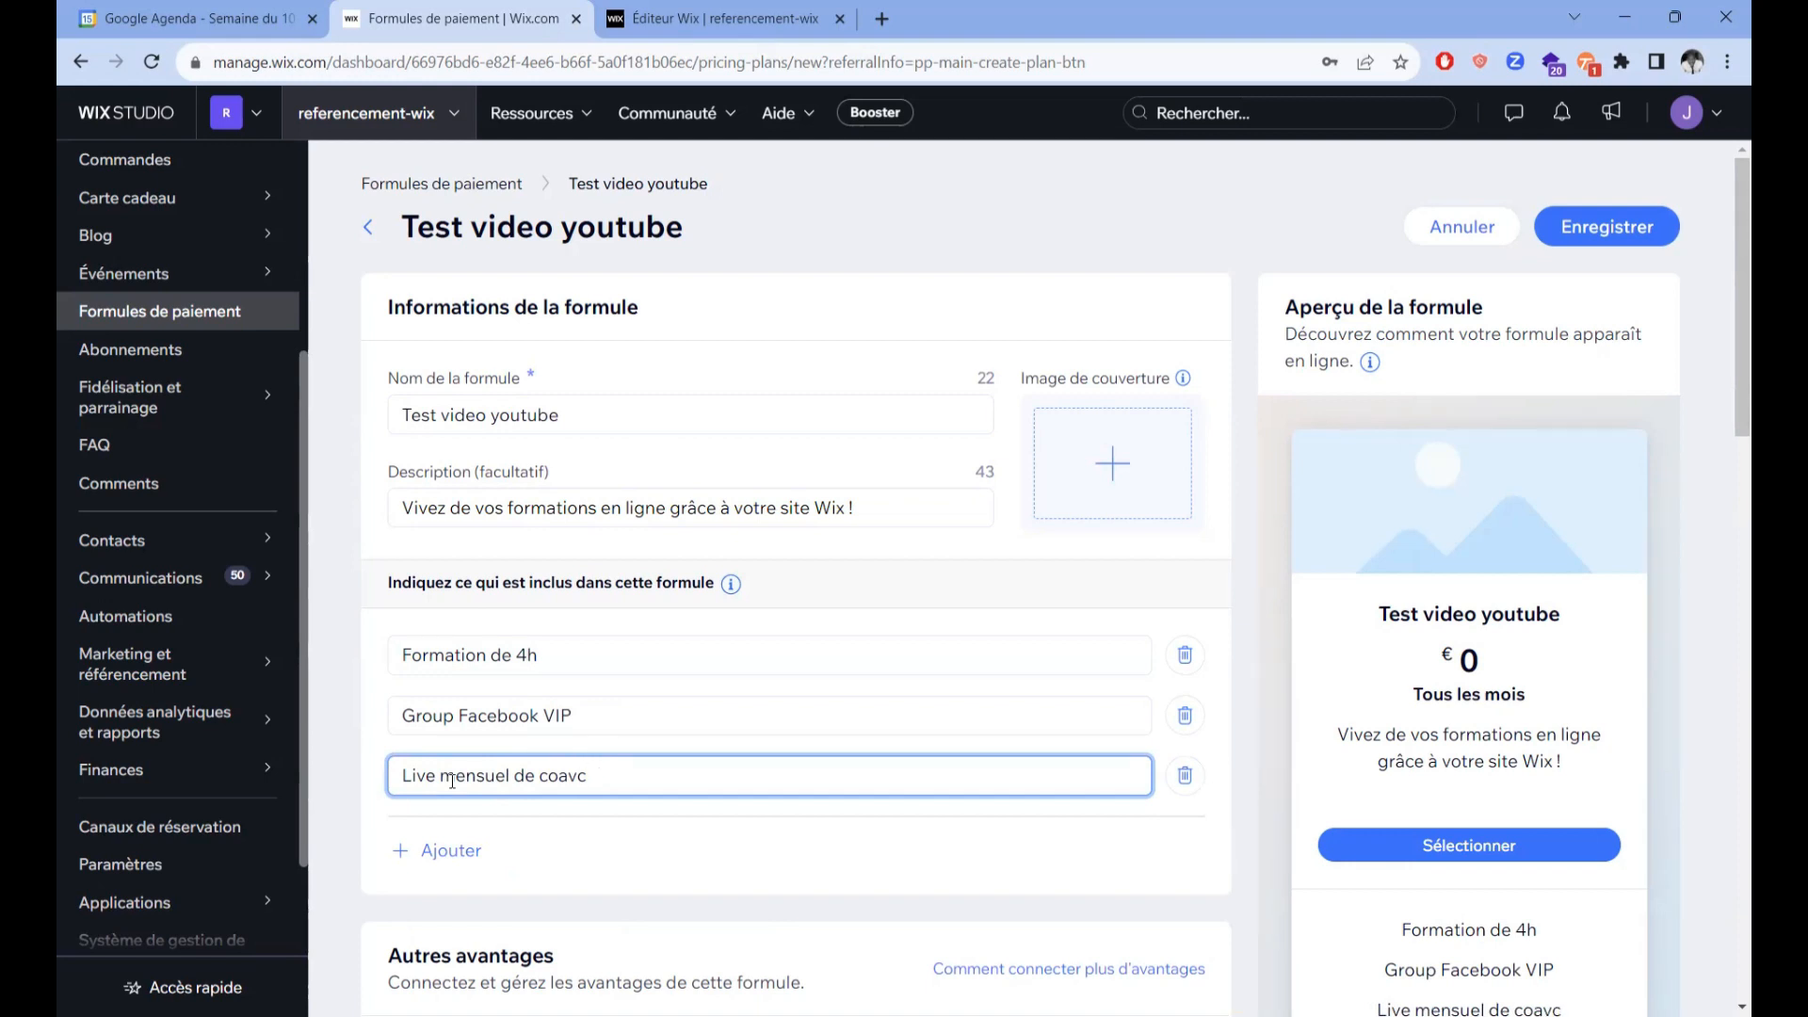
pyautogui.press('BackSpace')
pyautogui.press('BackSpace')
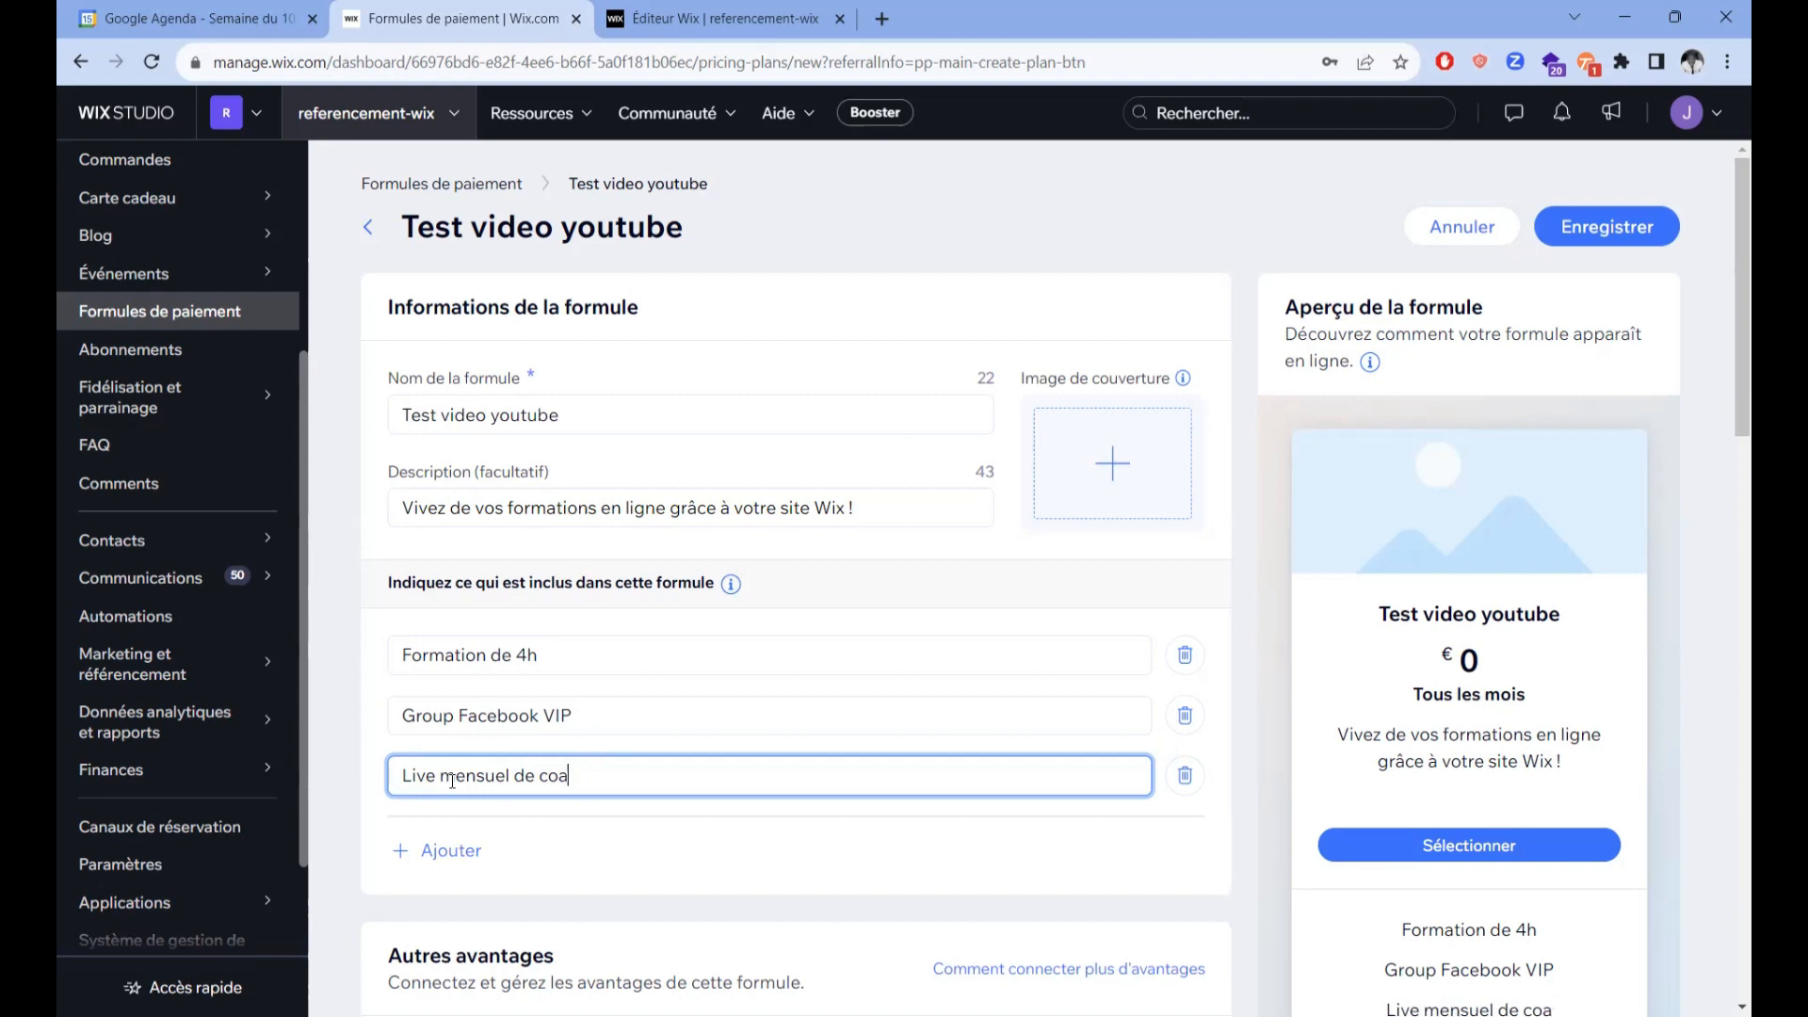
pyautogui.write('chin')
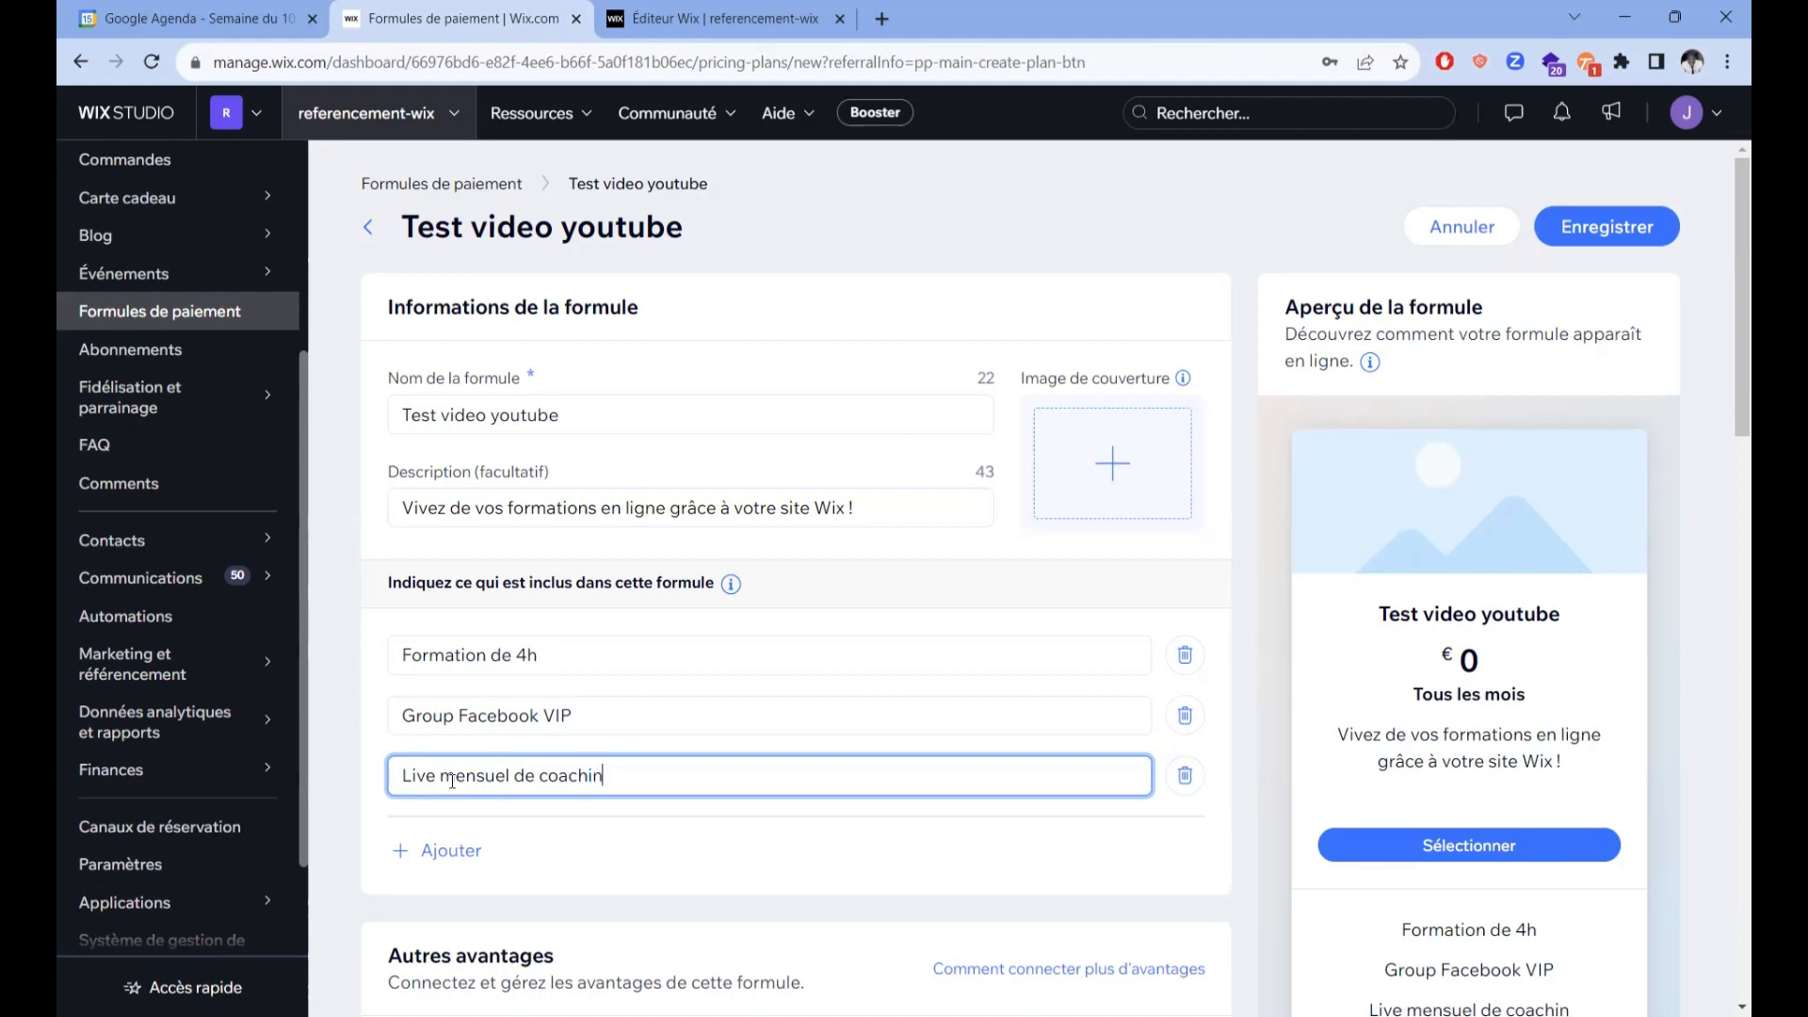
pyautogui.write('g')
# Step: Set the plan's payment option to "Paiement unique" with a price of 197 €
pyautogui.scroll(-3, 744, 428)
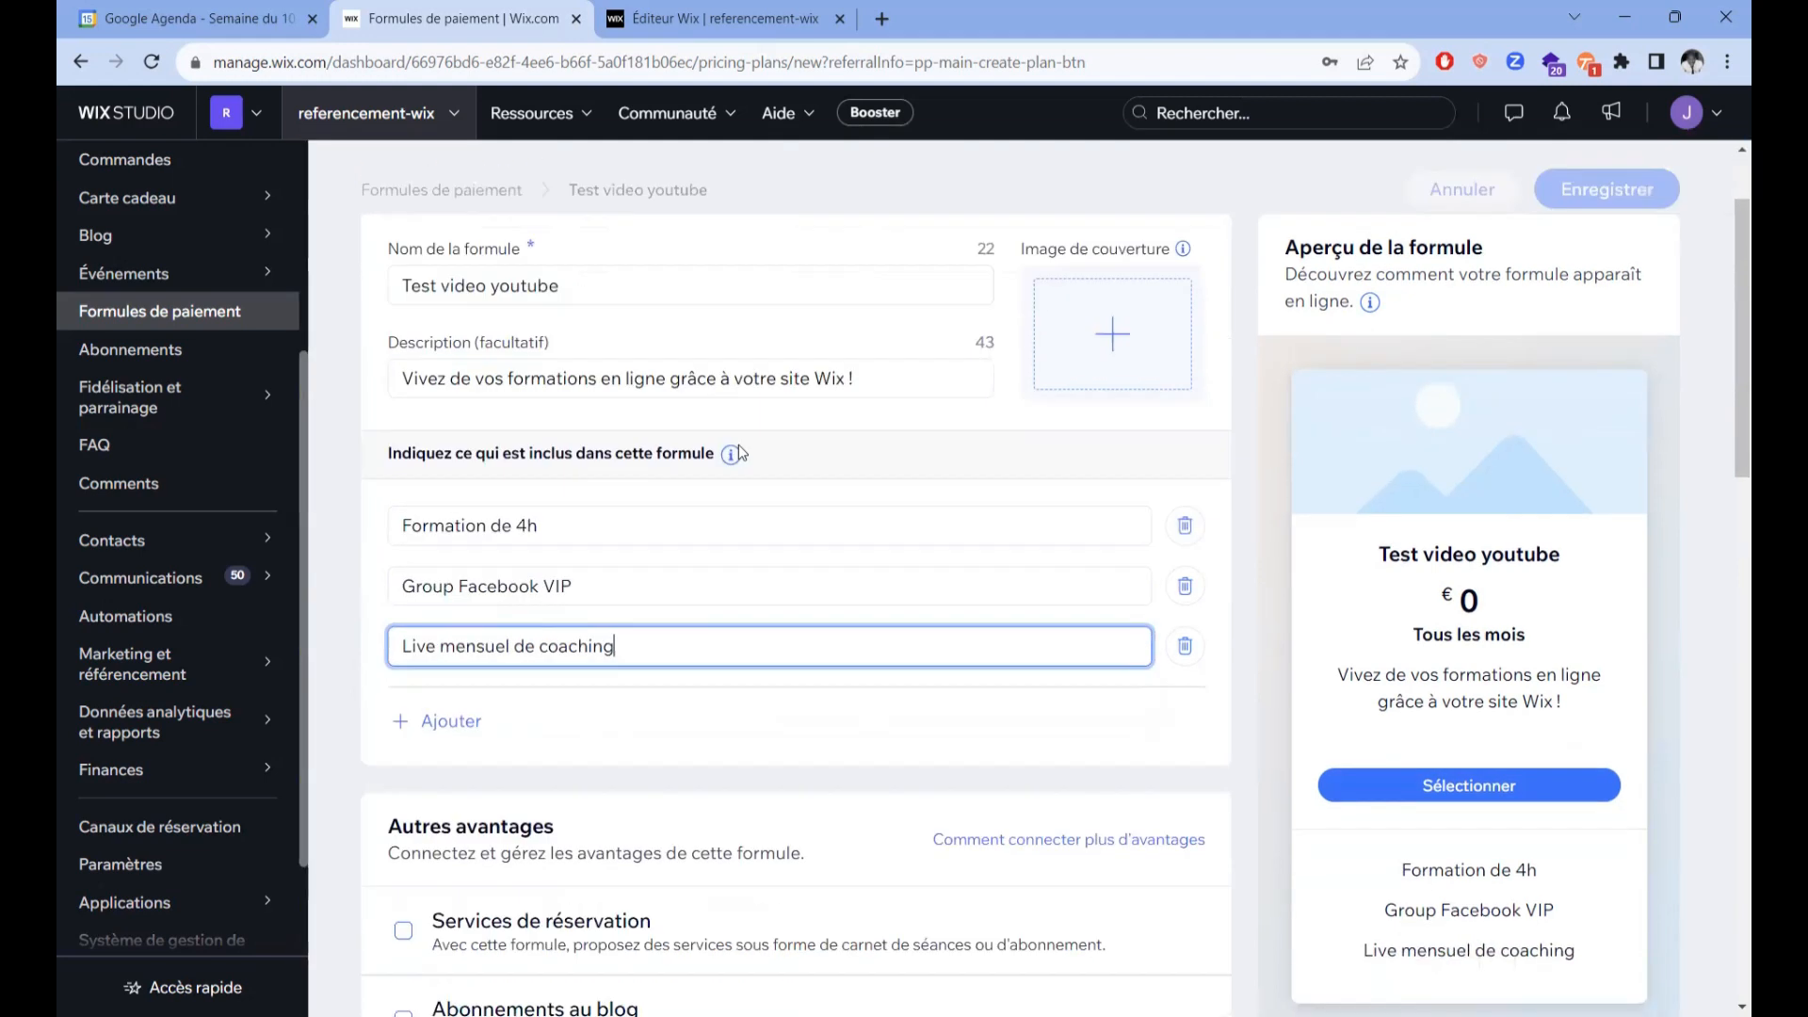
pyautogui.scroll(-1, 957, 537)
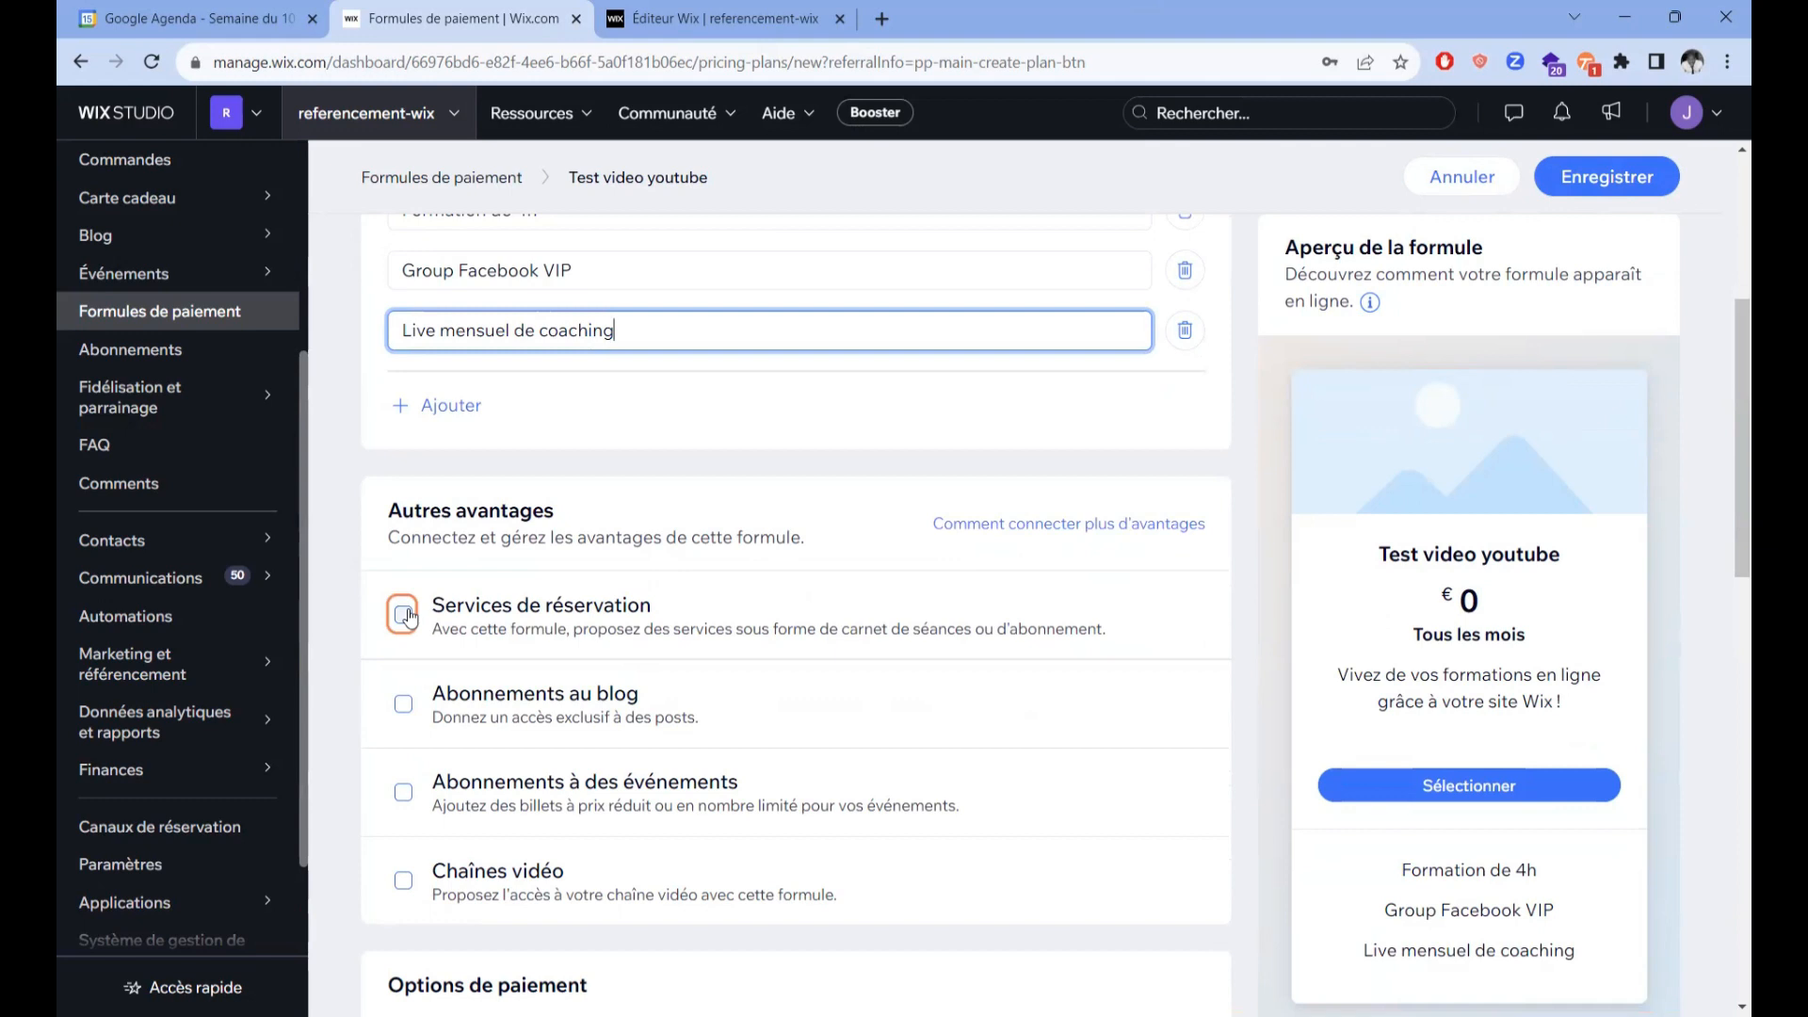
pyautogui.scroll(-2, 935, 674)
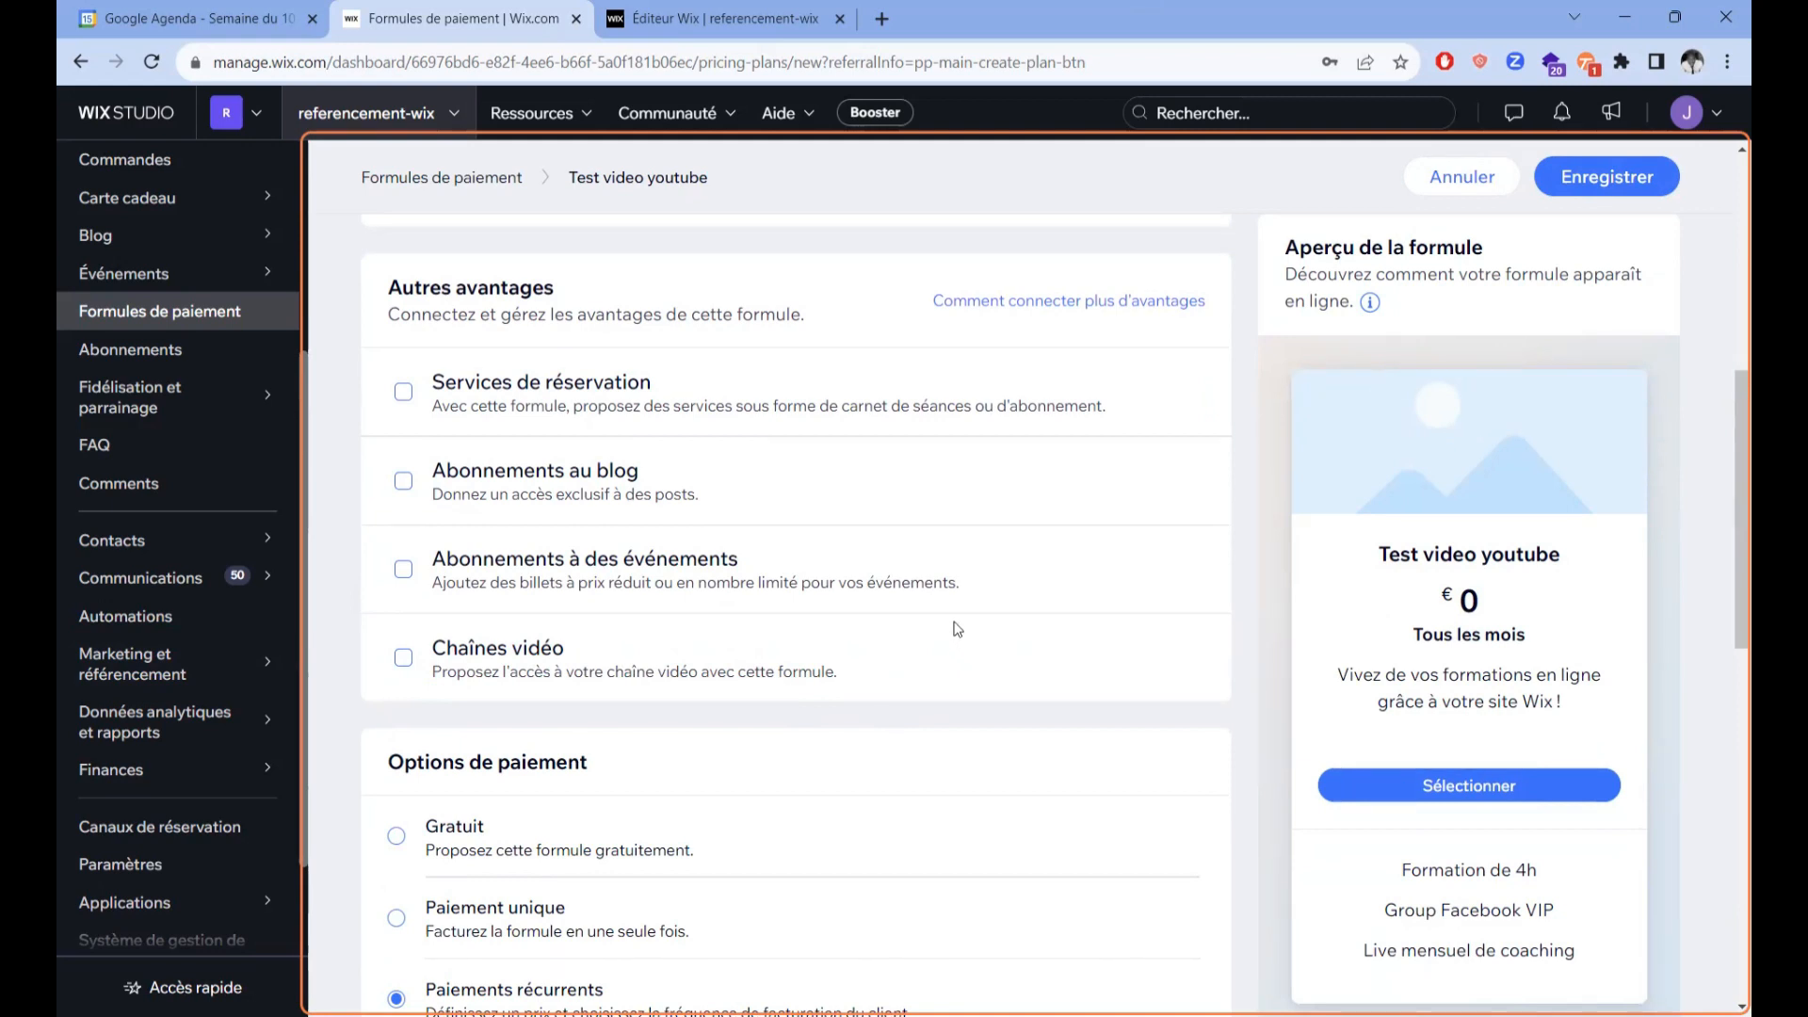
pyautogui.scroll(-3, 838, 616)
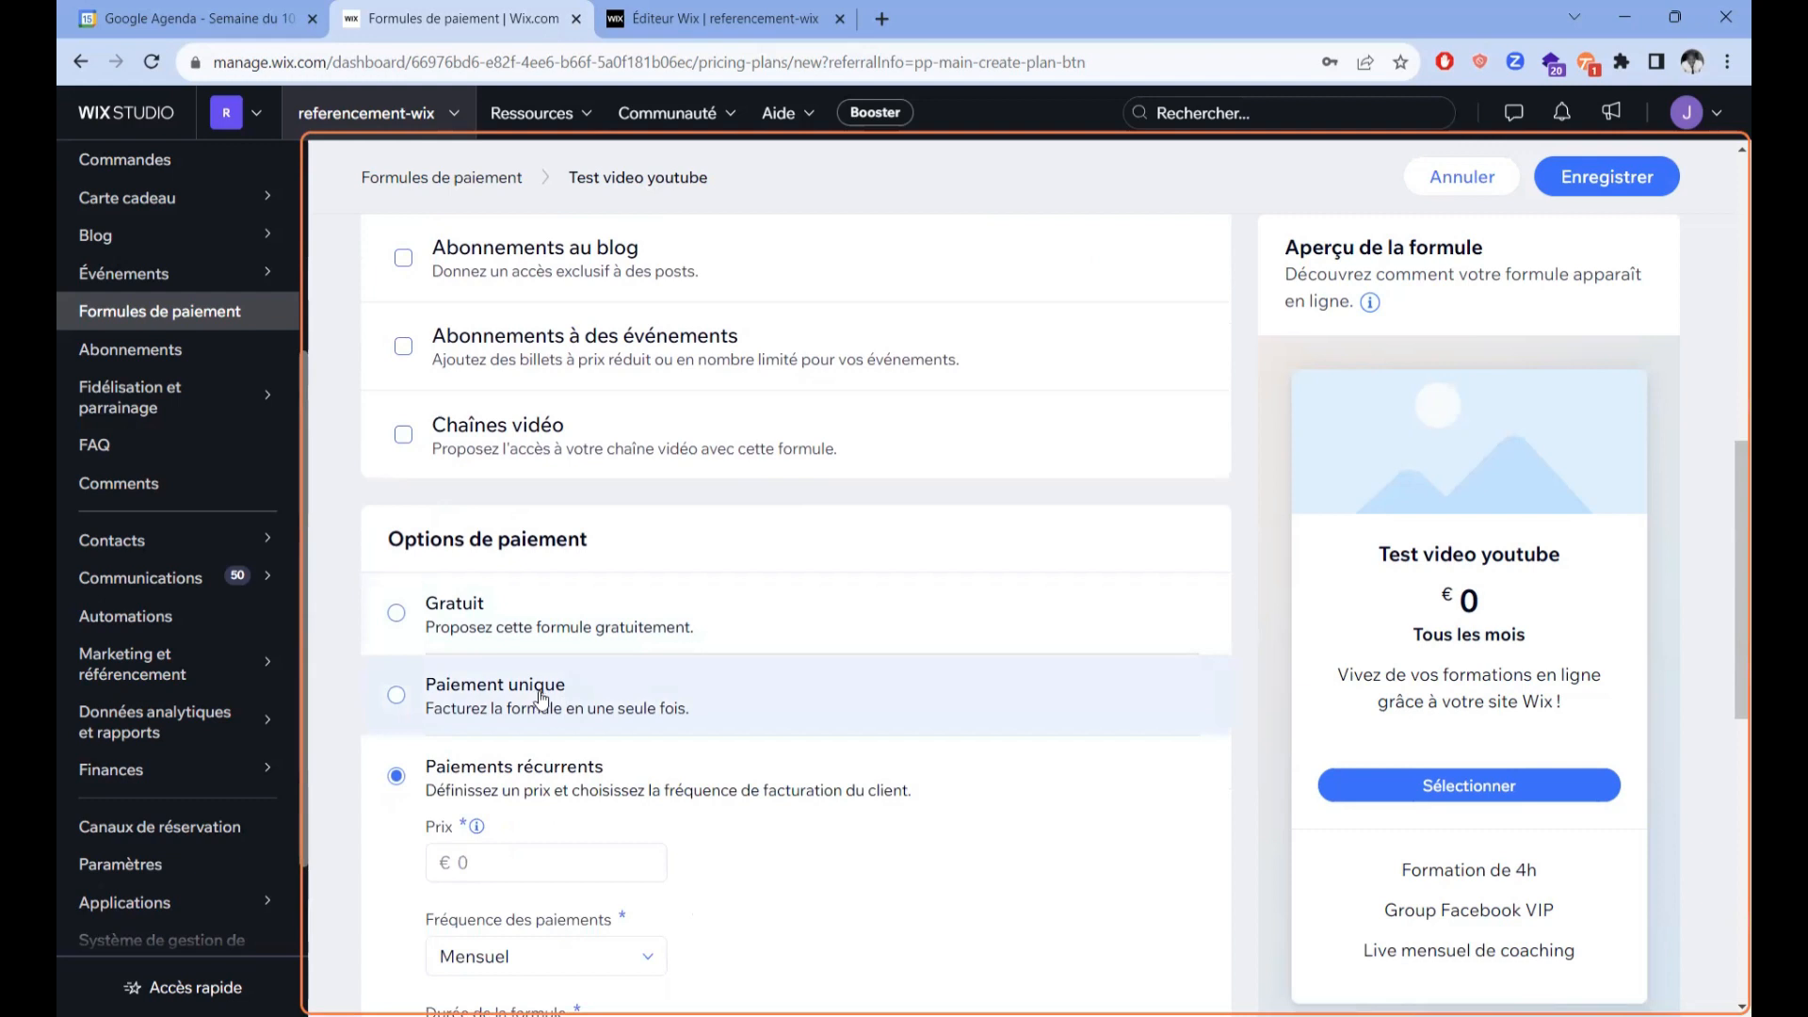
pyautogui.click(599, 868)
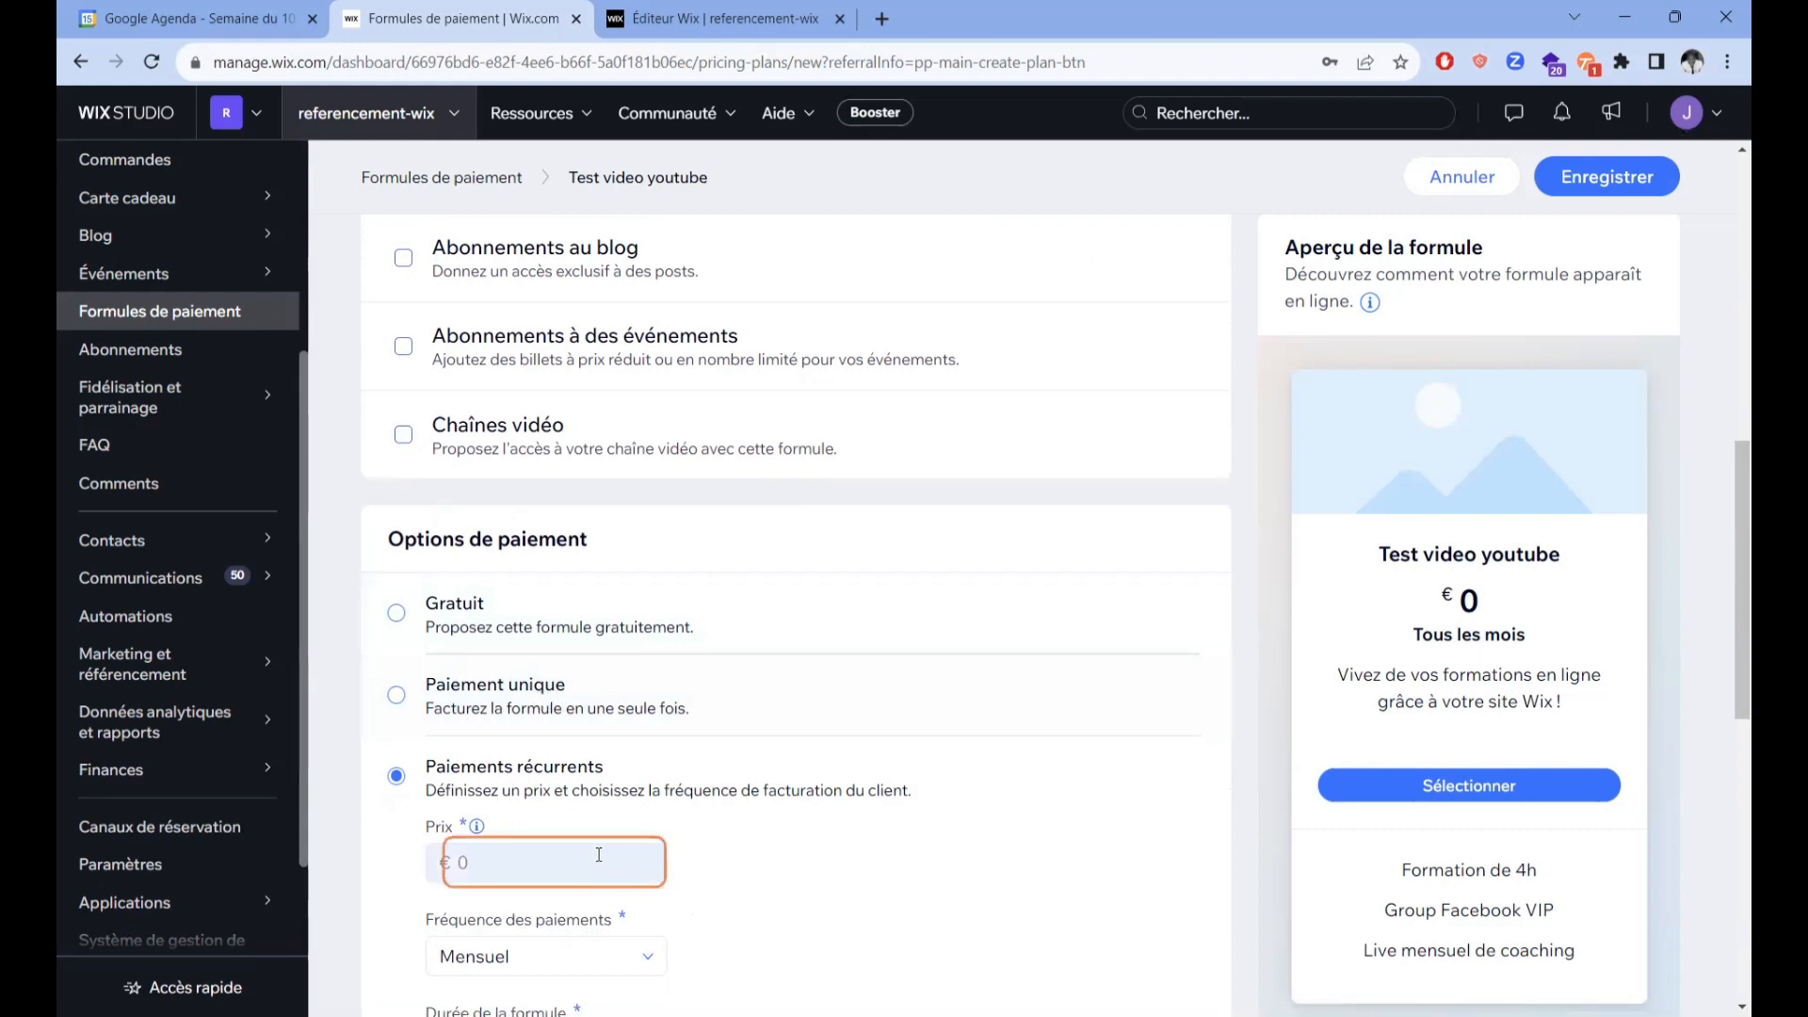
pyautogui.click(598, 841)
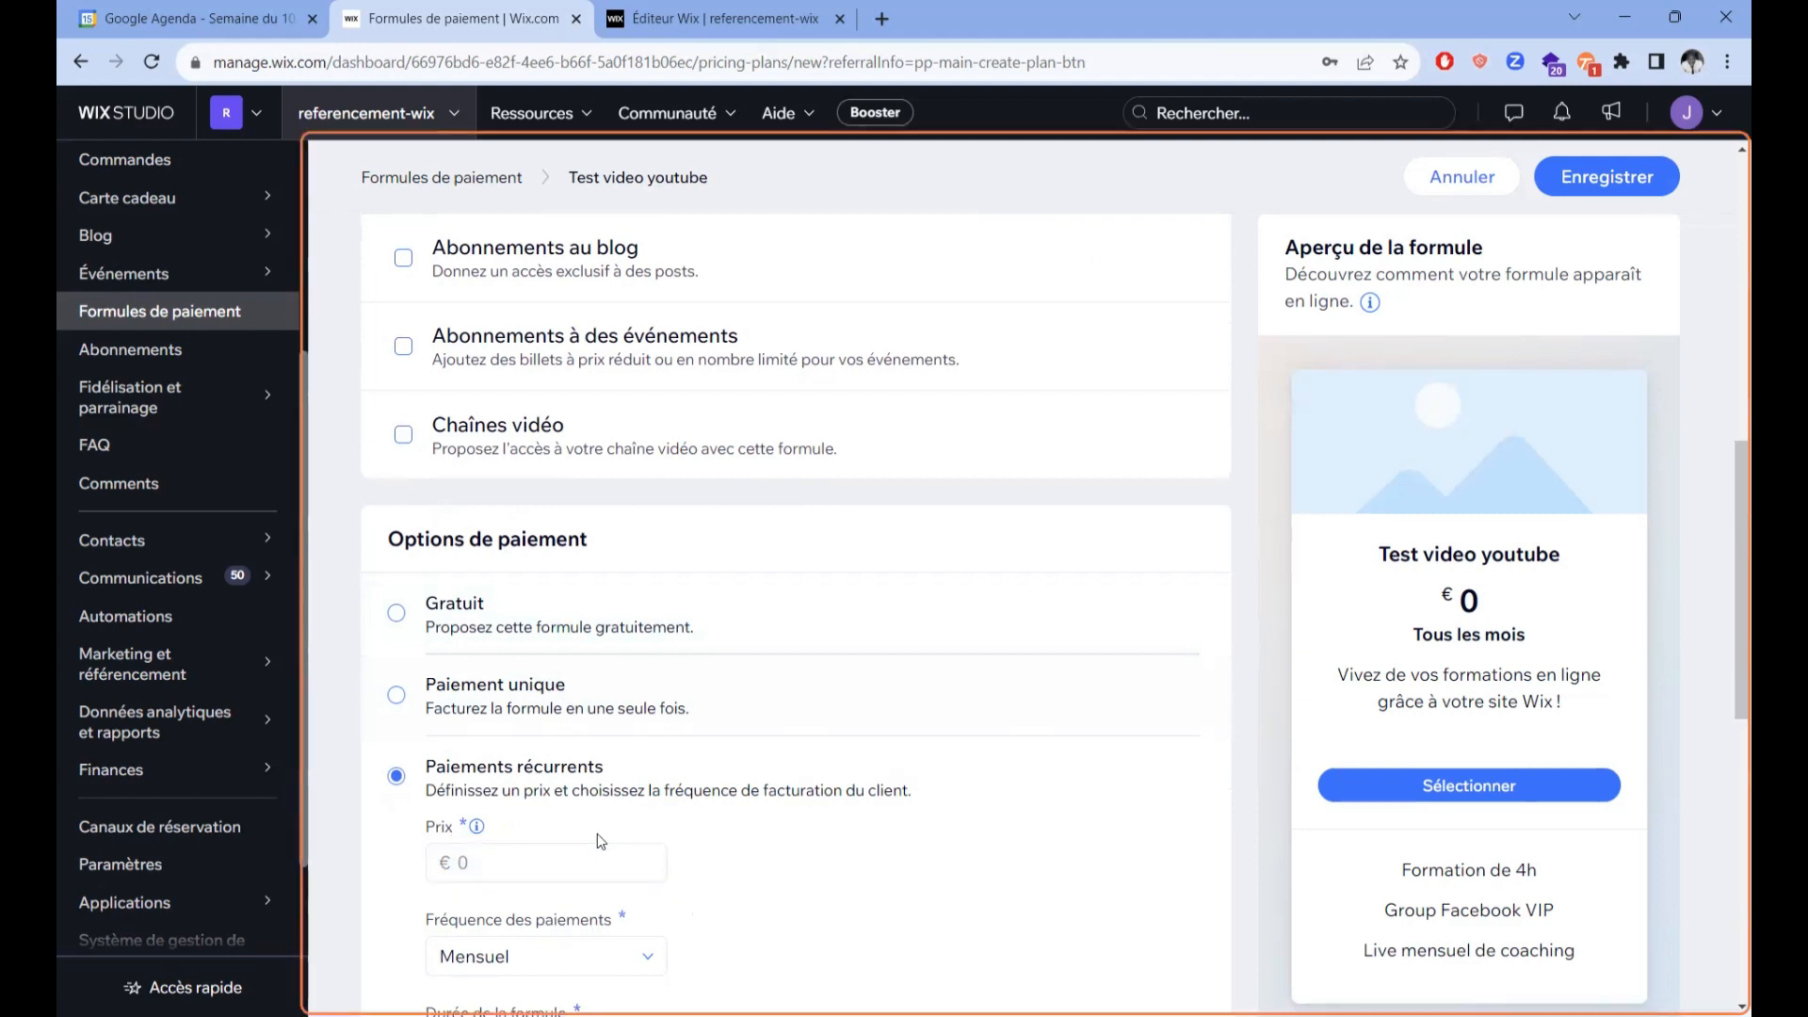
pyautogui.click(395, 696)
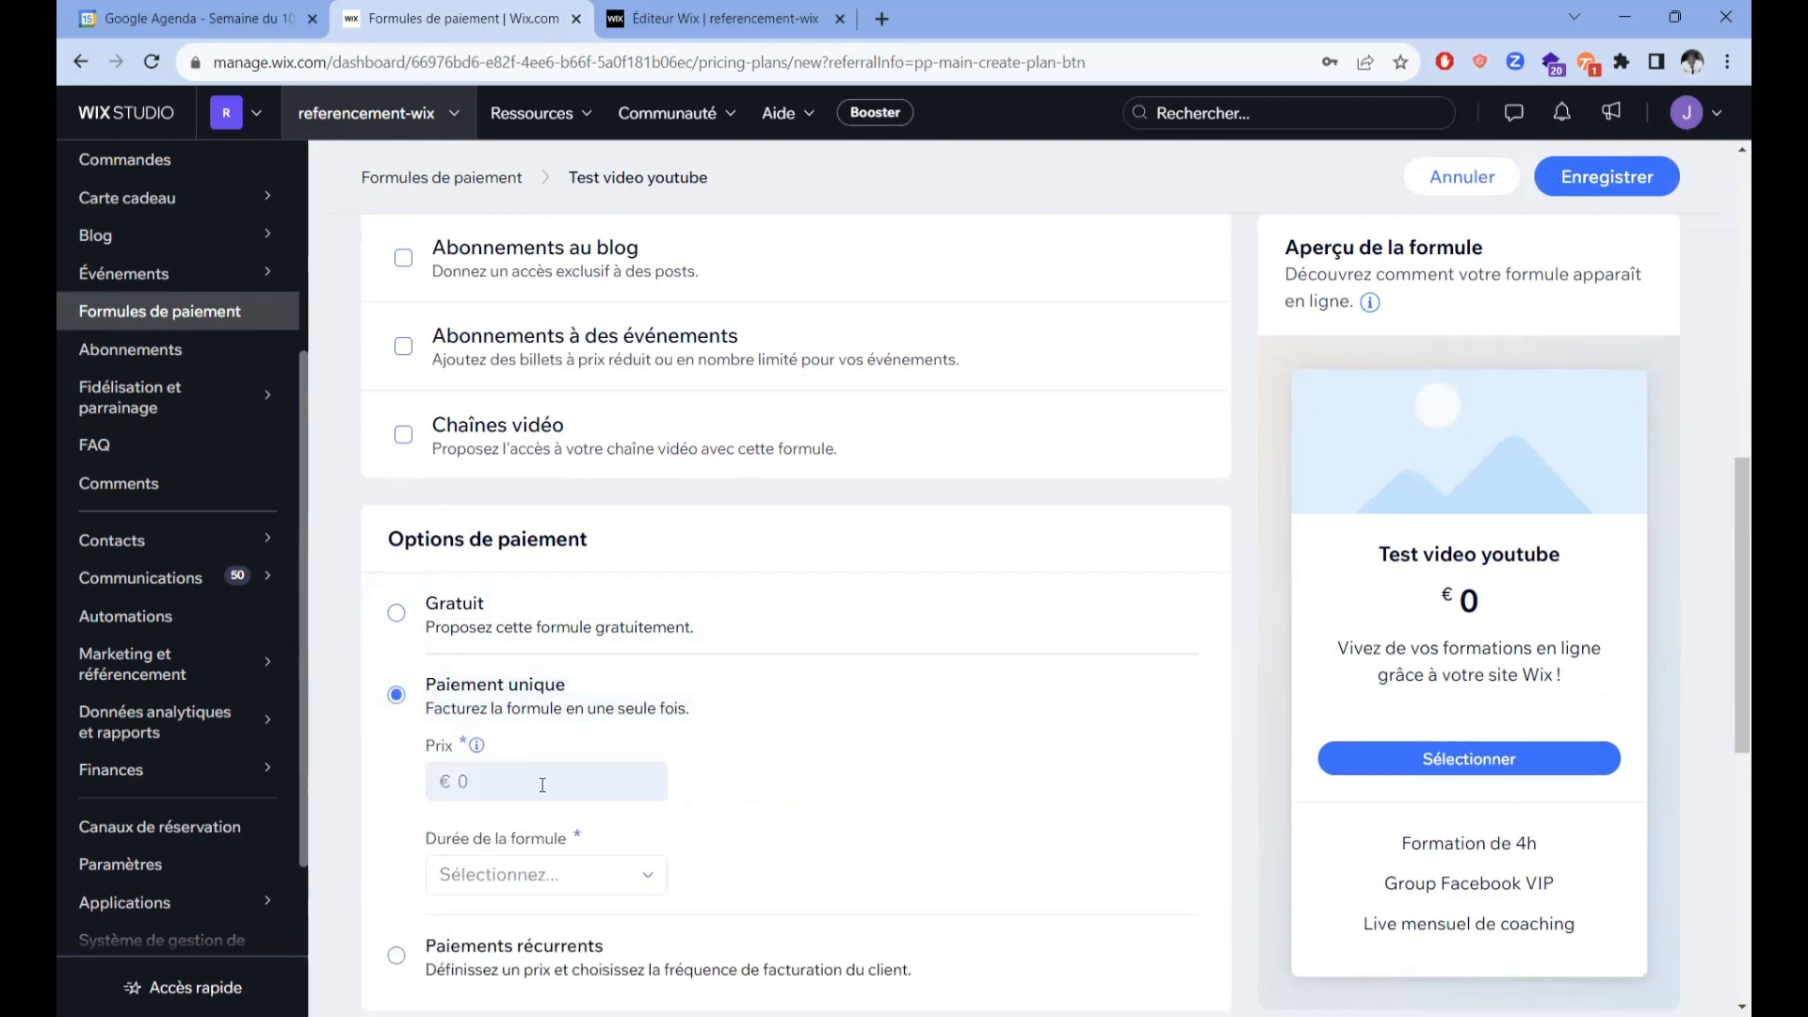
pyautogui.click(514, 779)
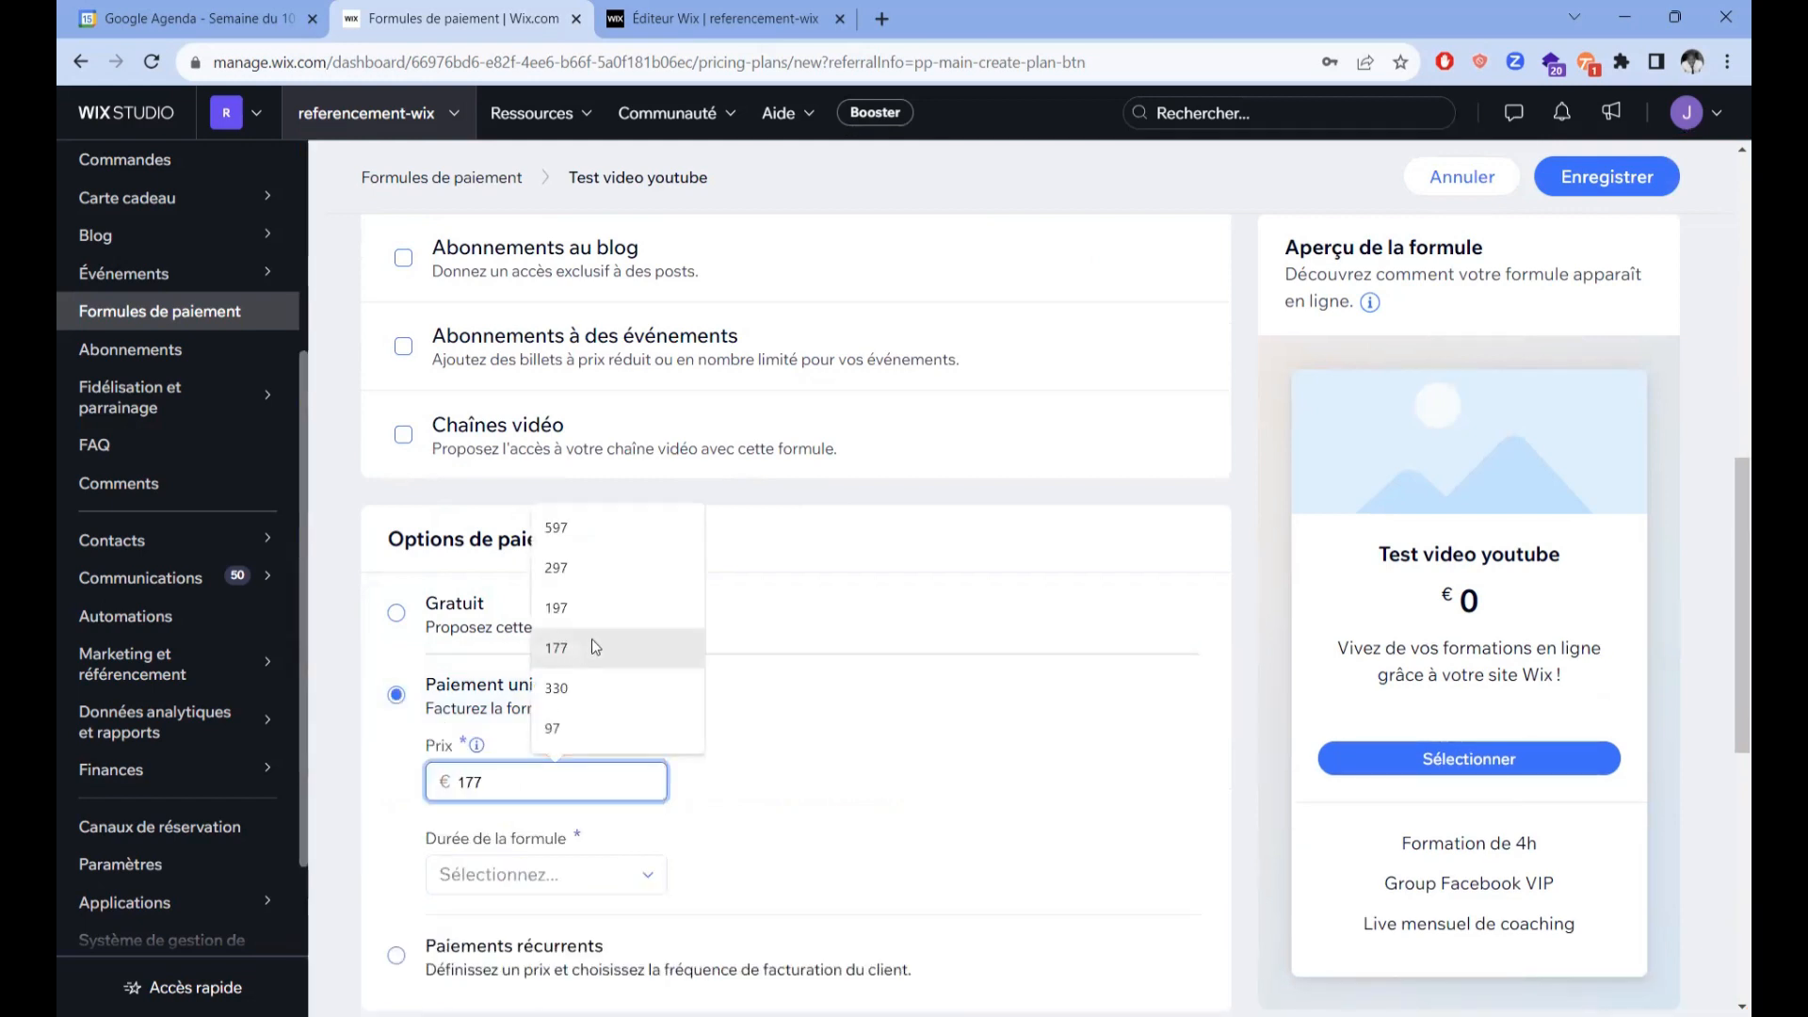
pyautogui.click(584, 612)
# Step: Set the duration of the single-payment plan to "Jusqu'à annulation"
pyautogui.scroll(-2, 866, 777)
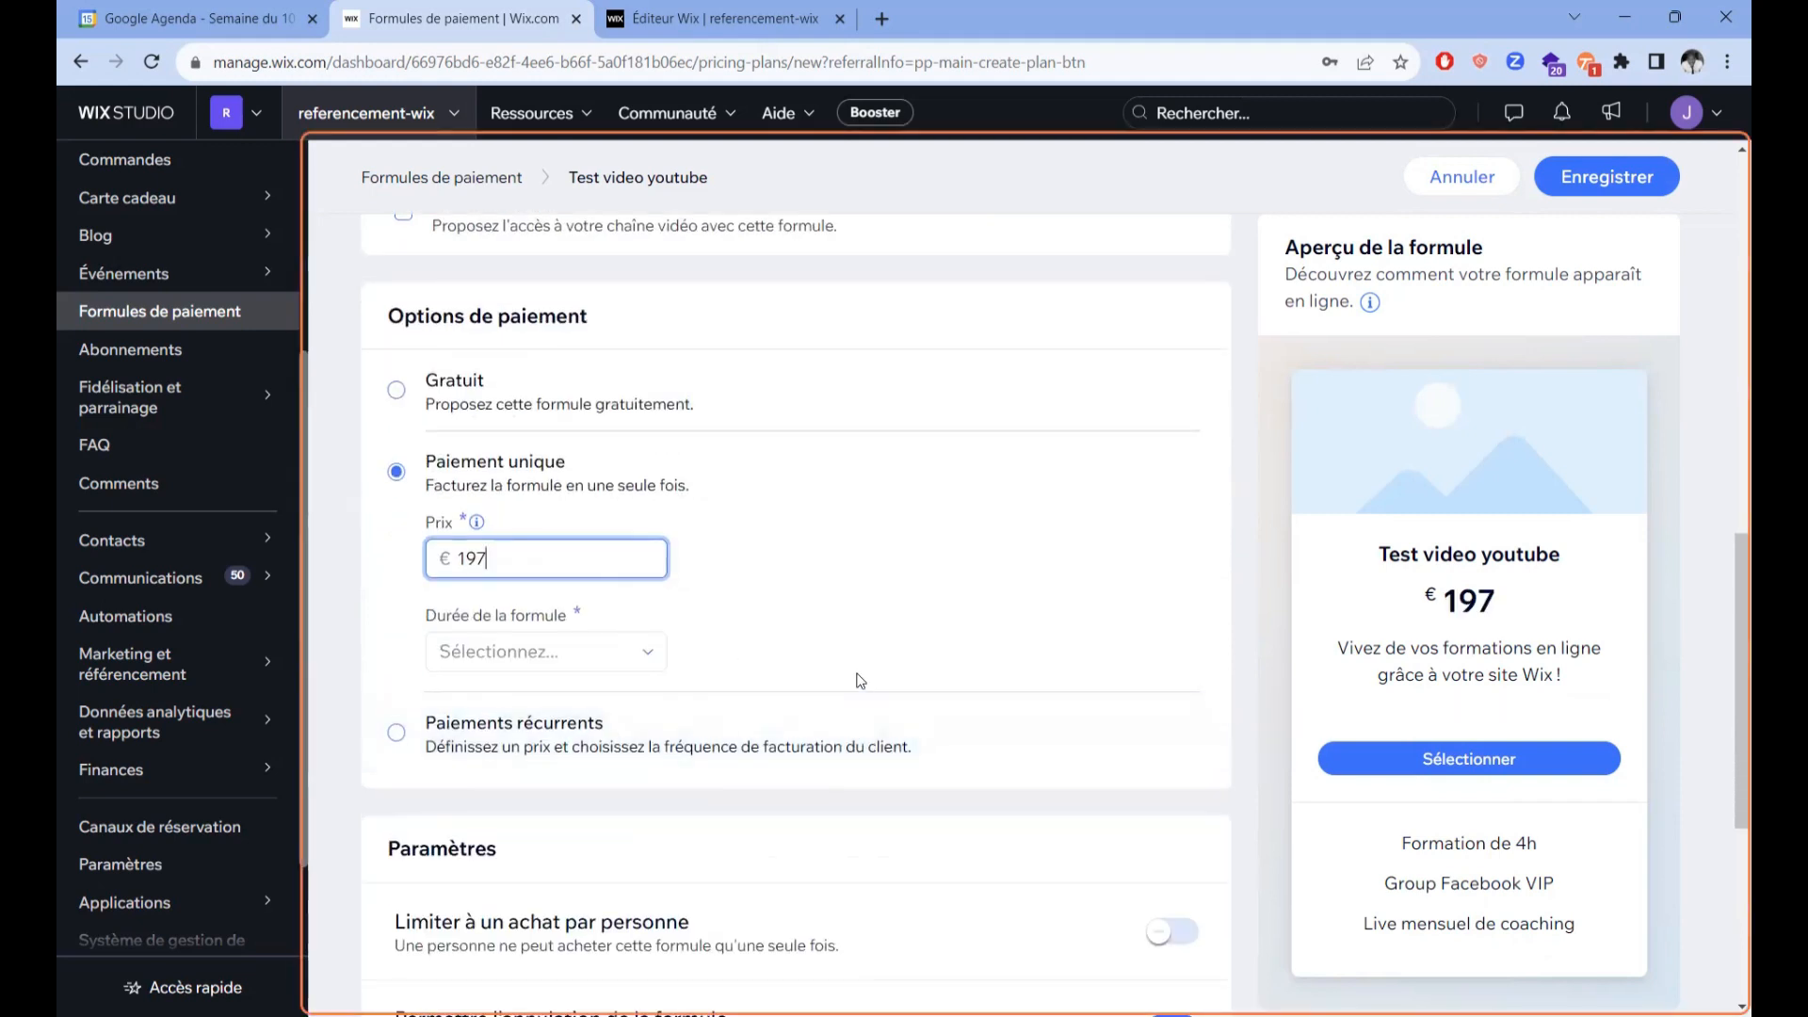
pyautogui.click(615, 665)
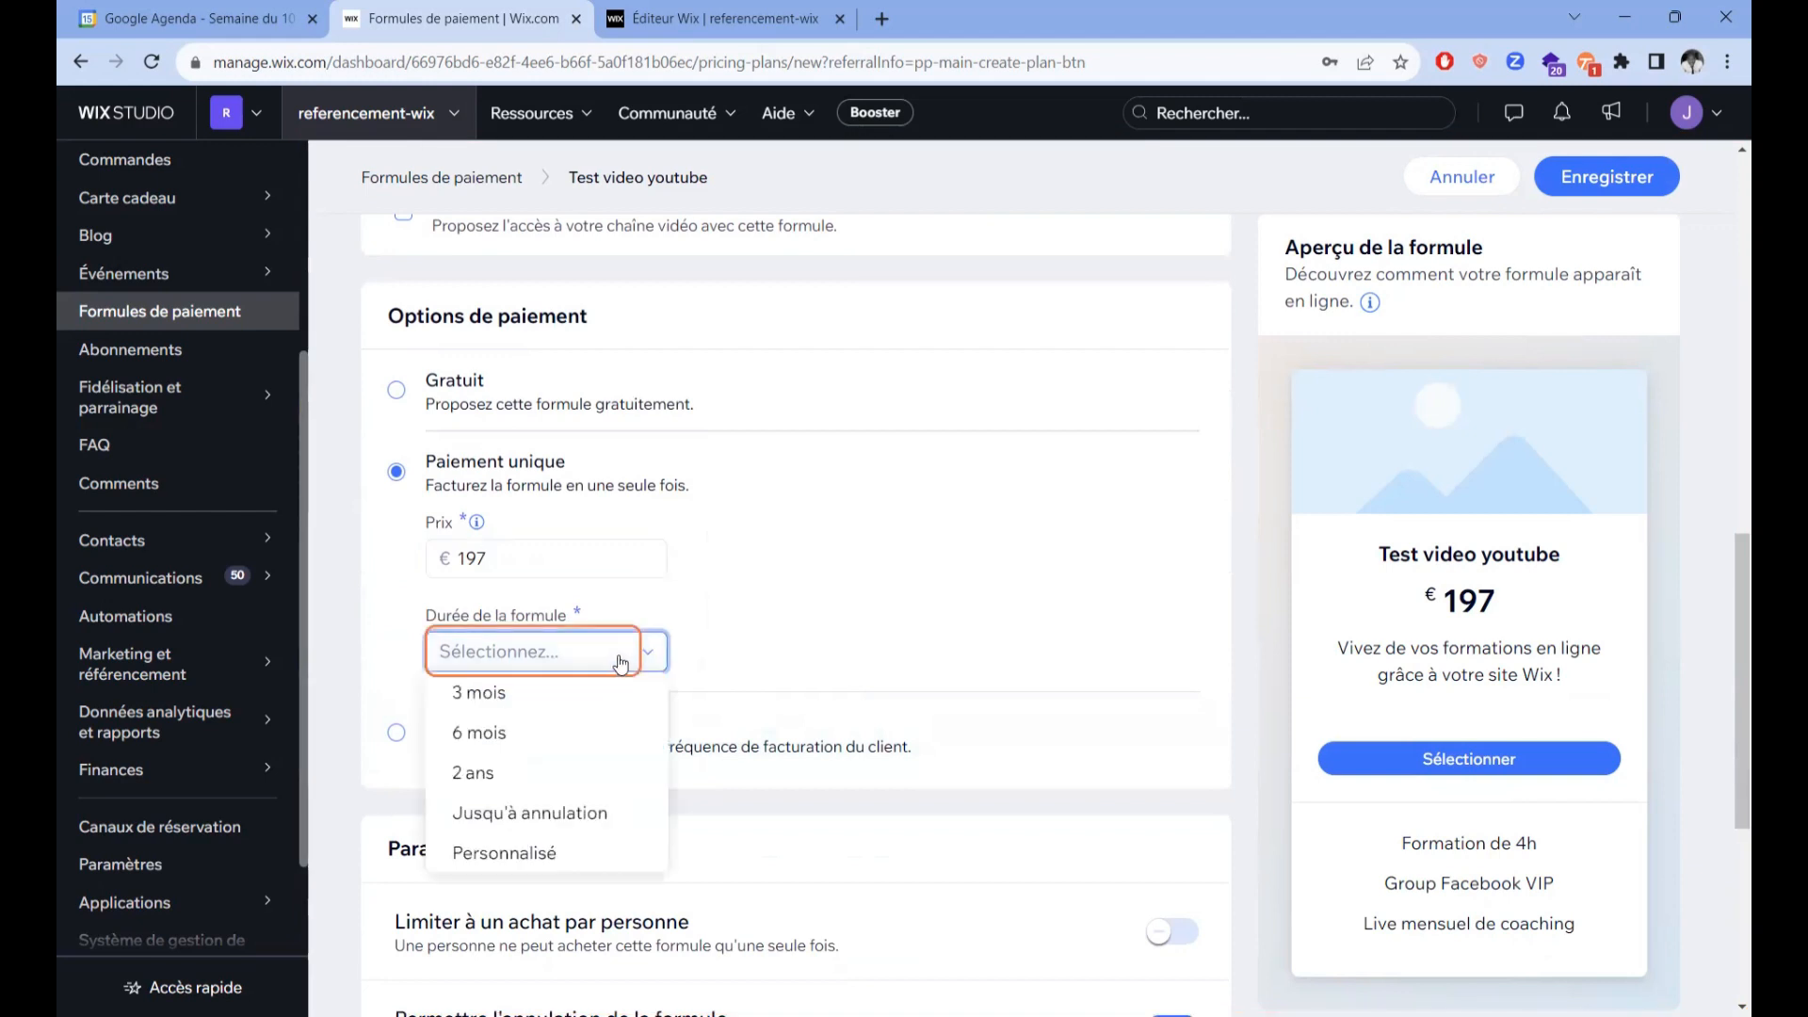
pyautogui.click(569, 817)
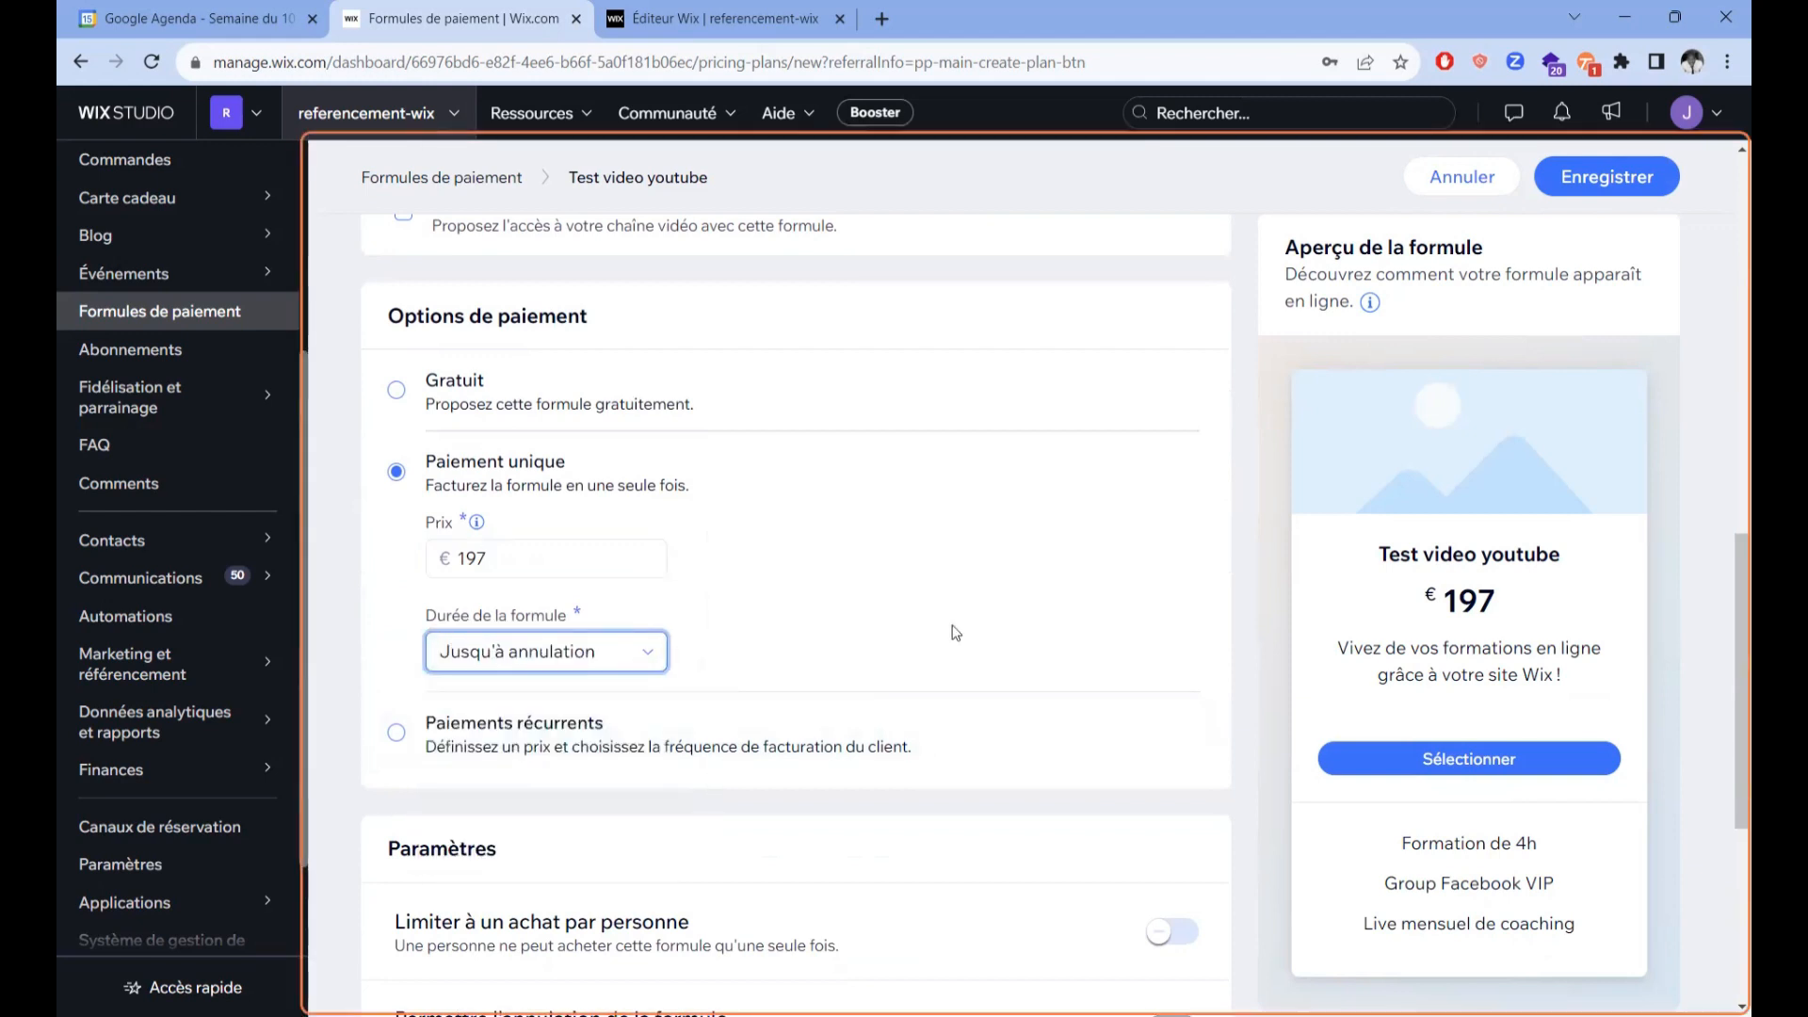
# Step: Review the plan's settings for purchase limit, cancellation, start date, policy, extra checkout information and thank-you page
pyautogui.scroll(-1, 953, 632)
pyautogui.scroll(-1, 955, 632)
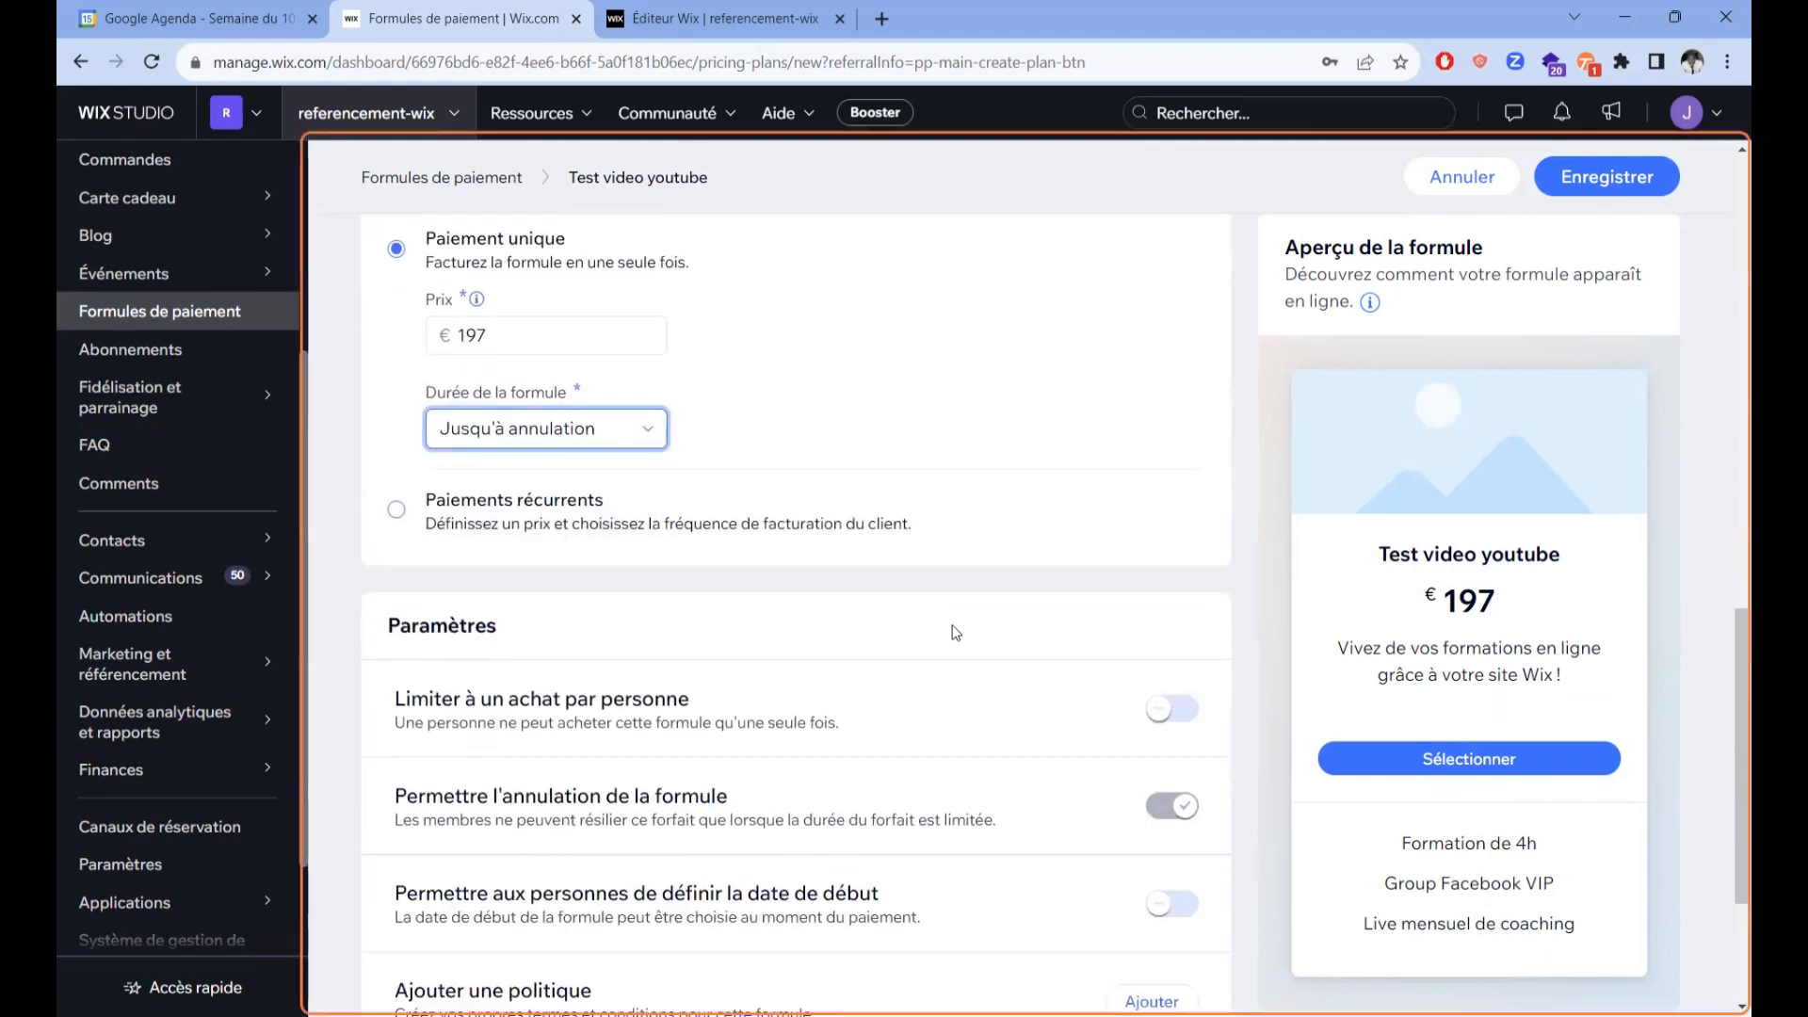
pyautogui.scroll(-2, 955, 632)
pyautogui.click(1160, 486)
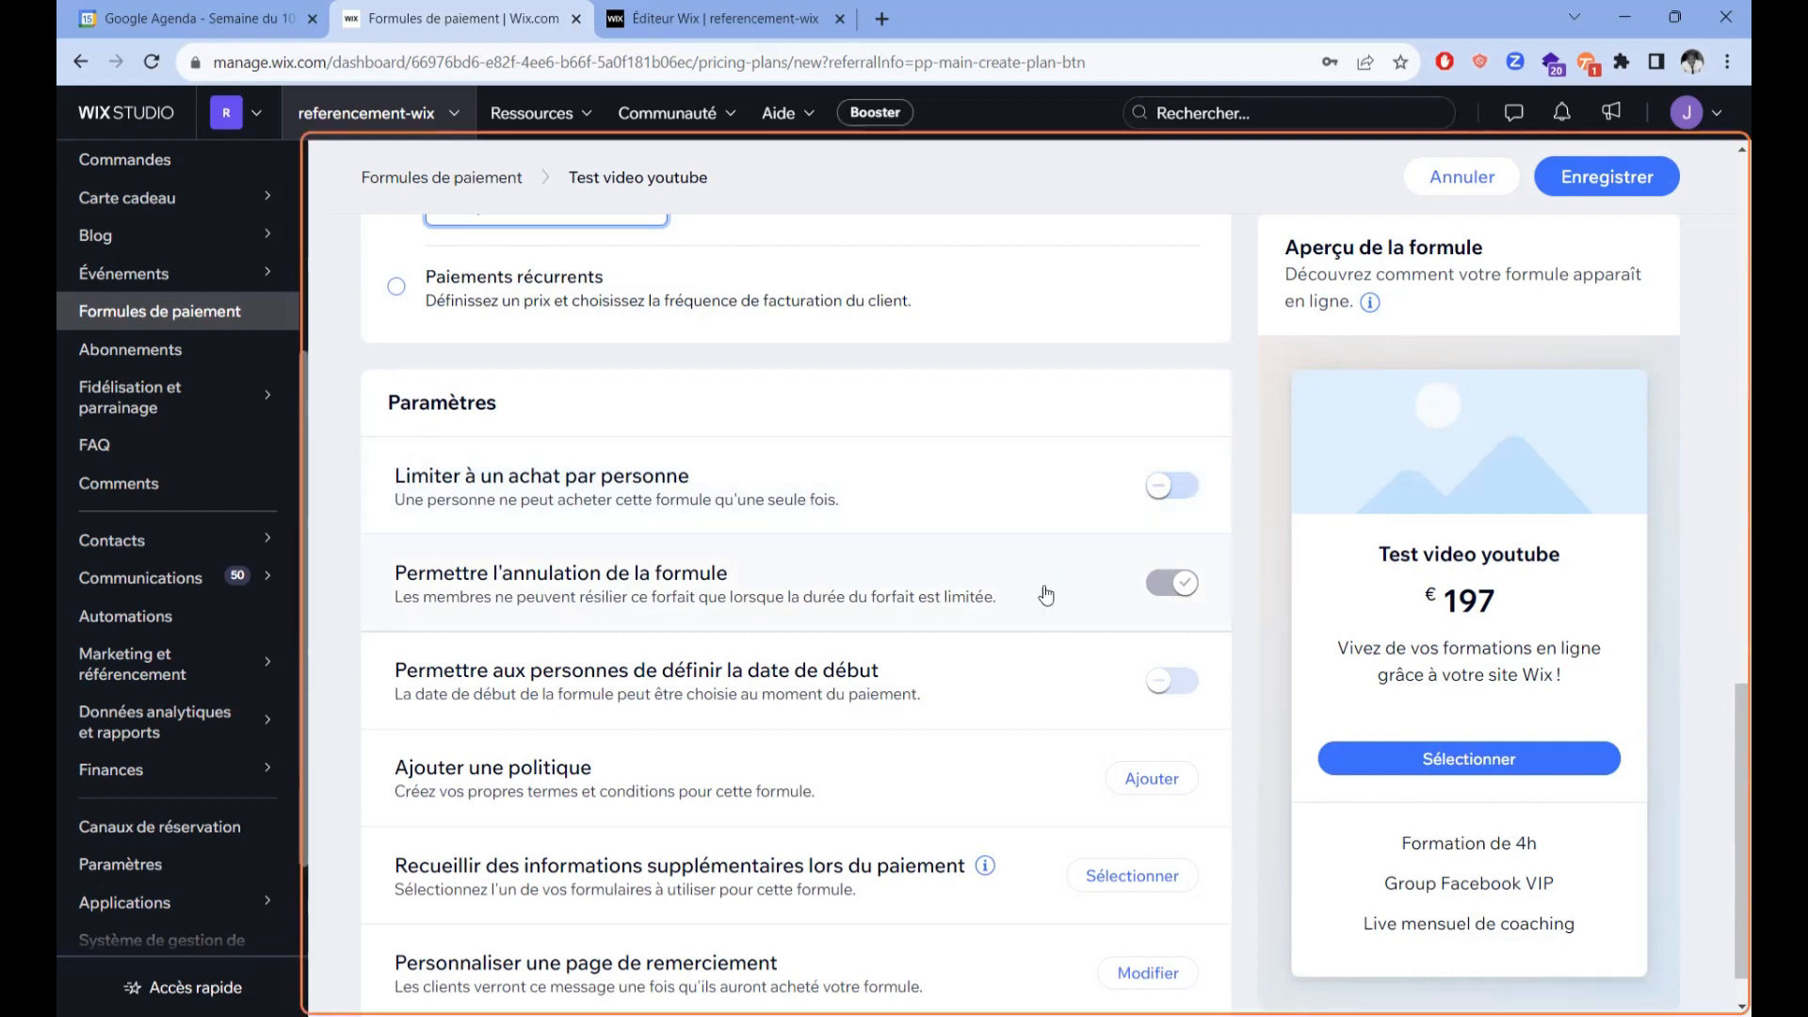
pyautogui.scroll(-1, 1079, 633)
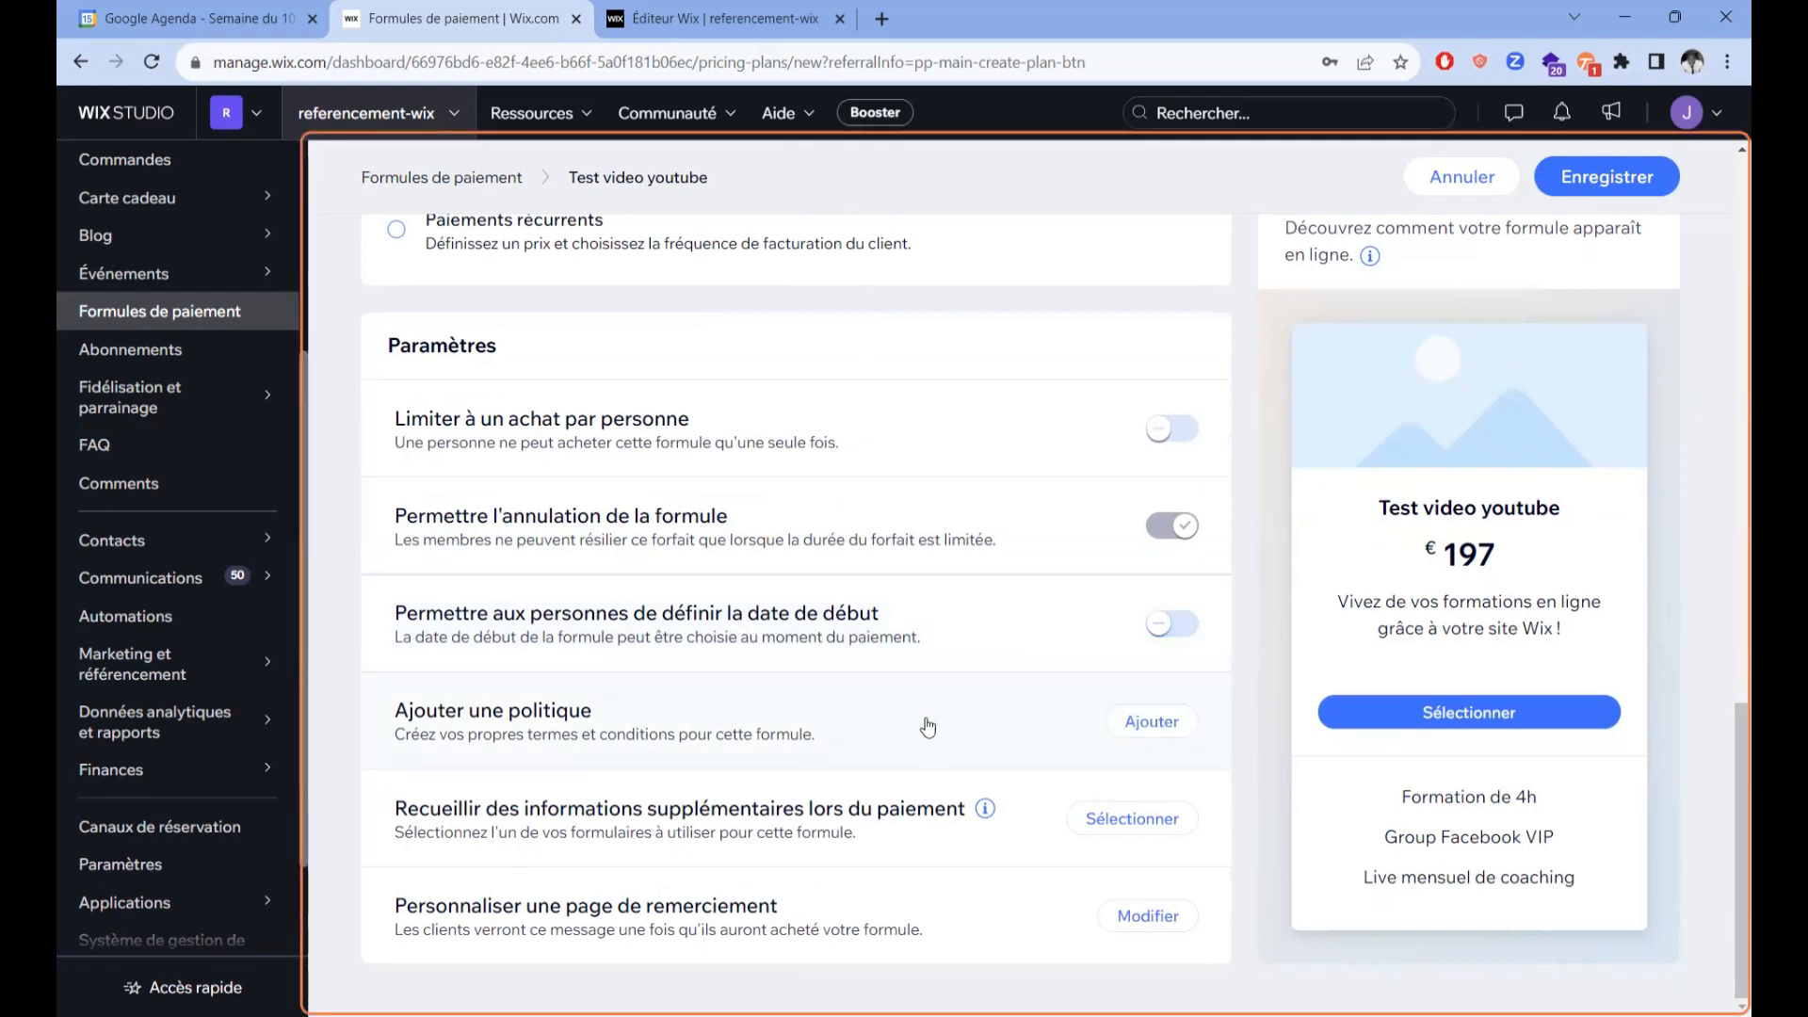
# Step: Look at the custom form composer for collecting extra information at checkout, and return to the plan without creating a form
pyautogui.click(1109, 818)
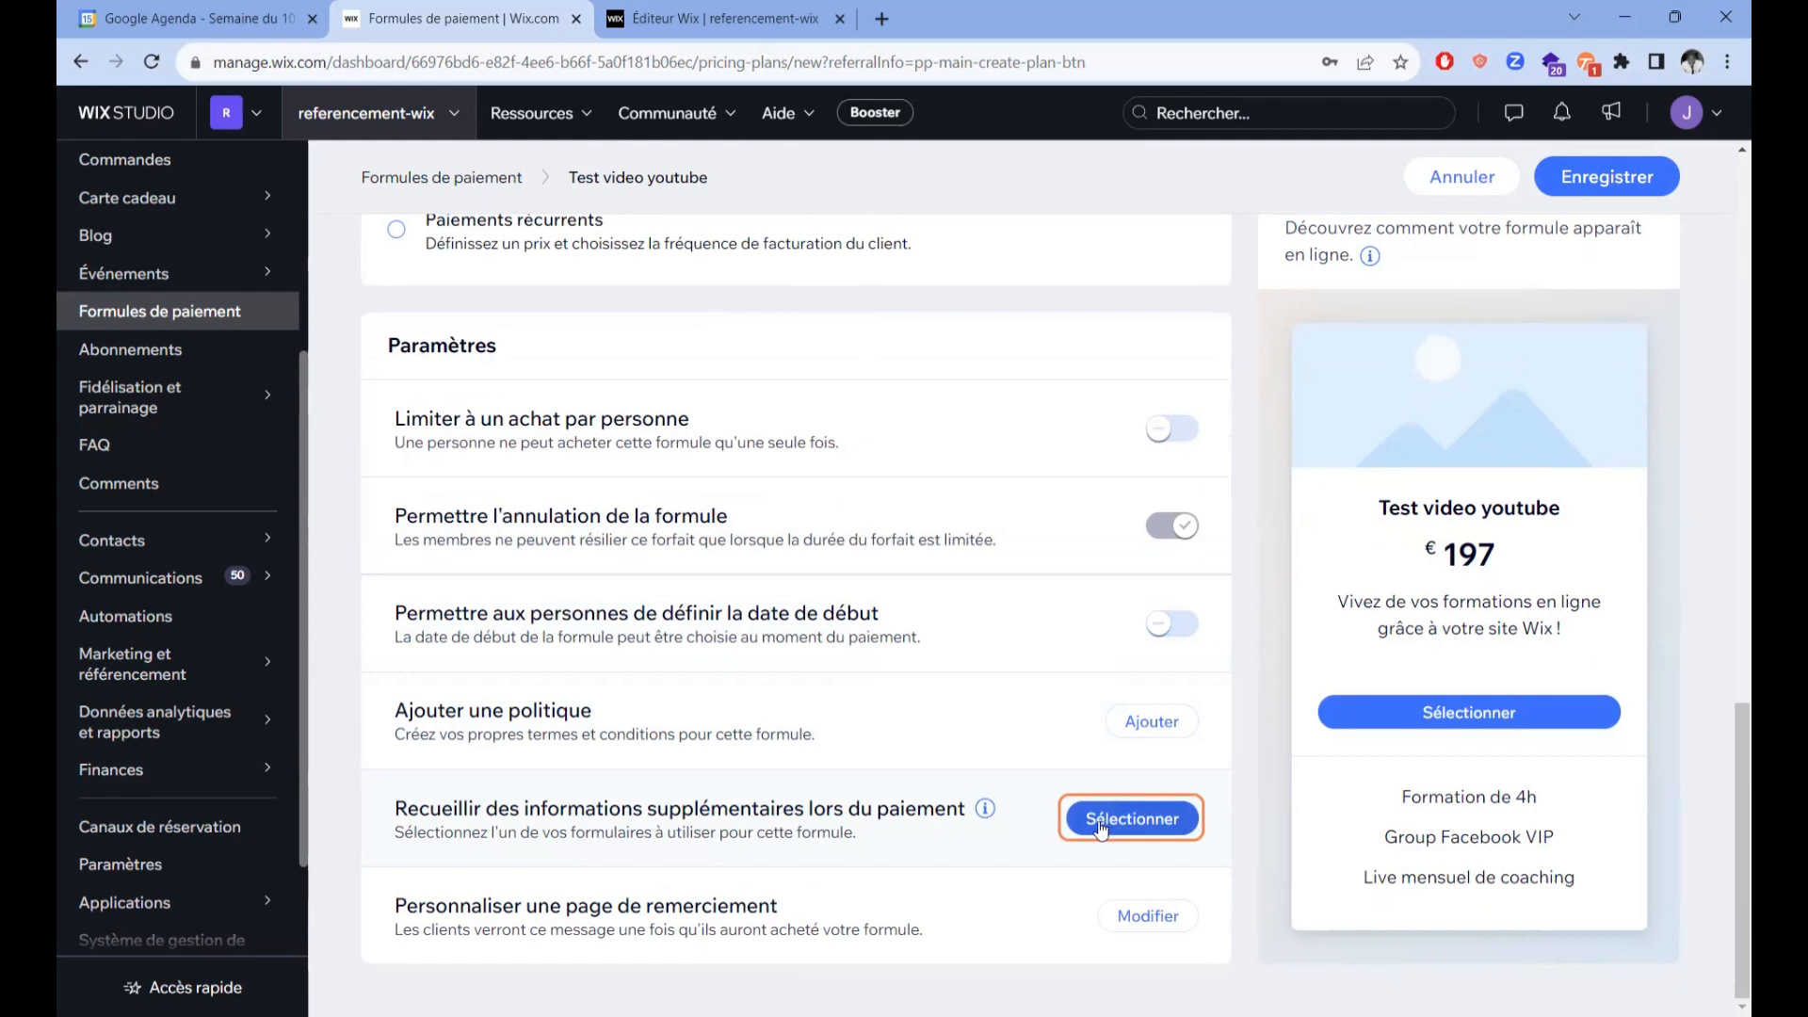
pyautogui.click(1099, 828)
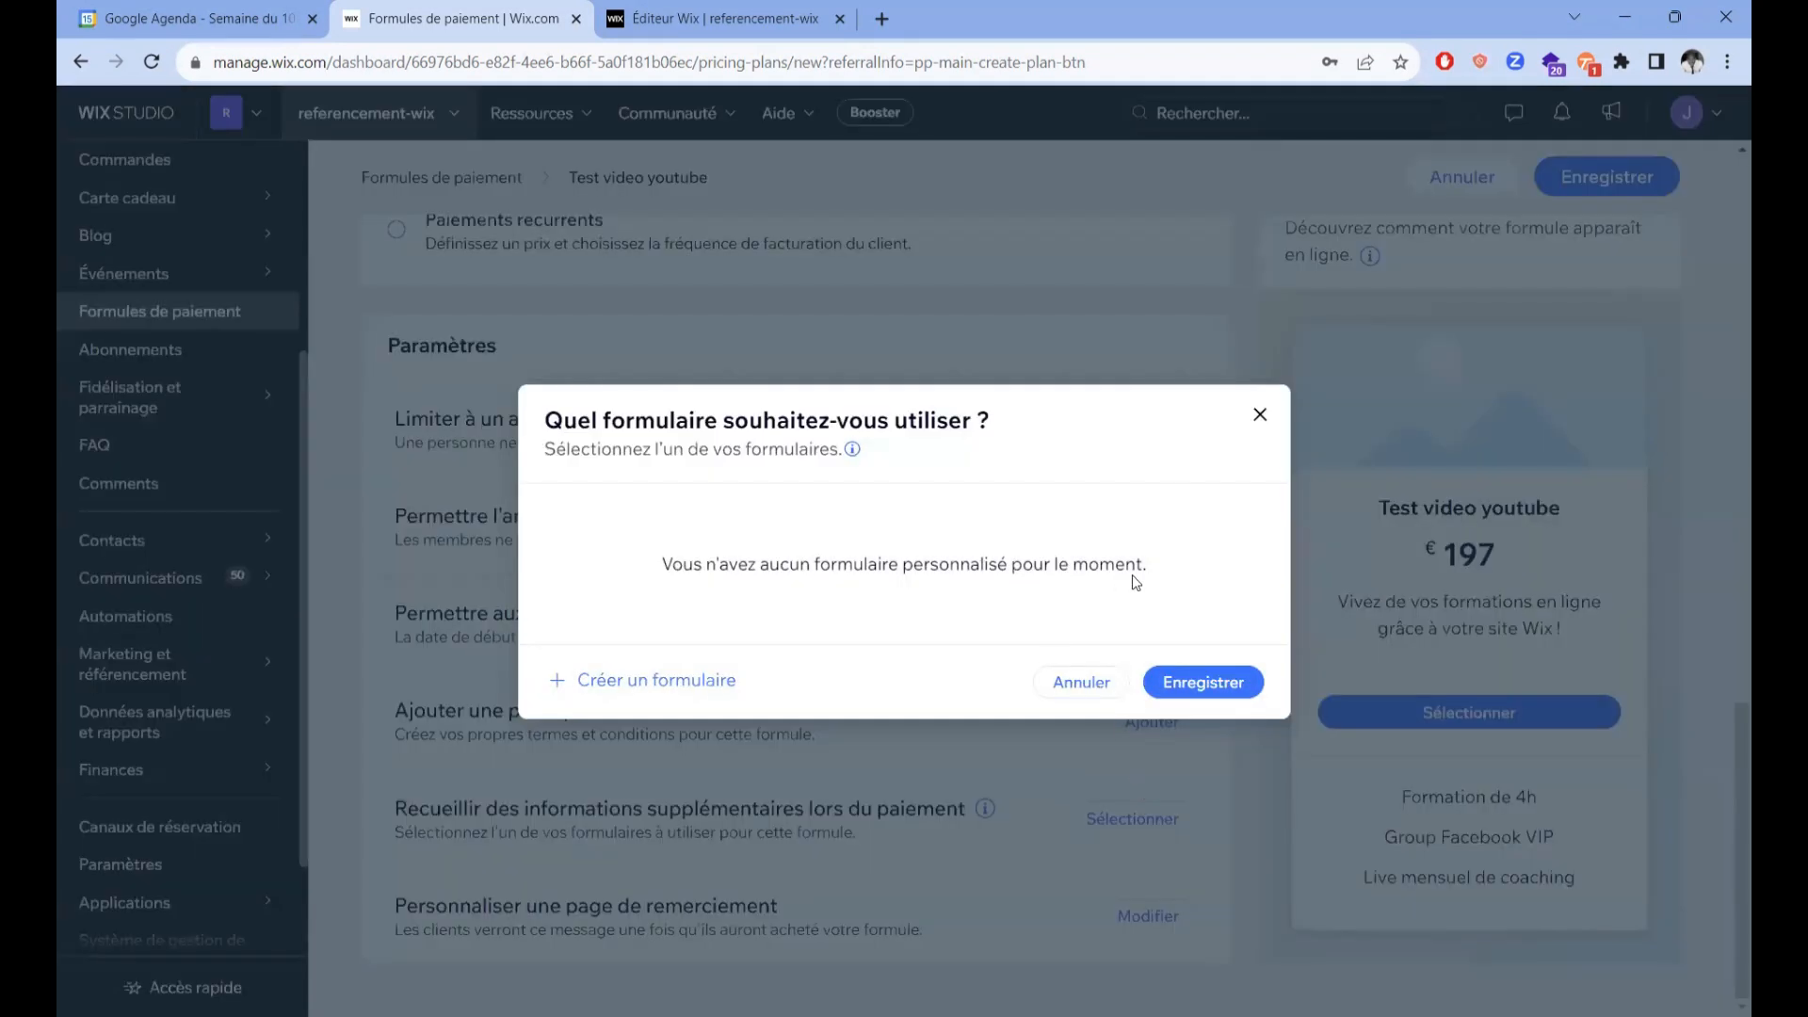
pyautogui.click(732, 714)
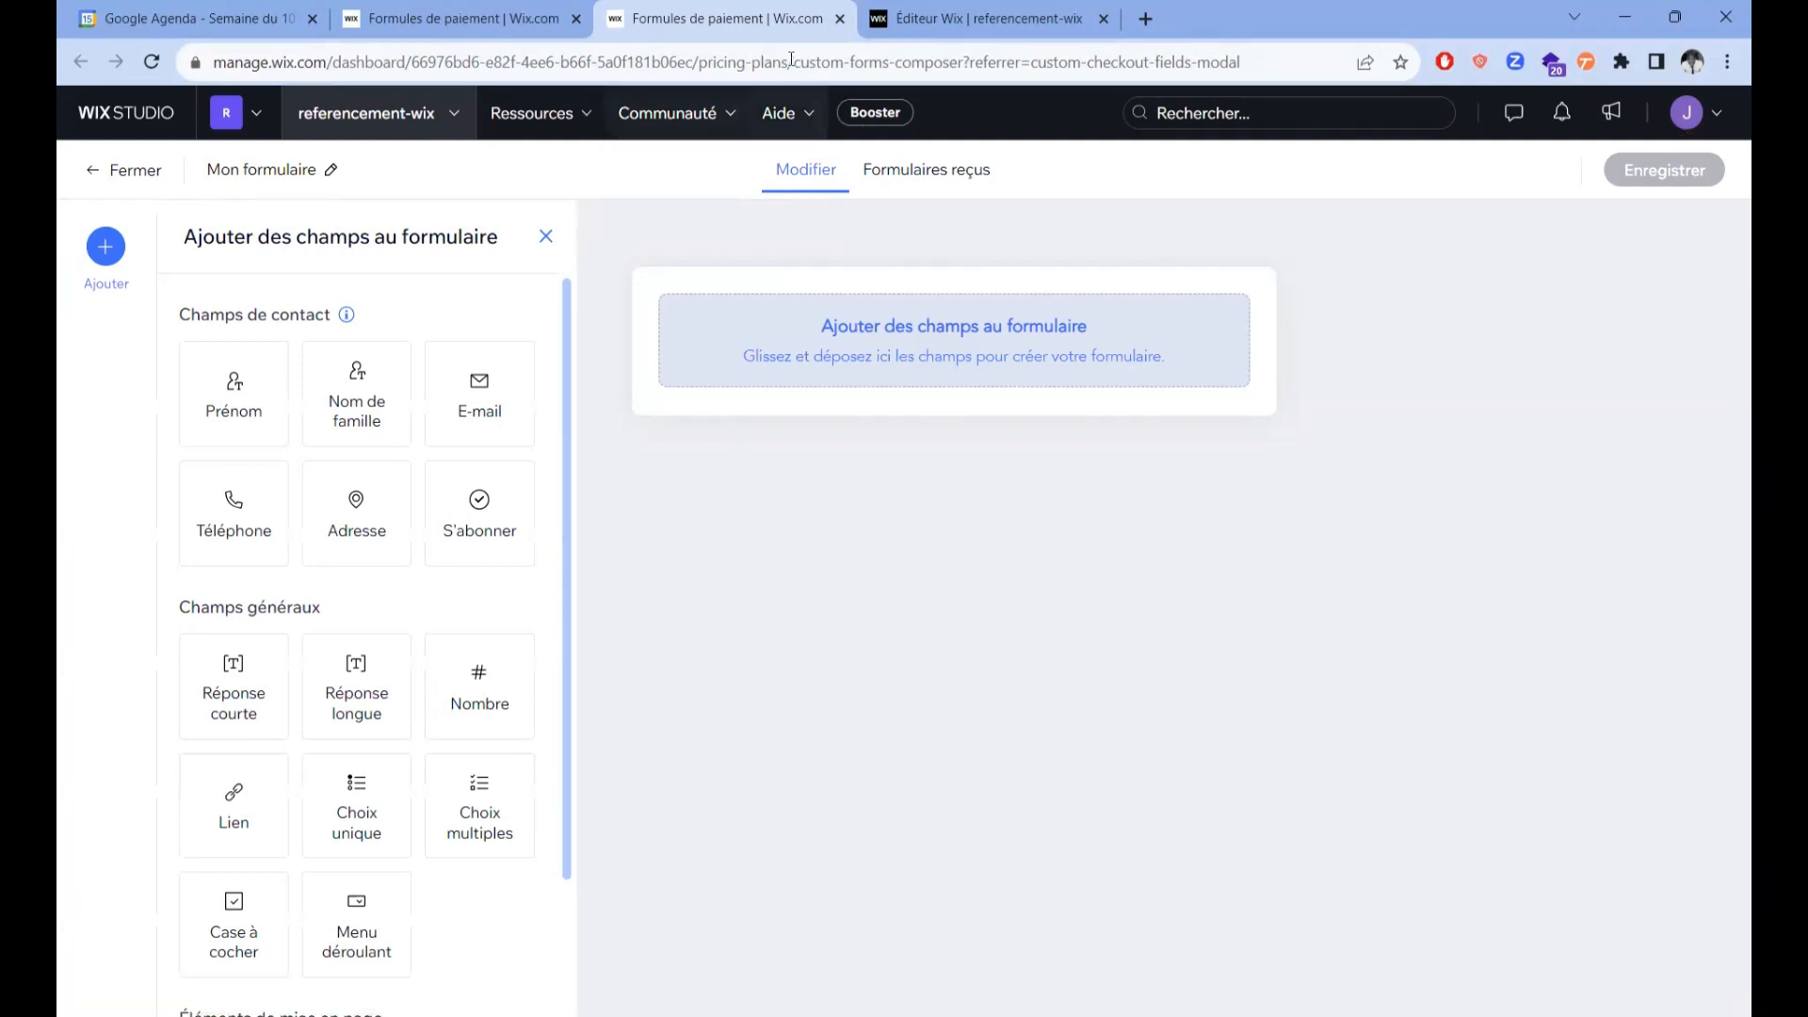
pyautogui.middleClick(737, 27)
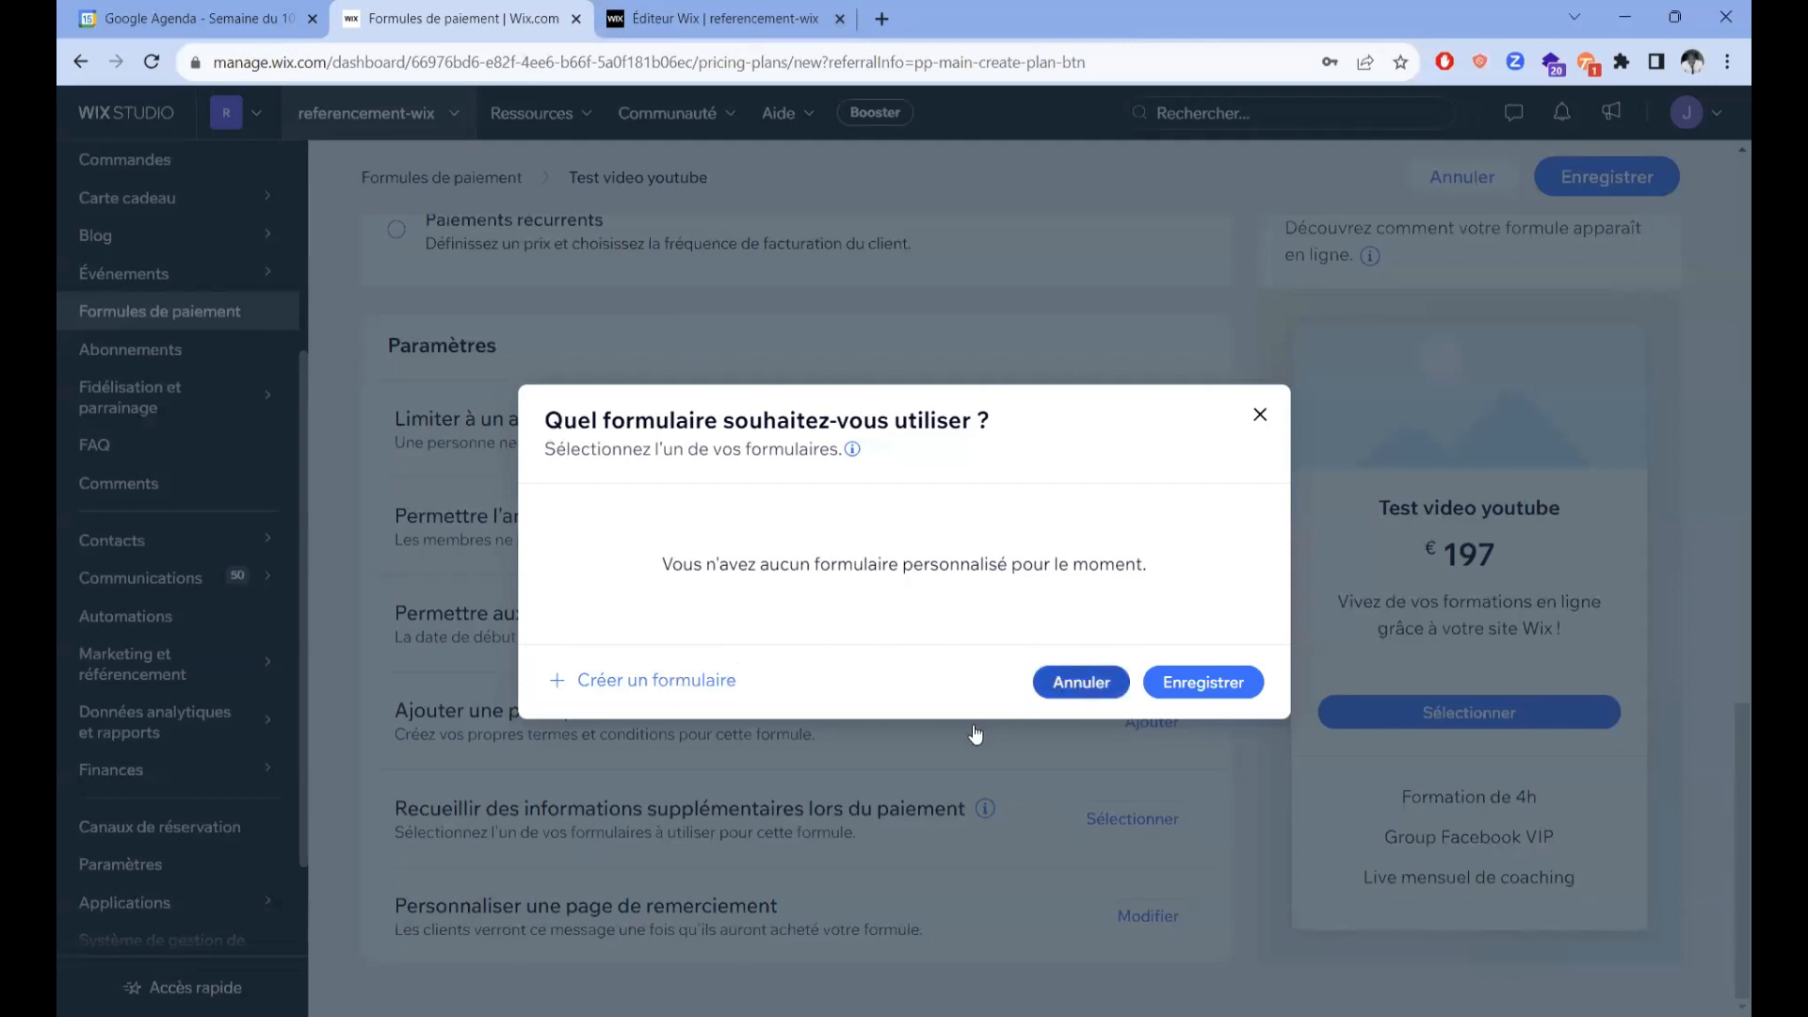
pyautogui.click(1035, 721)
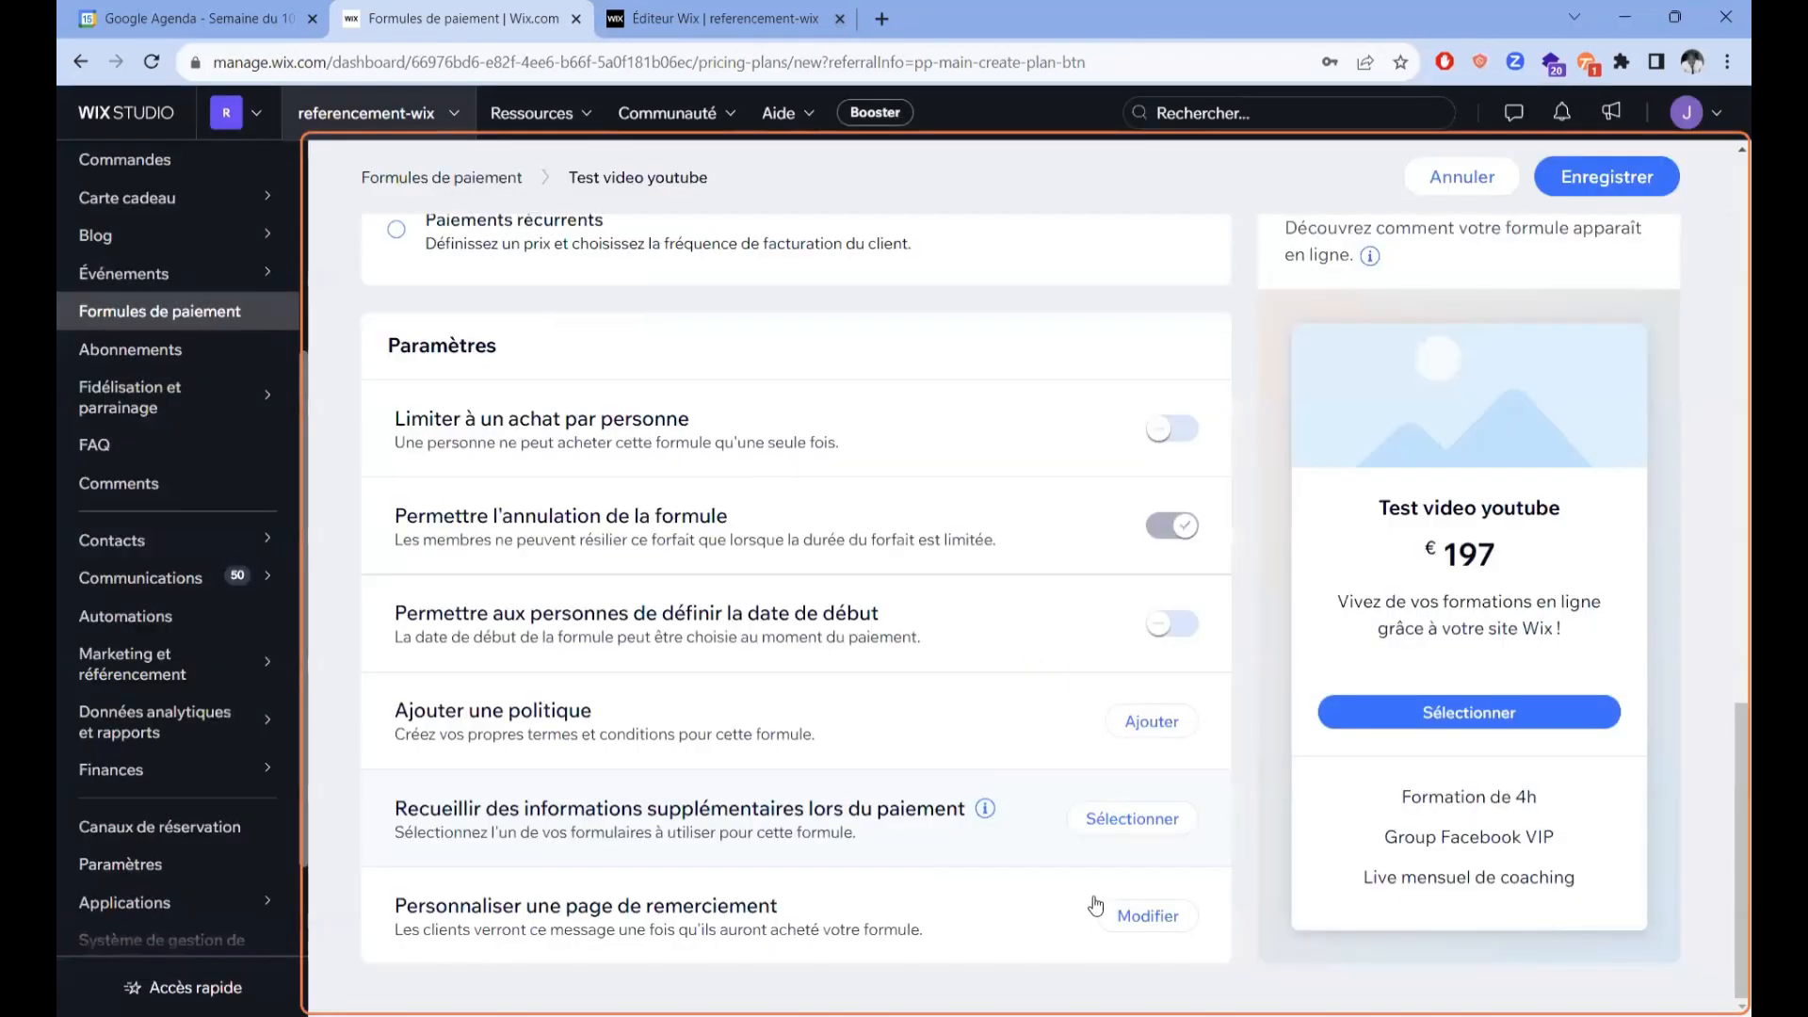
# Step: Look at the plan's thank-you page settings with the redirect set to "Une autre page", and close them without saving
pyautogui.click(1150, 926)
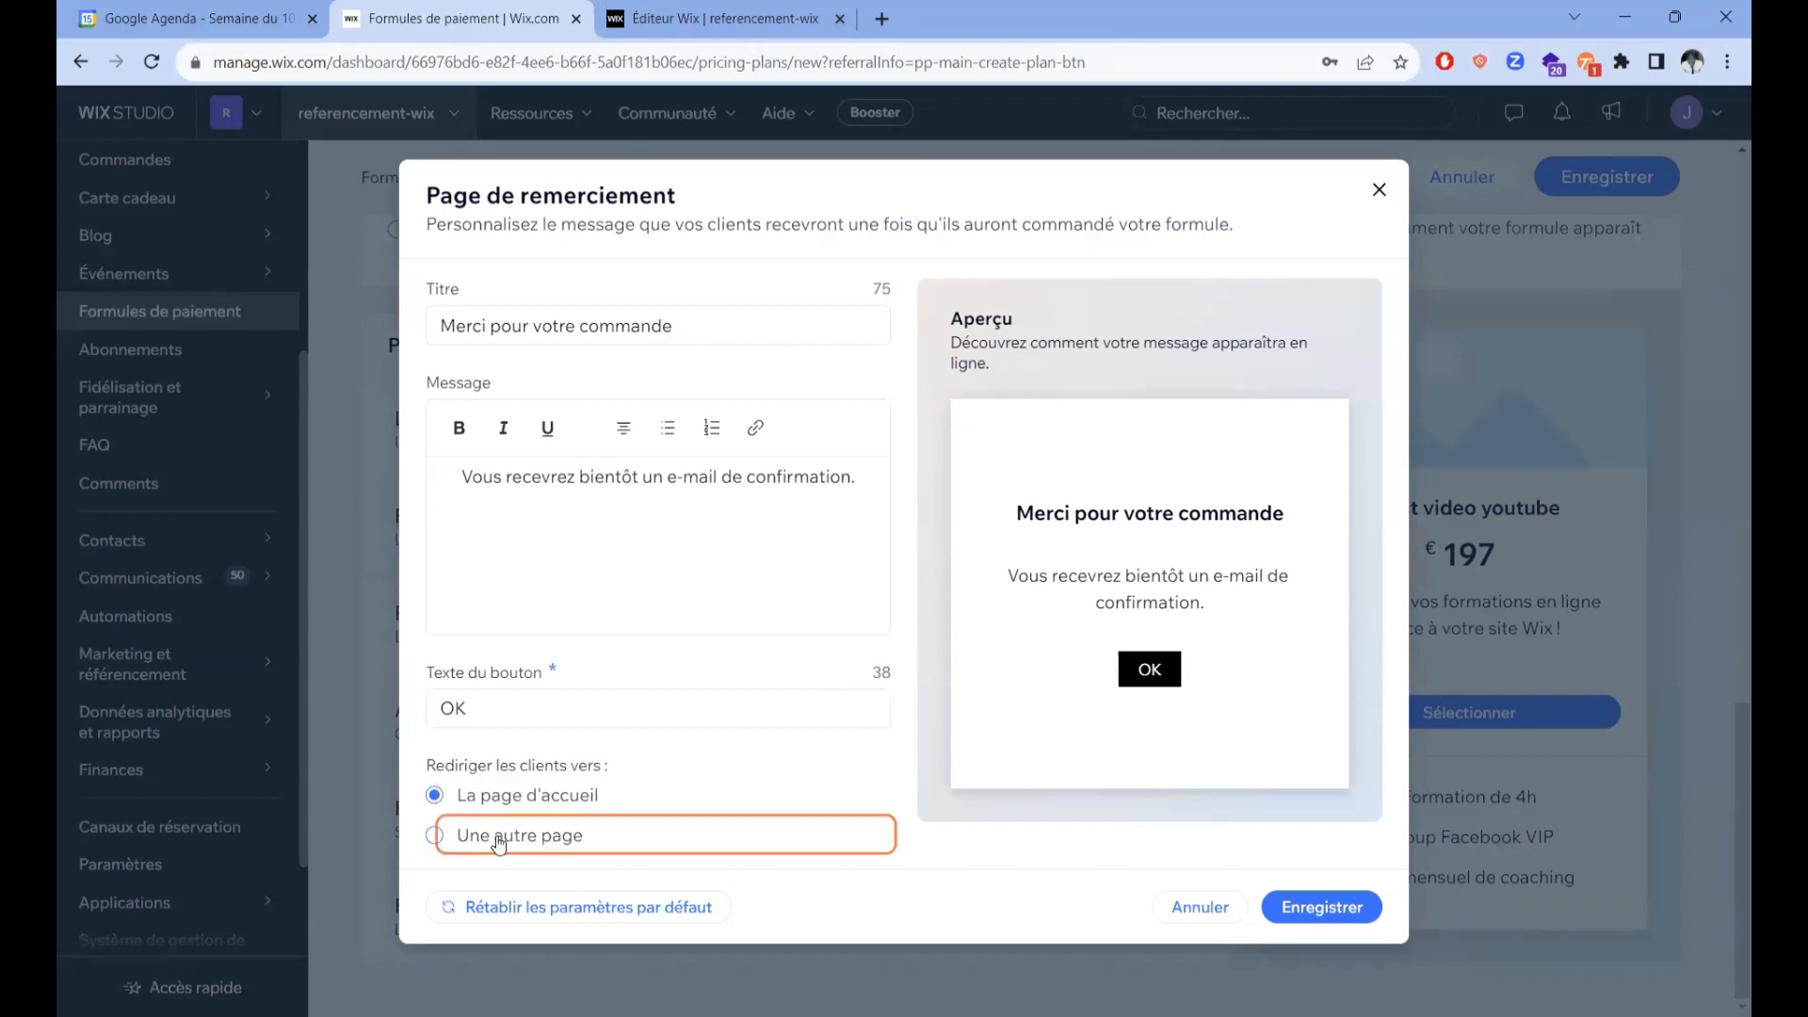
pyautogui.click(550, 849)
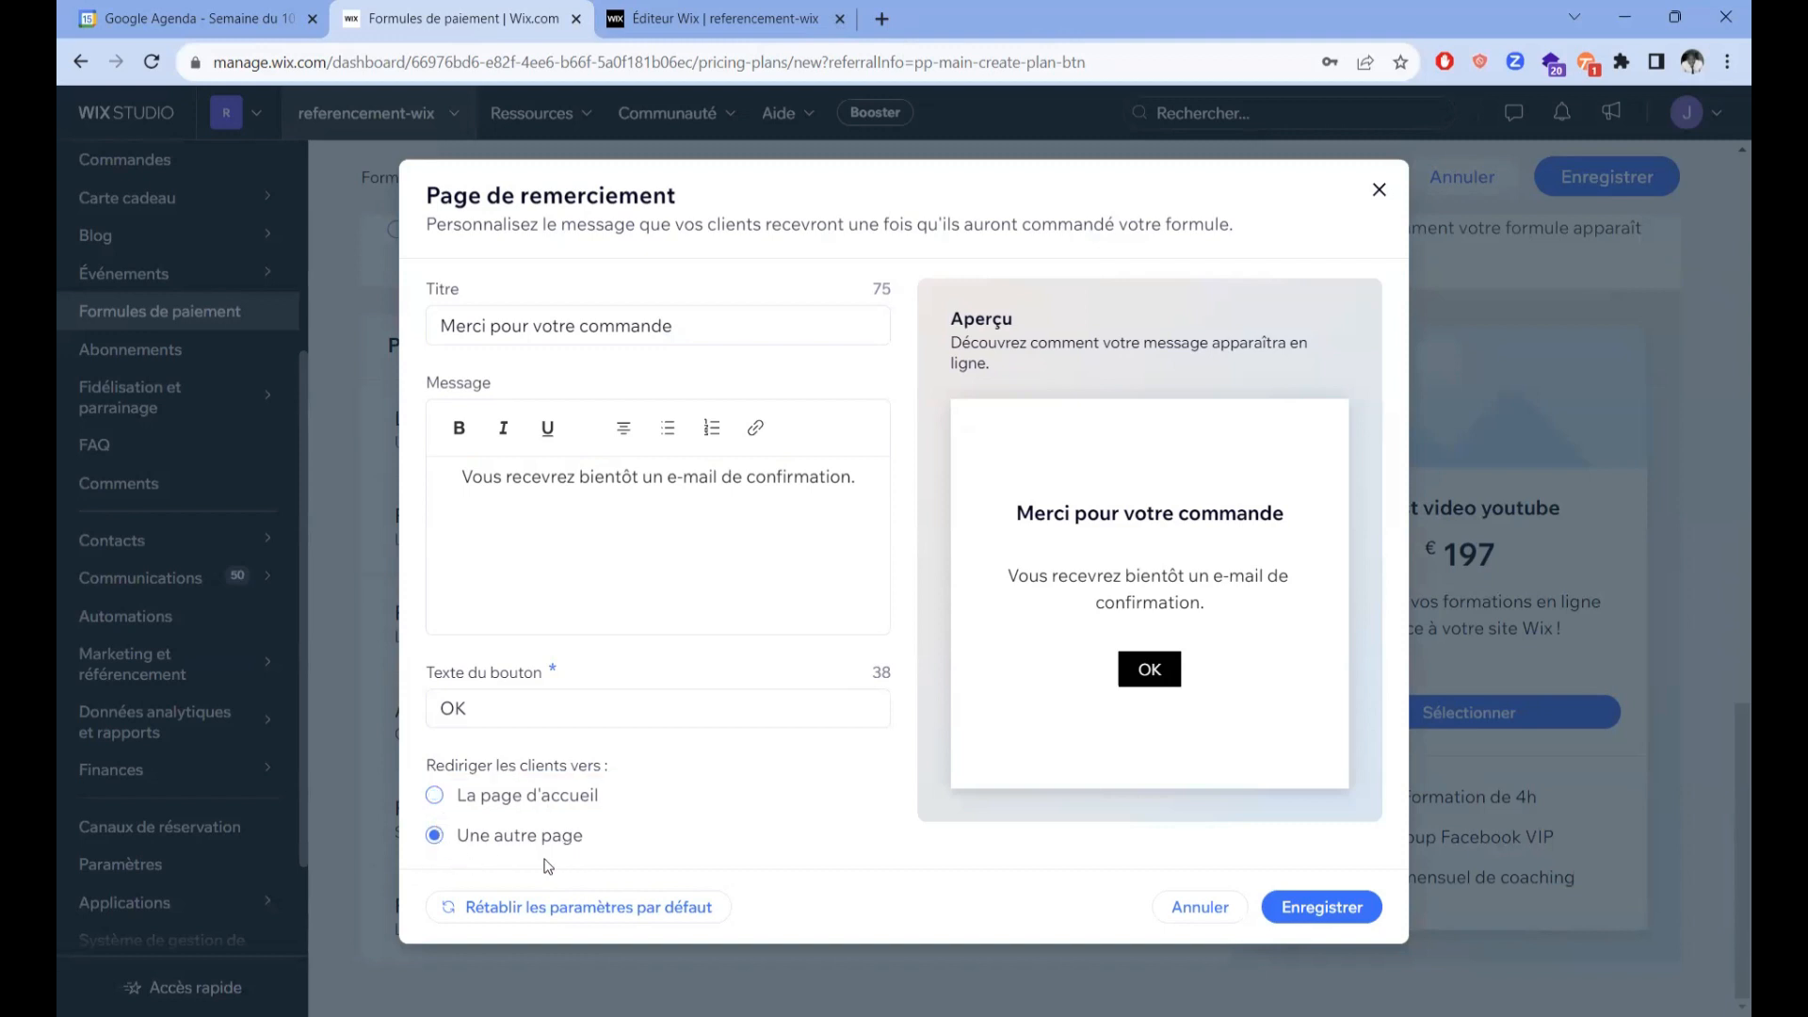
pyautogui.click(638, 848)
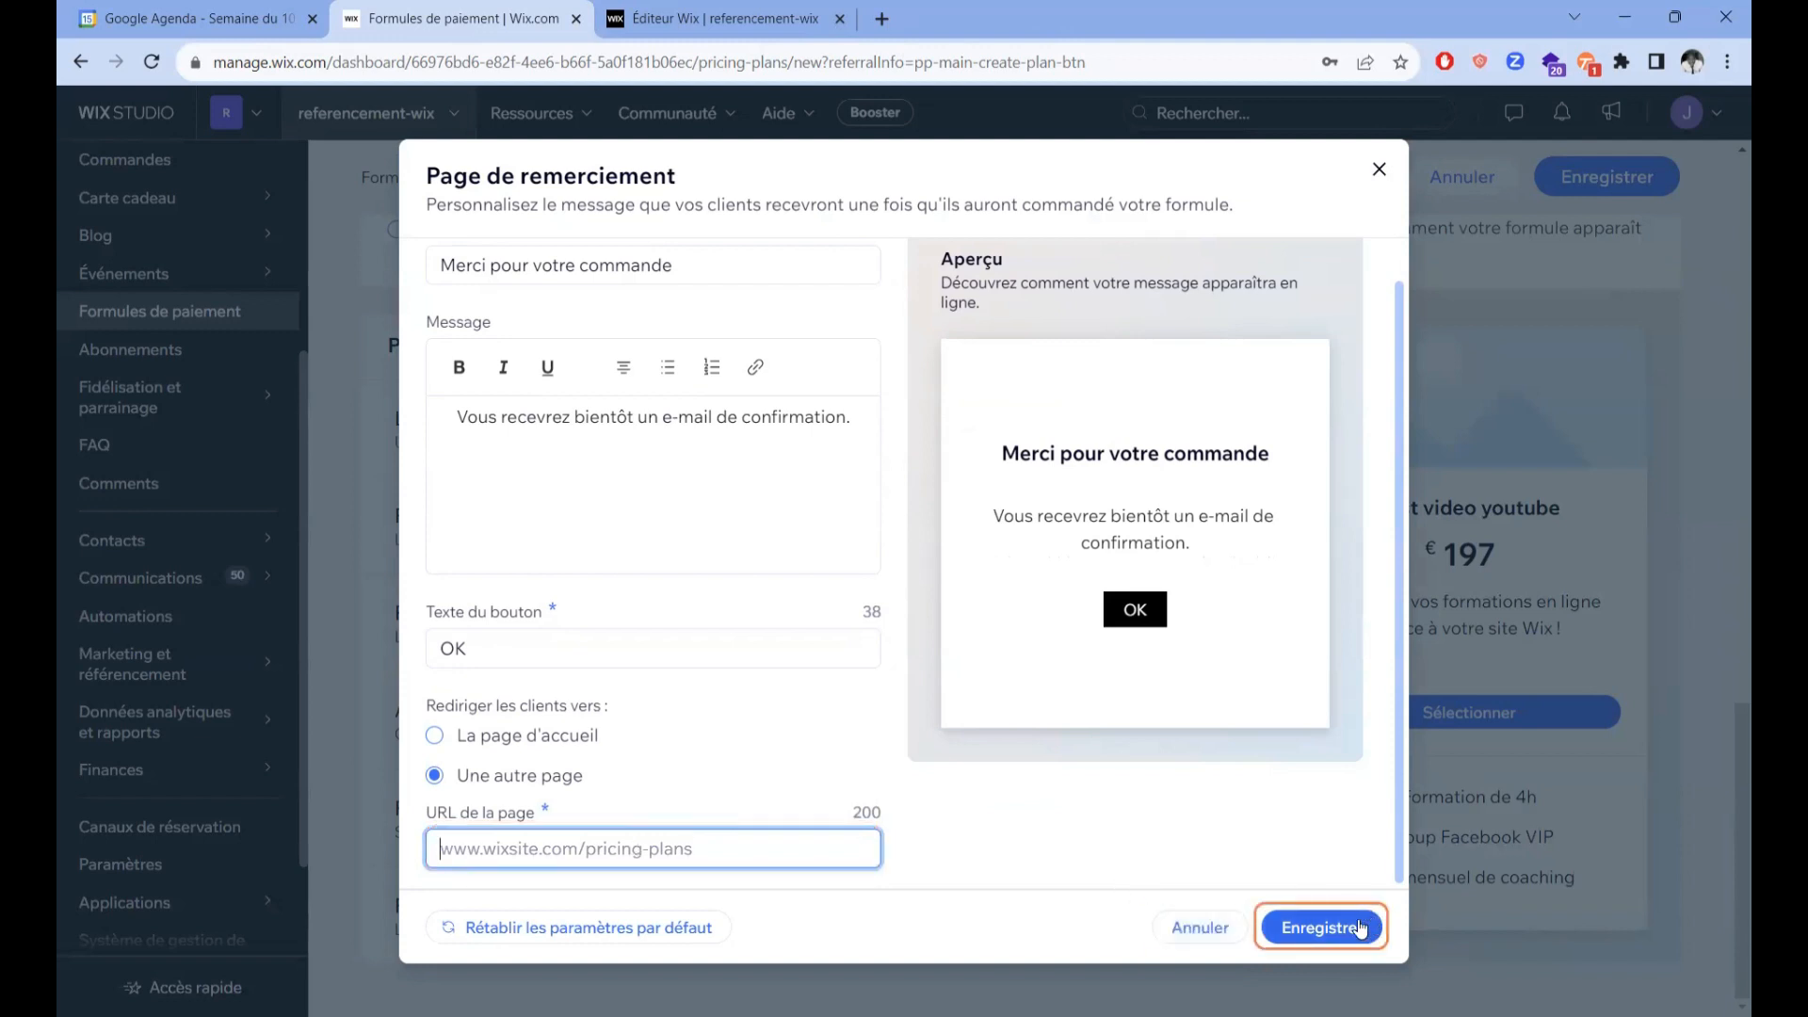
pyautogui.click(513, 850)
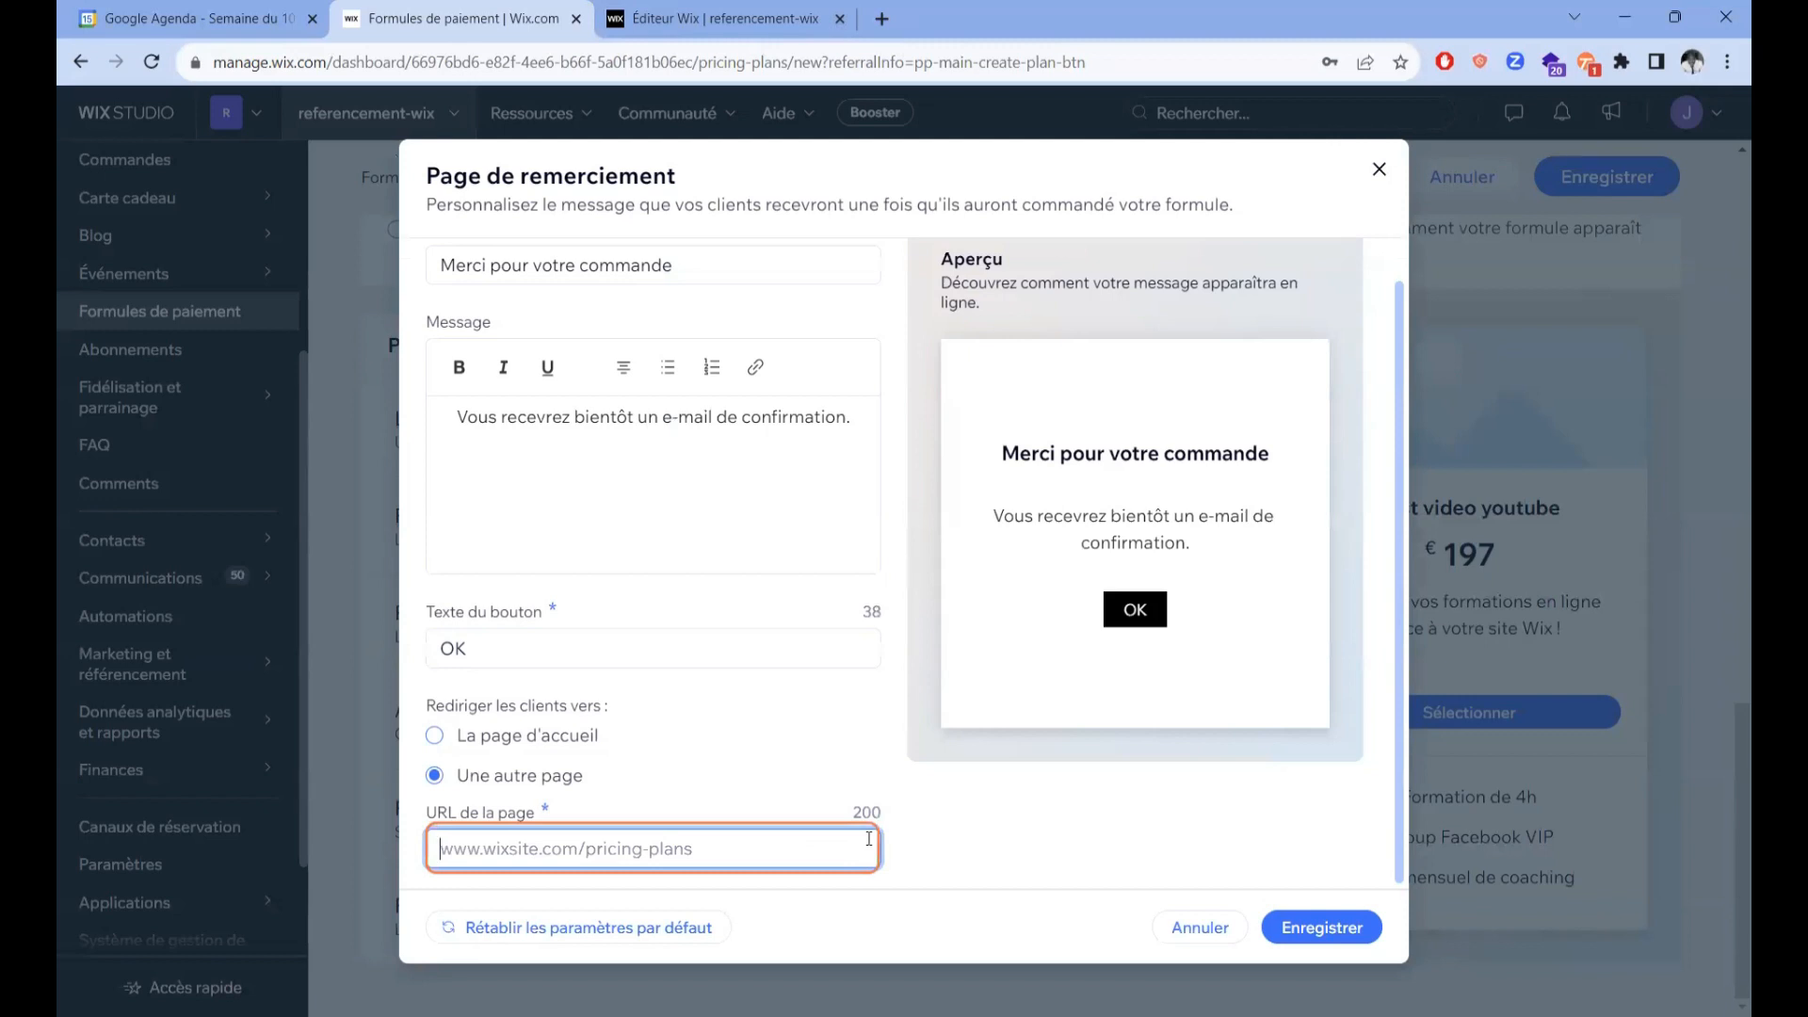
pyautogui.click(1379, 170)
# Step: Save the "Test video youtube" payment plan and switch to the Wix site editor
pyautogui.scroll(8, 949, 579)
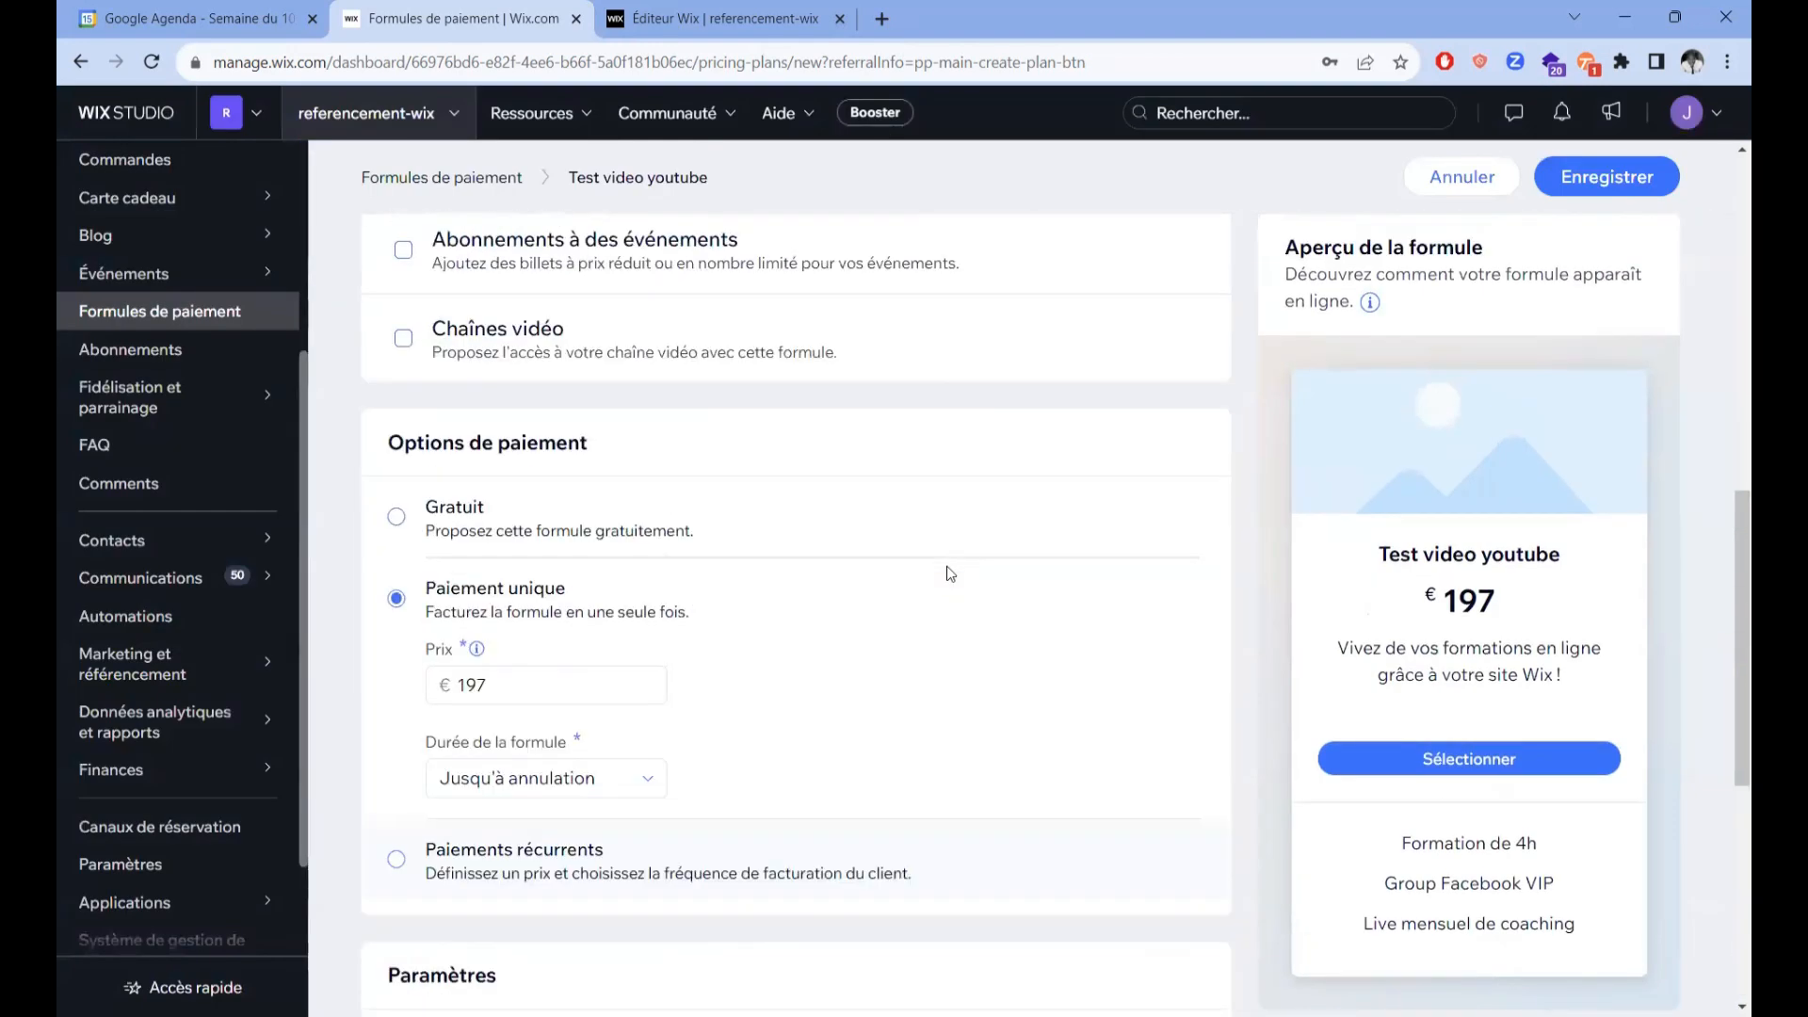
pyautogui.scroll(10, 949, 573)
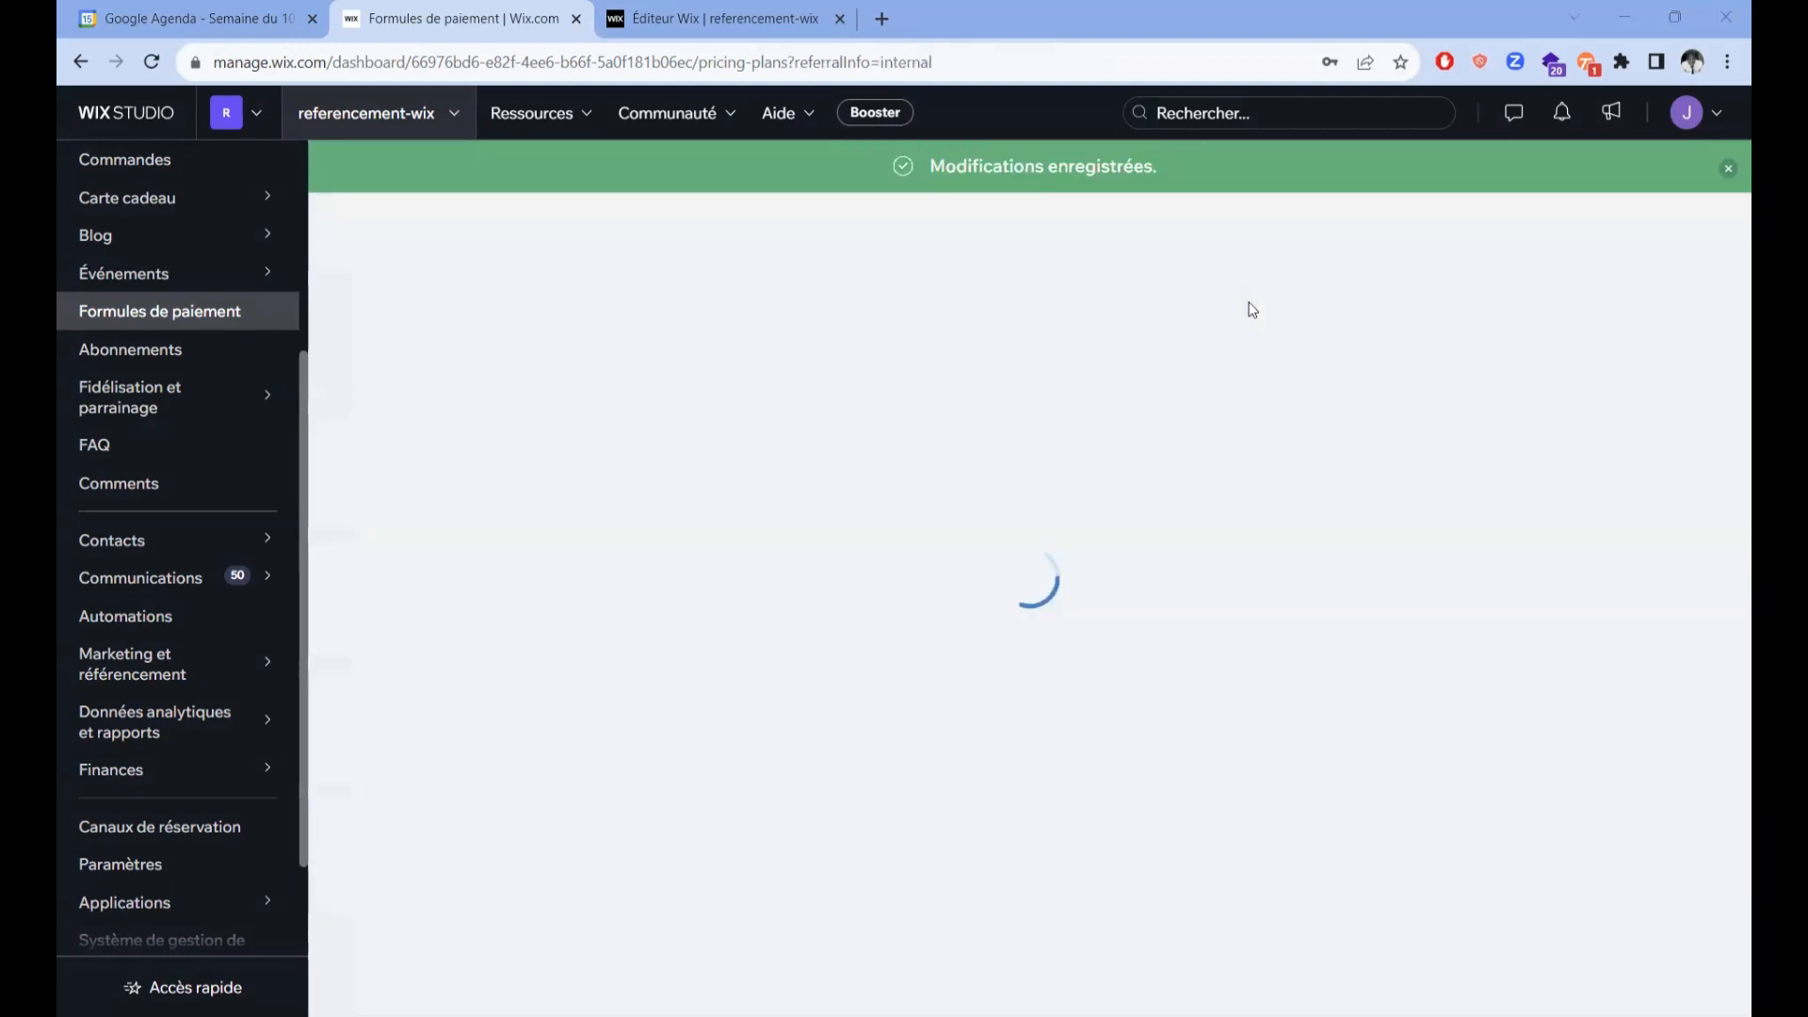
pyautogui.click(725, 19)
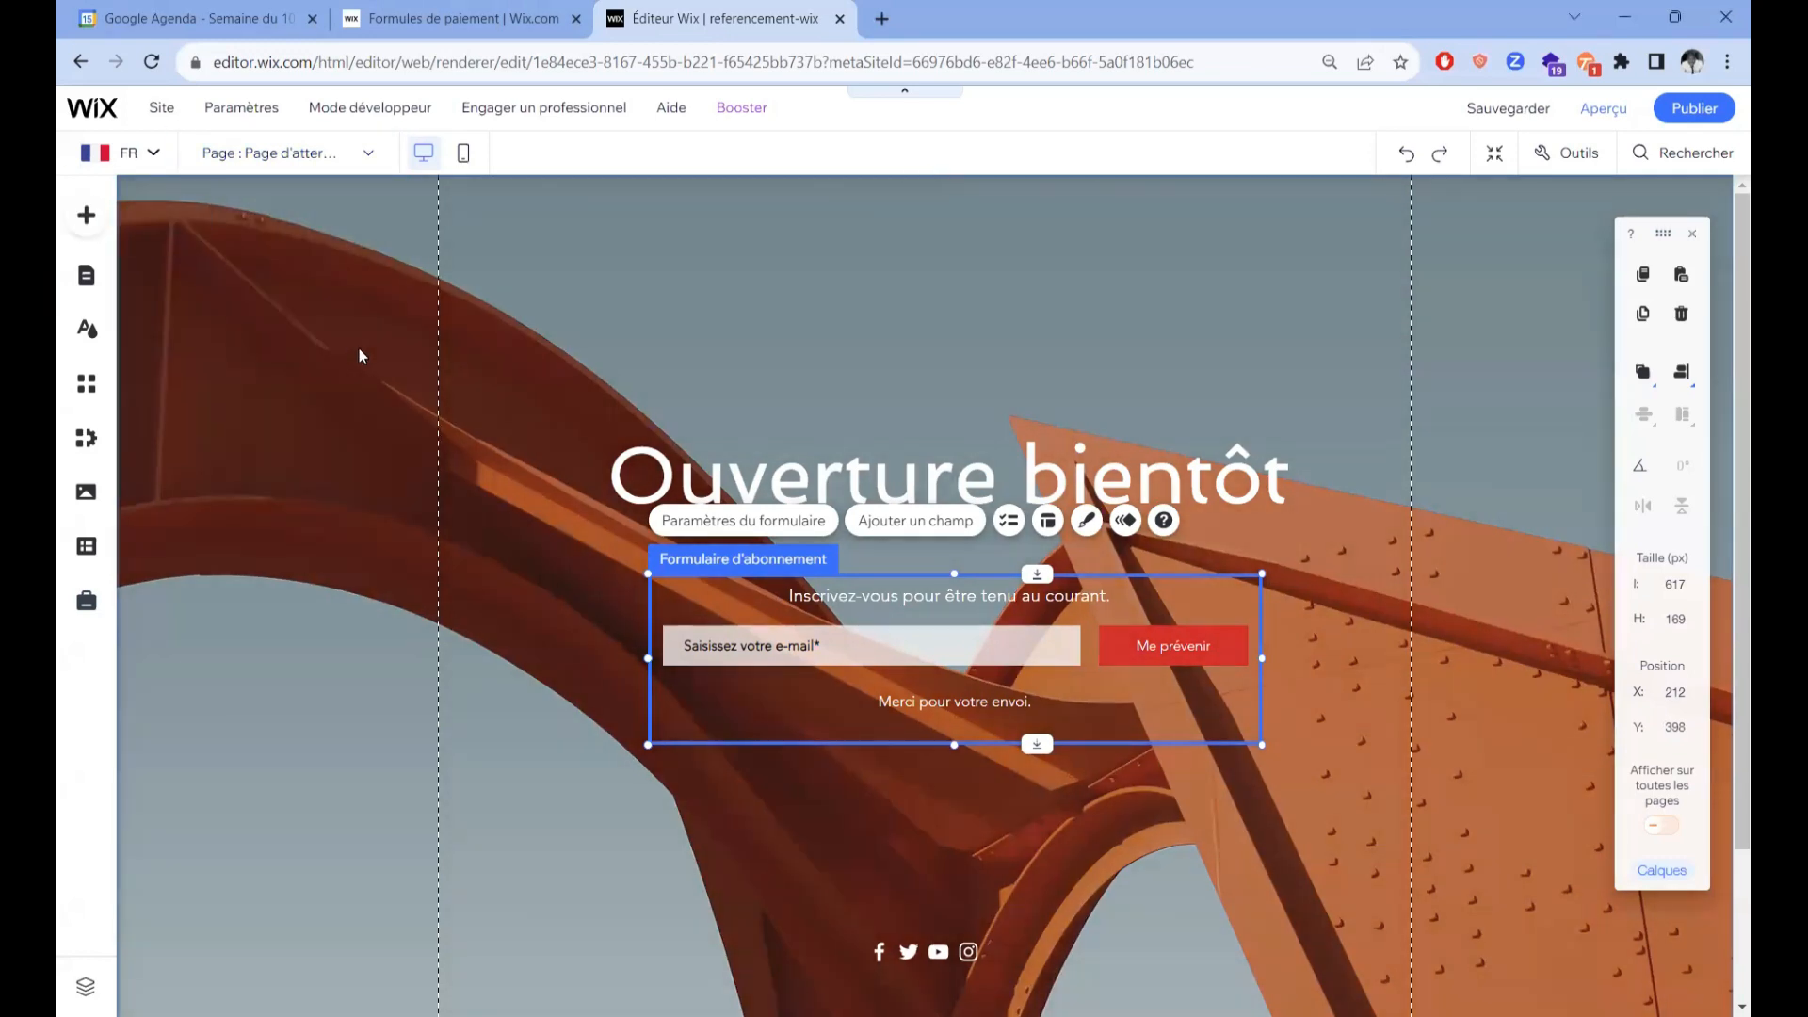
# Step: Add a blank page to the site, keeping the name "Nouvelle page"
pyautogui.click(84, 216)
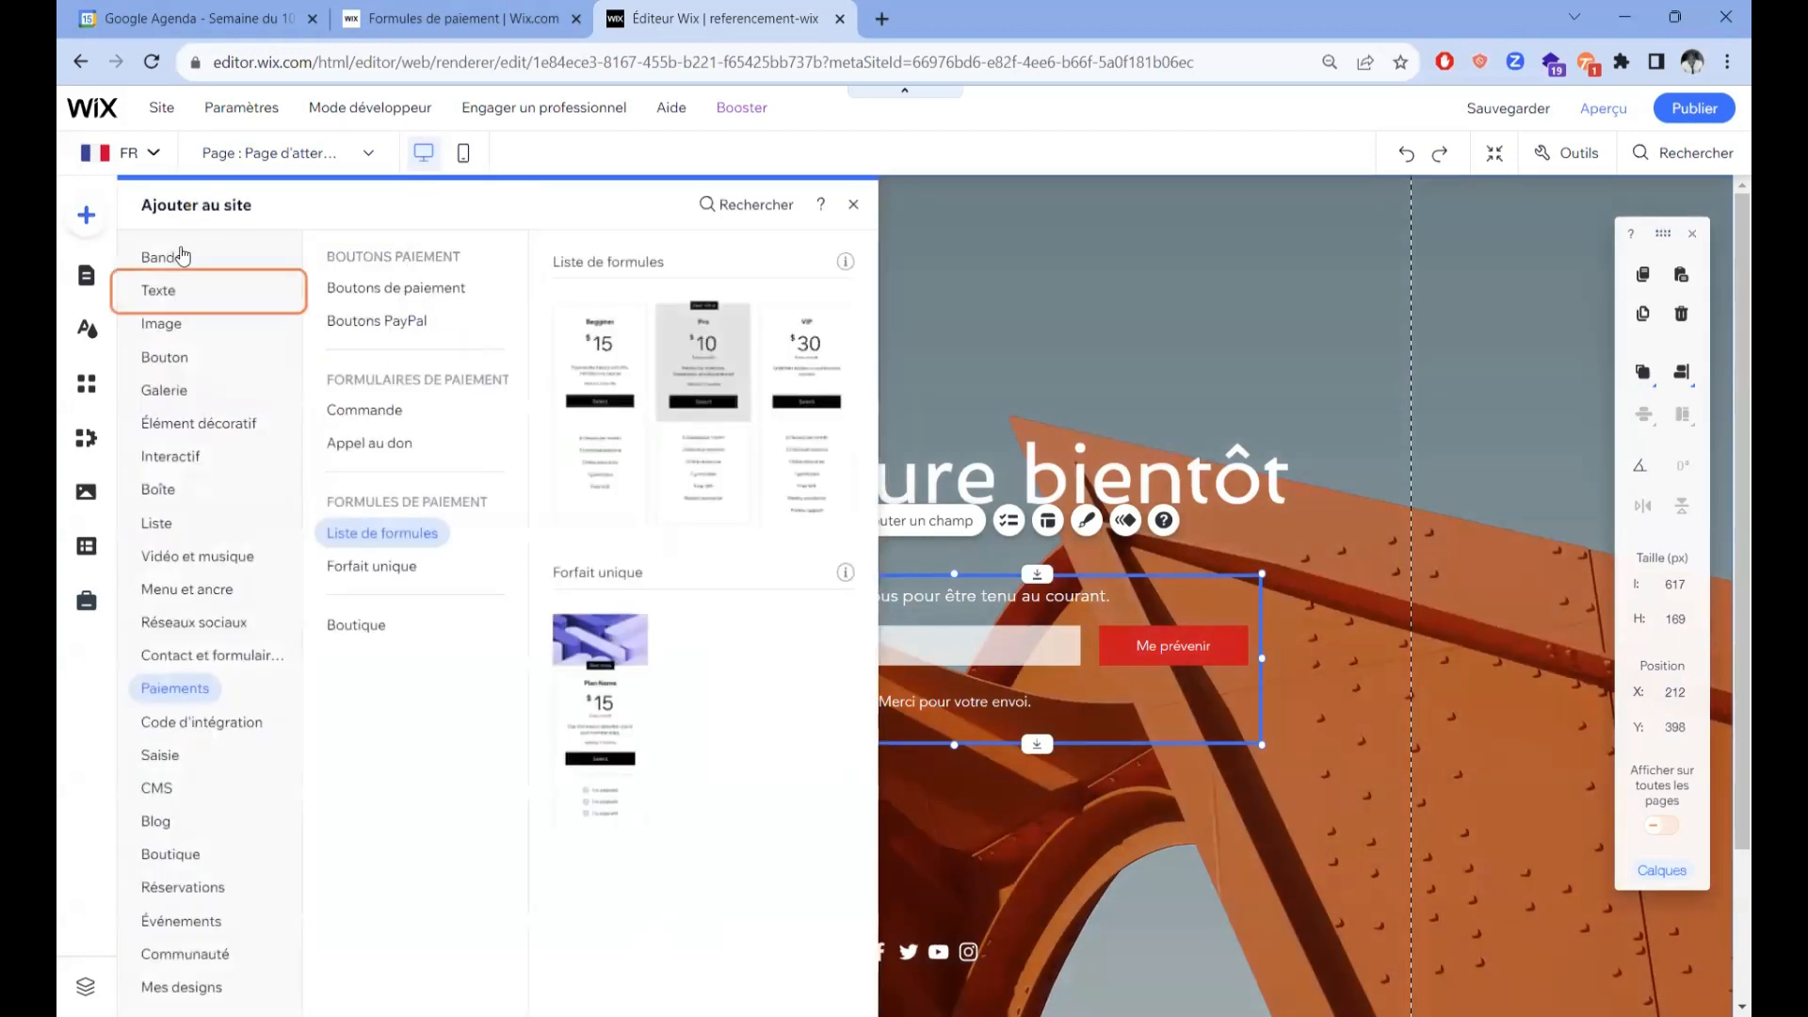
pyautogui.click(368, 153)
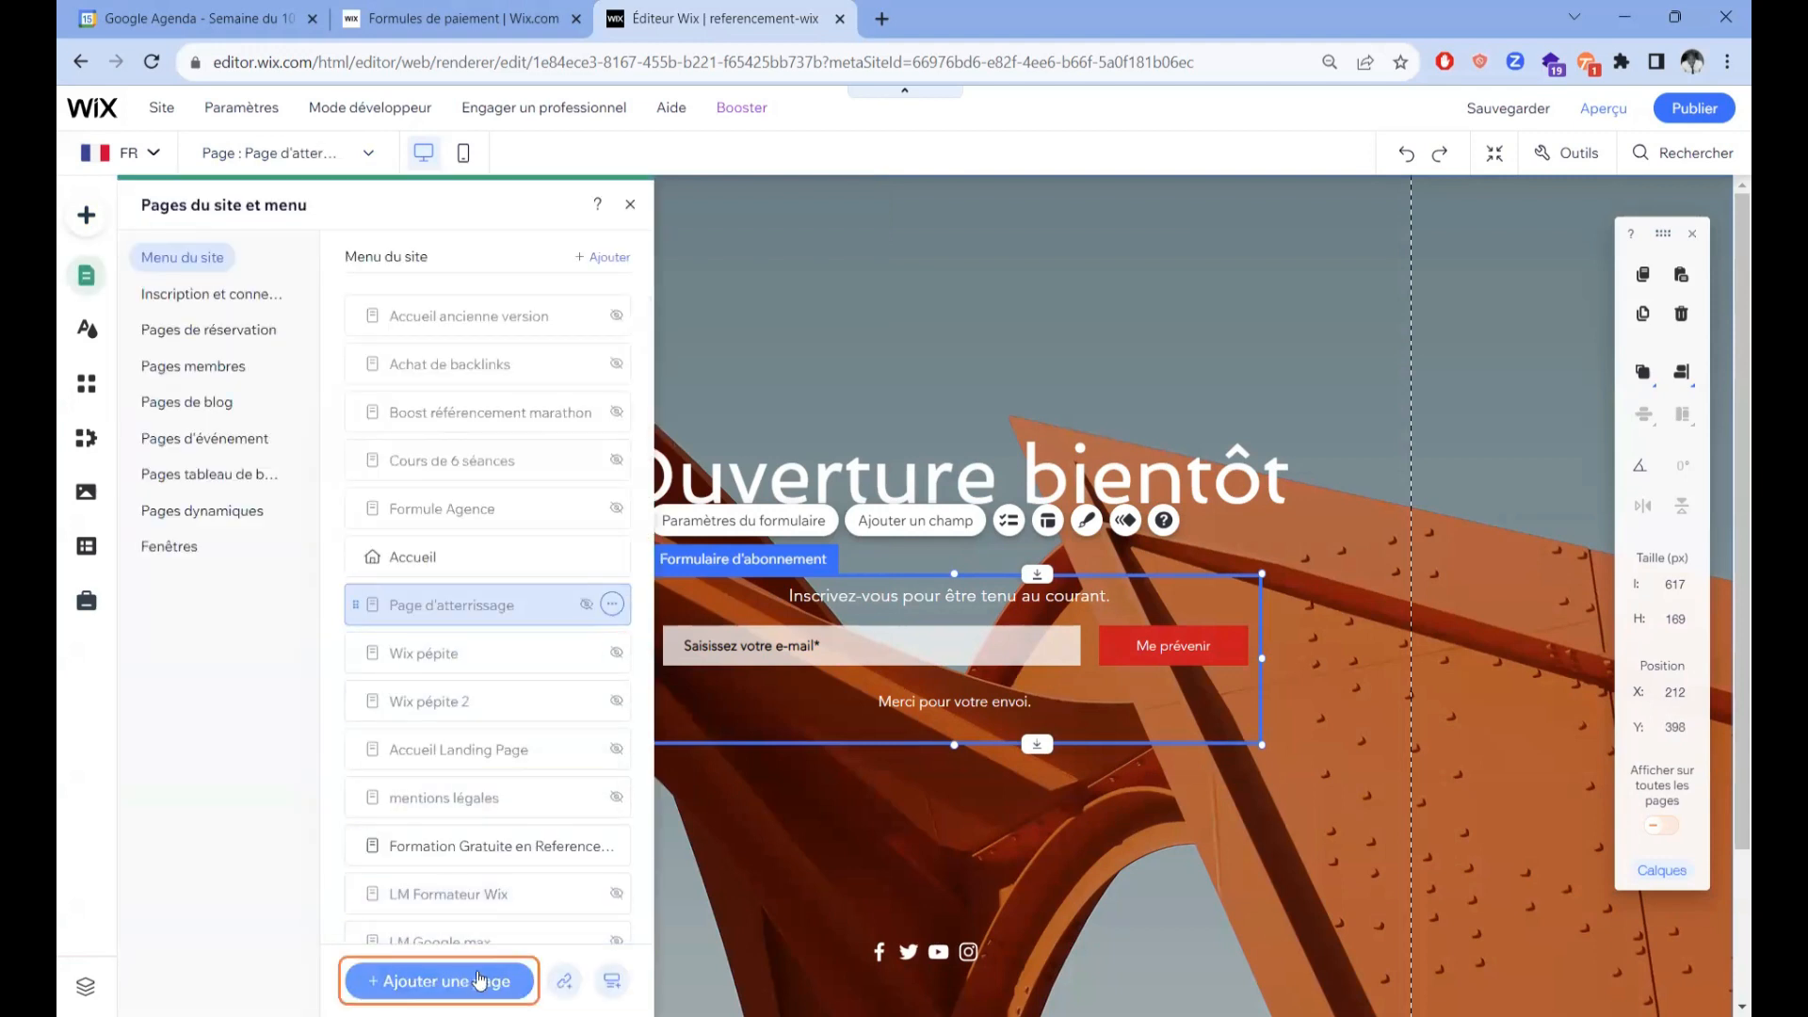
pyautogui.click(476, 979)
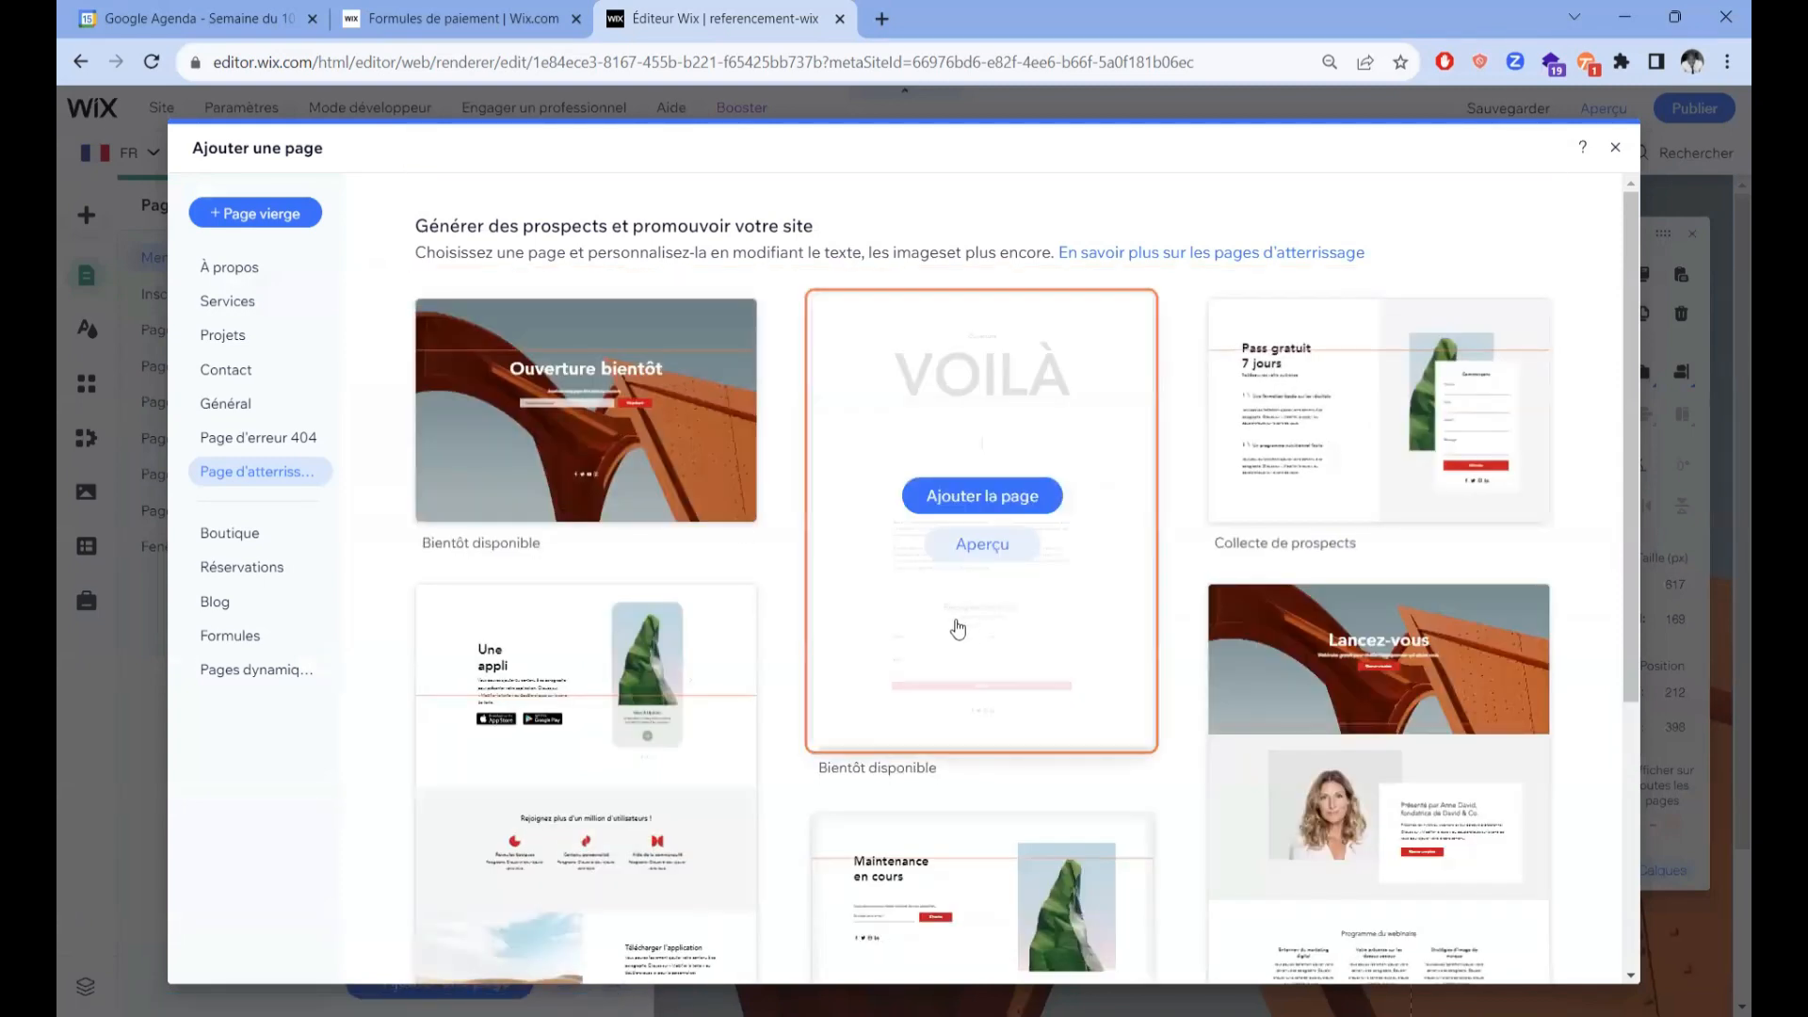
pyautogui.scroll(-4, 920, 646)
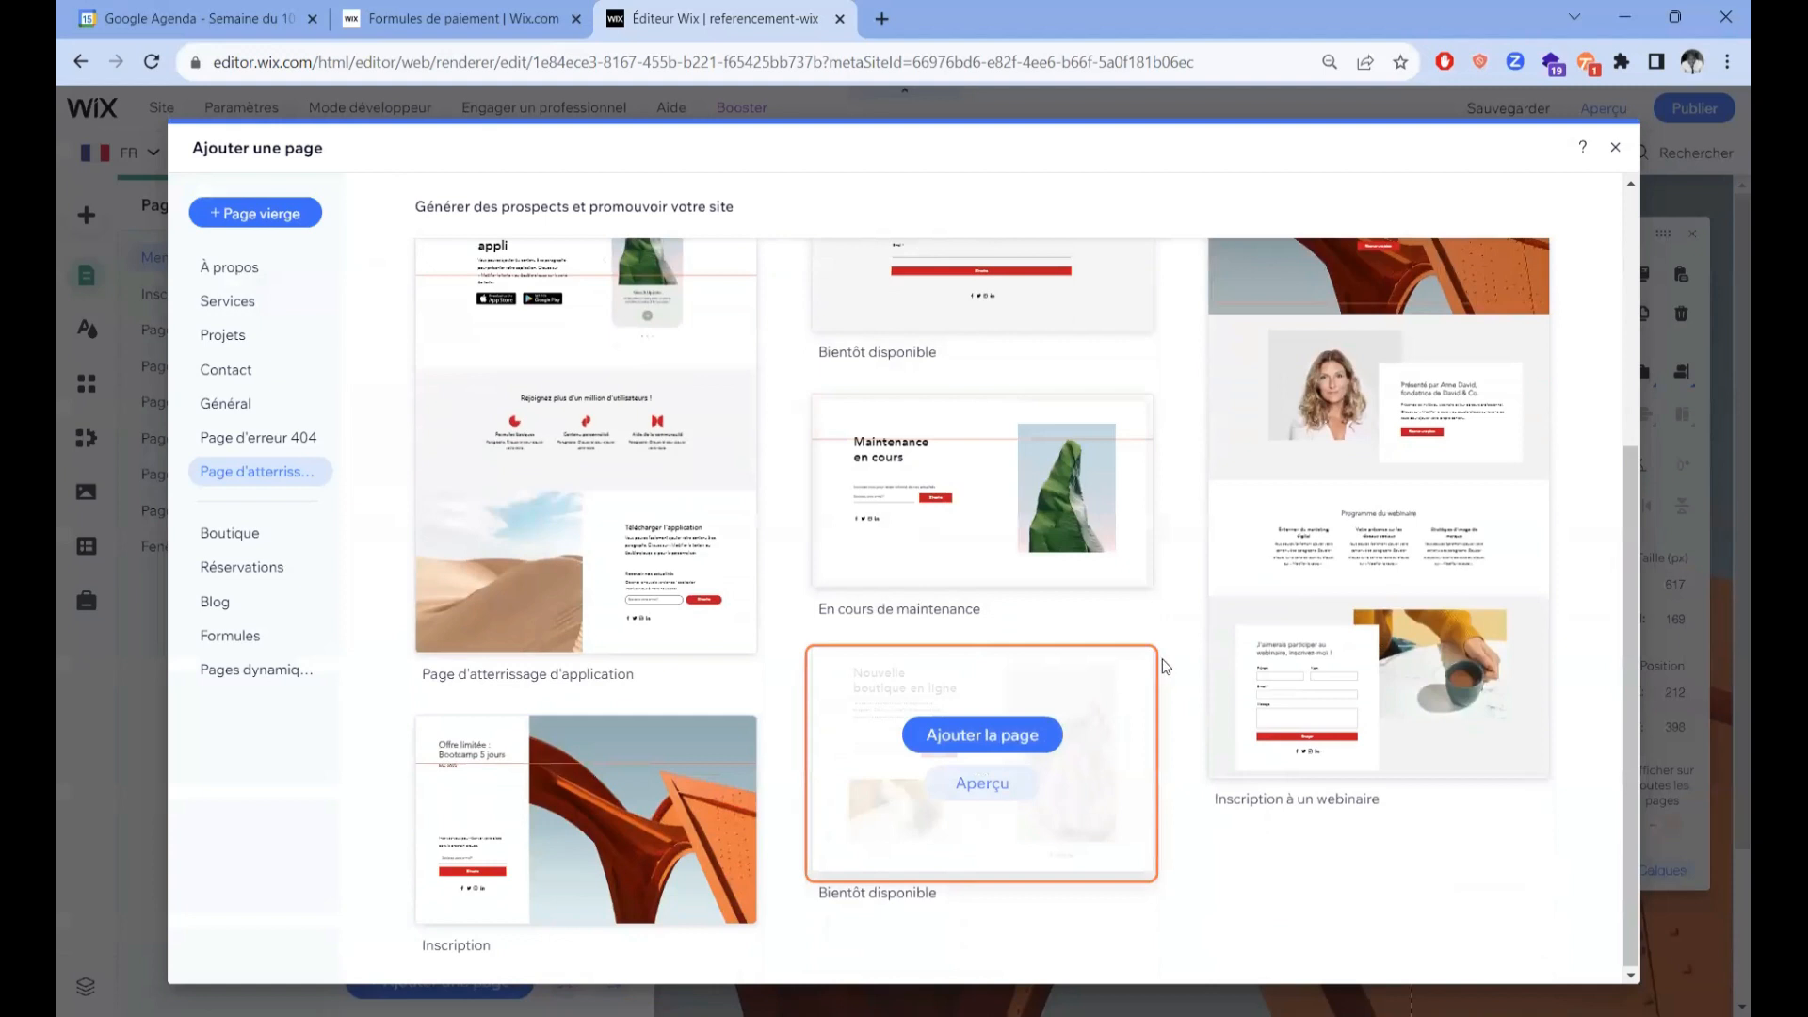
pyautogui.scroll(4, 1160, 658)
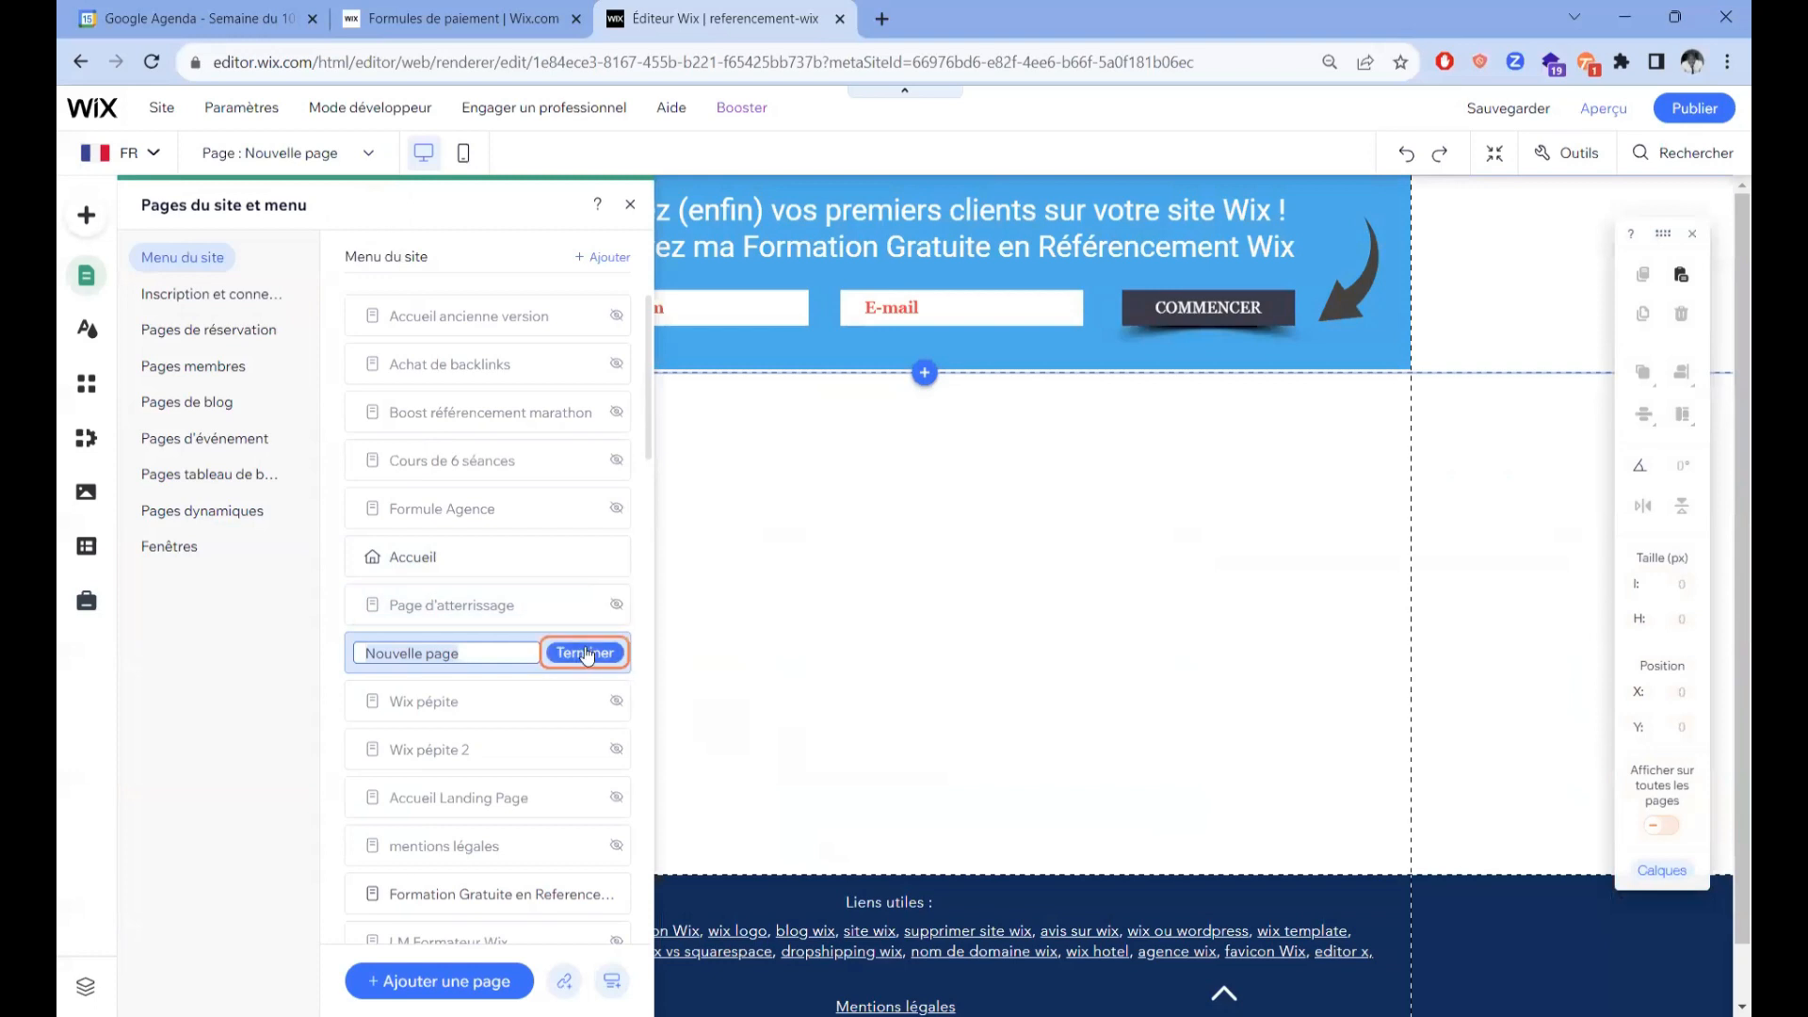
pyautogui.click(599, 663)
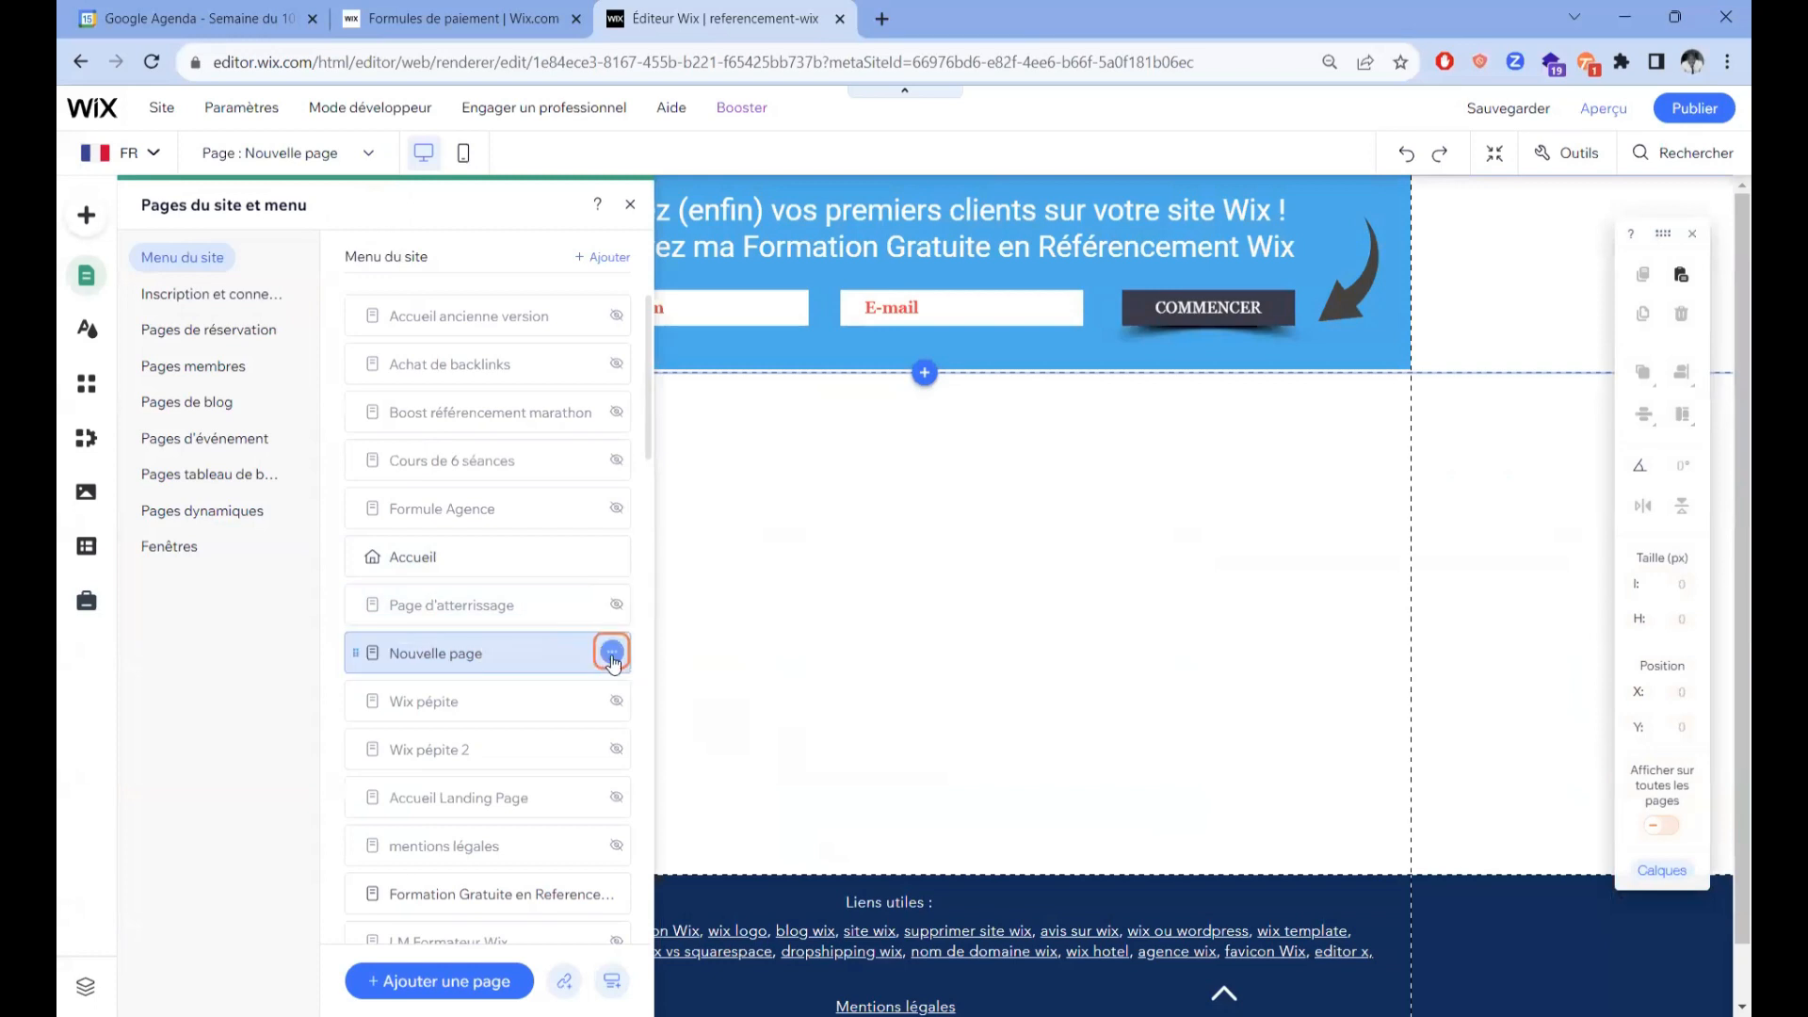
# Step: Hide "Nouvelle page" from the site menu and set its layout to "Pas d'en-tête et de pied de page"
pyautogui.click(612, 659)
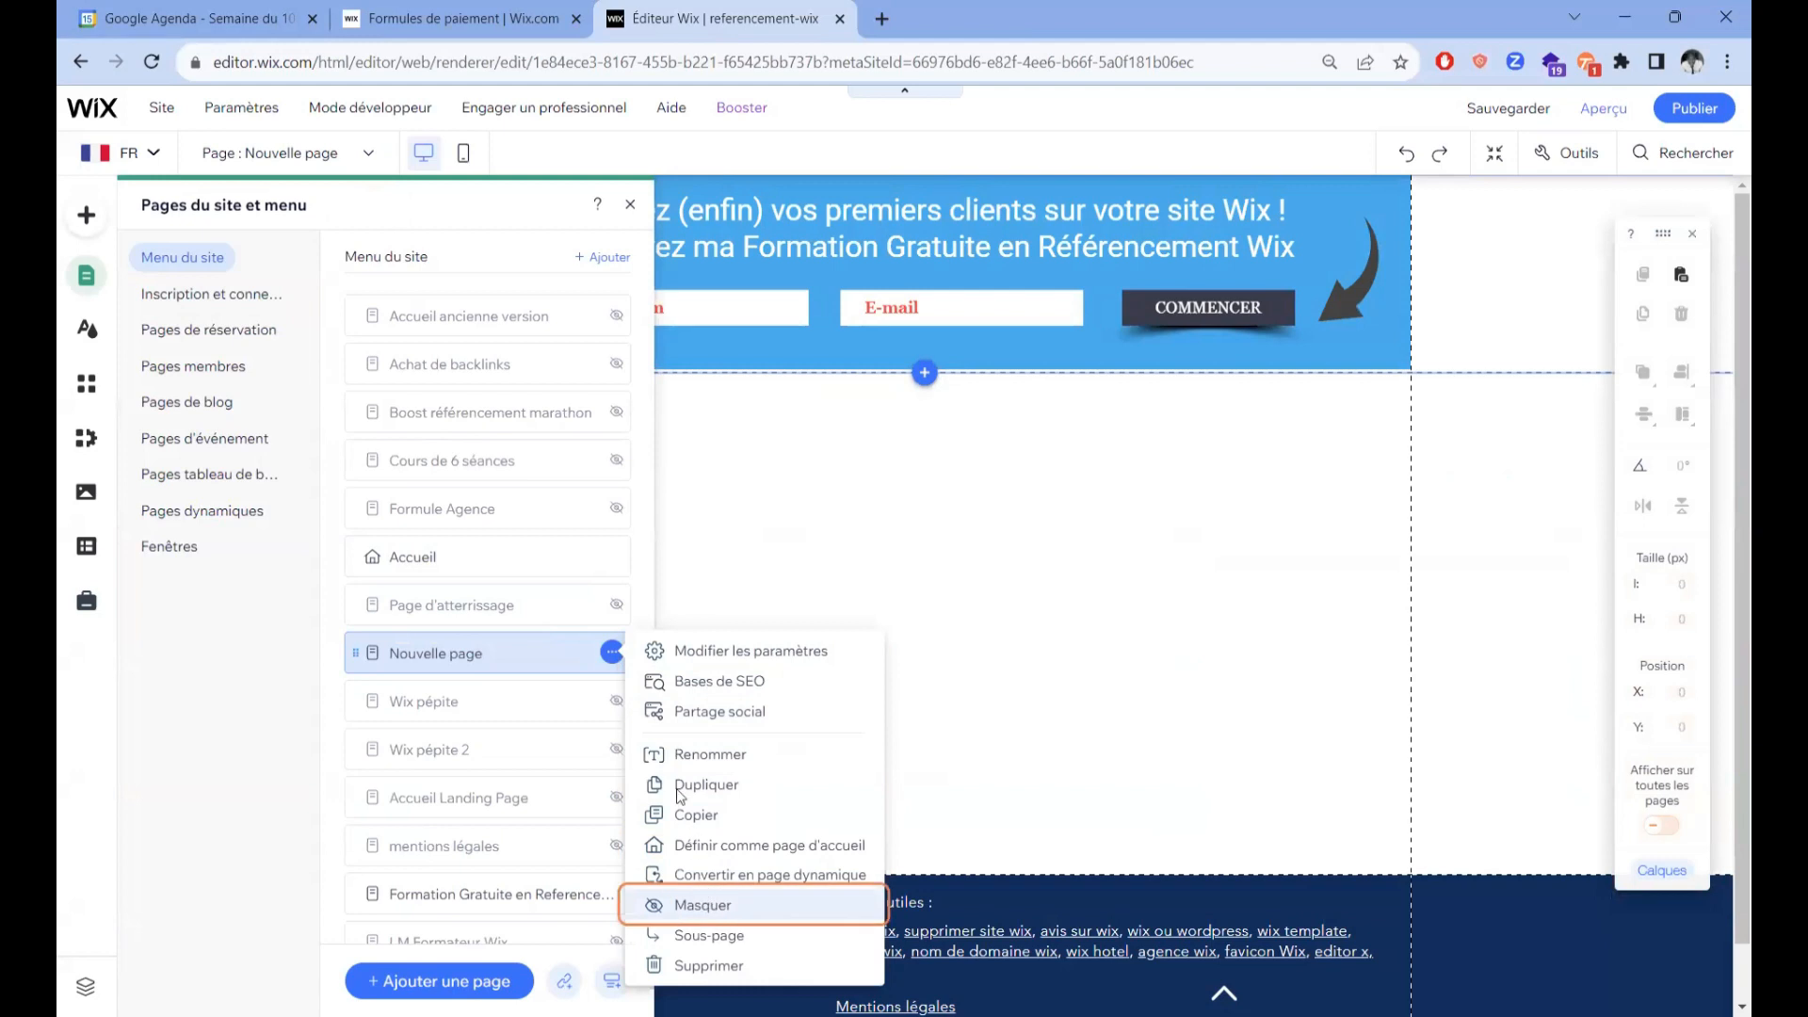
pyautogui.click(706, 906)
pyautogui.click(612, 655)
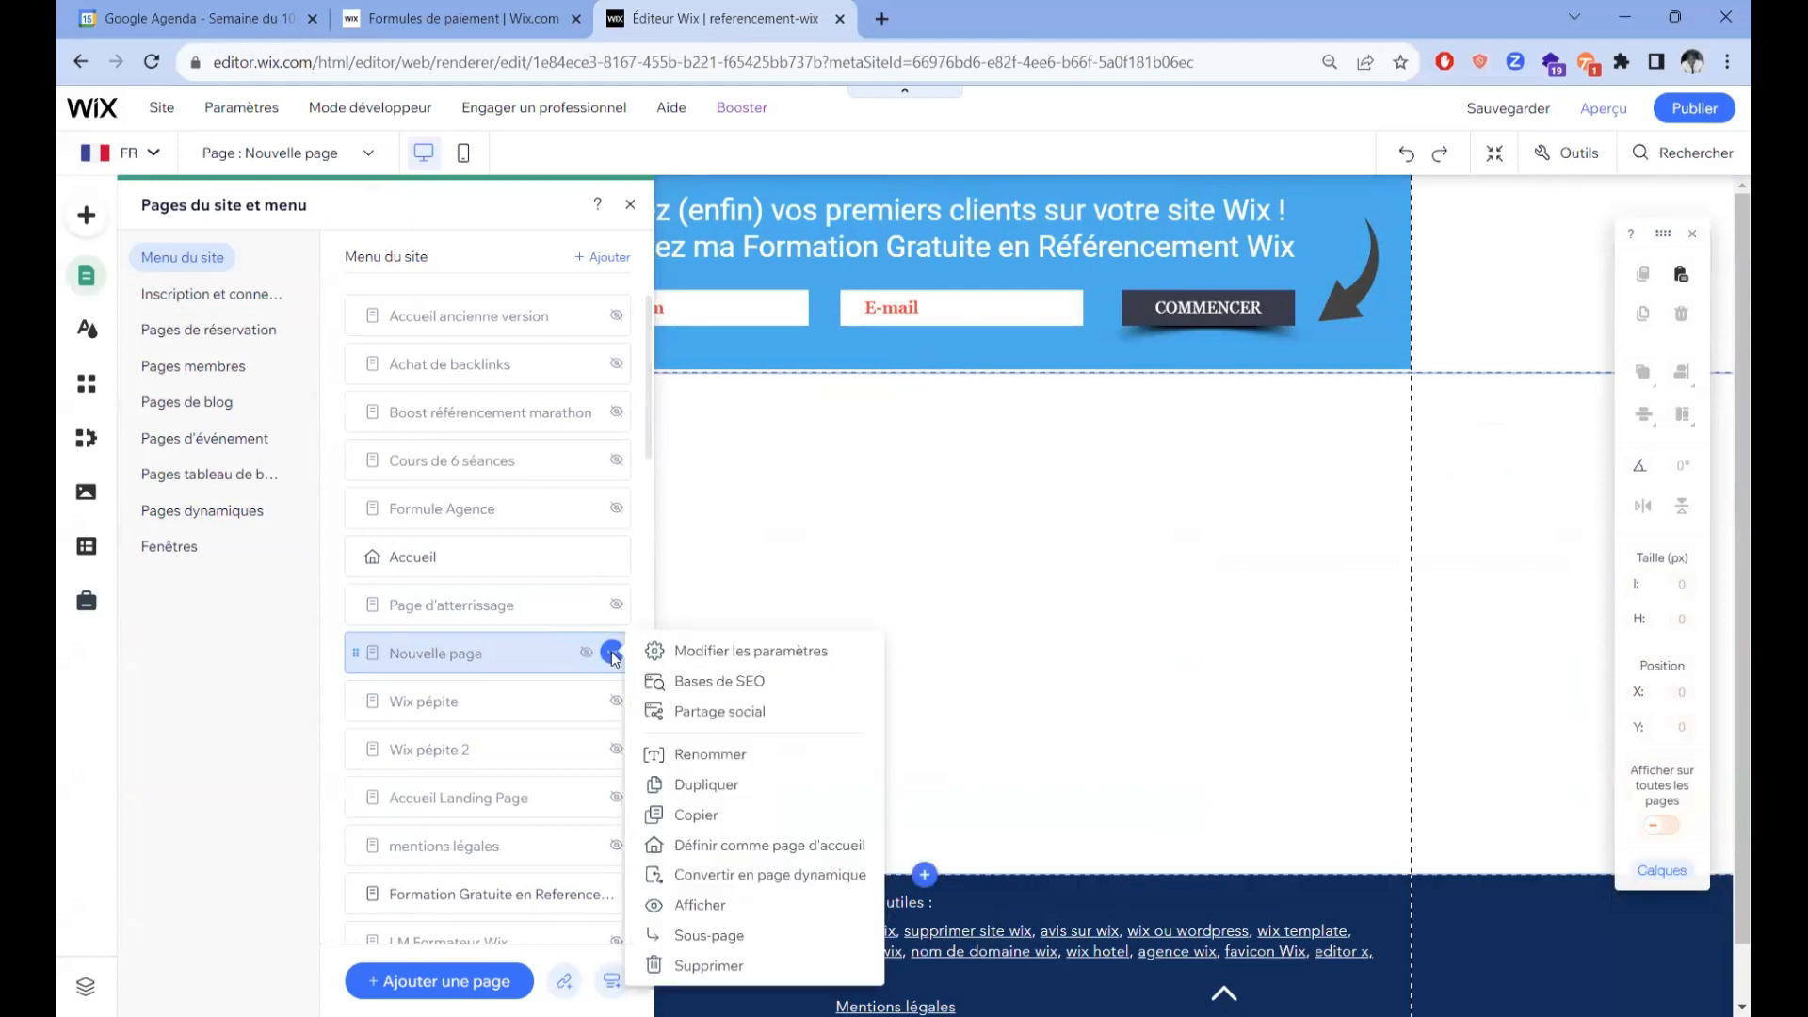
pyautogui.click(761, 661)
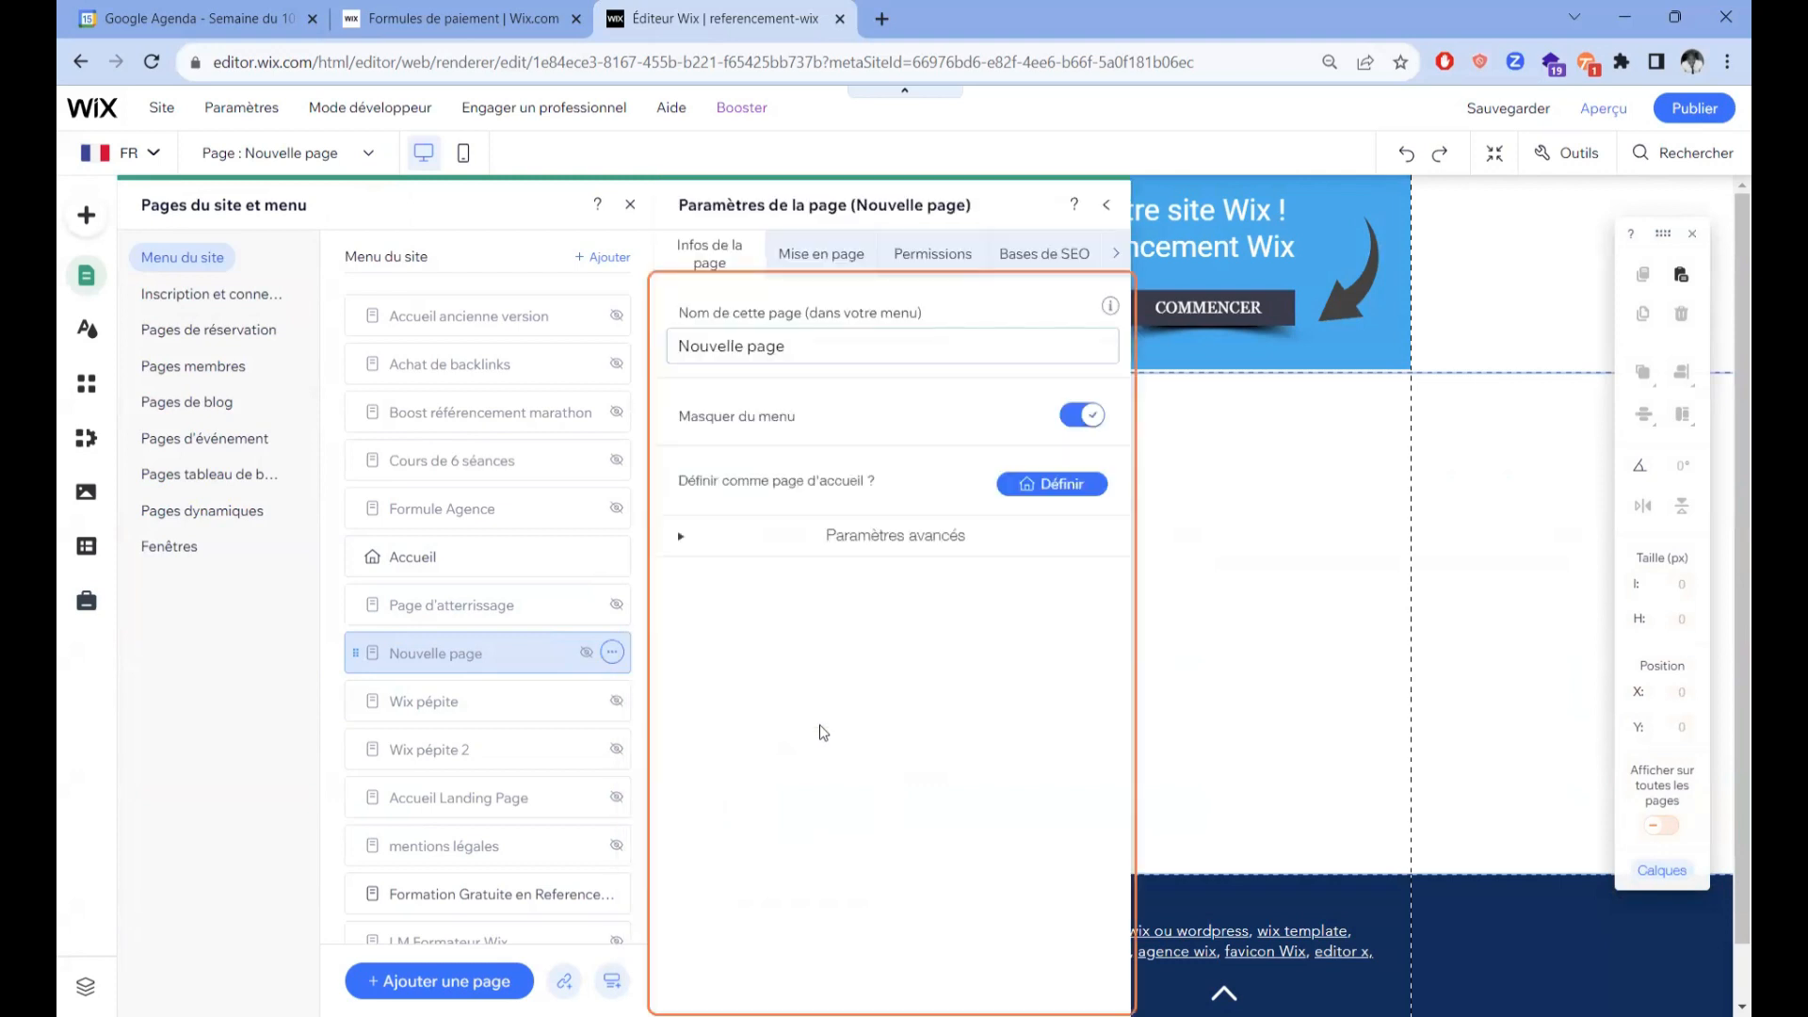
pyautogui.click(815, 256)
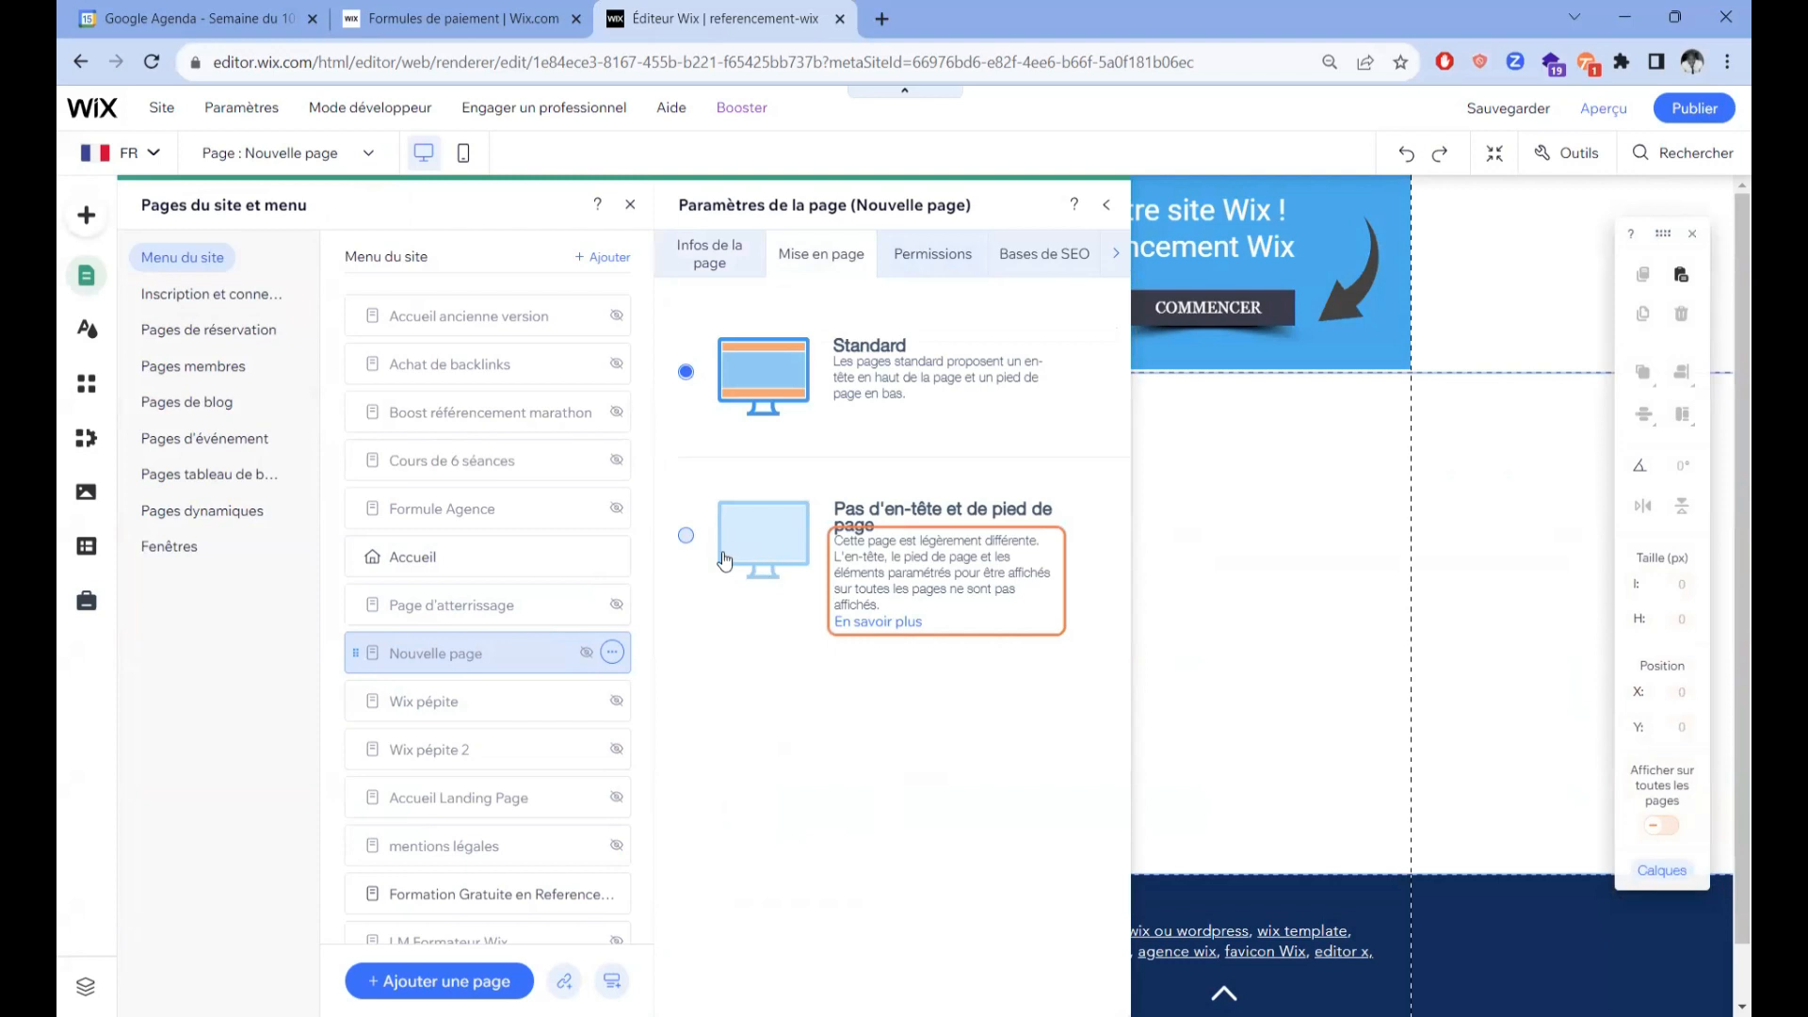
pyautogui.click(689, 543)
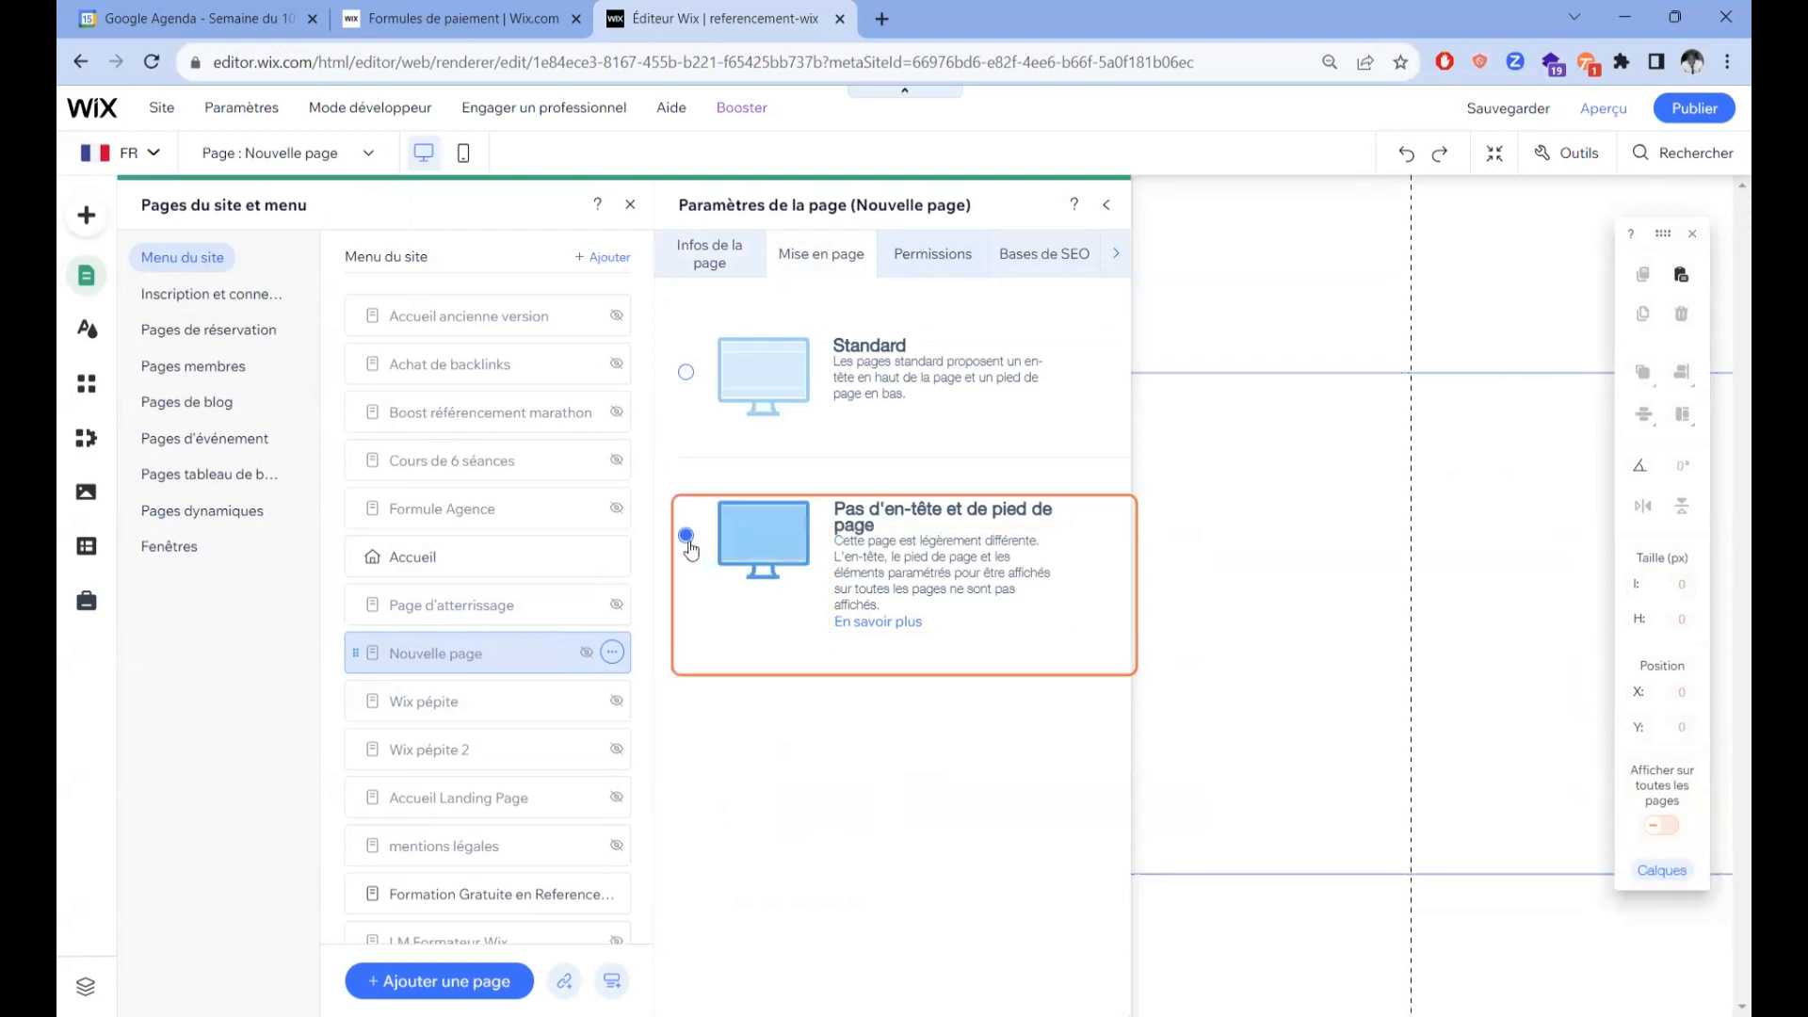
pyautogui.click(1107, 203)
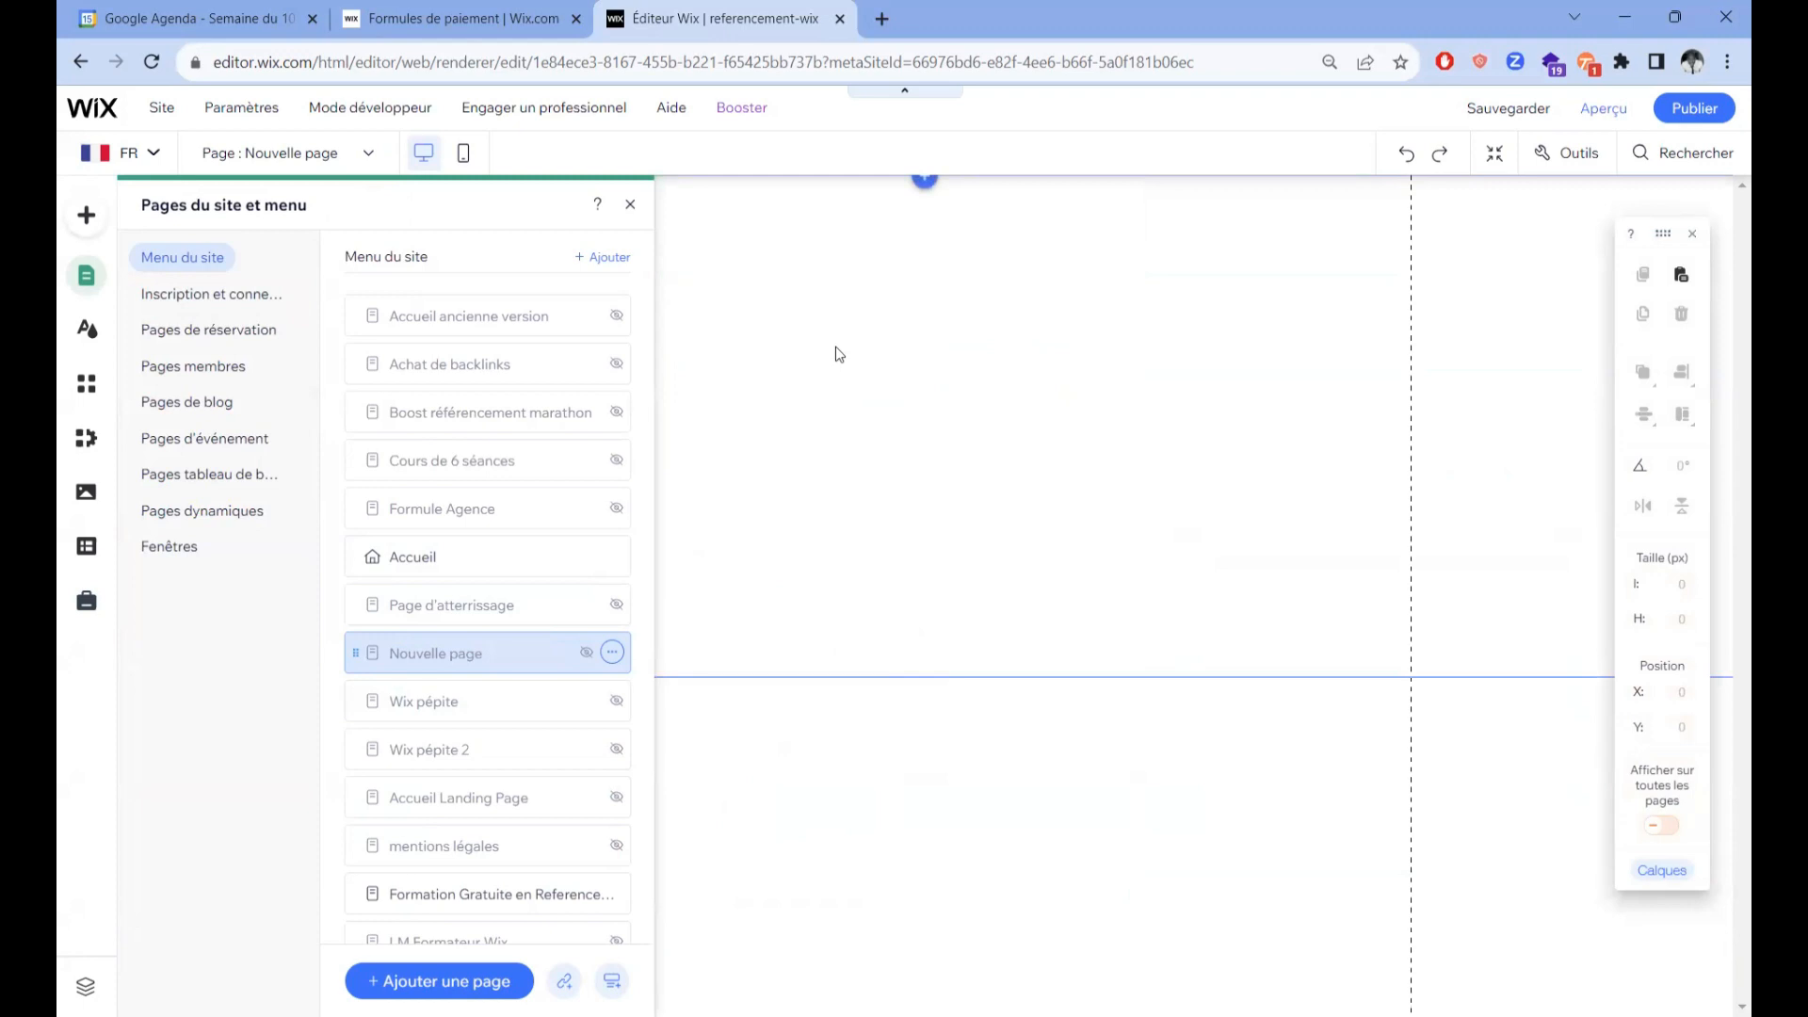
# Step: Add a "Forfait unique" payment plan element to the blank page and position it at about X 0, Y 344
pyautogui.click(825, 382)
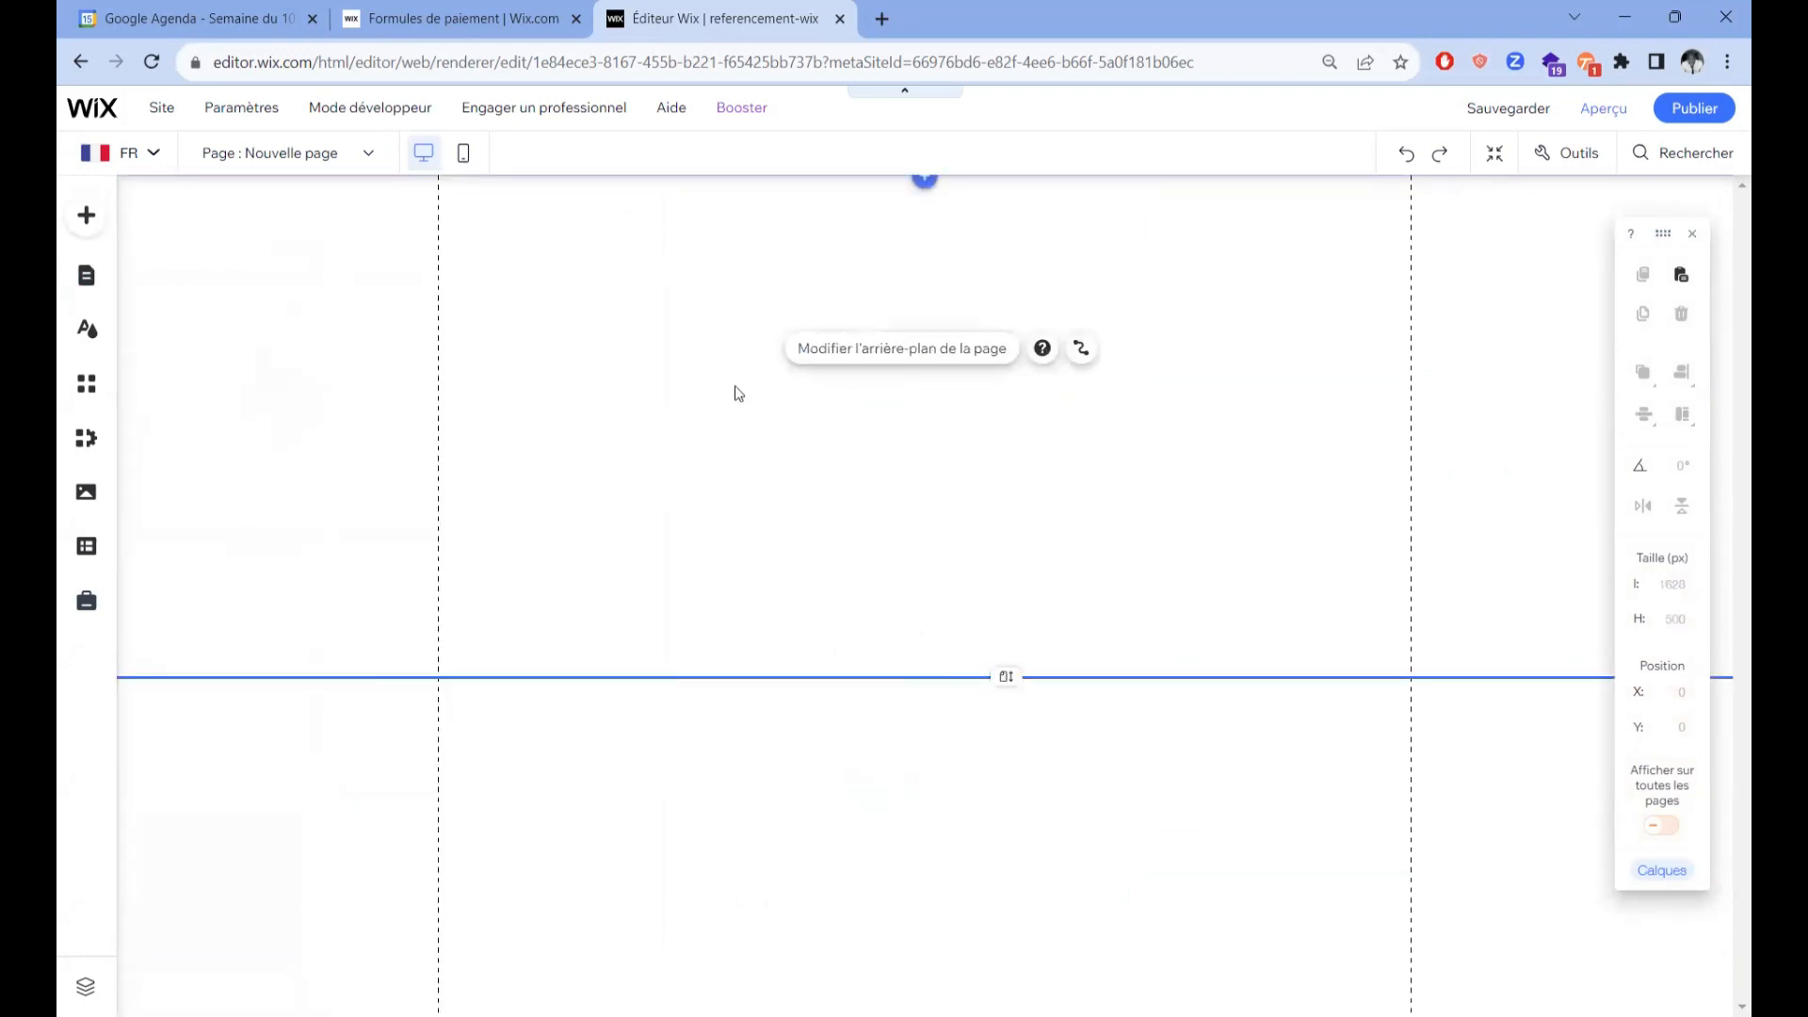
pyautogui.click(85, 218)
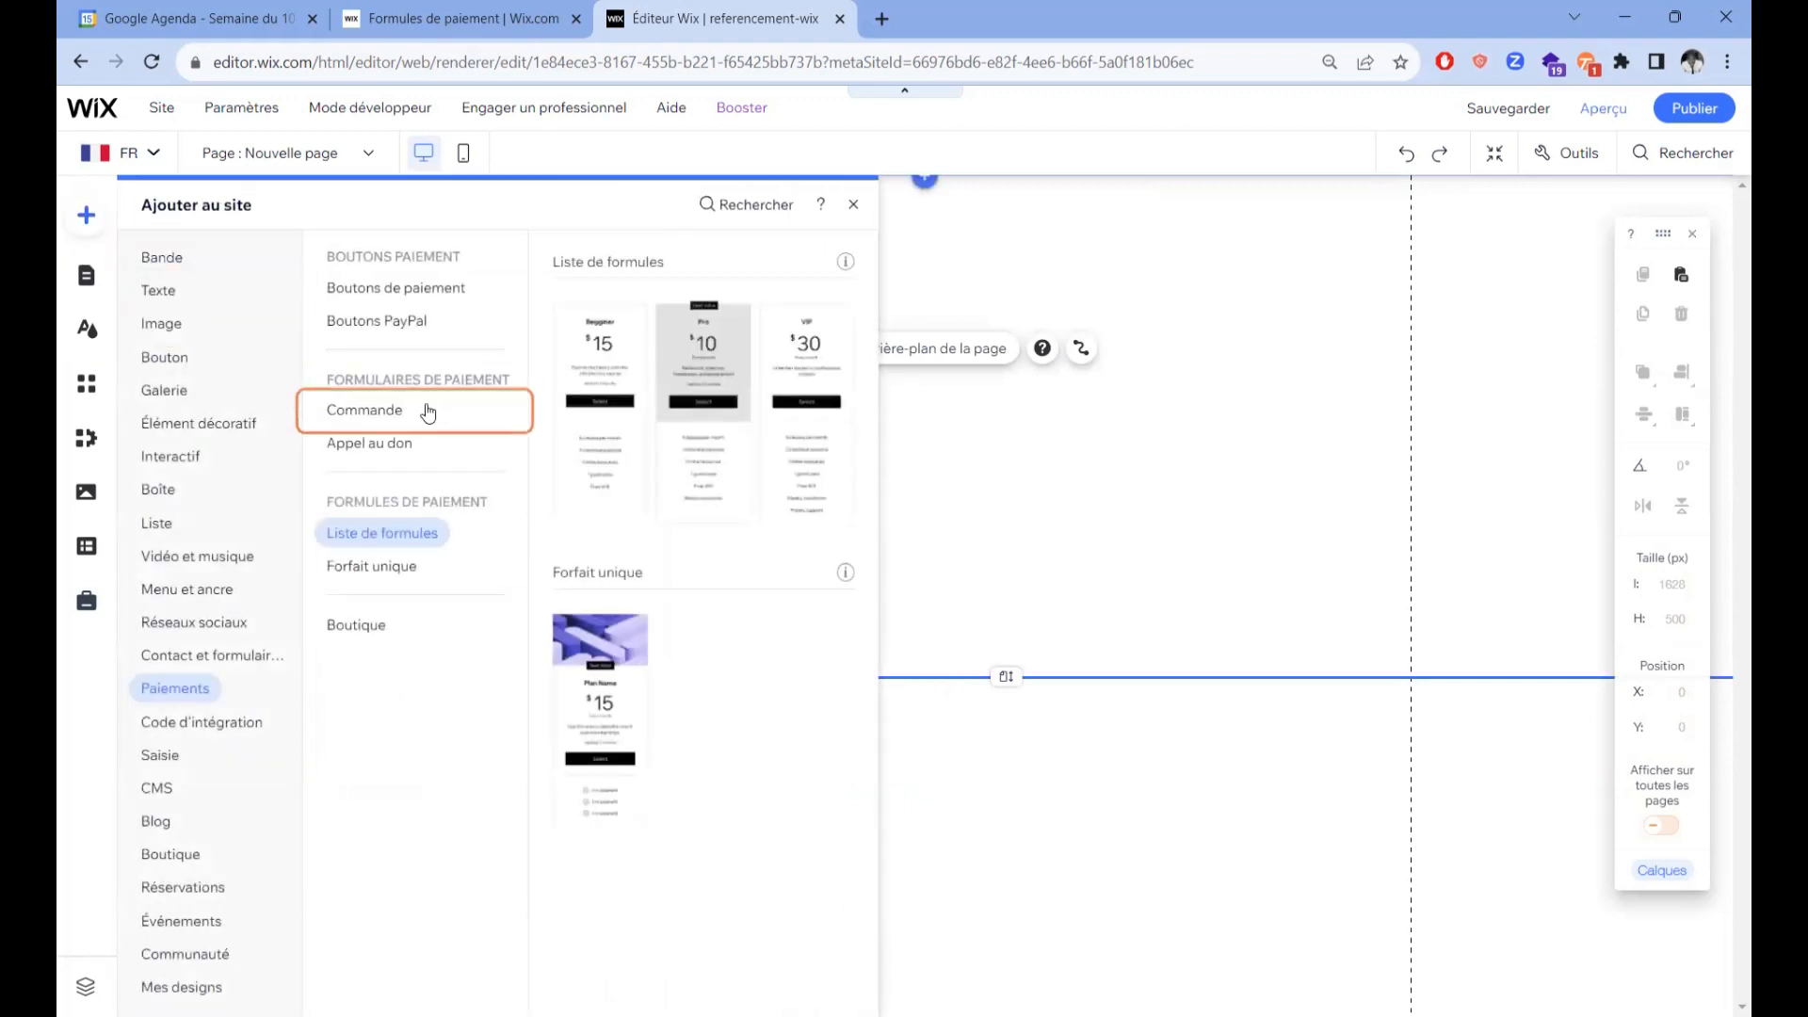
pyautogui.click(195, 692)
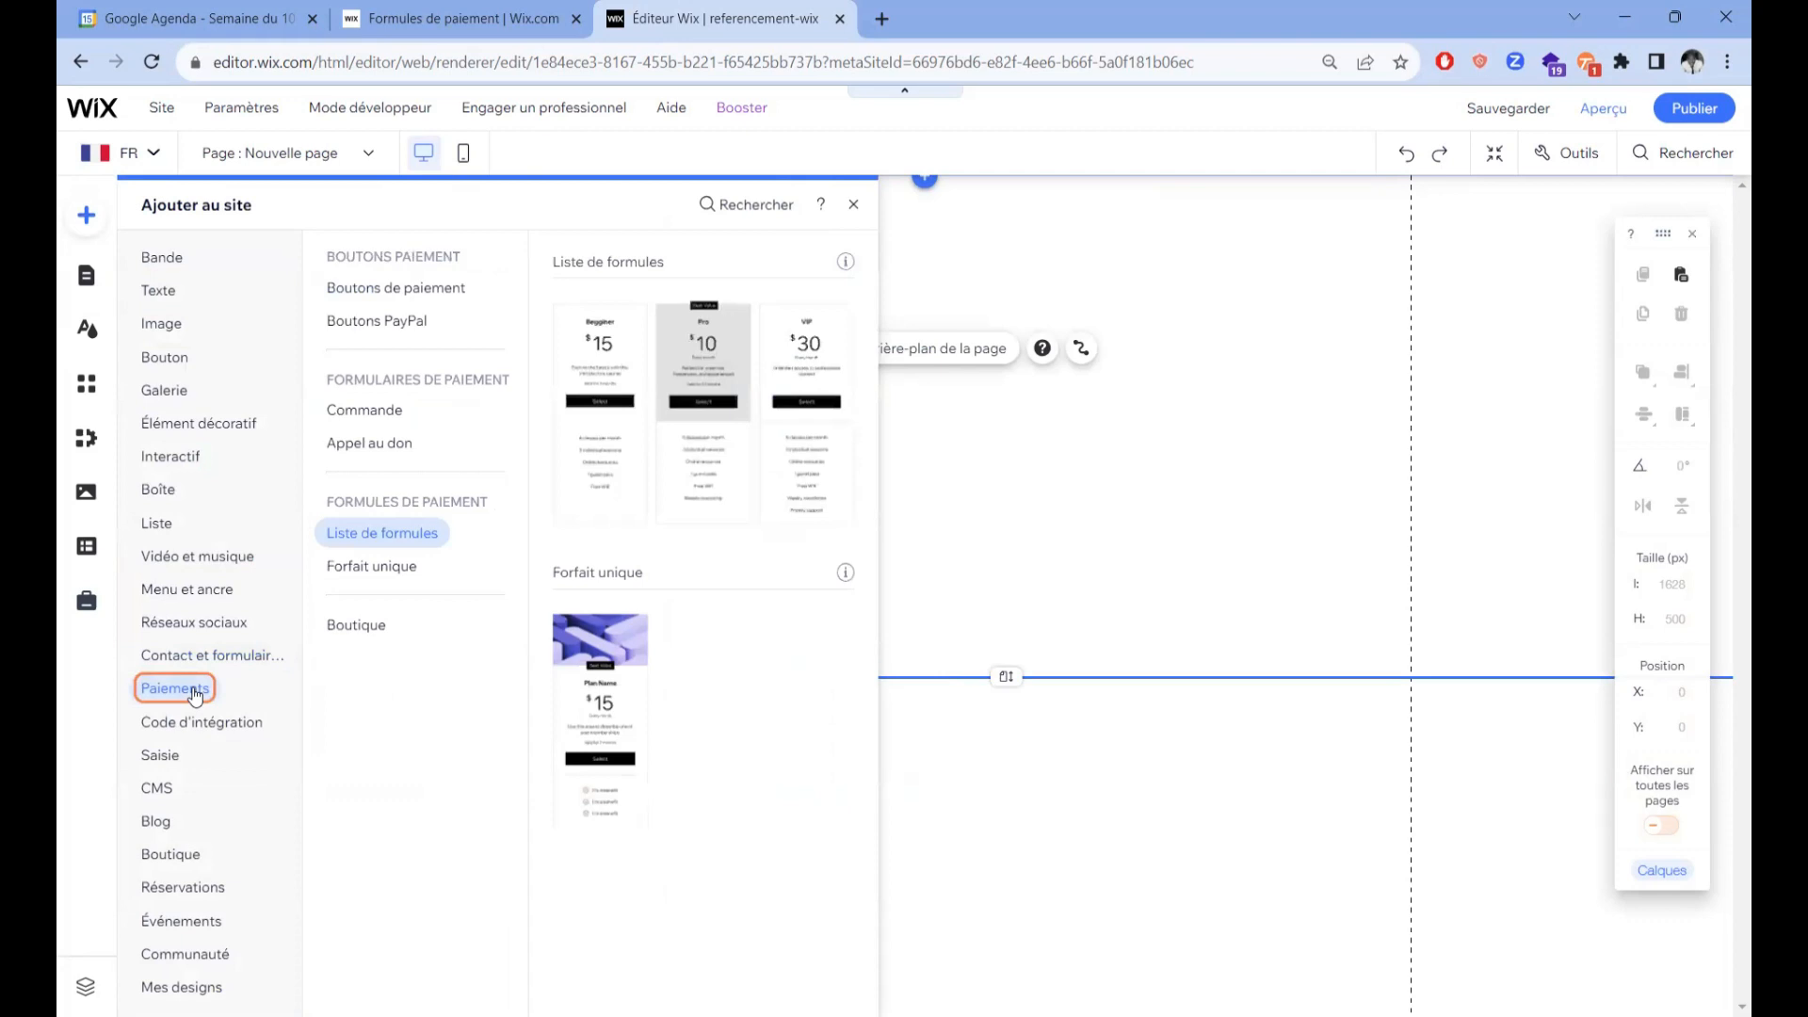
pyautogui.click(461, 539)
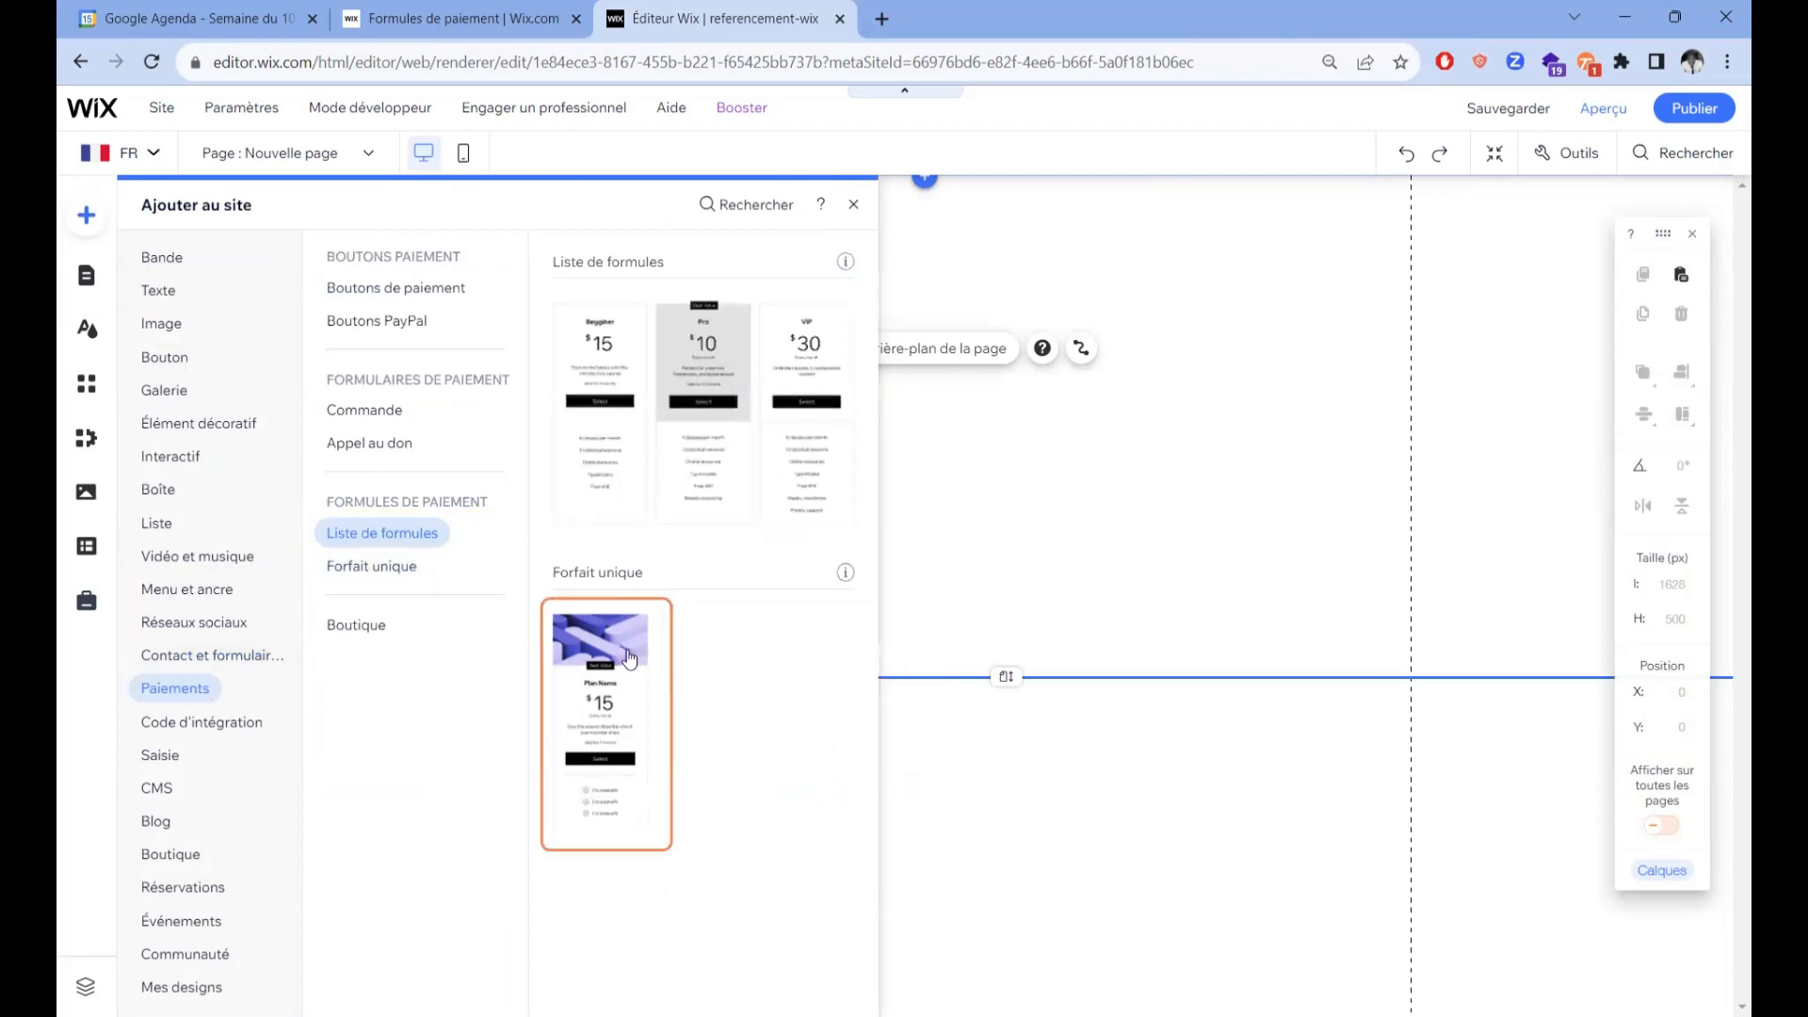
pyautogui.moveTo(625, 662); pyautogui.dragTo(972, 682)
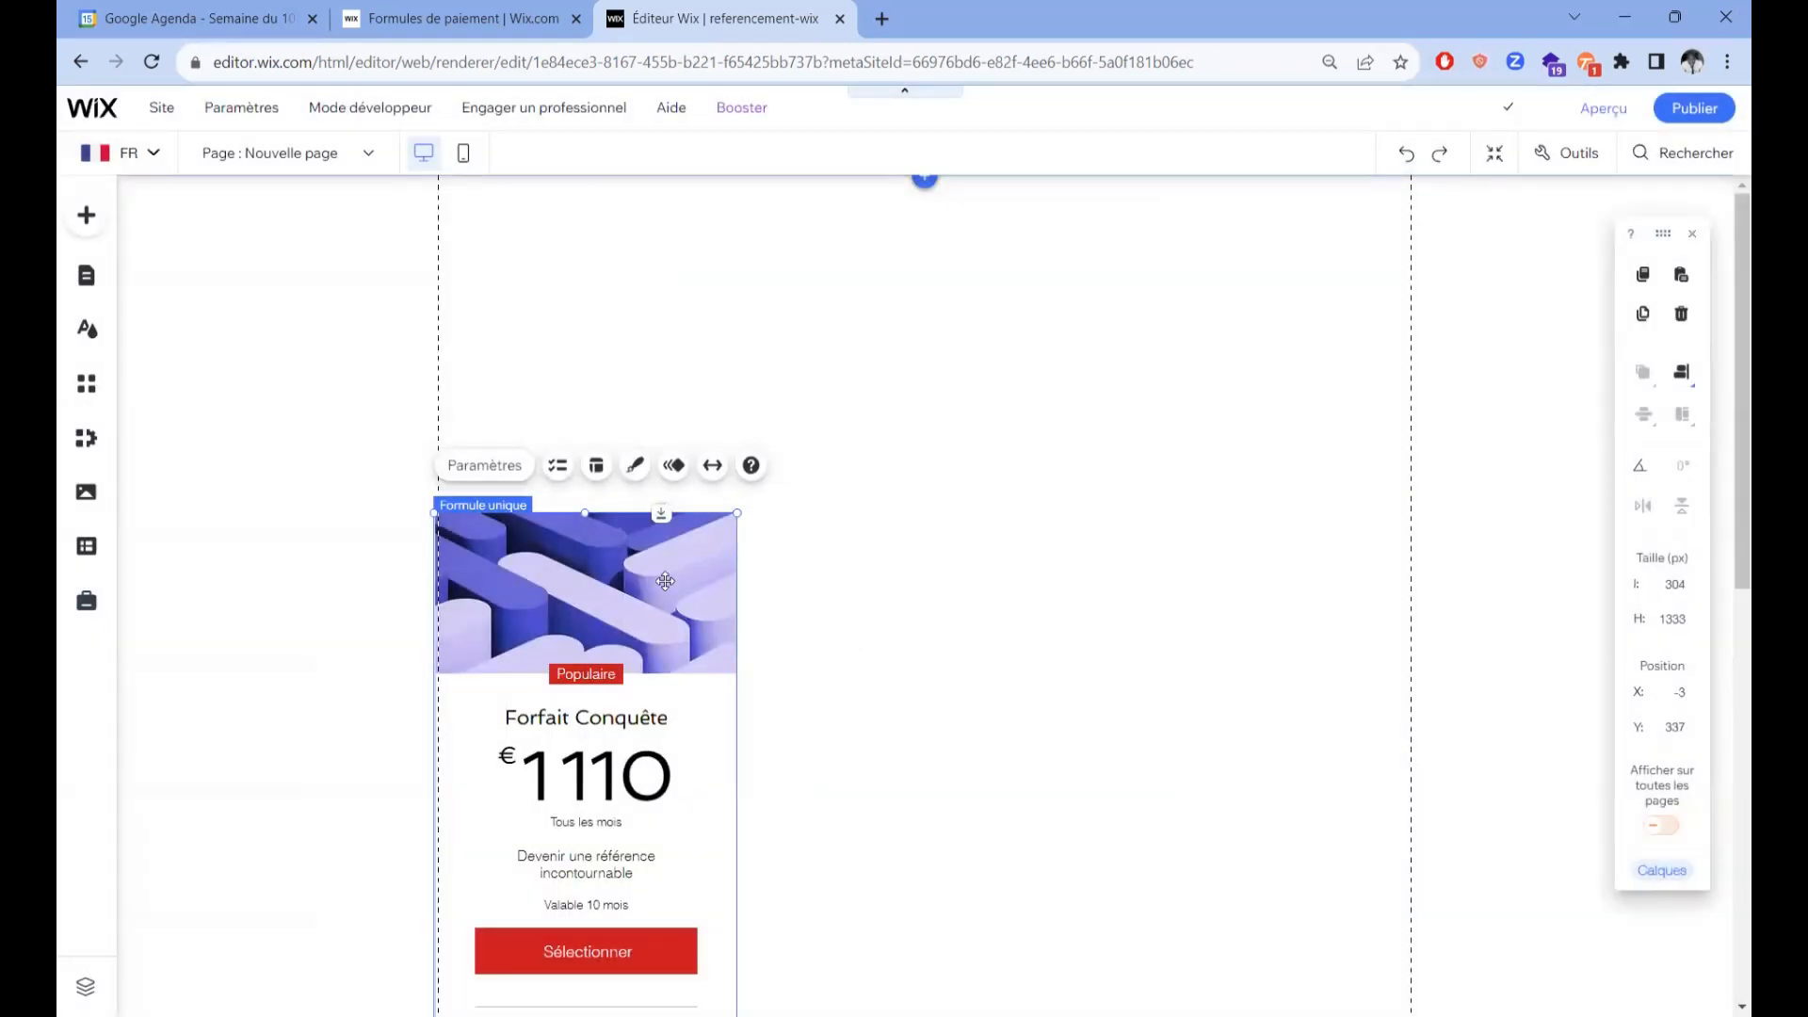
pyautogui.moveTo(584, 597); pyautogui.dragTo(588, 605)
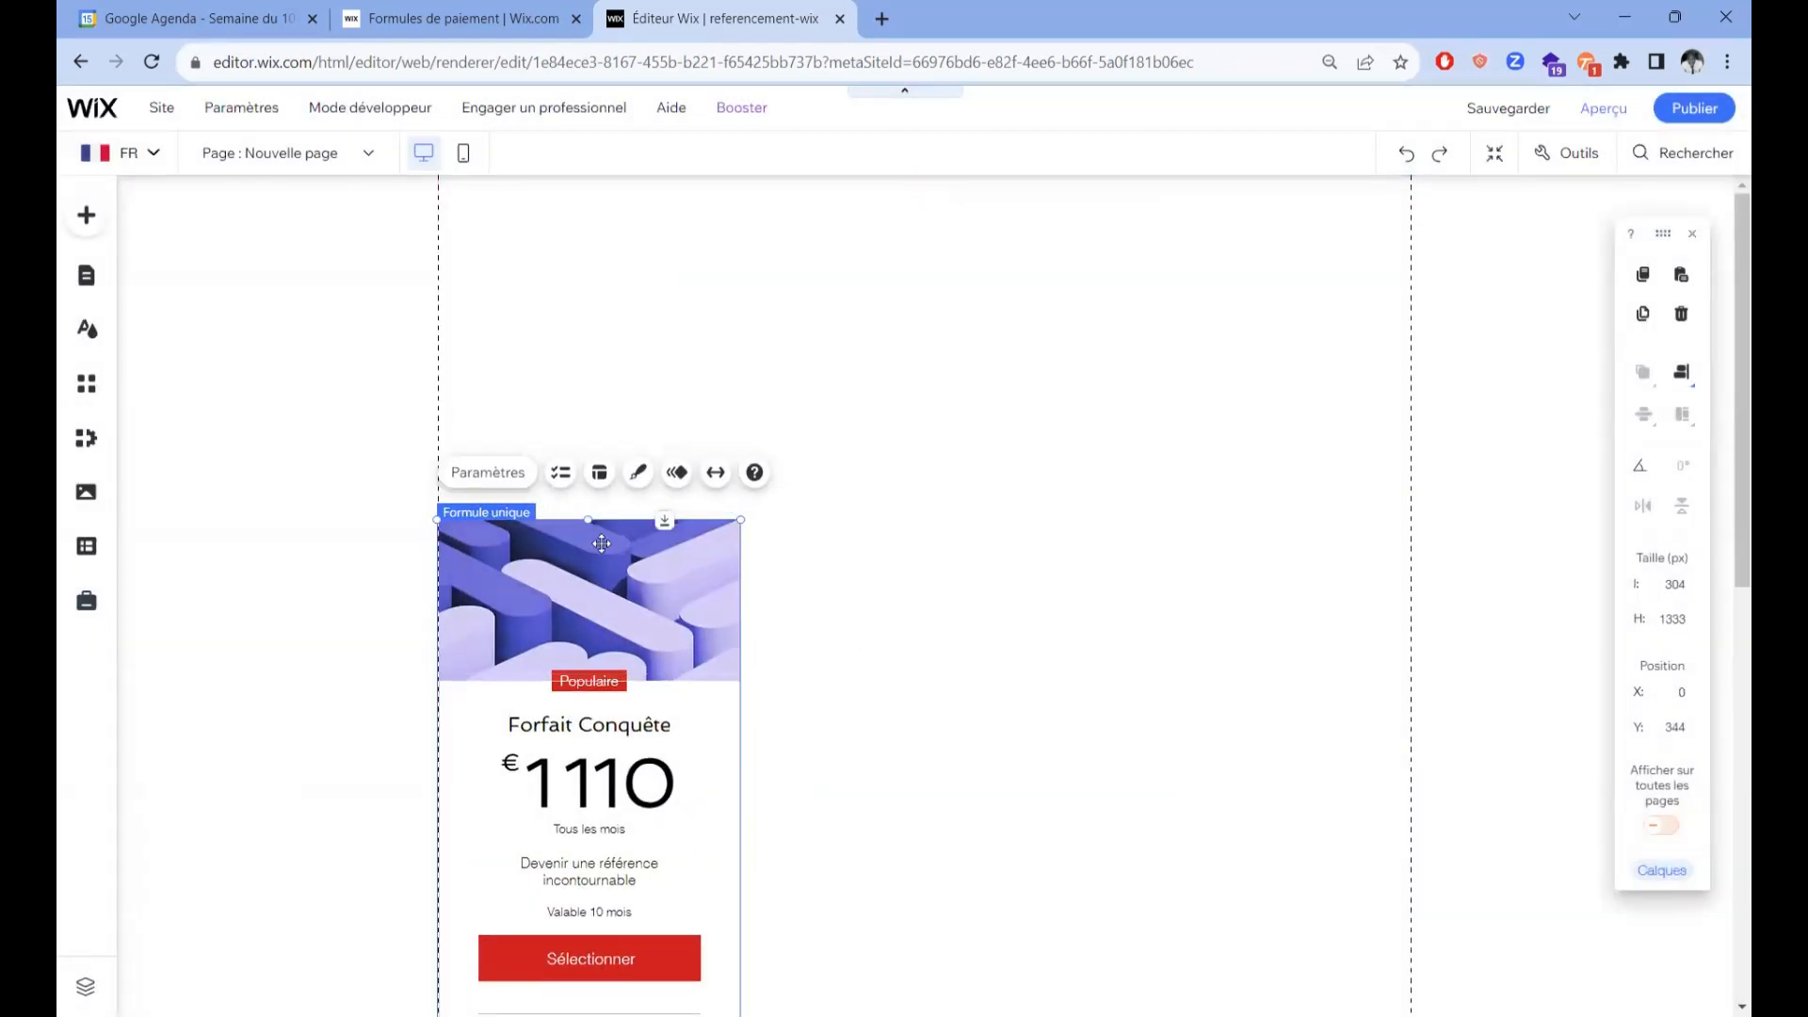
# Step: Set the single-plan element to display the "Test video youtube" plan
pyautogui.click(515, 474)
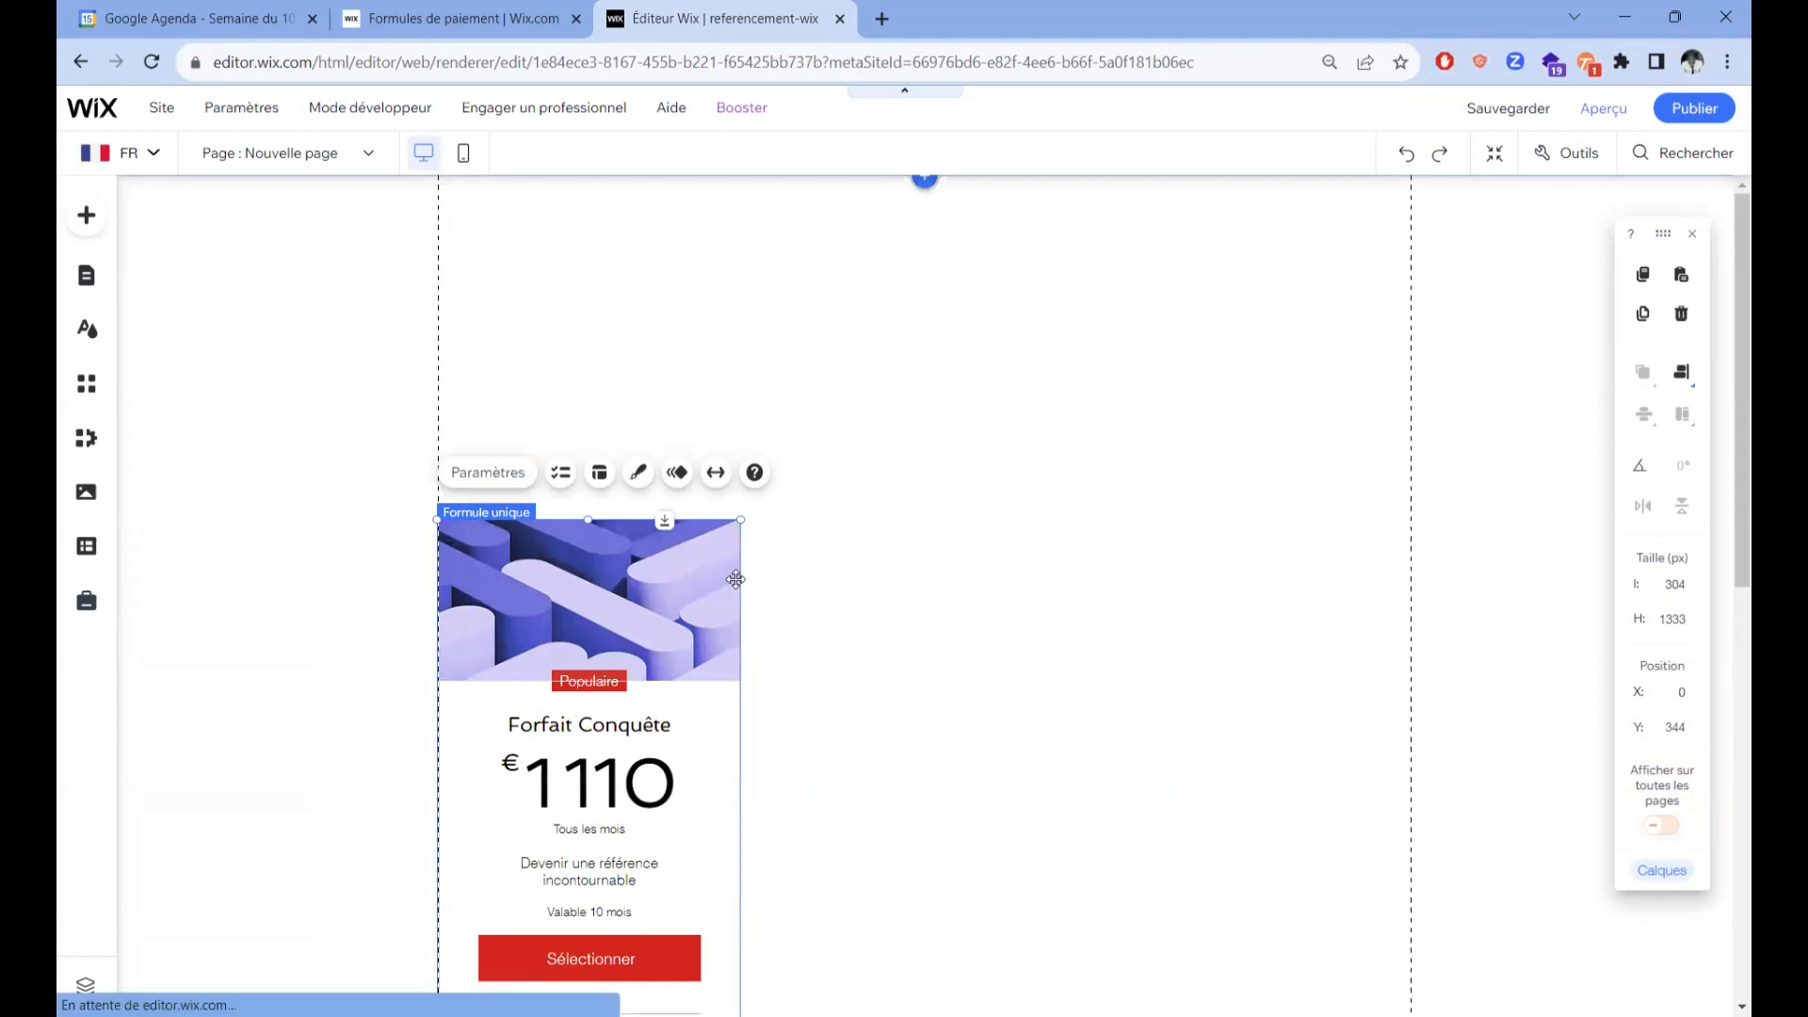
pyautogui.click(1014, 638)
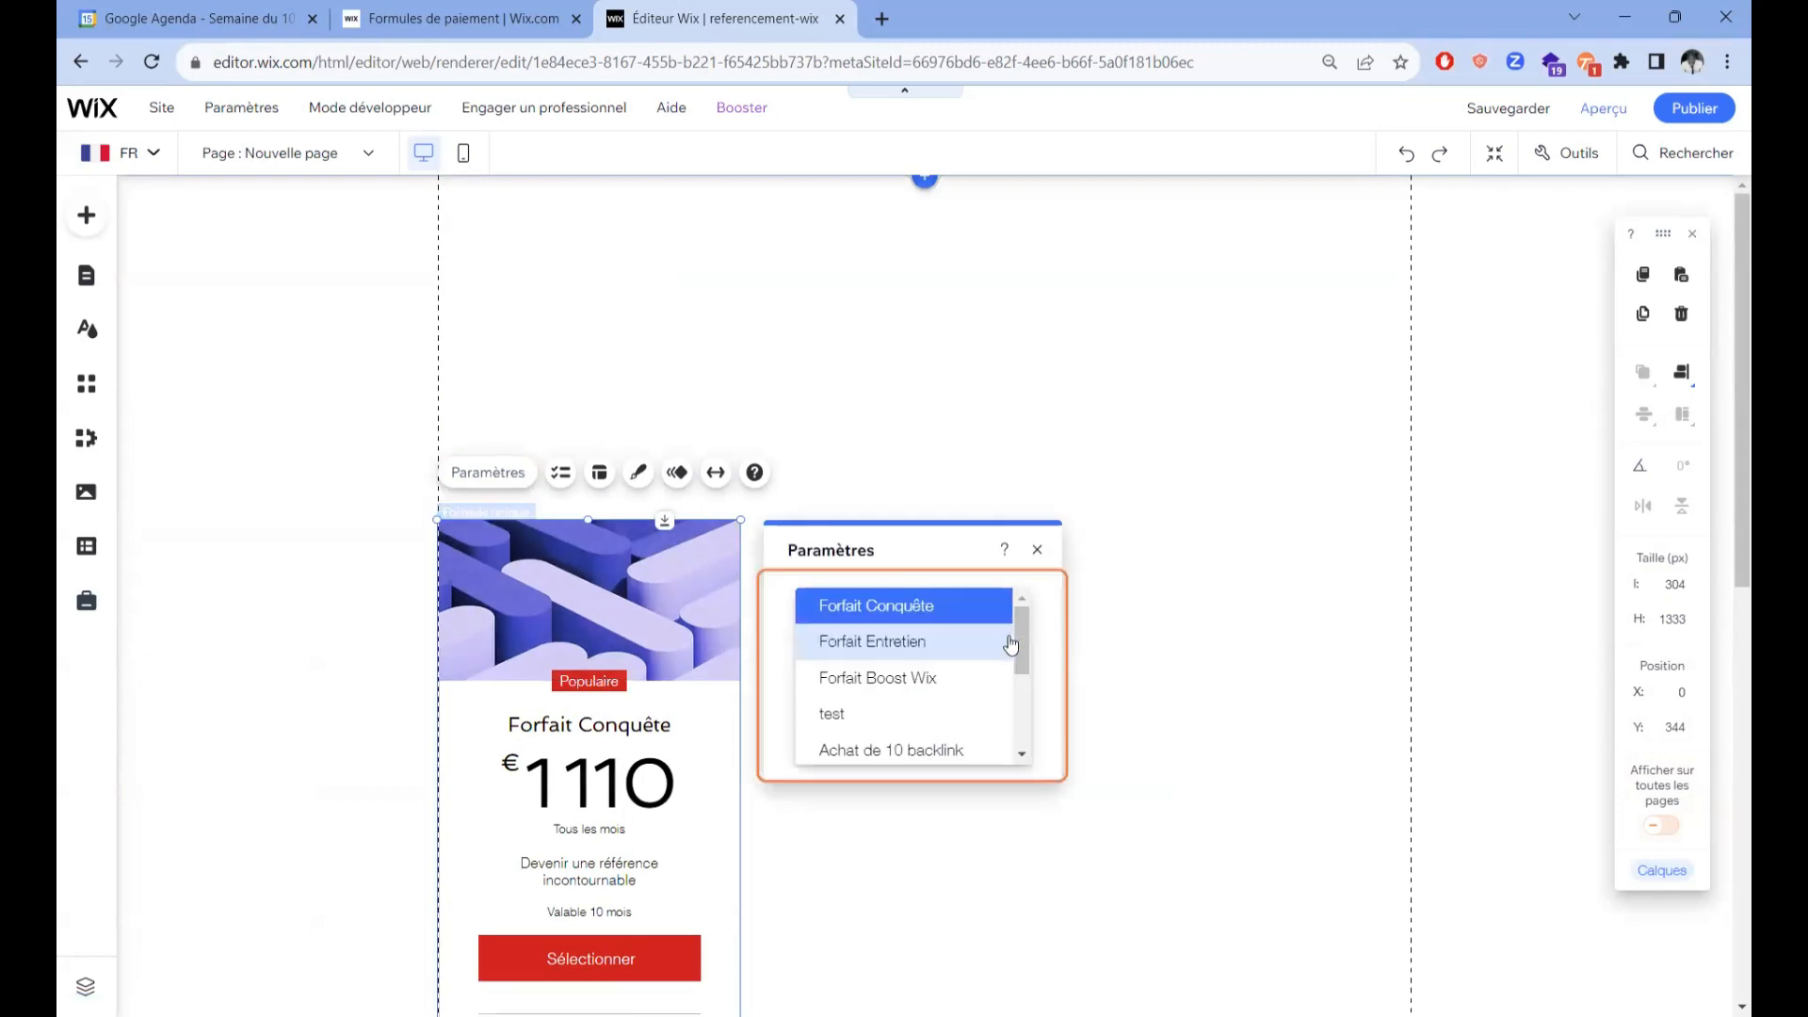
pyautogui.moveTo(1025, 650); pyautogui.dragTo(1023, 736)
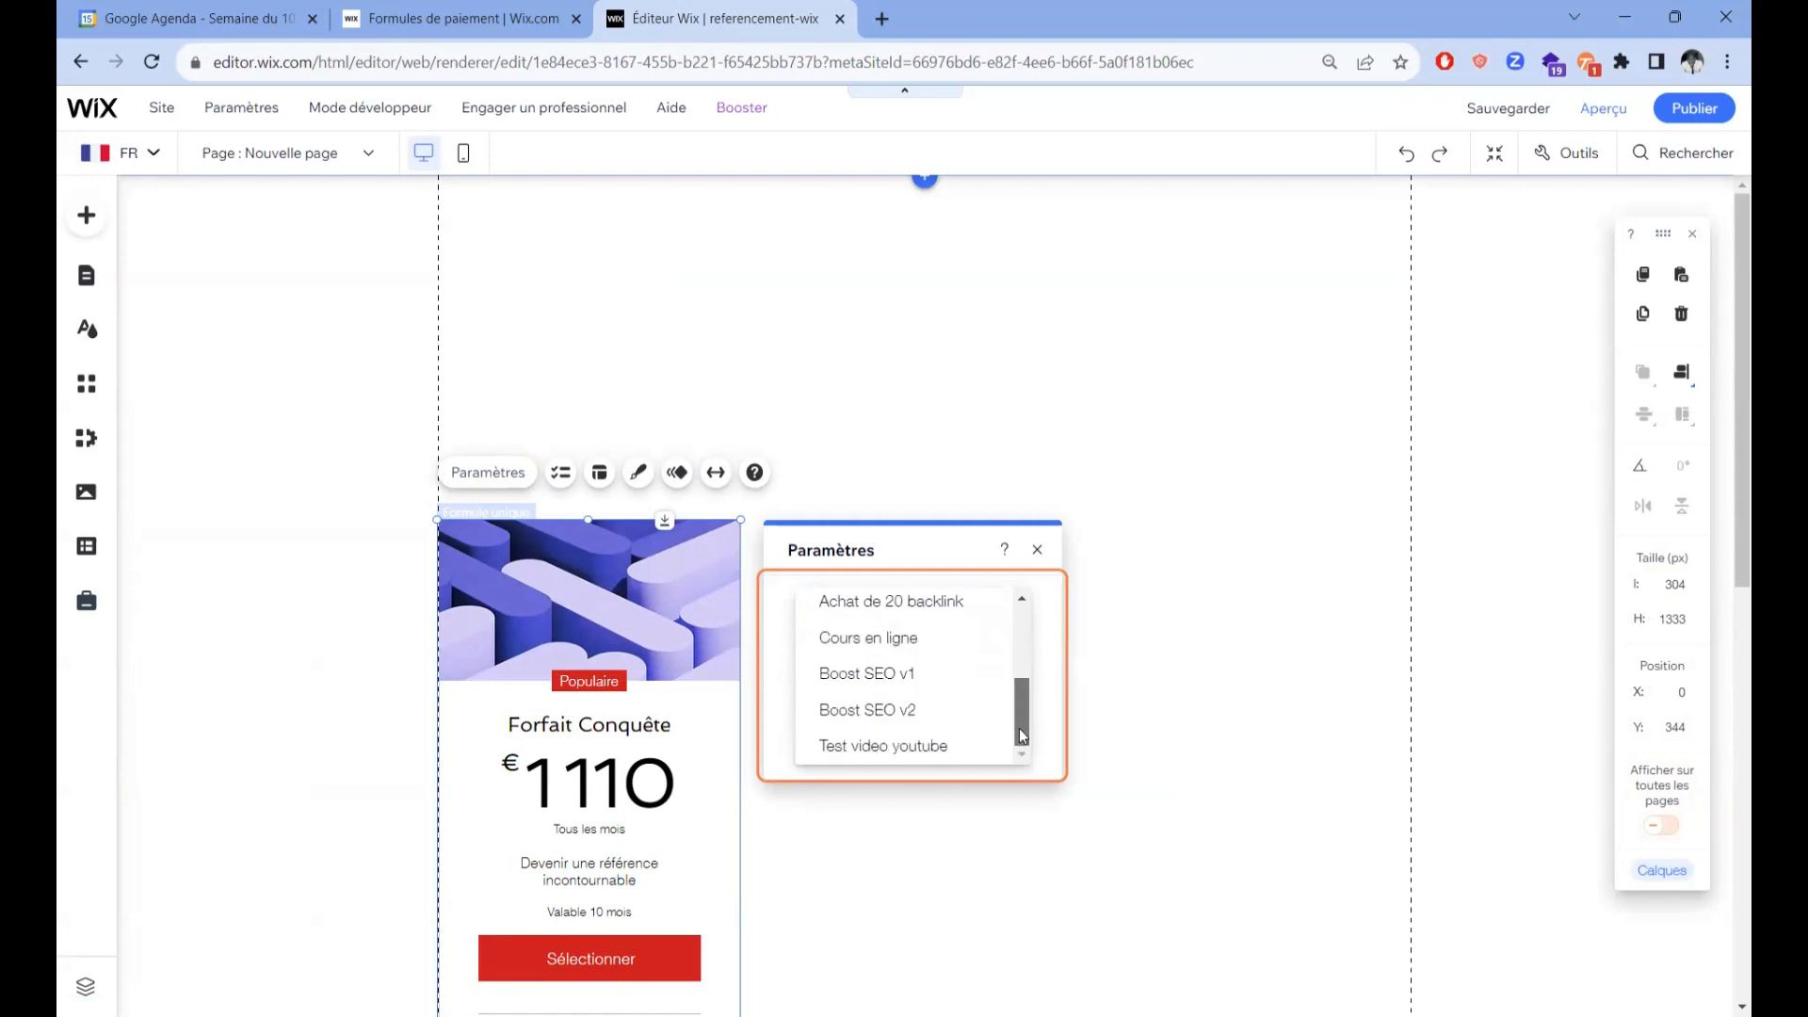
pyautogui.click(930, 759)
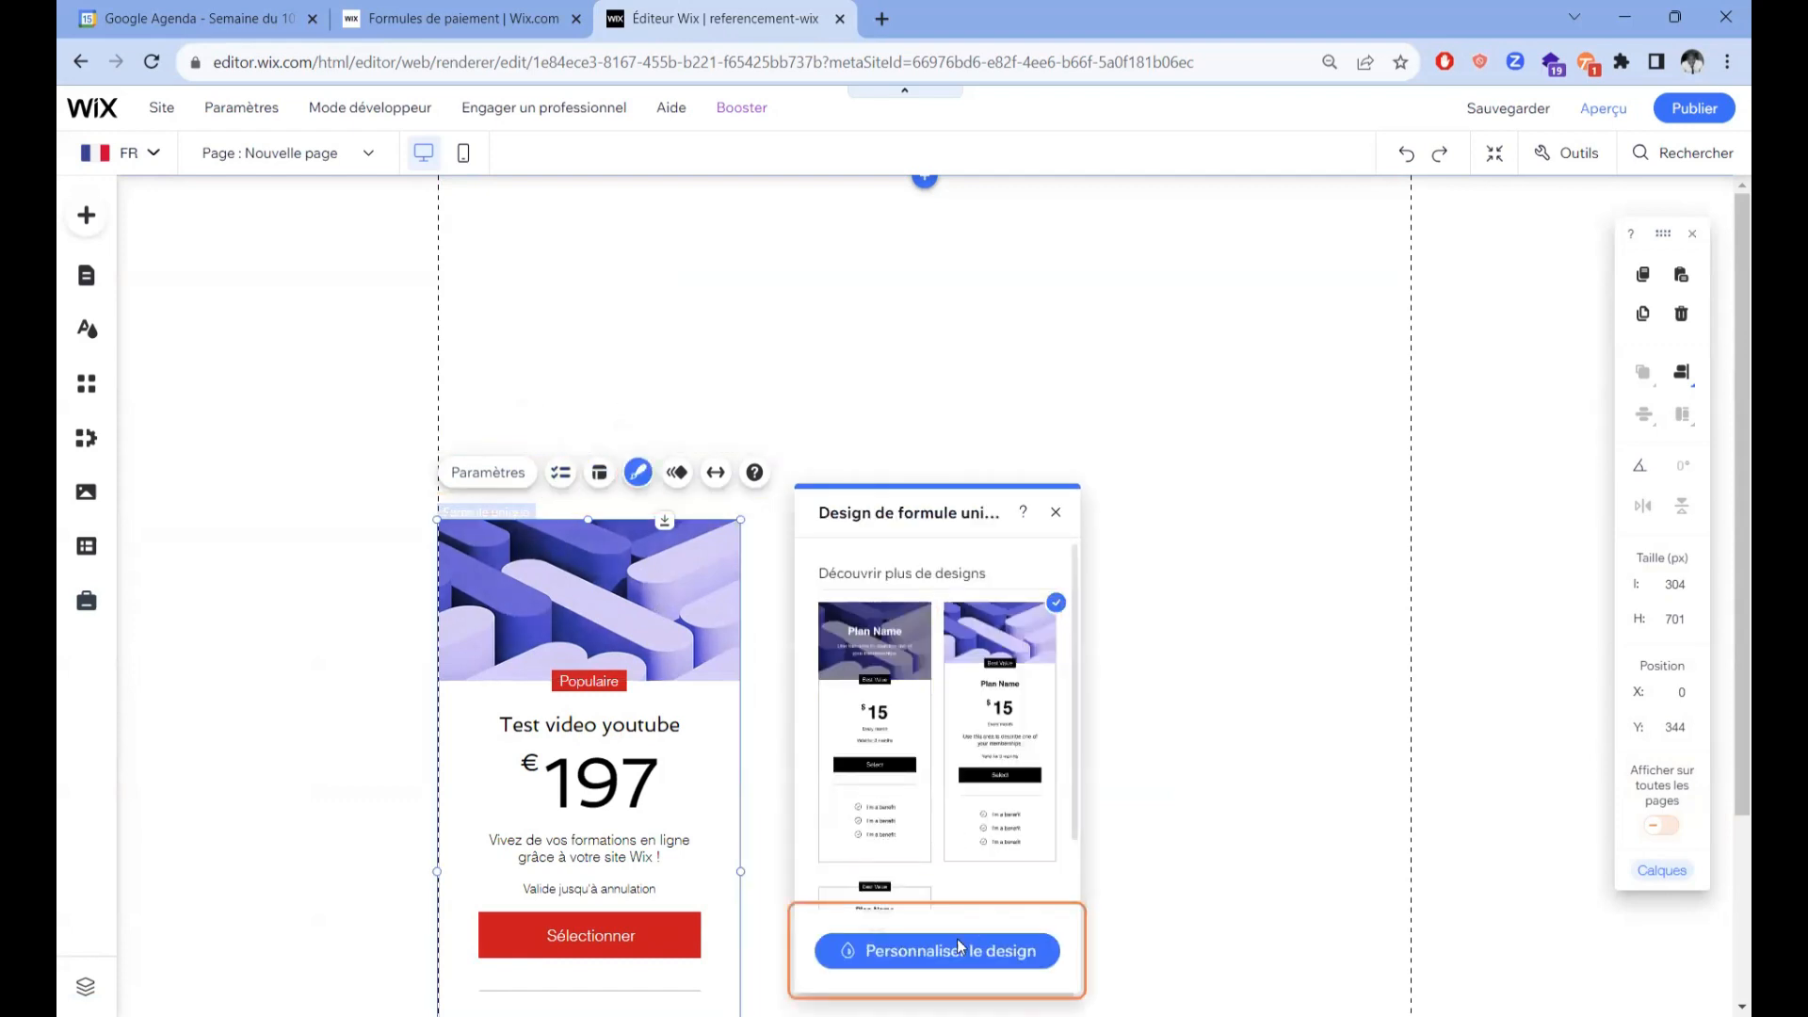
# Step: Apply the design without a header image to the plan element and move it to about X 133, Y 113
pyautogui.click(956, 946)
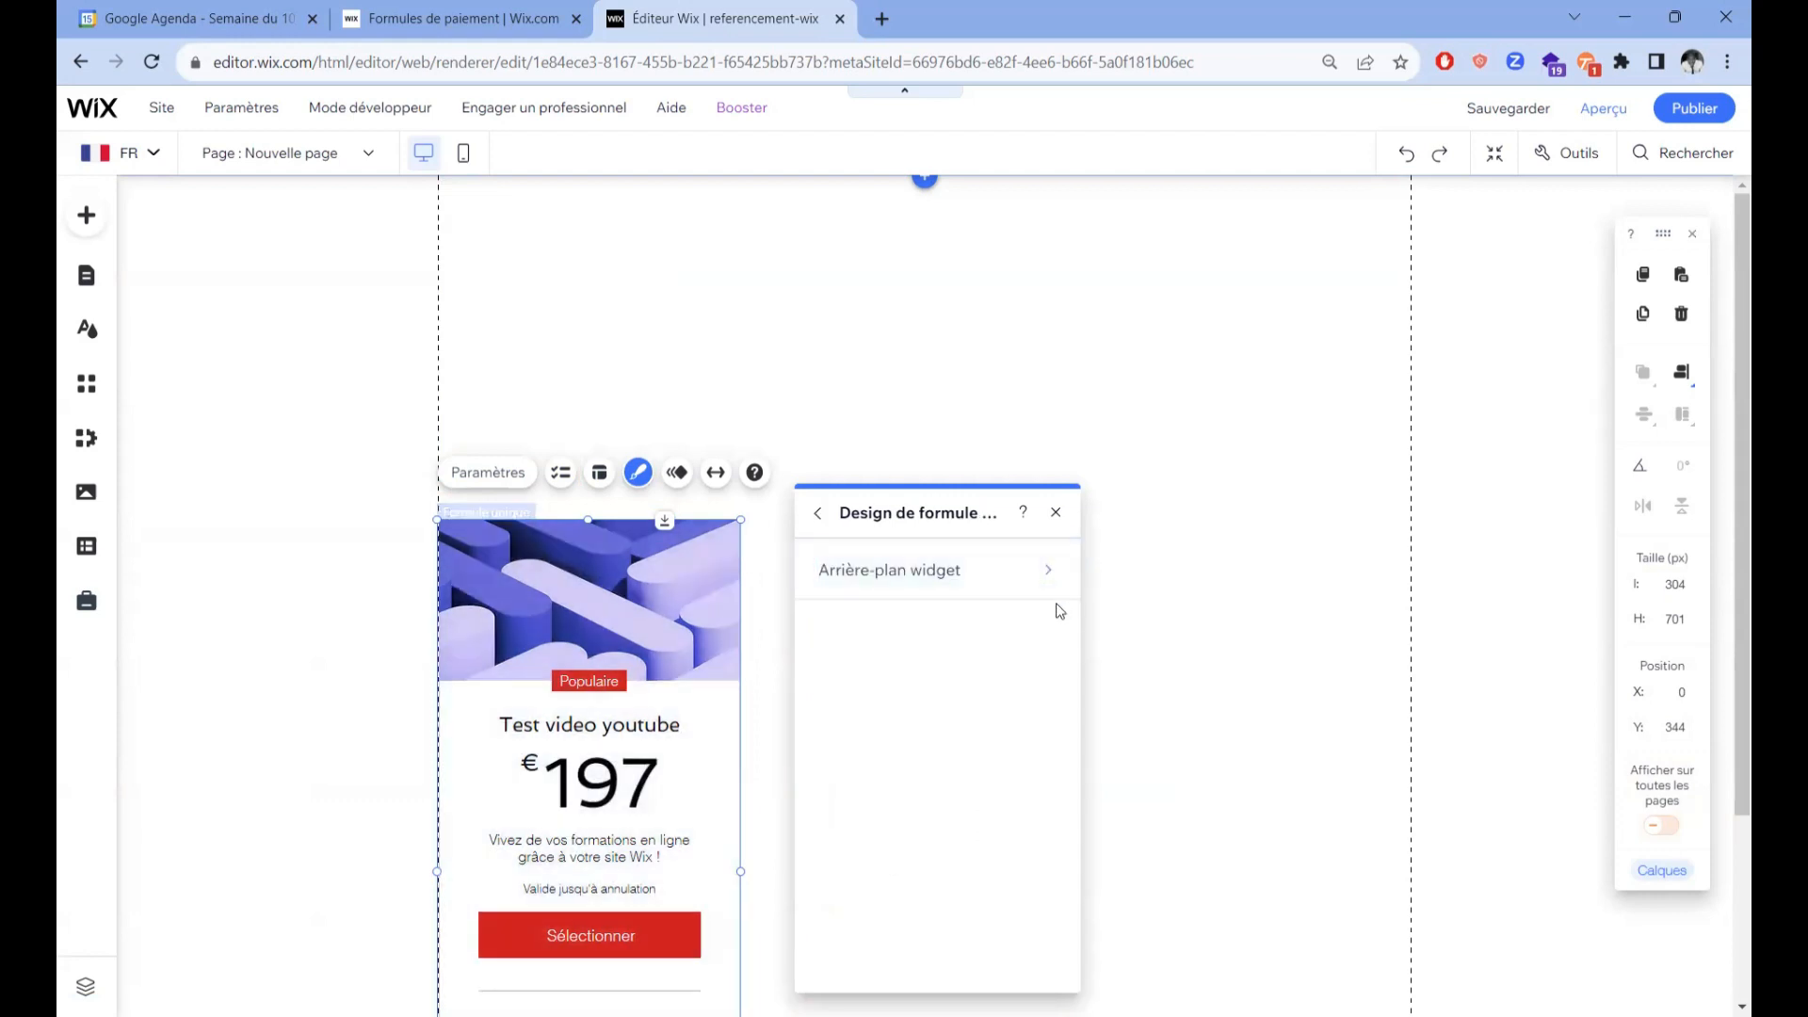
pyautogui.click(1048, 572)
pyautogui.click(815, 520)
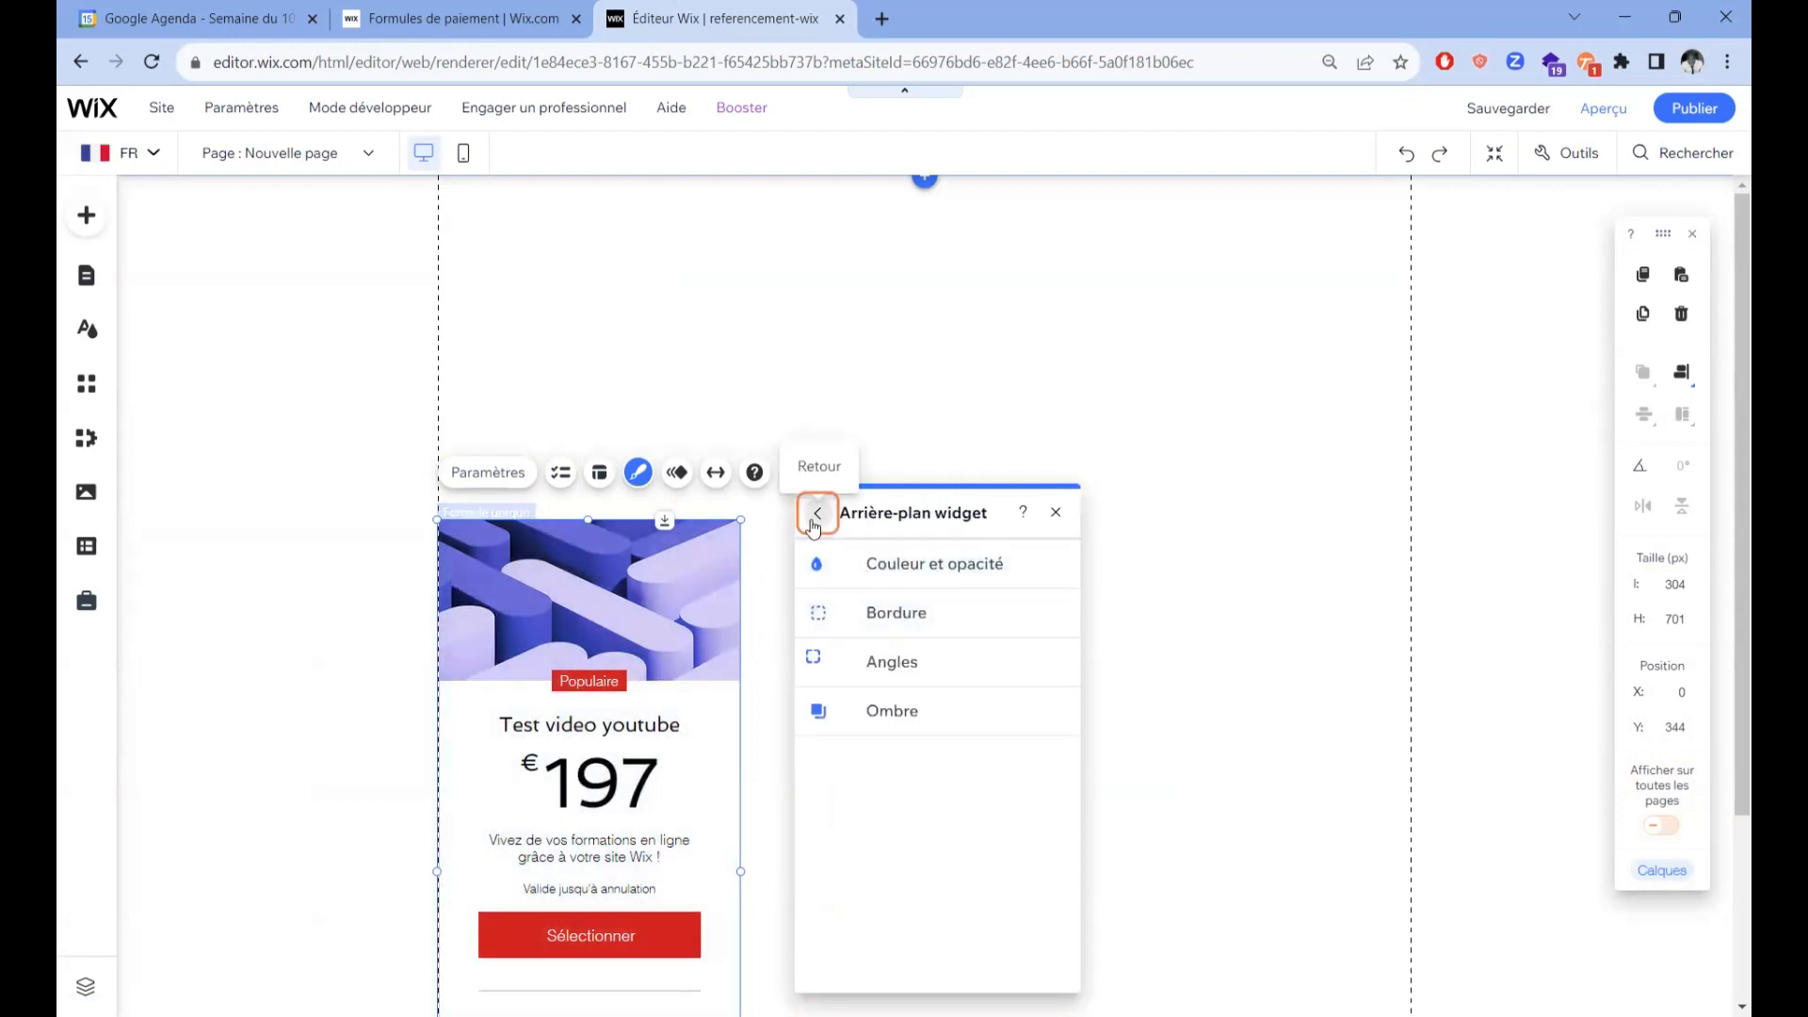
pyautogui.moveTo(590, 556); pyautogui.dragTo(889, 576)
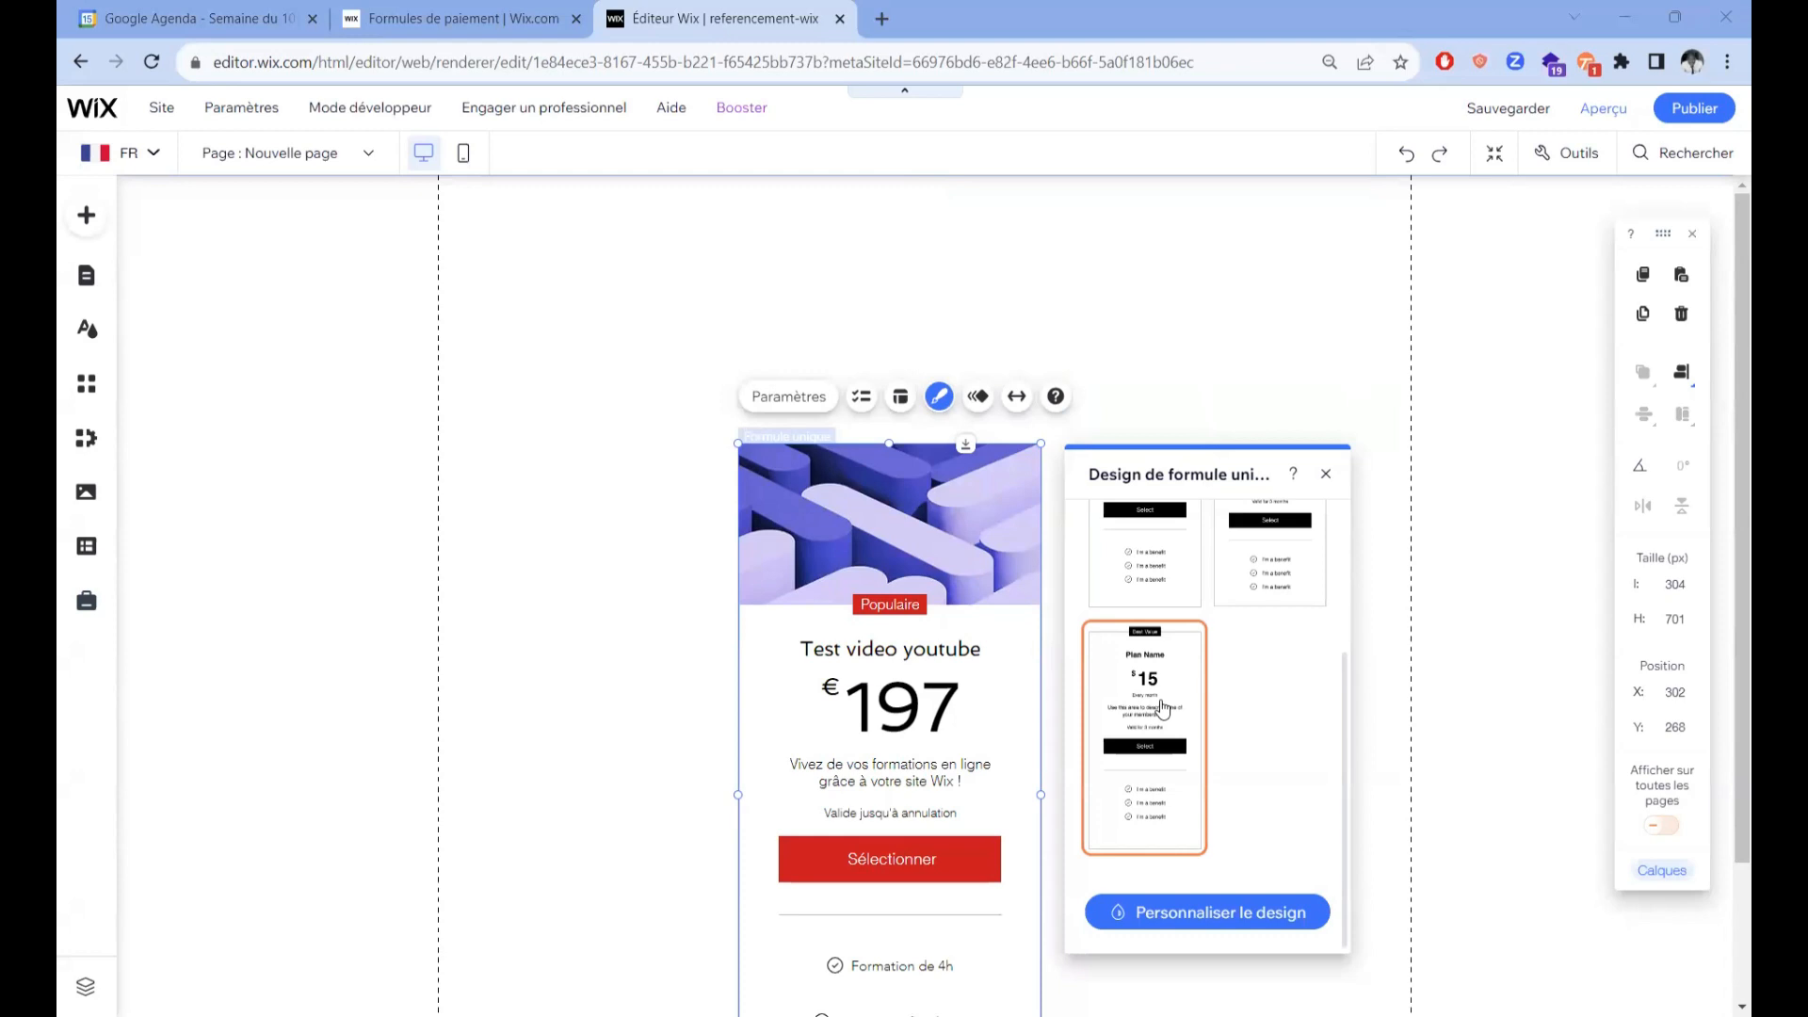
pyautogui.click(1164, 708)
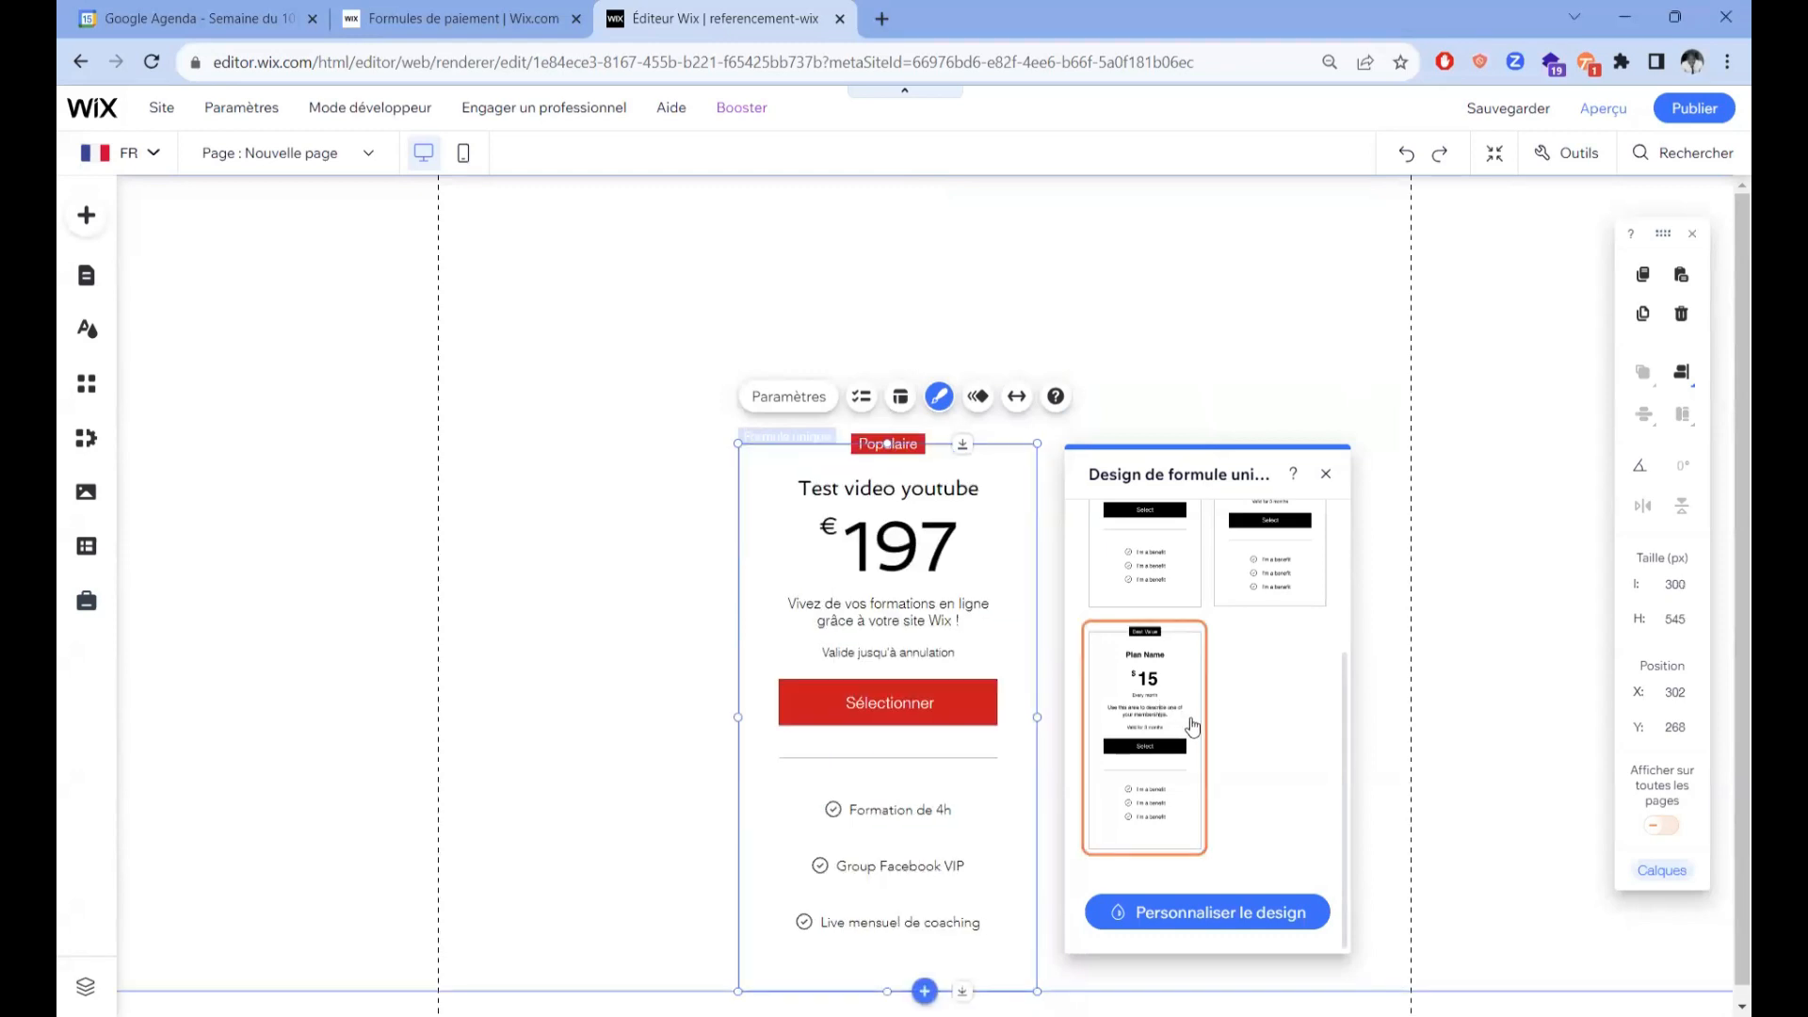
pyautogui.click(749, 550)
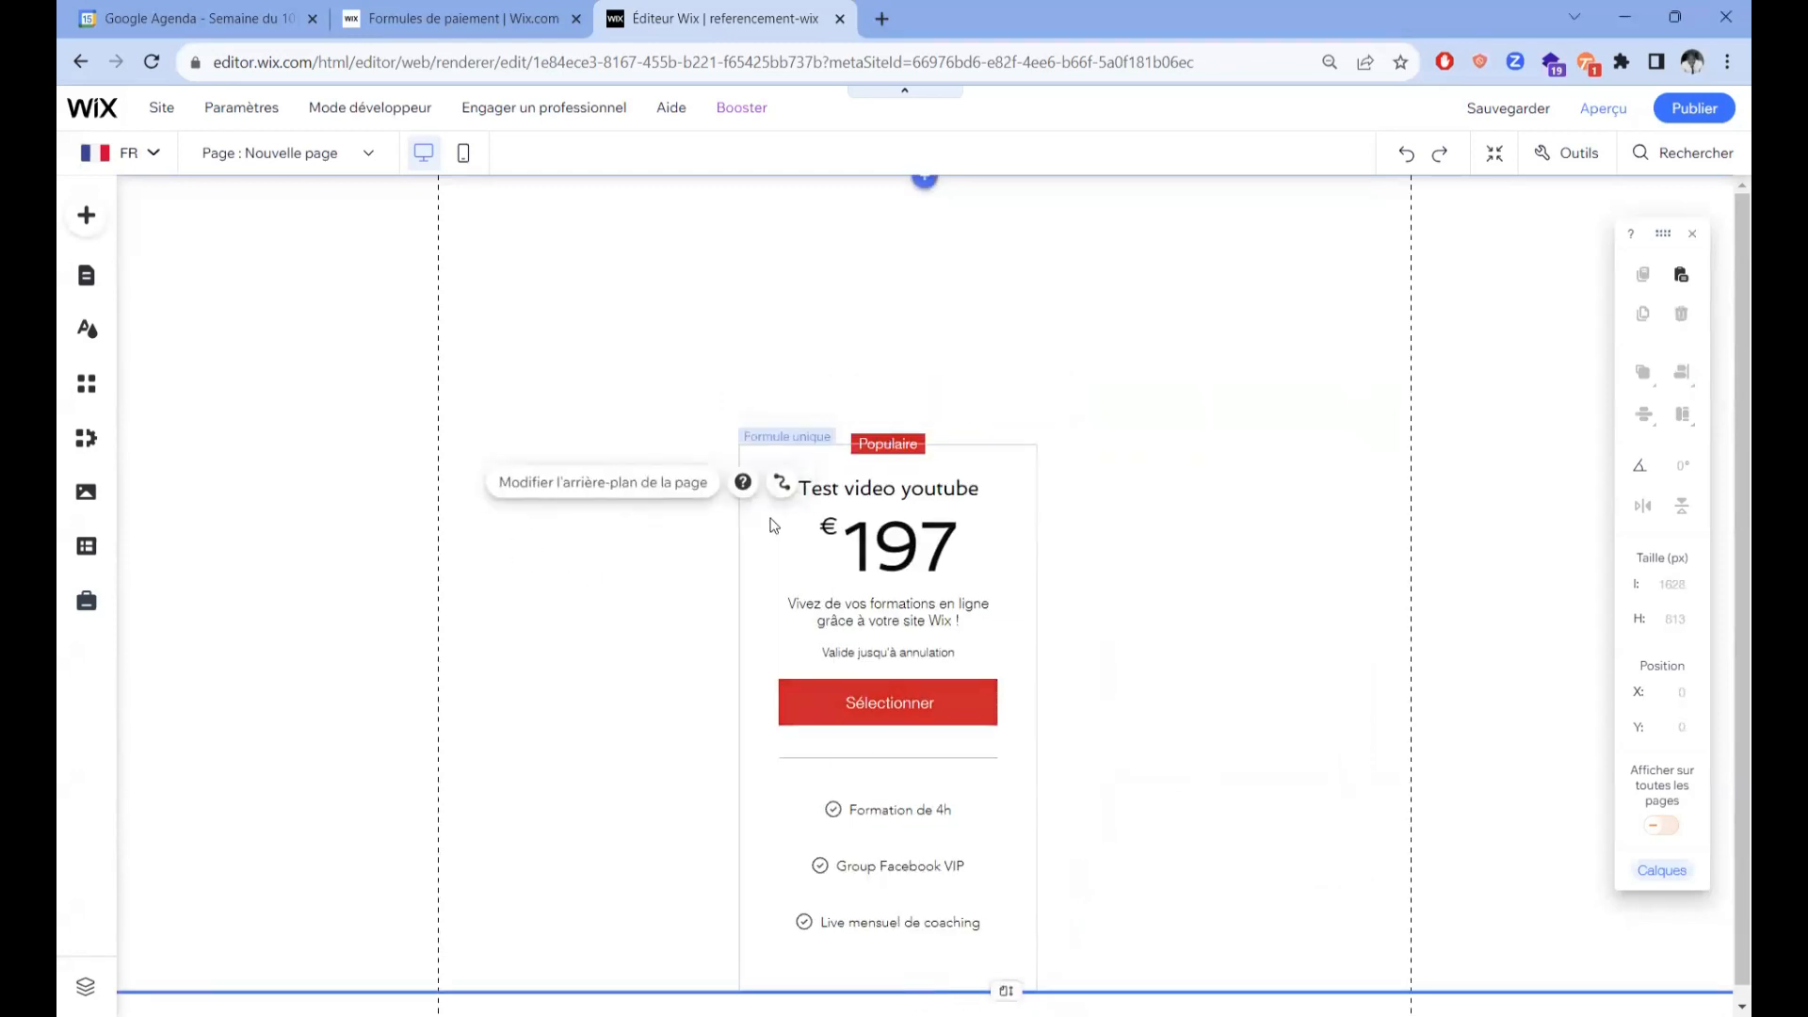
pyautogui.moveTo(789, 548); pyautogui.dragTo(624, 379)
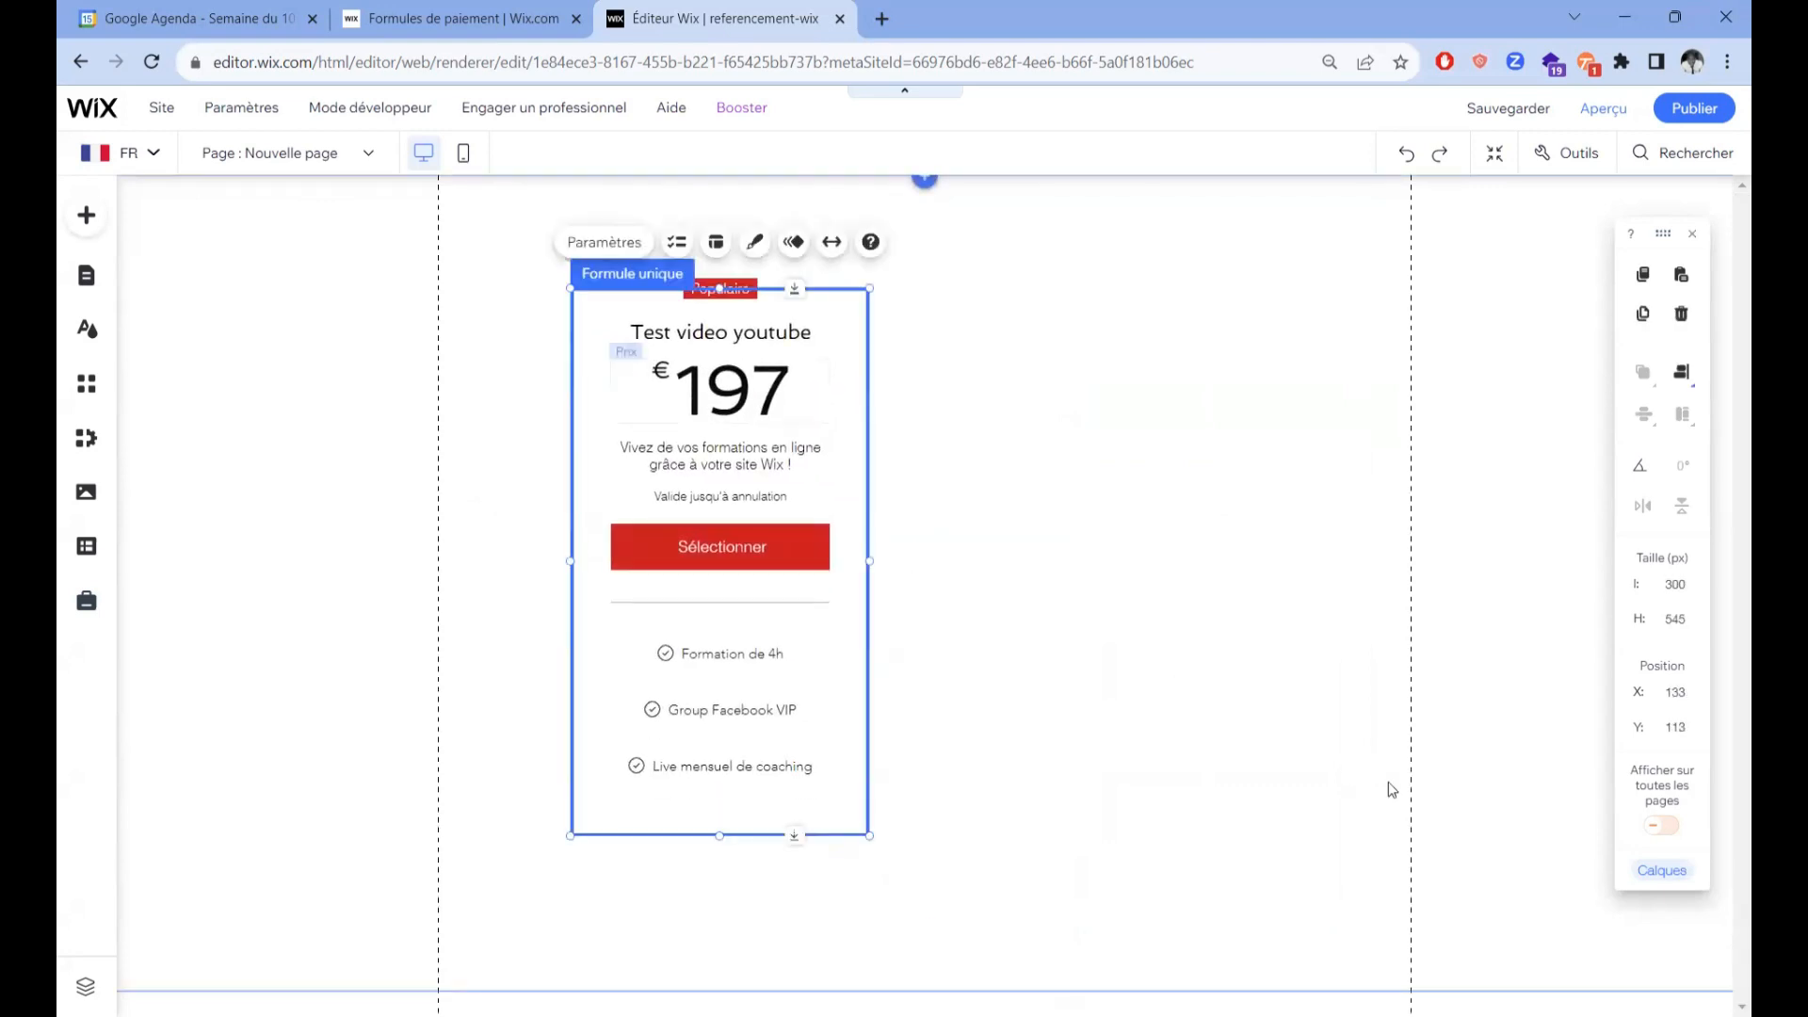
# Step: Move the plan element to about X 154, Y 227, and open the existing "SEO A LA COOL" page for editing
pyautogui.moveTo(614, 308); pyautogui.dragTo(639, 422)
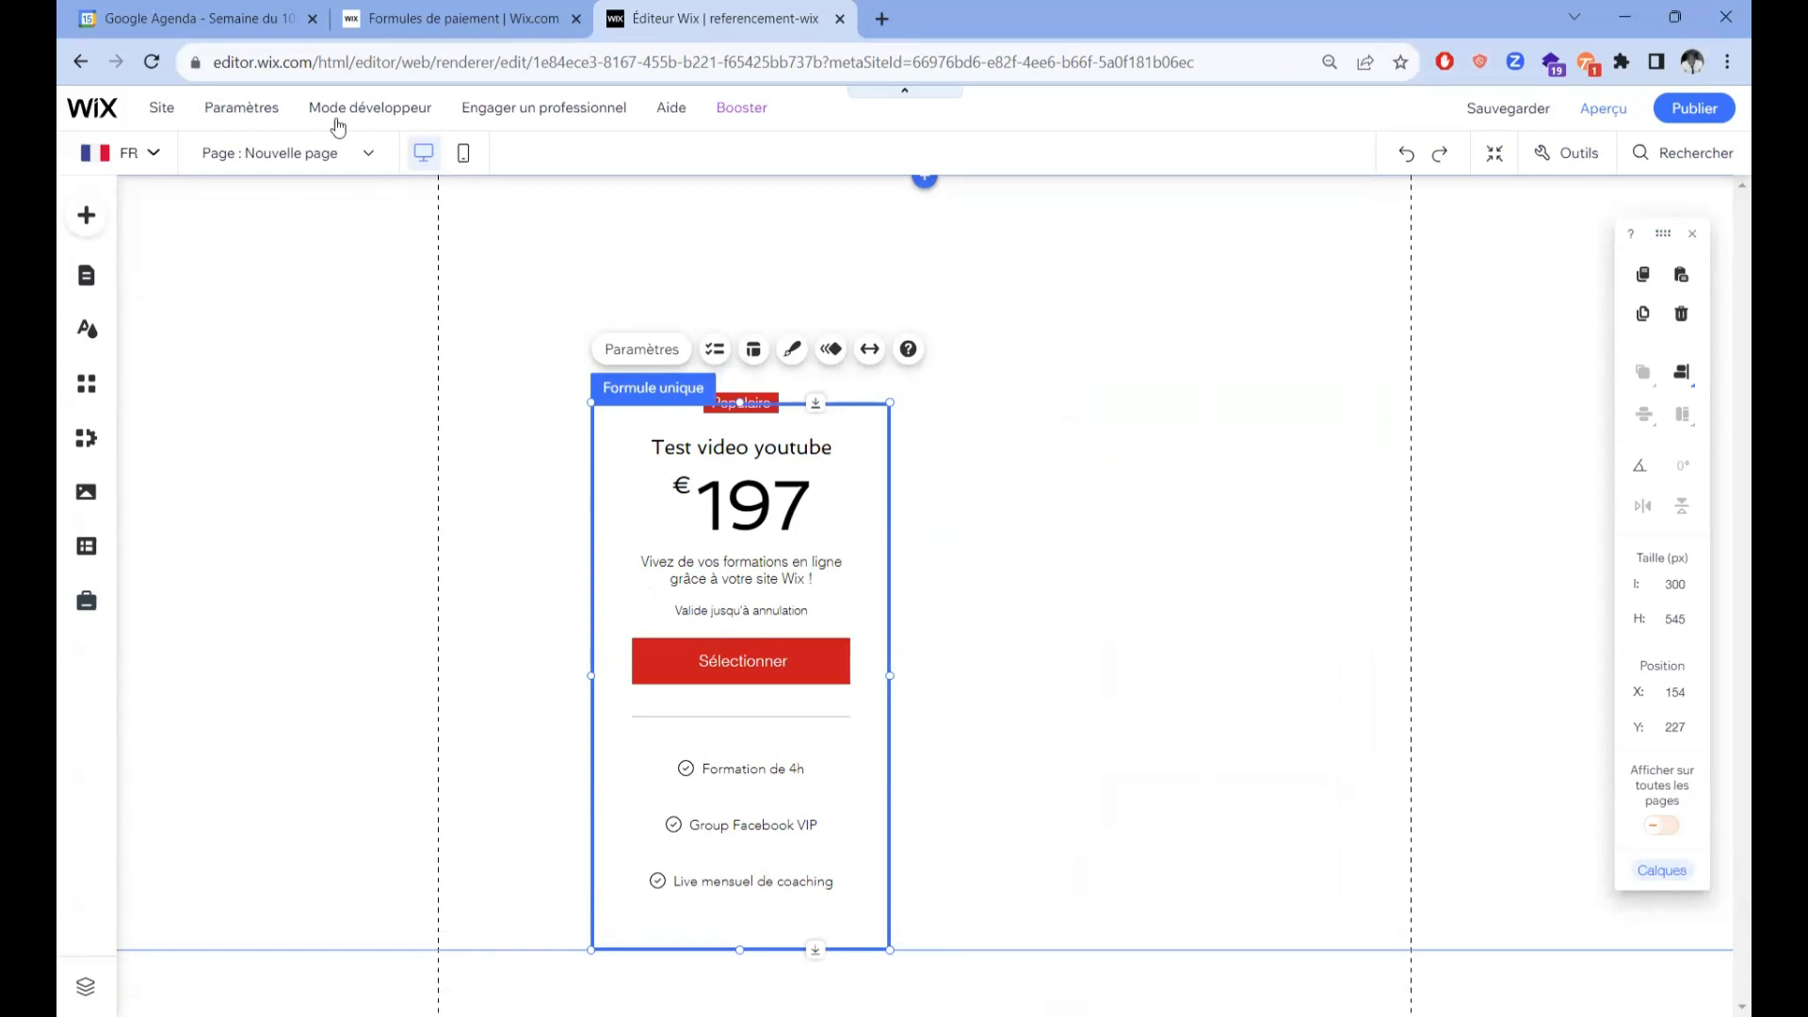
pyautogui.click(365, 152)
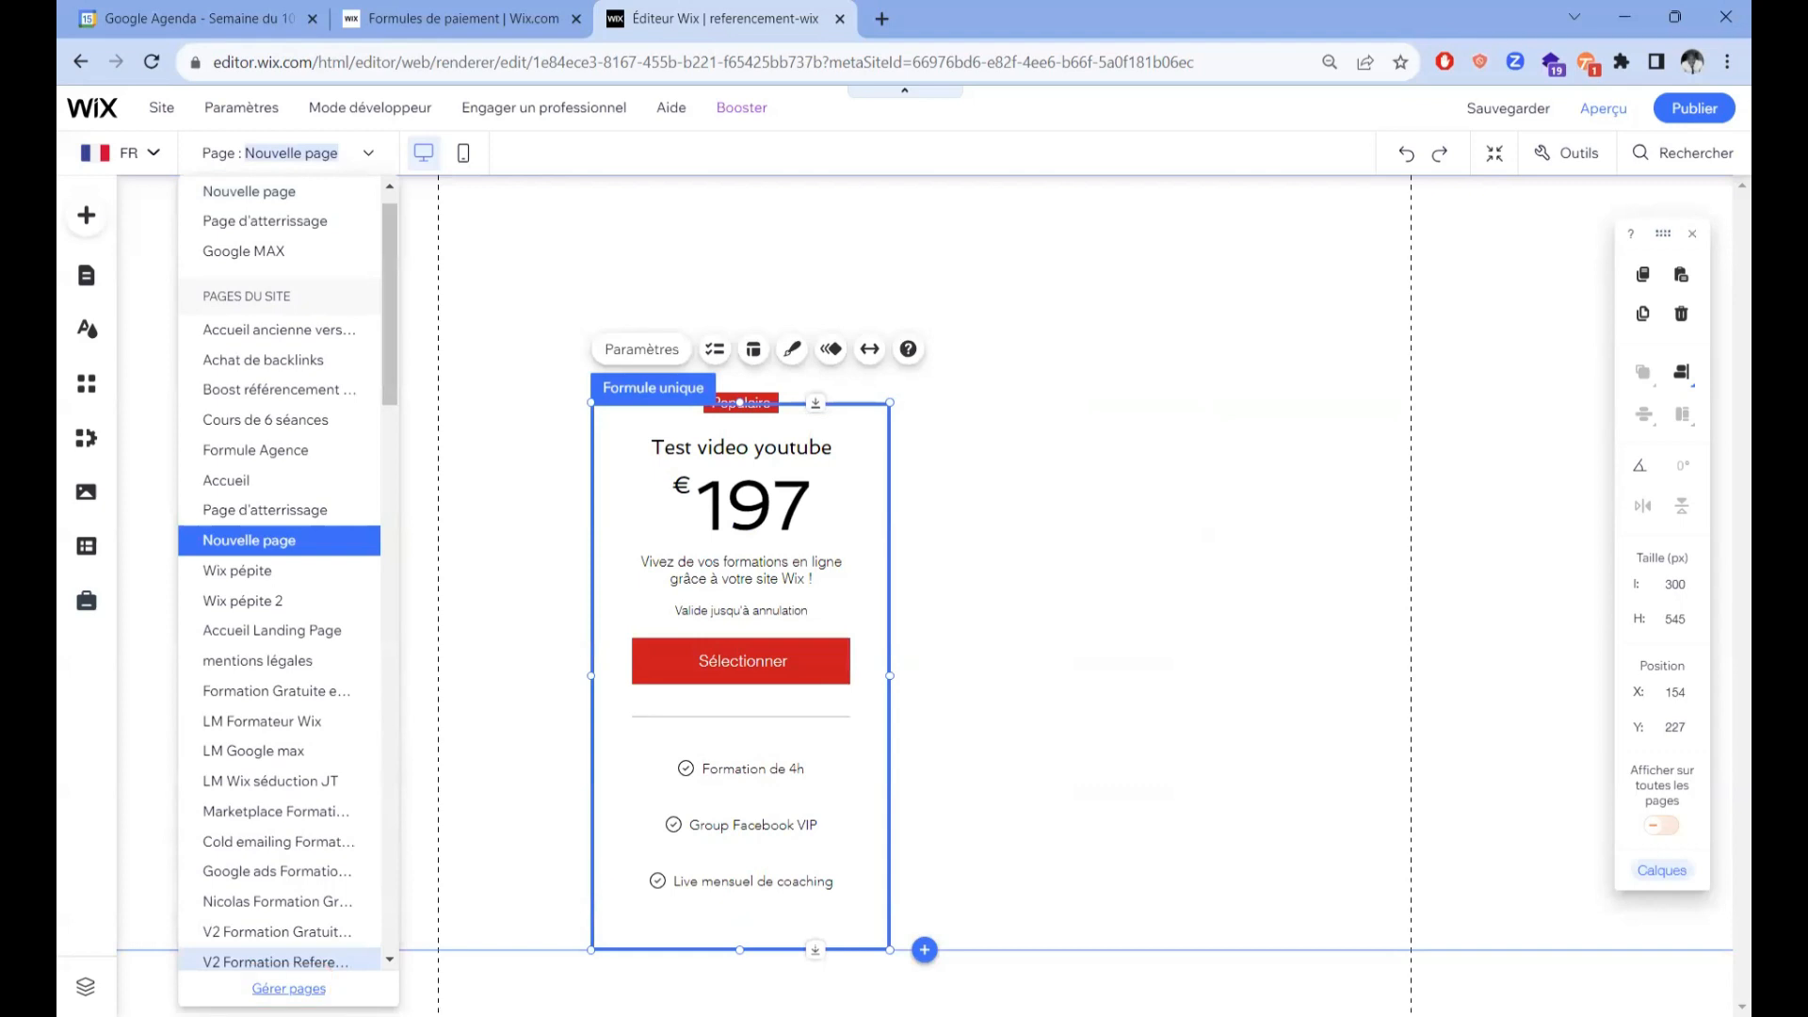
pyautogui.click(288, 988)
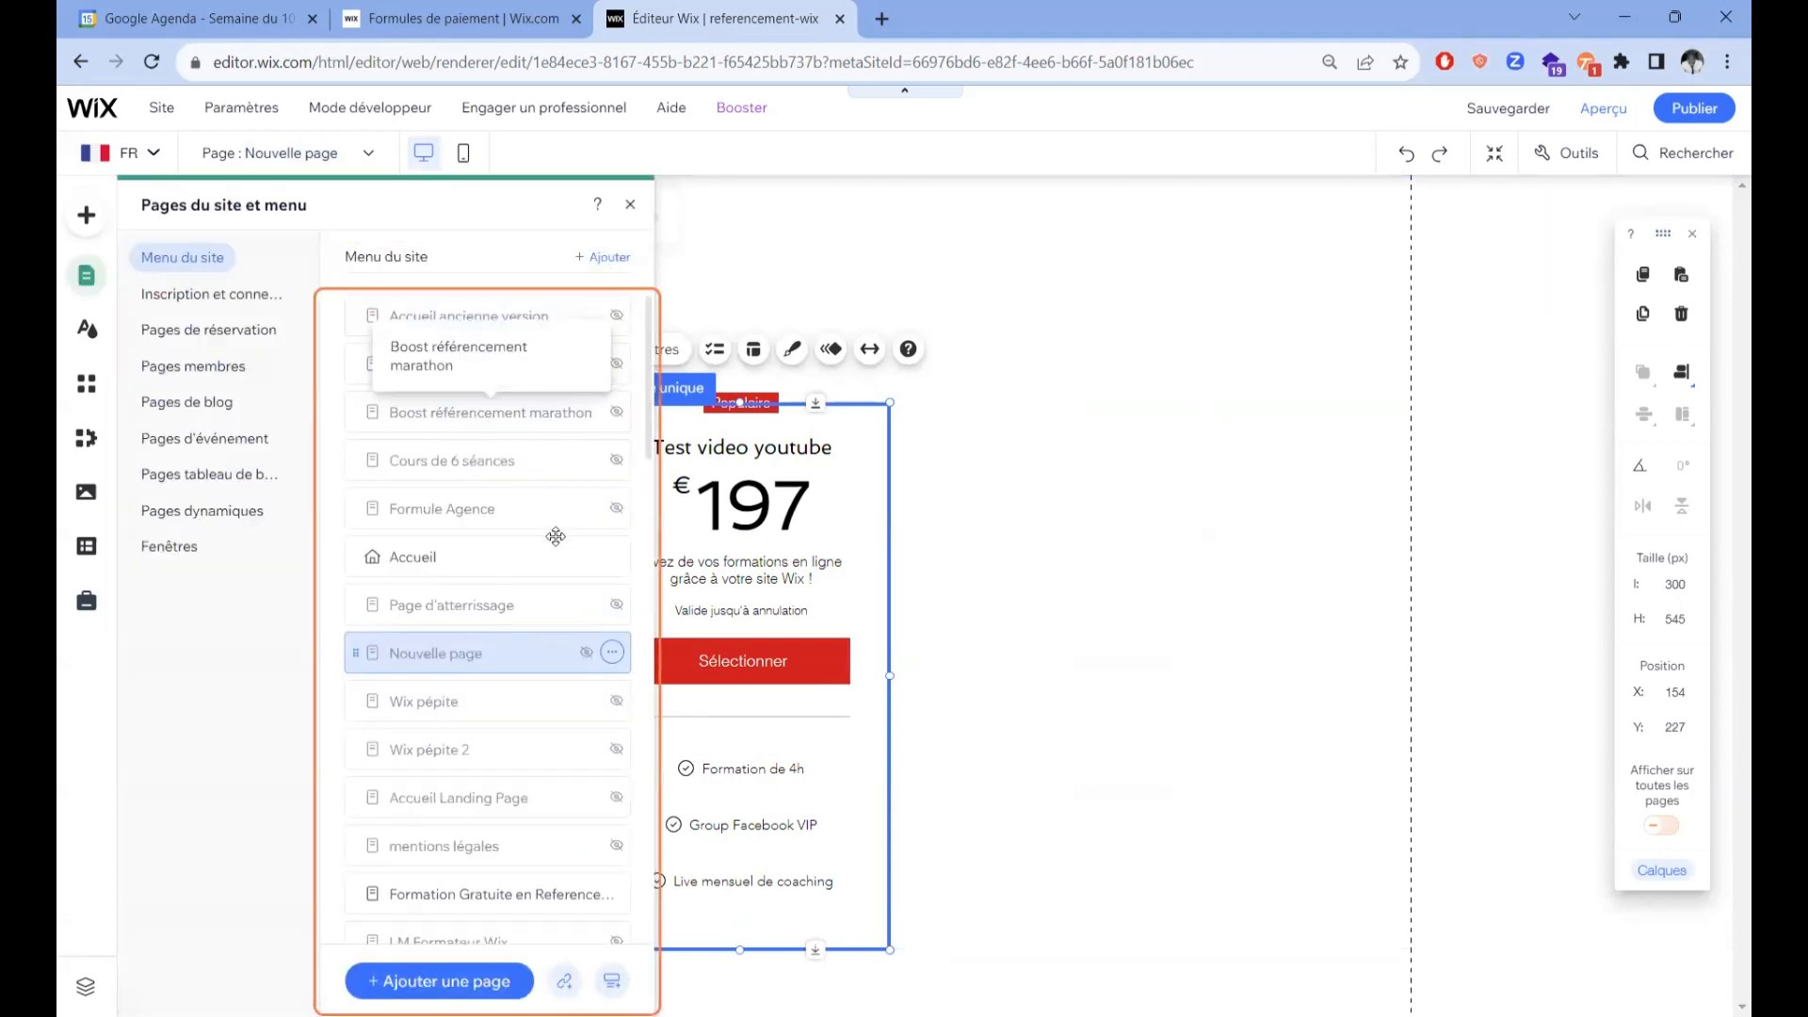
pyautogui.scroll(-5, 555, 563)
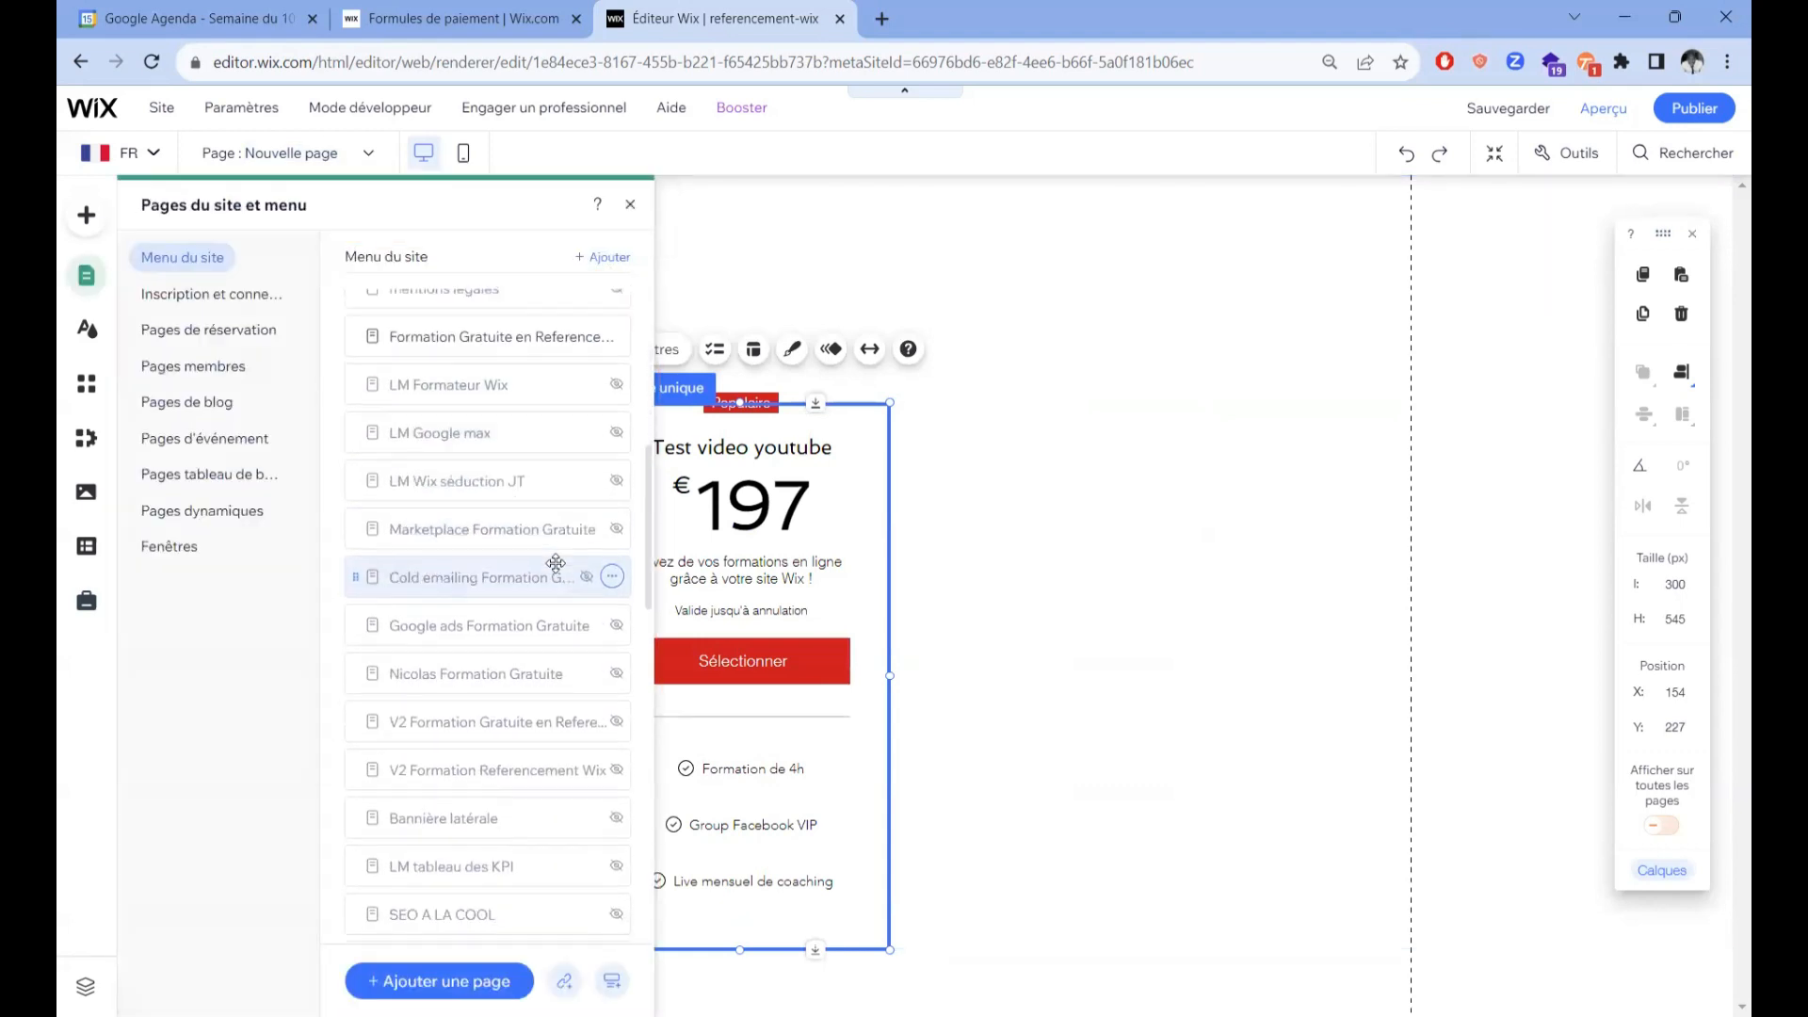
pyautogui.click(553, 570)
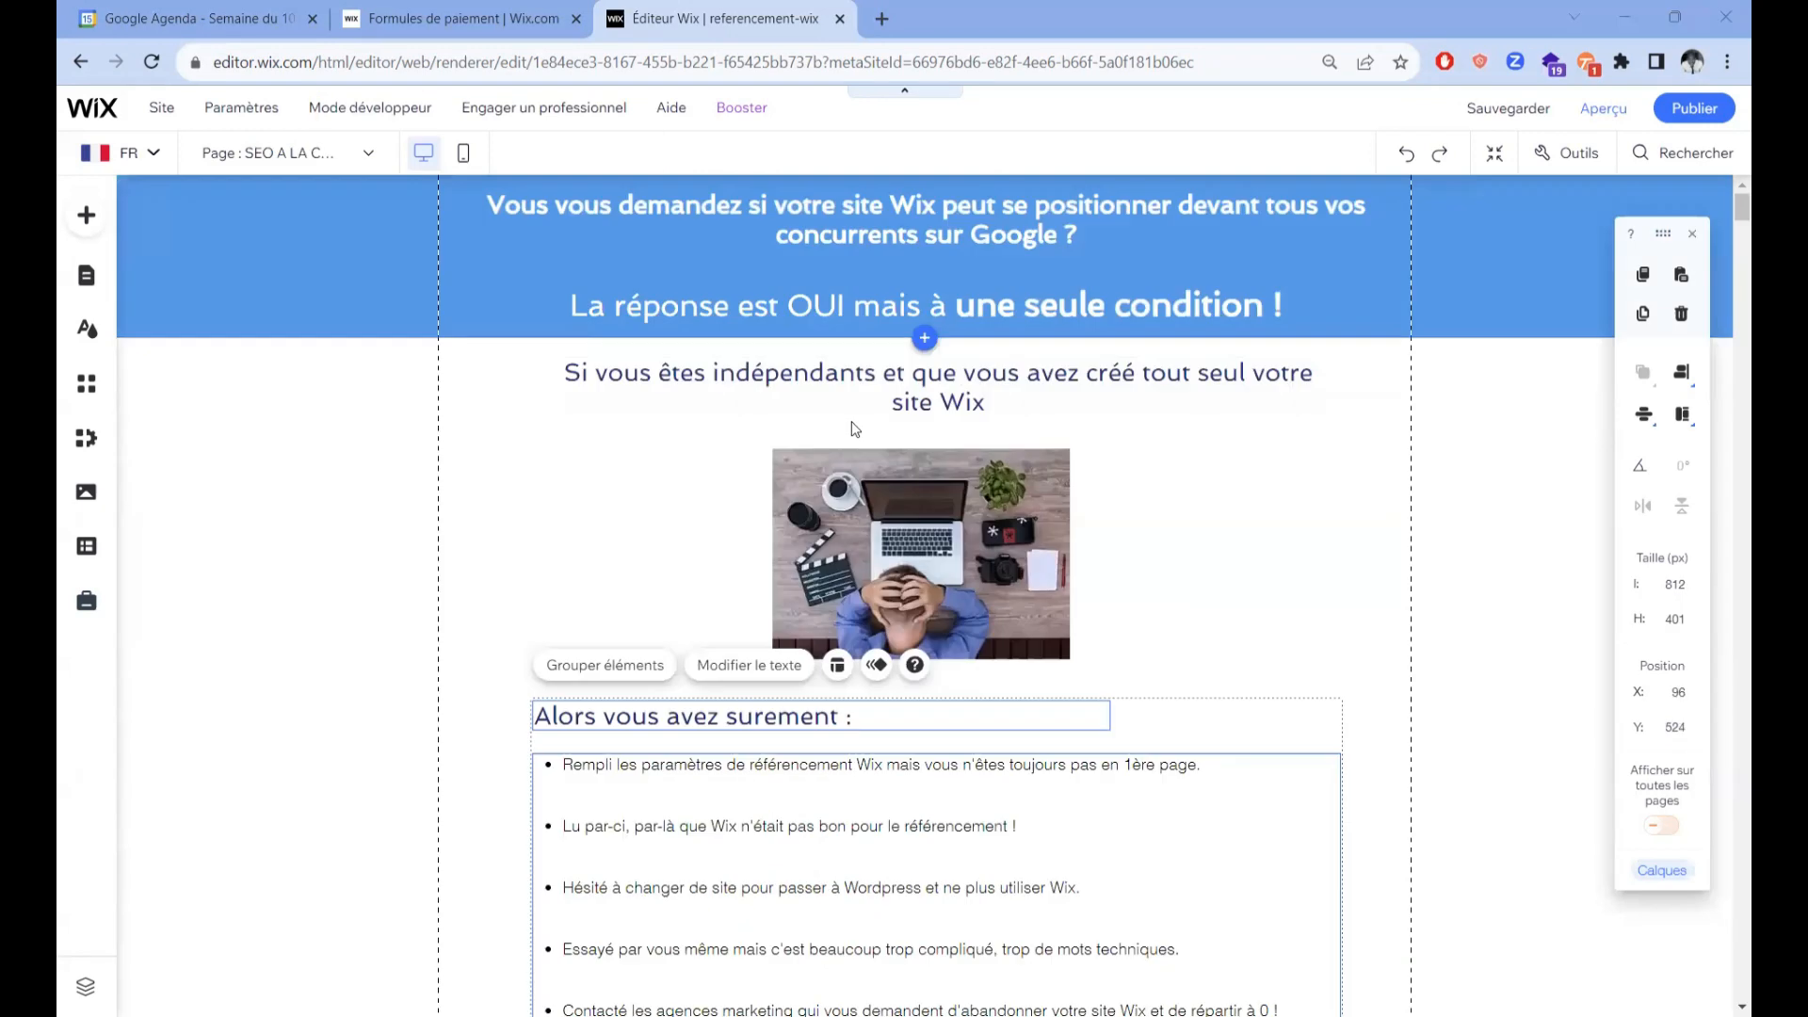
pyautogui.click(385, 409)
# Step: Delete the red and white "SEO À LA COOL" image beneath the "MA FORMATION" heading
pyautogui.scroll(-1, 691, 381)
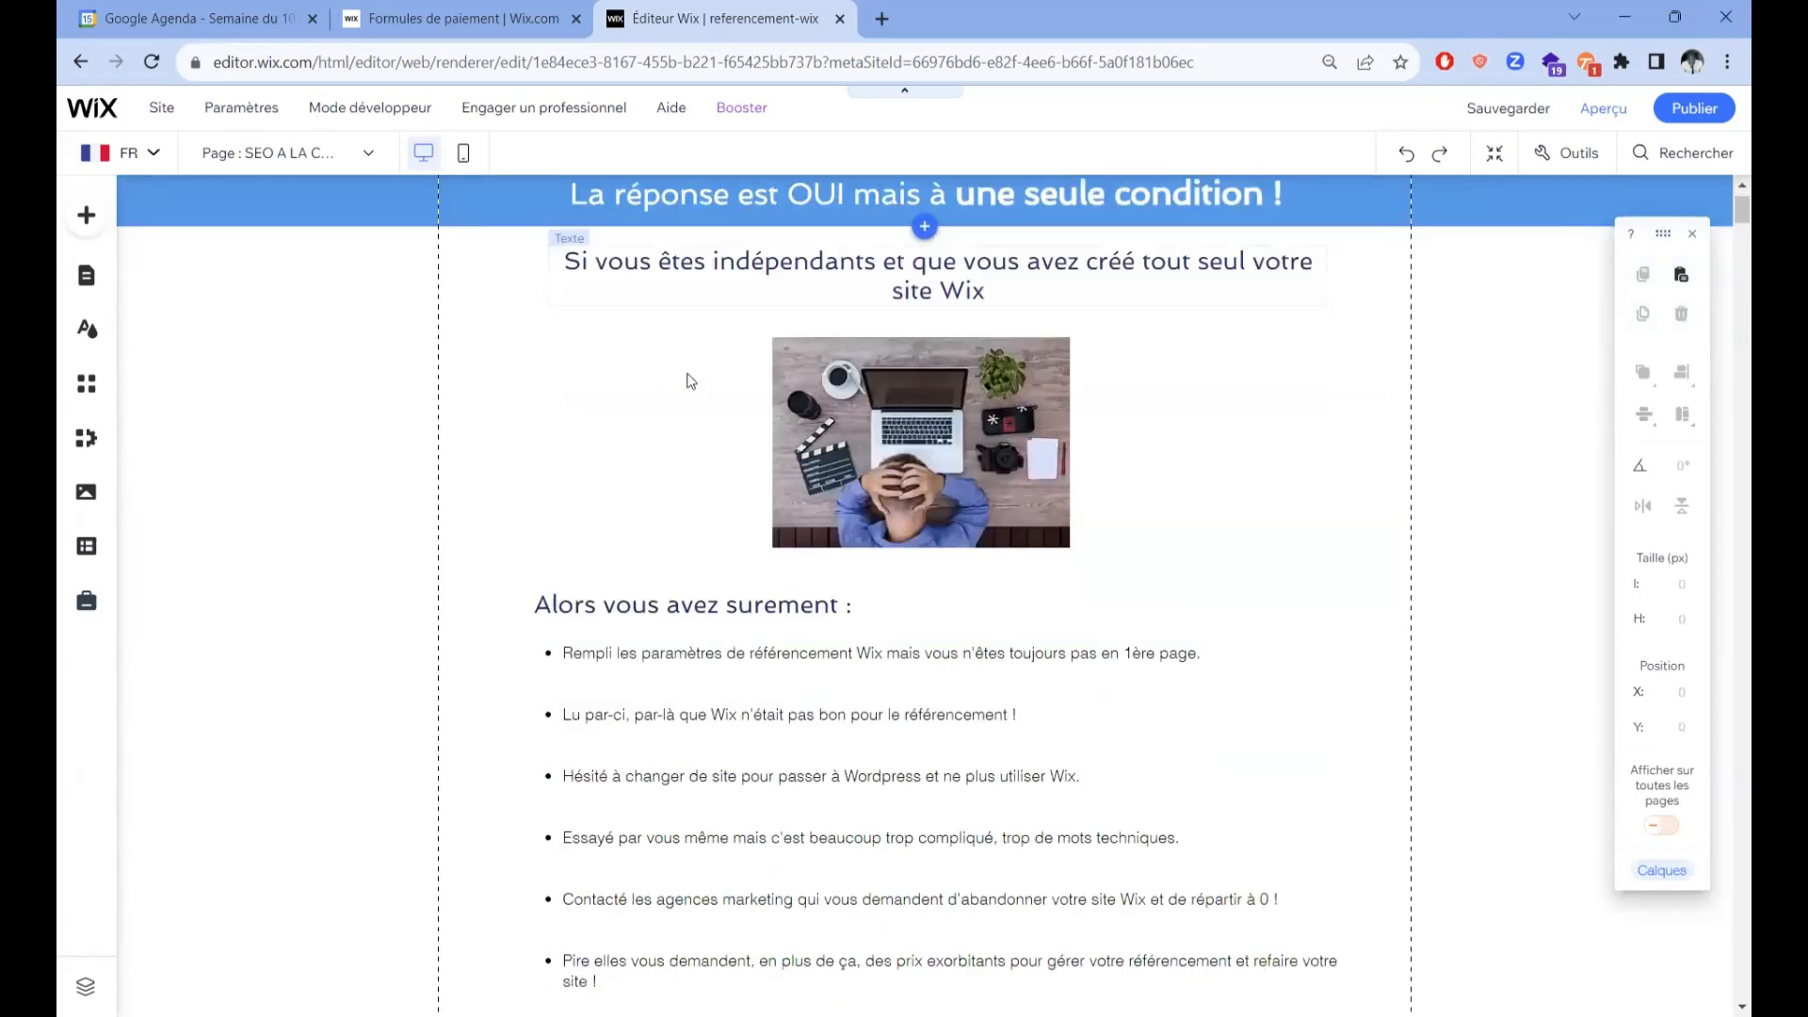
pyautogui.scroll(1, 691, 381)
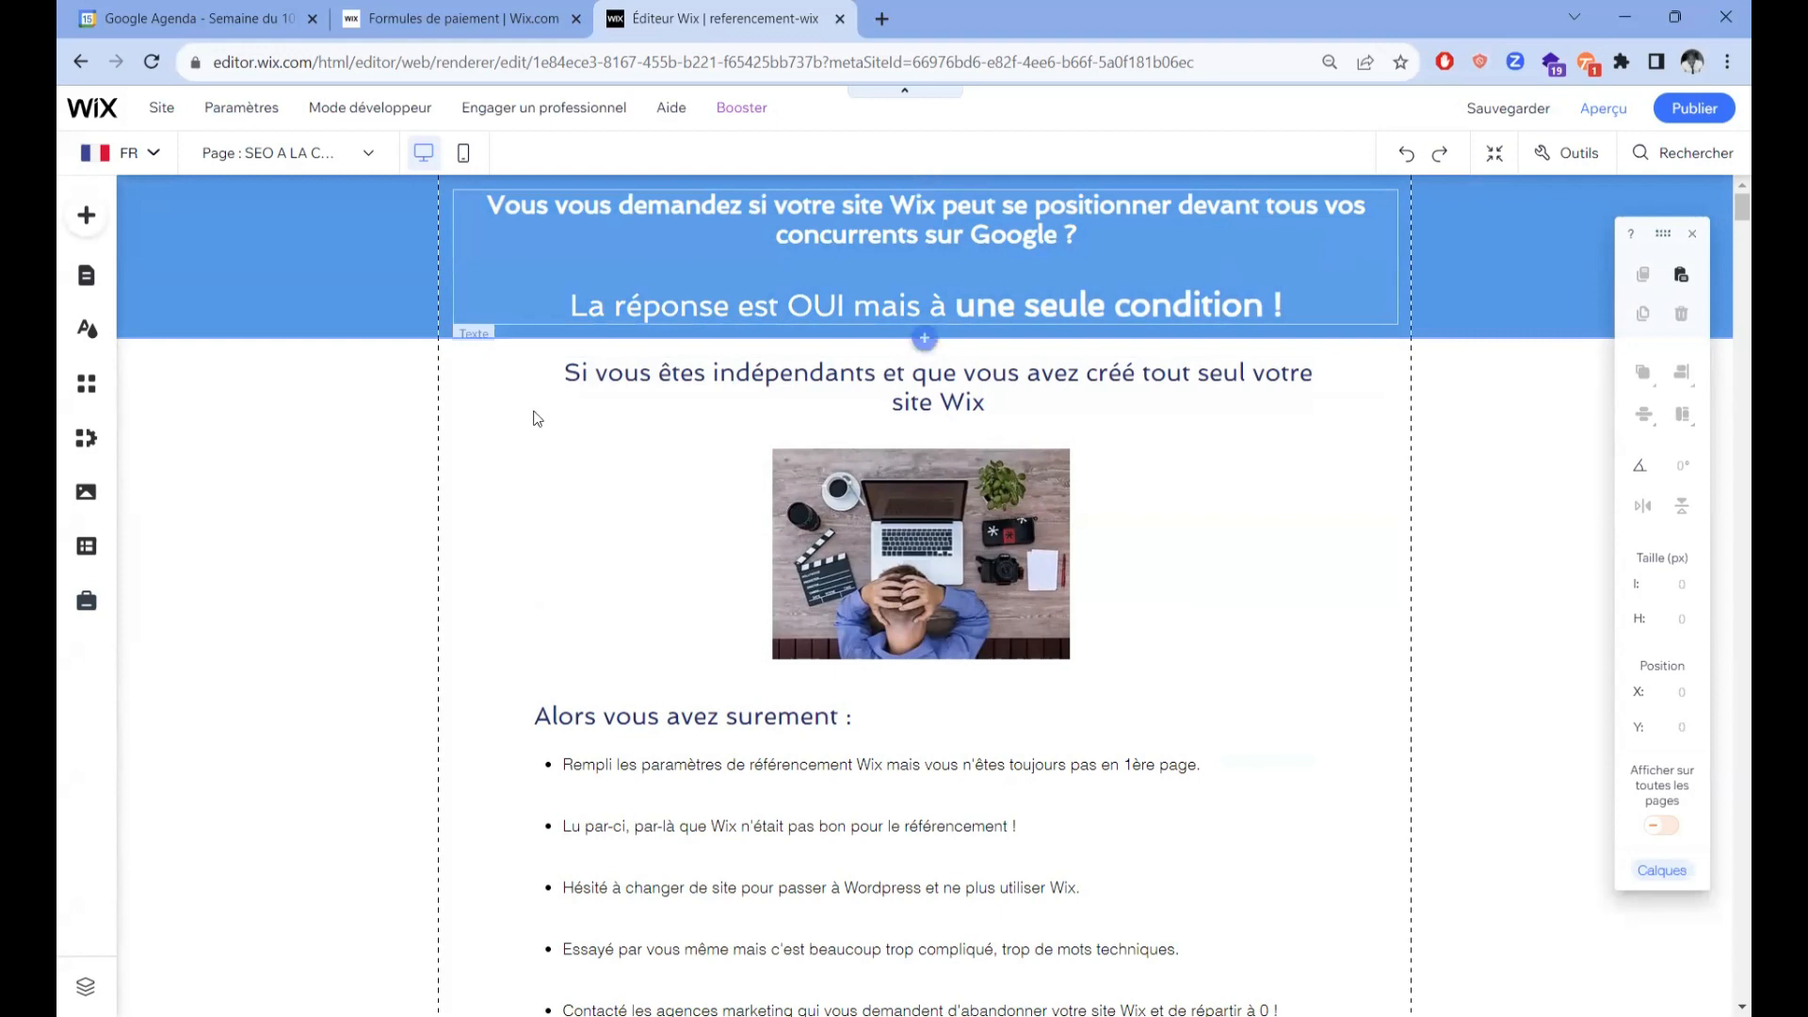
pyautogui.scroll(-15, 537, 418)
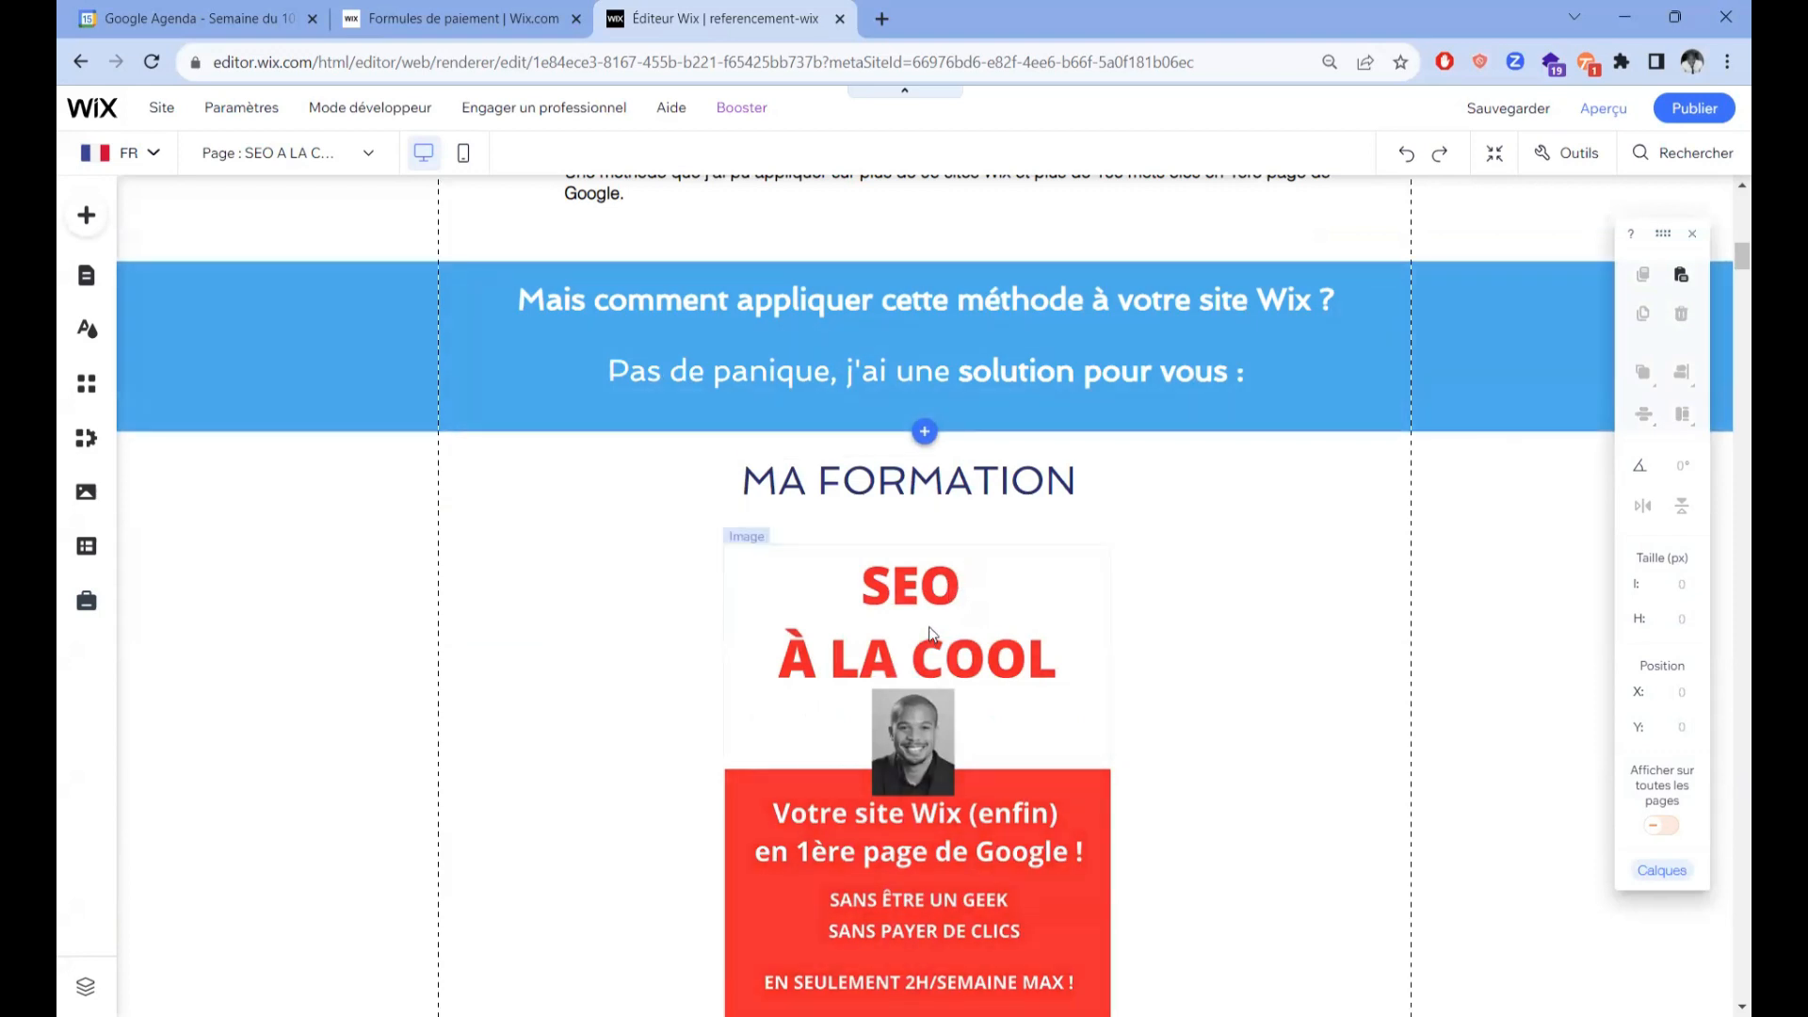
pyautogui.moveTo(930, 632); pyautogui.dragTo(972, 619)
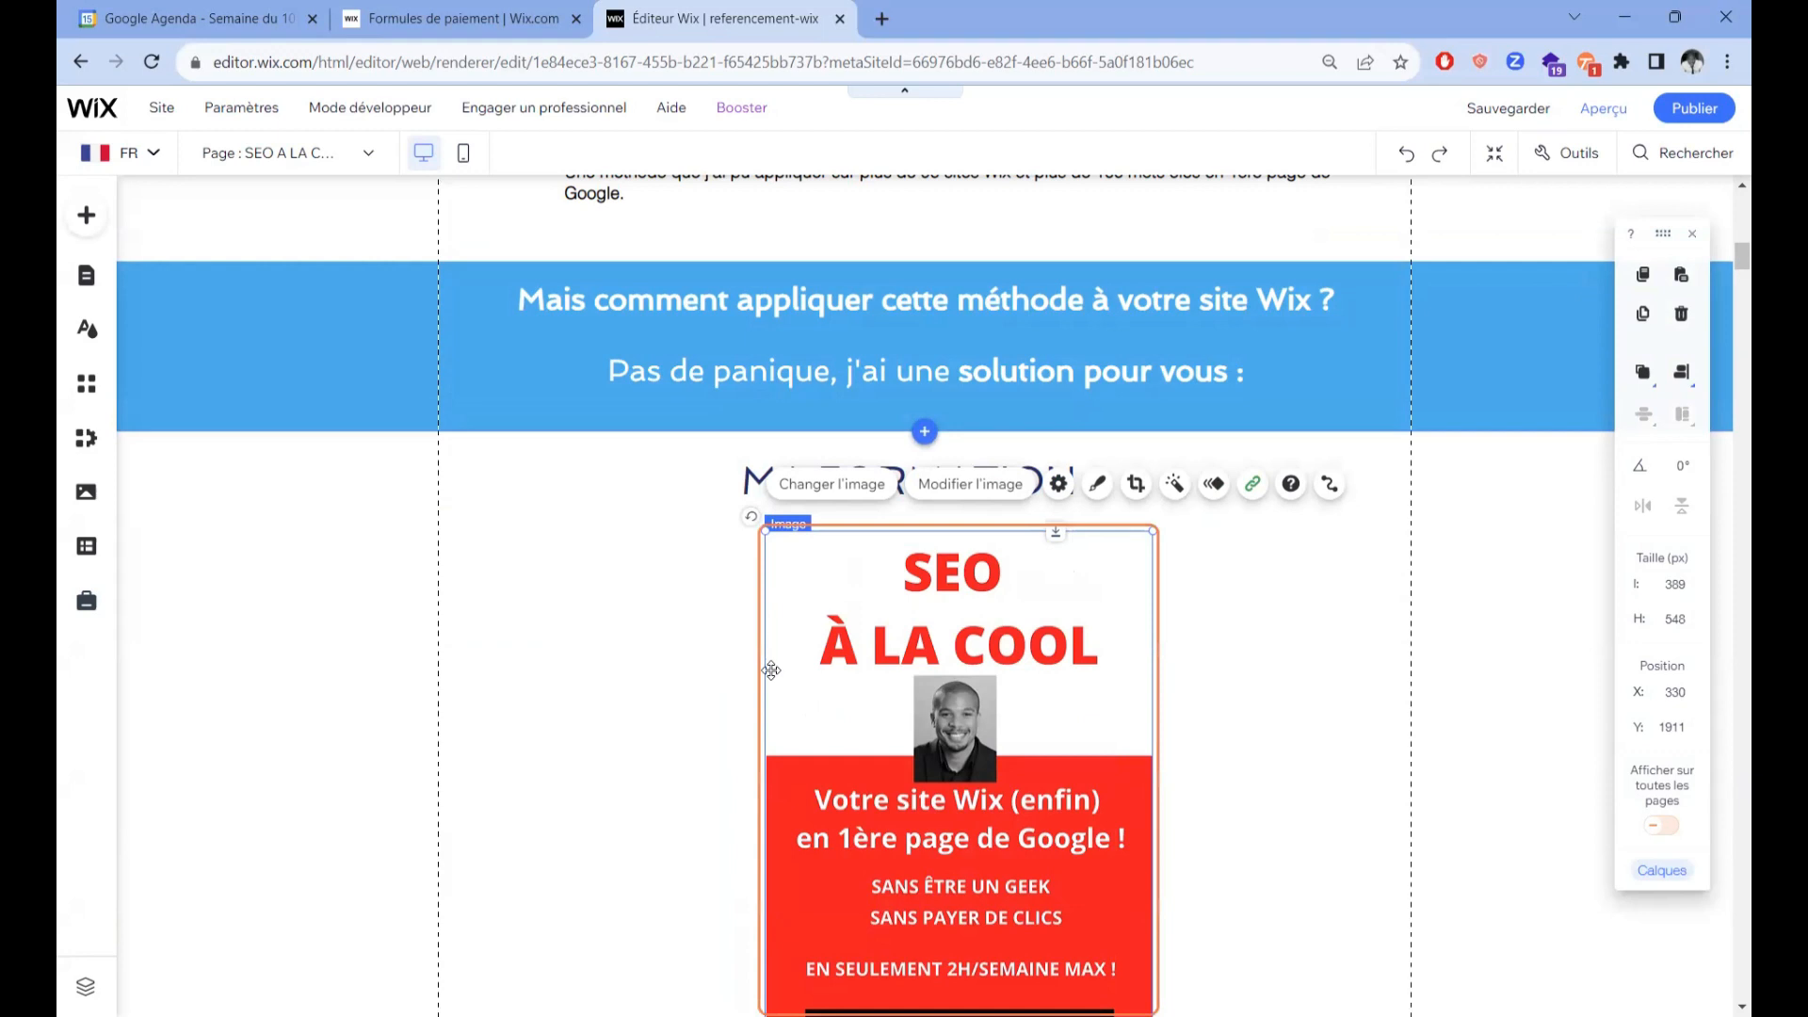
pyautogui.rightClick(928, 641)
pyautogui.click(930, 644)
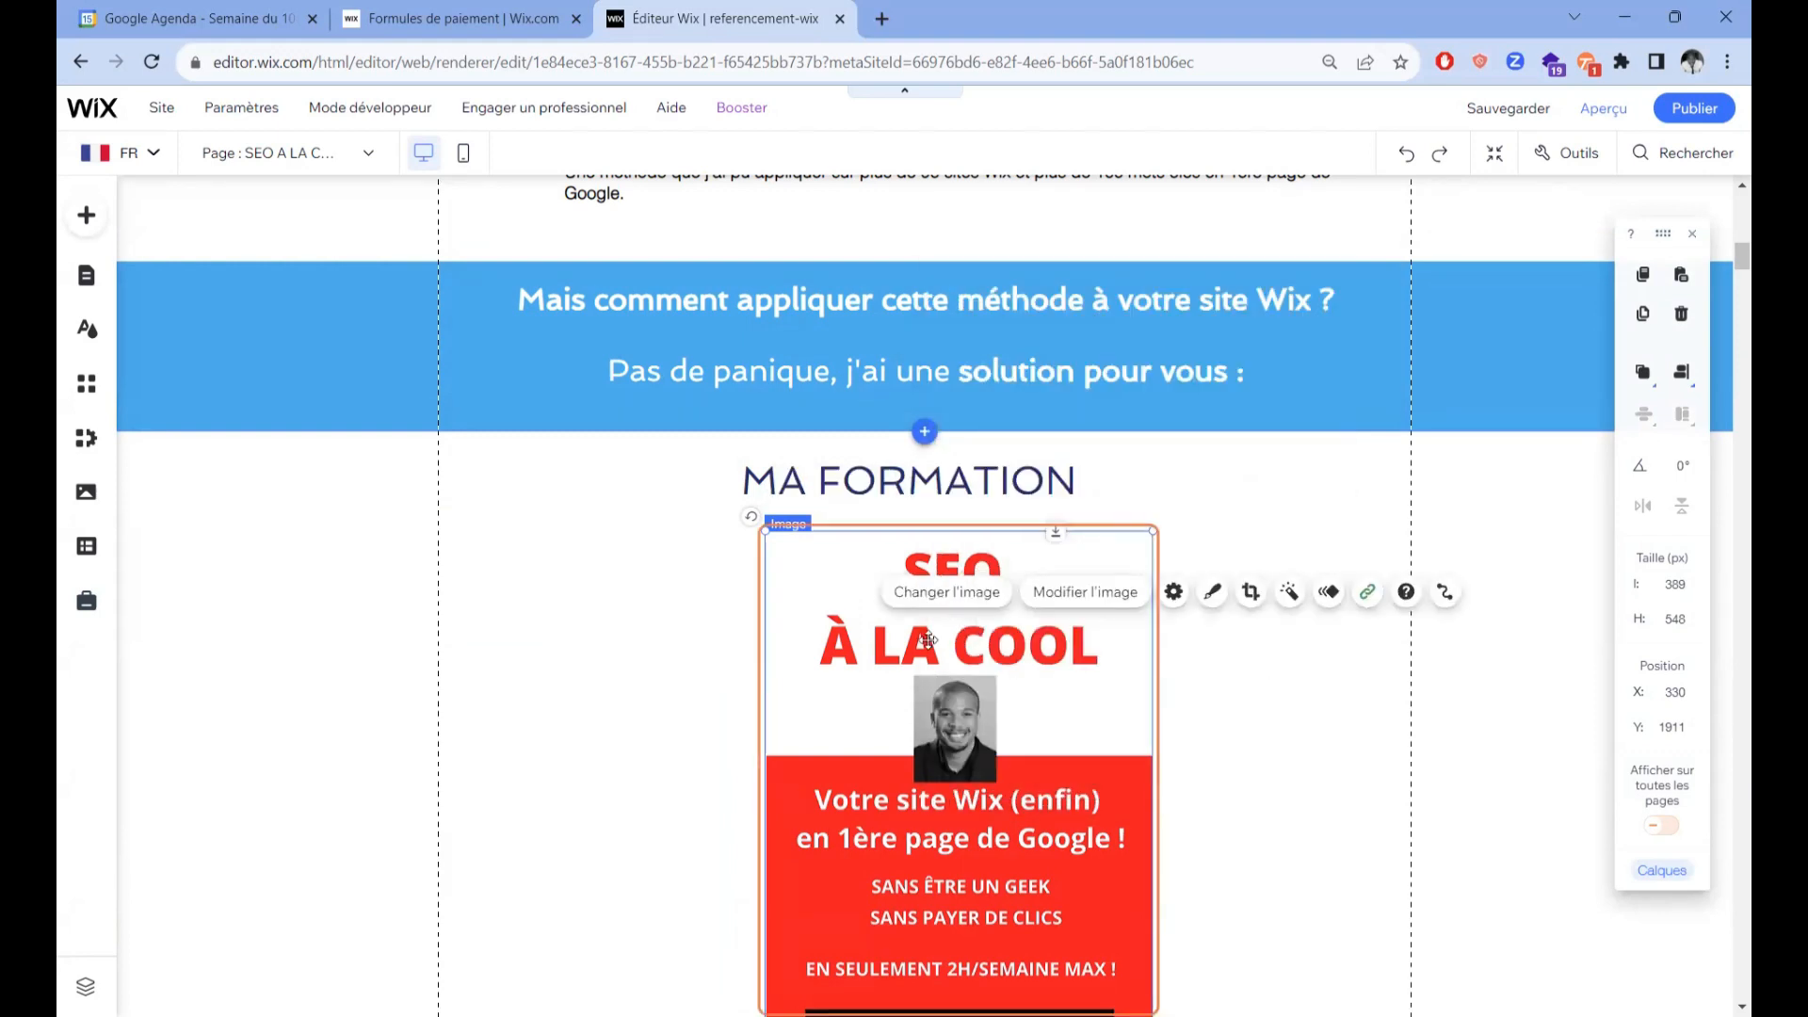
pyautogui.rightClick(932, 648)
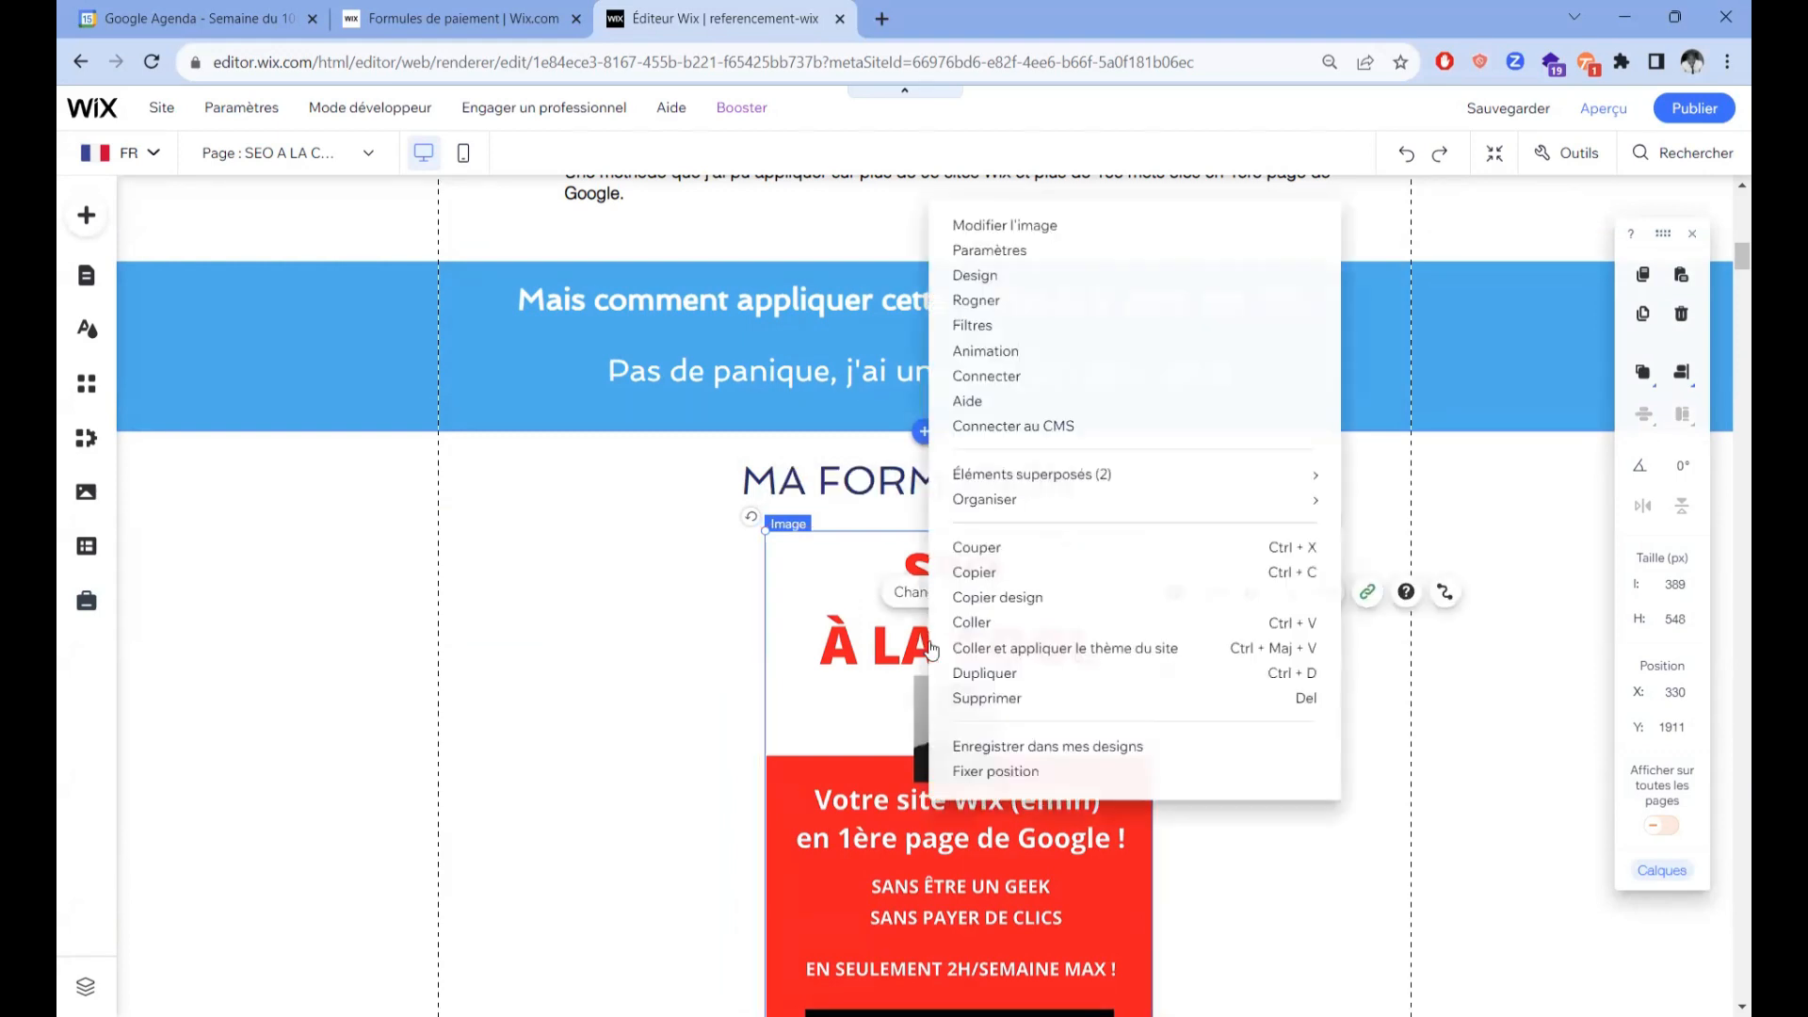
pyautogui.click(1001, 701)
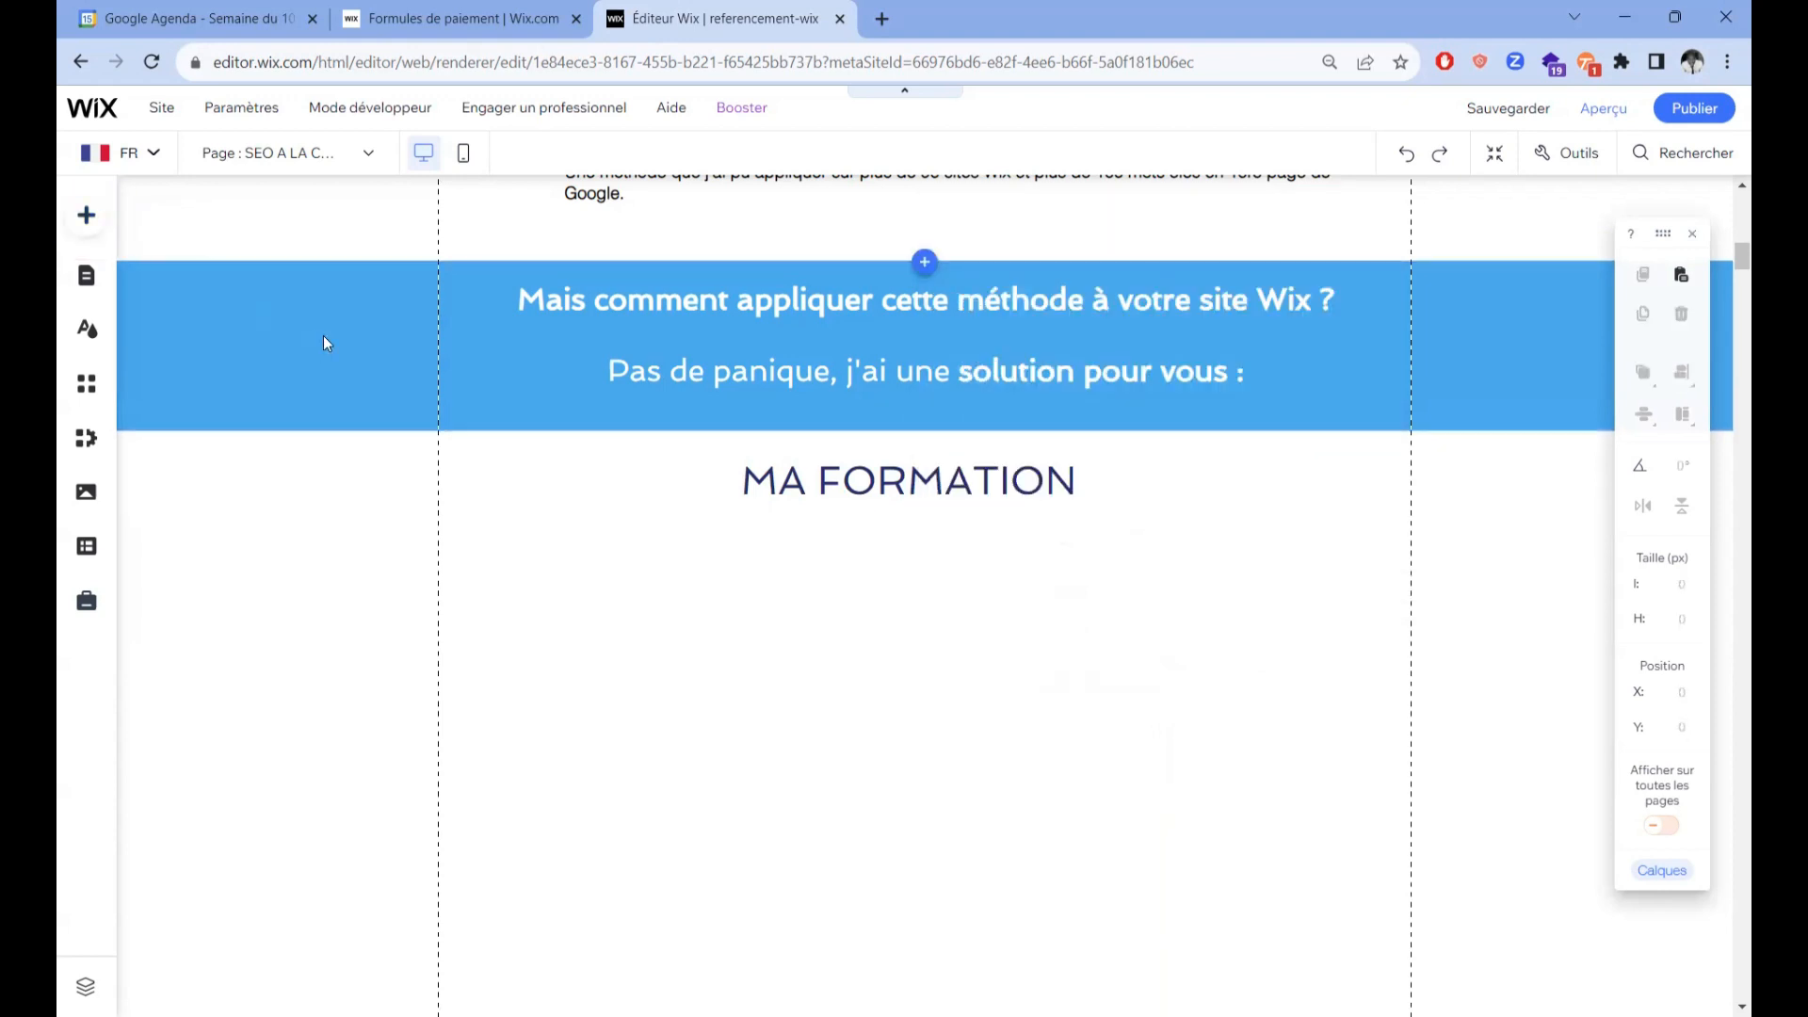
# Step: Add a "Forfait unique" payment plan element to the sales page and move it to about X 183, Y 218
pyautogui.click(87, 215)
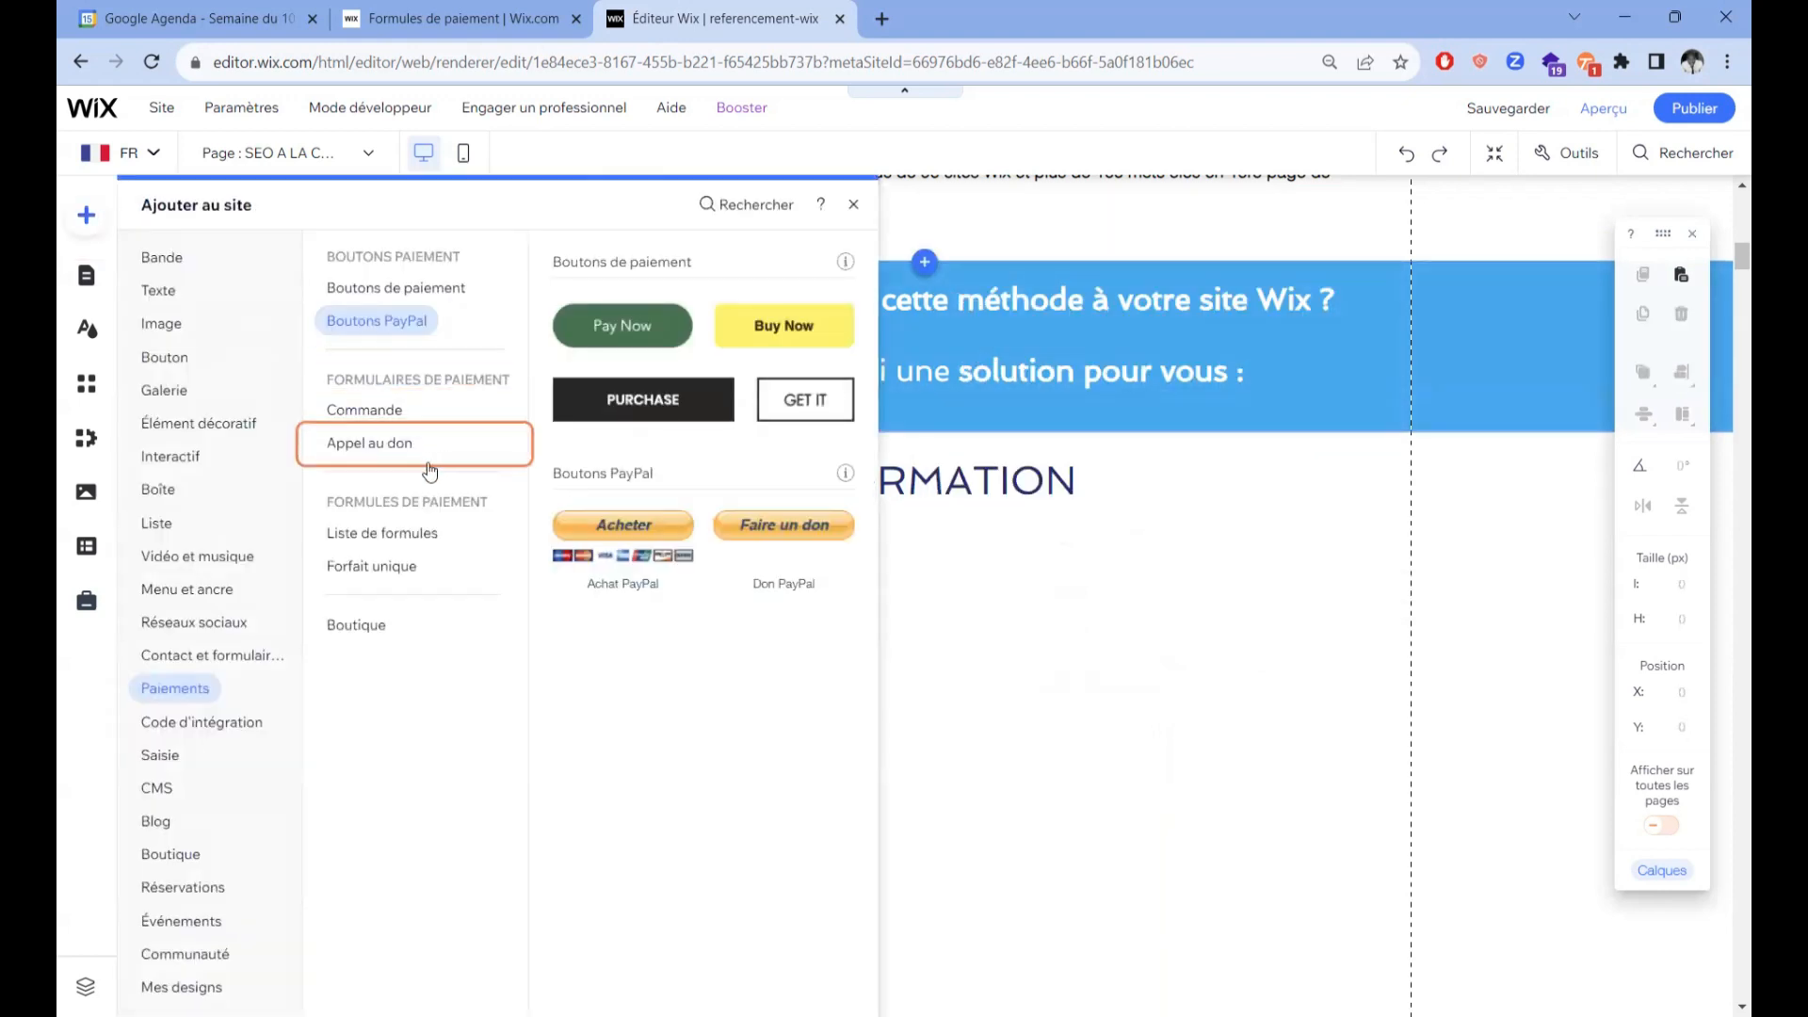
pyautogui.click(426, 536)
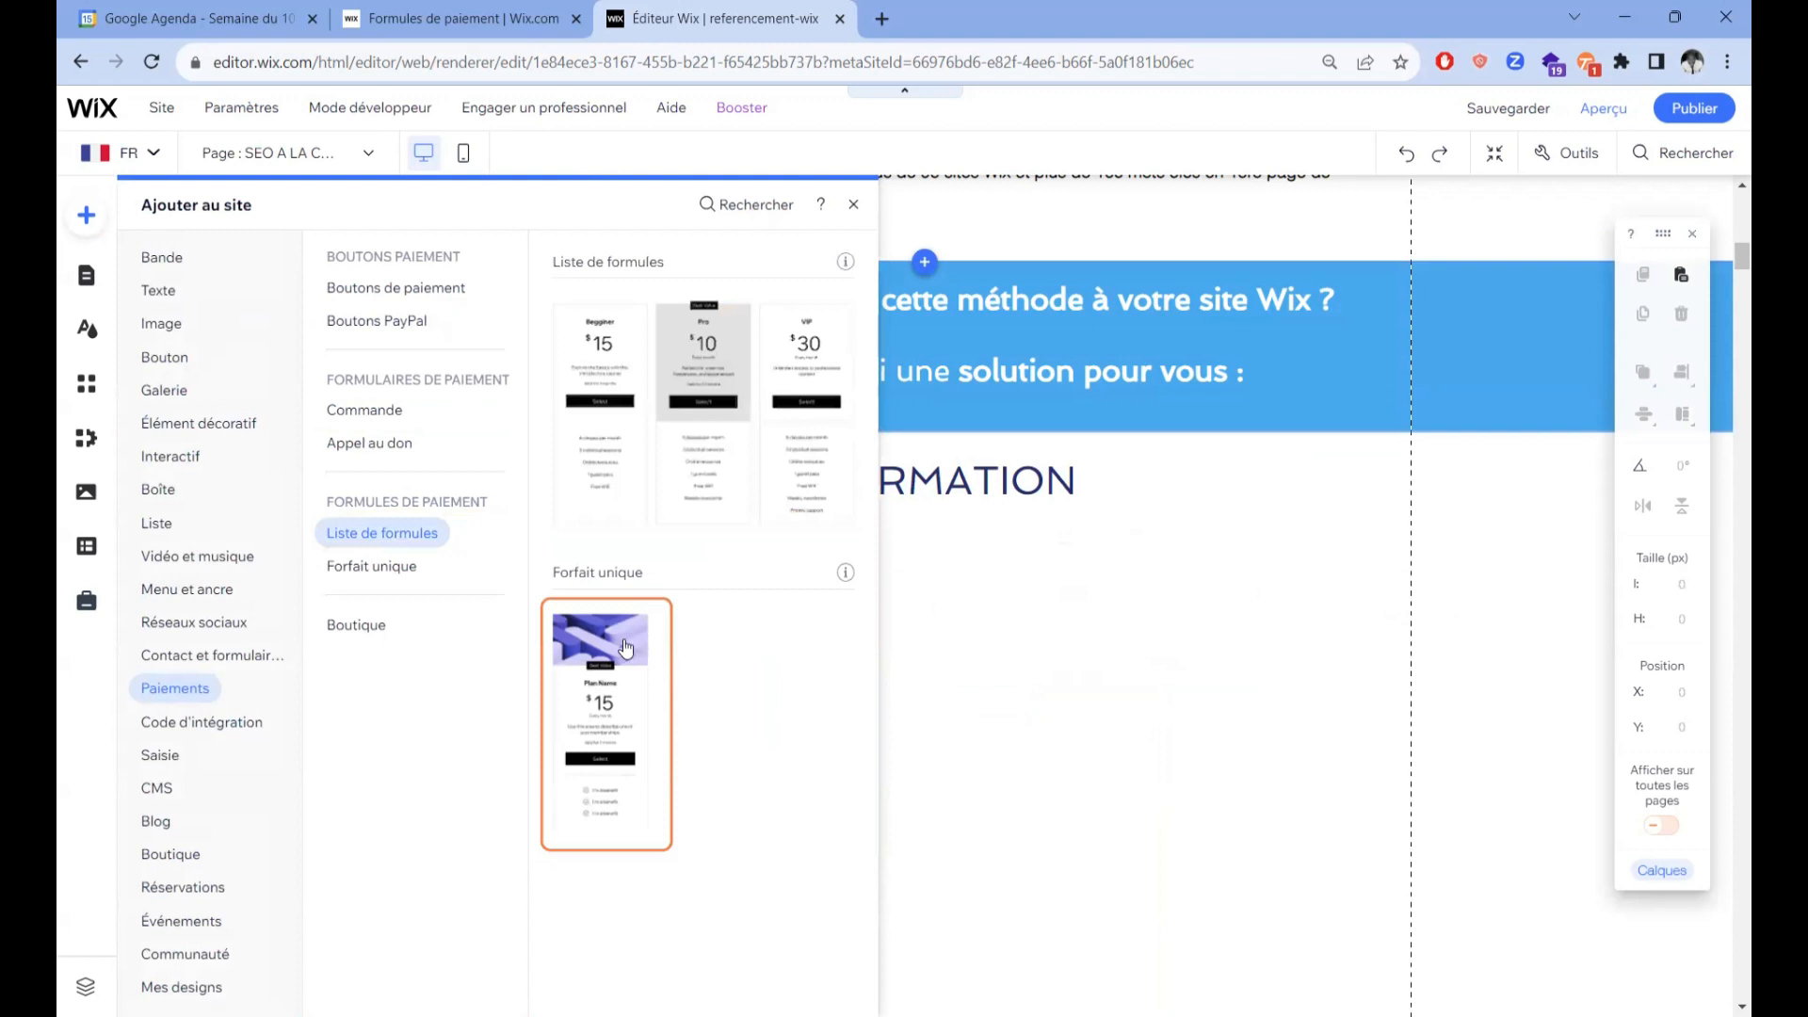
pyautogui.moveTo(625, 646); pyautogui.dragTo(879, 678)
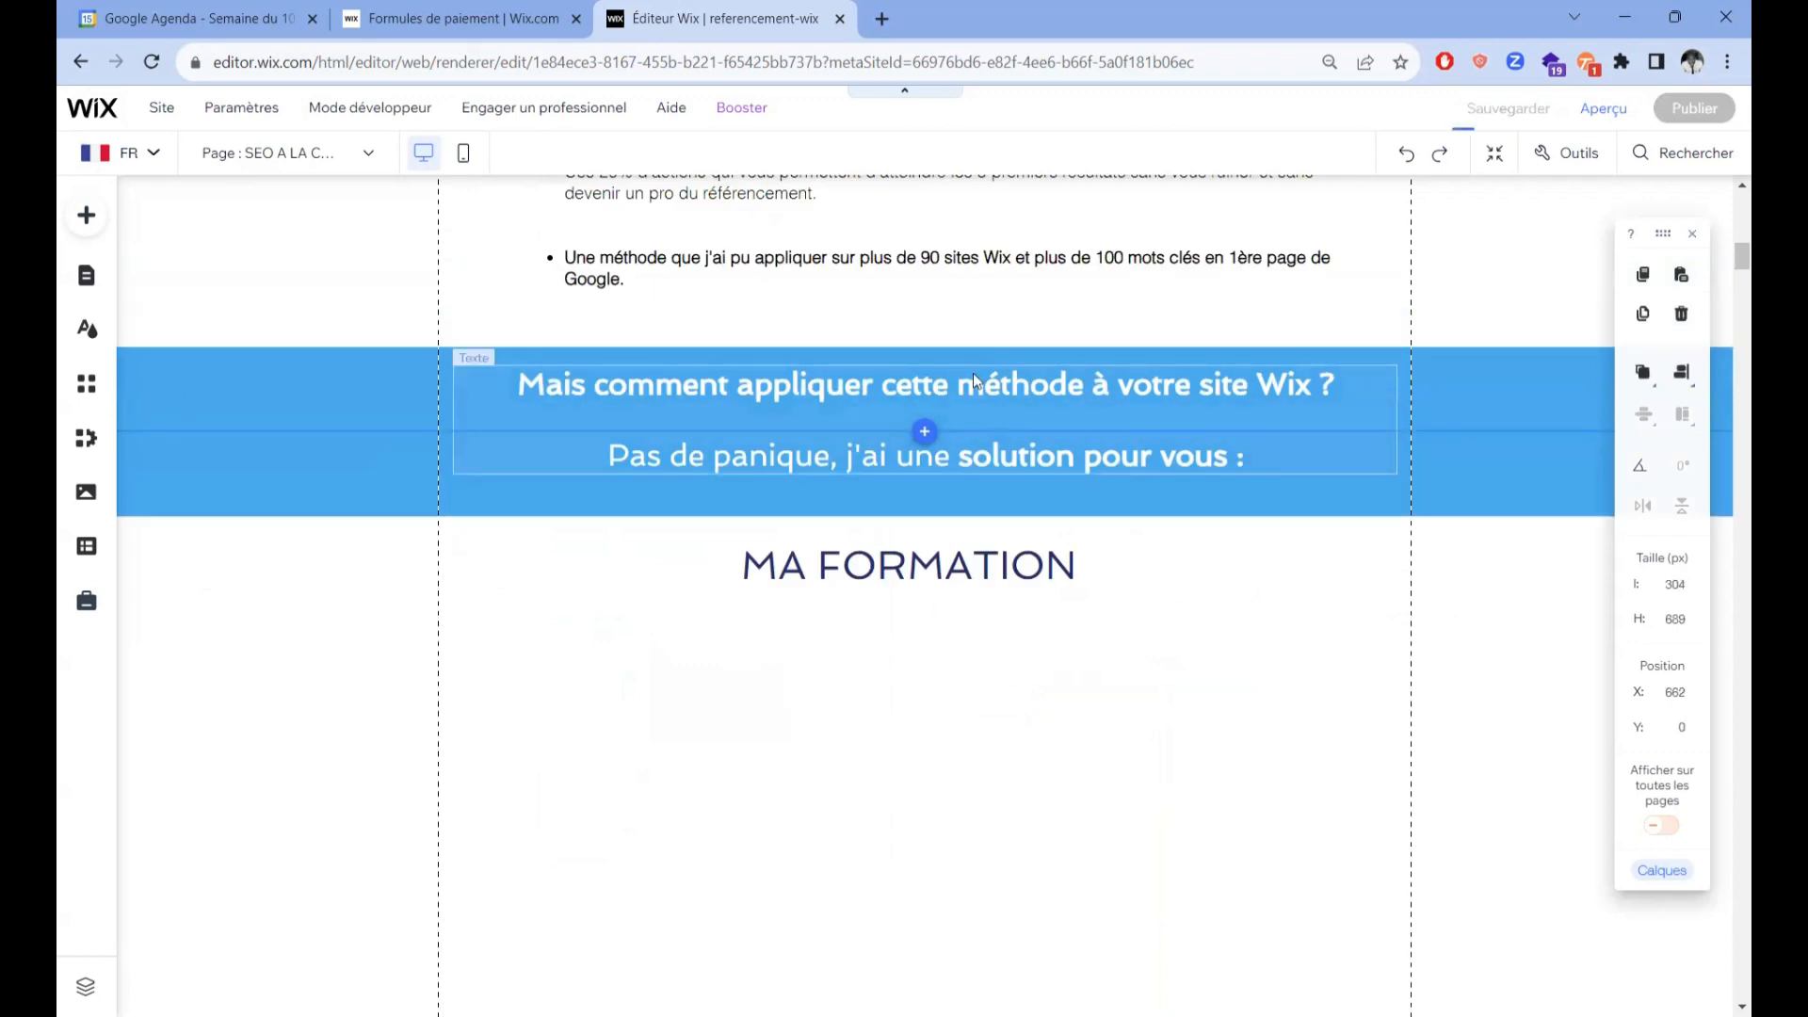
pyautogui.scroll(12, 973, 380)
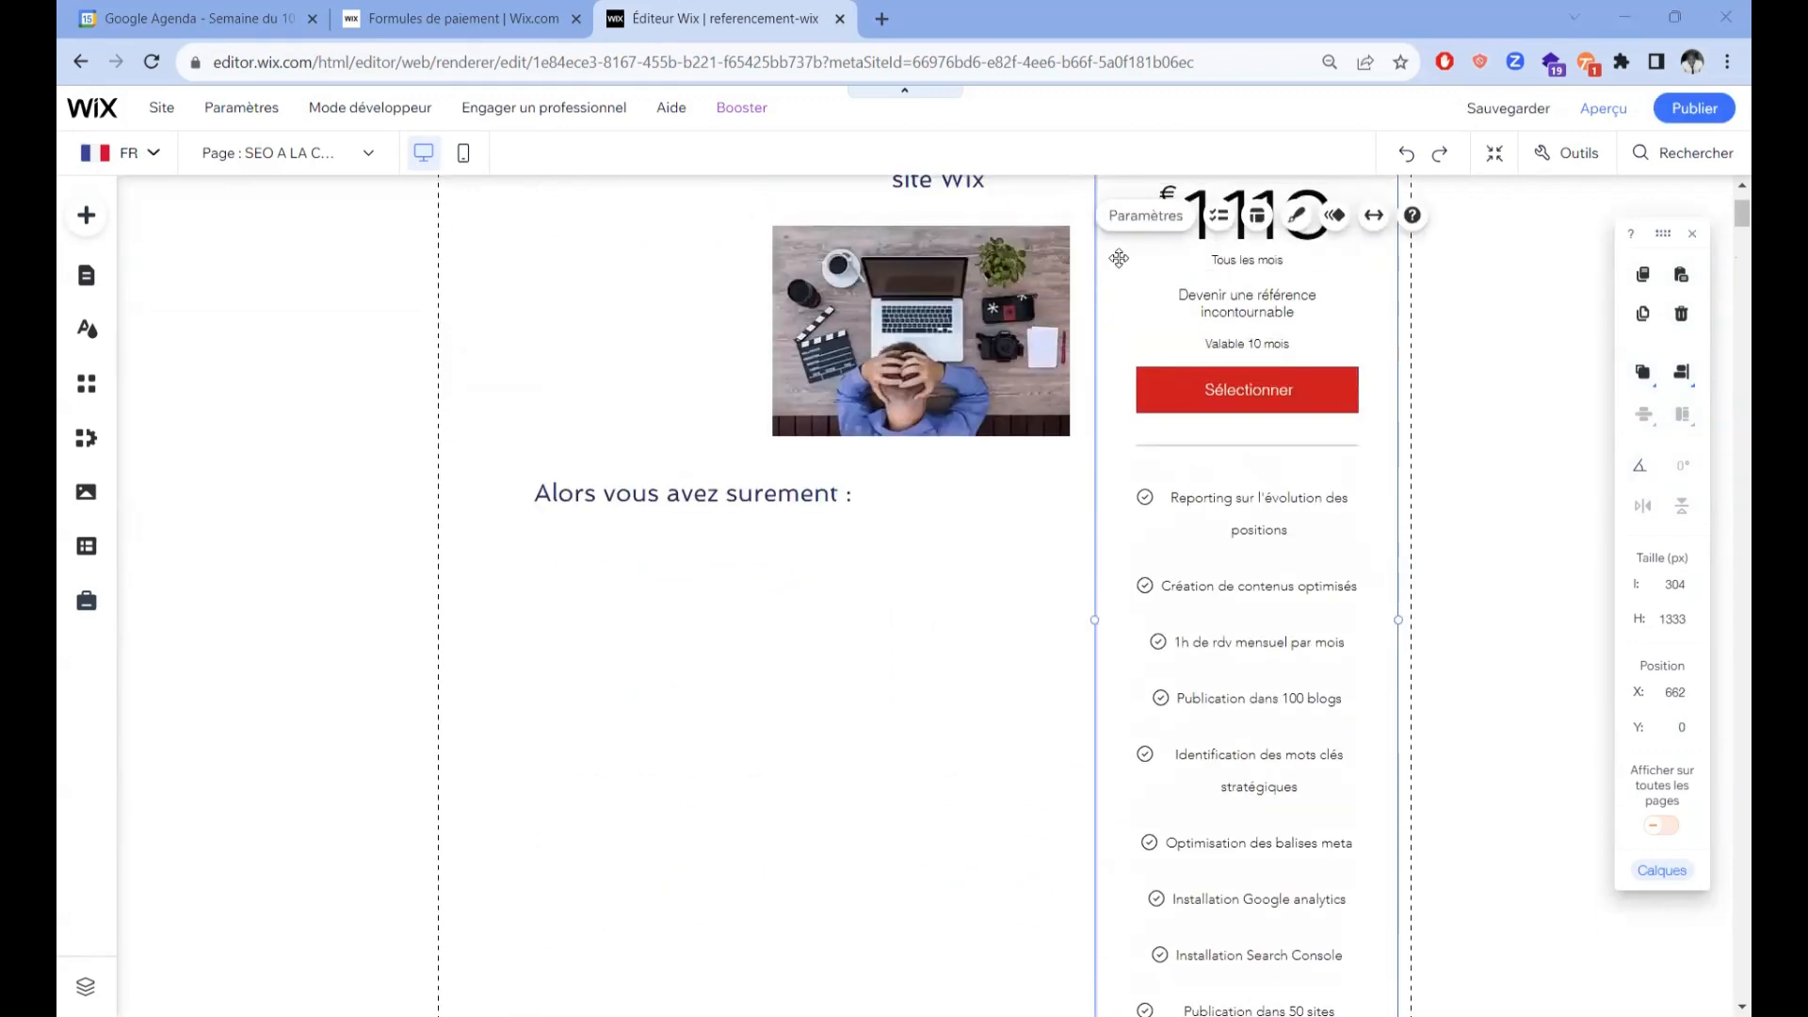
pyautogui.moveTo(1119, 258); pyautogui.dragTo(533, 594)
pyautogui.moveTo(679, 396); pyautogui.dragTo(782, 287)
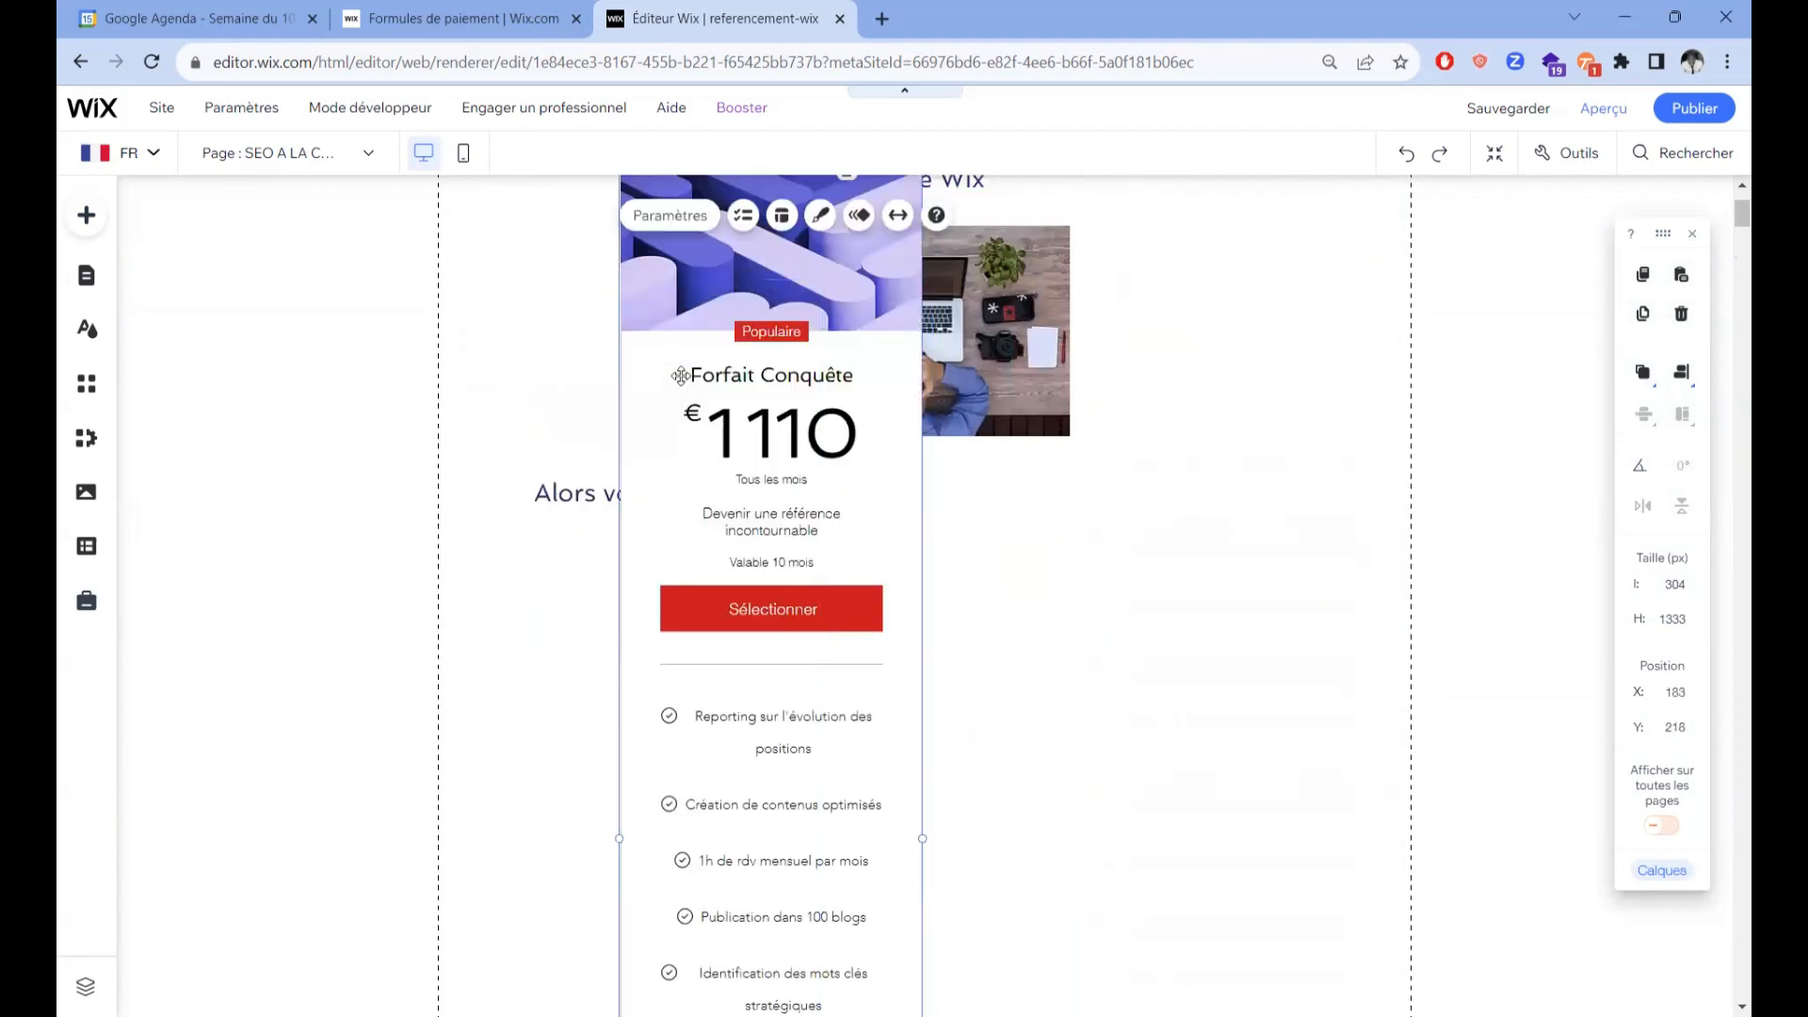
# Step: Set the new single-plan element to display the "Test video youtube" plan
pyautogui.click(744, 219)
pyautogui.click(670, 215)
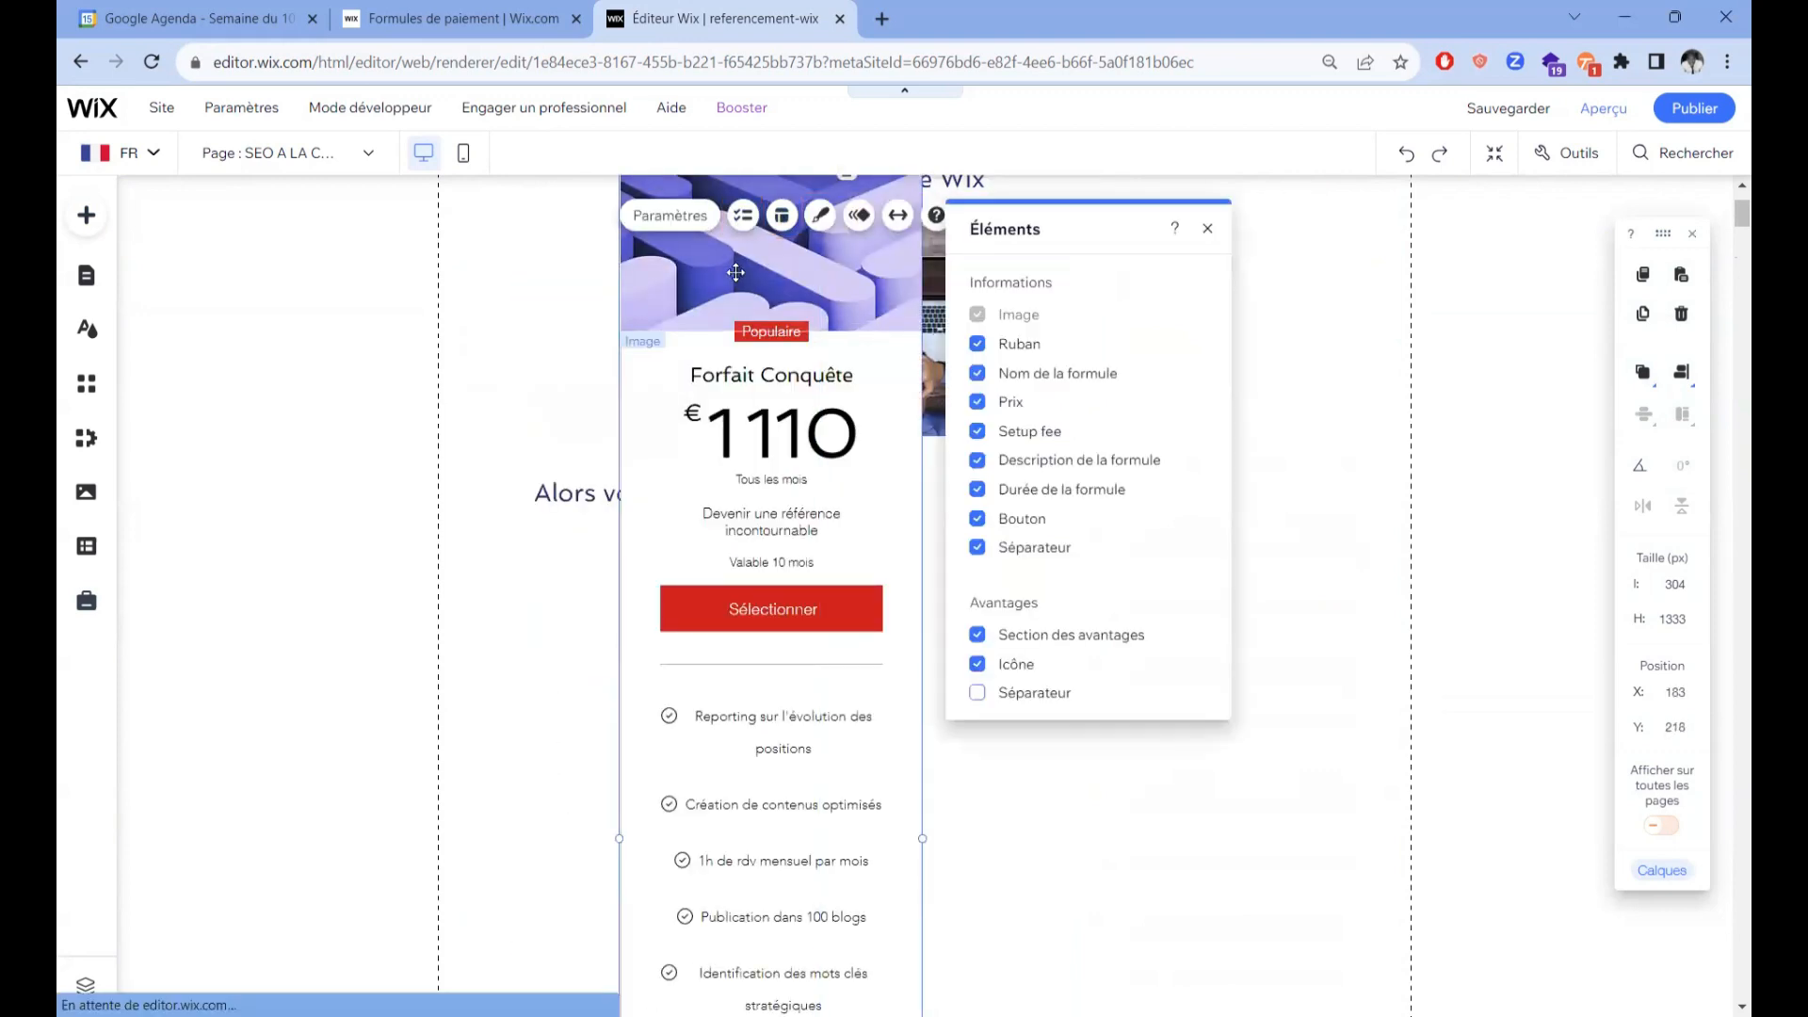
pyautogui.scroll(-3, 1158, 389)
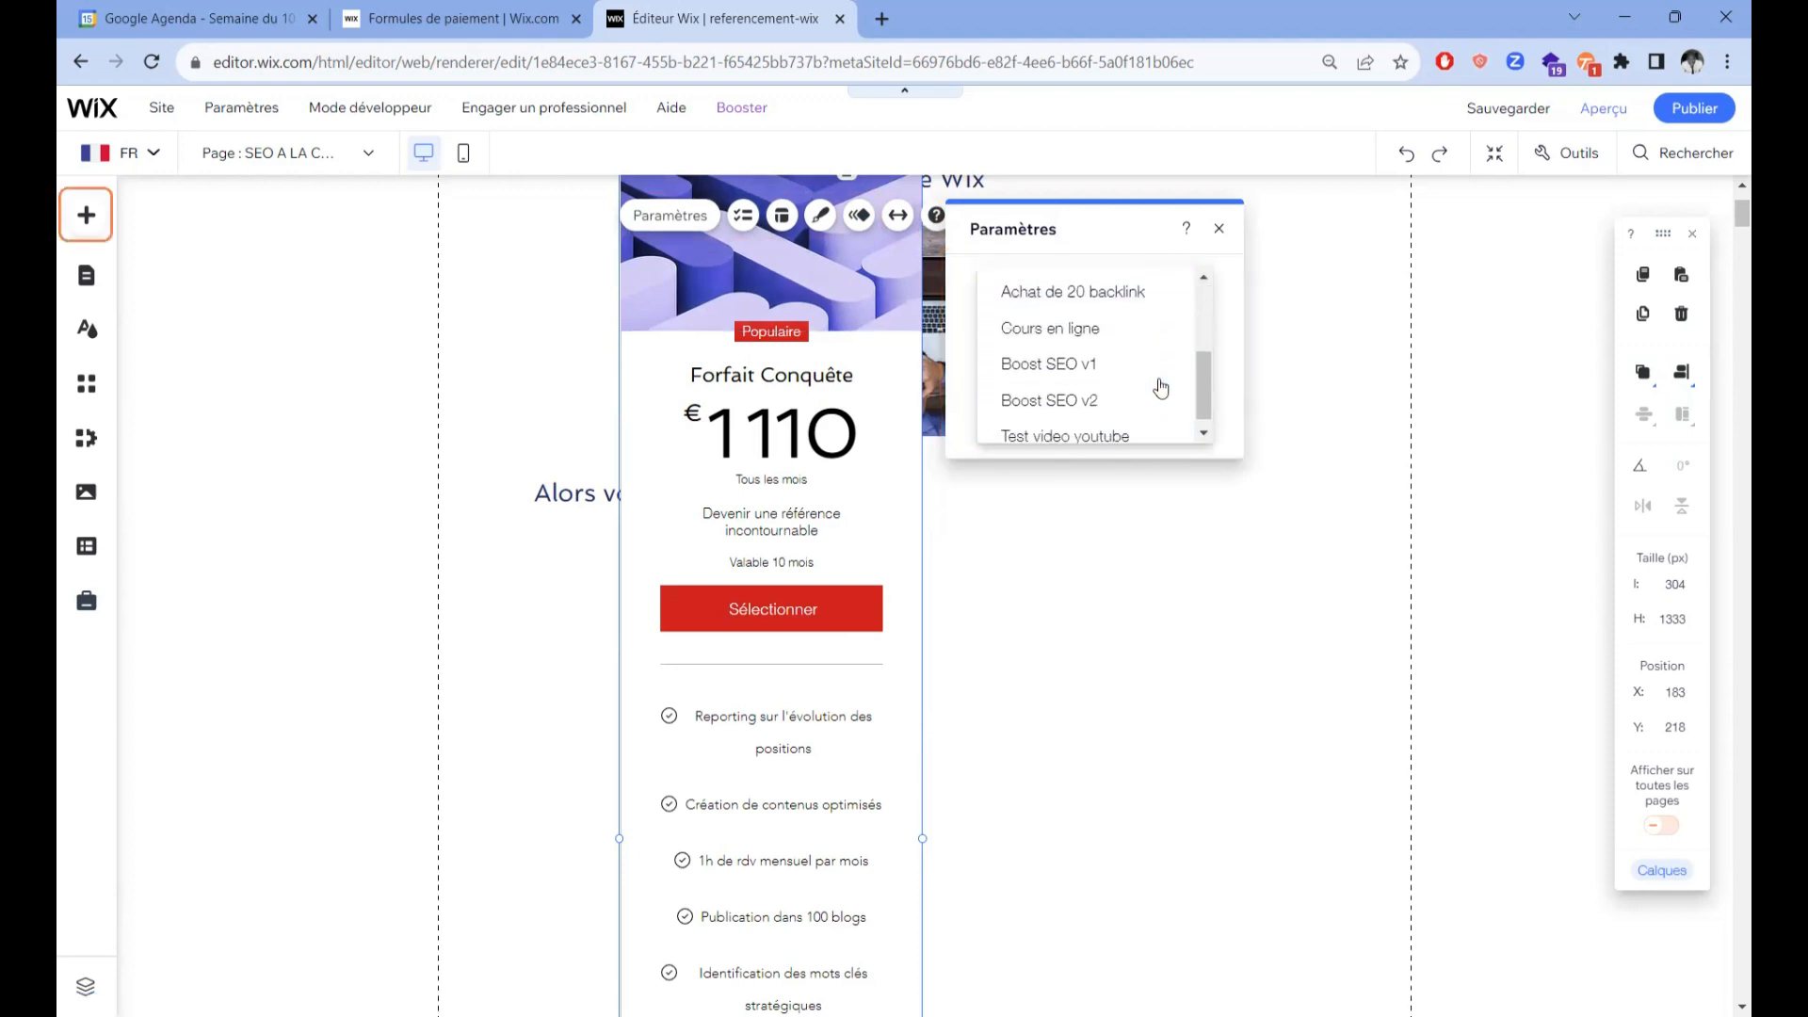
pyautogui.click(1109, 425)
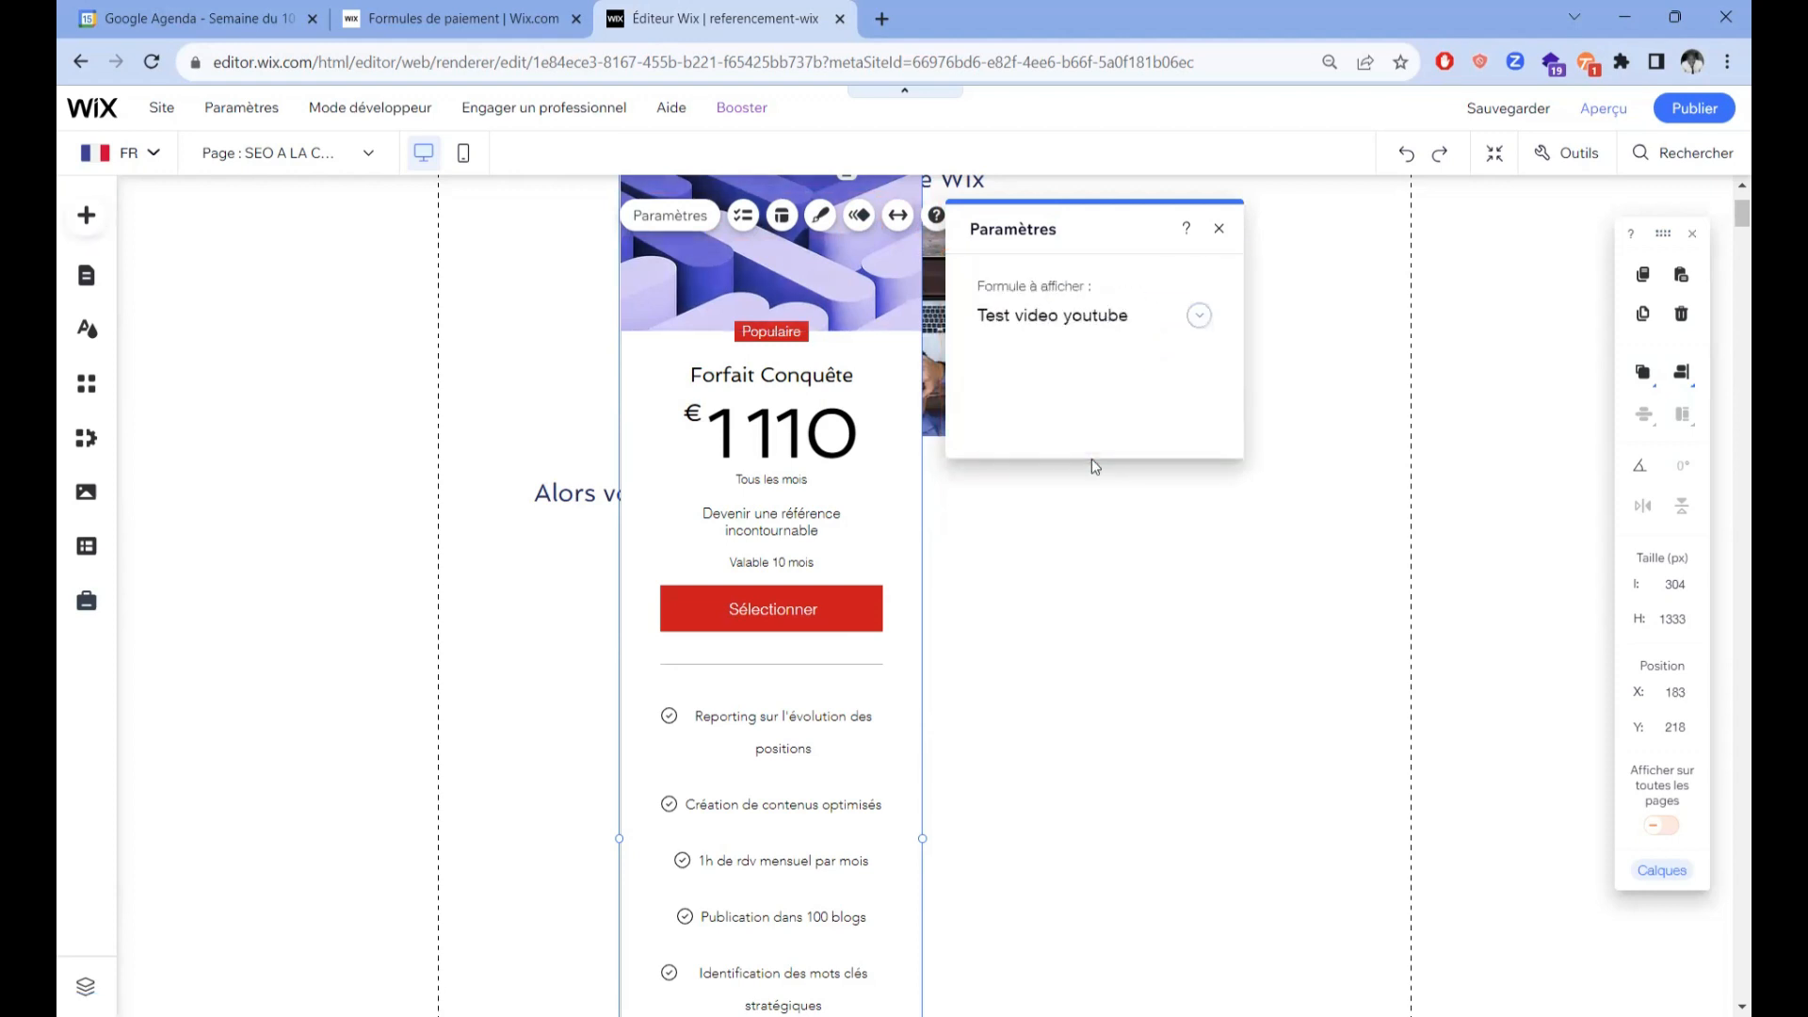
# Step: Move the plan element to about X 225, Y 139 and apply the design without a header image
pyautogui.scroll(3, 778, 478)
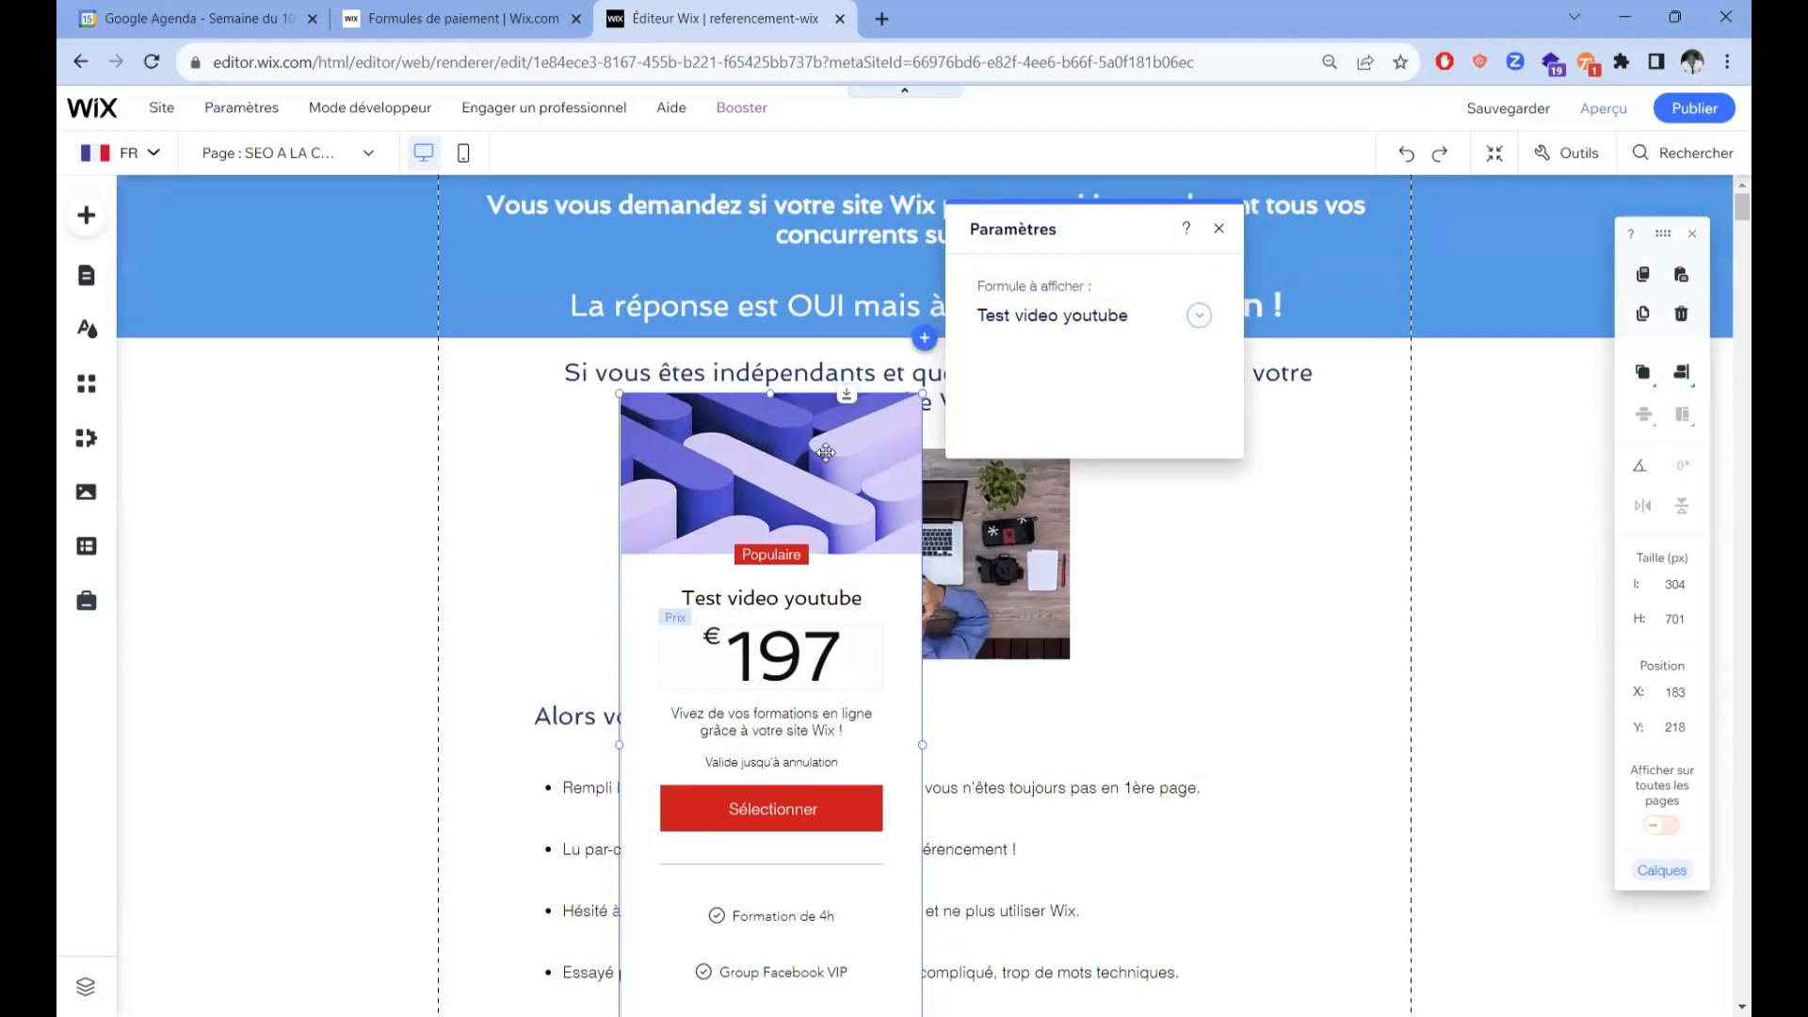
pyautogui.moveTo(777, 478); pyautogui.dragTo(819, 398)
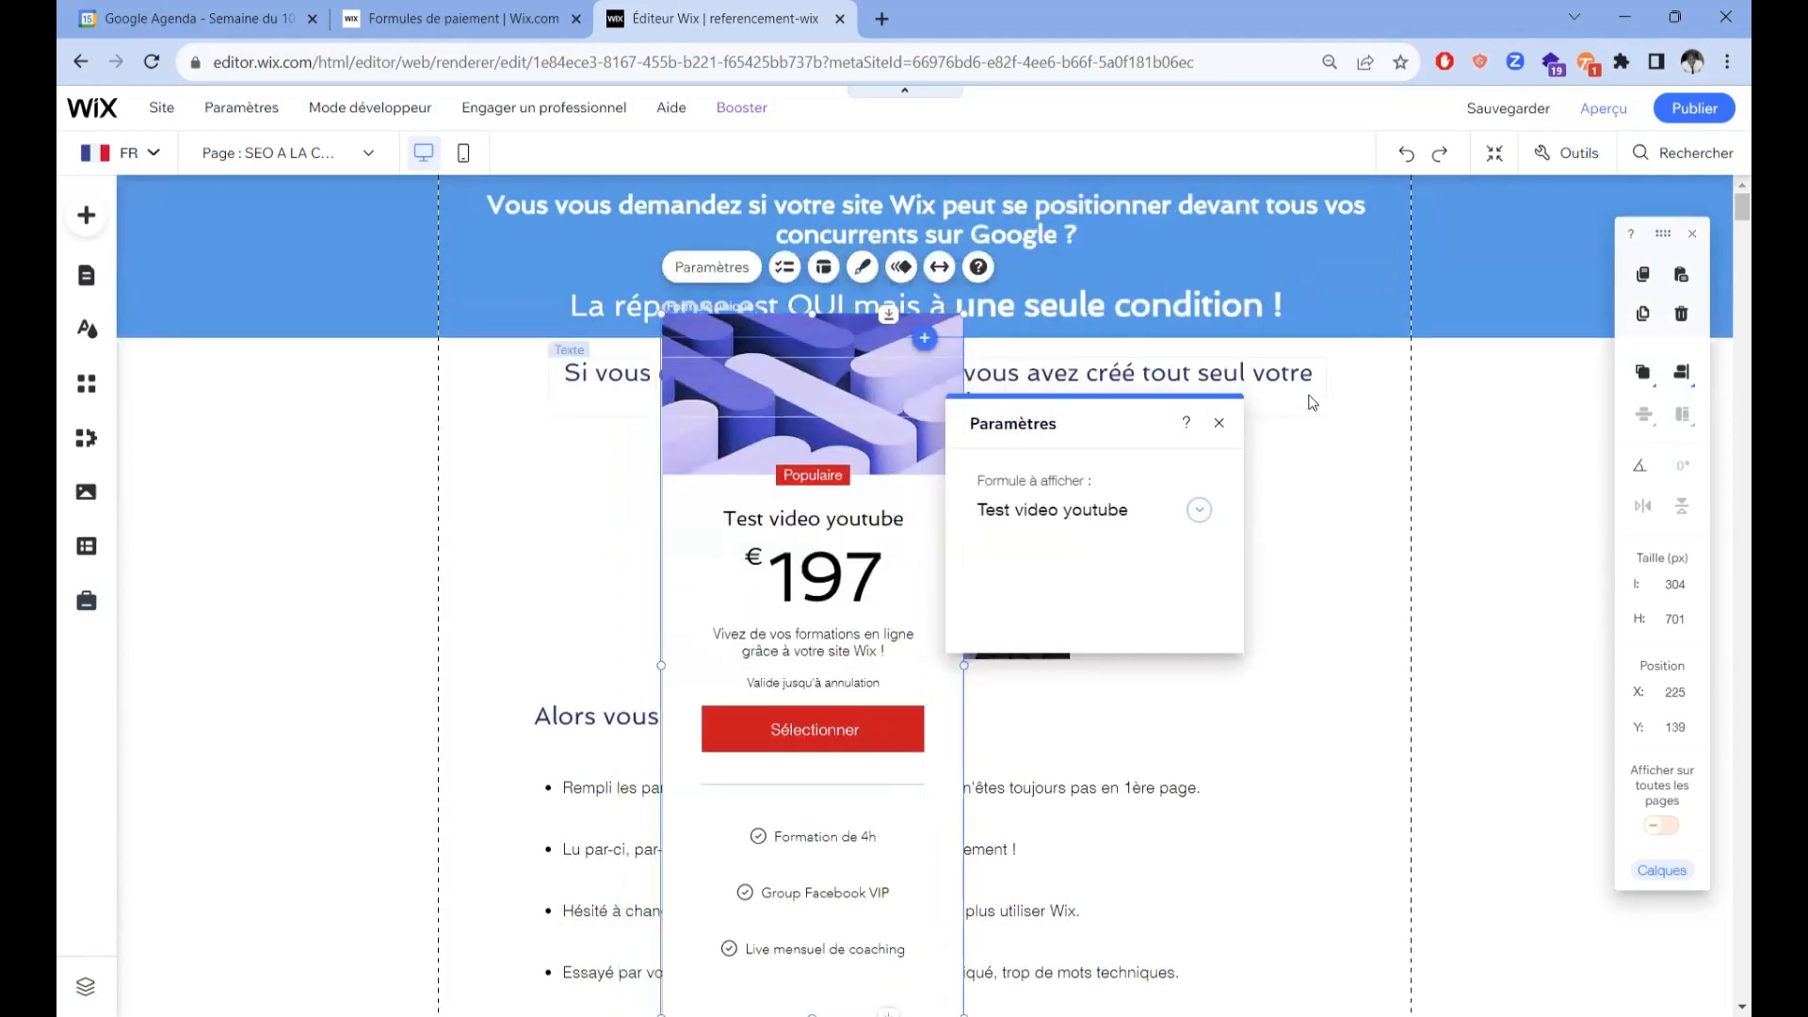
pyautogui.click(1091, 736)
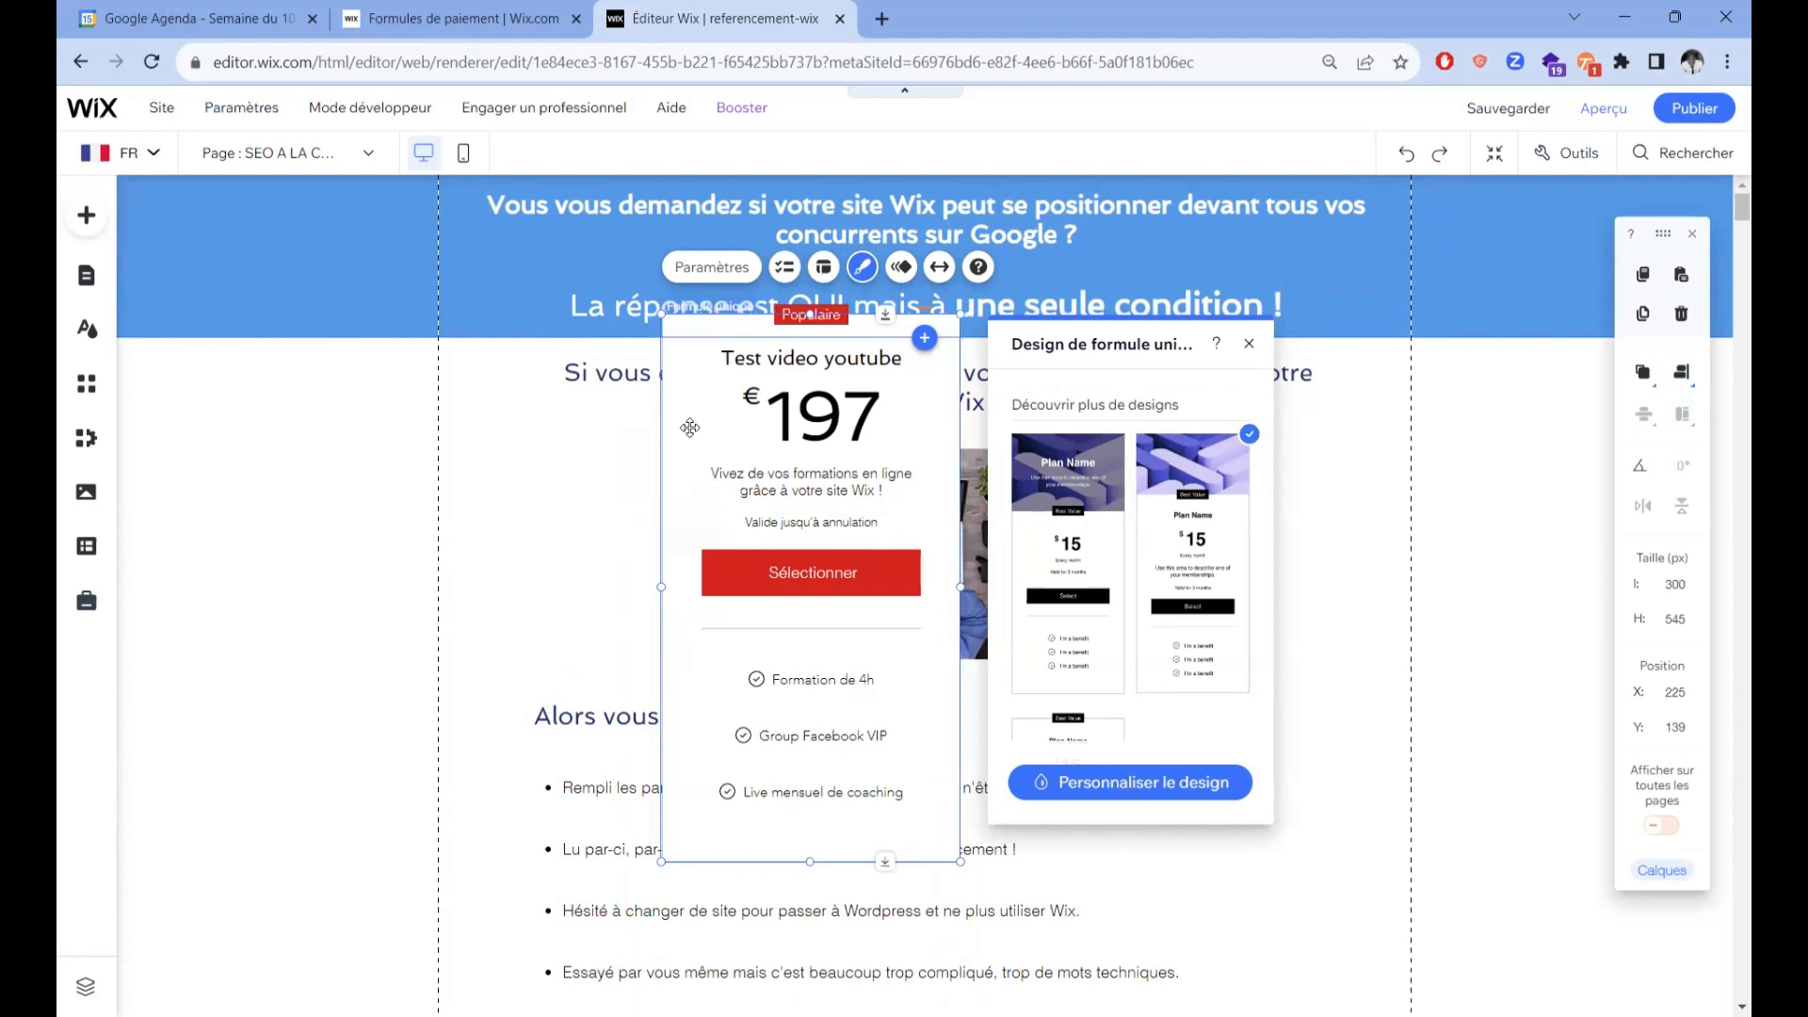
# Step: Place the plan element beneath the "MA FORMATION" heading at about X 327, Y 1943
pyautogui.moveTo(700, 464); pyautogui.dragTo(874, 286)
pyautogui.scroll(-3, 747, 459)
pyautogui.scroll(-8, 758, 459)
pyautogui.scroll(2, 805, 445)
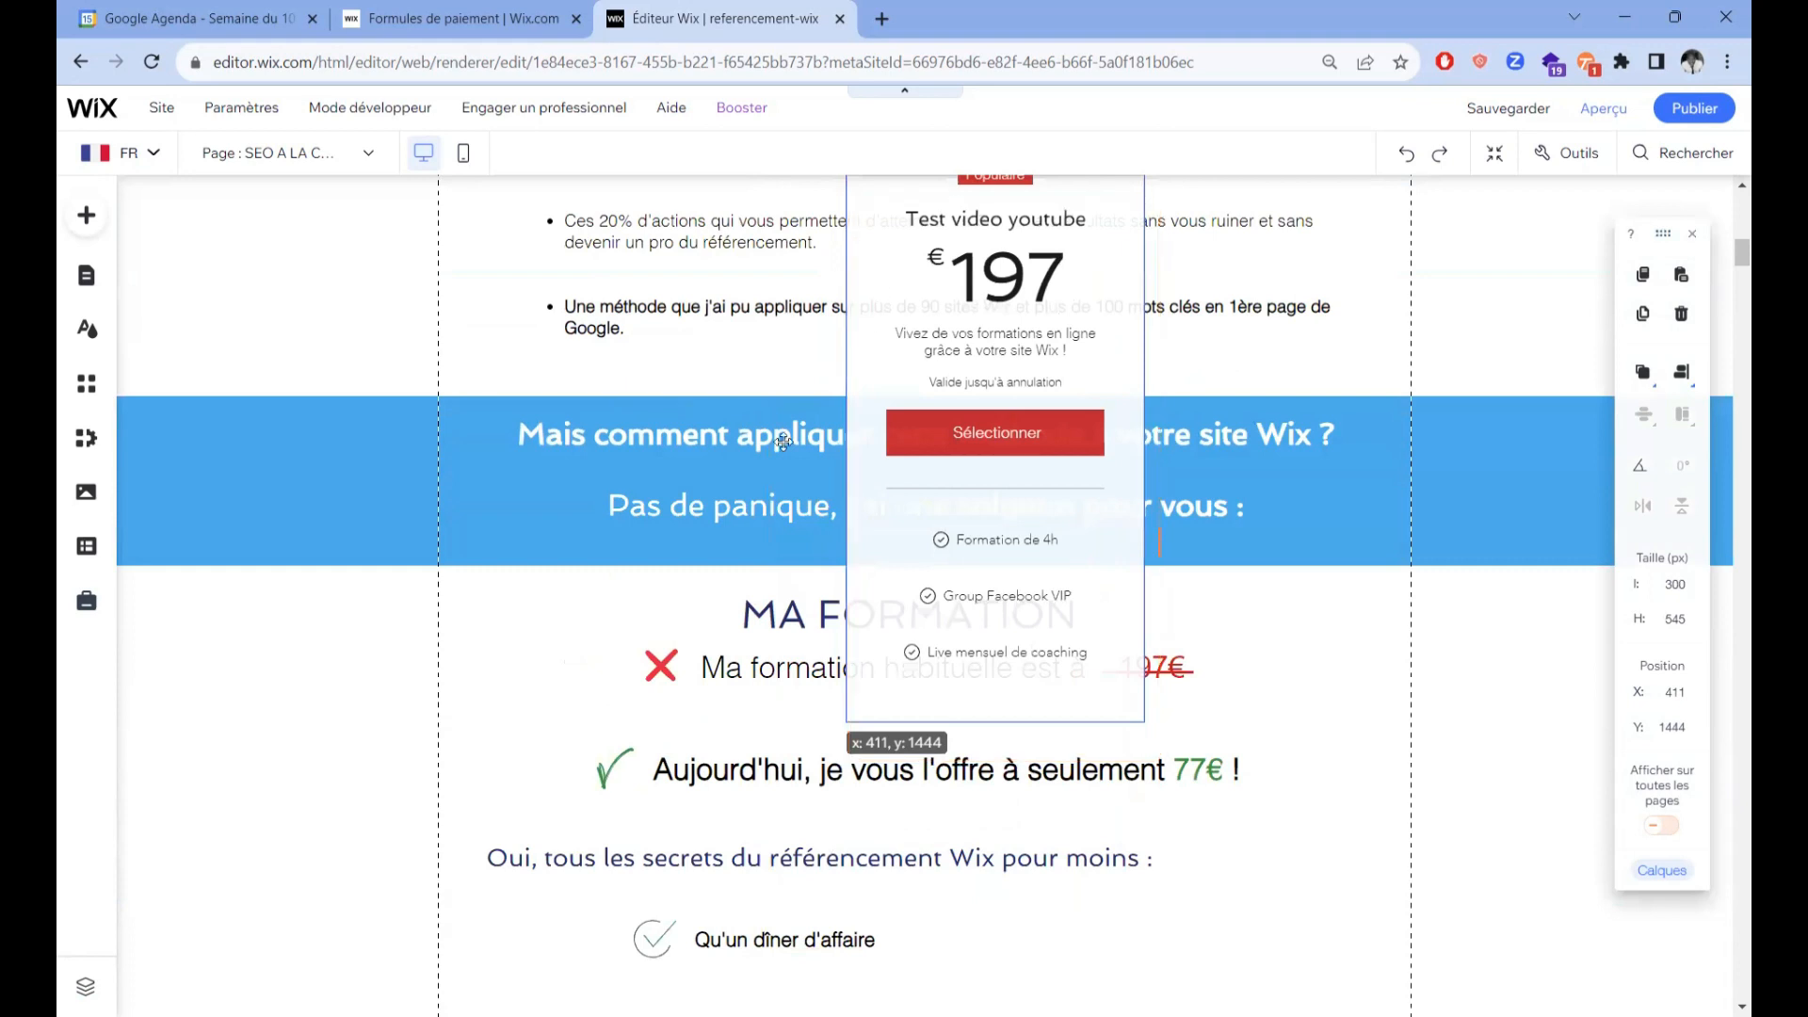
pyautogui.click(636, 673)
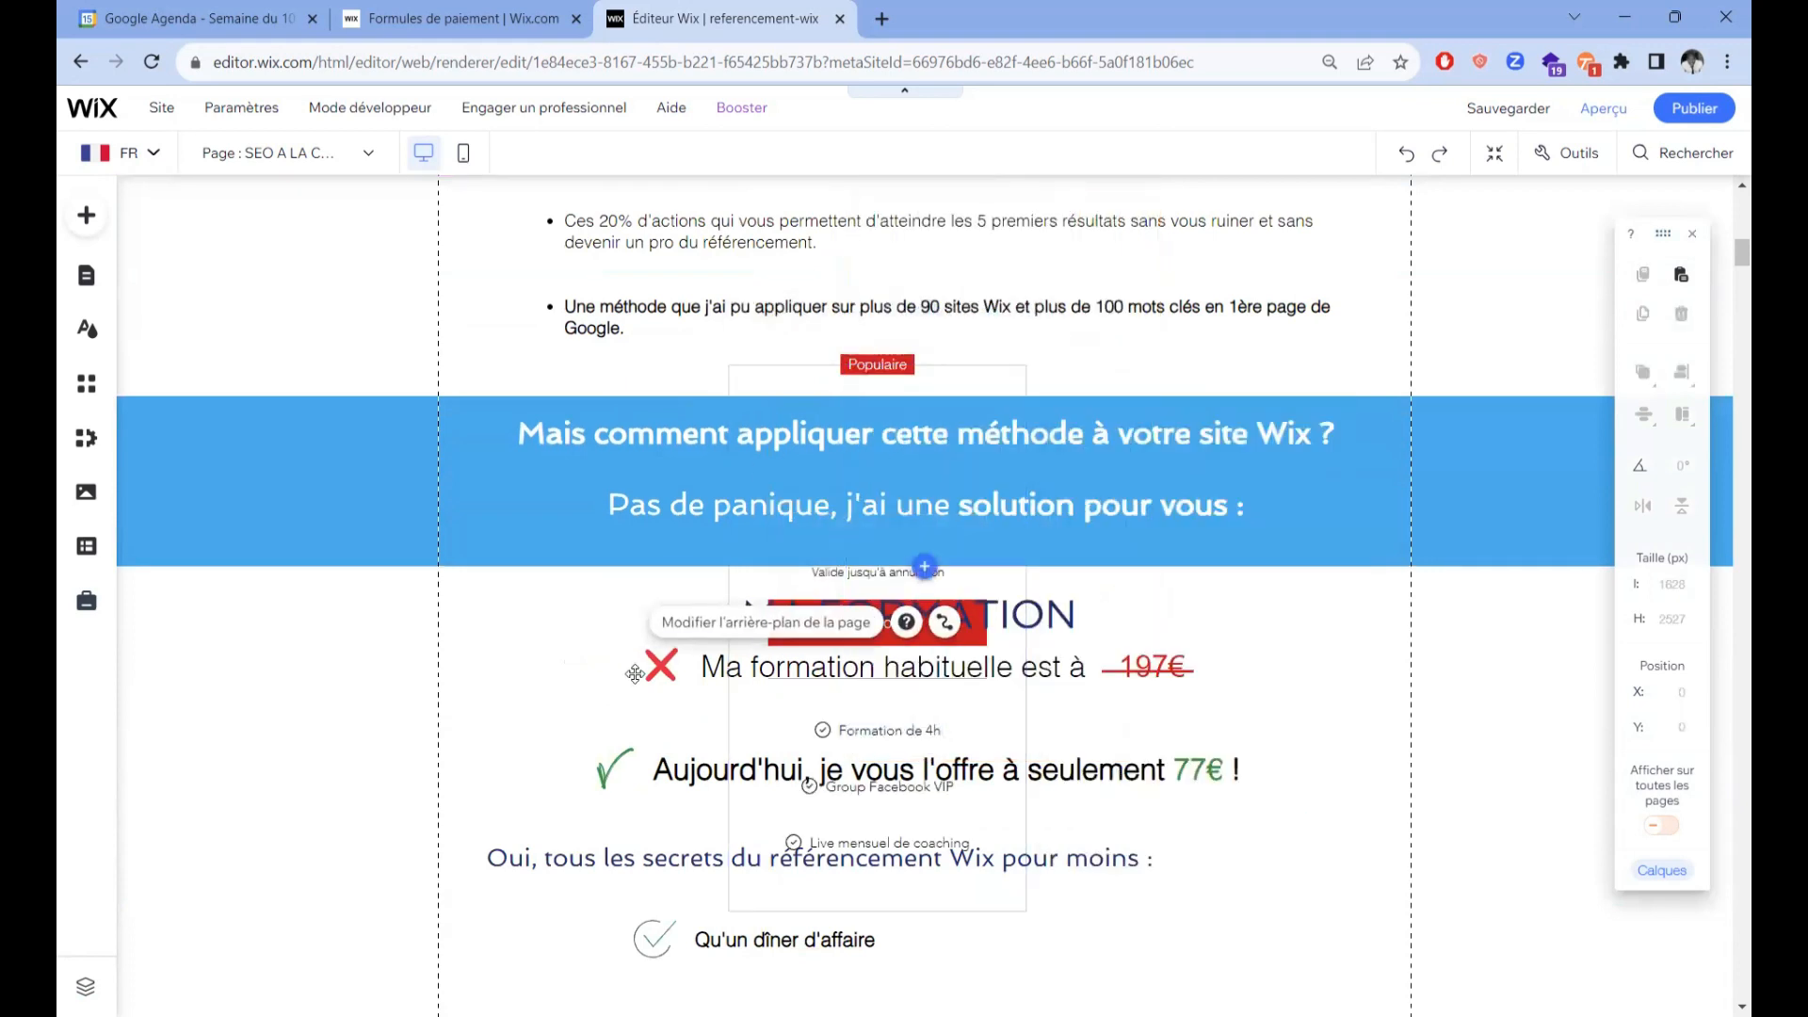
pyautogui.click(641, 673)
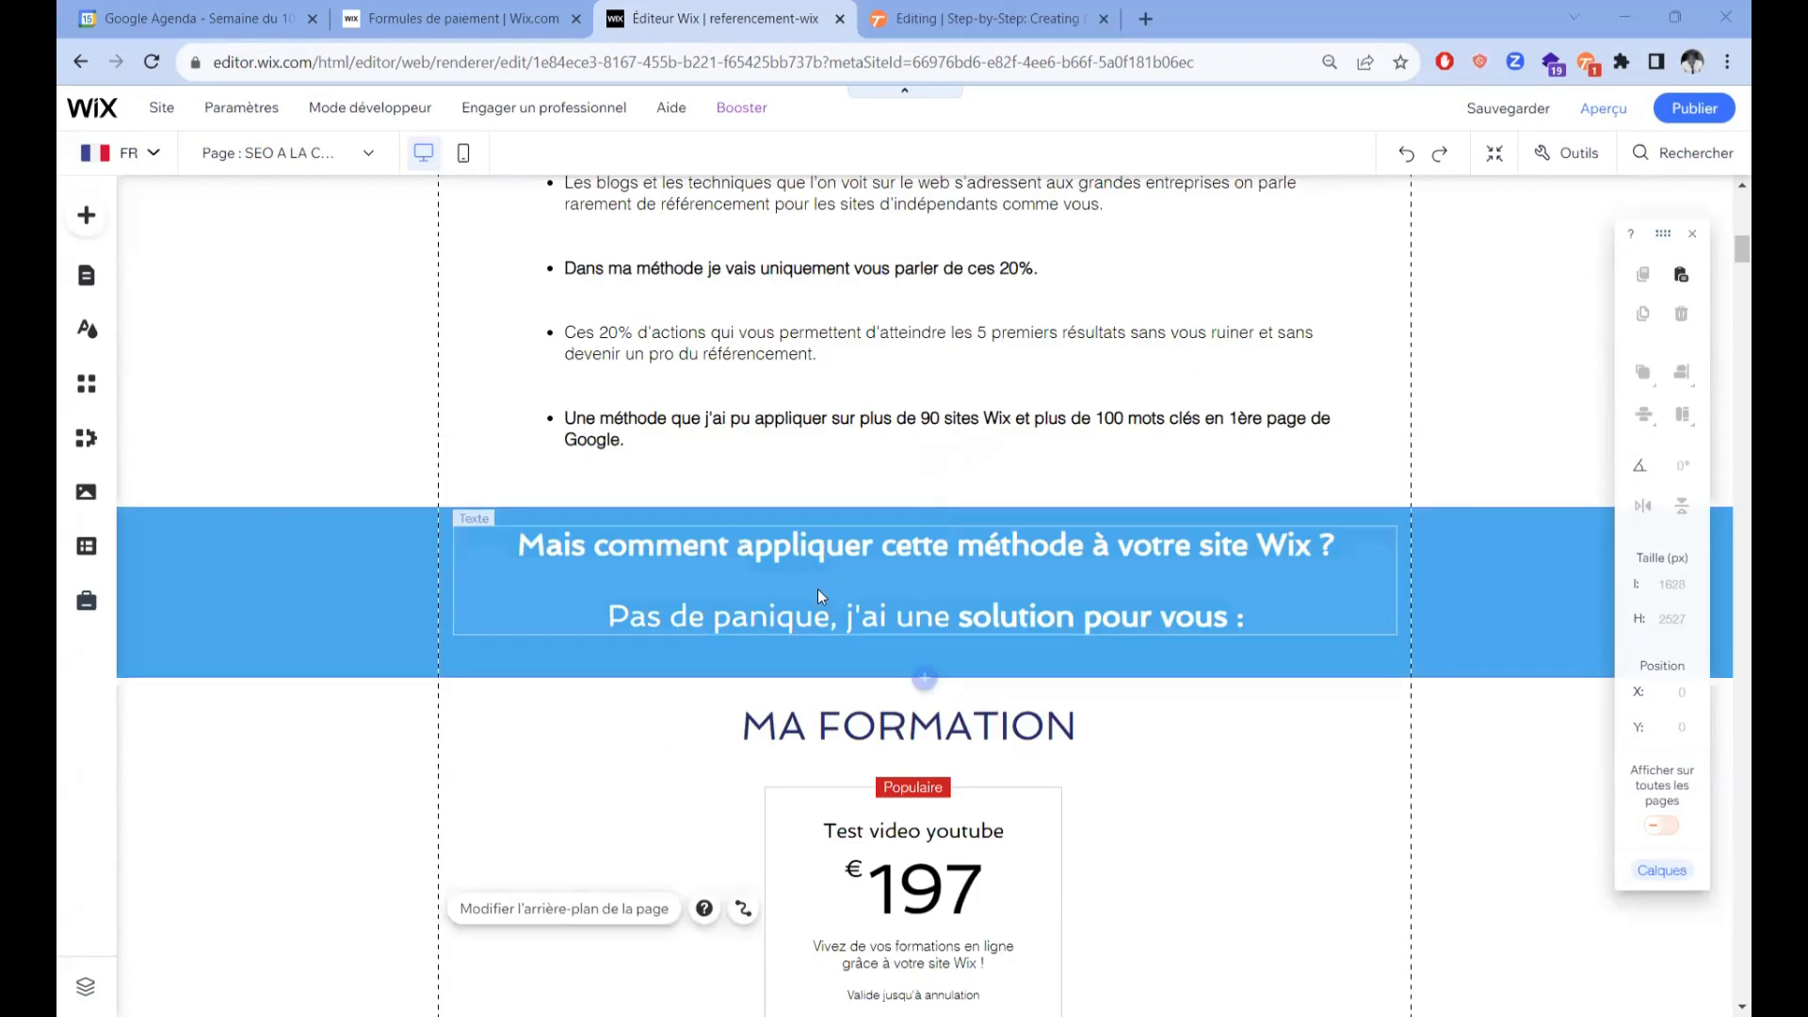
# Step: Review the sales page from its opening headline down to the payment plan, and select the plan element
pyautogui.scroll(-3, 736, 727)
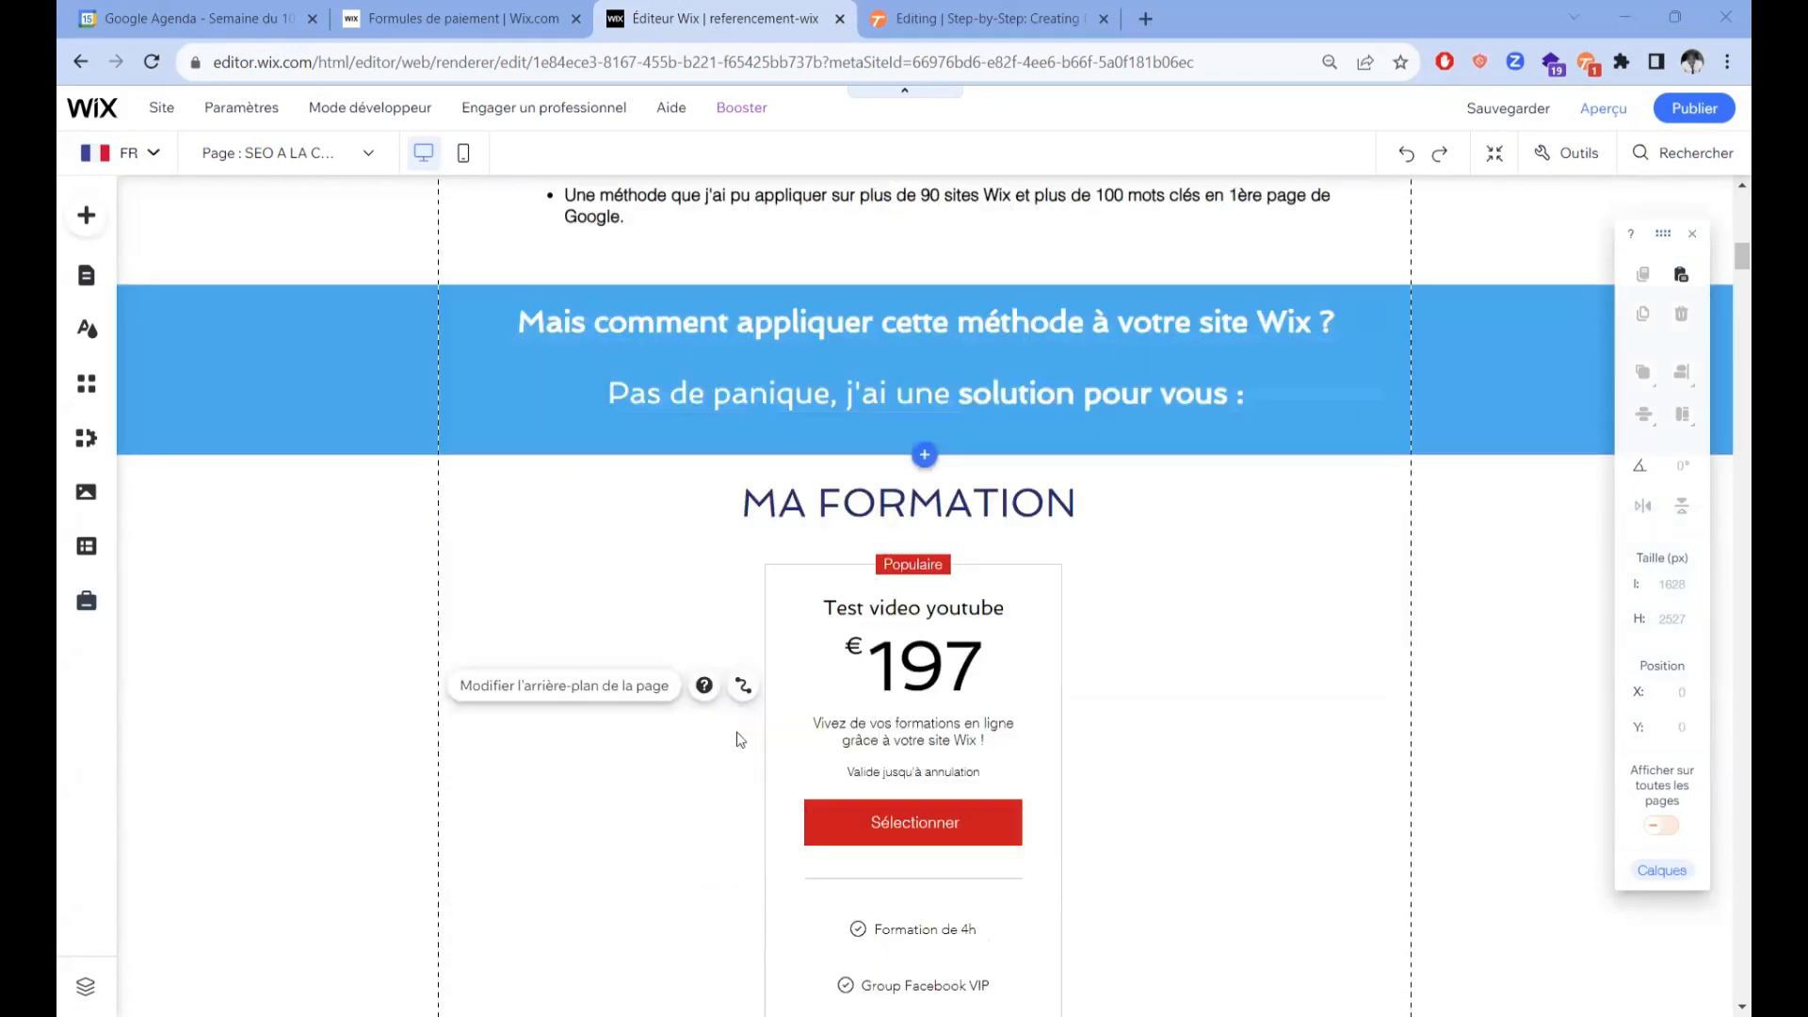
pyautogui.scroll(-1, 737, 736)
pyautogui.scroll(3, 743, 735)
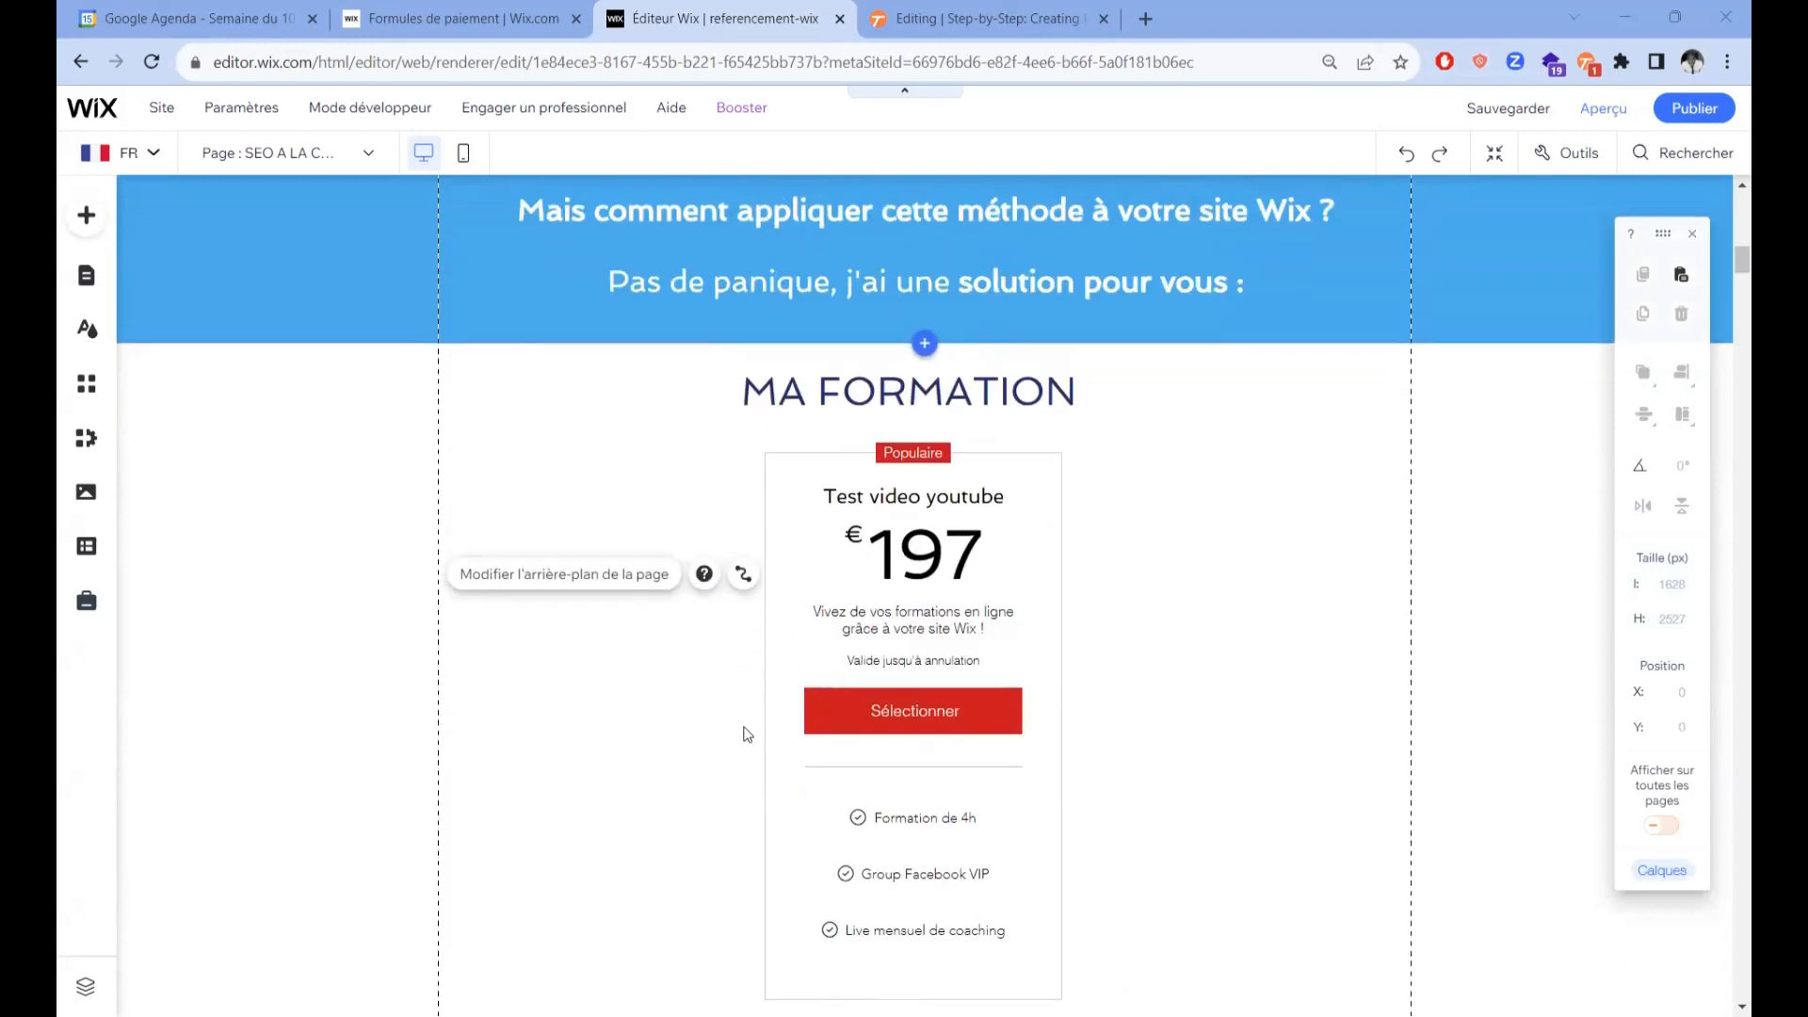
pyautogui.scroll(6, 747, 734)
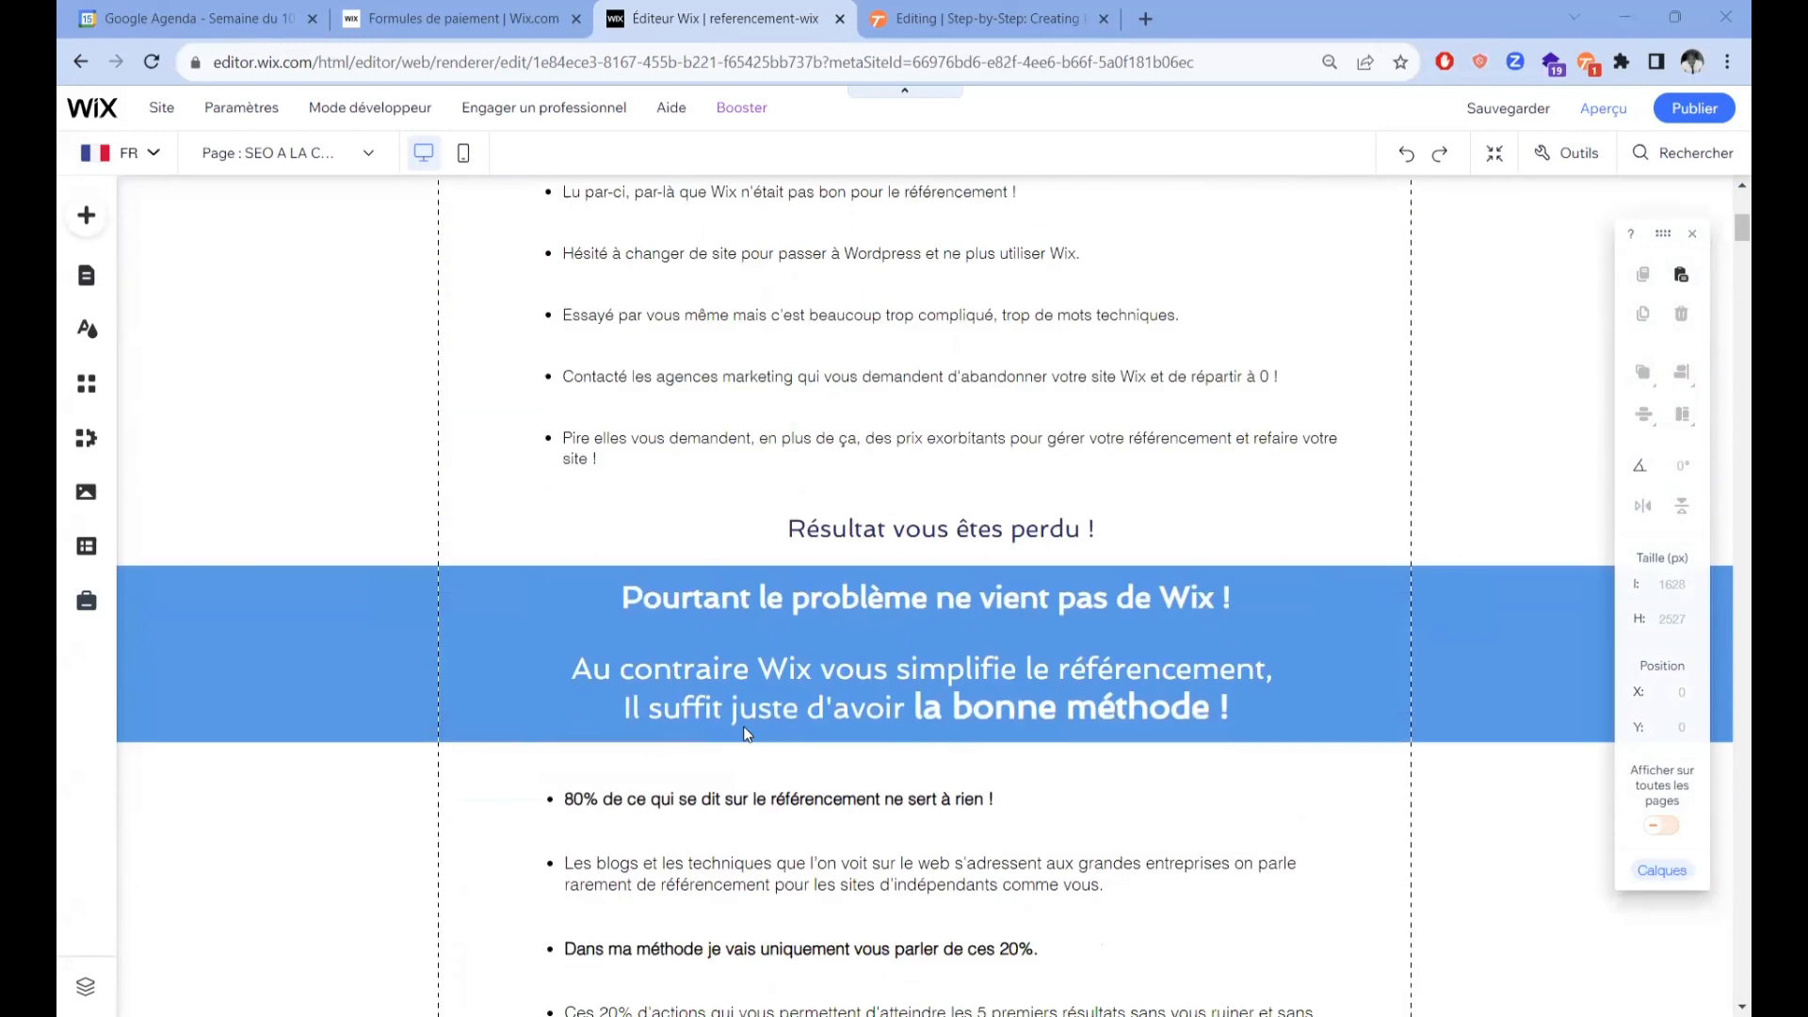
pyautogui.scroll(-8, 744, 733)
pyautogui.scroll(8, 768, 727)
pyautogui.scroll(7, 768, 735)
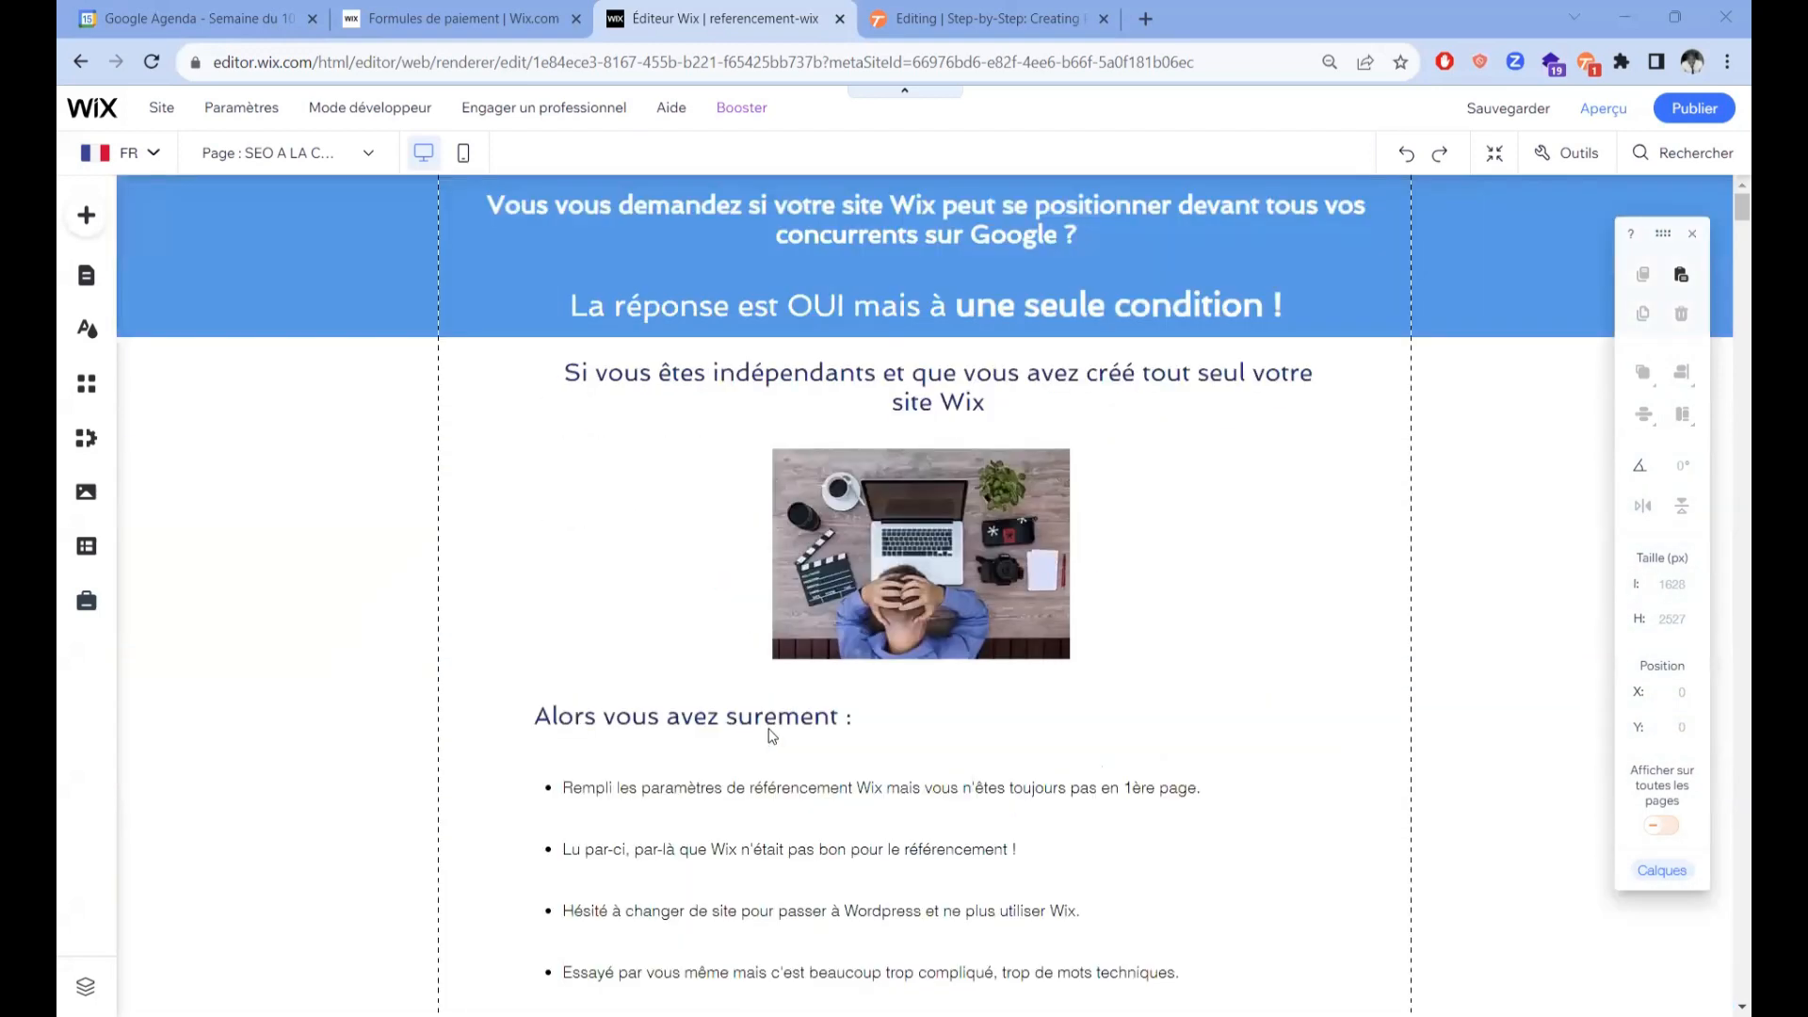
pyautogui.scroll(-6, 970, 311)
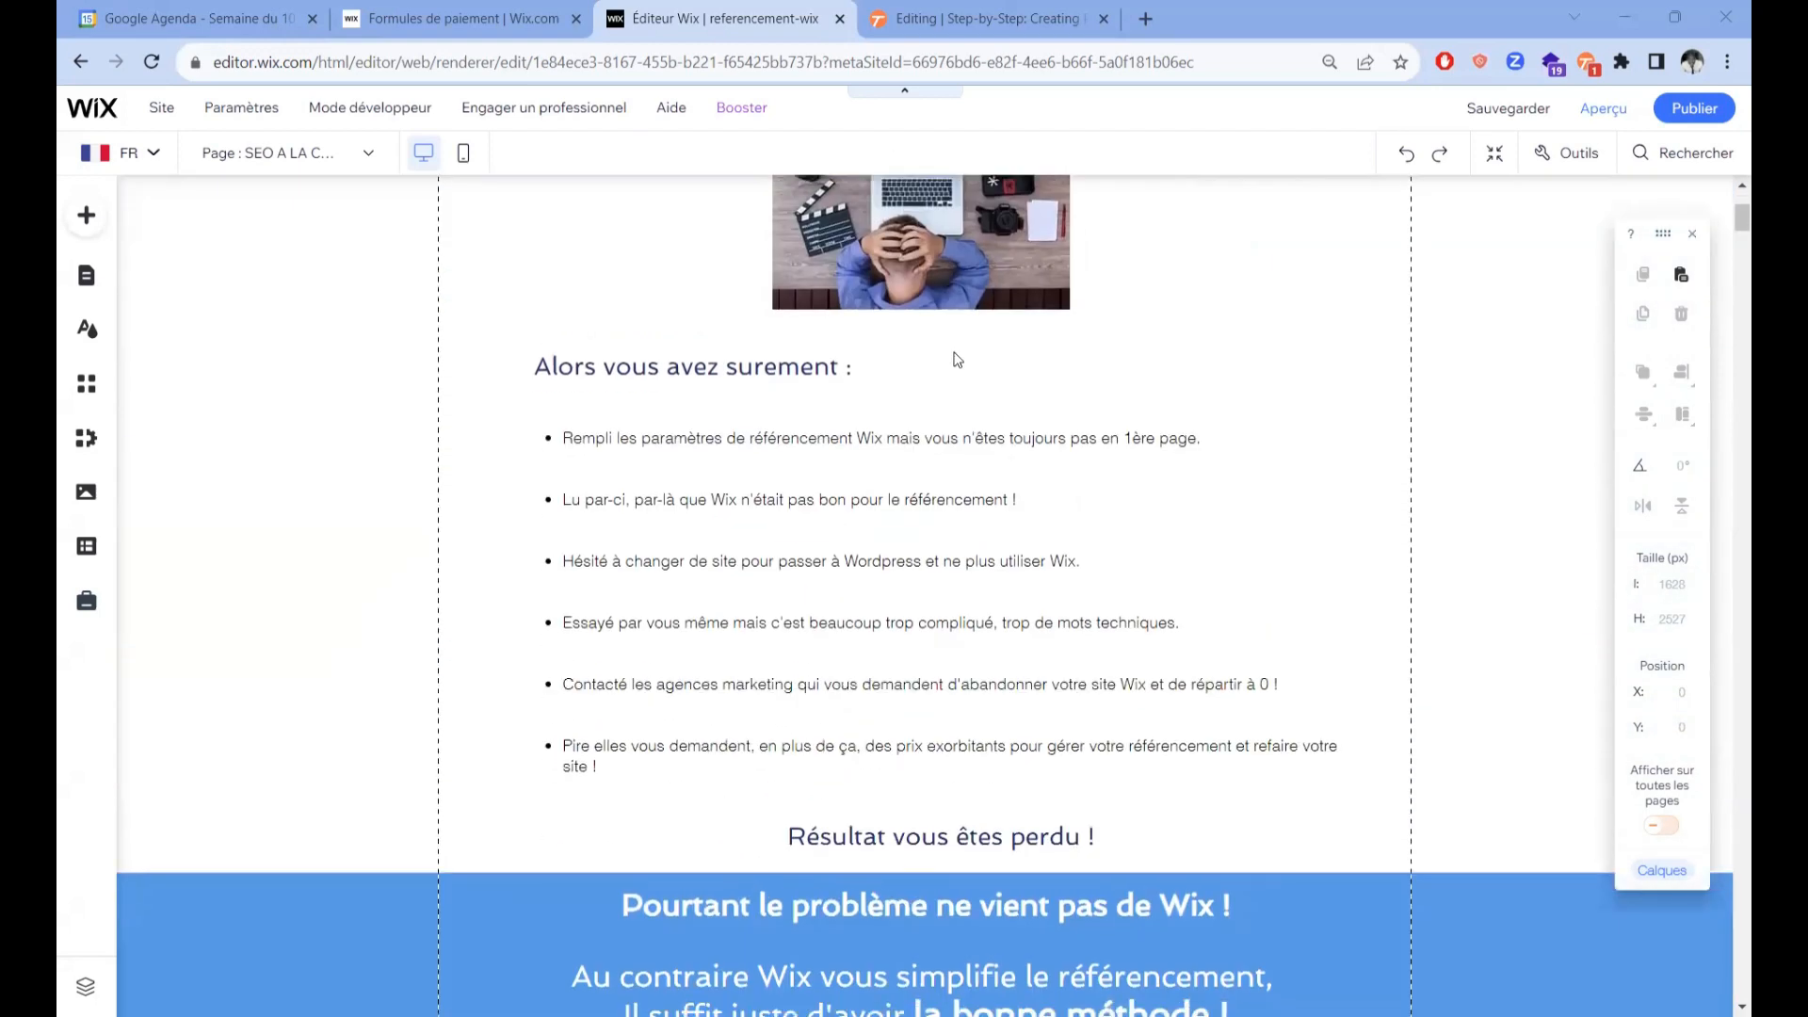
pyautogui.scroll(4, 952, 352)
pyautogui.scroll(3, 953, 352)
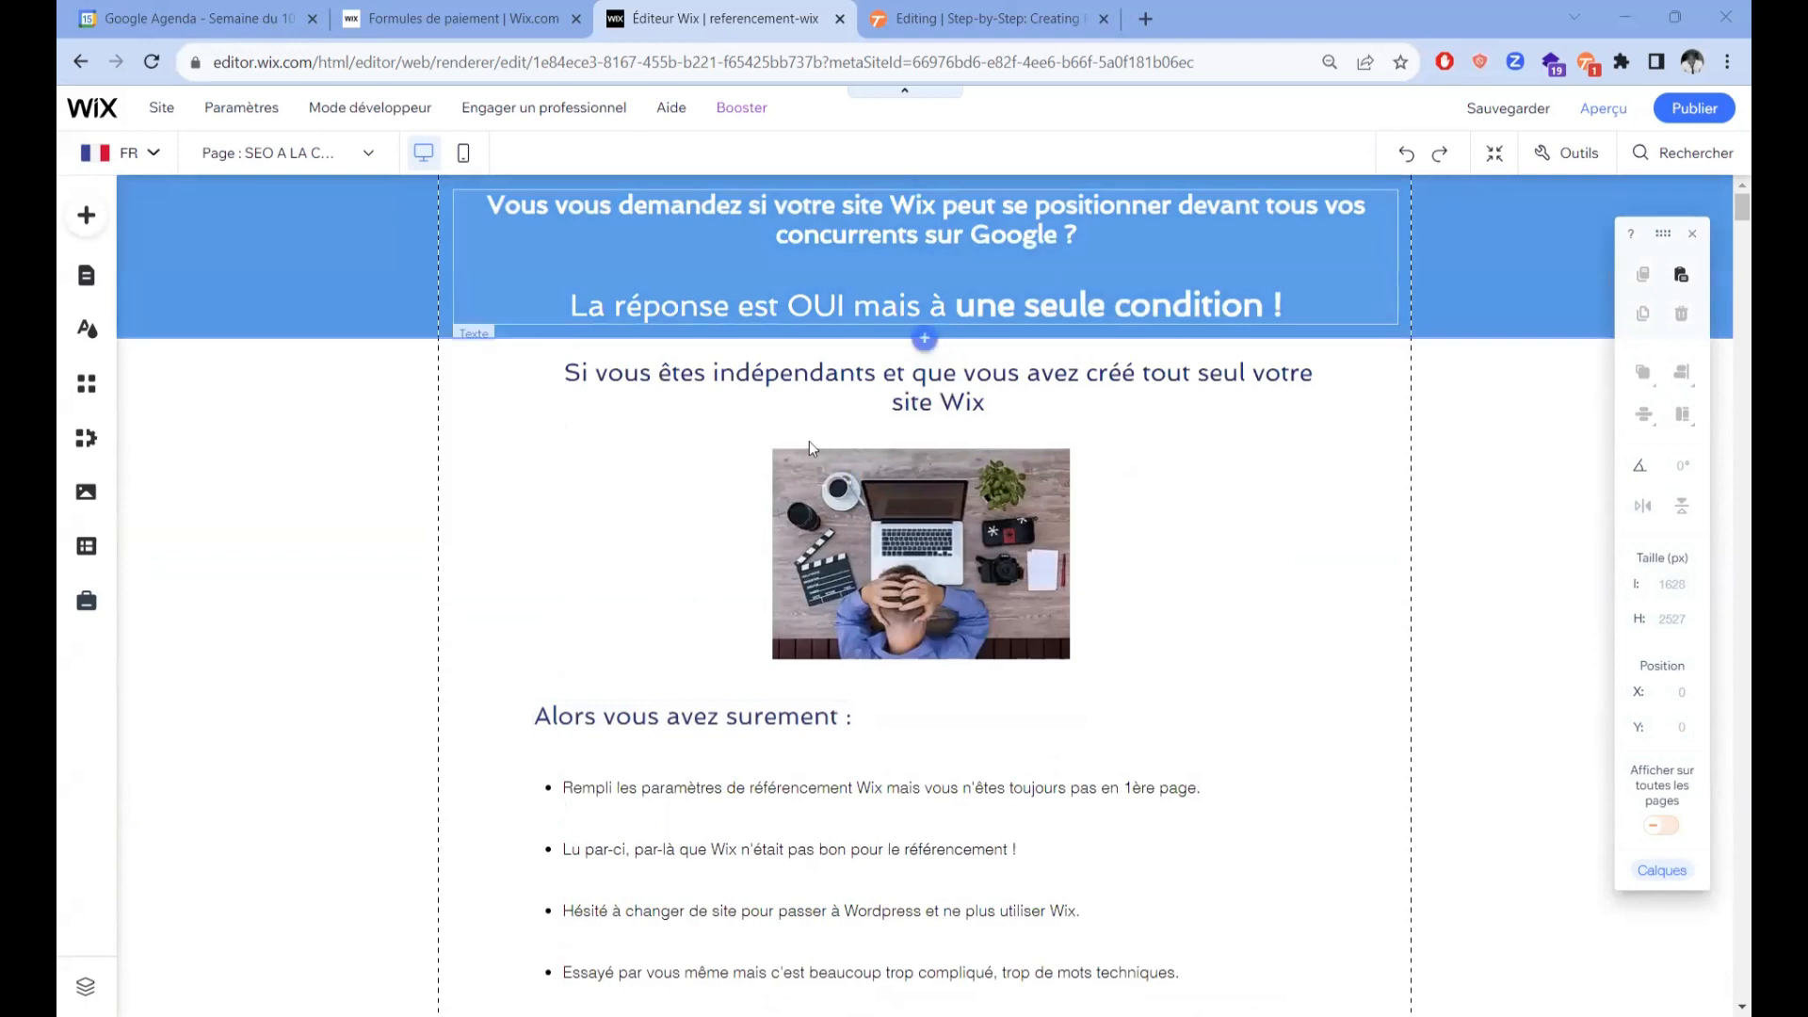
pyautogui.scroll(-4, 1383, 430)
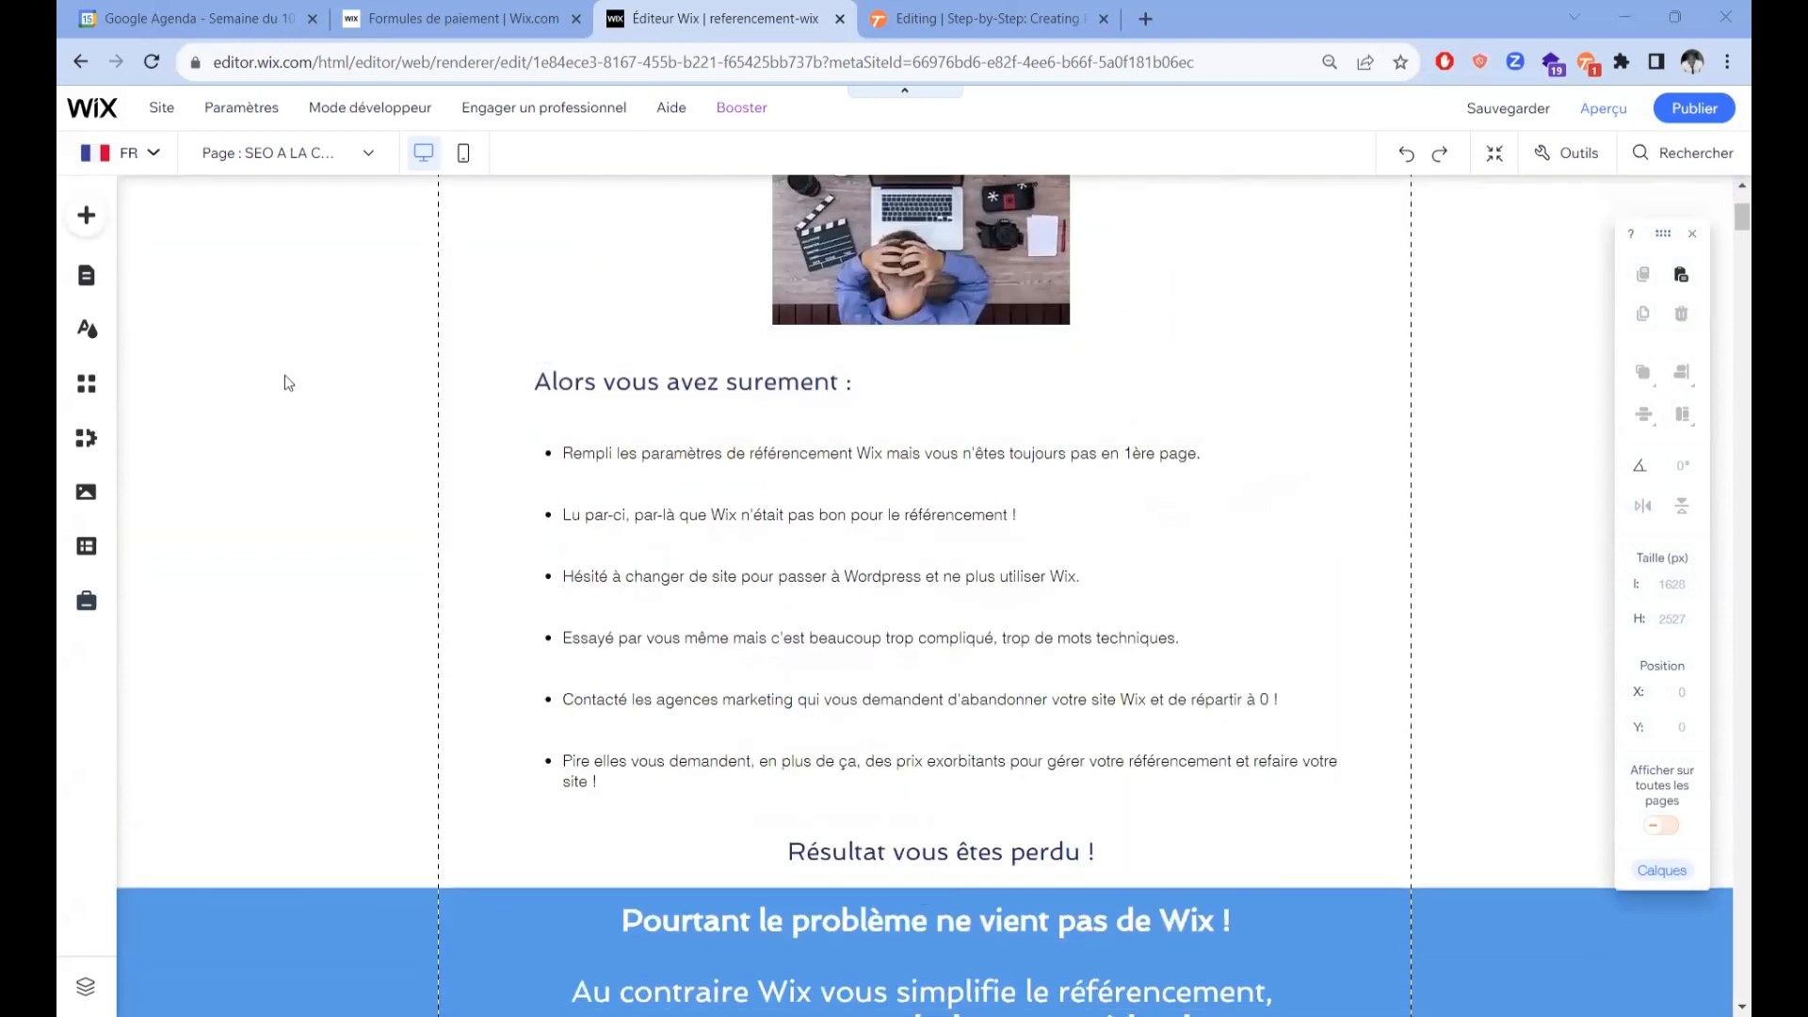
pyautogui.scroll(-4, 569, 487)
pyautogui.scroll(-13, 569, 484)
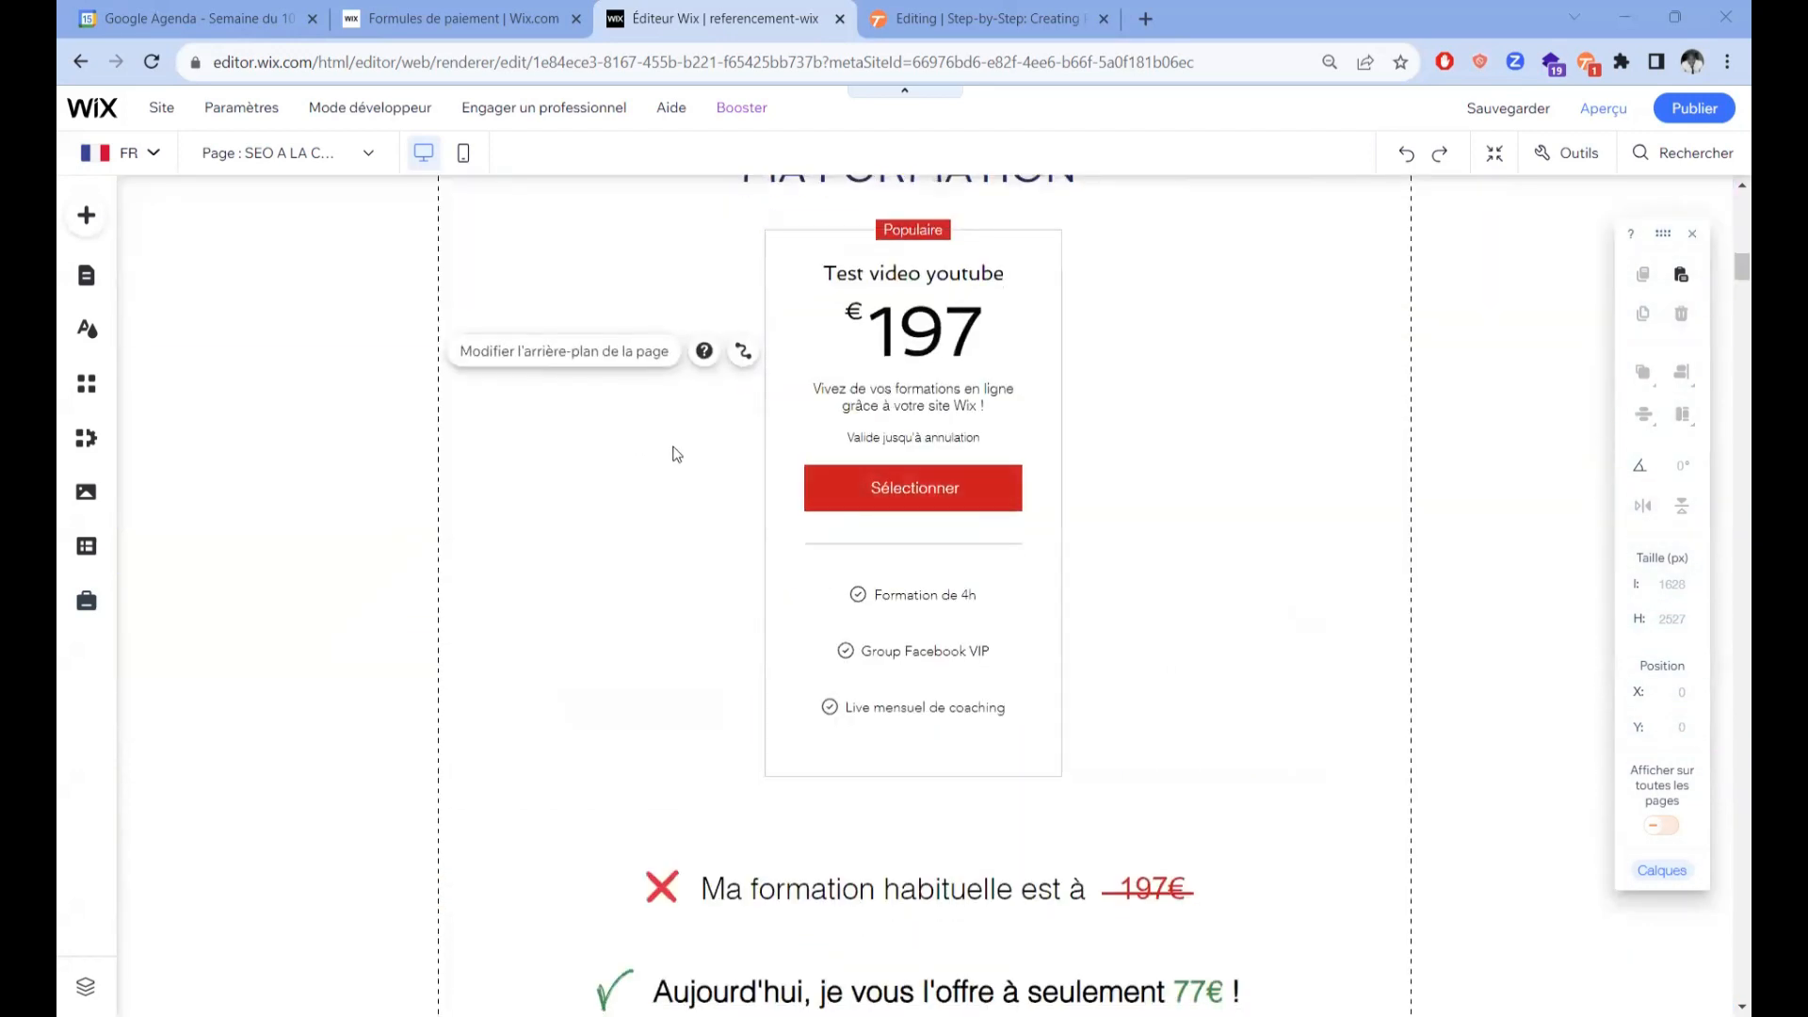
pyautogui.scroll(2, 670, 452)
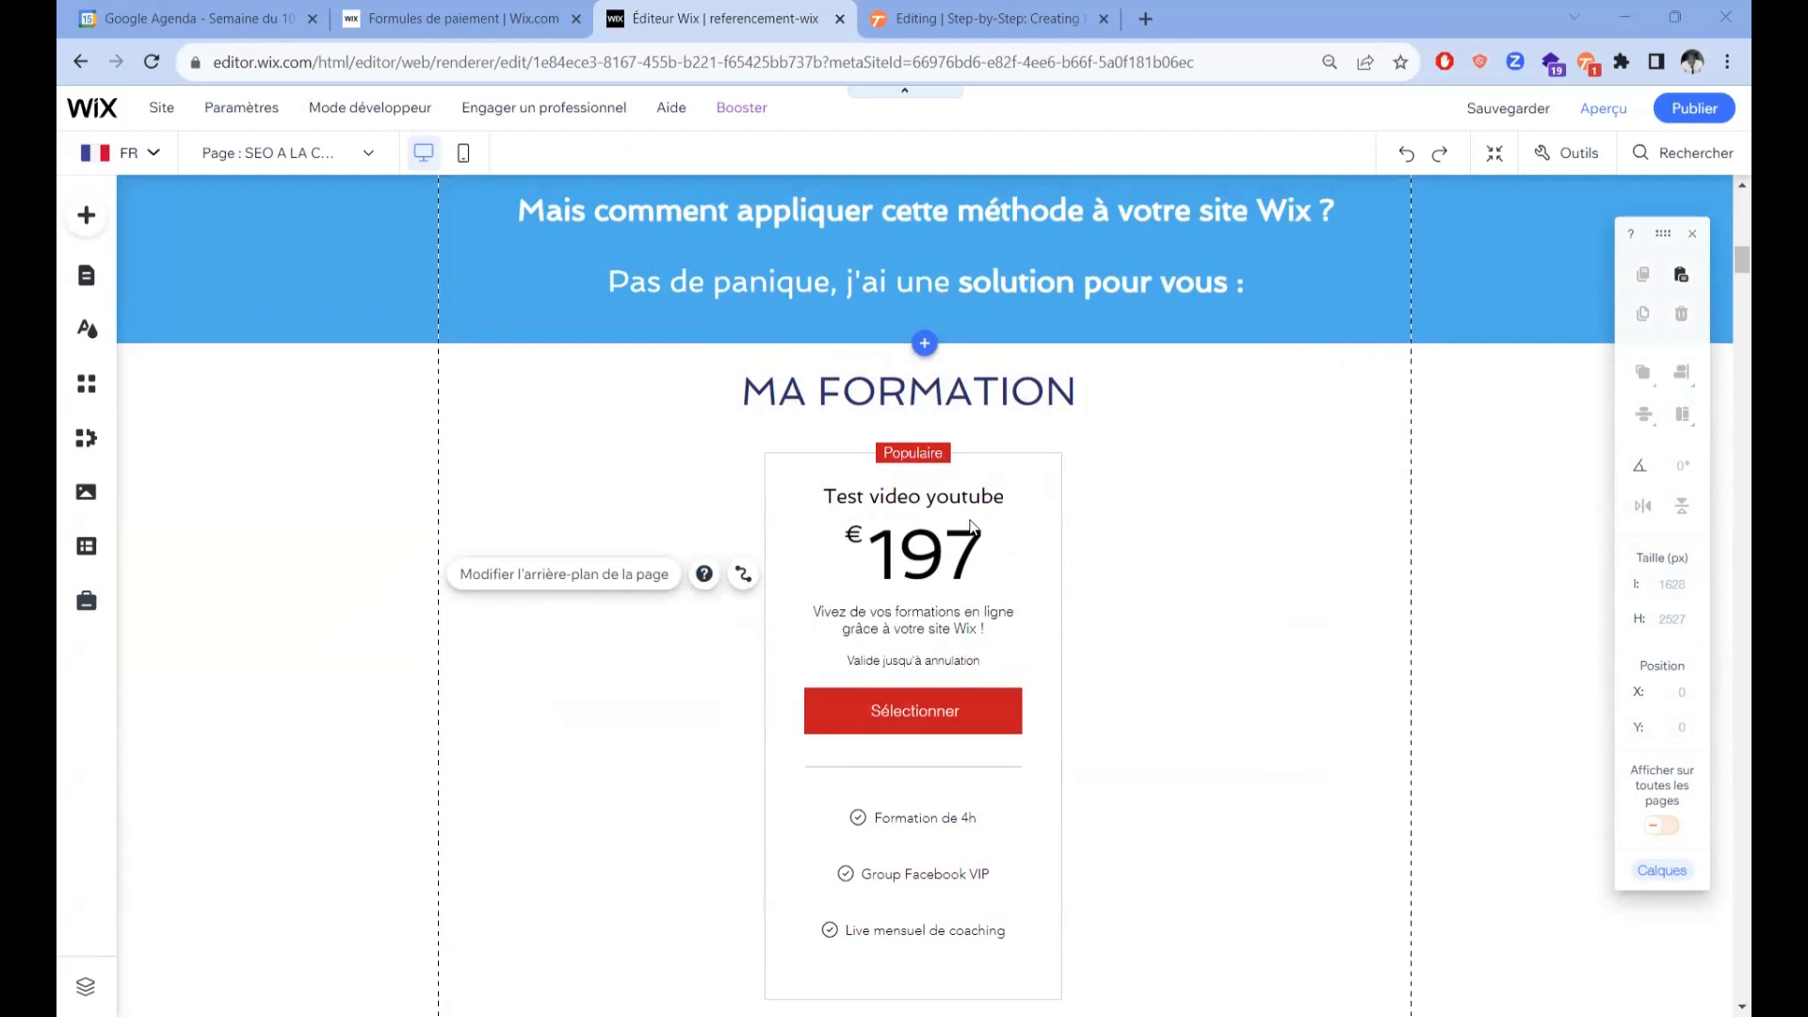
pyautogui.click(885, 725)
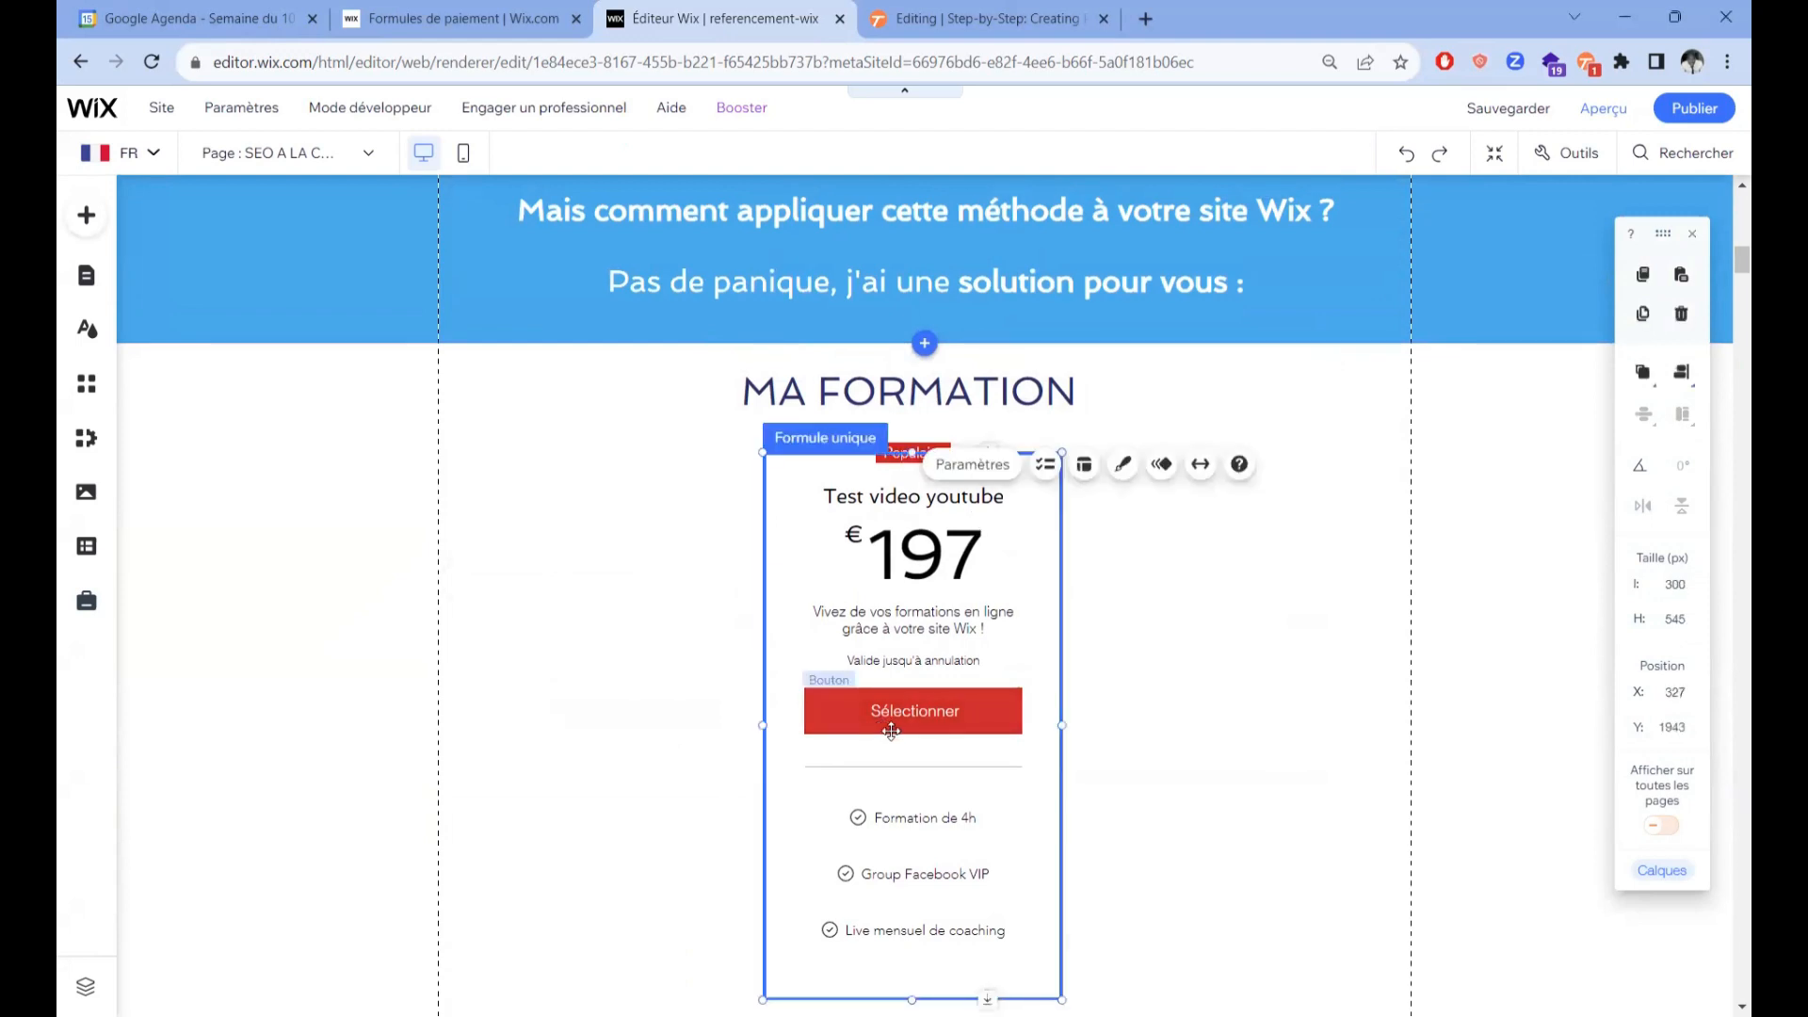